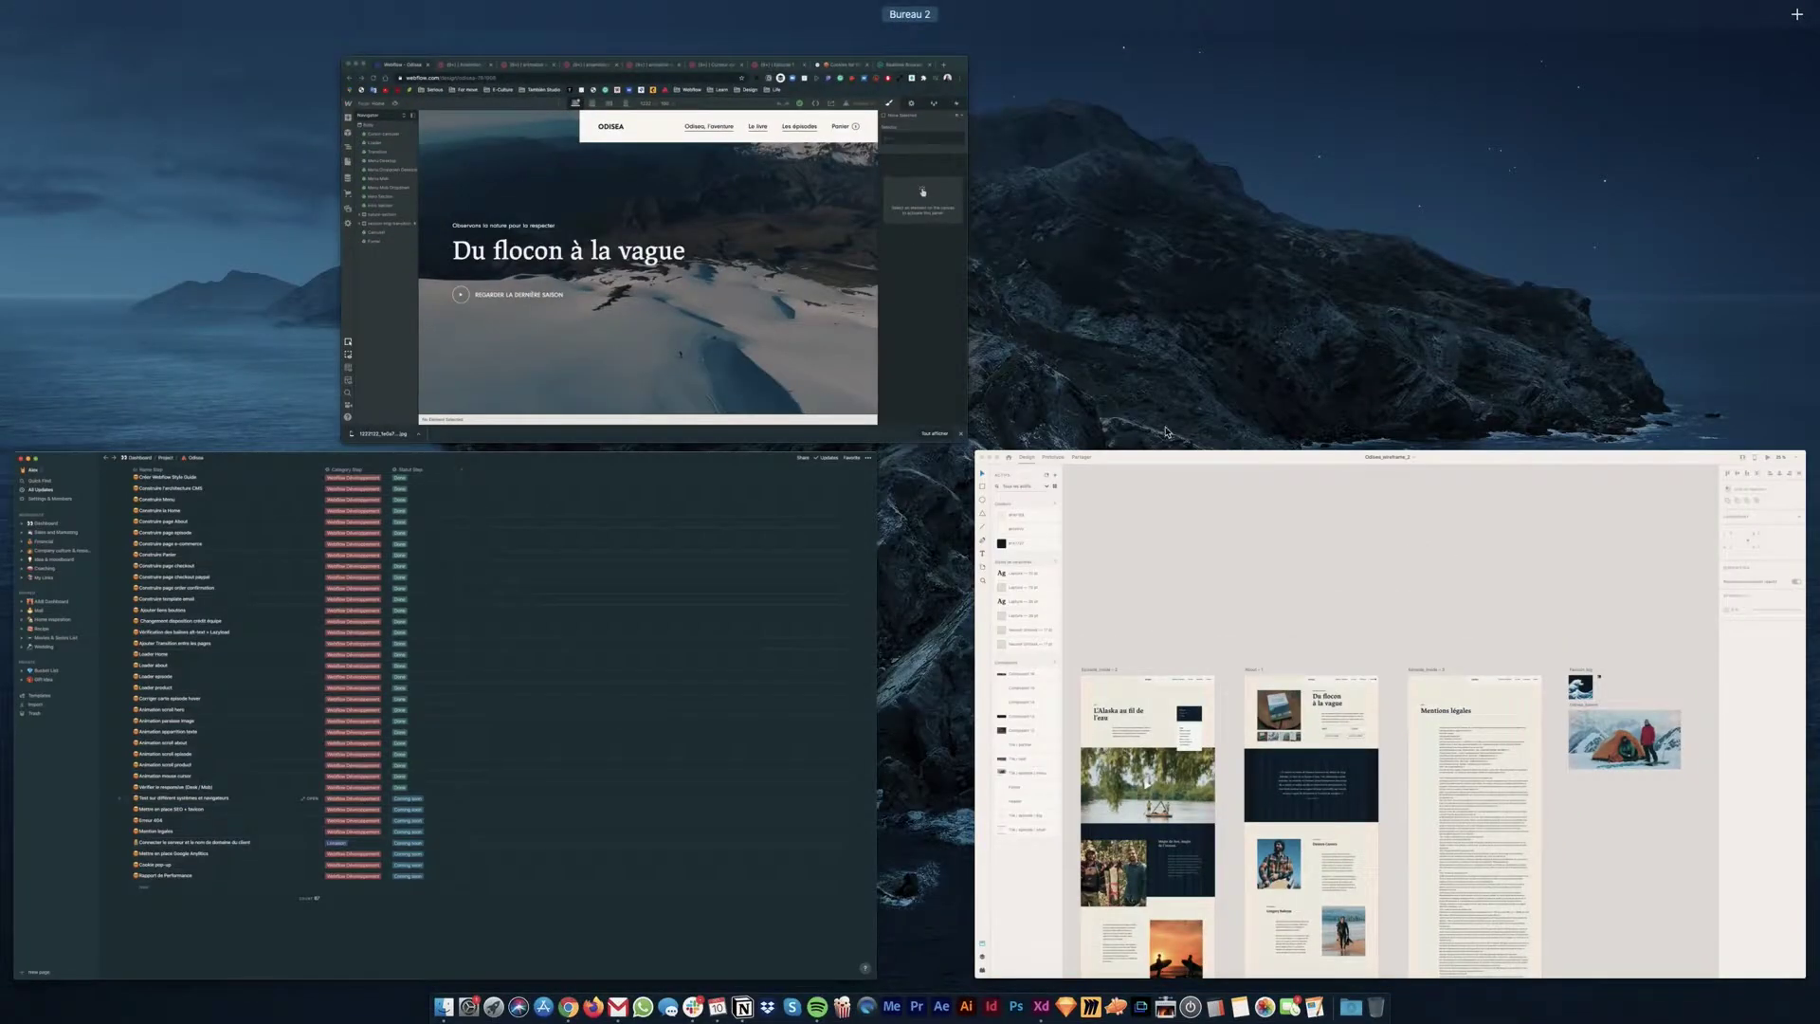
- Switch to the Chrome window and bring up the LambdaTest real-time testing page
click(743, 568)
key(ctrl+Up)
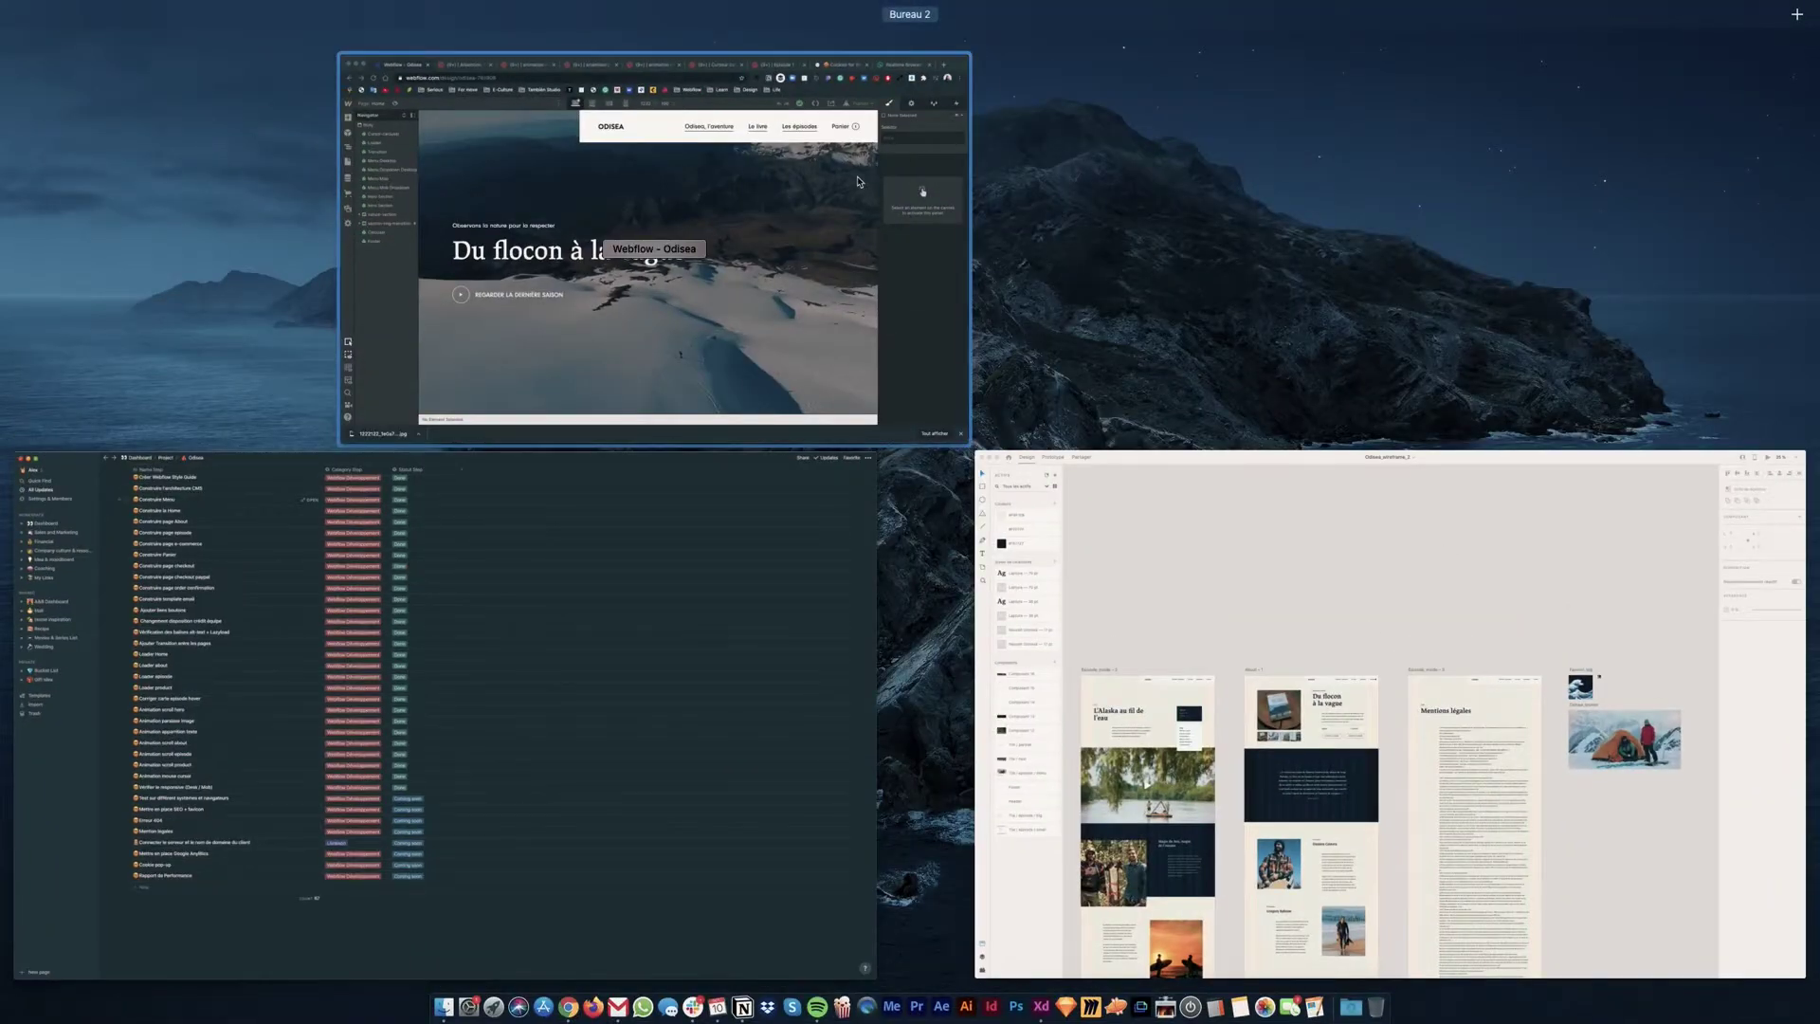
click(948, 152)
click(1386, 140)
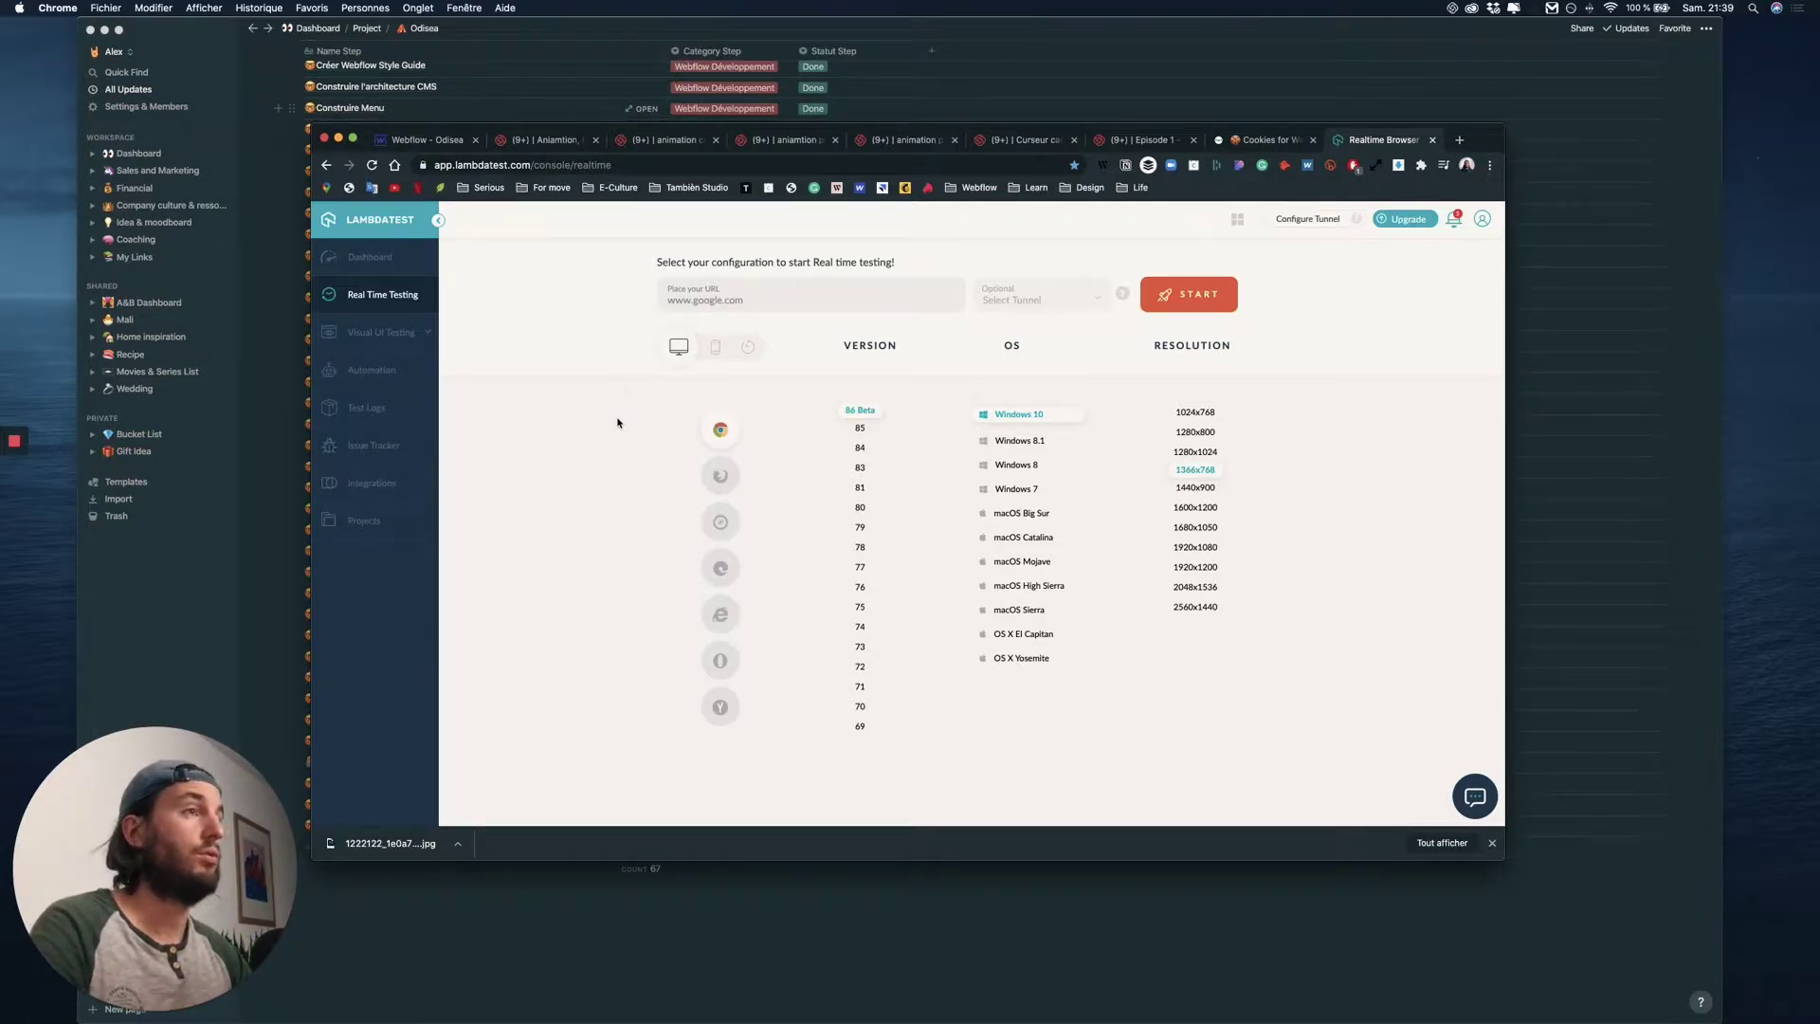
- Open the published odisea-761906.webflow.io site from the Webflow project's publish options and copy its address
click(436, 143)
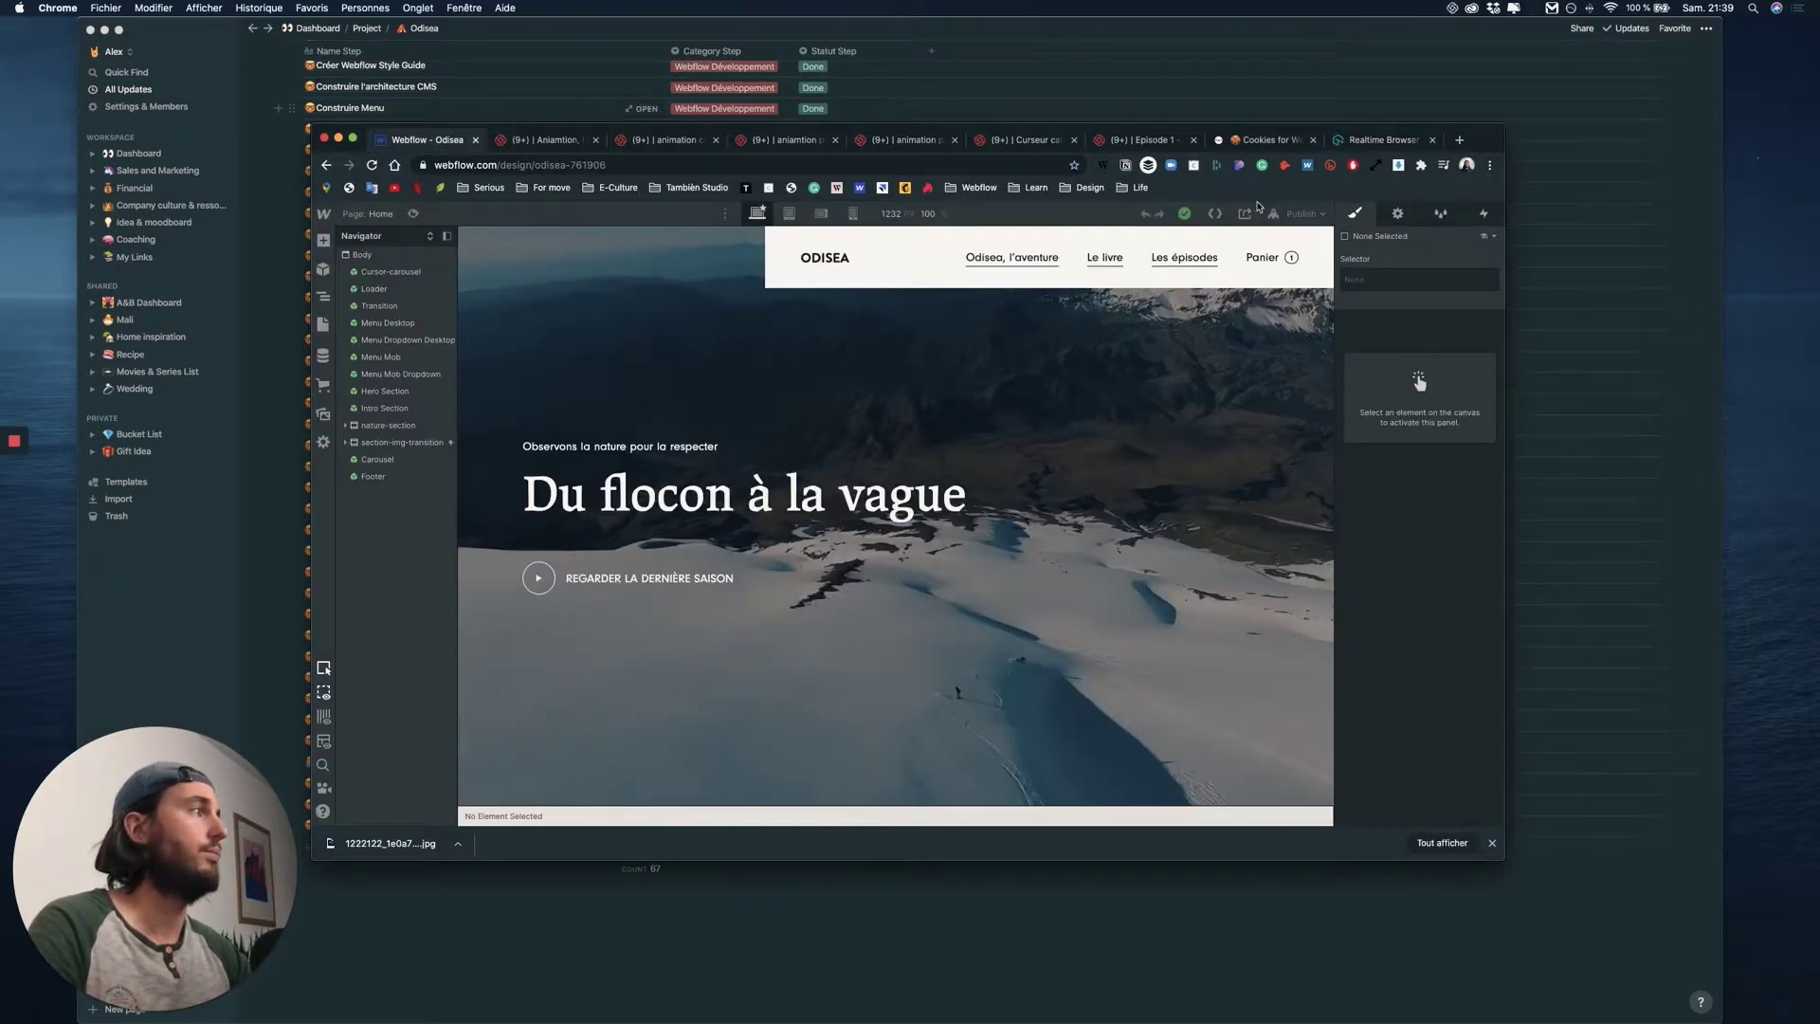
click(1303, 213)
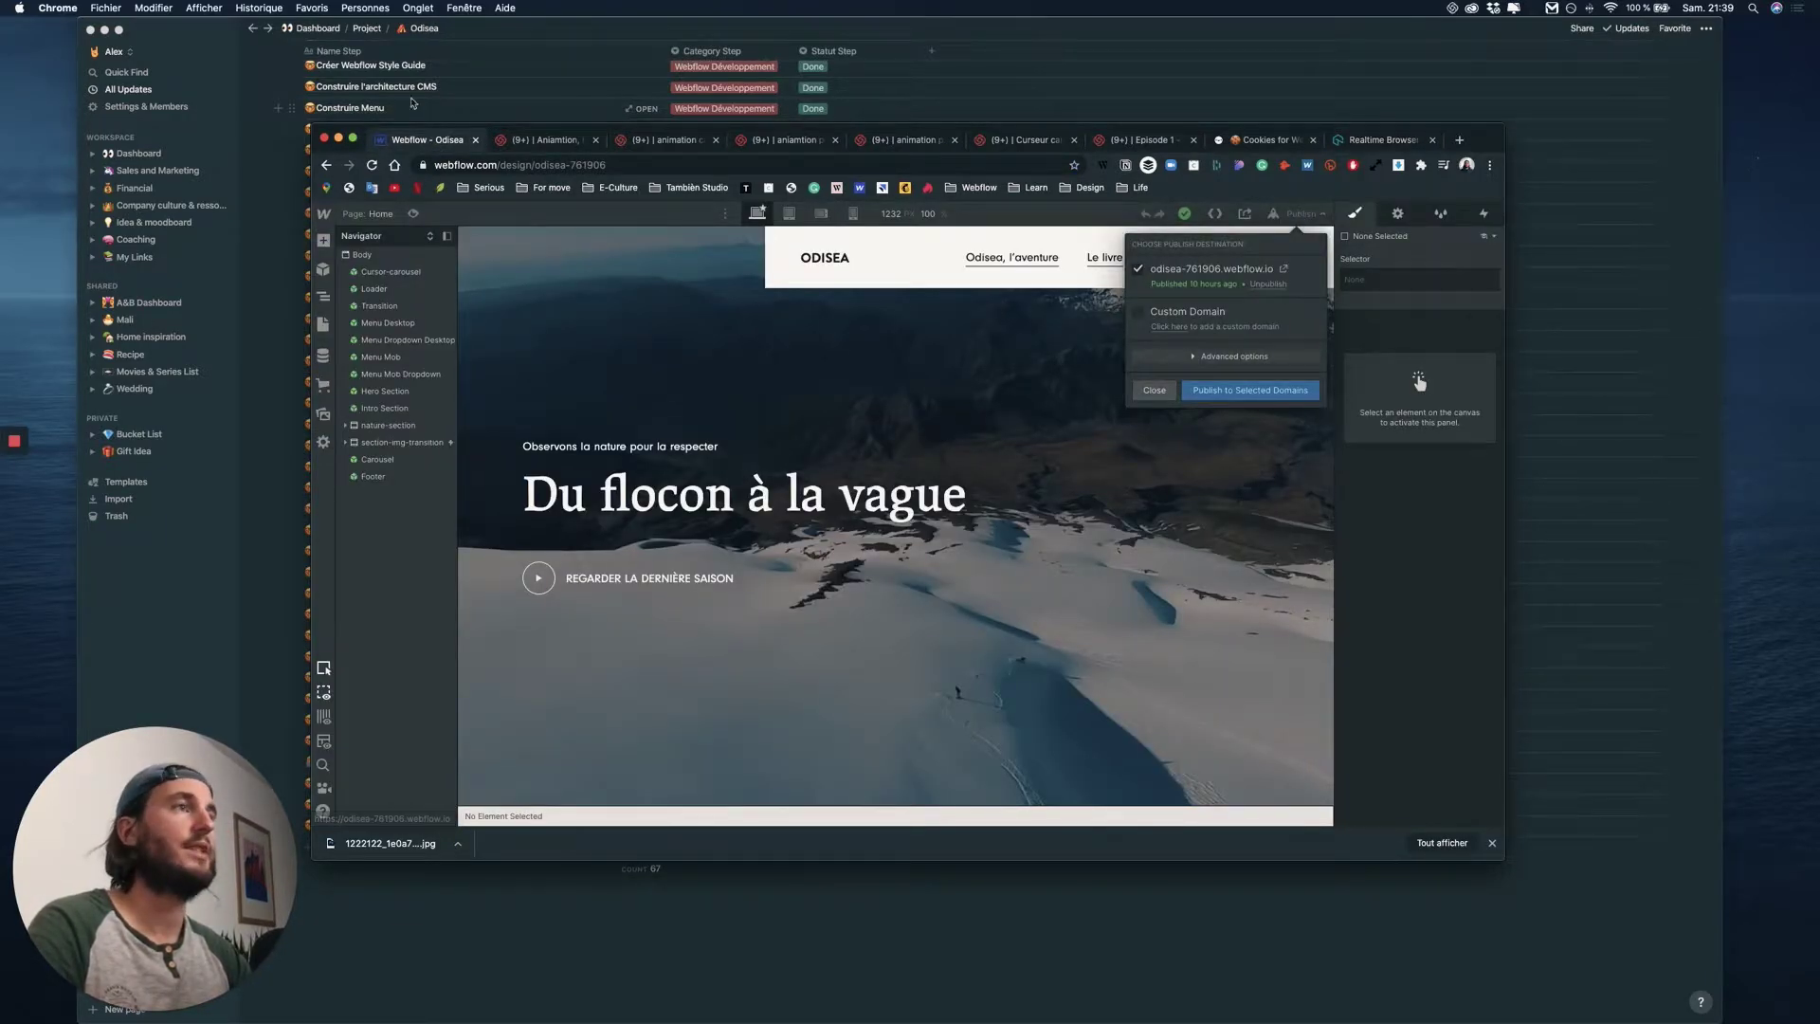
click(1284, 269)
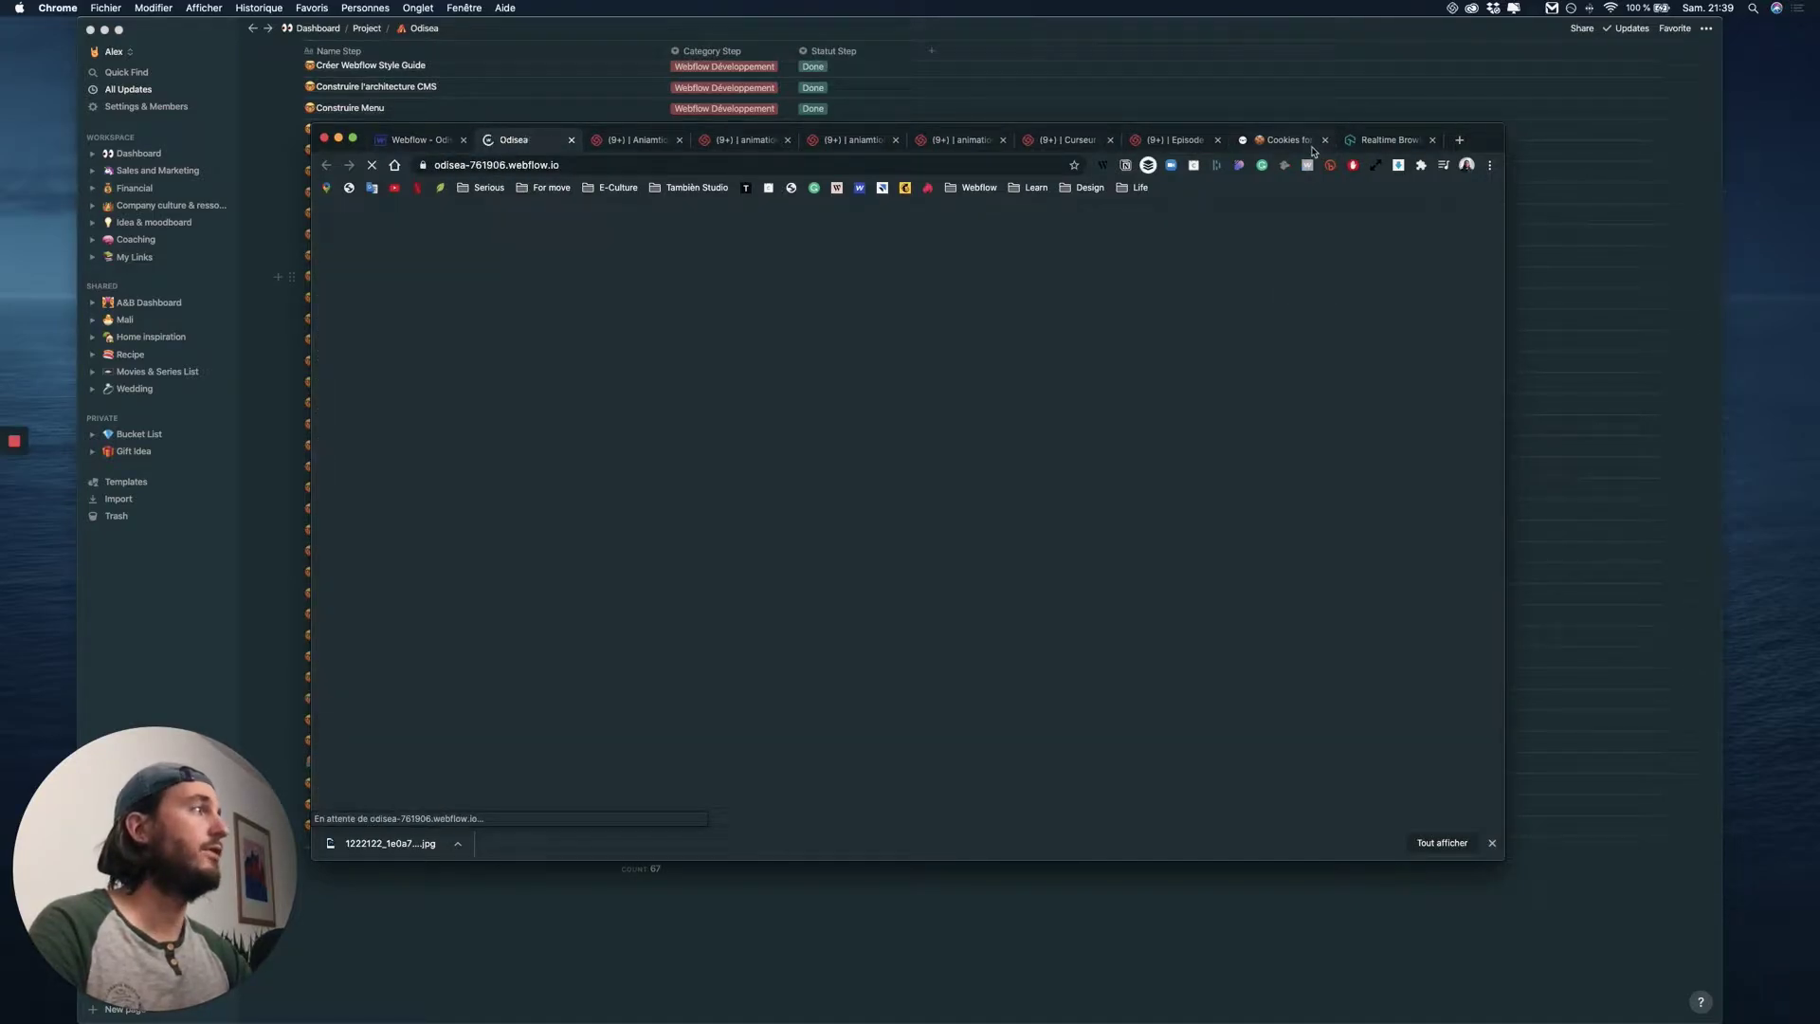
click(570, 163)
key(super+c)
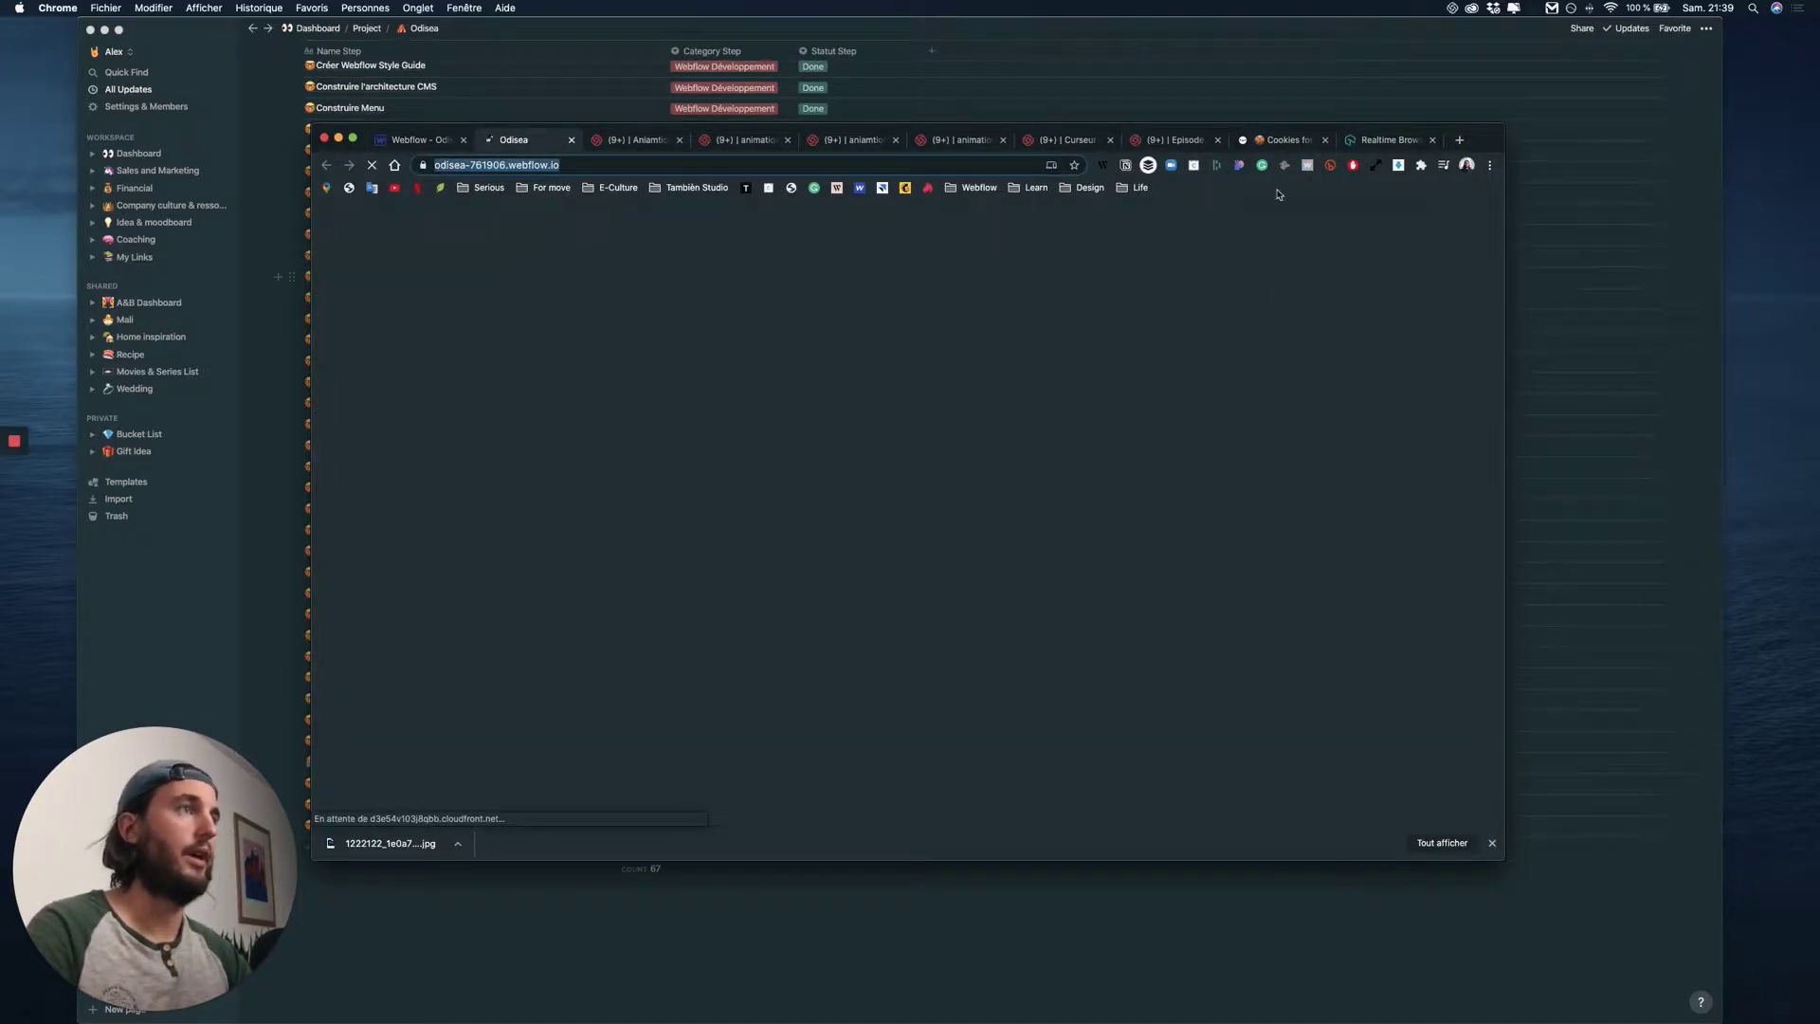
click(1364, 150)
click(744, 296)
key(super+v)
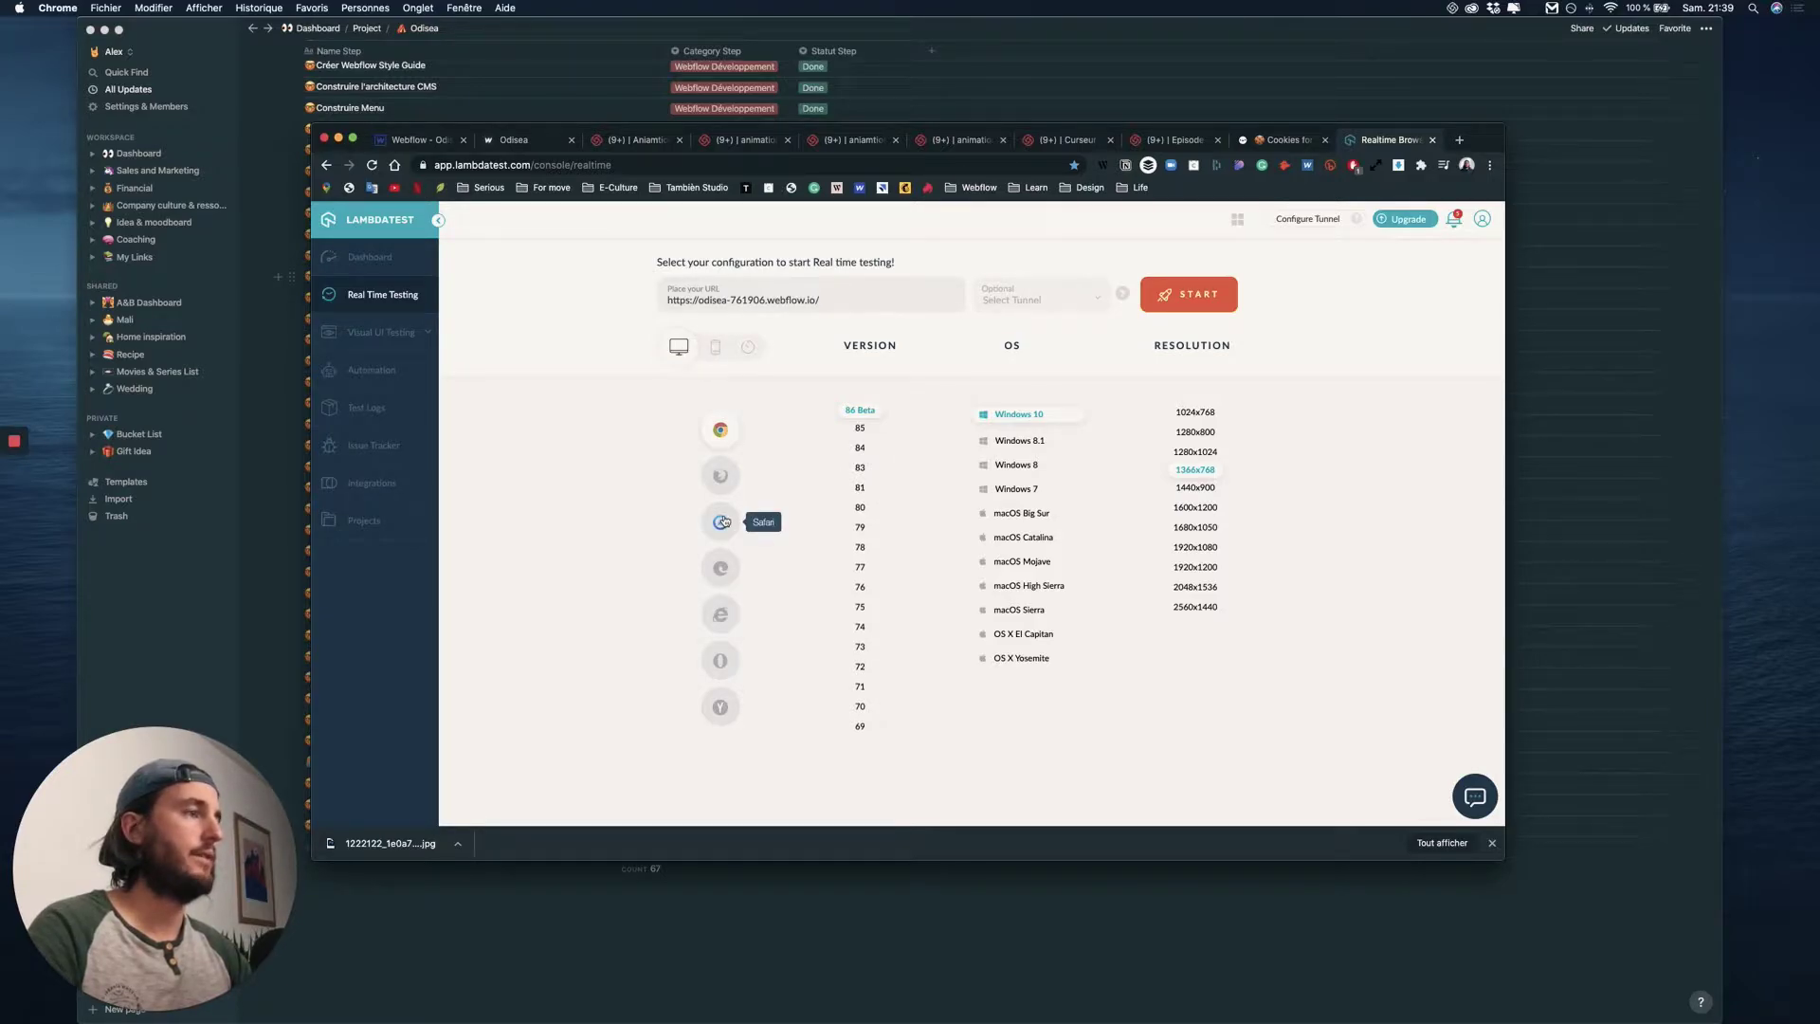
click(717, 481)
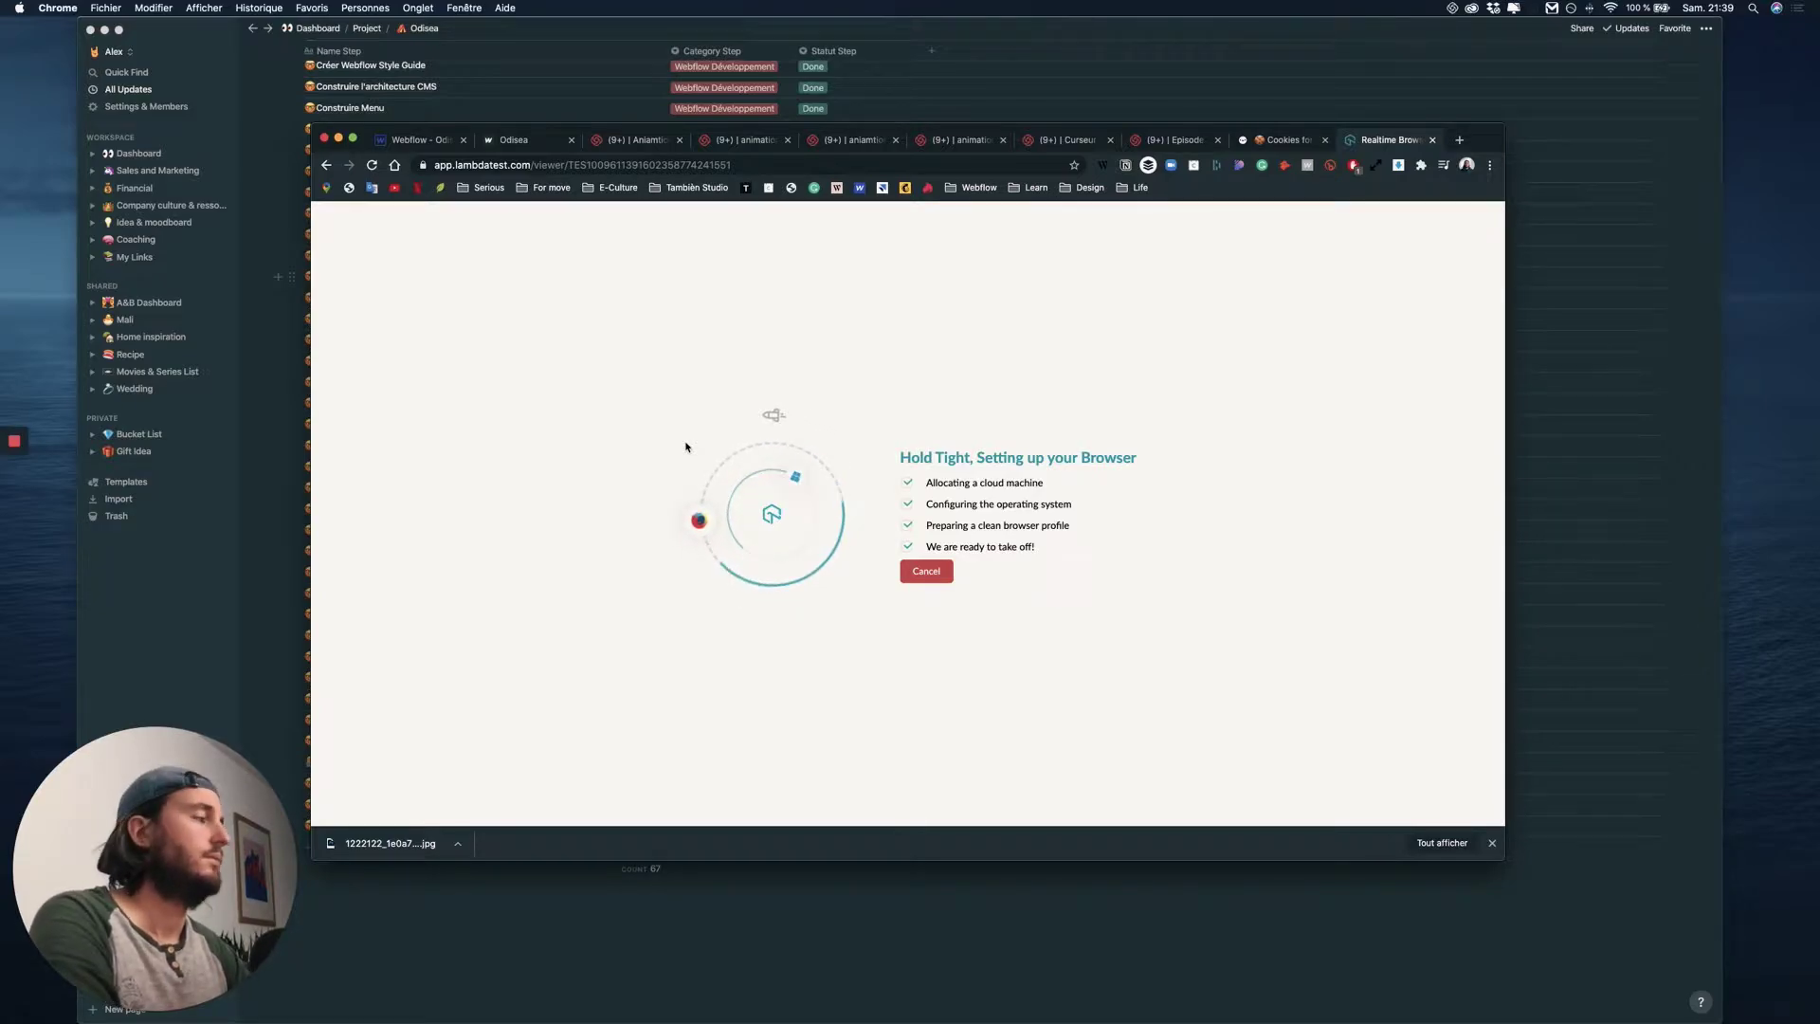
click(1492, 842)
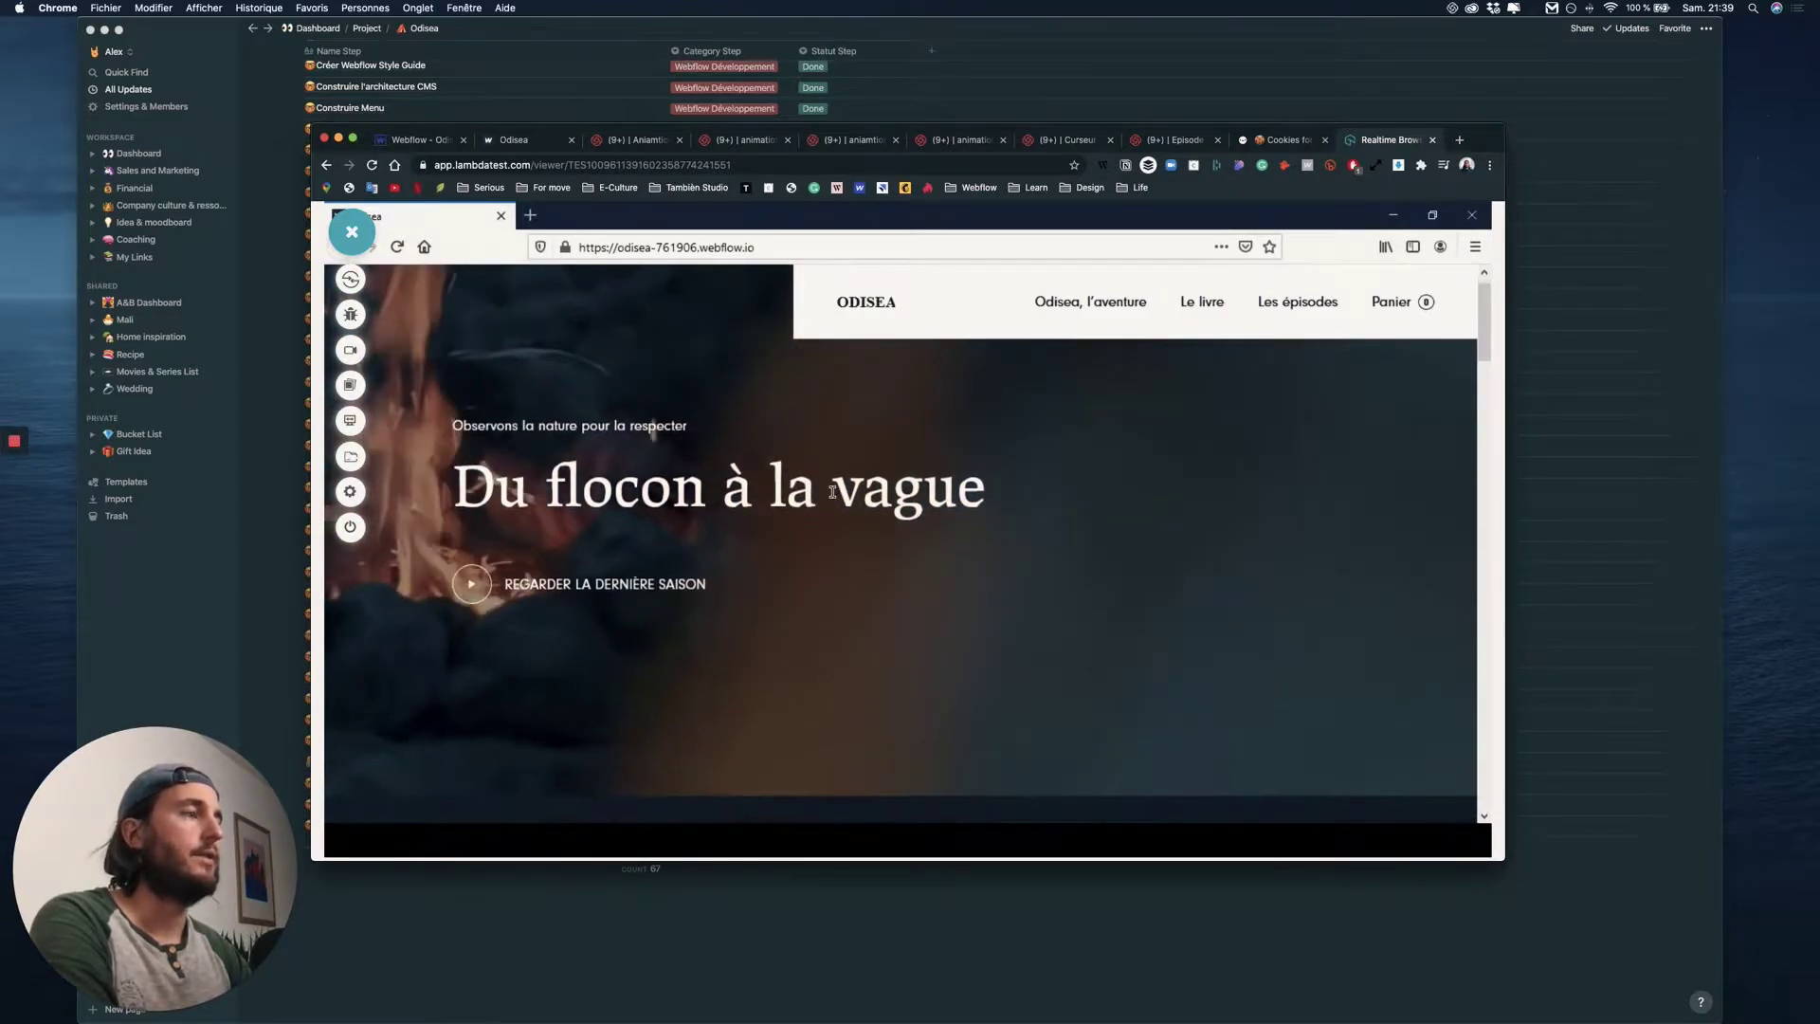
- Examine how the Odisea home page renders in the Firefox test, from the hero video through the episodes carousel to the footer
scroll(832, 491, down, 5)
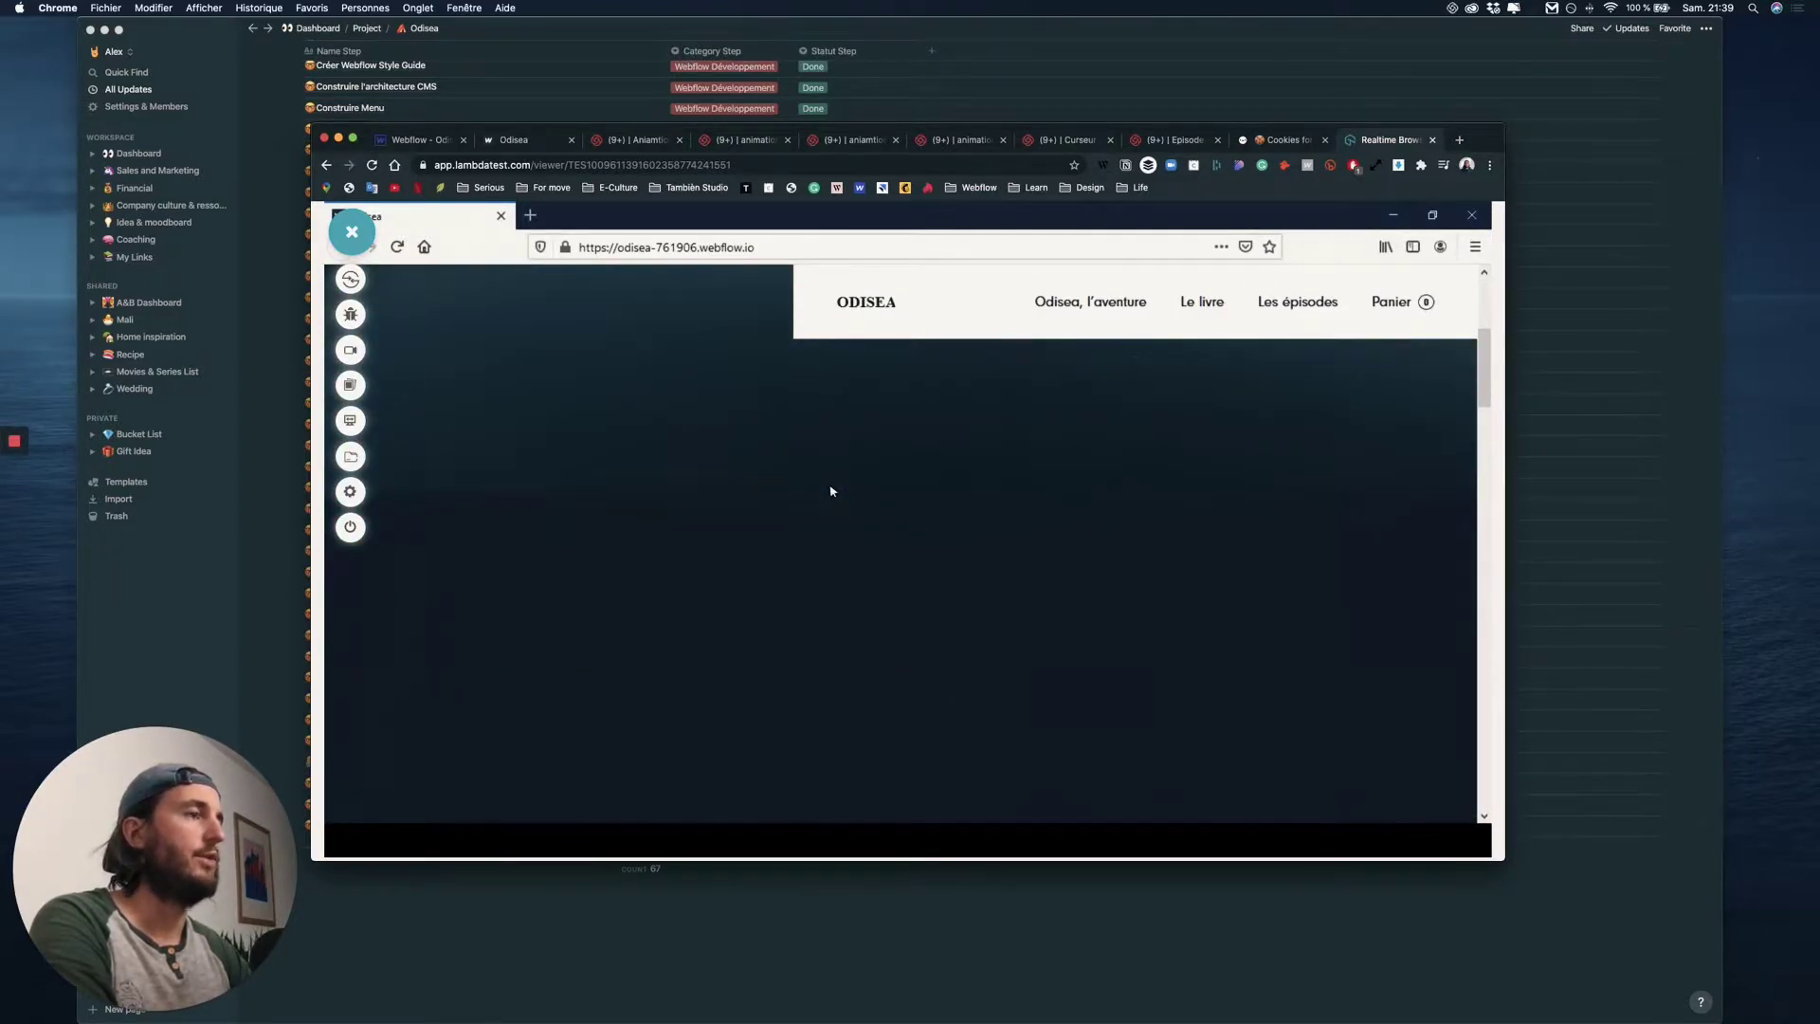
scroll(832, 491, up, 5)
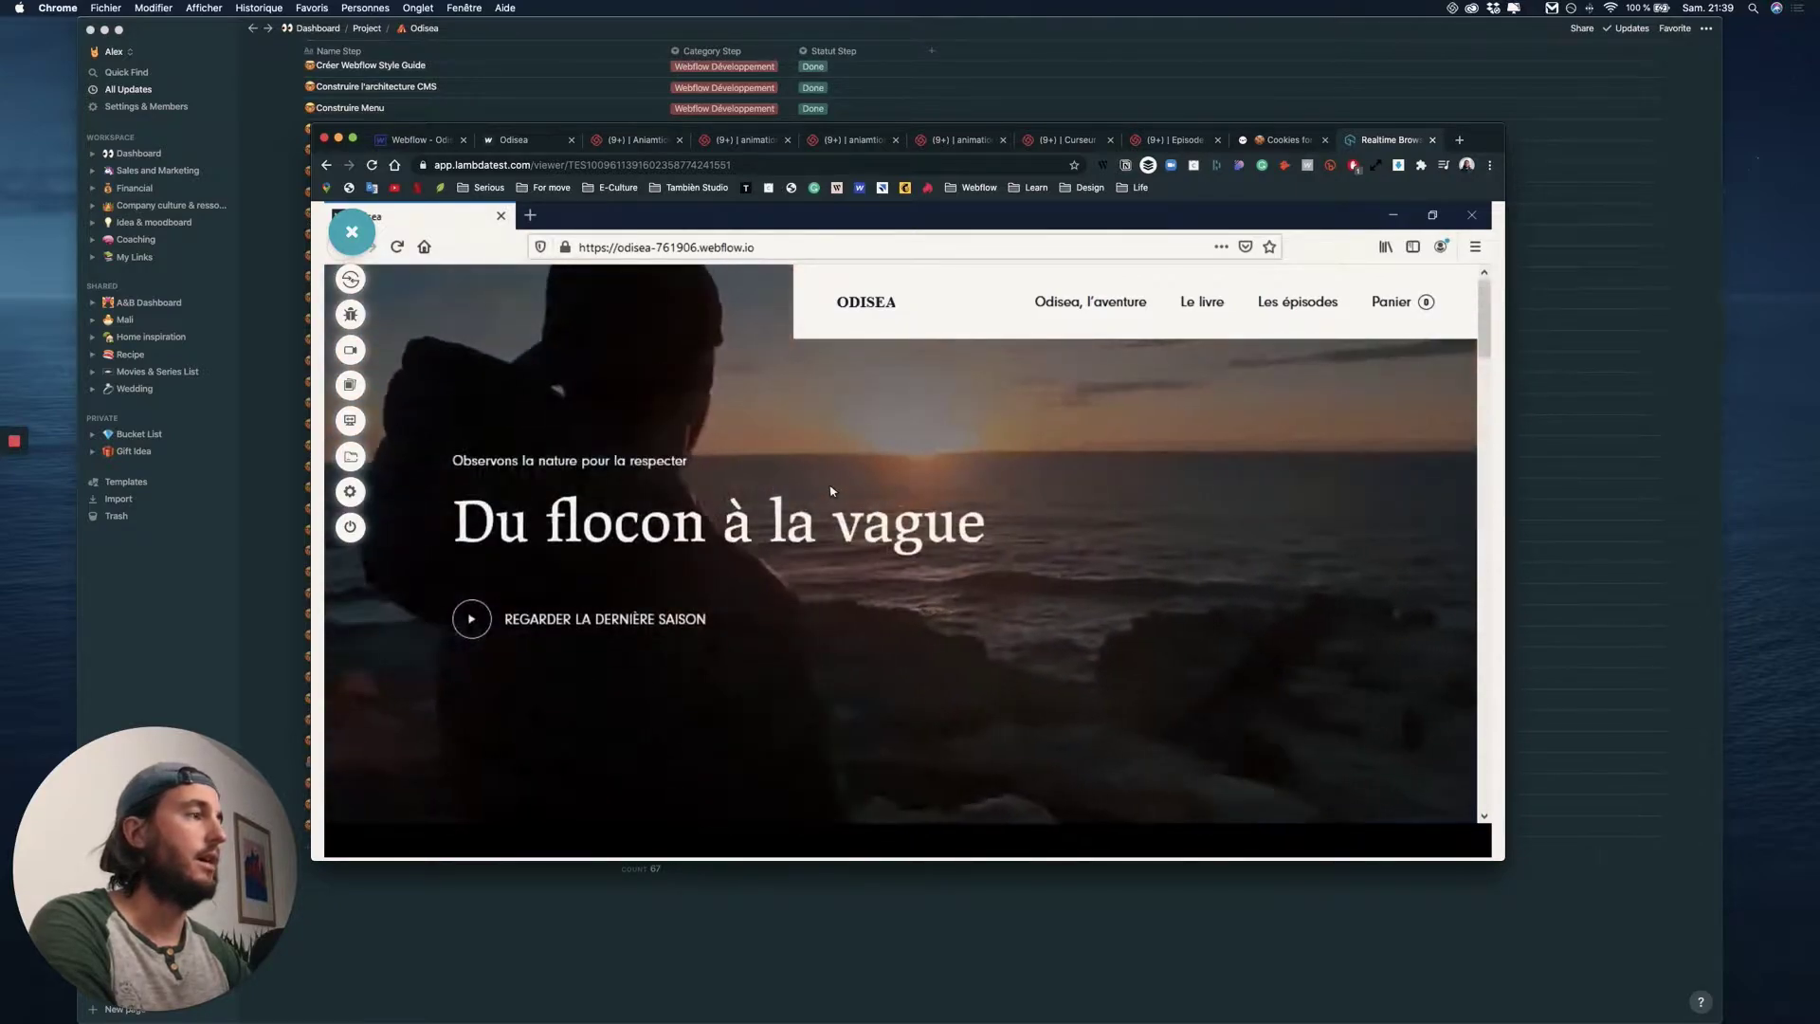
scroll(831, 493, down, 1)
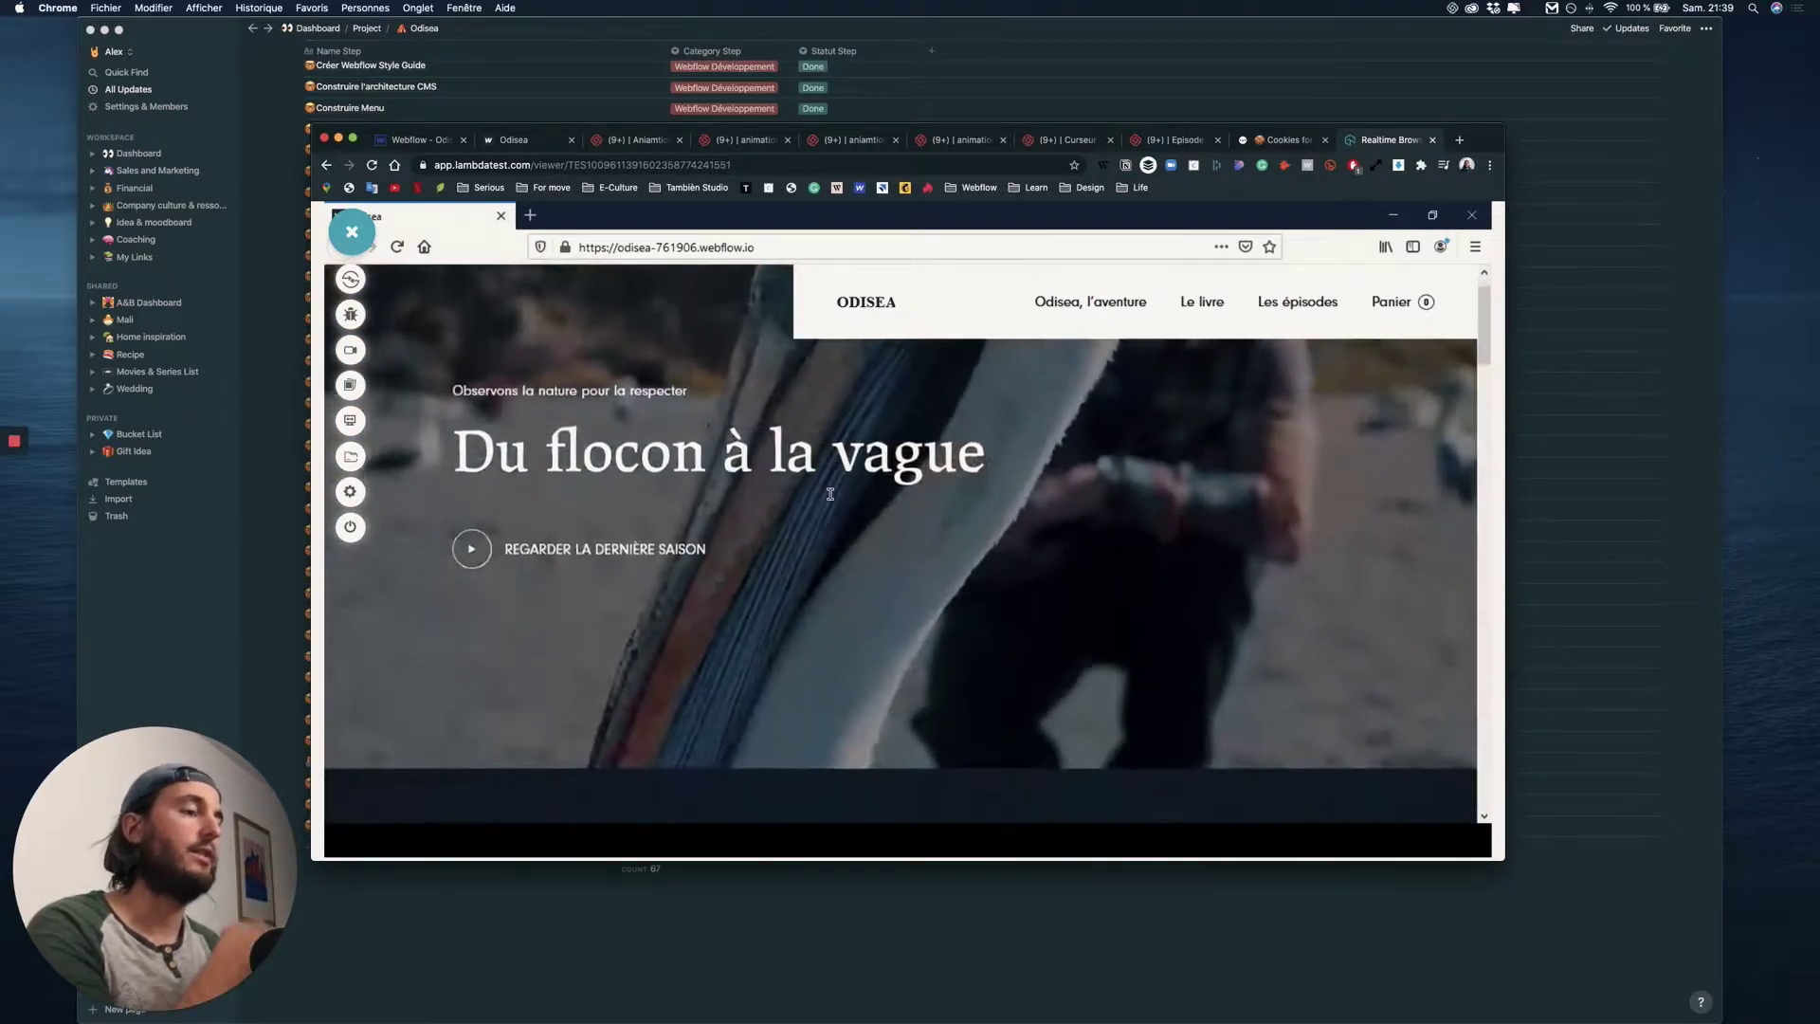
scroll(830, 493, down, 2)
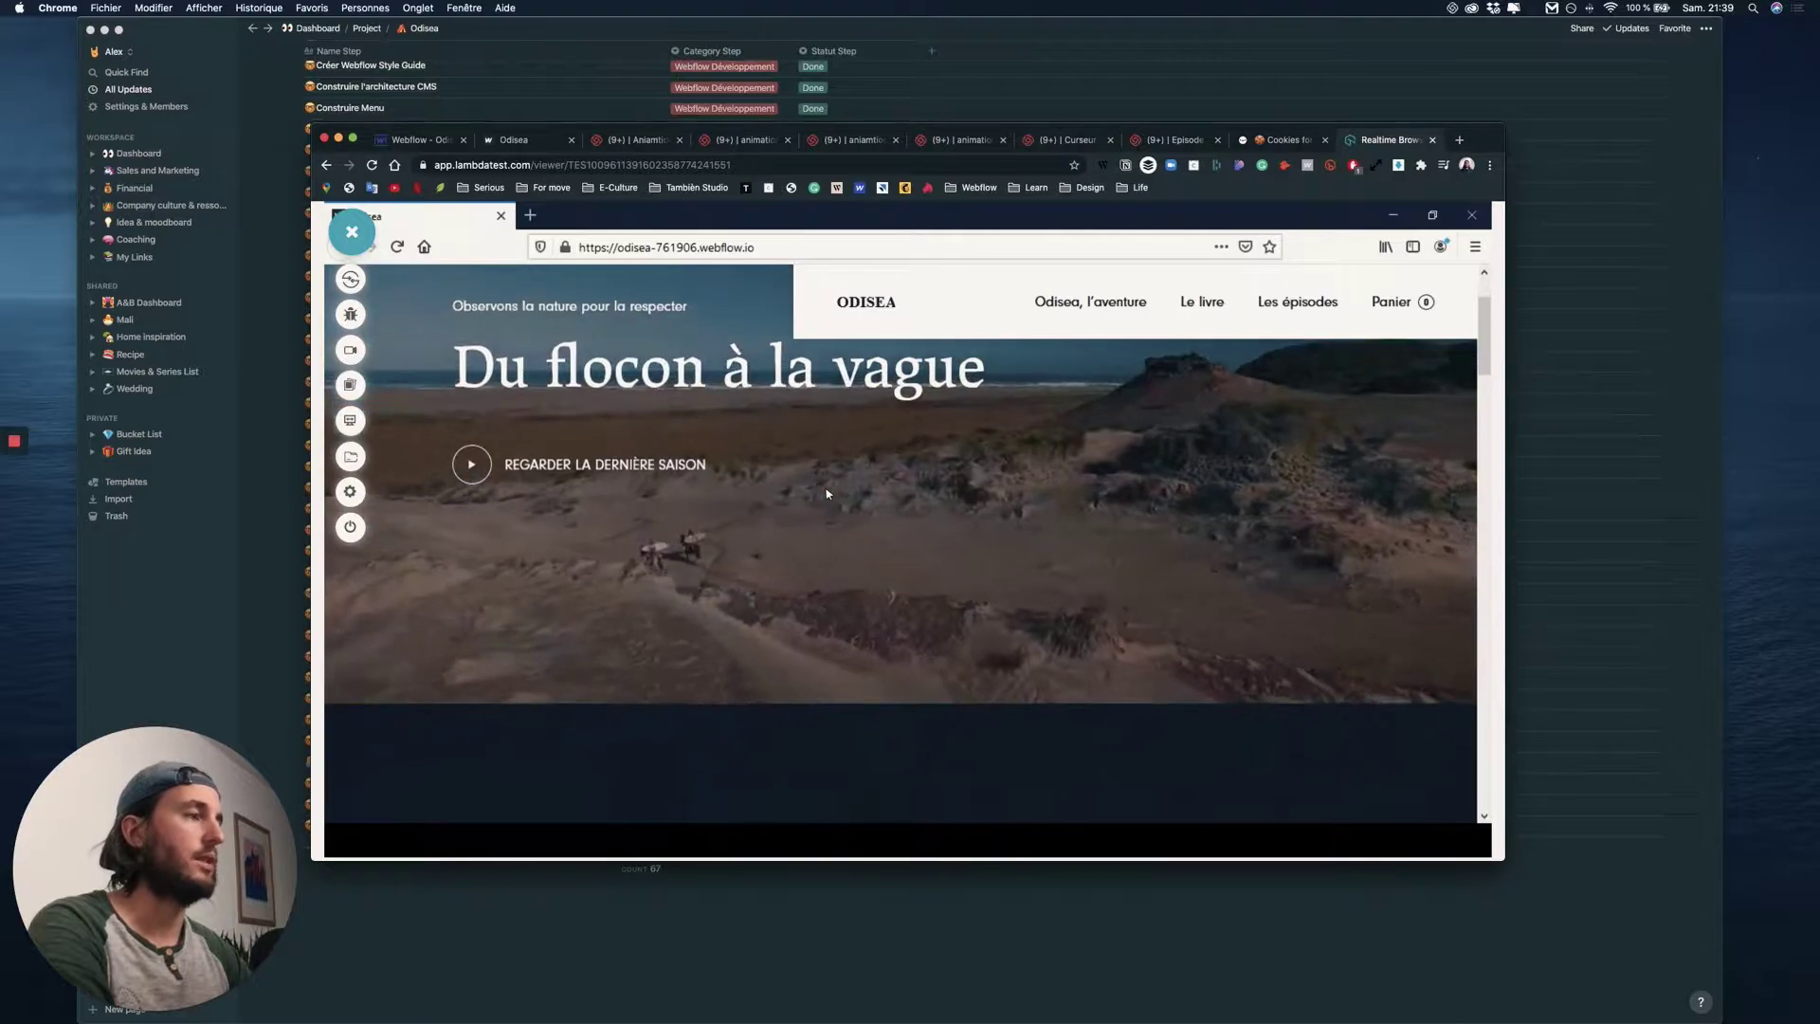
scroll(827, 493, down, 3)
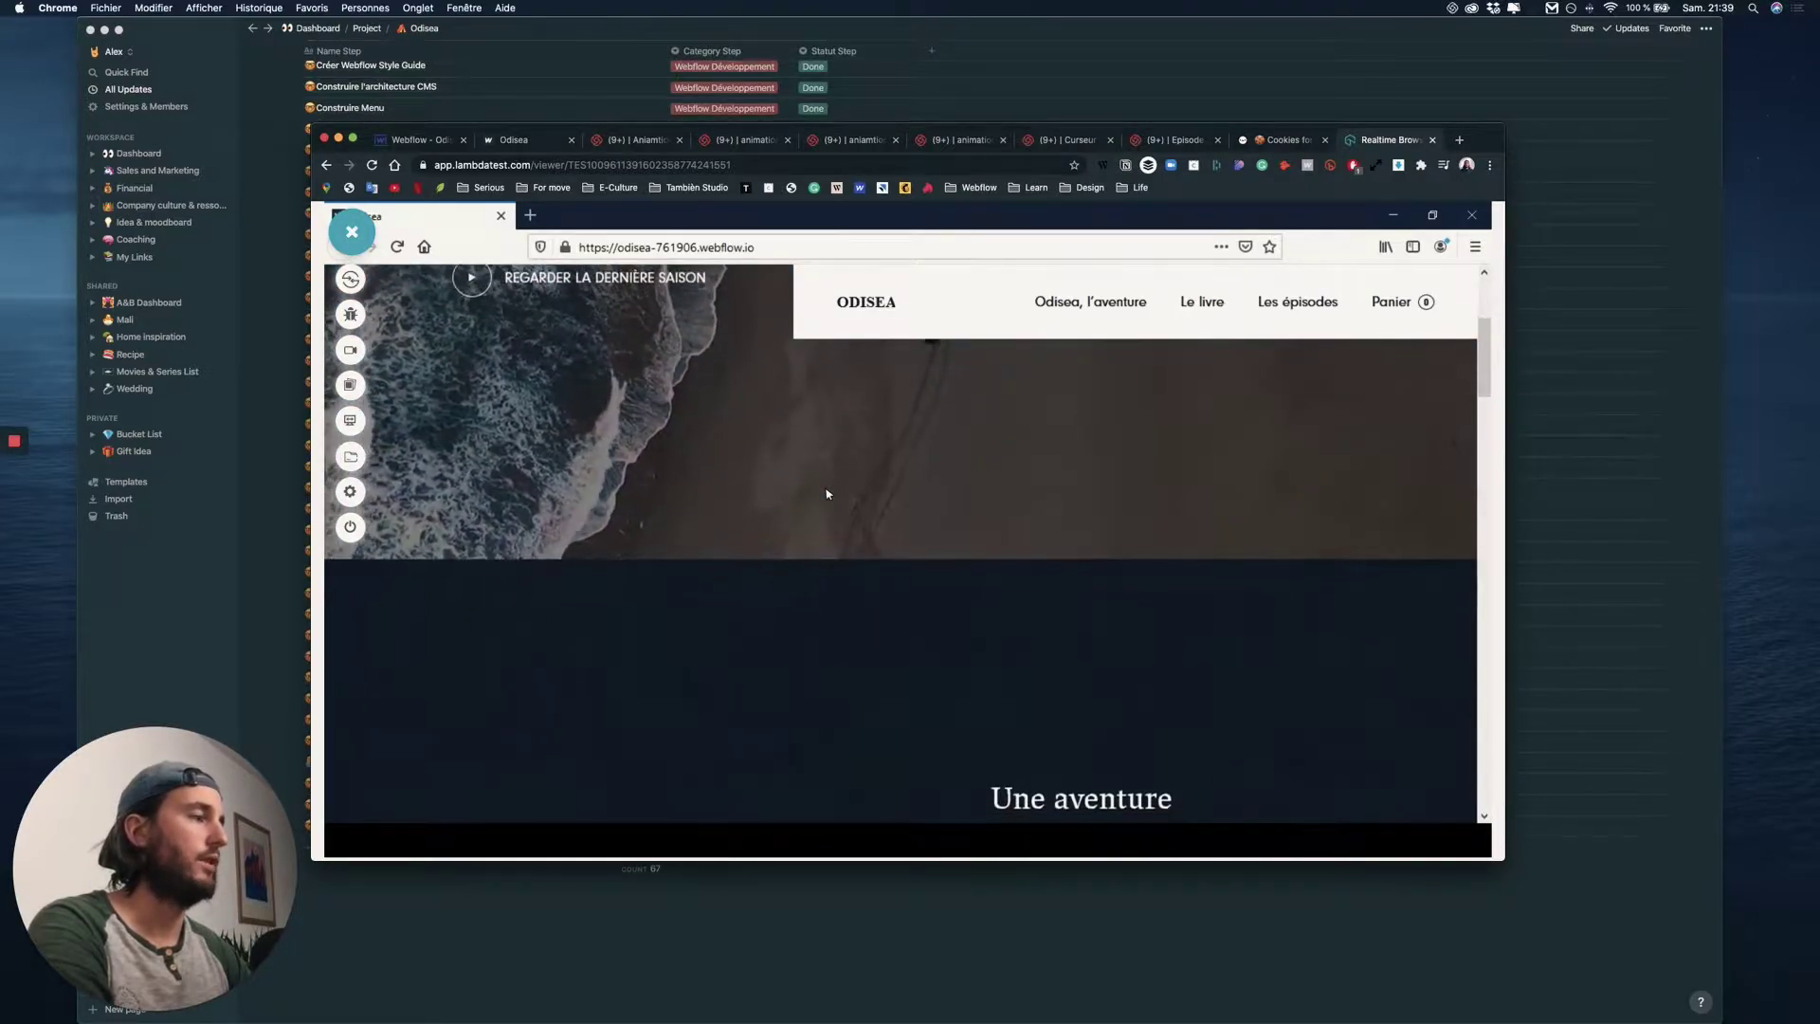
scroll(827, 493, down, 5)
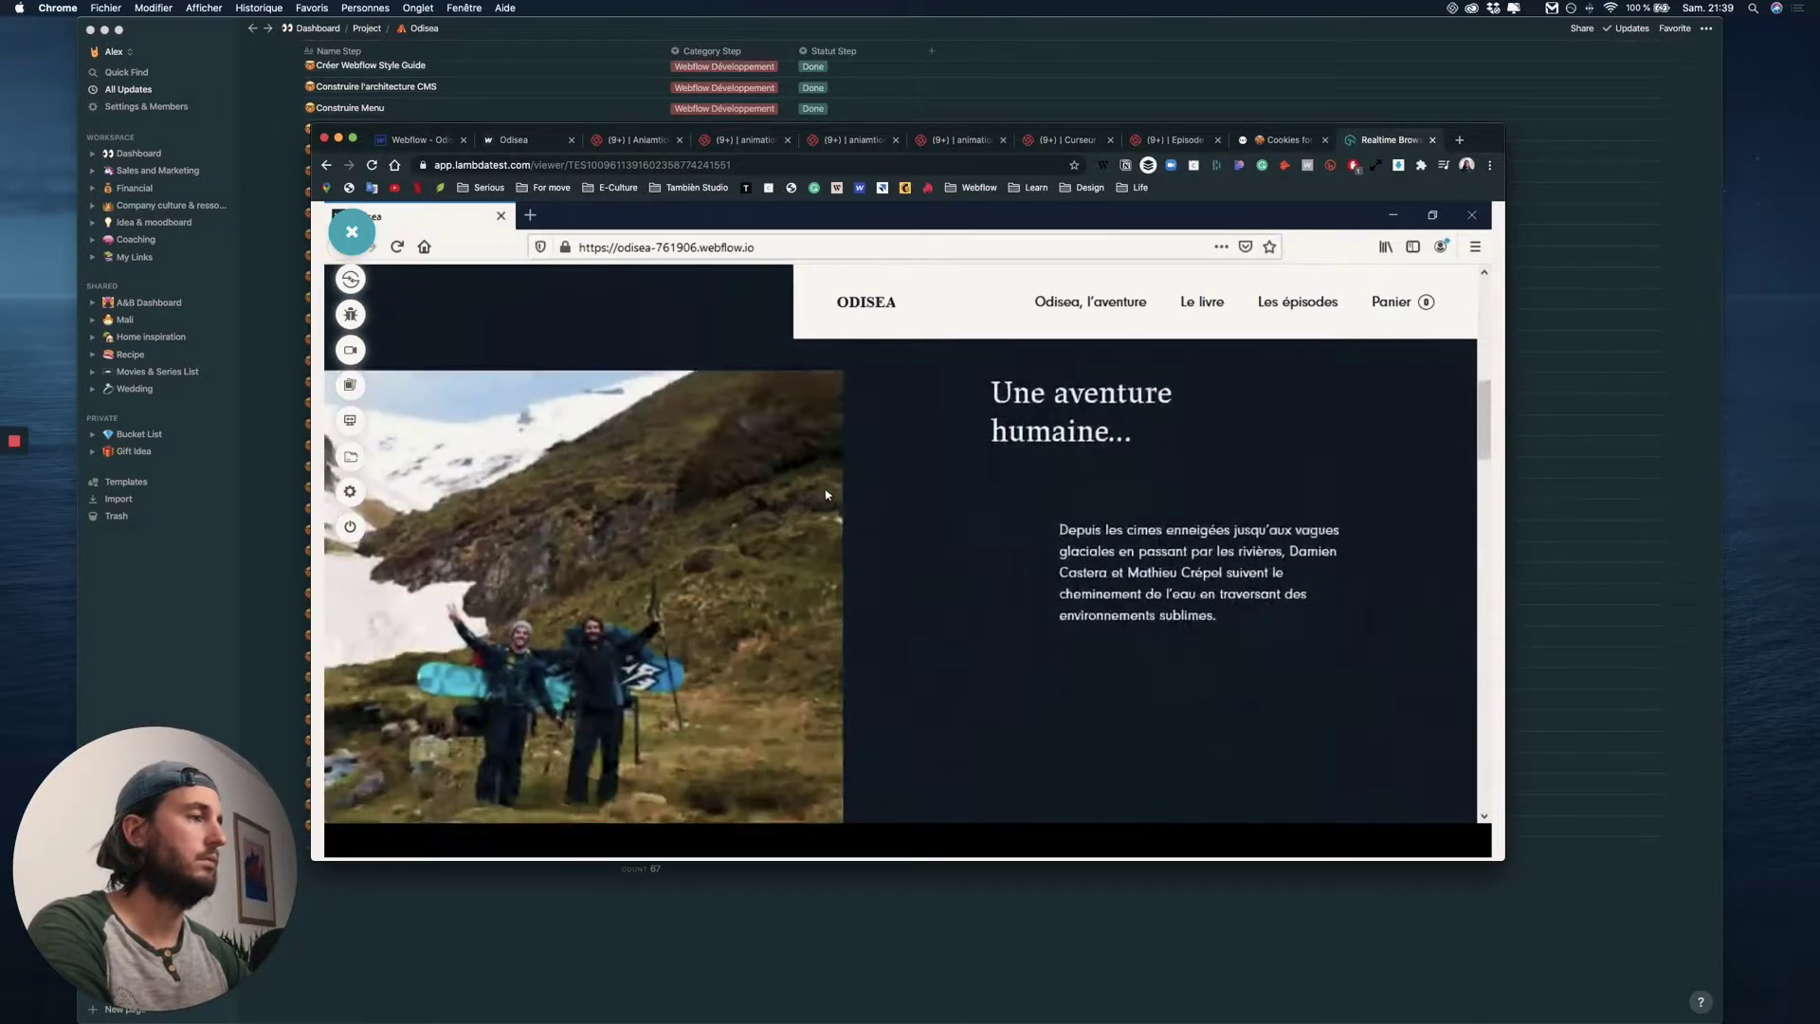
scroll(826, 494, down, 6)
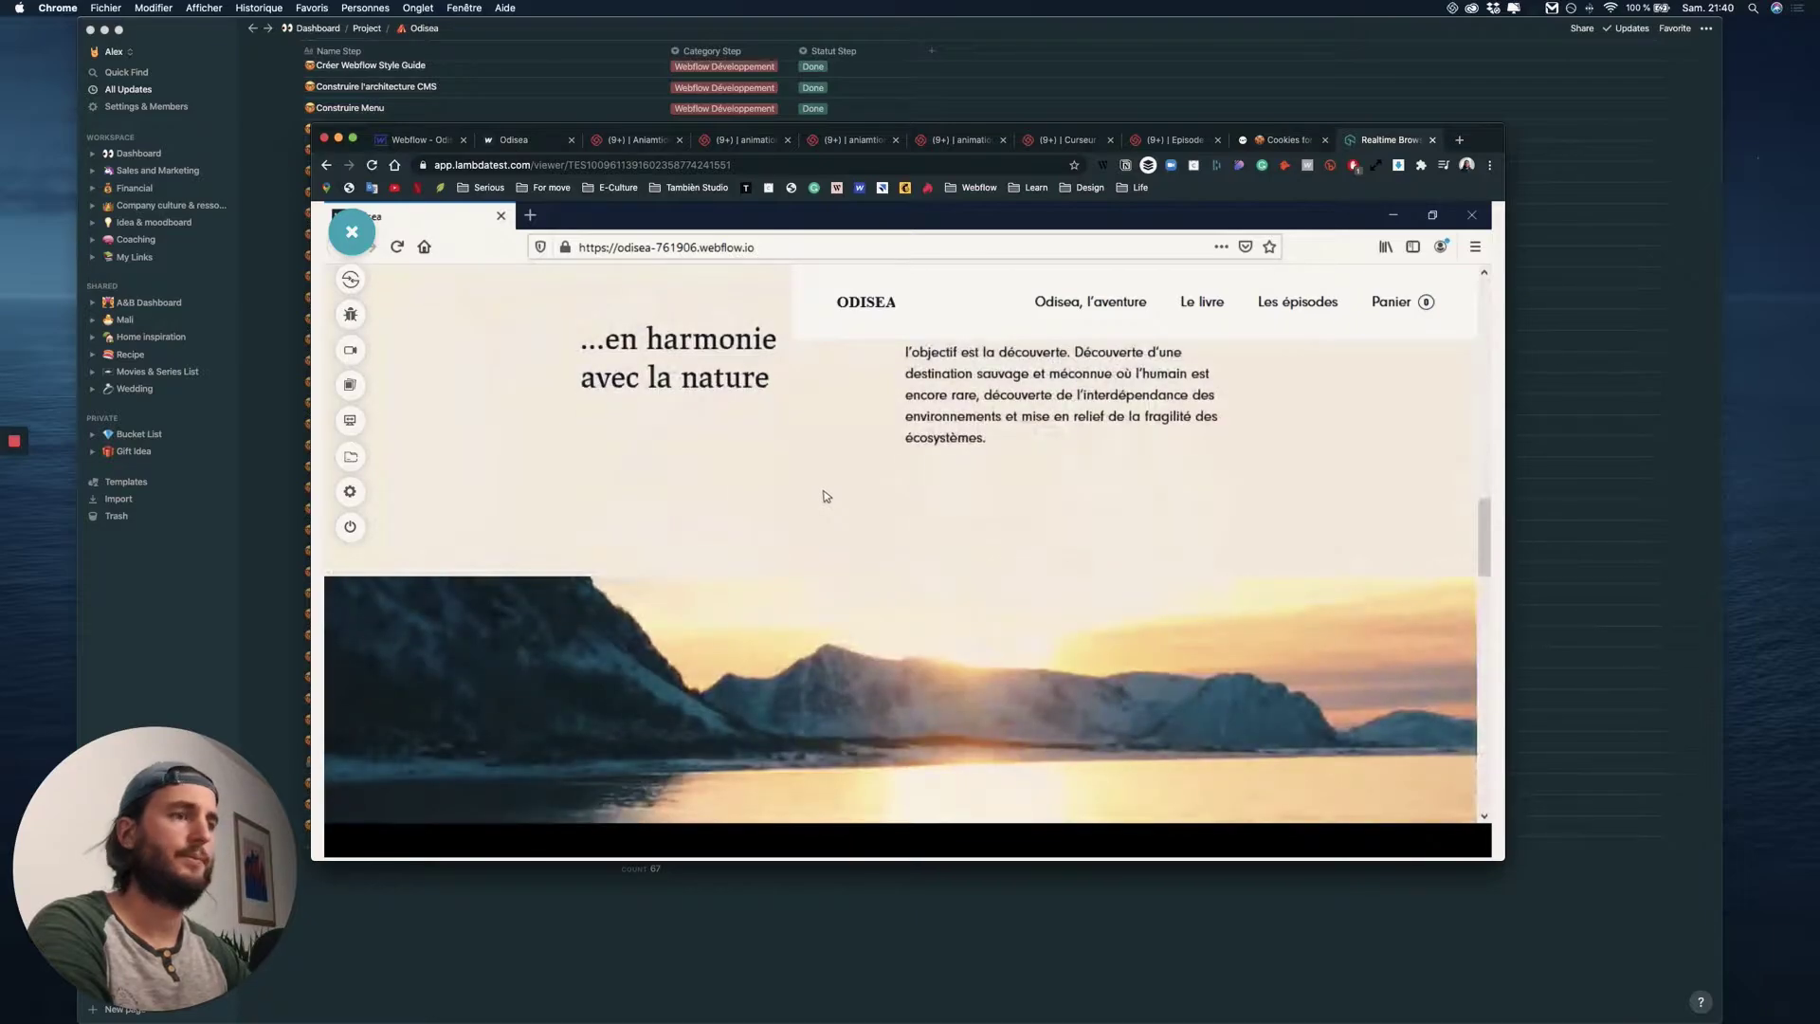
scroll(830, 497, down, 1)
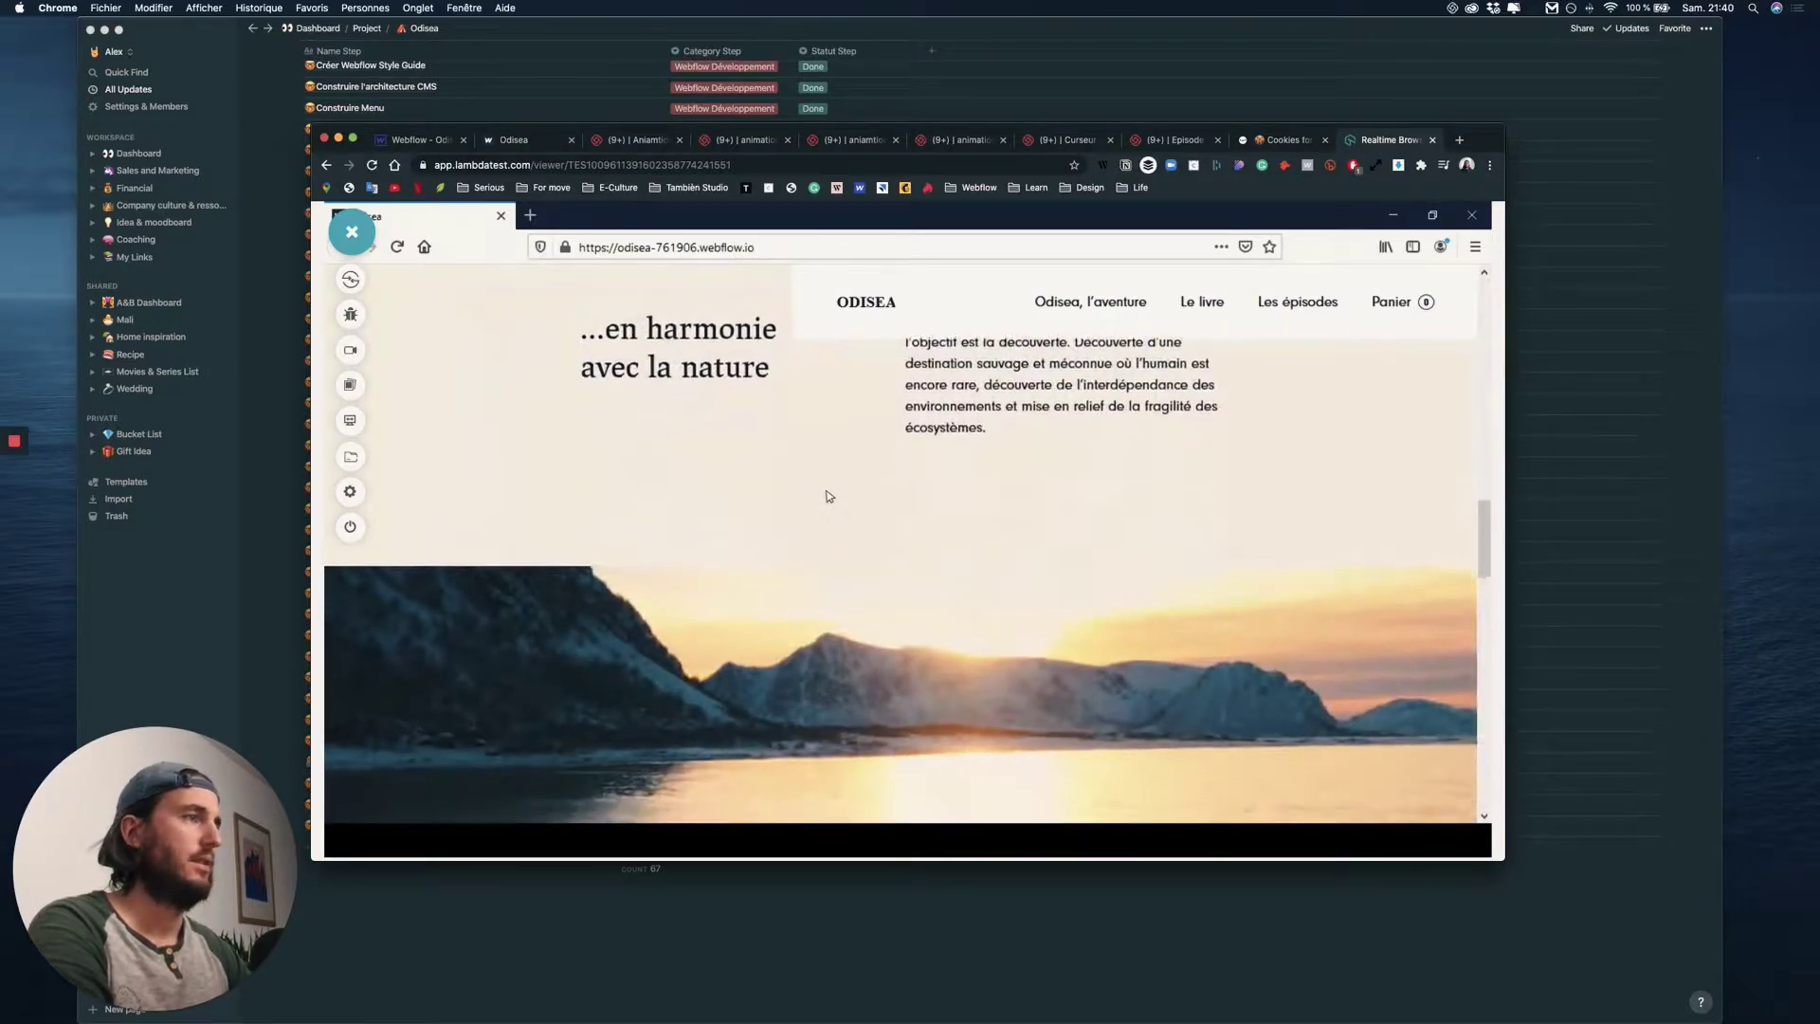
scroll(830, 495, down, 4)
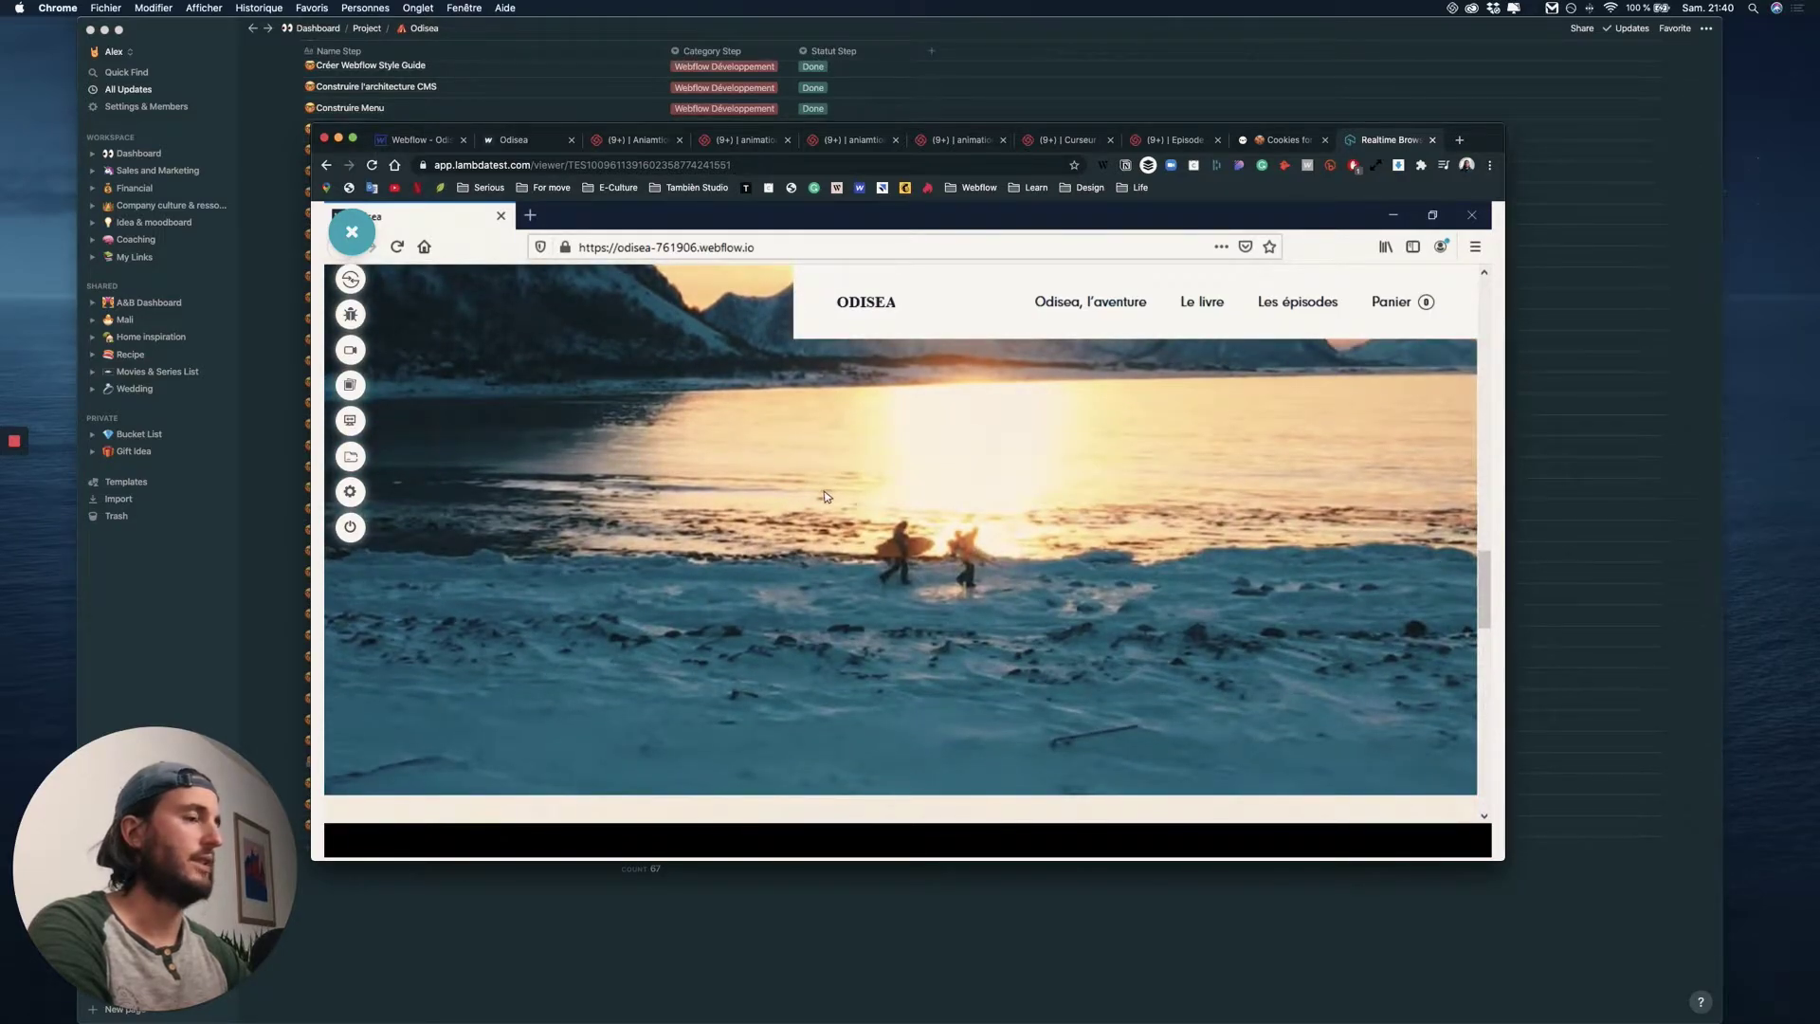
scroll(830, 500, down, 3)
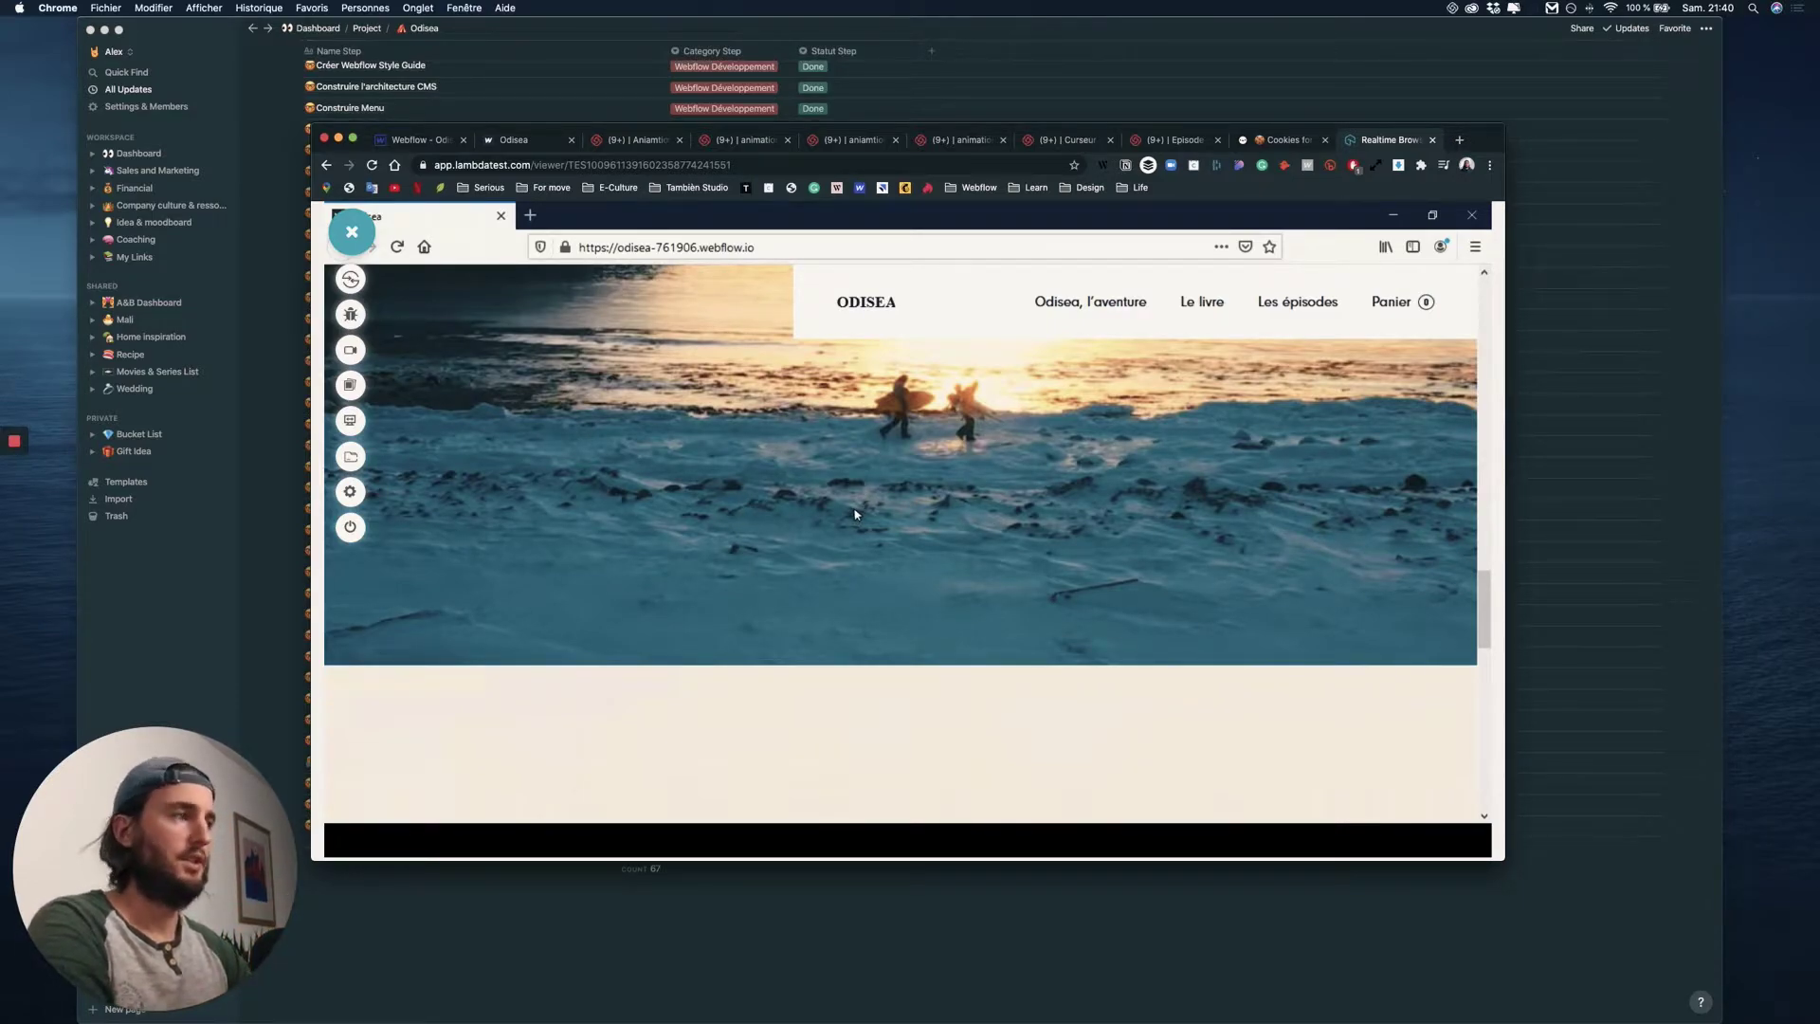
scroll(854, 514, down, 2)
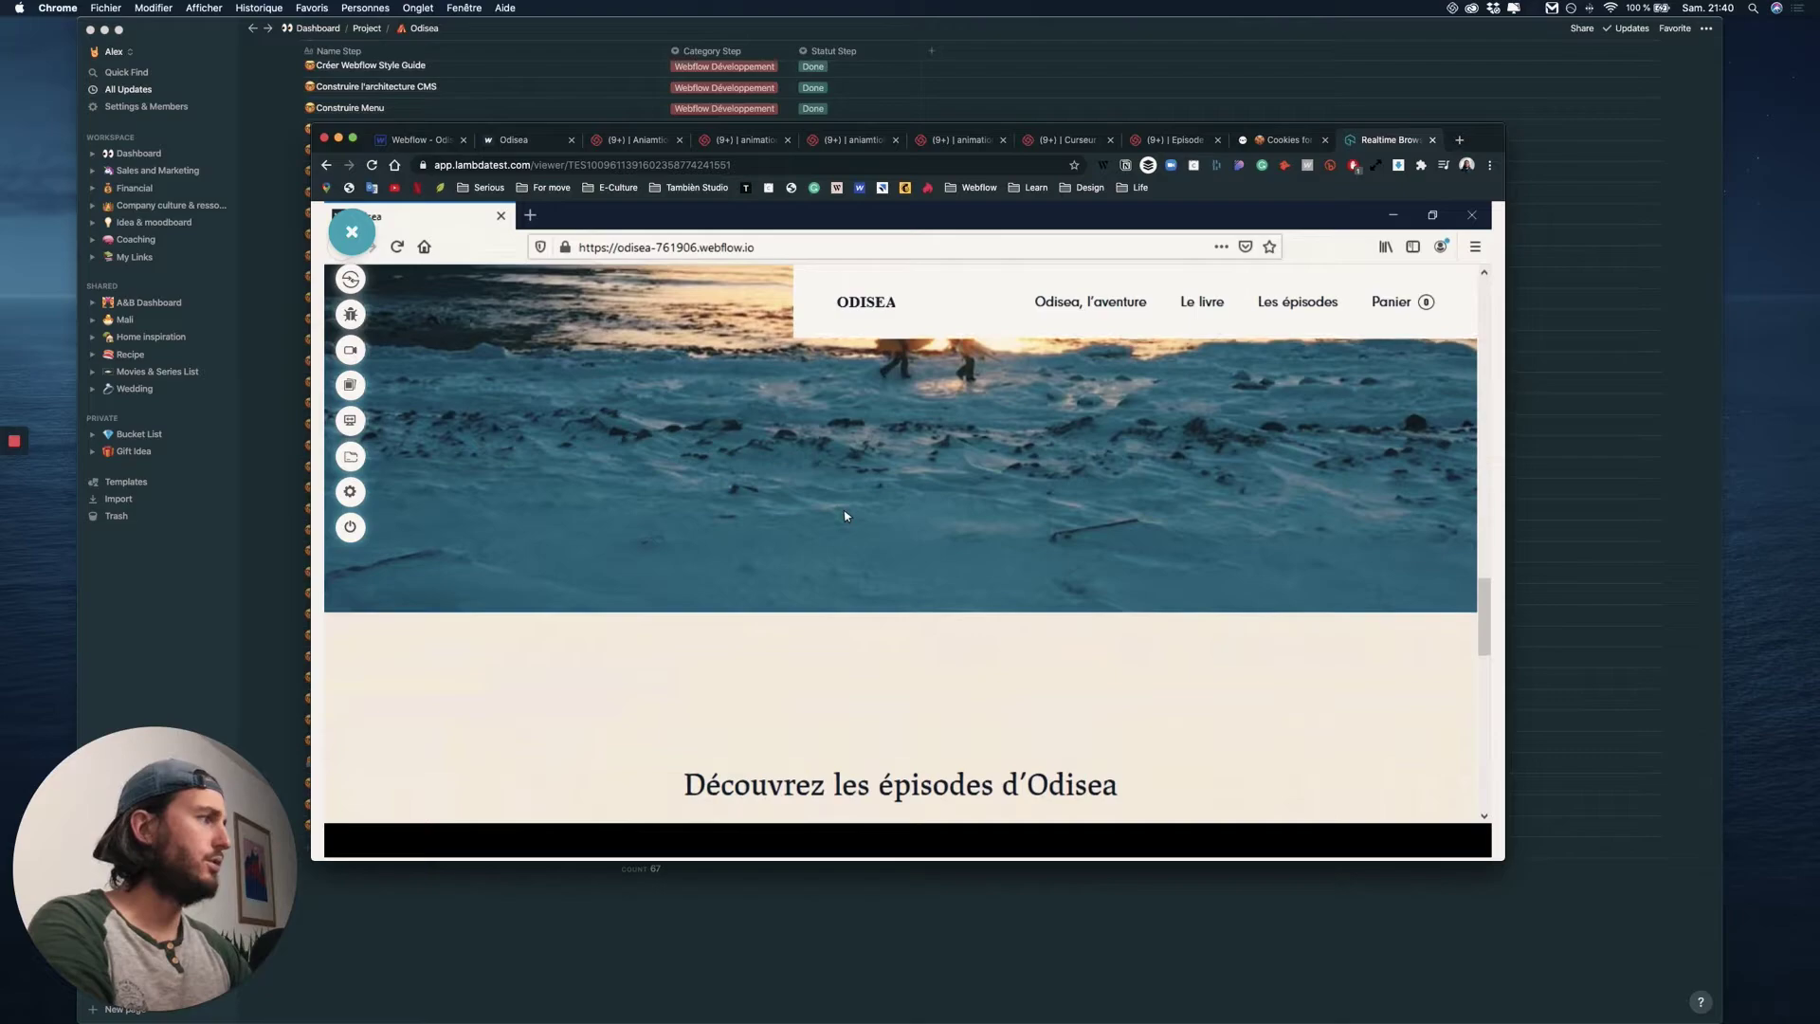
scroll(845, 514, down, 5)
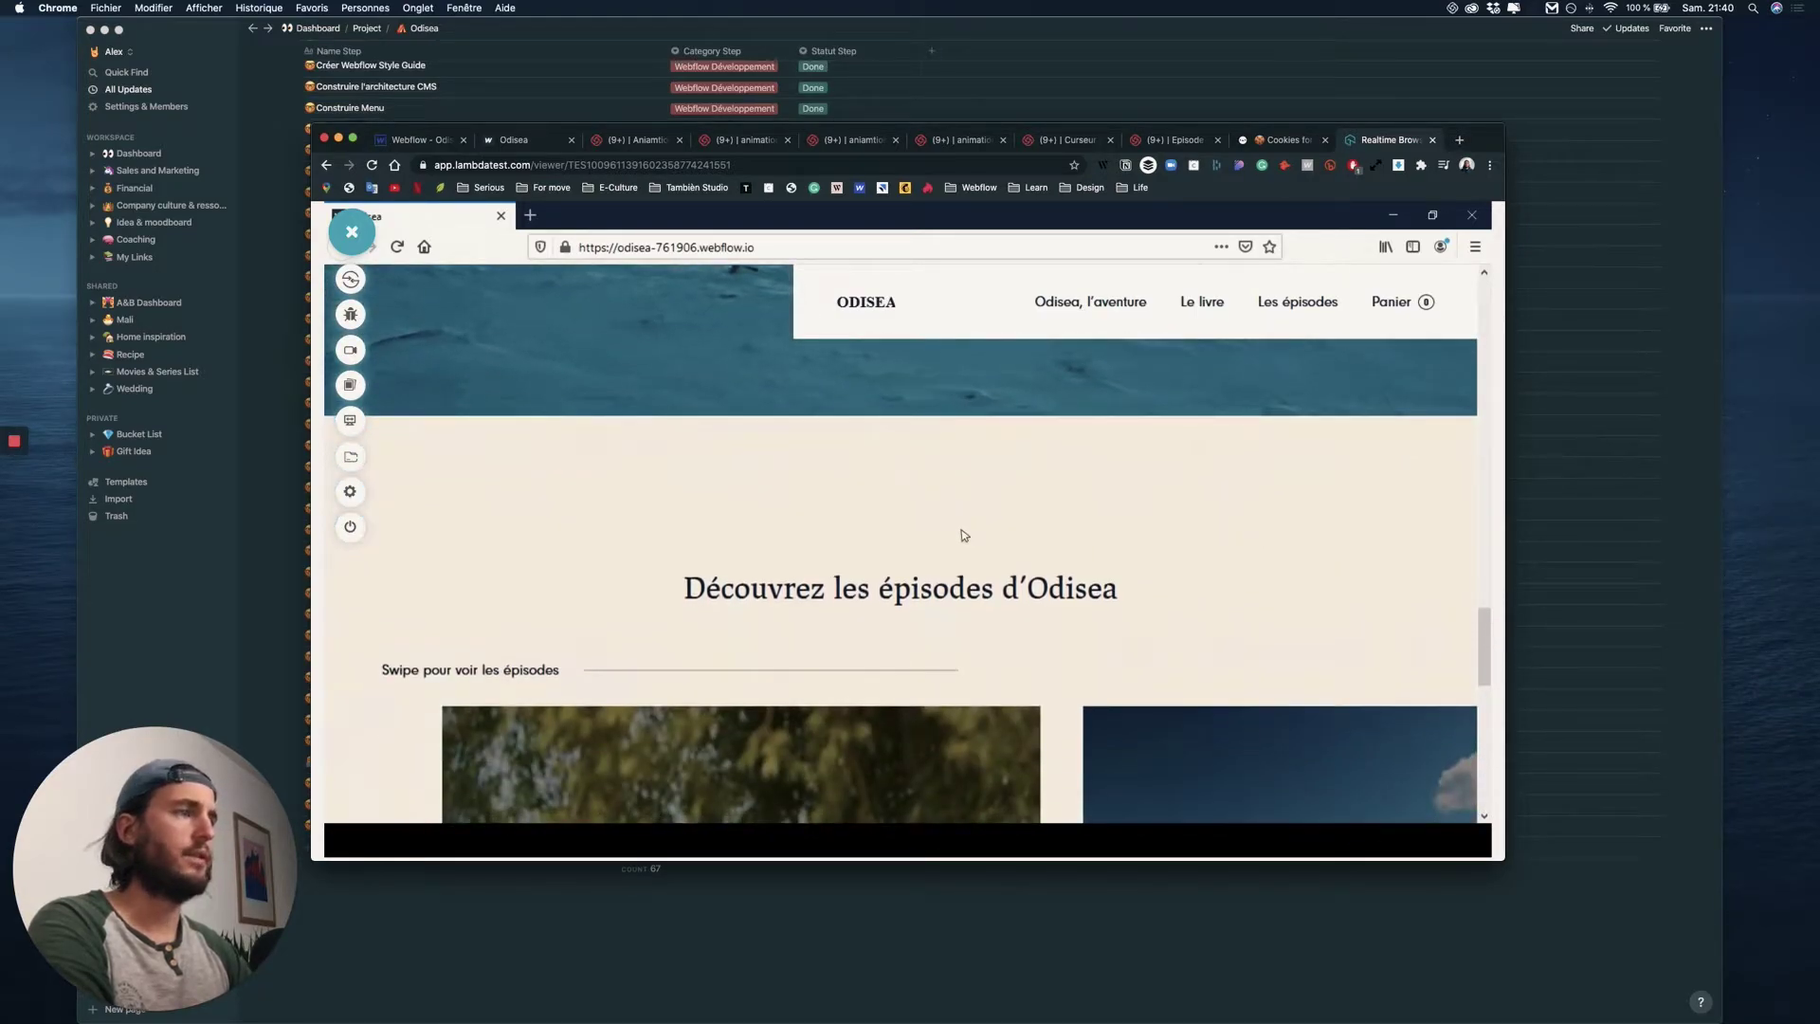
scroll(964, 536, down, 4)
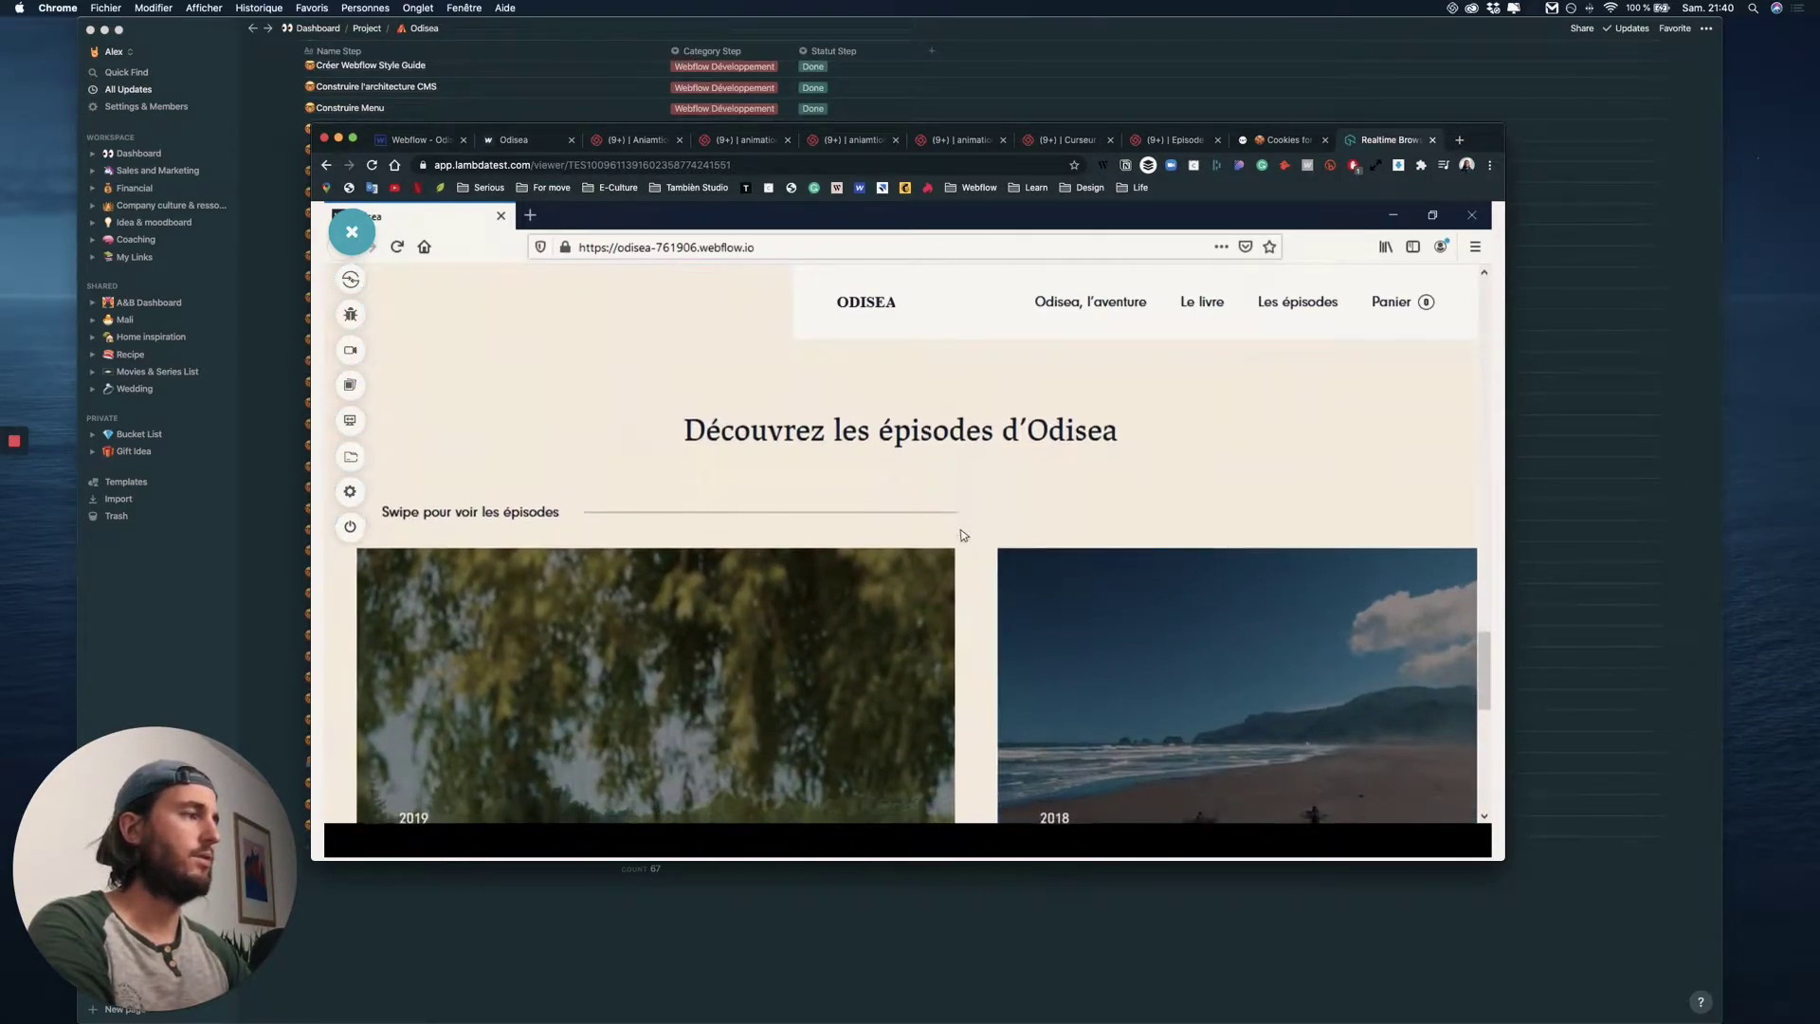
scroll(964, 536, down, 15)
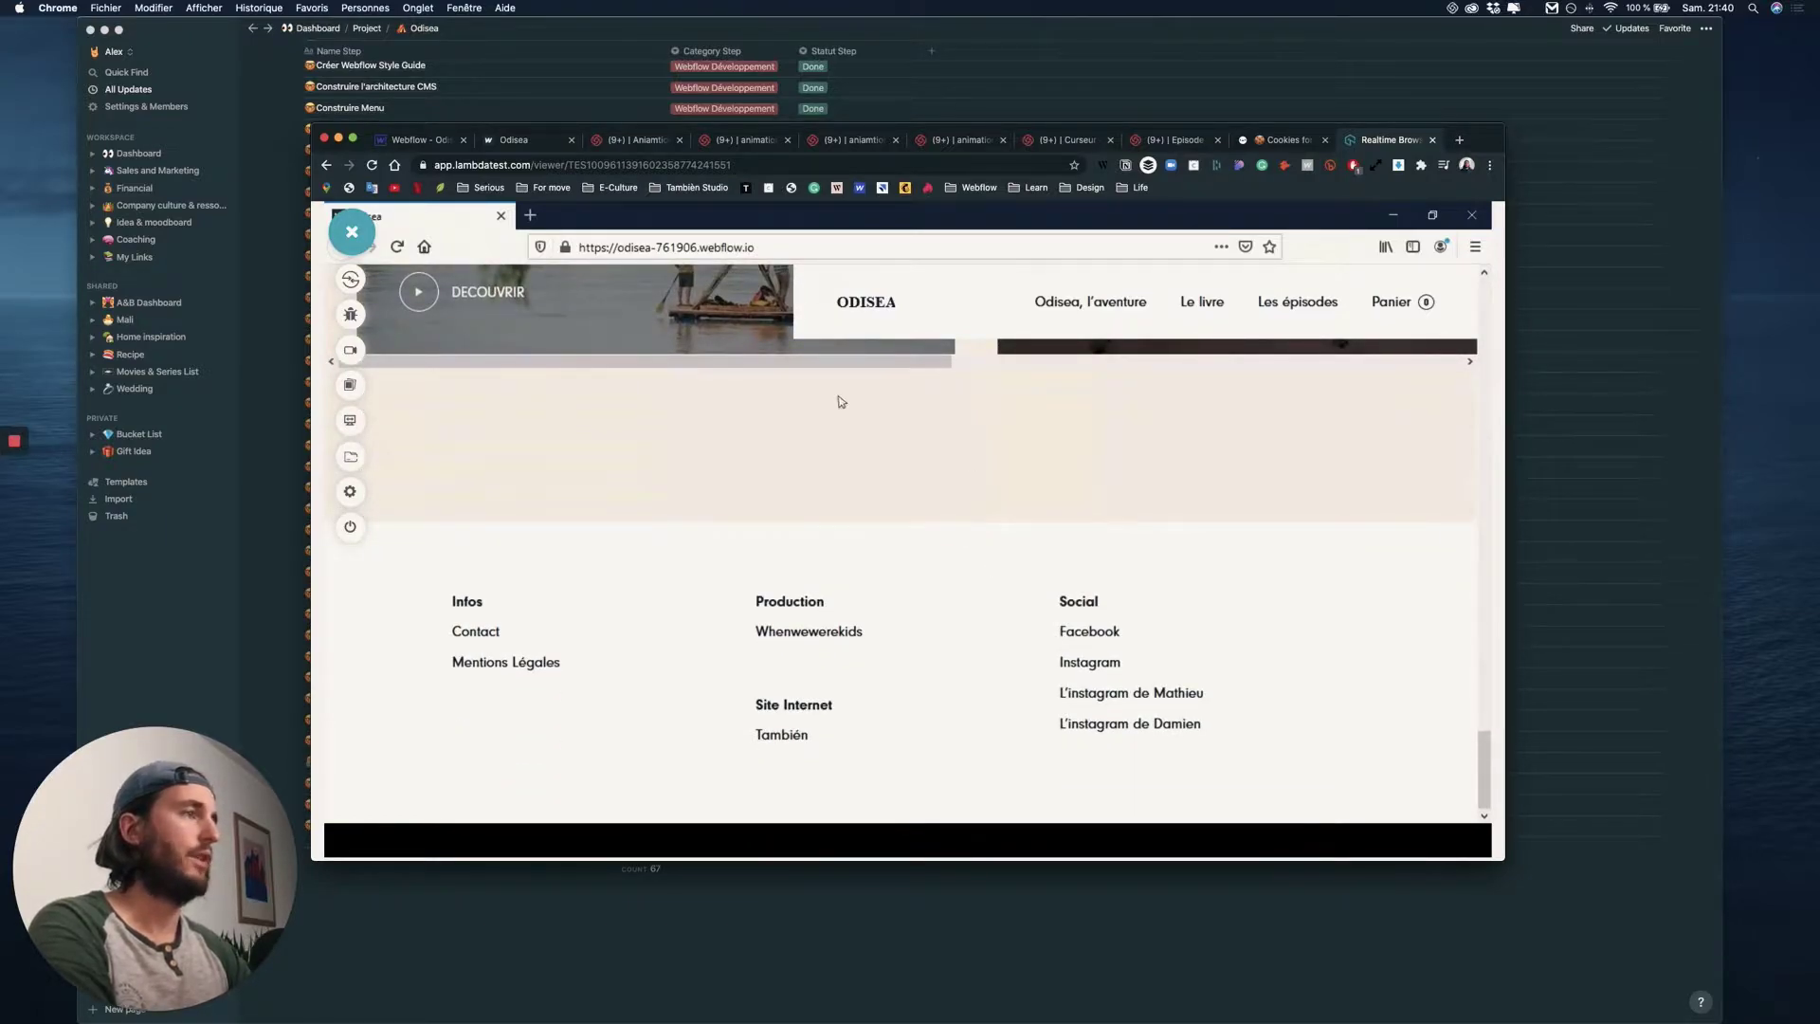
scroll(691, 446, up, 3)
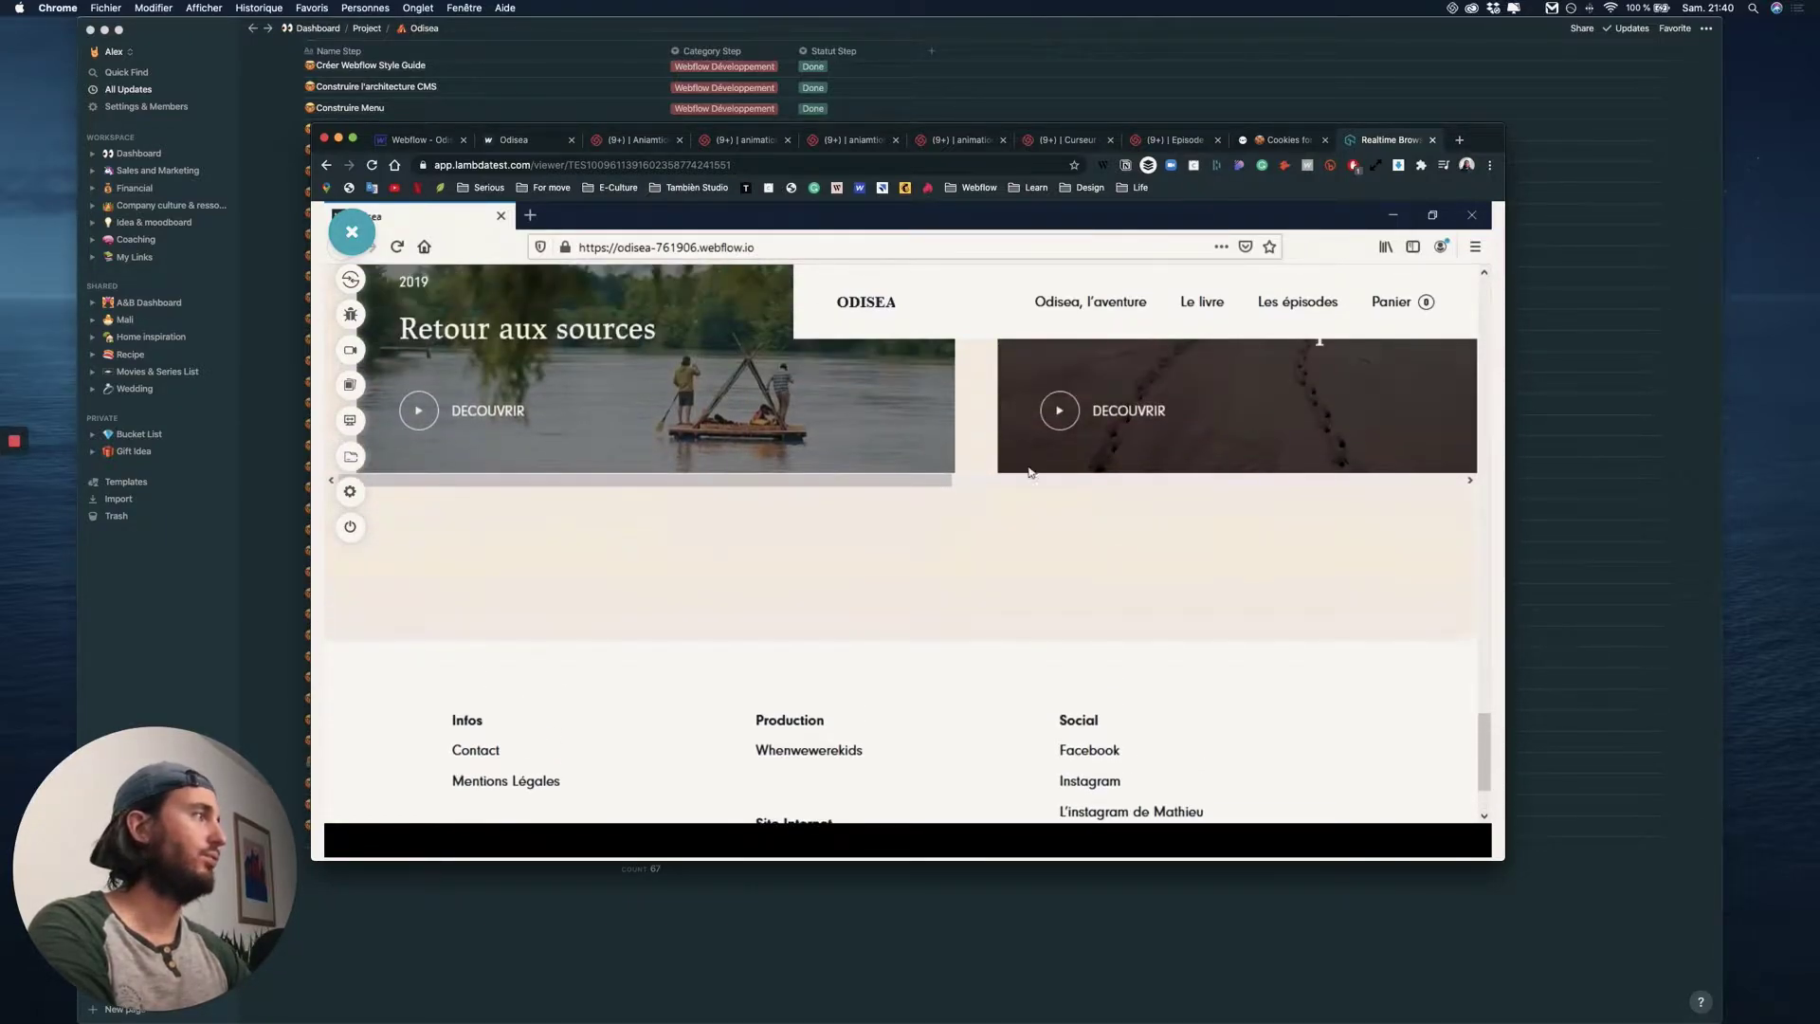
scroll(686, 323, up, 5)
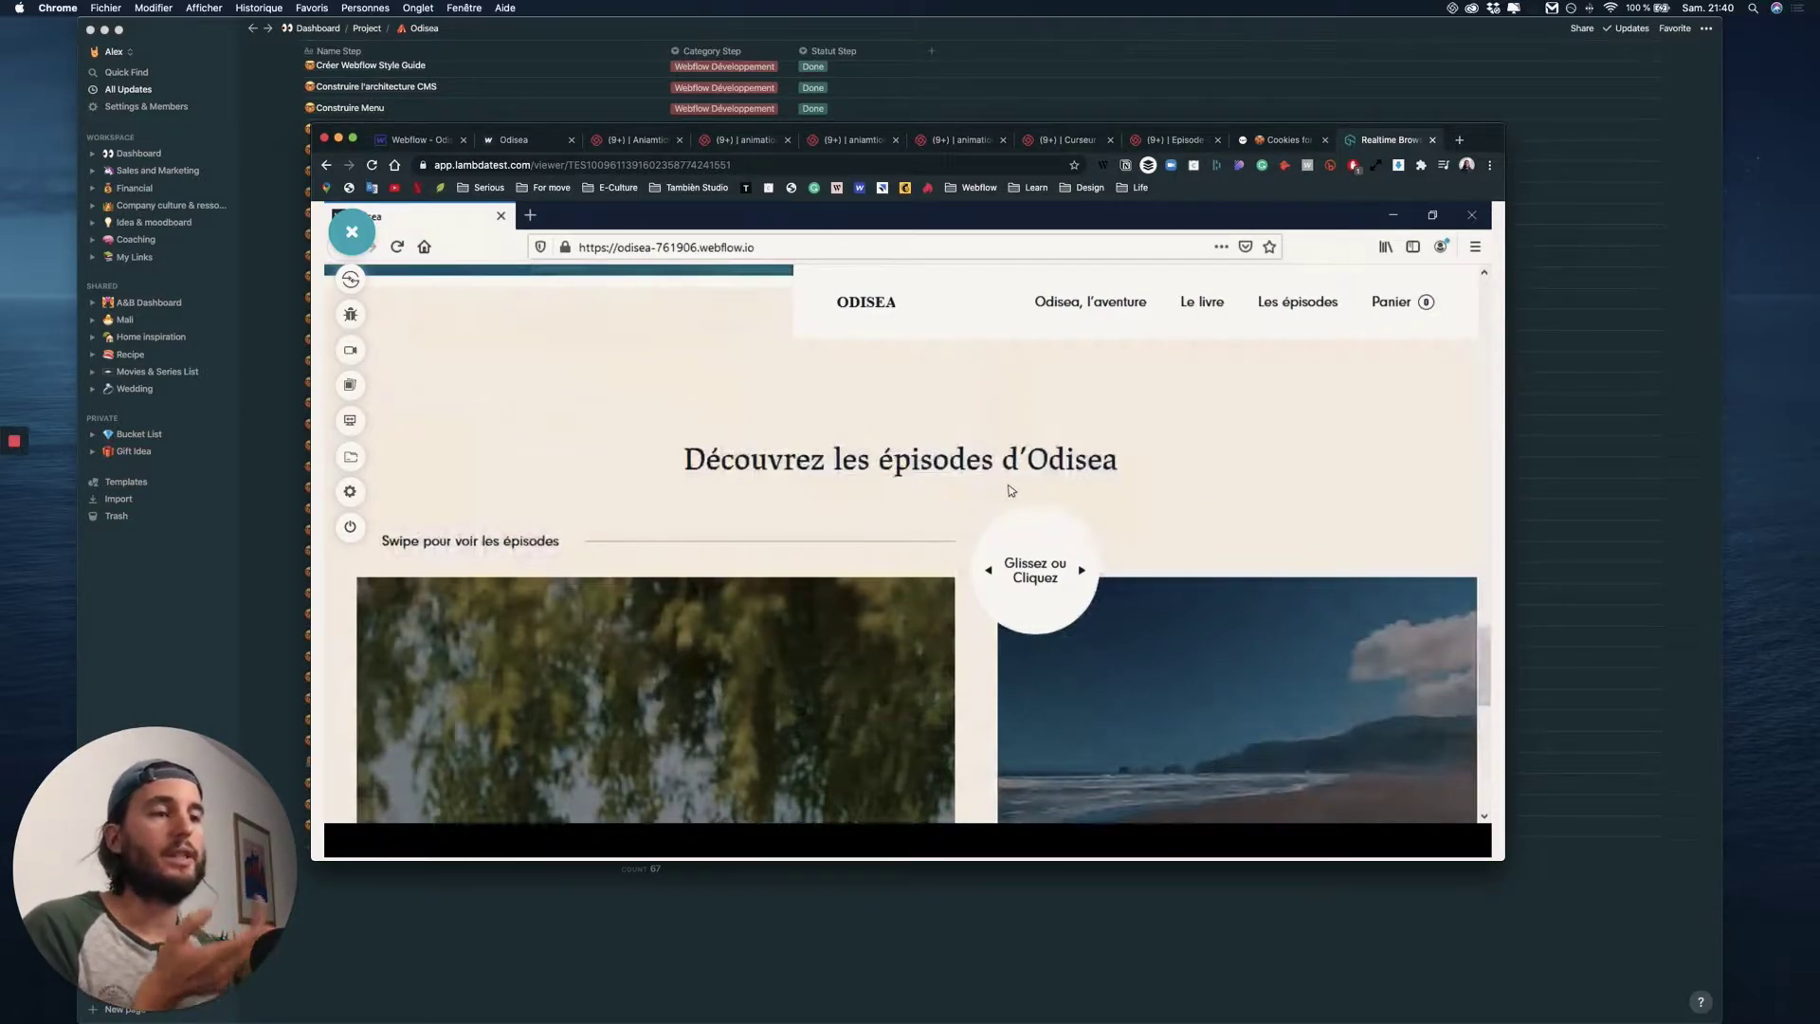
scroll(1093, 413, up, 10)
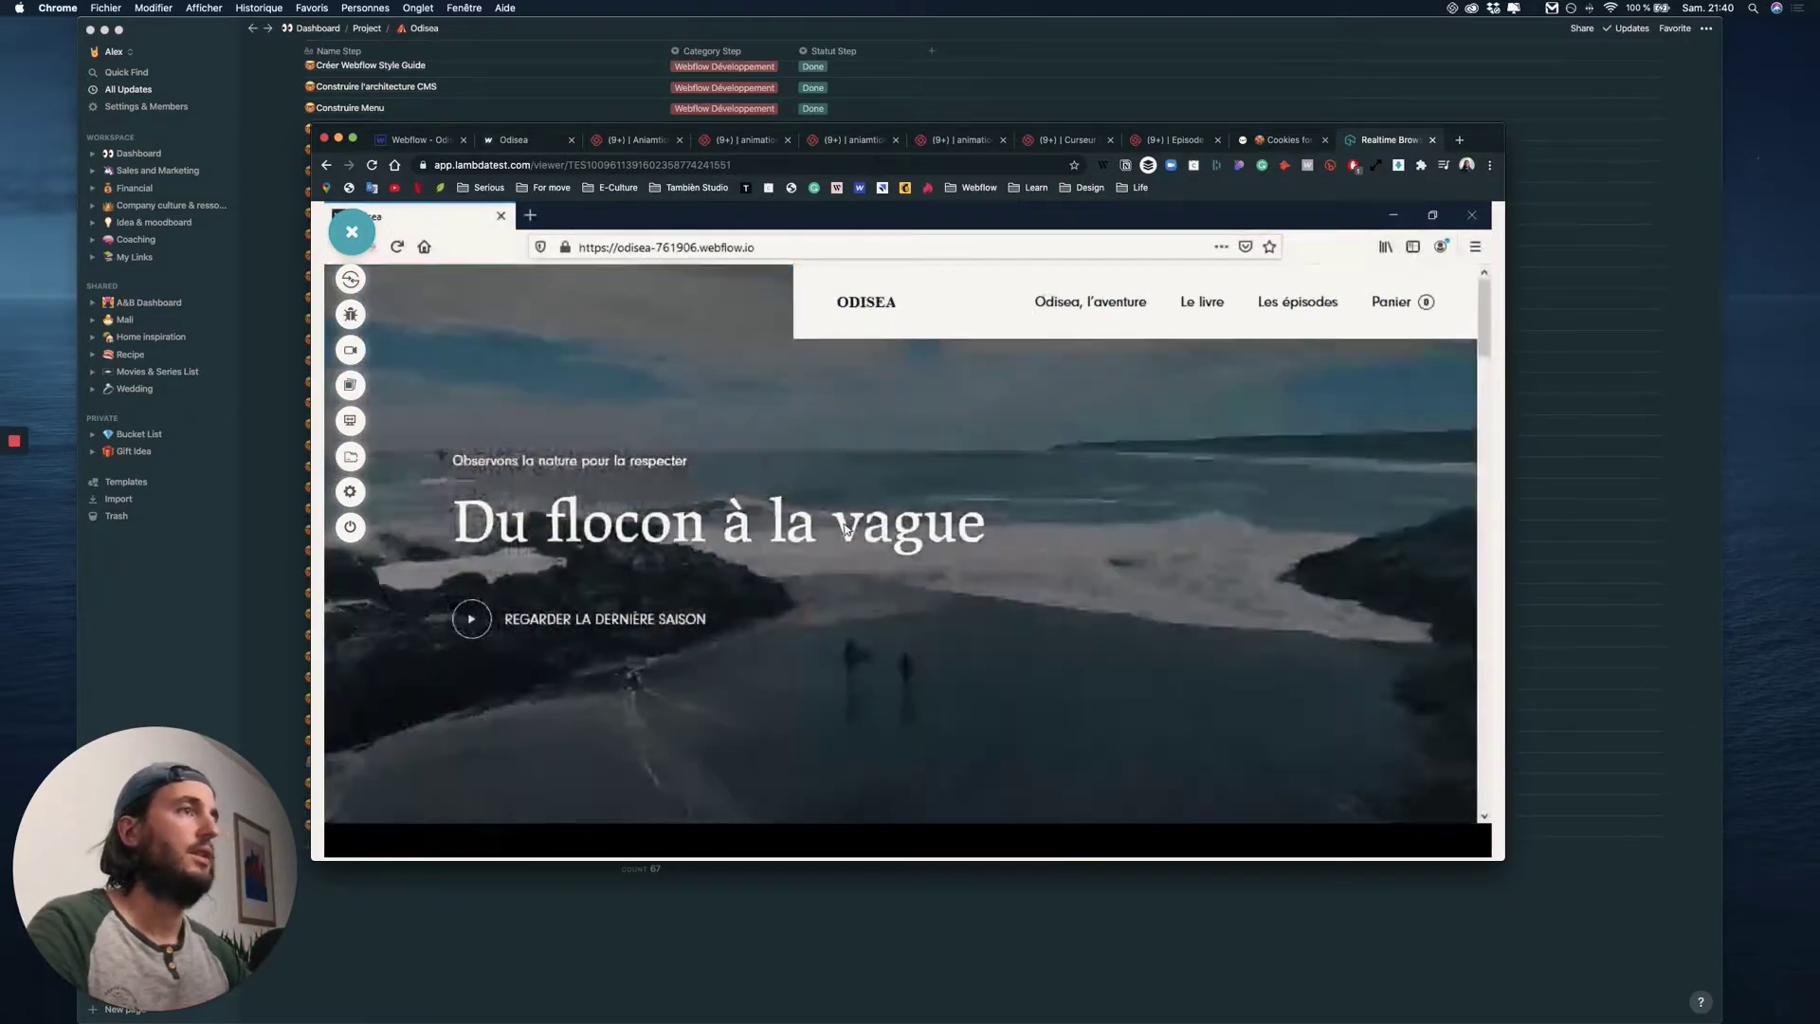
scroll(1043, 510, down, 10)
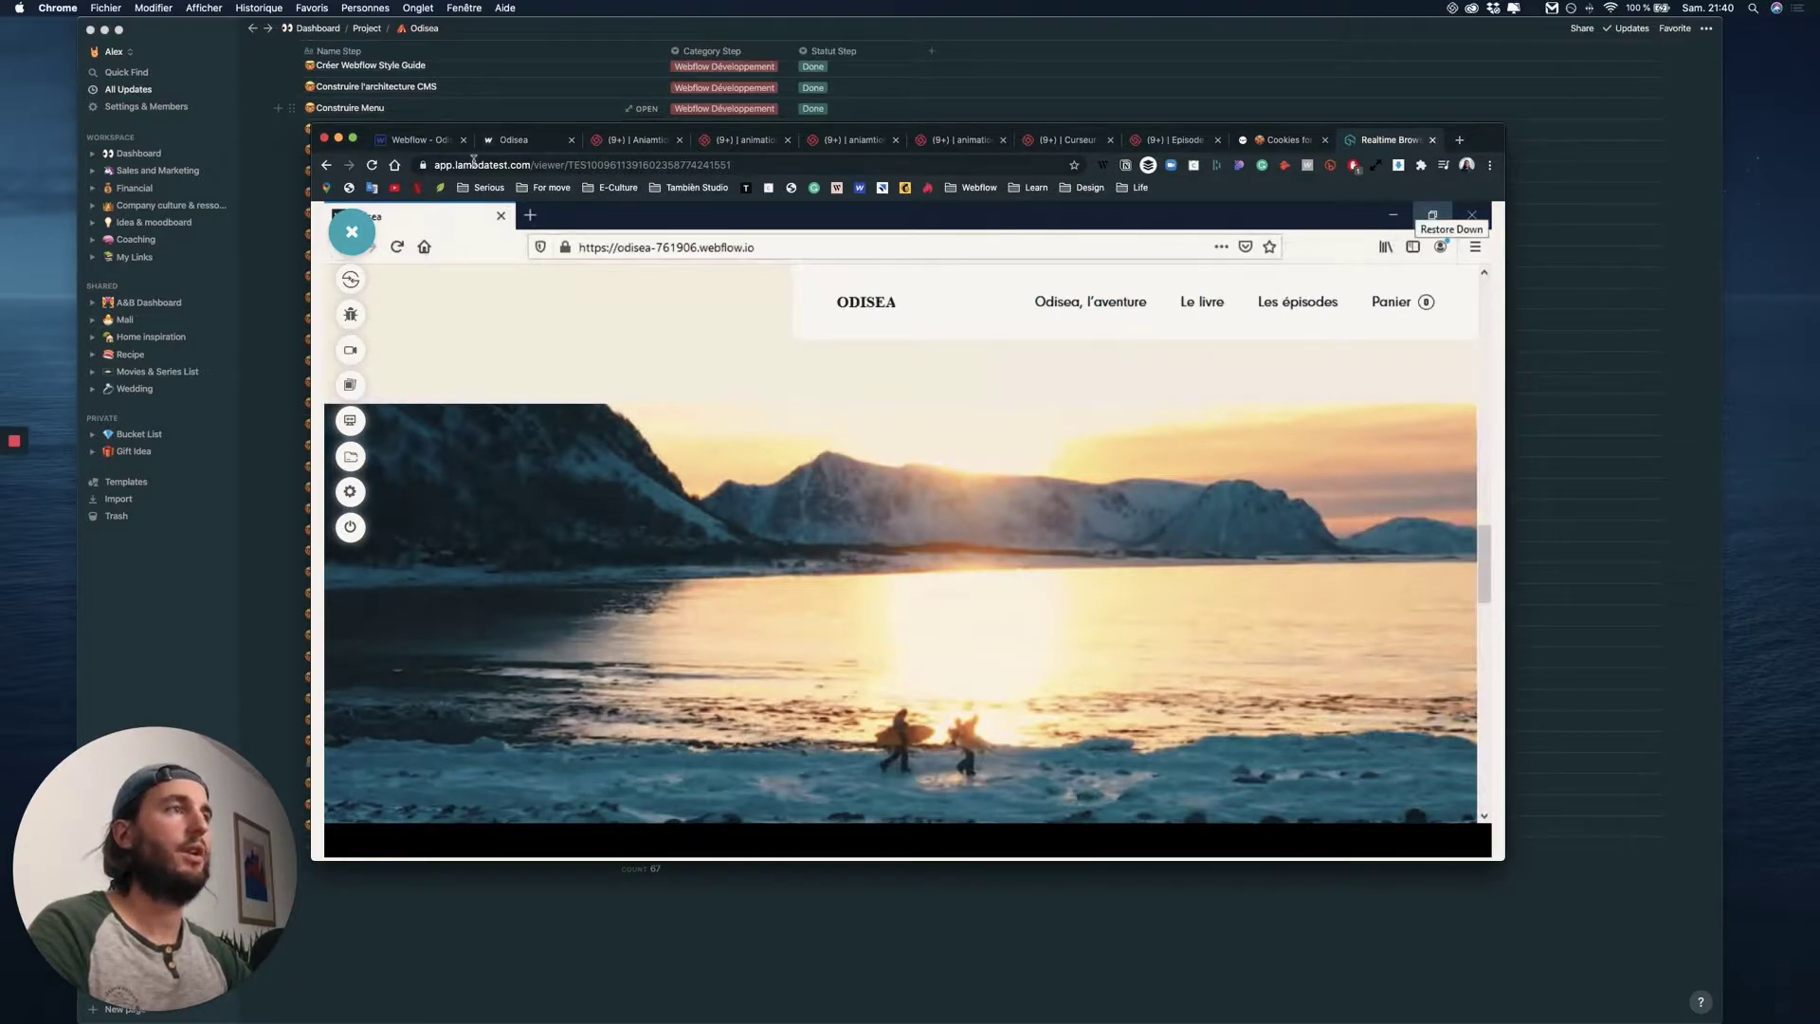
- Quit the LambdaTest session and switch to Notion to set the "Test sur différent systèmes et navigateurs" task's status to Done
click(1432, 141)
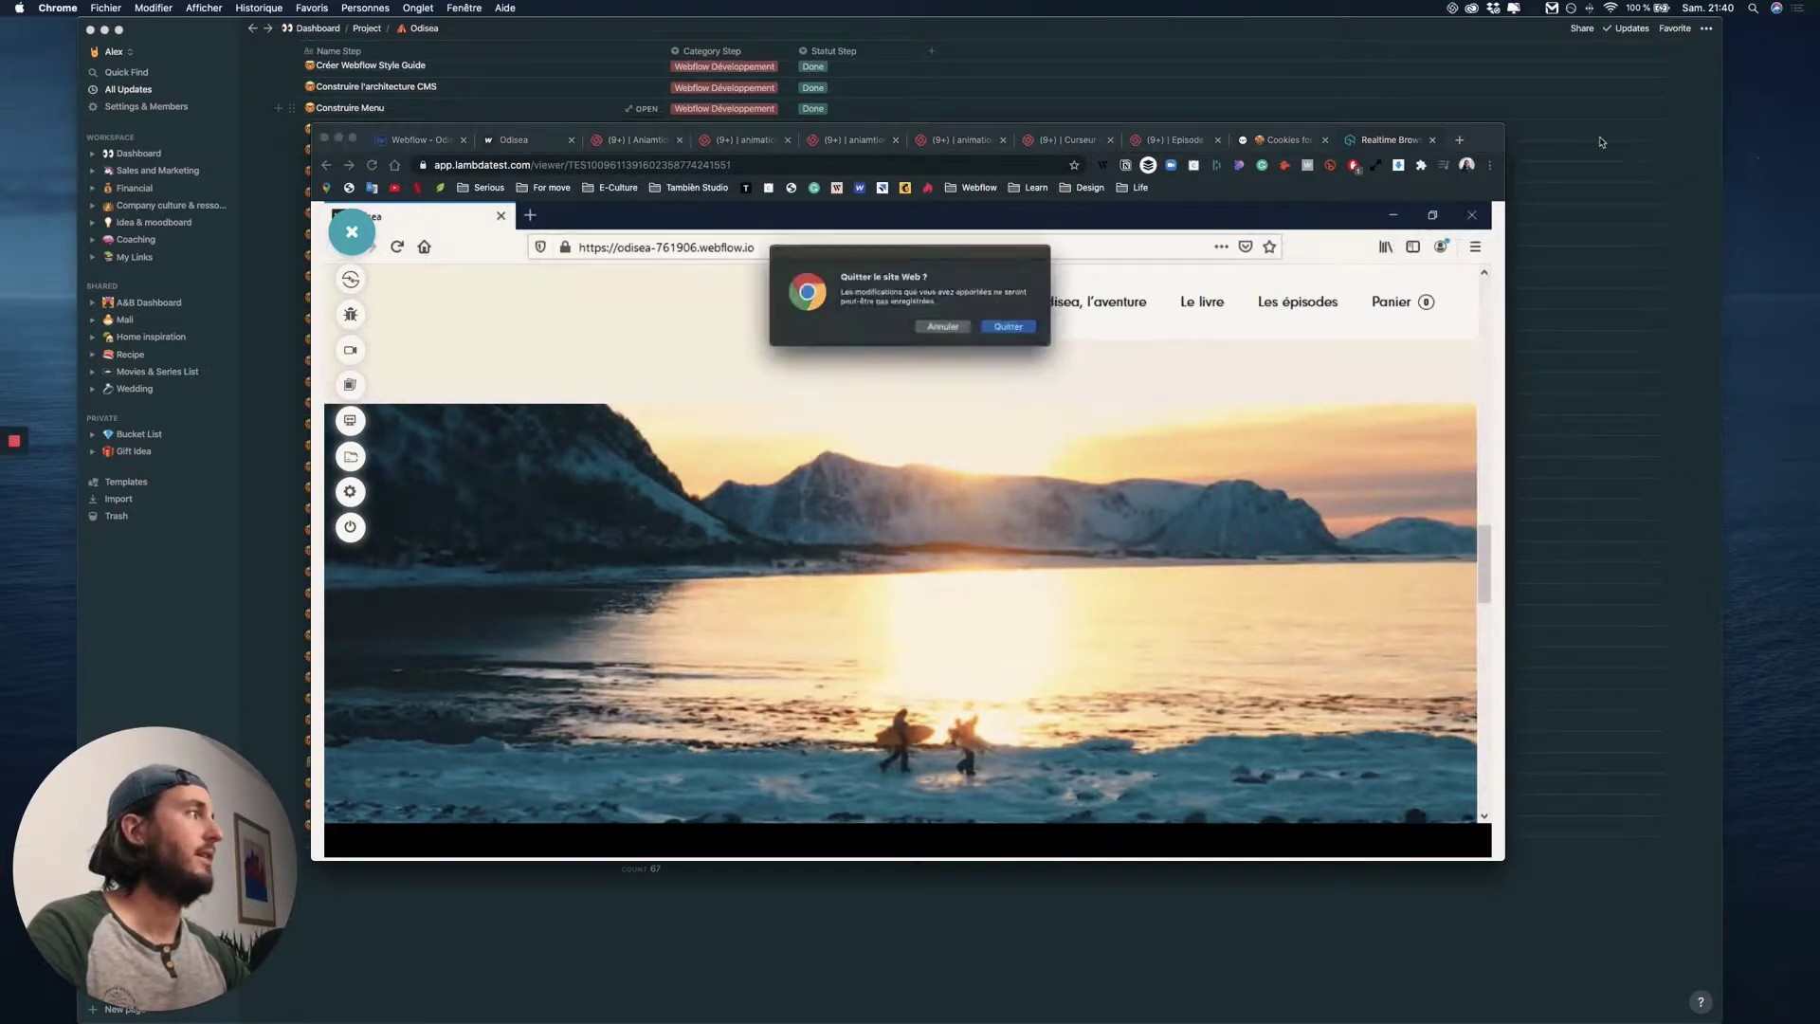
click(1016, 328)
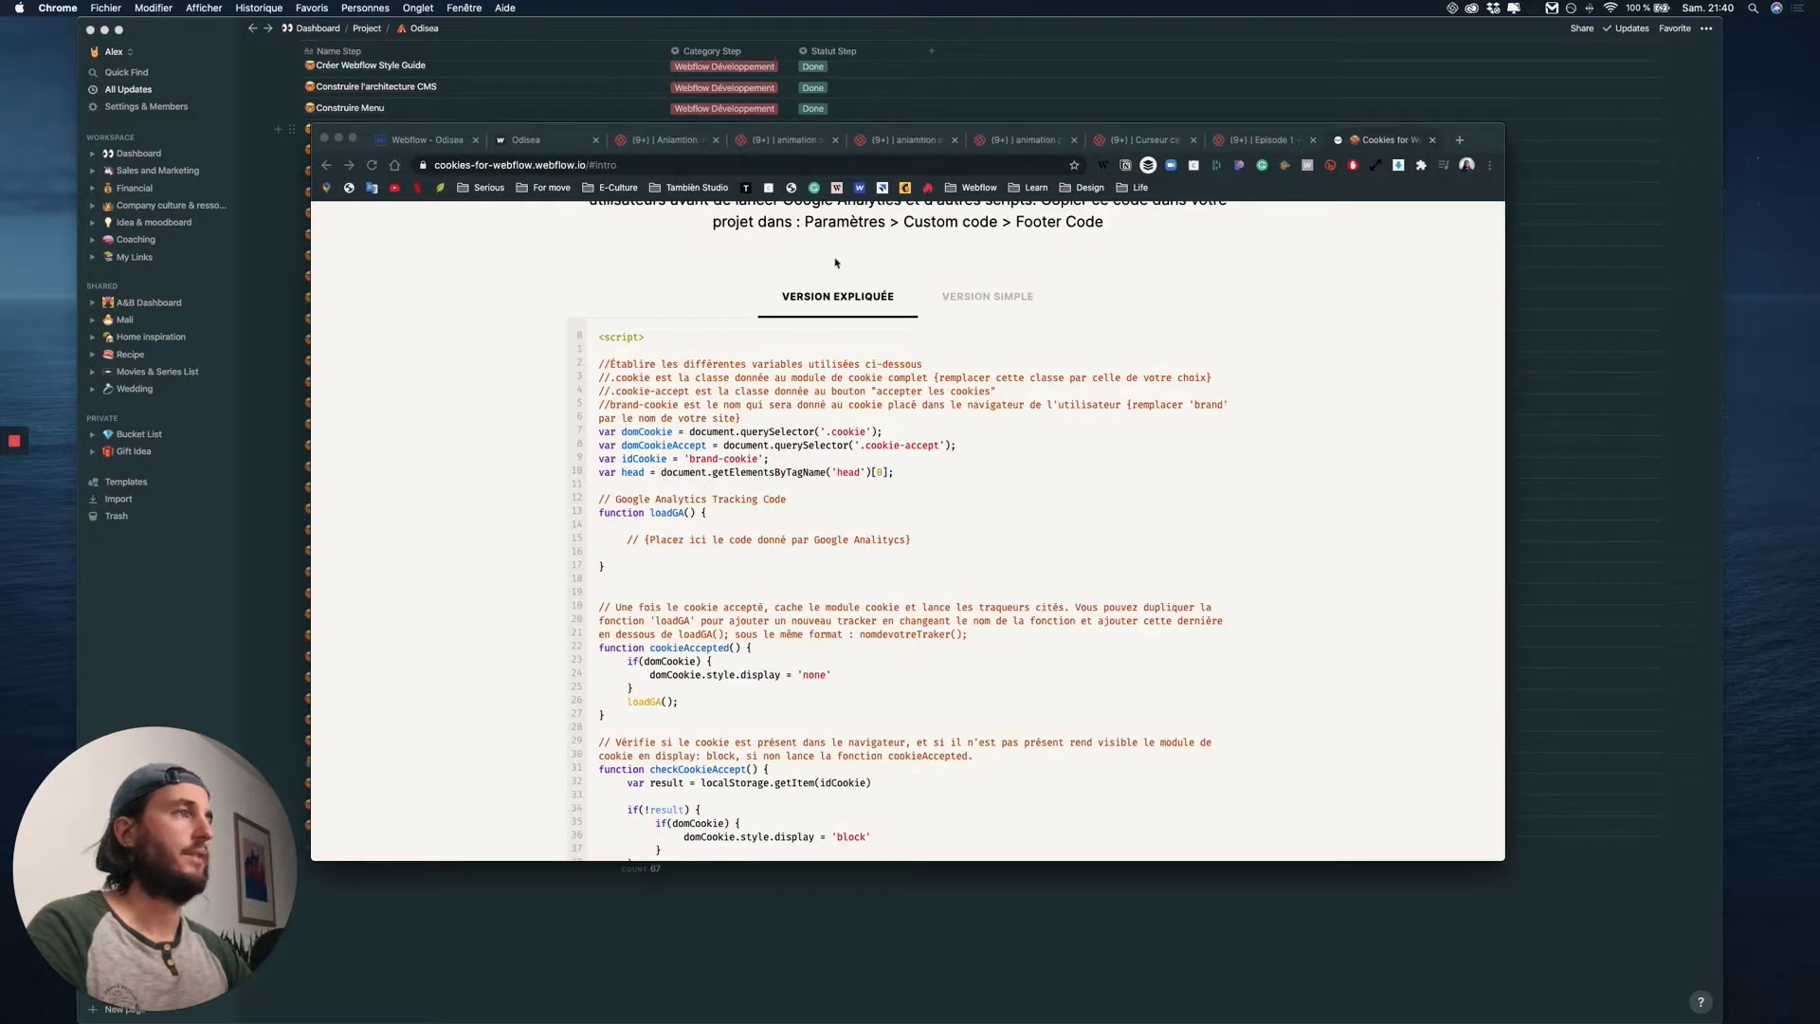
key(super+1)
click(1609, 516)
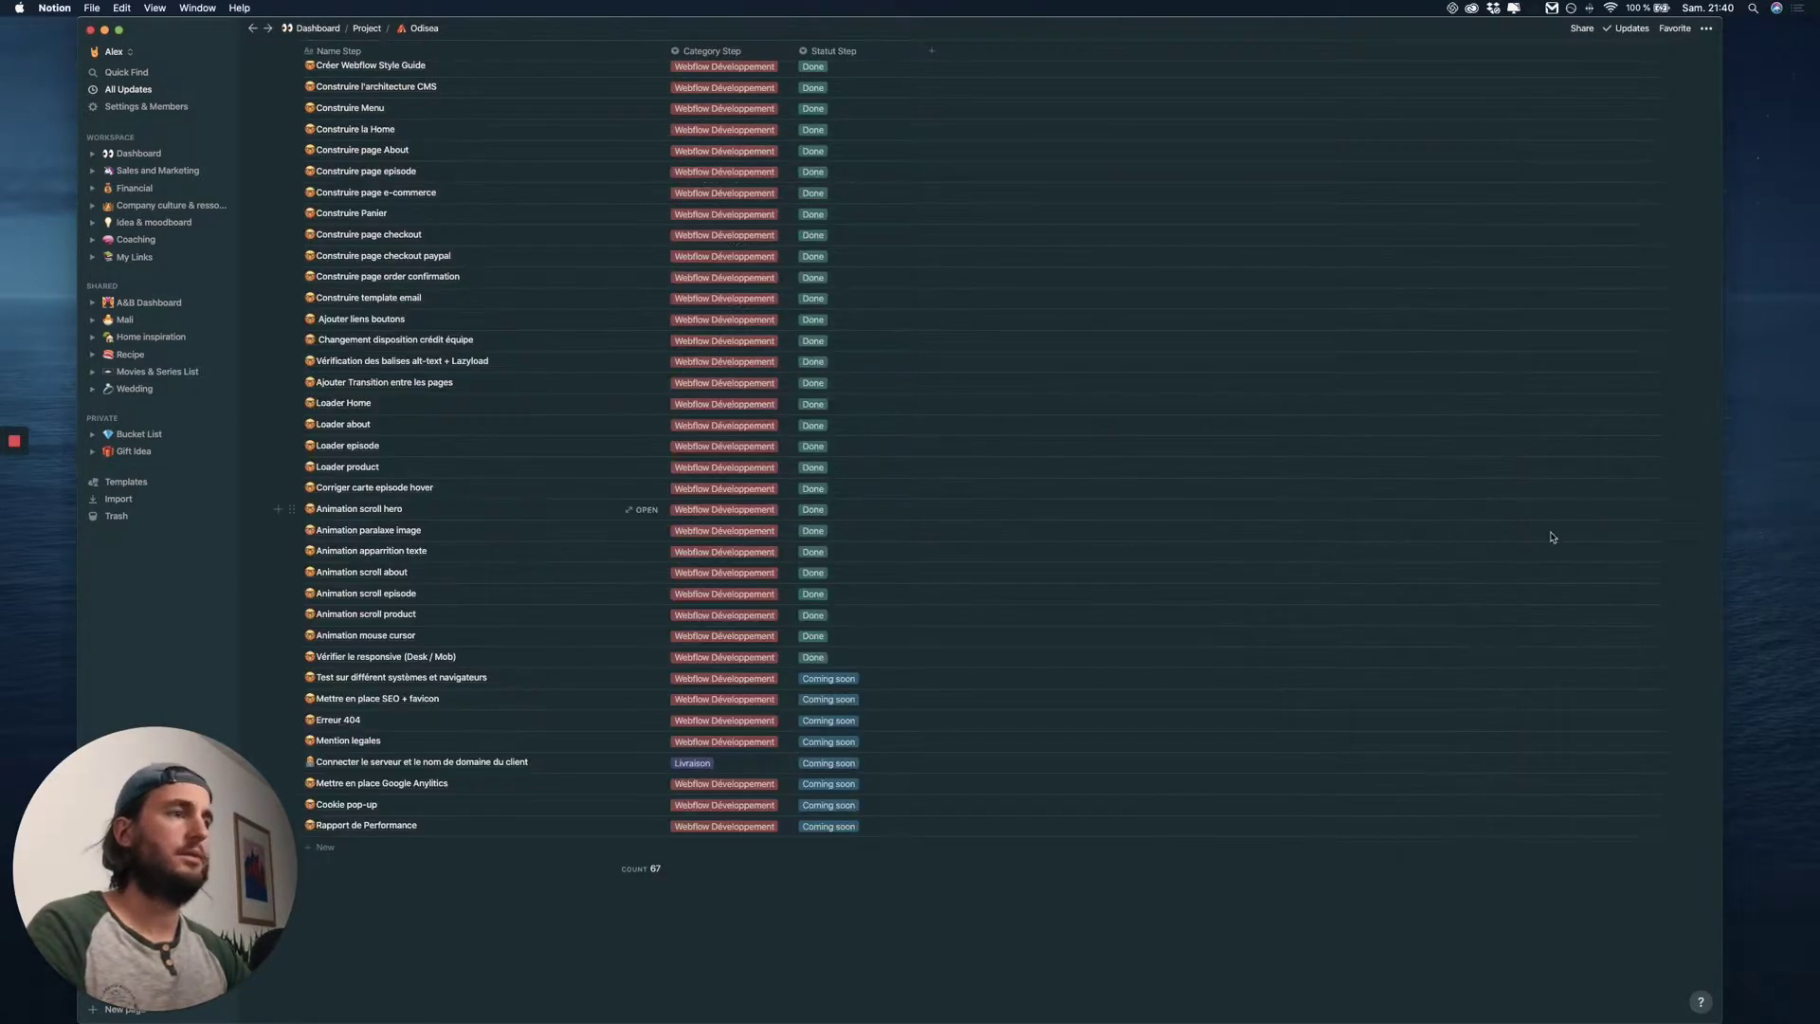
click(829, 678)
click(837, 755)
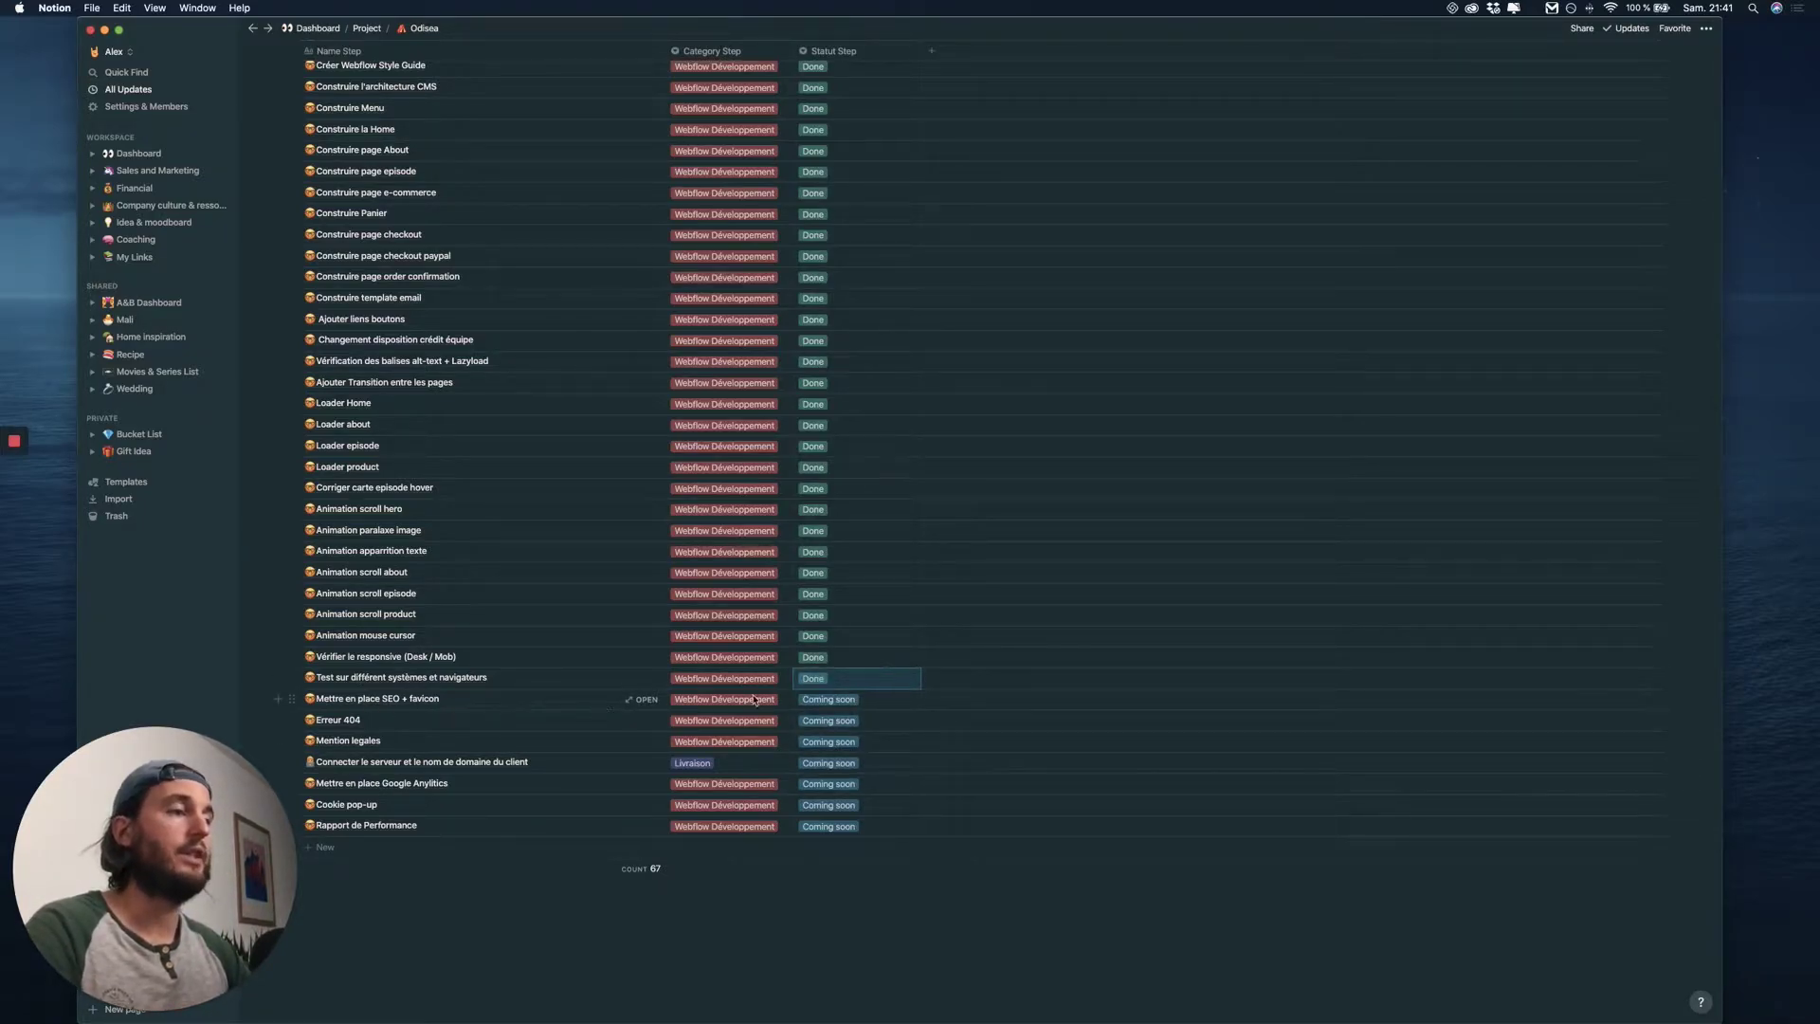
- Switch back to the Webflow project in Chrome, dismiss the publish options and open the Home page's settings
key(ctrl+Up)
click(677, 284)
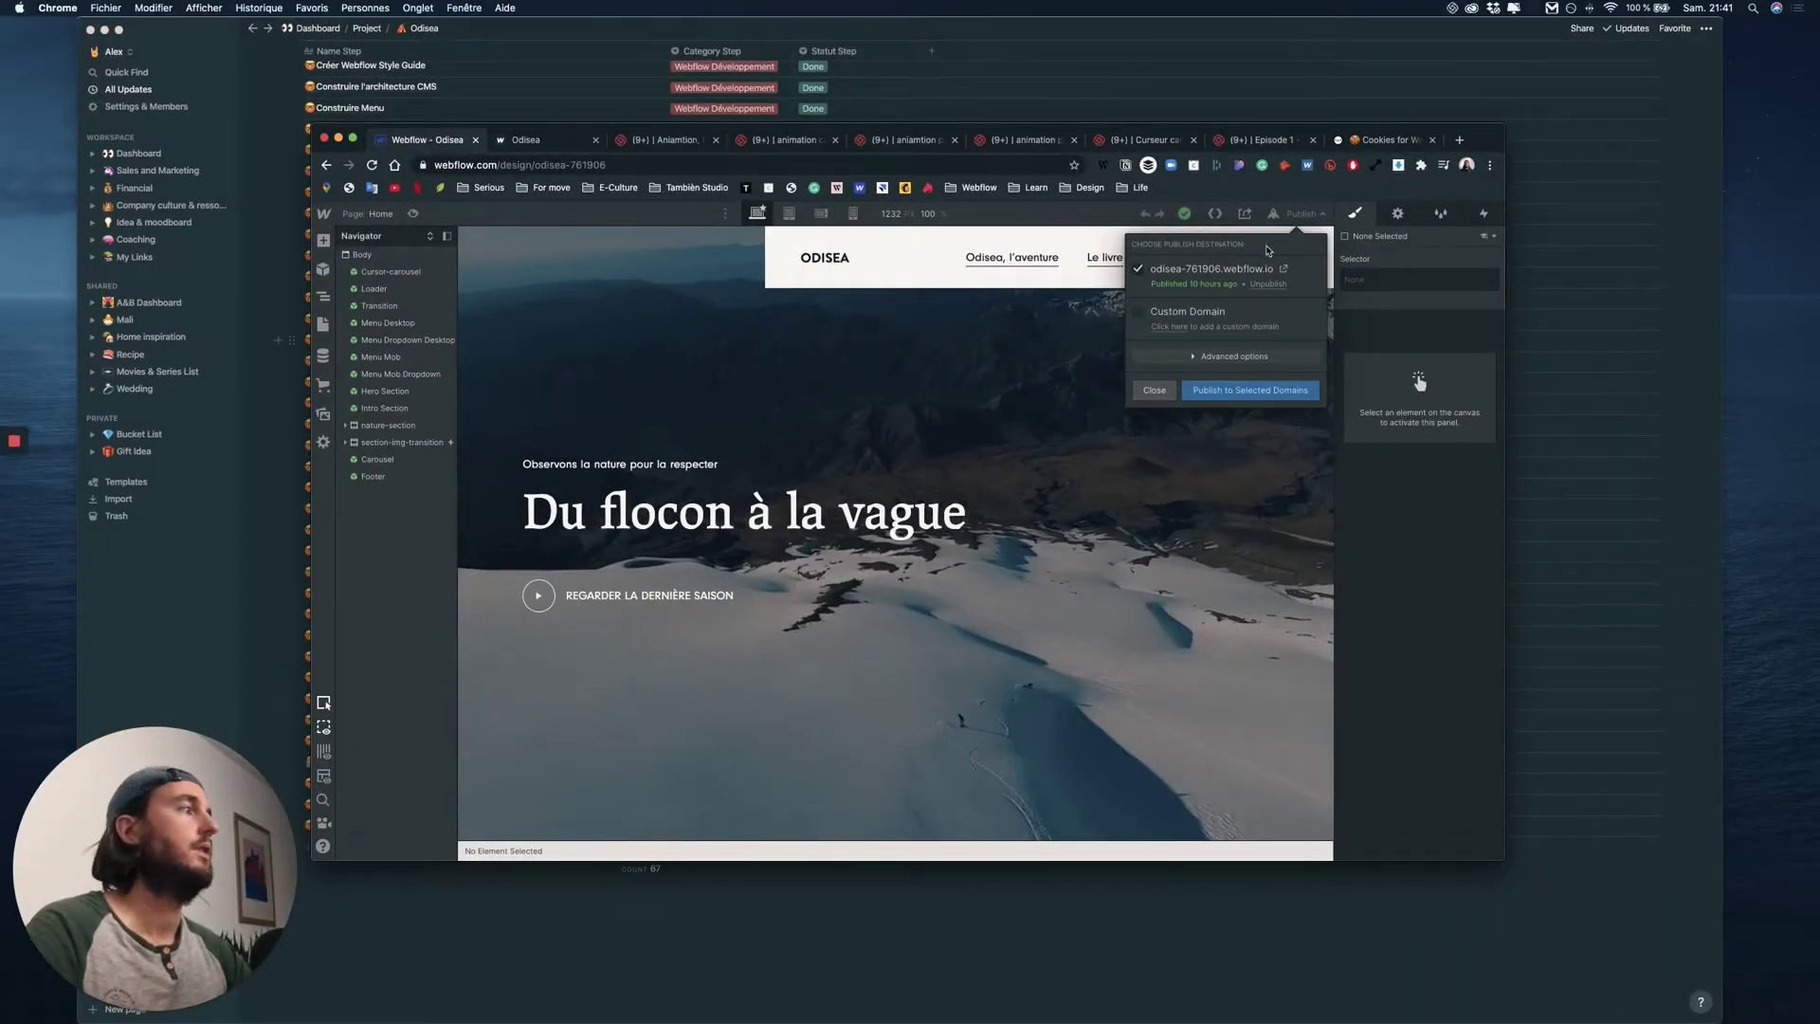
click(854, 335)
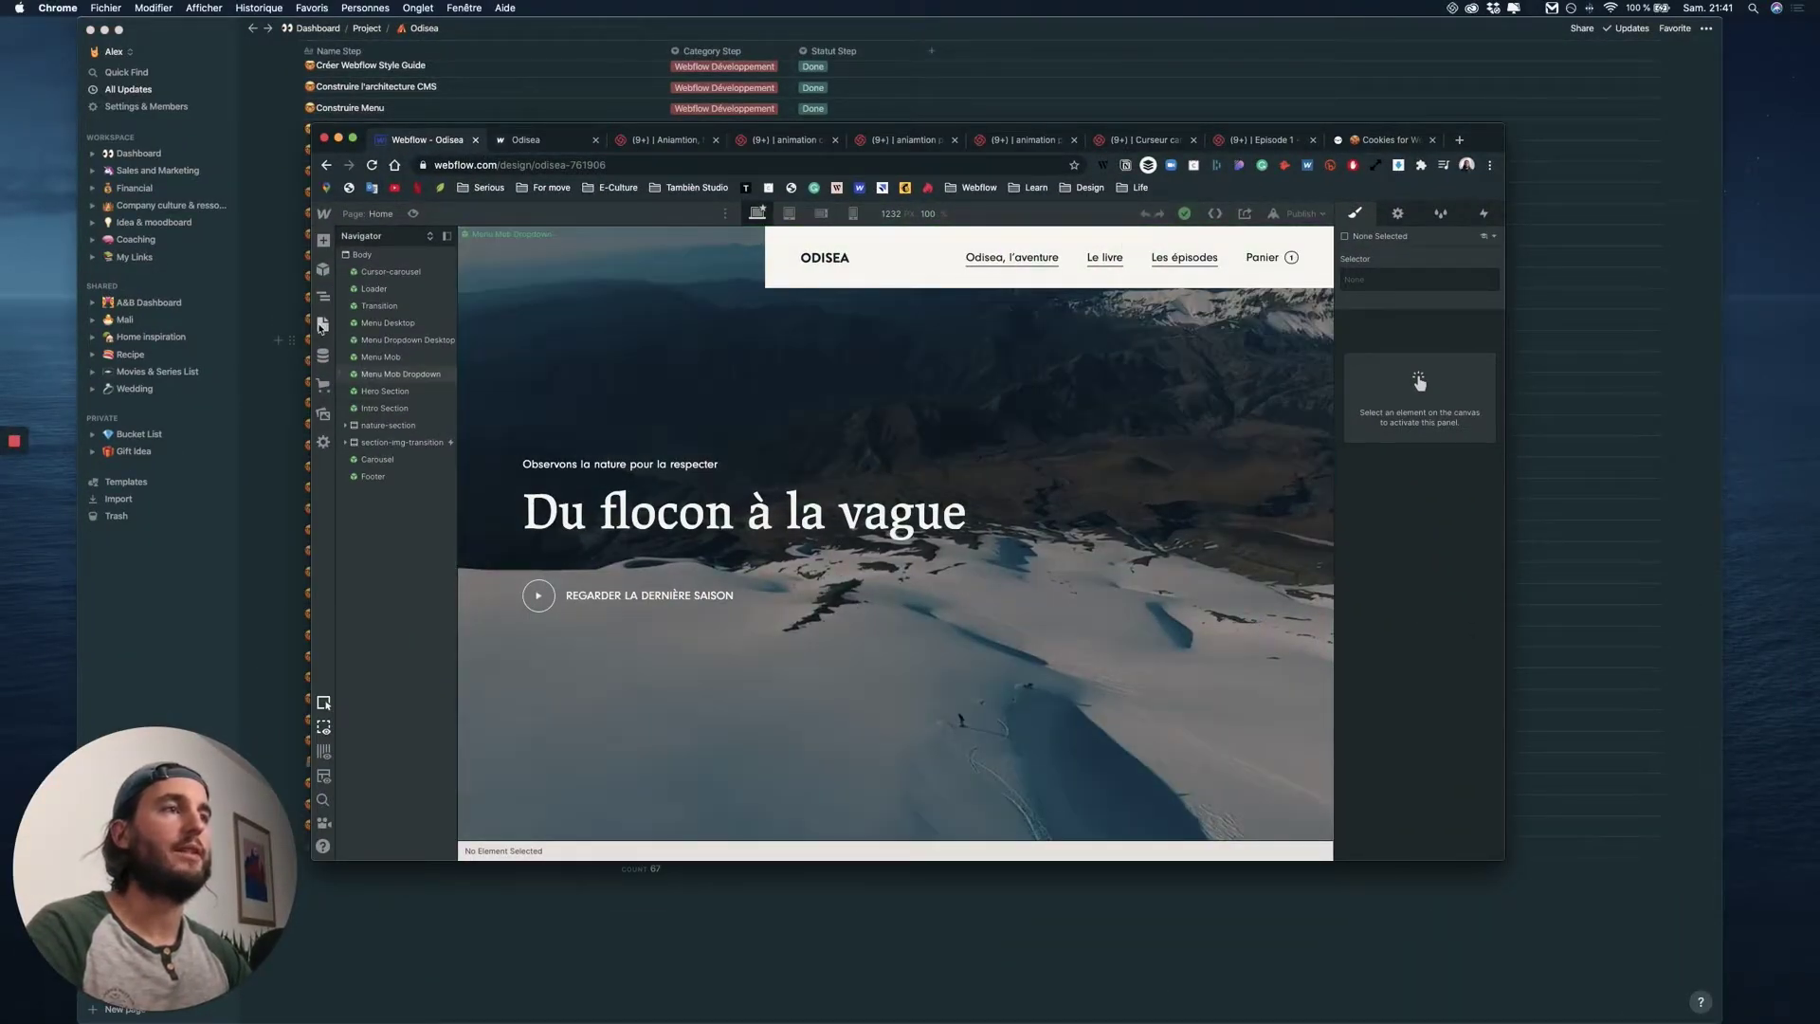
click(324, 324)
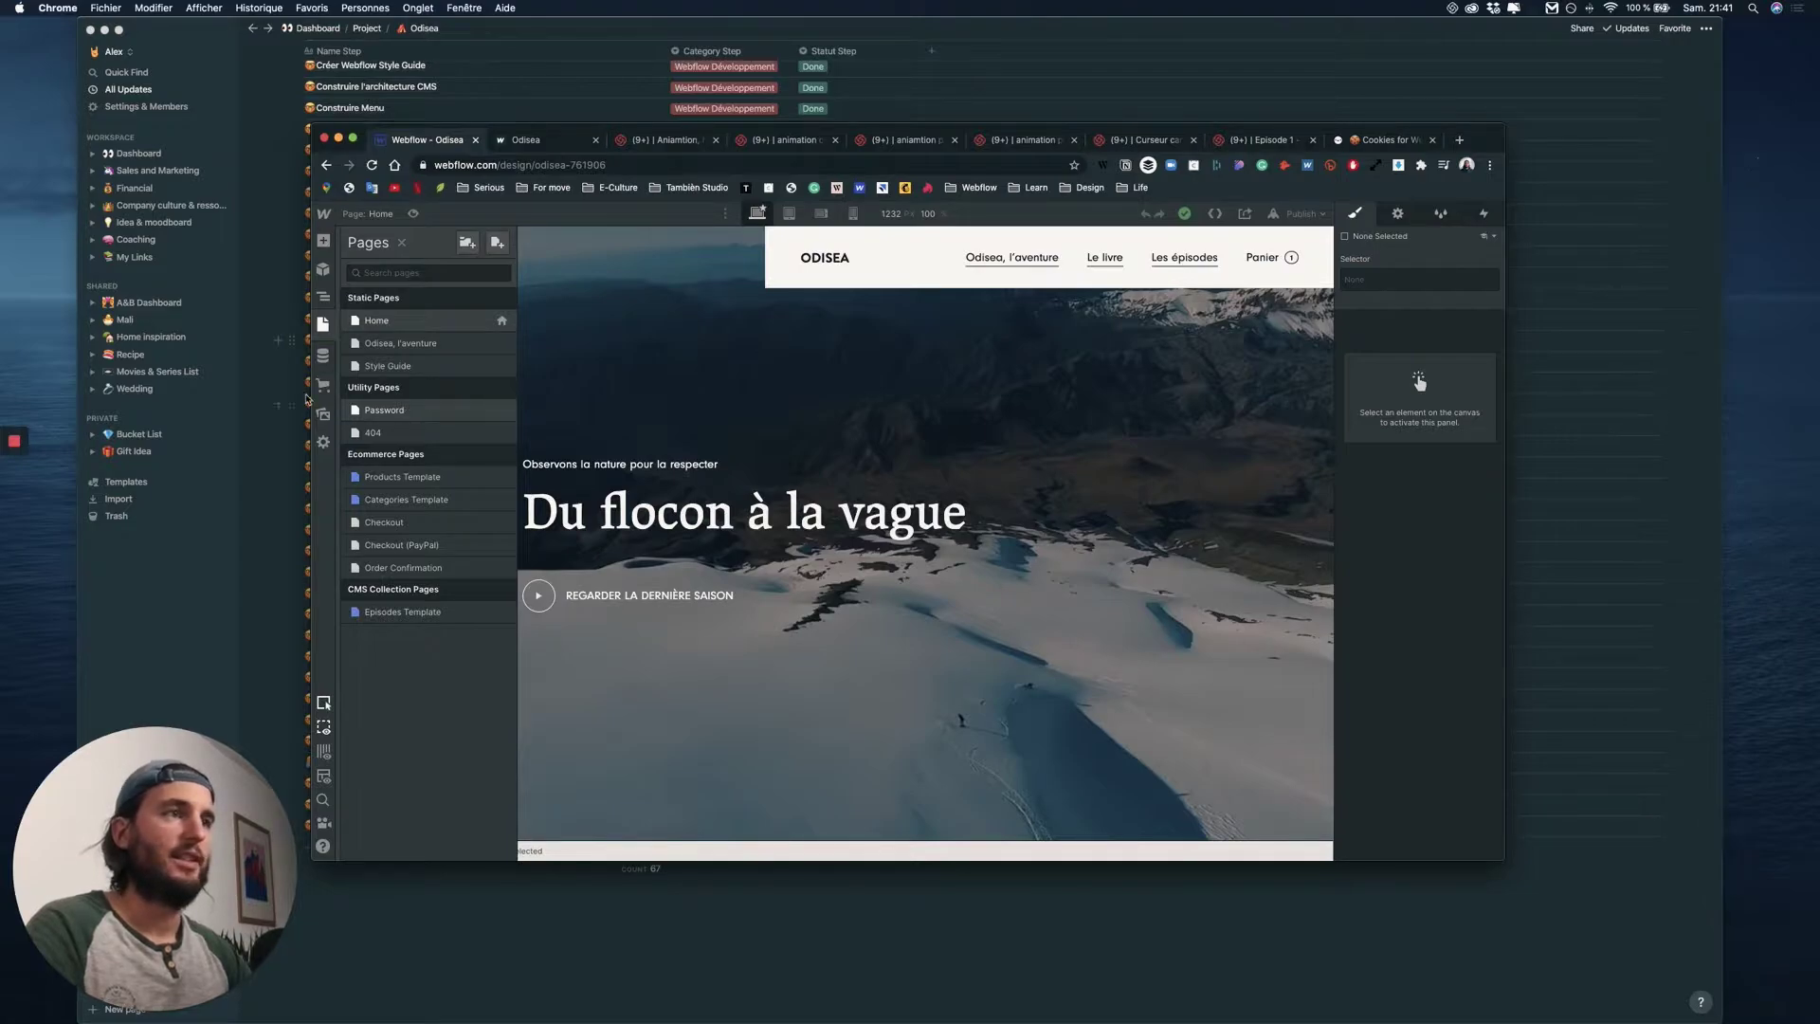
click(500, 320)
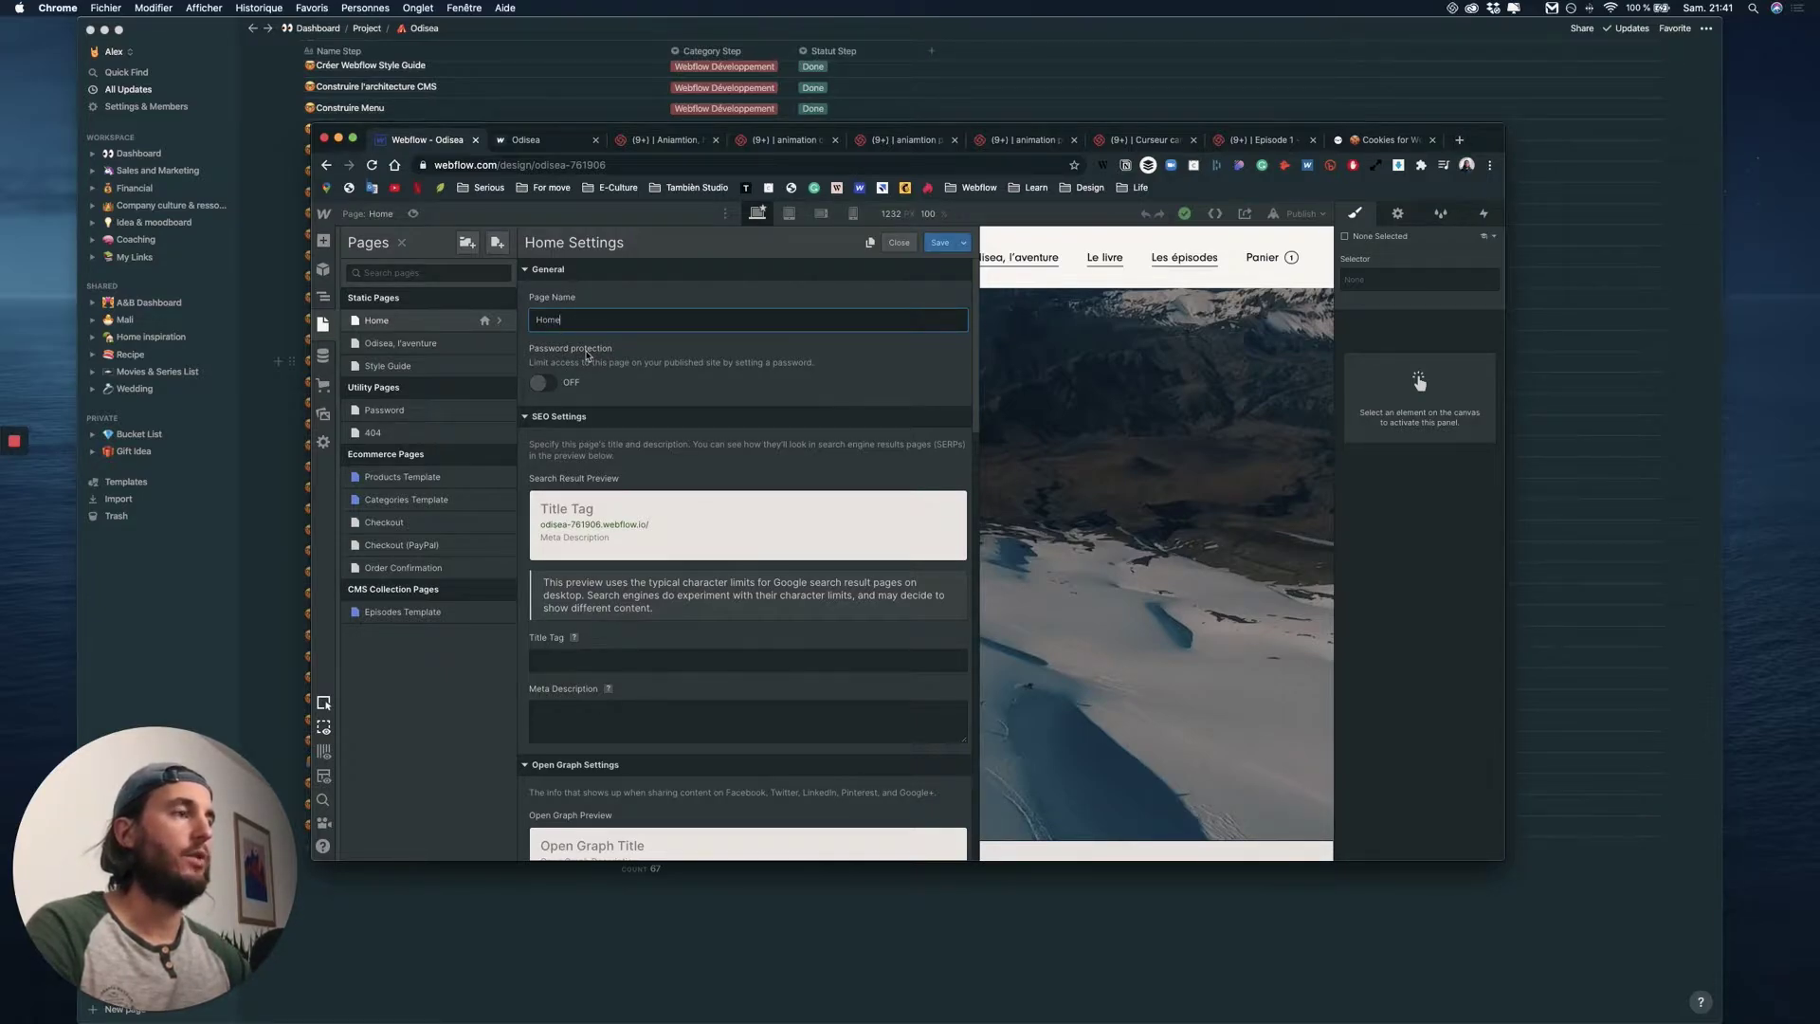
- Set the Home page's SEO title tag to "Odisea Expédition, le documentaire"
scroll(634, 433, down, 3)
scroll(634, 433, up, 3)
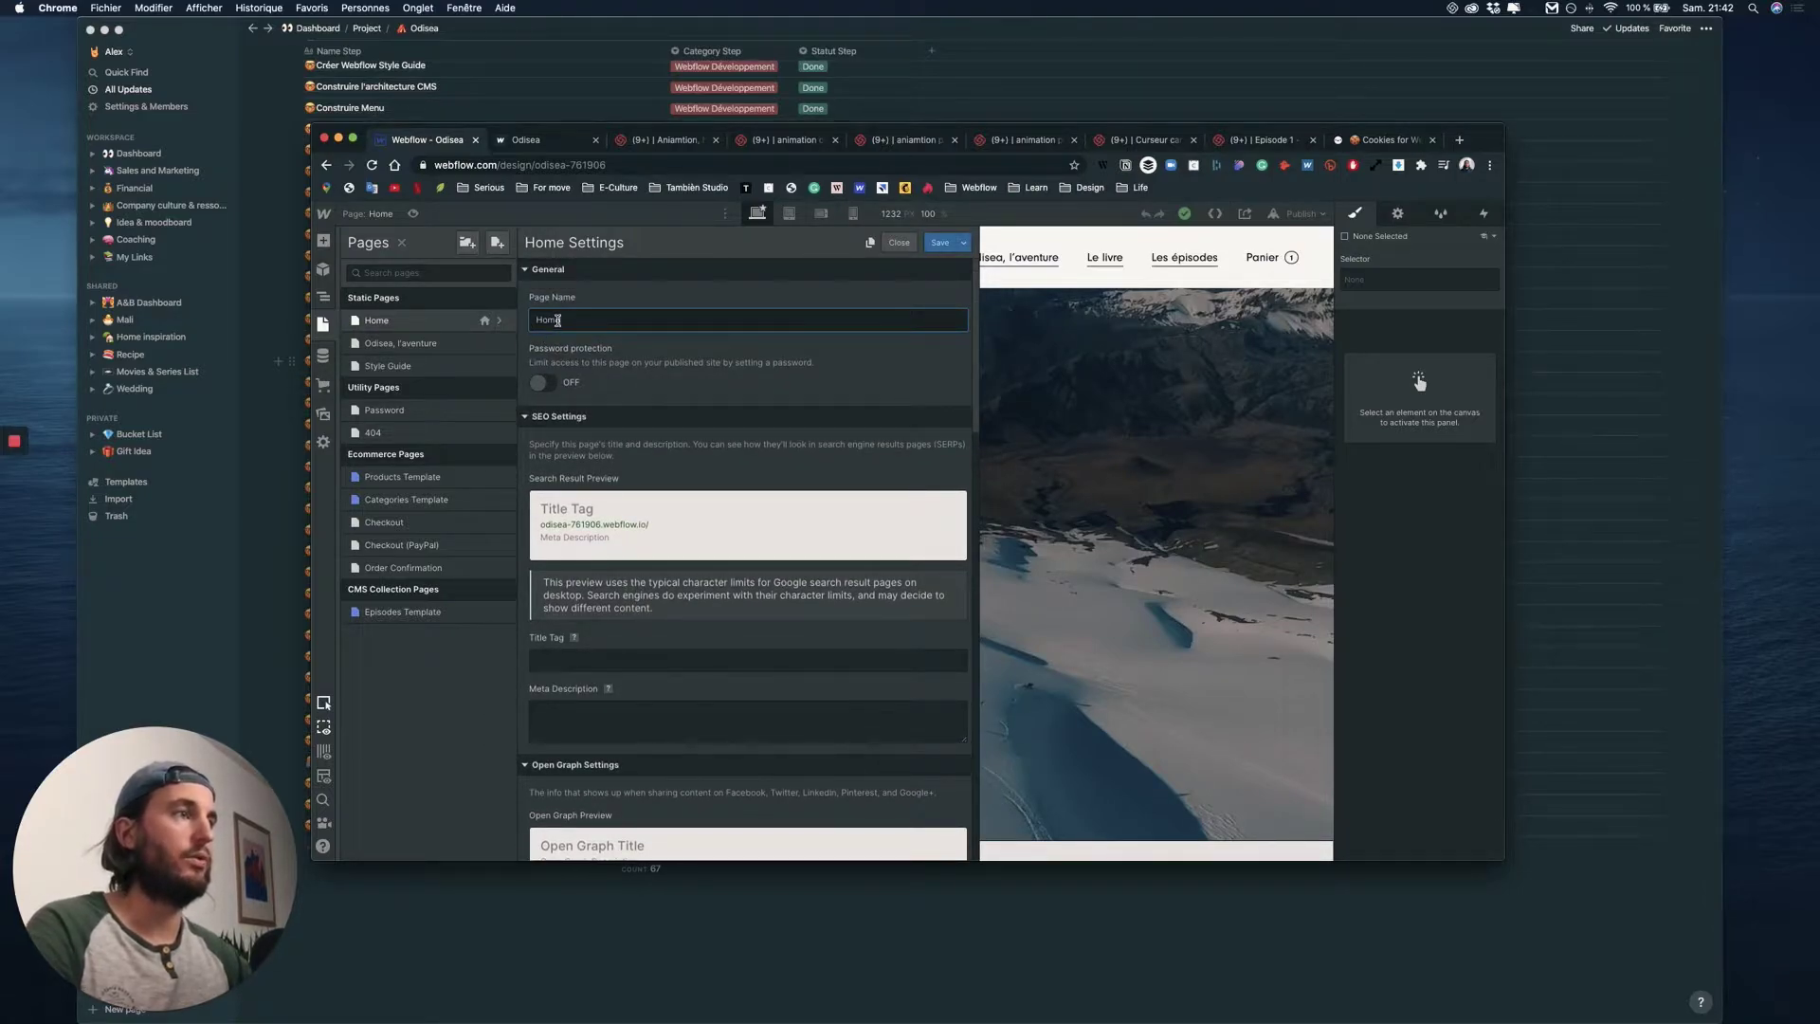
scroll(610, 491, down, 1)
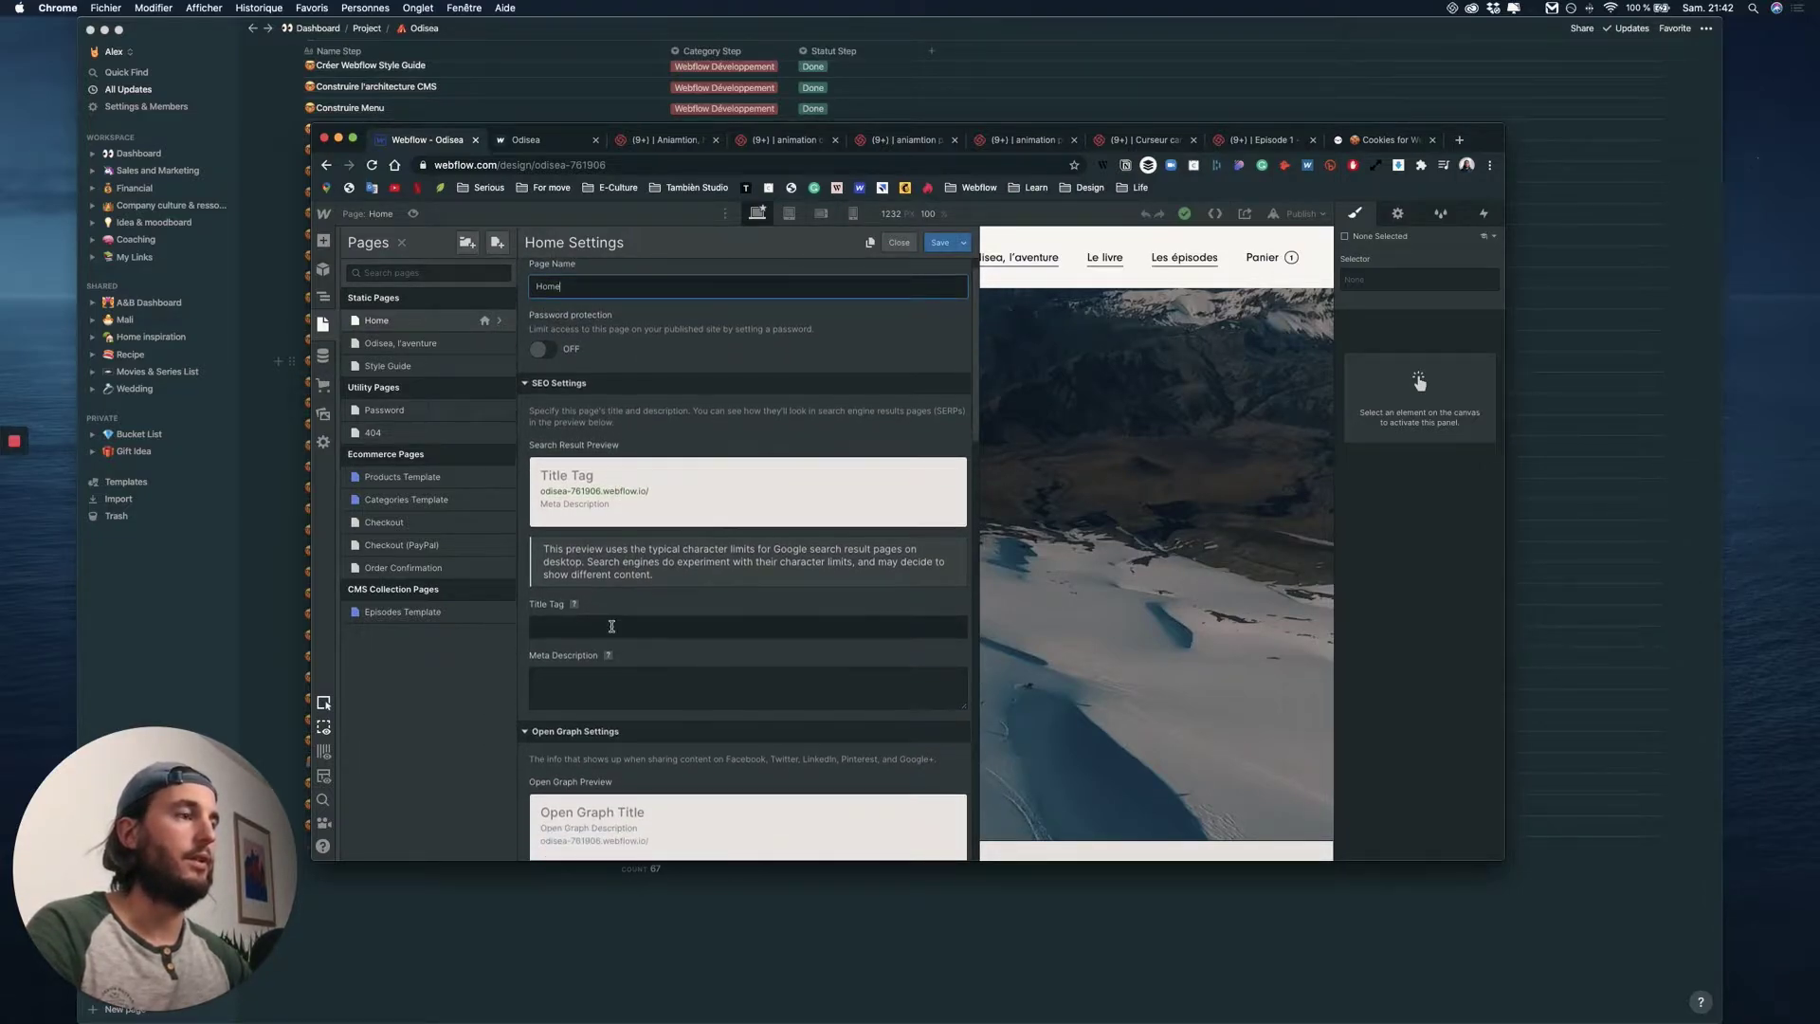
scroll(607, 683, down, 5)
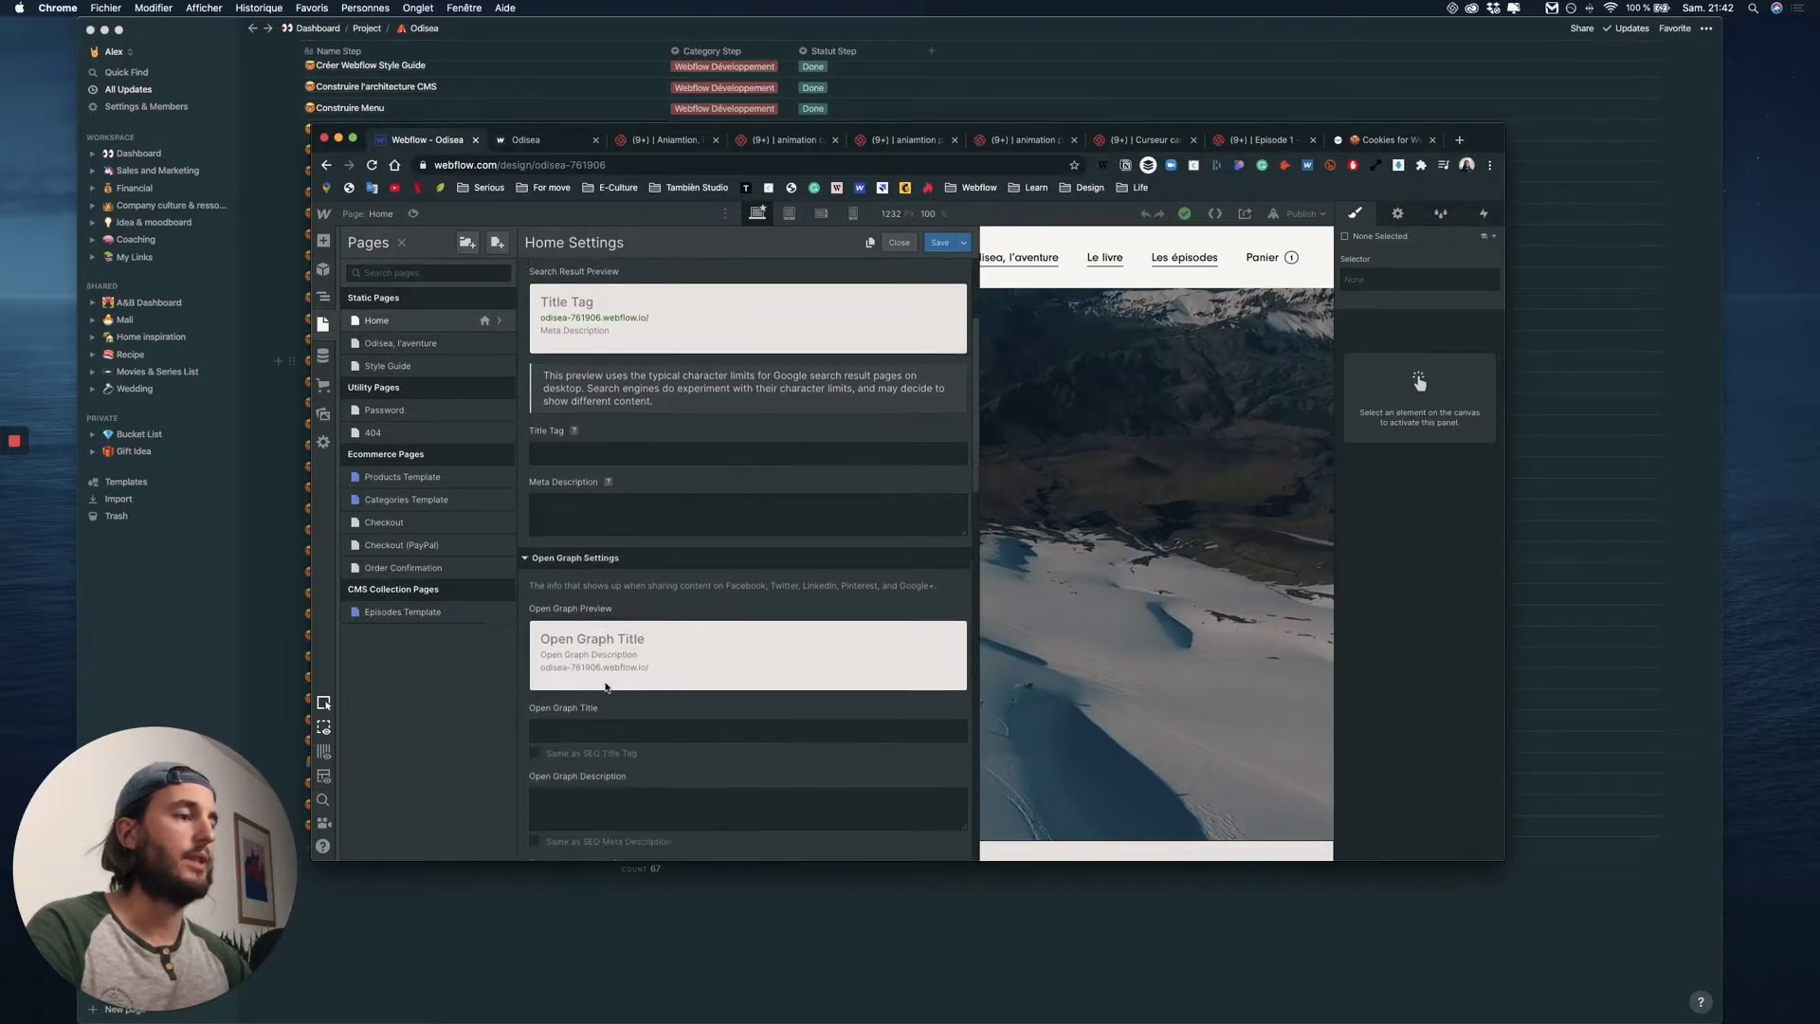
scroll(616, 654, up, 6)
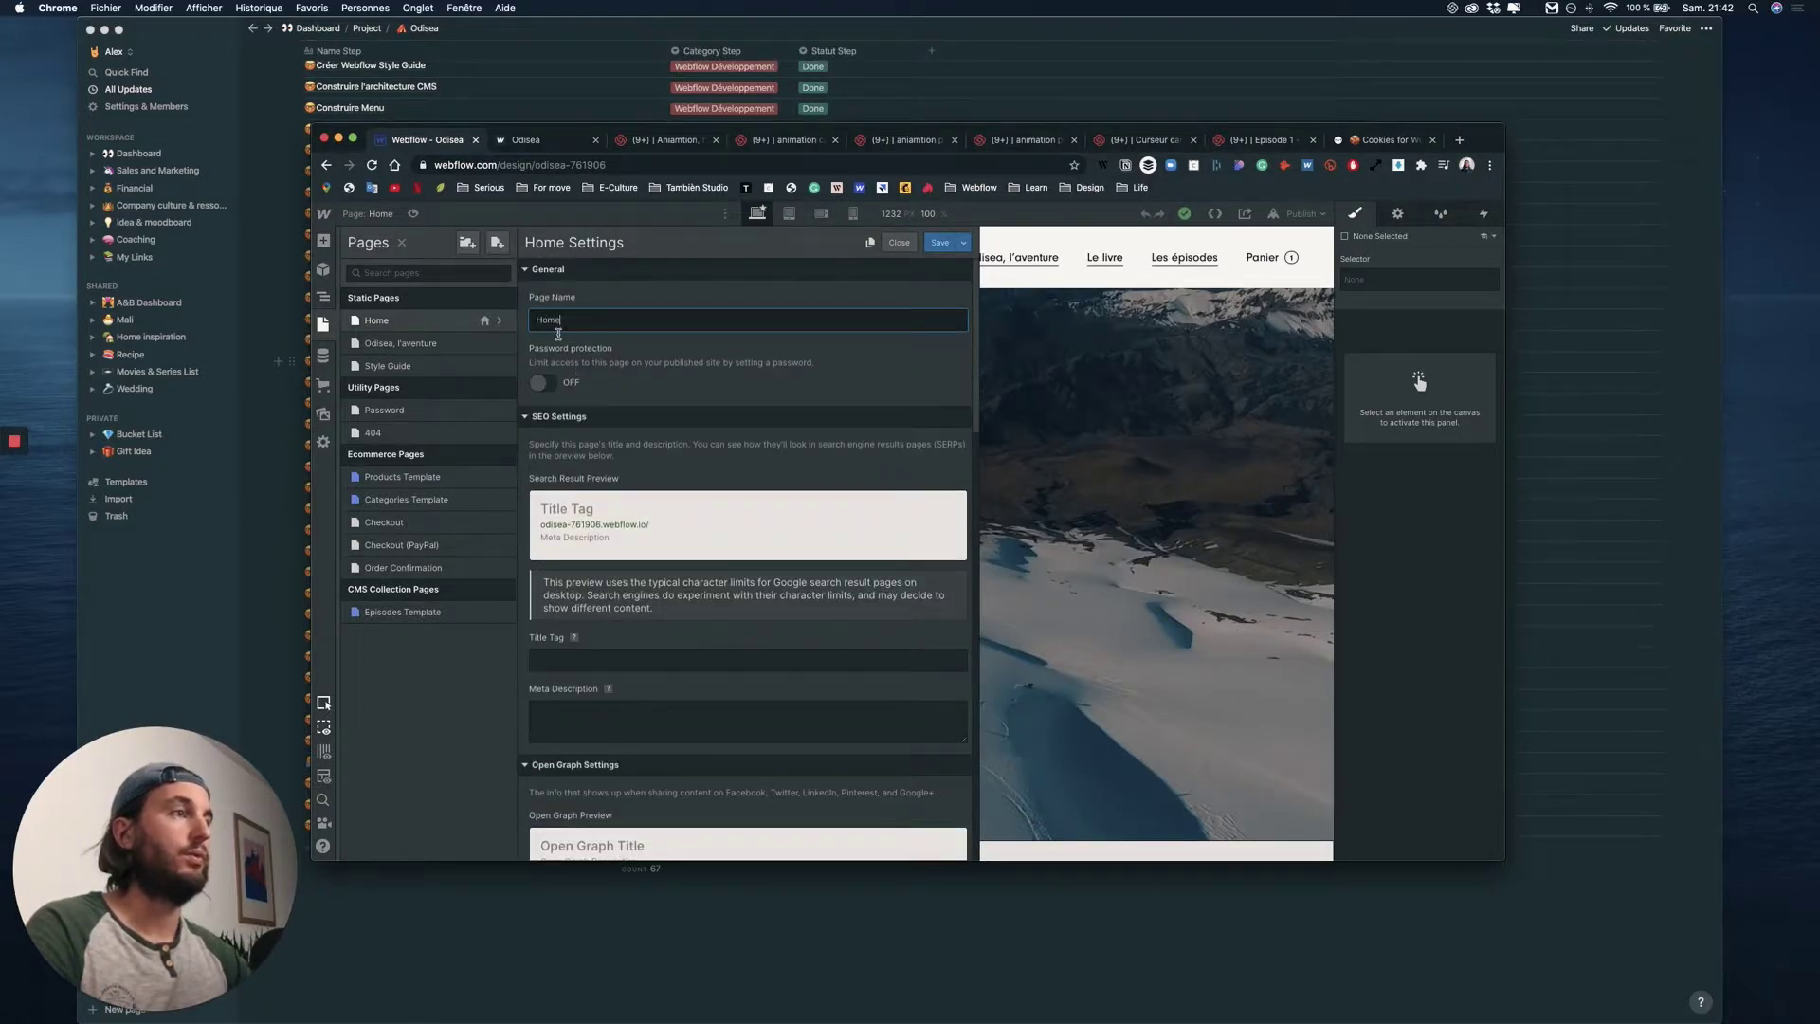
click(611, 663)
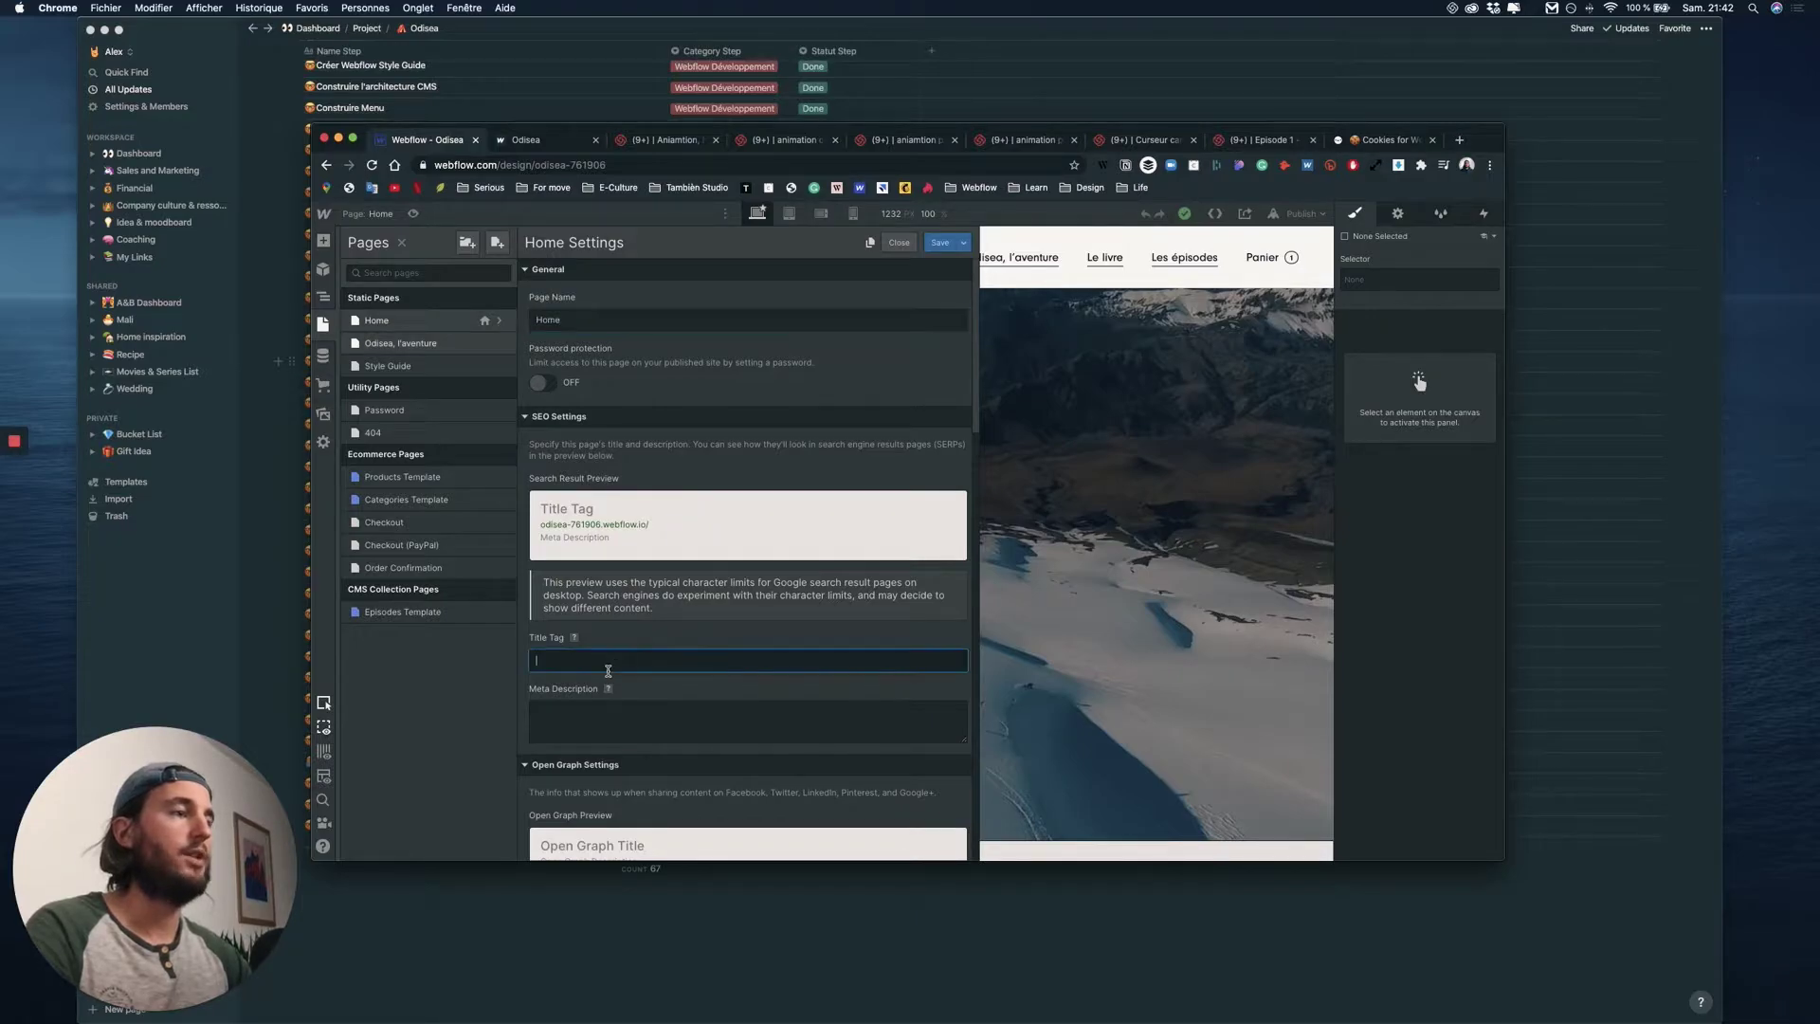
text(O)
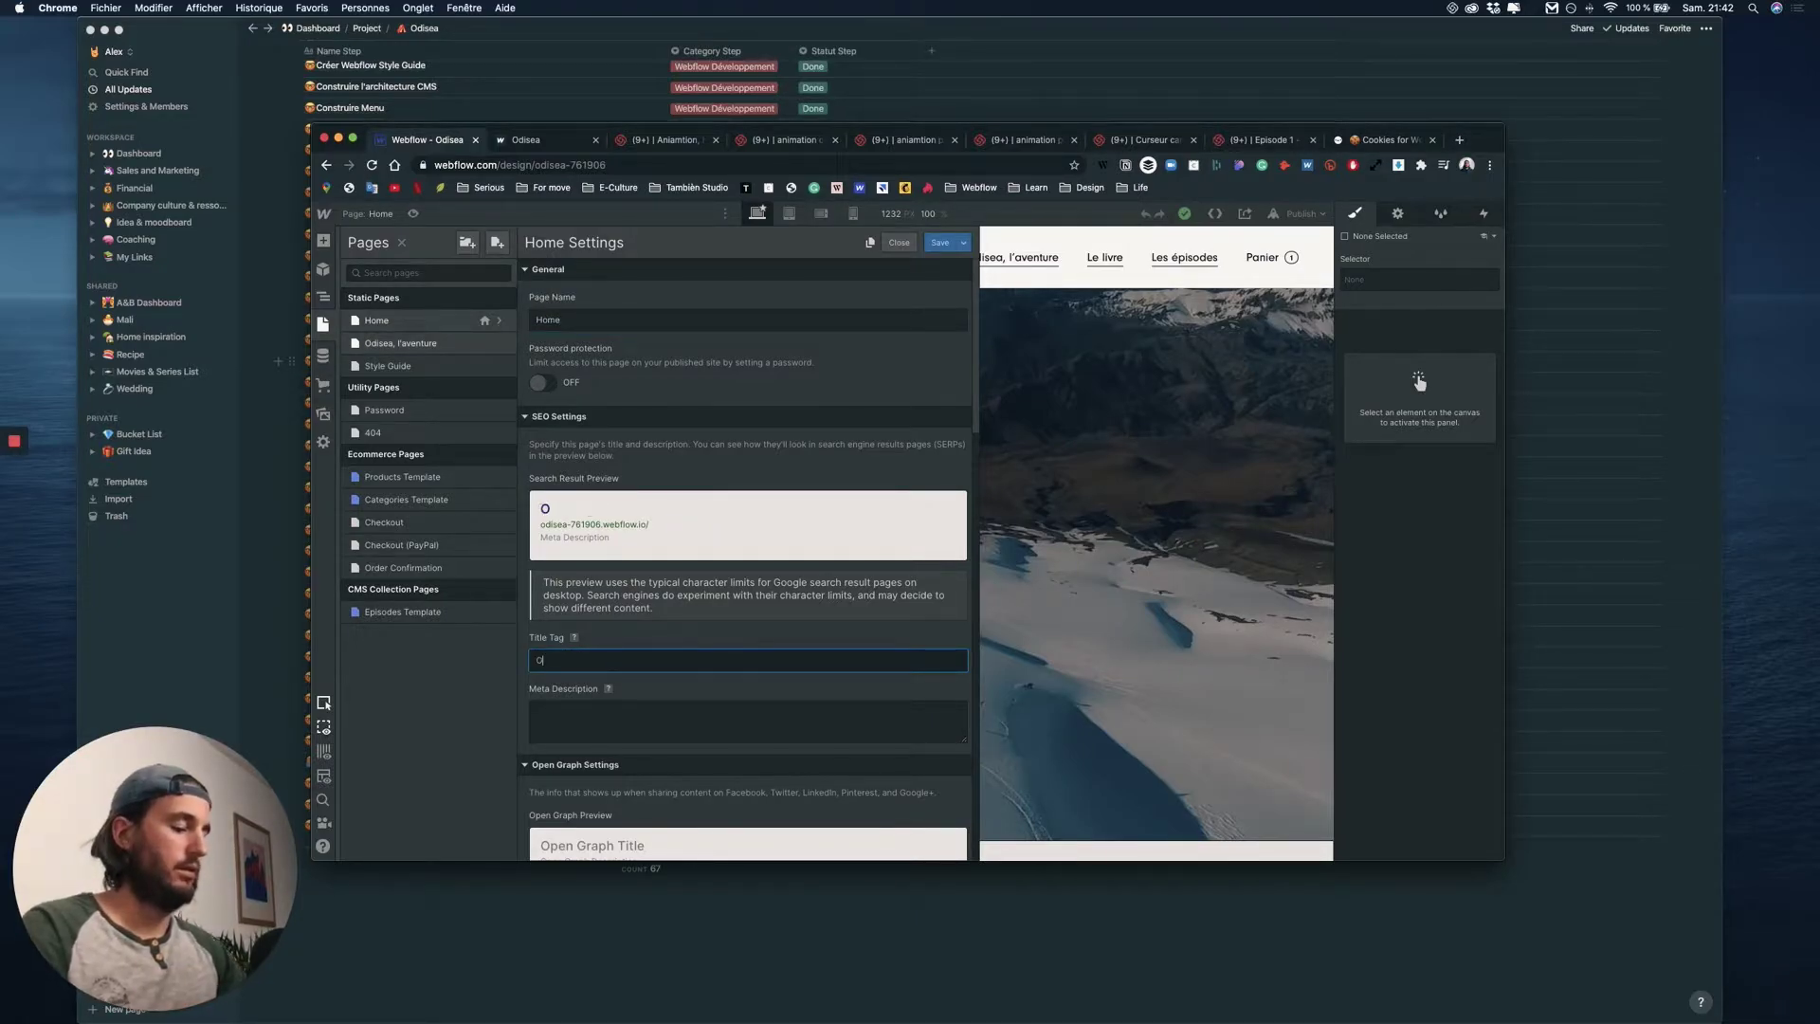
text(disea l'expe)
key(BackSpace)
key(BackSpace)
key(BackSpace)
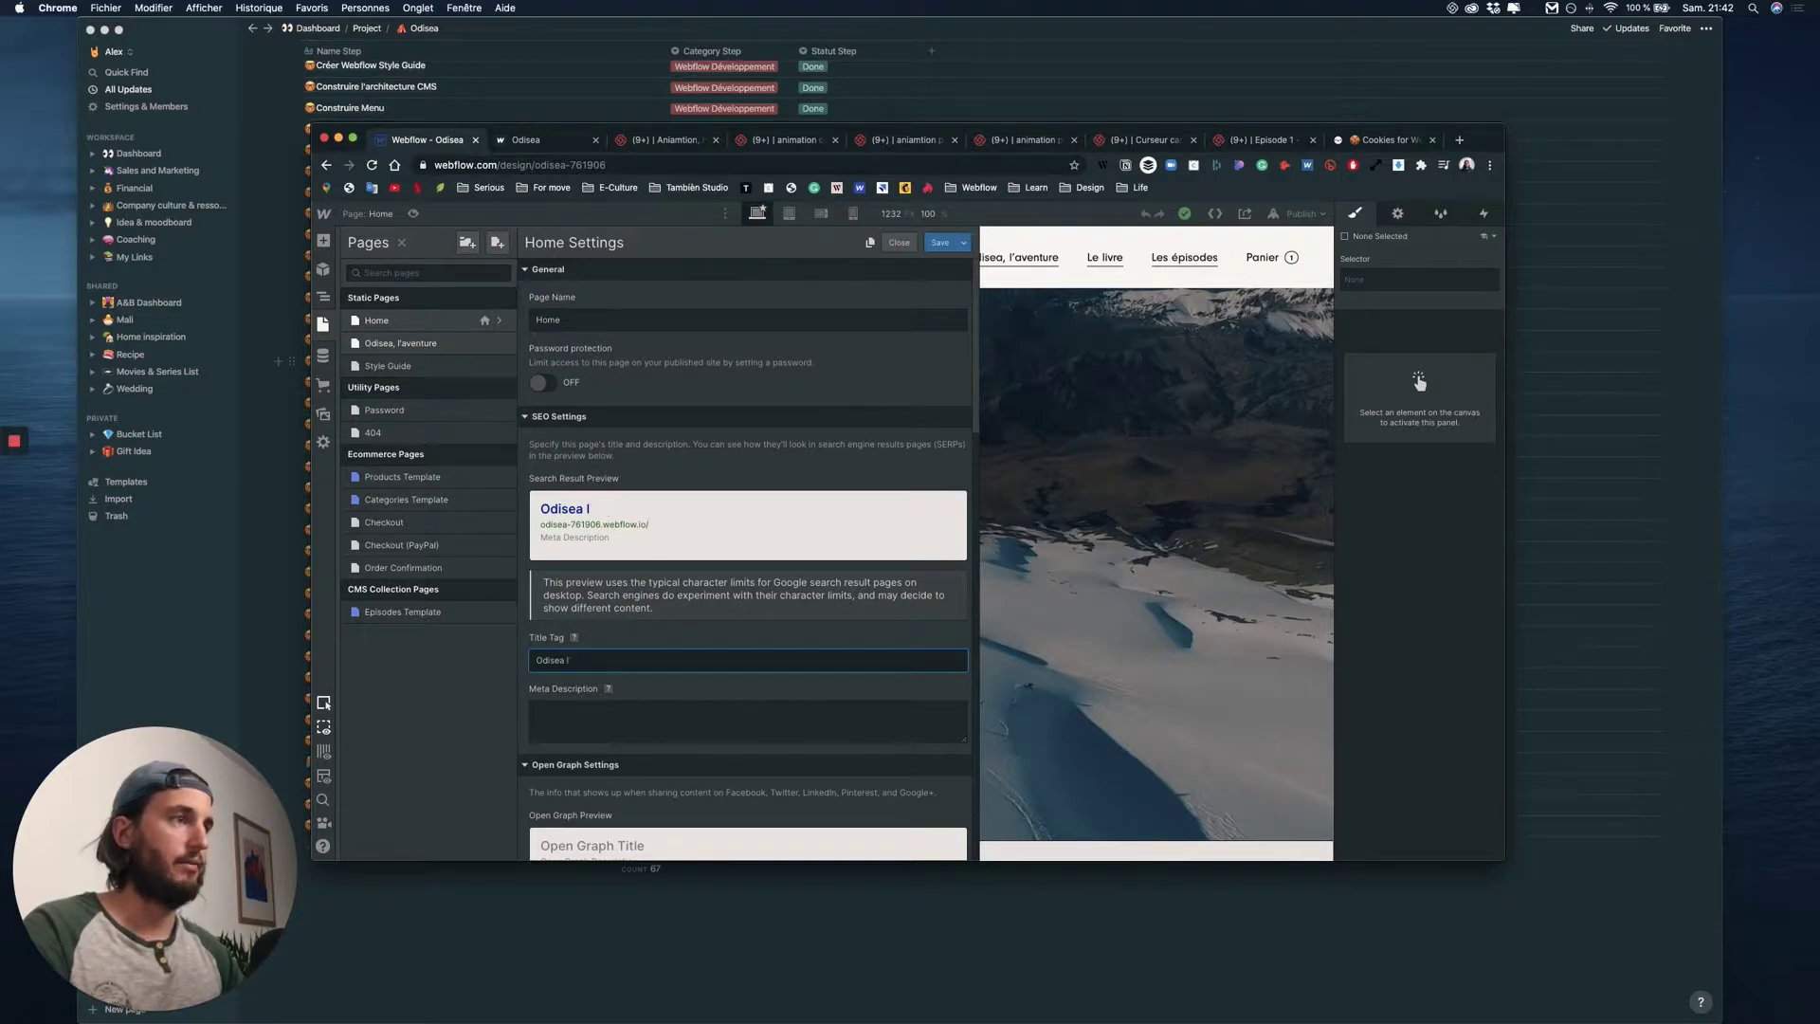
text(Expédition,)
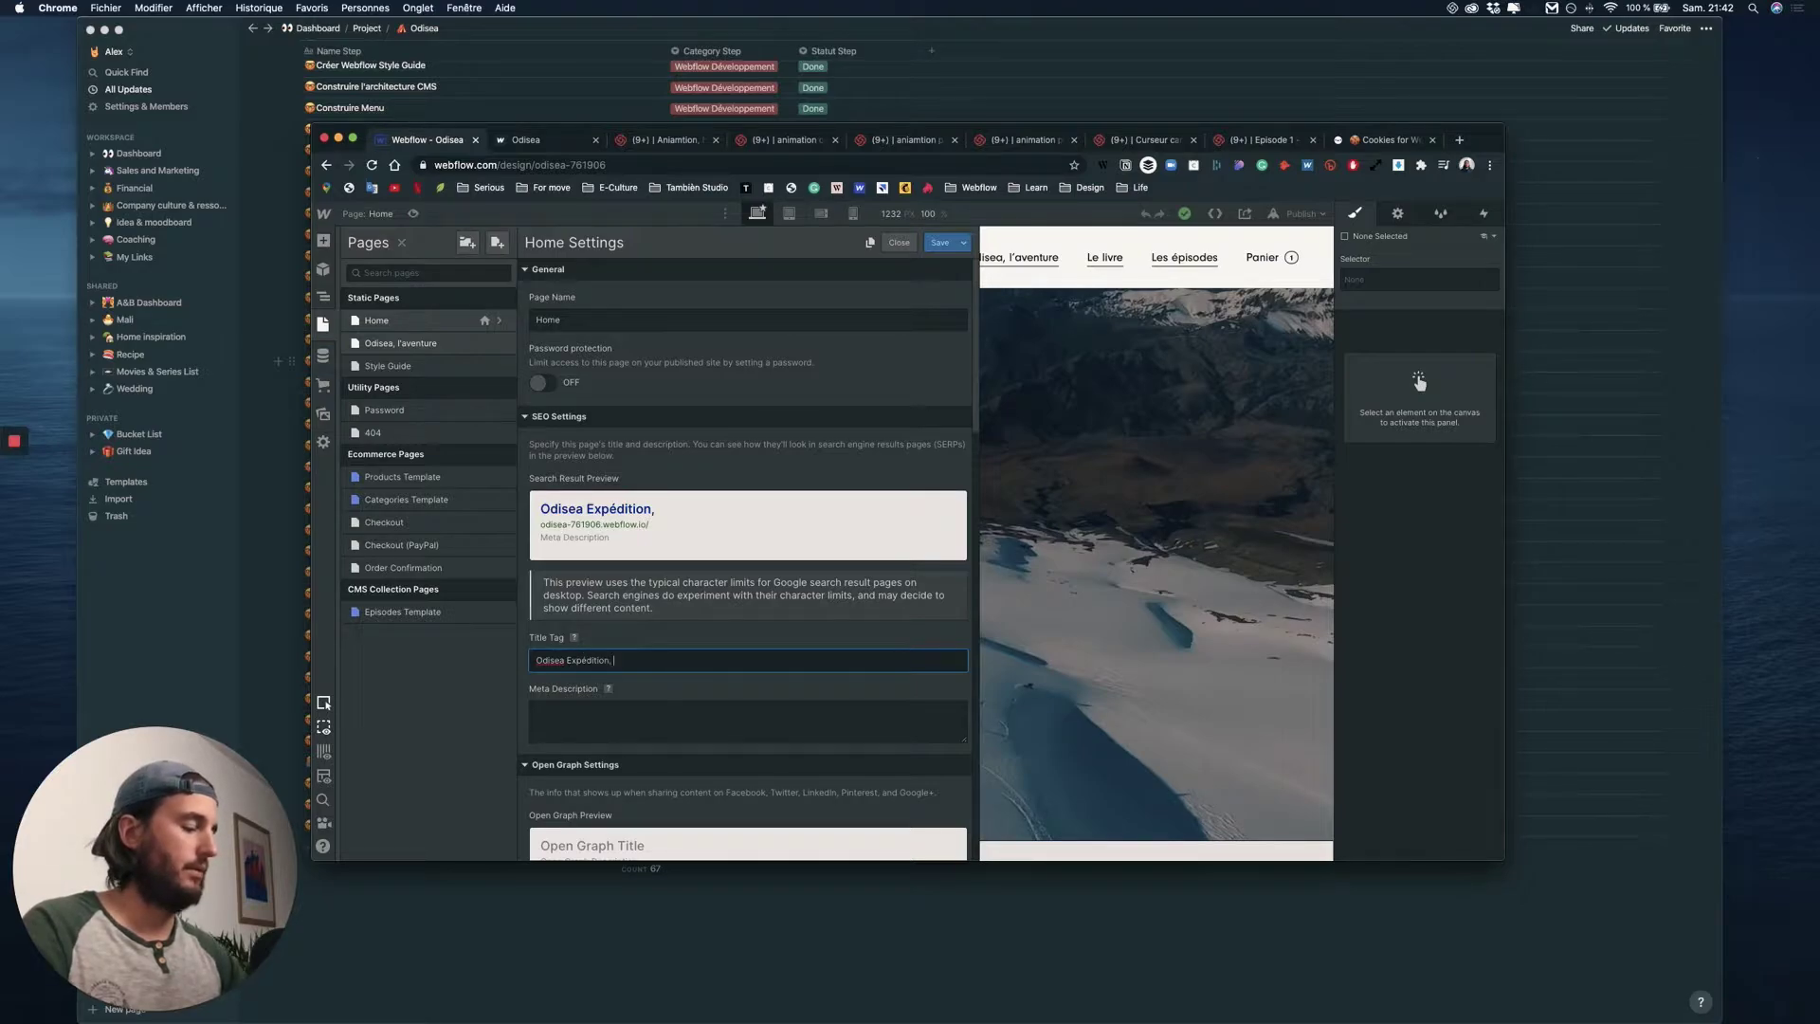
text(documentaire)
- Start the Home page's meta description, leave it empty and search Google in a new tab for "l'equipe odisea expedition"
click(637, 702)
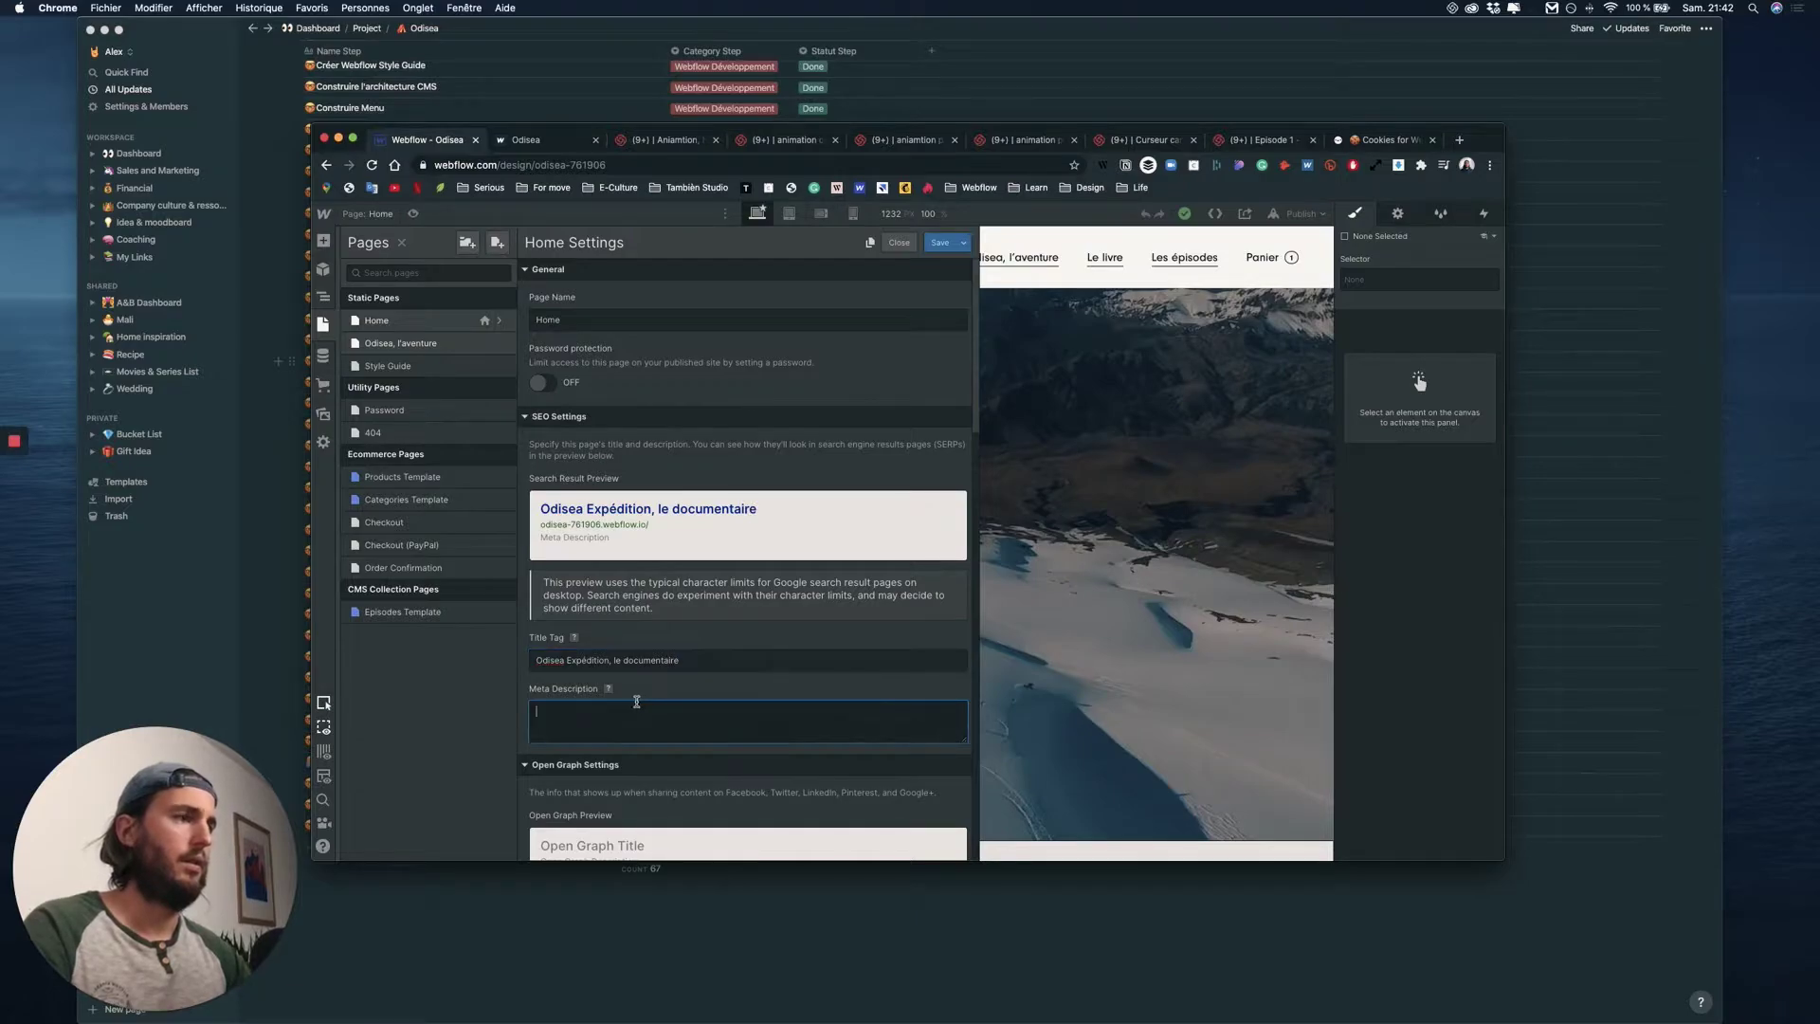
text(D)
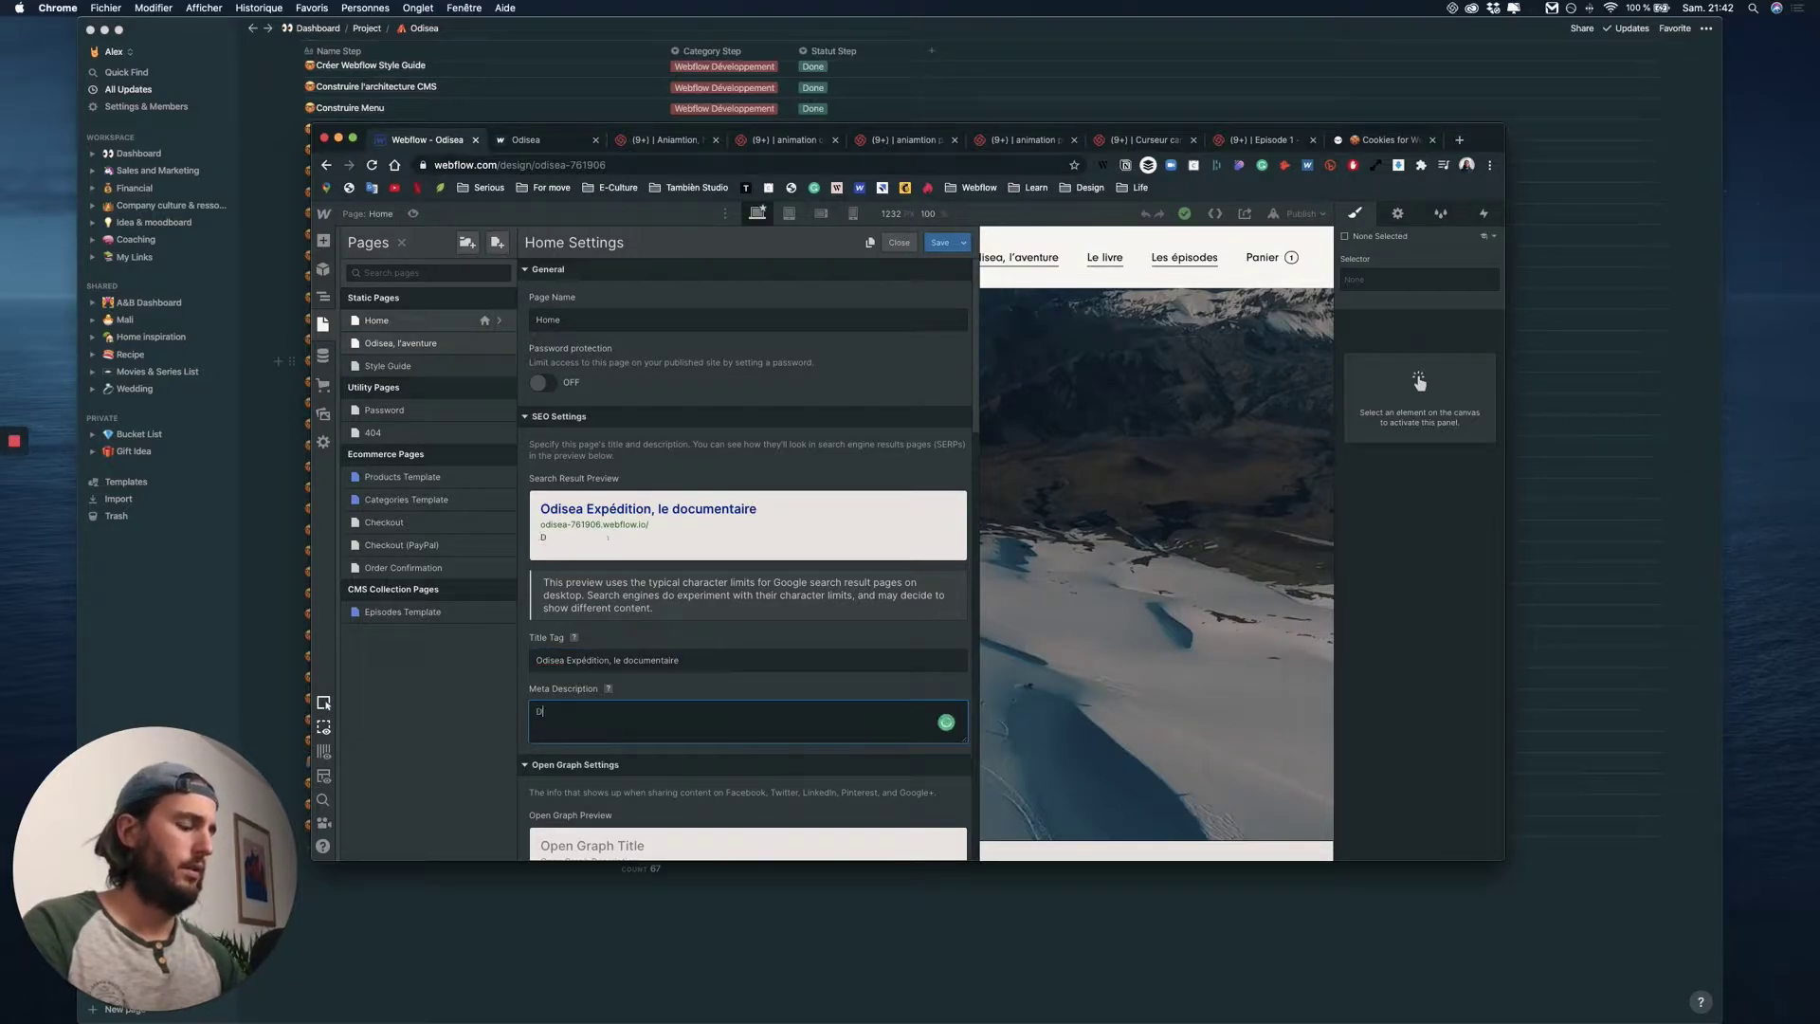
key(BackSpace)
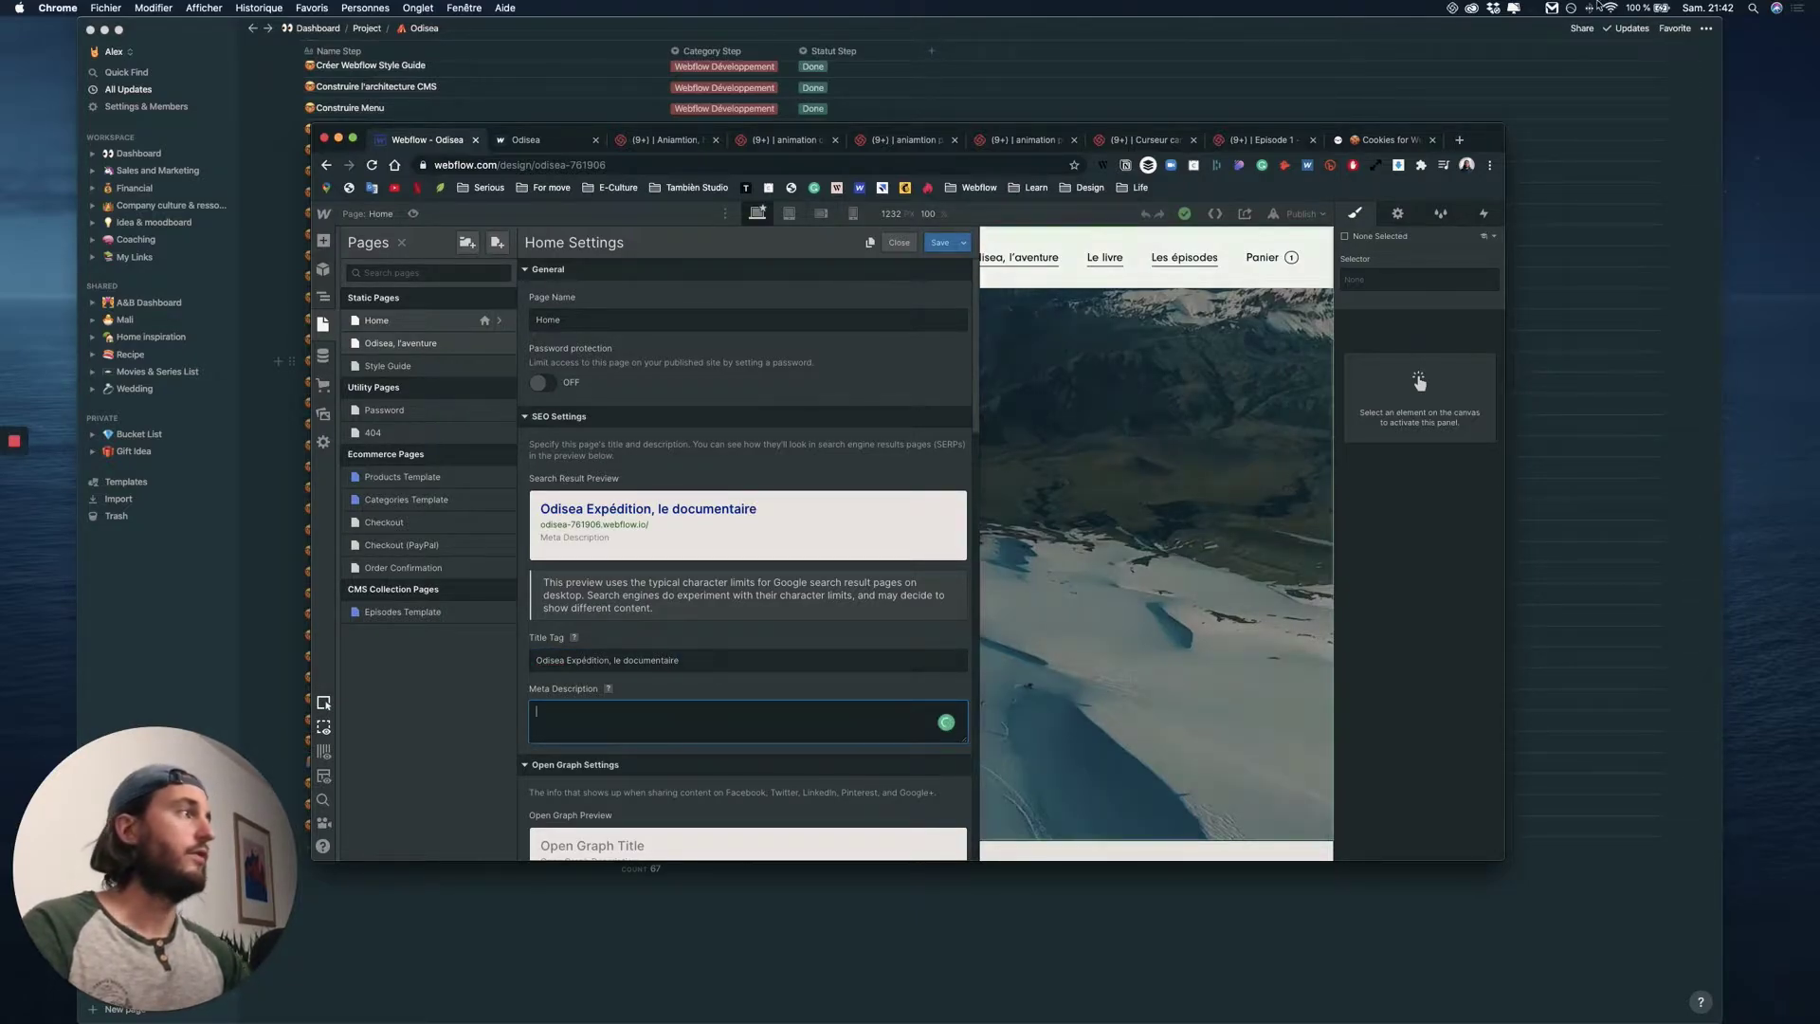
click(1465, 140)
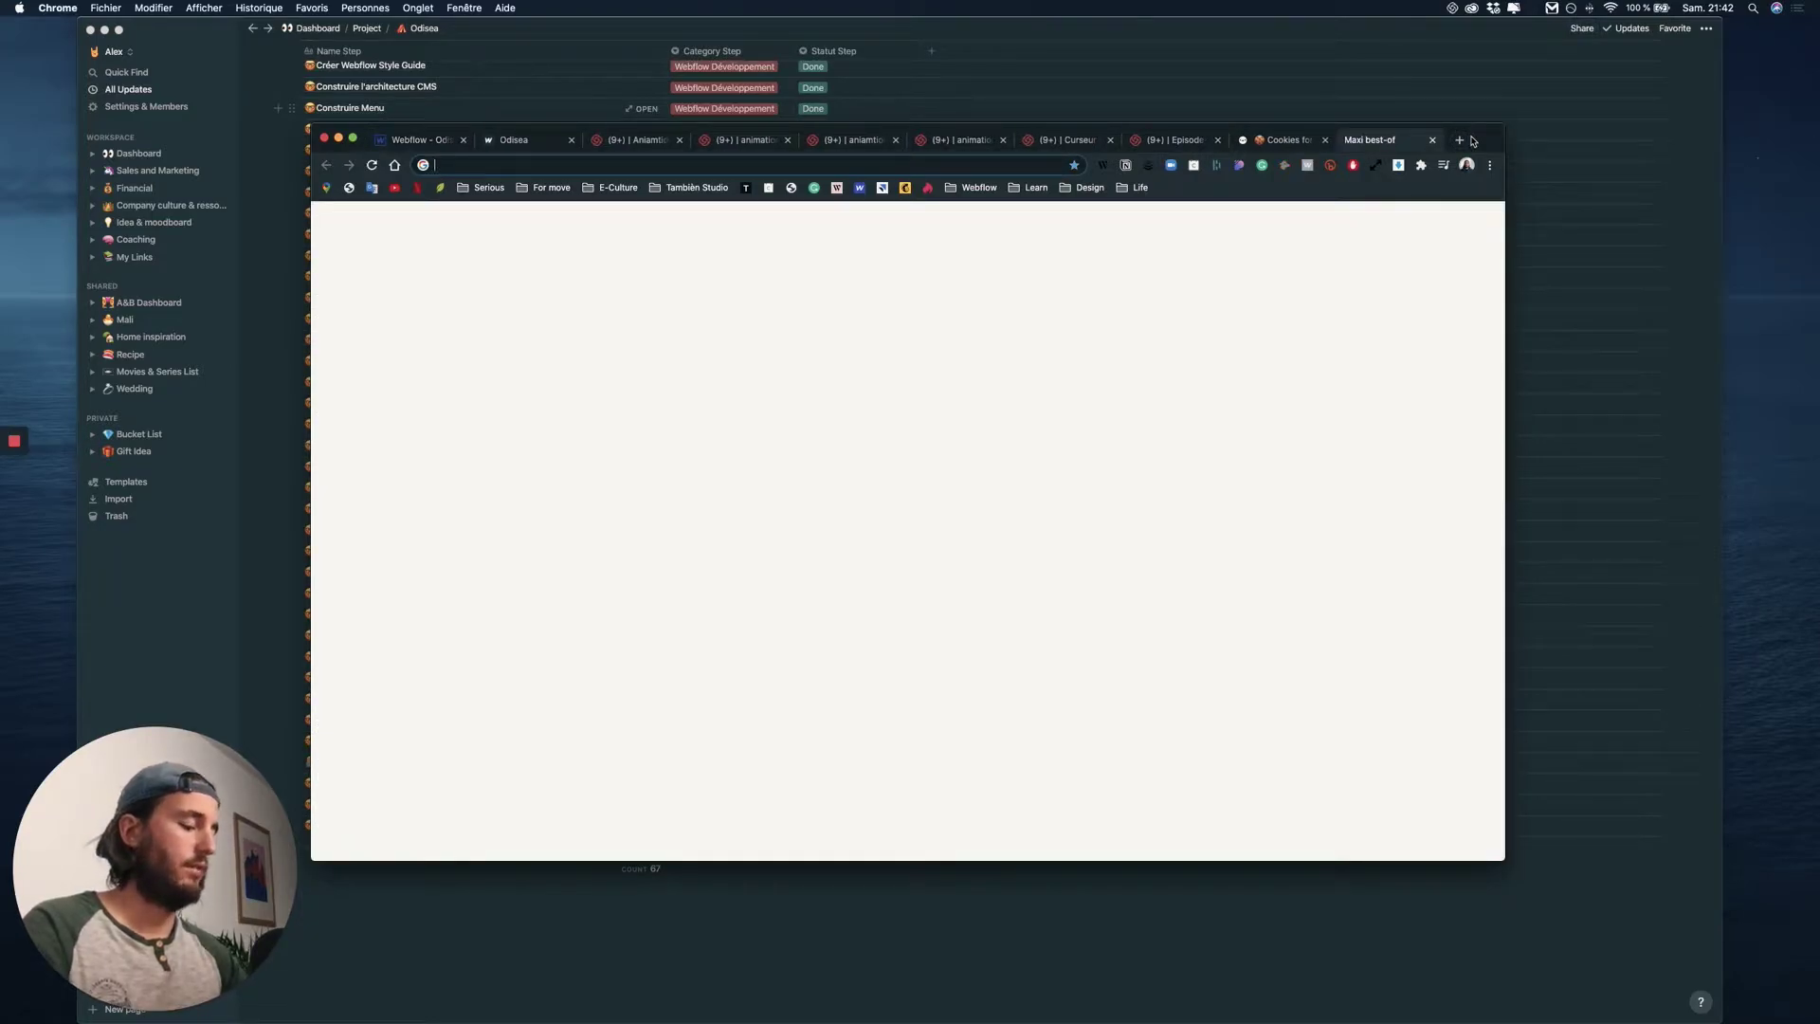
text(l'e)
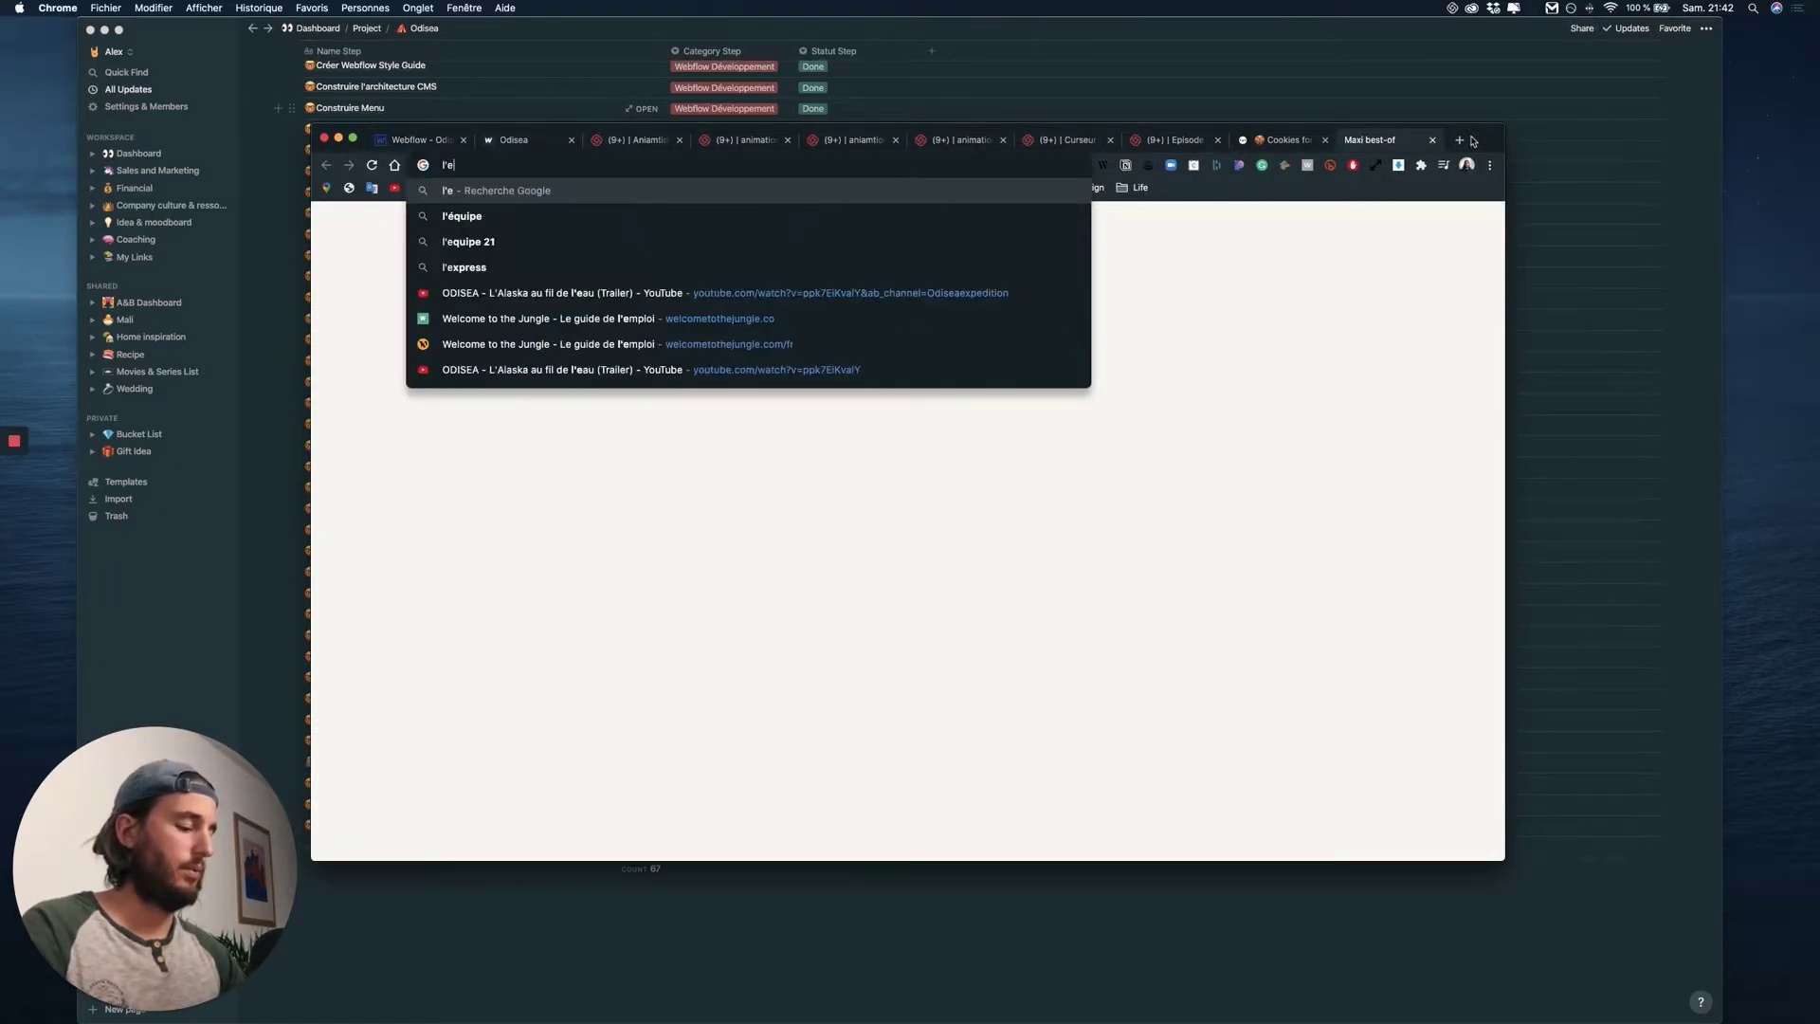
text(quipe odise)
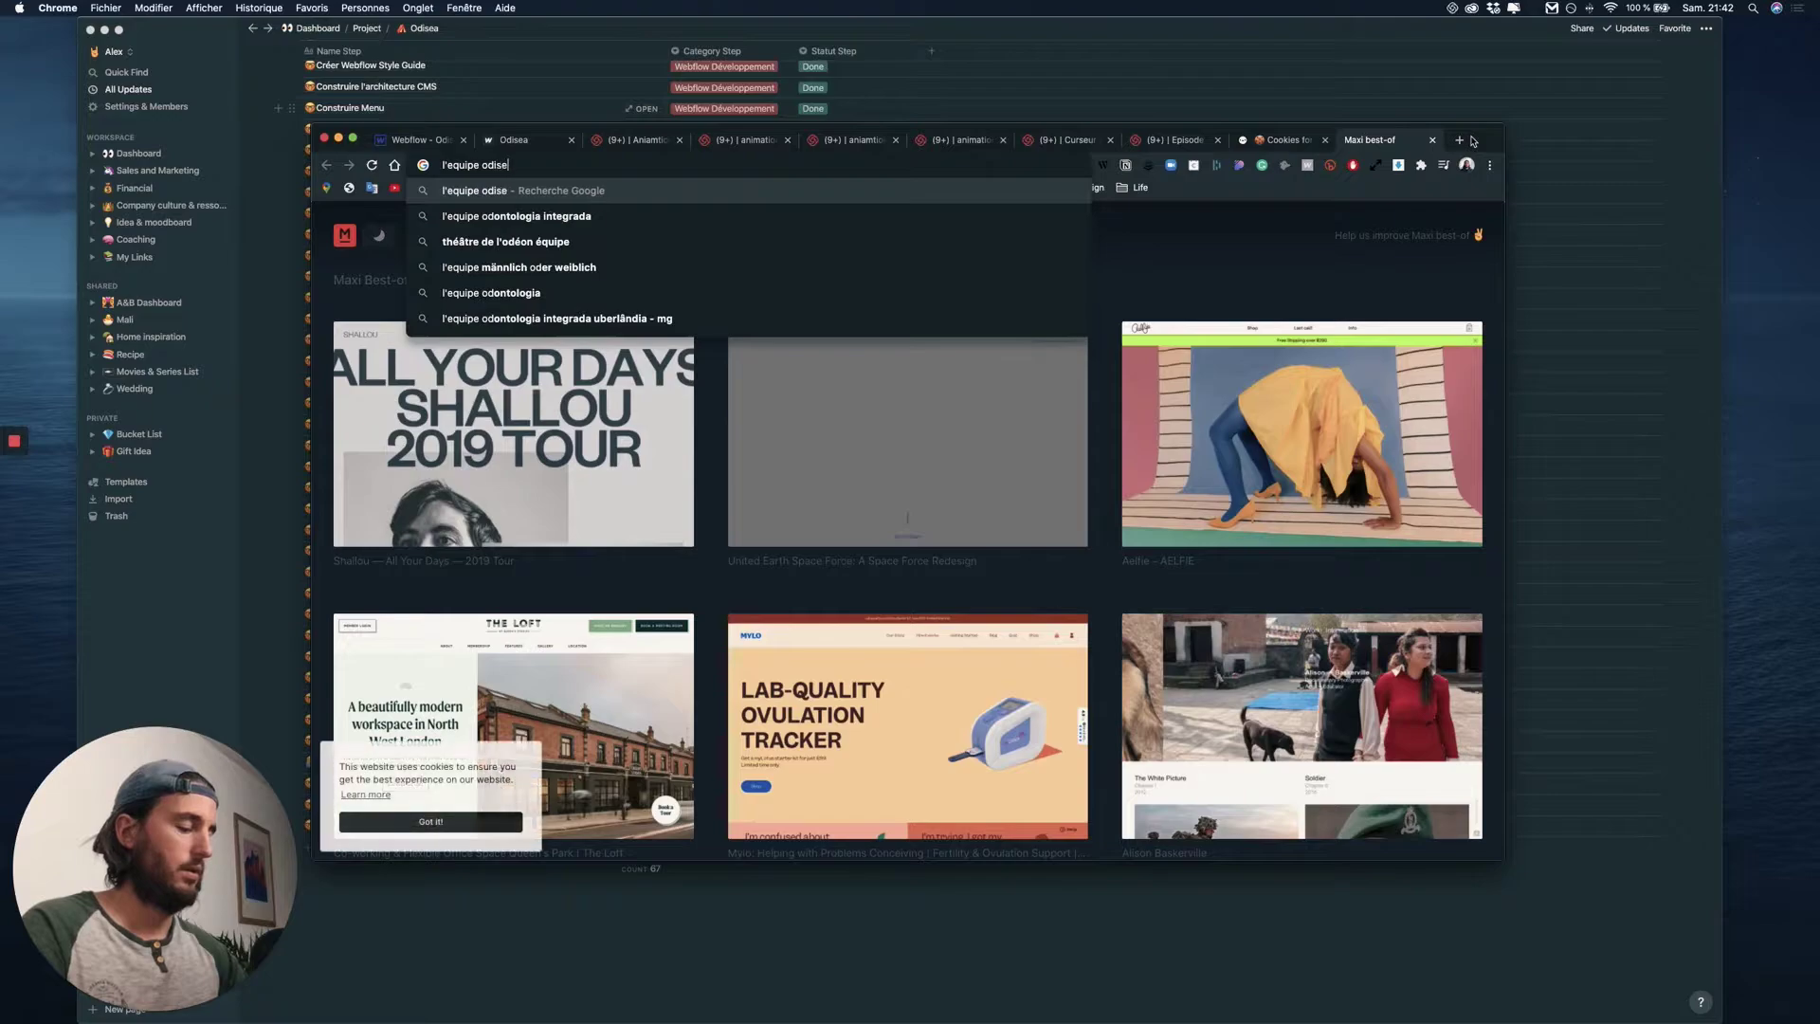
text(a expedi)
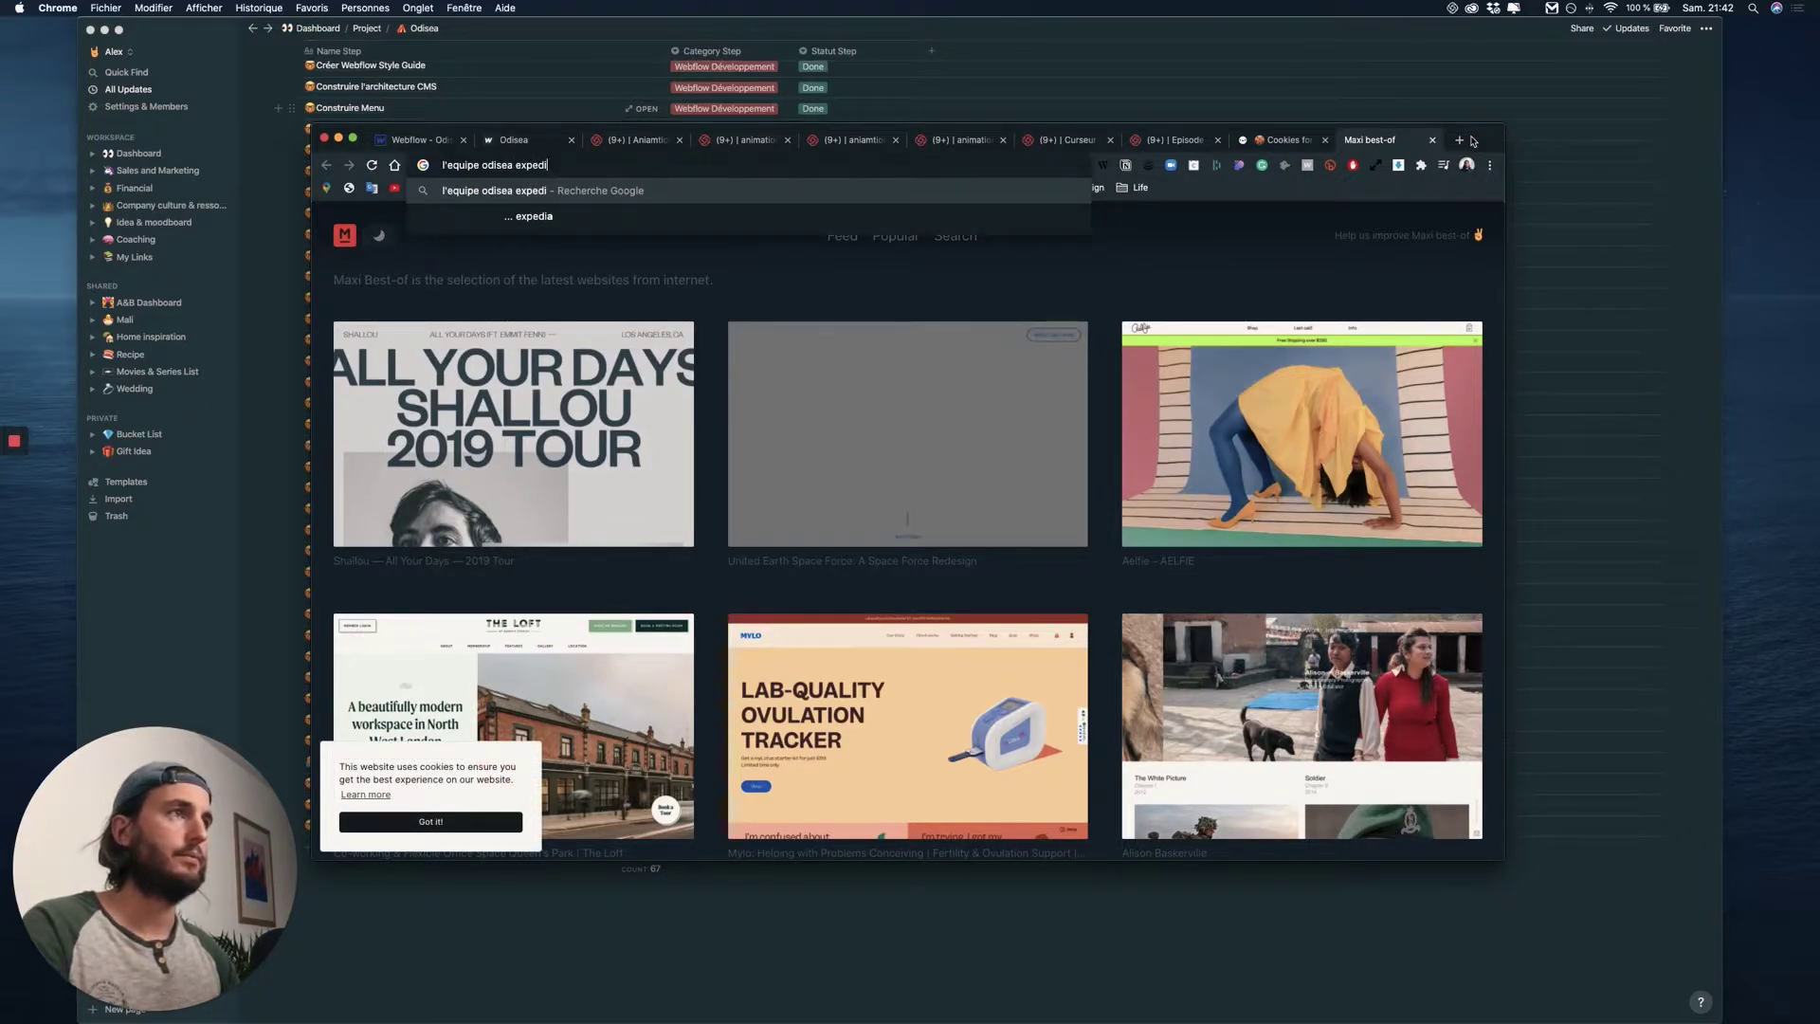
text(tion)
key(Return)
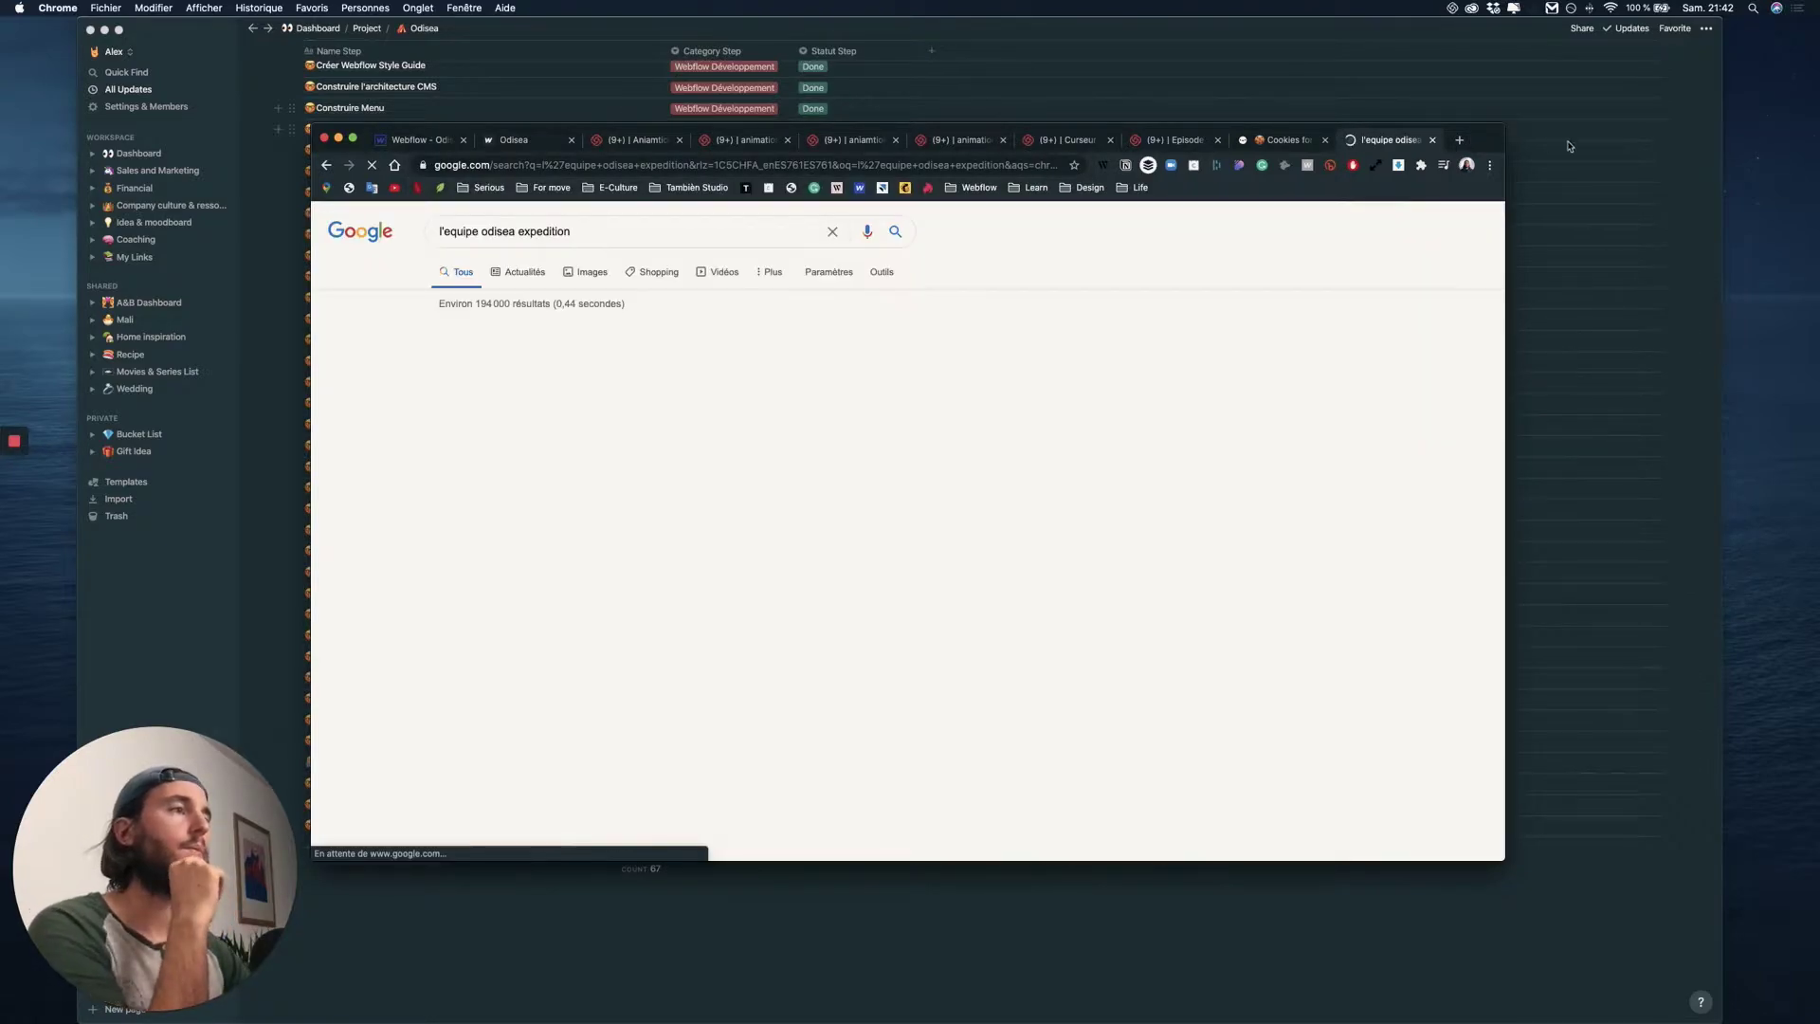
- Open the L'Équipe article on Odisea and copy its opening sentence into the Home page's meta description in Webflow
super+click(599, 438)
shift+super+click(637, 526)
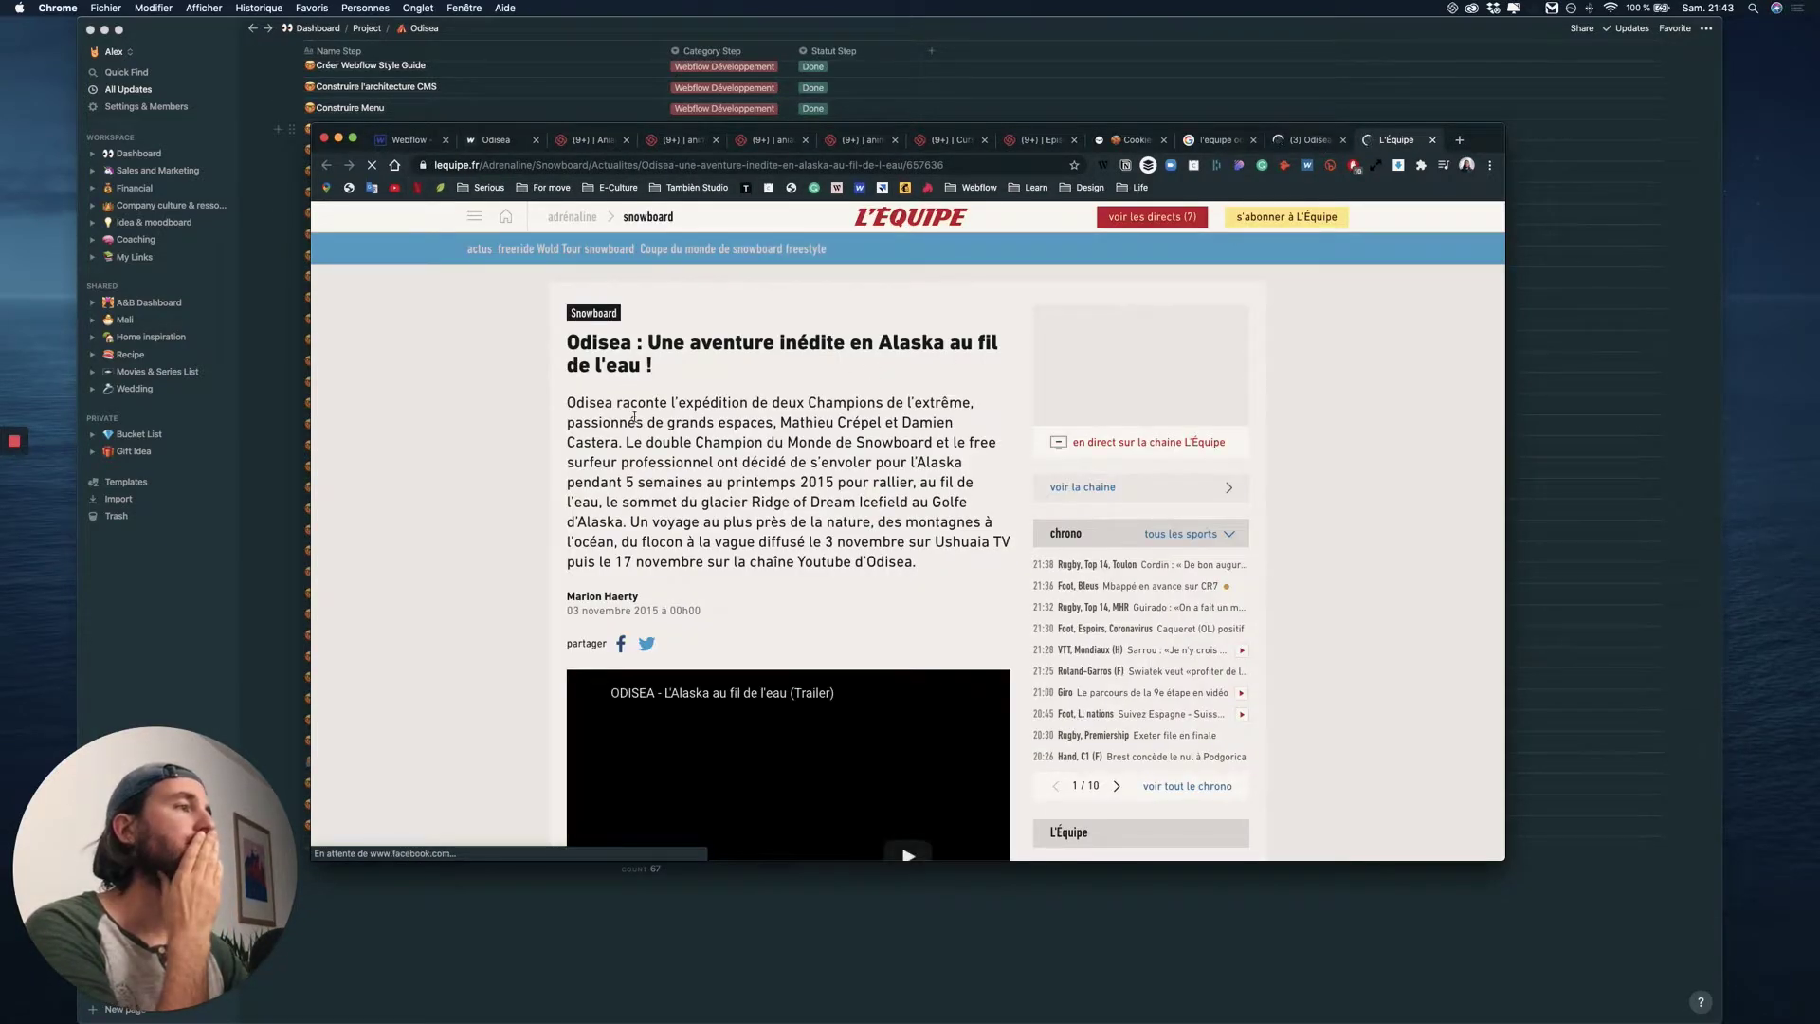
drag(567, 402, 625, 439)
key(super+c)
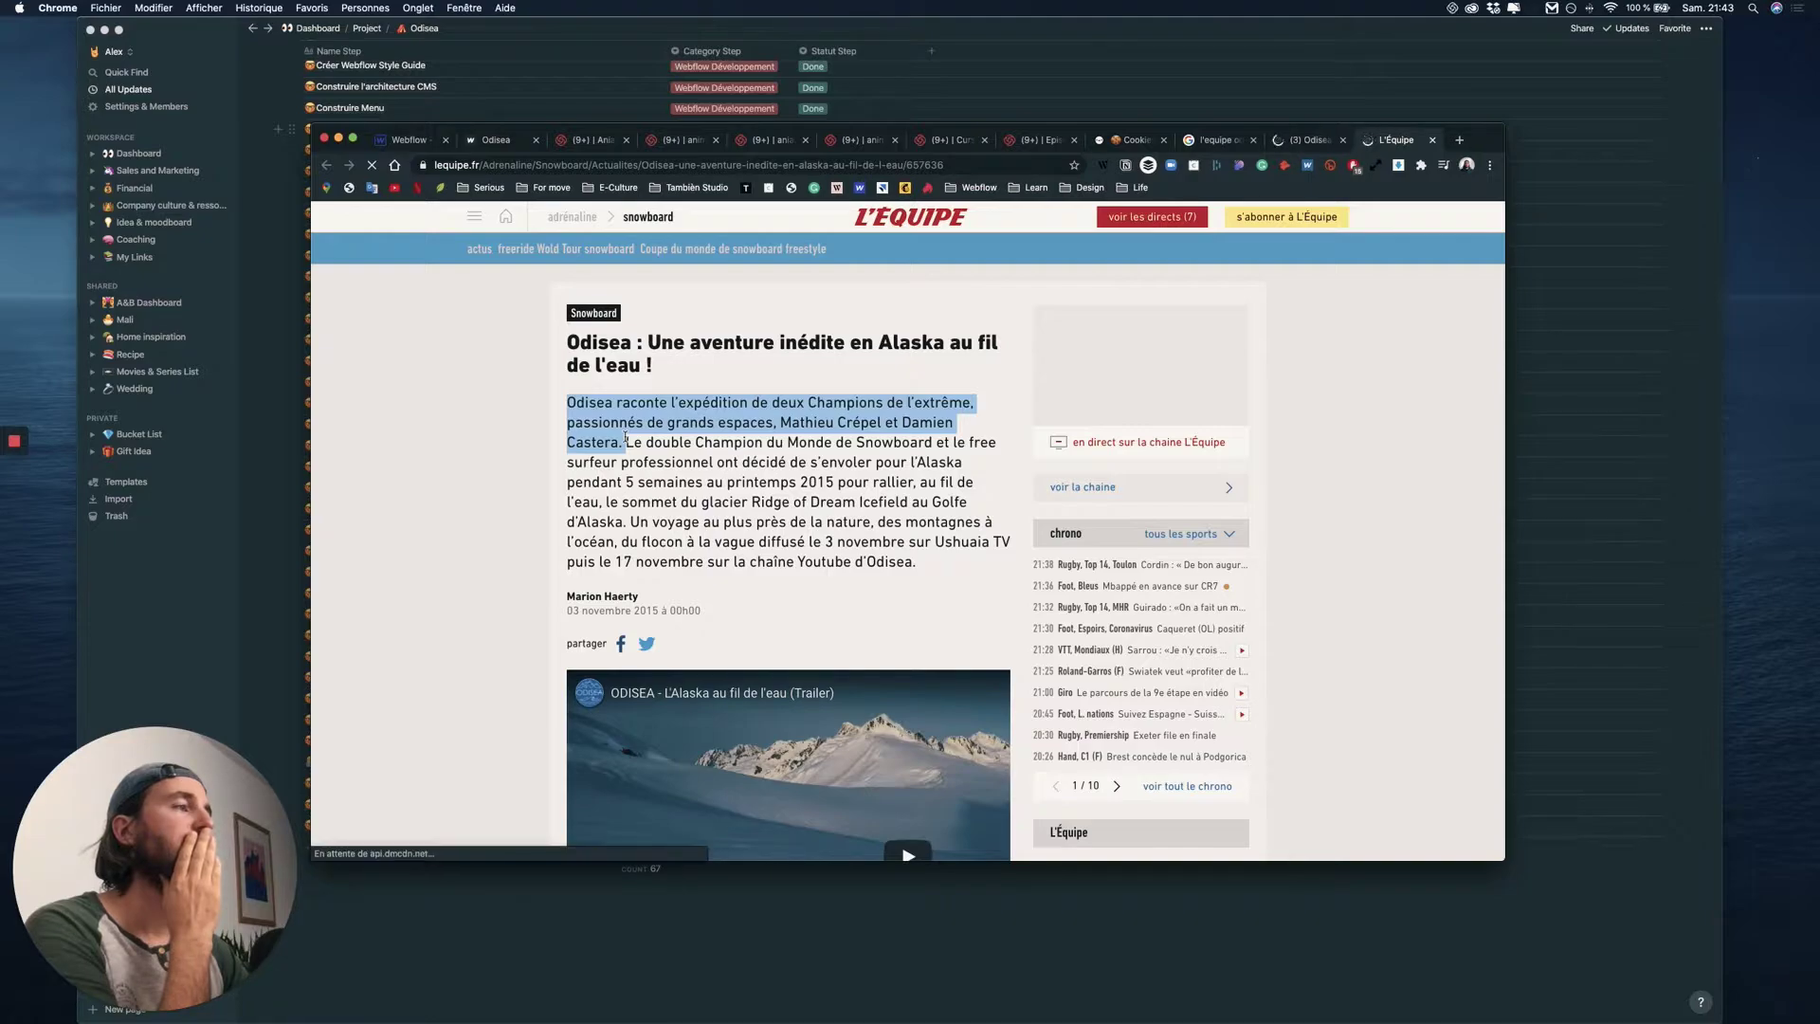
key(super+1)
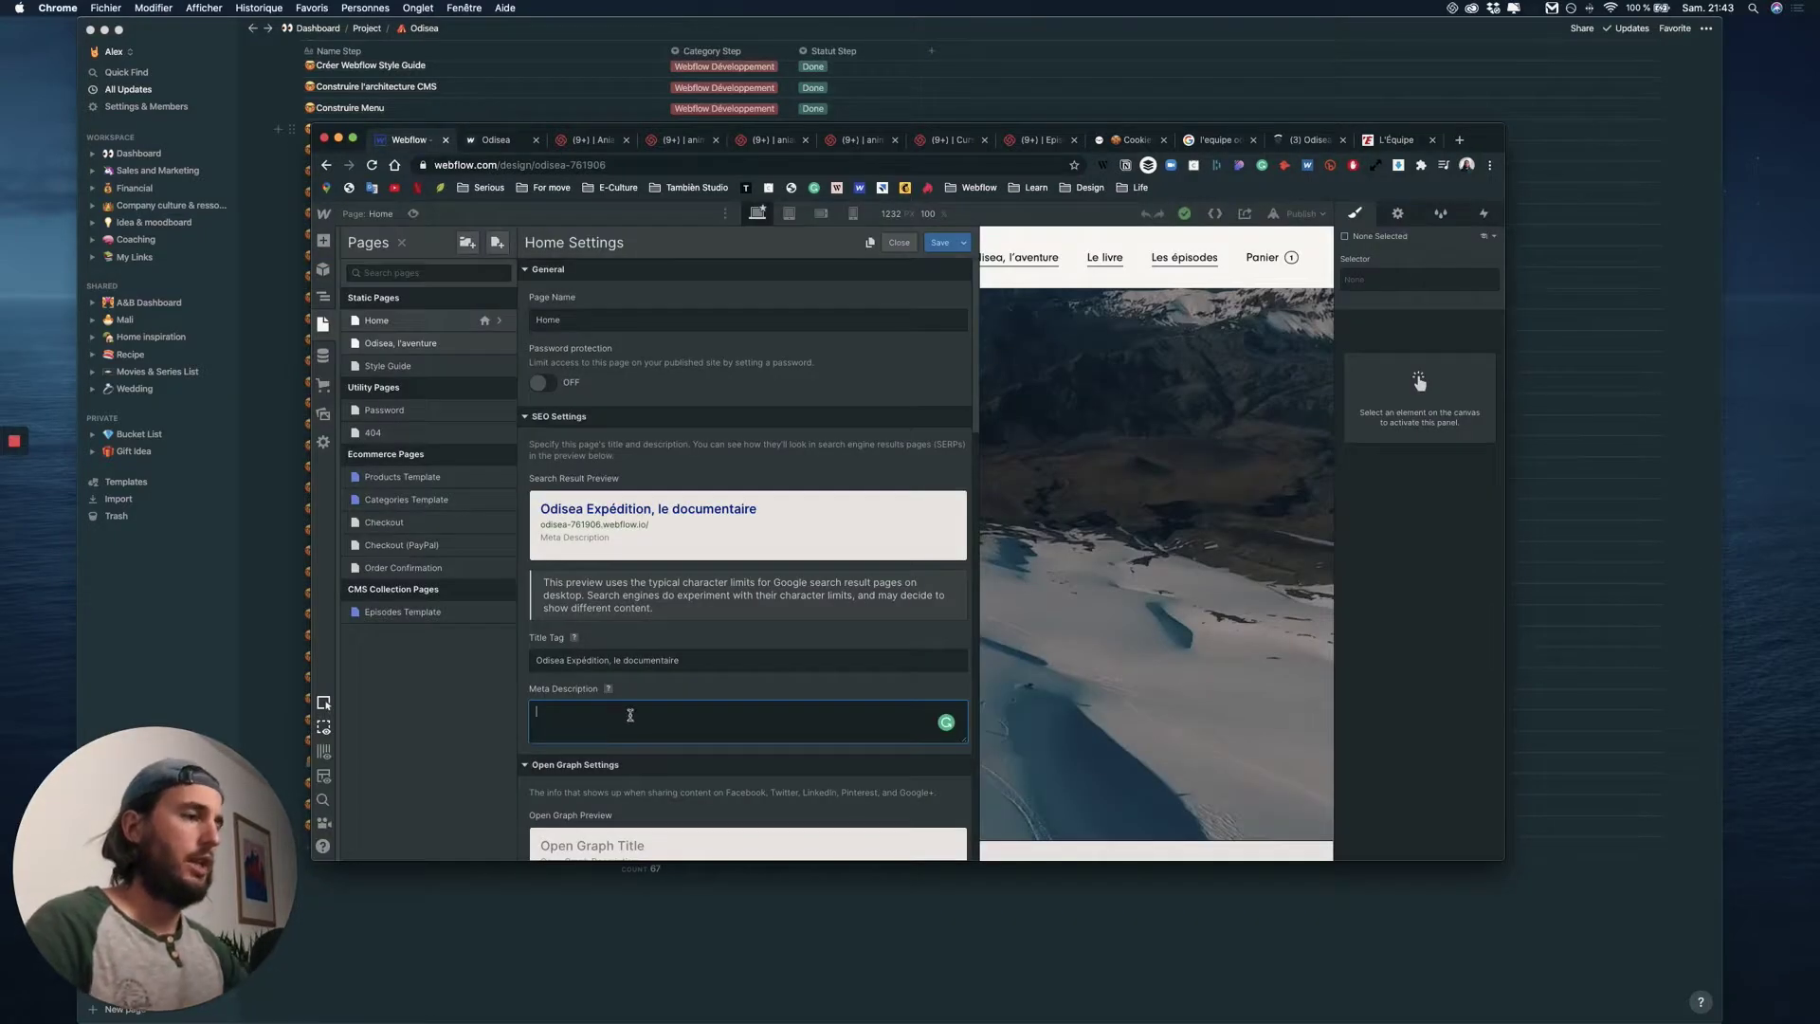
key(super+v)
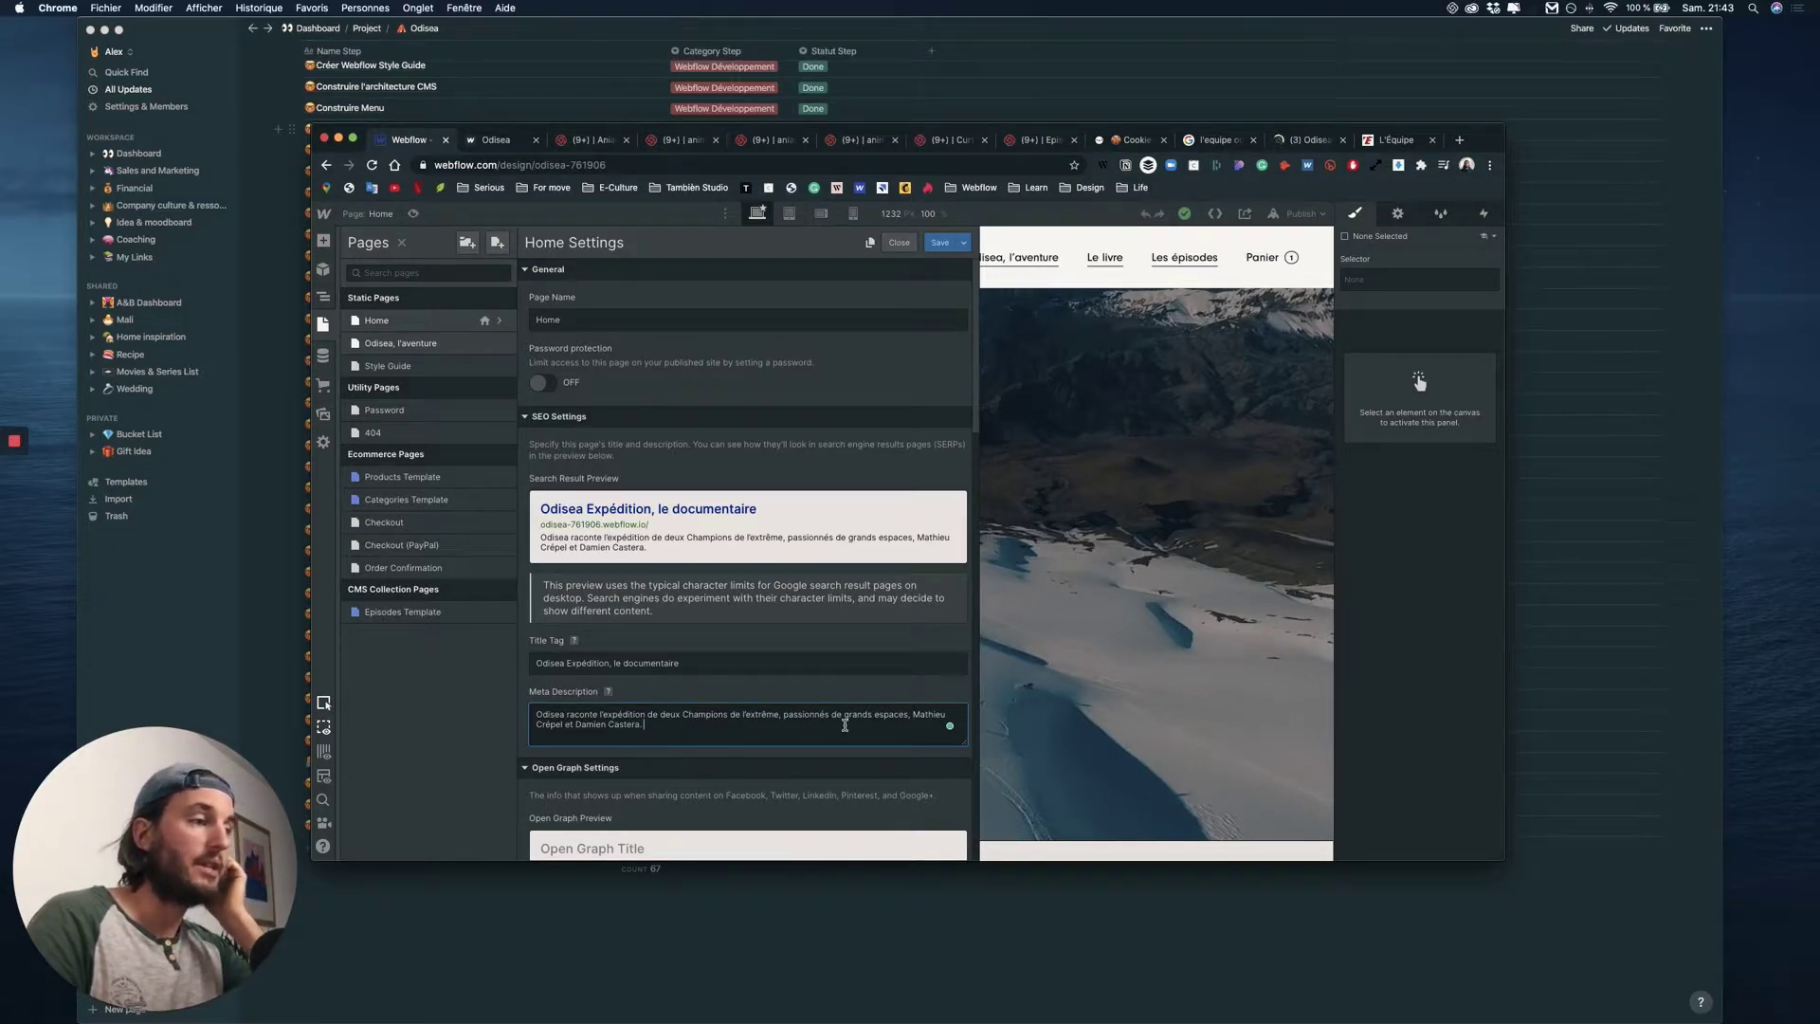
- Append the article's phrase "Un voyage au plus près de la nature, des montagnes à l'océan, du flocon à la vague" to the meta description
click(1401, 139)
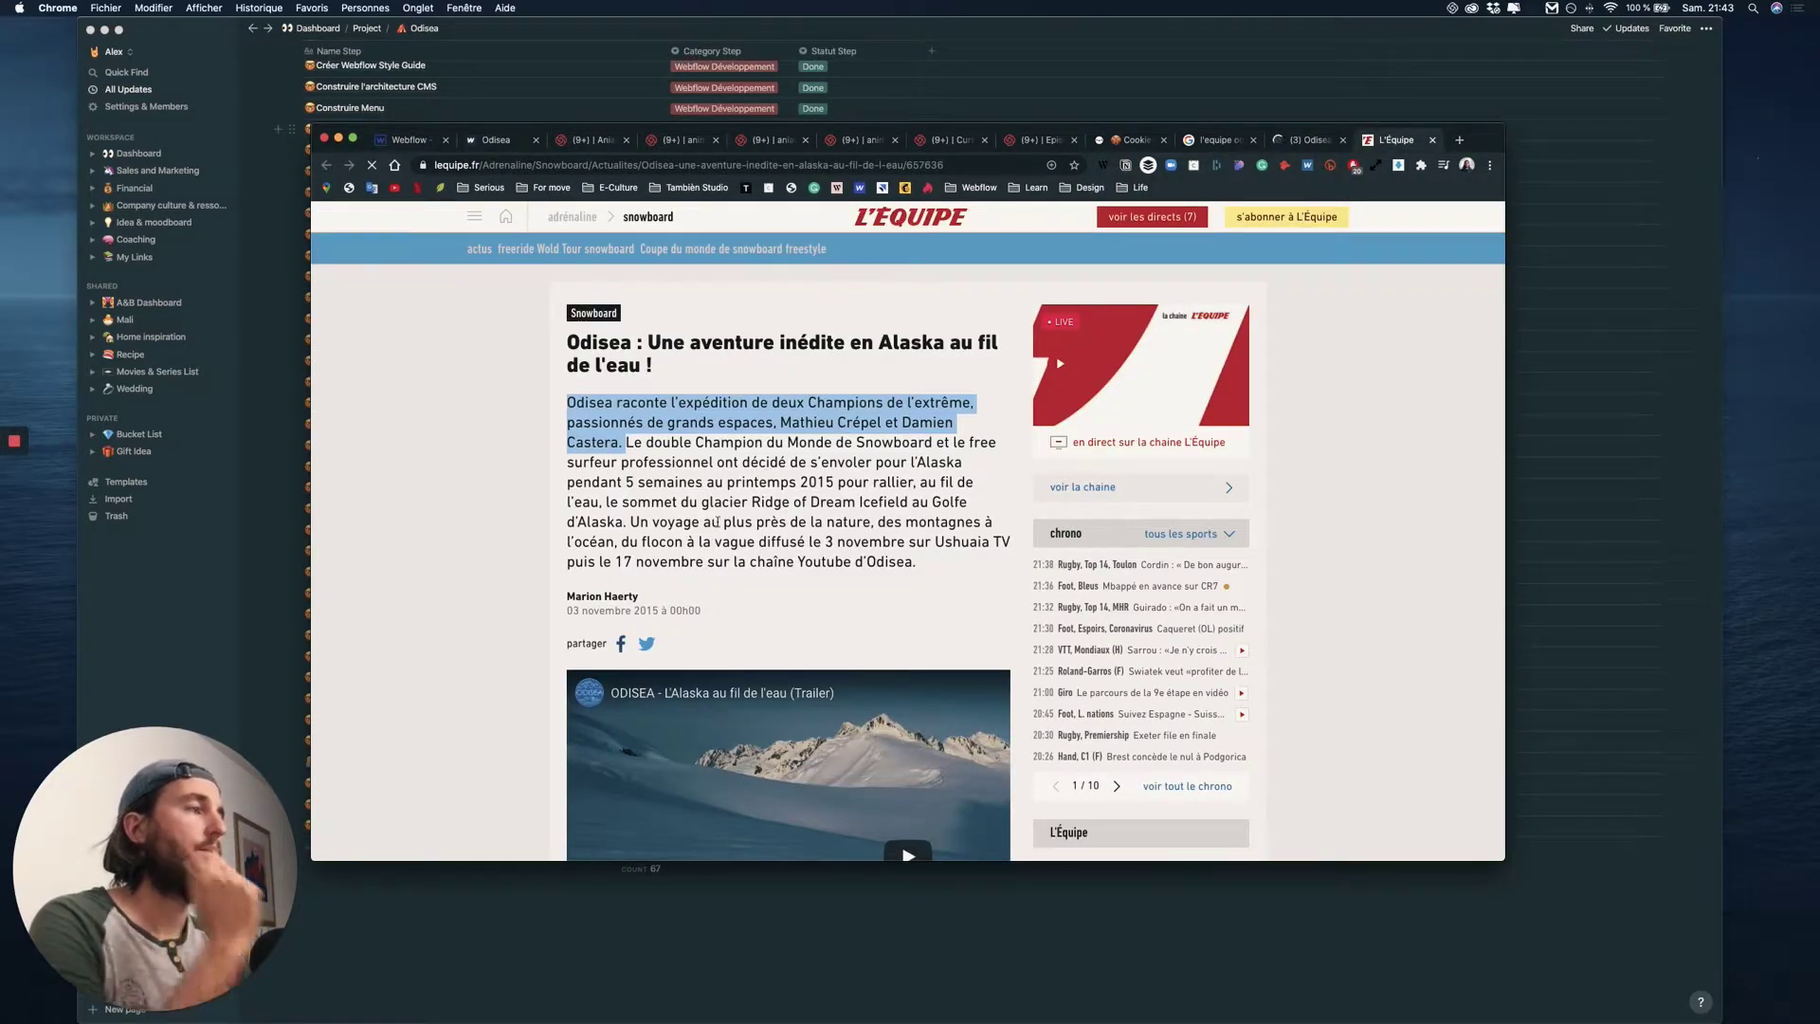
click(622, 516)
drag(634, 521, 754, 536)
key(super+c)
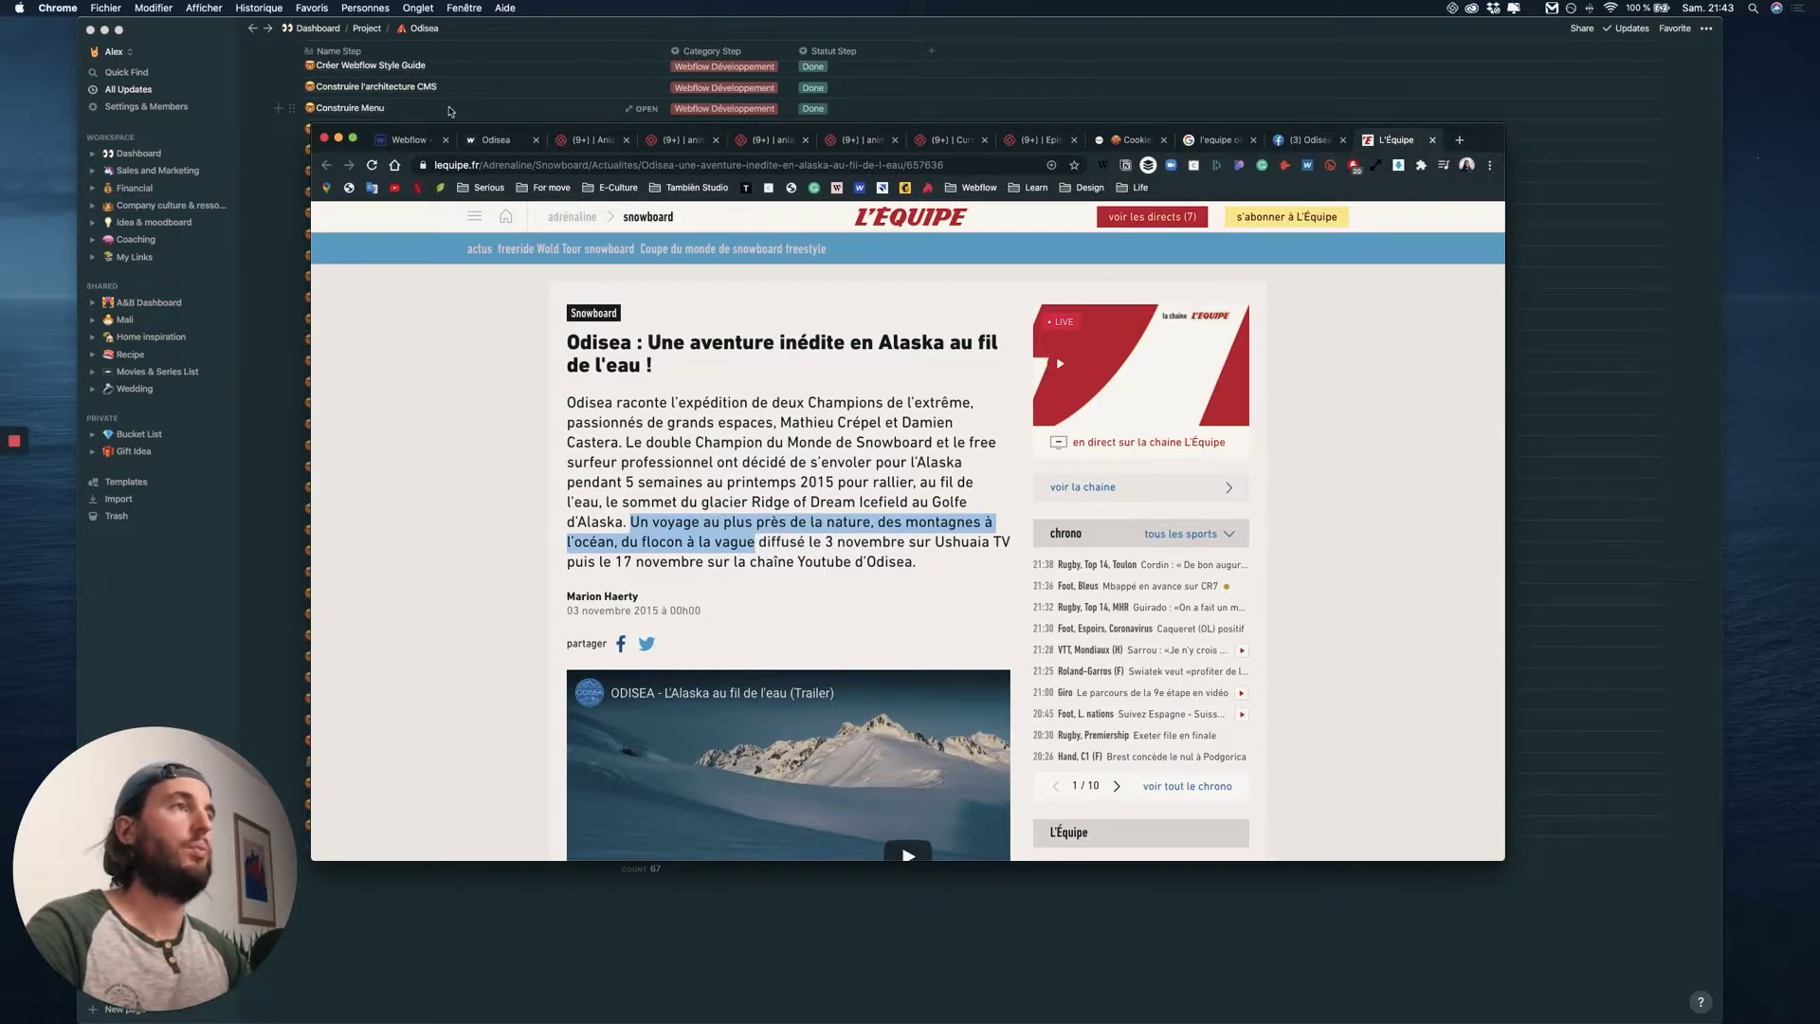
click(409, 139)
key(super+v)
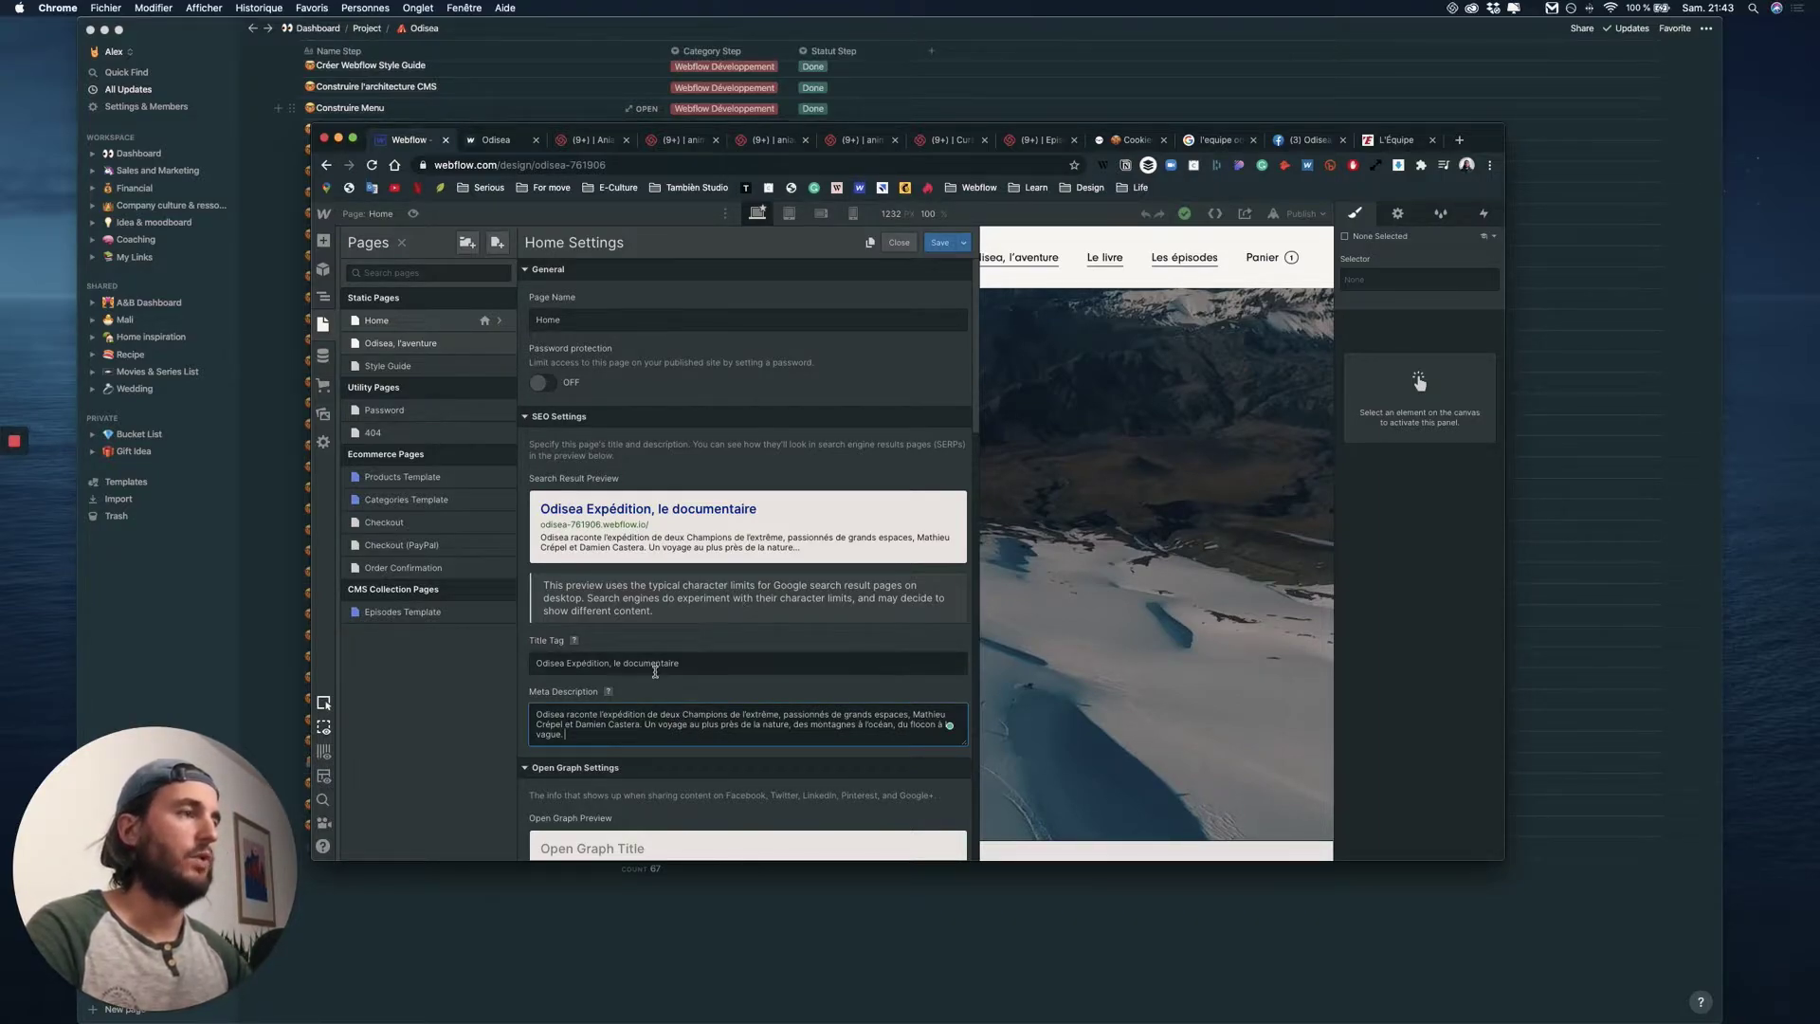
- Make the Open Graph title and description the same as the SEO title tag and meta description, and save the Home settings
scroll(739, 598, down, 5)
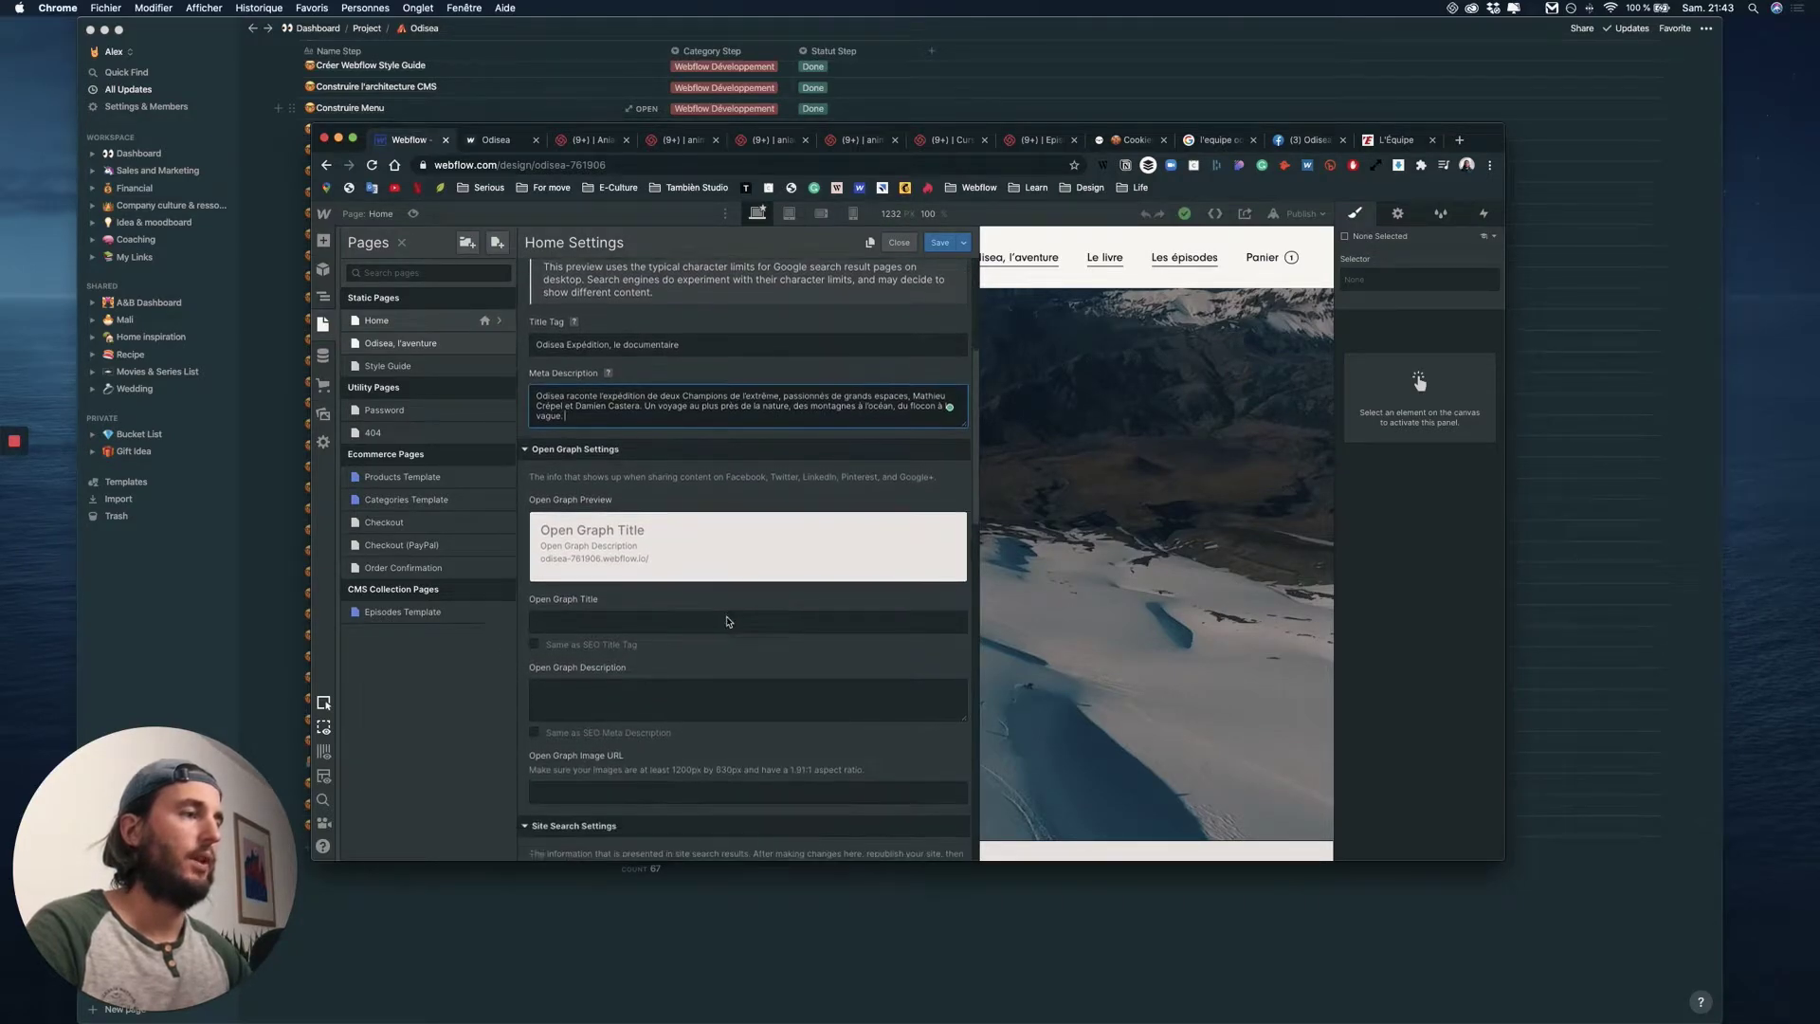
click(537, 643)
scroll(645, 581, down, 2)
click(536, 663)
scroll(592, 606, down, 1)
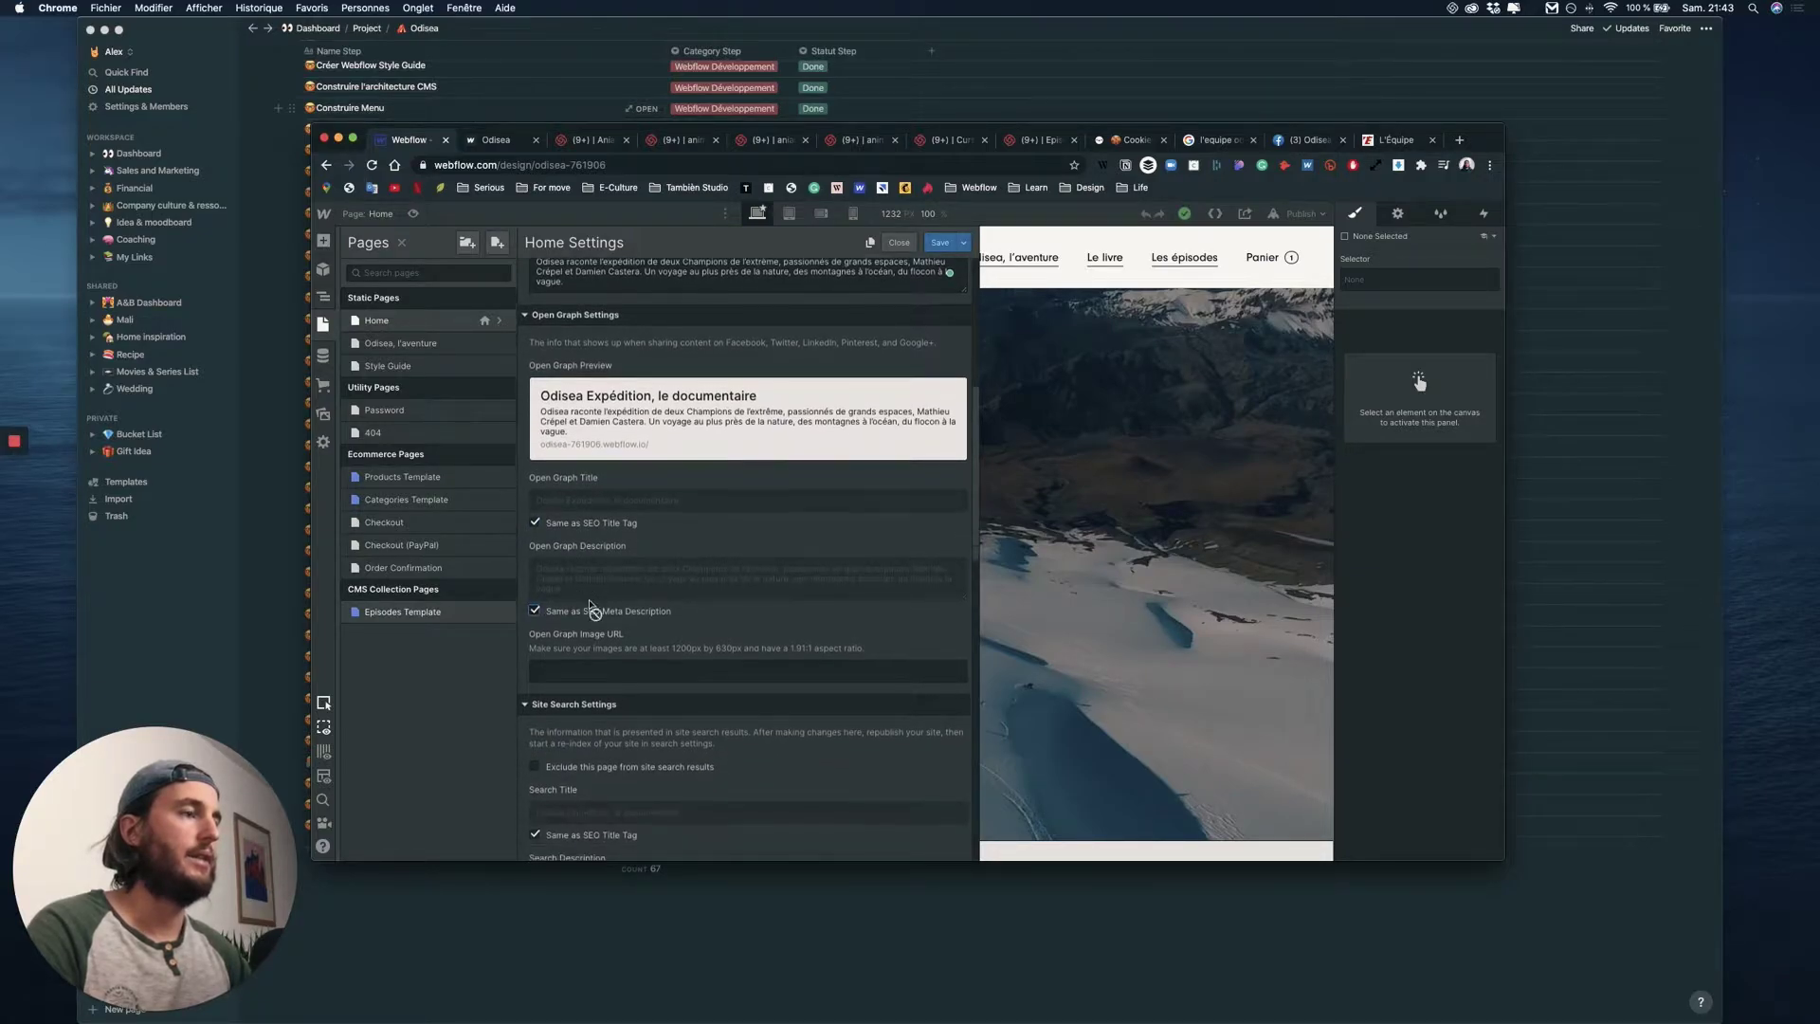
click(578, 664)
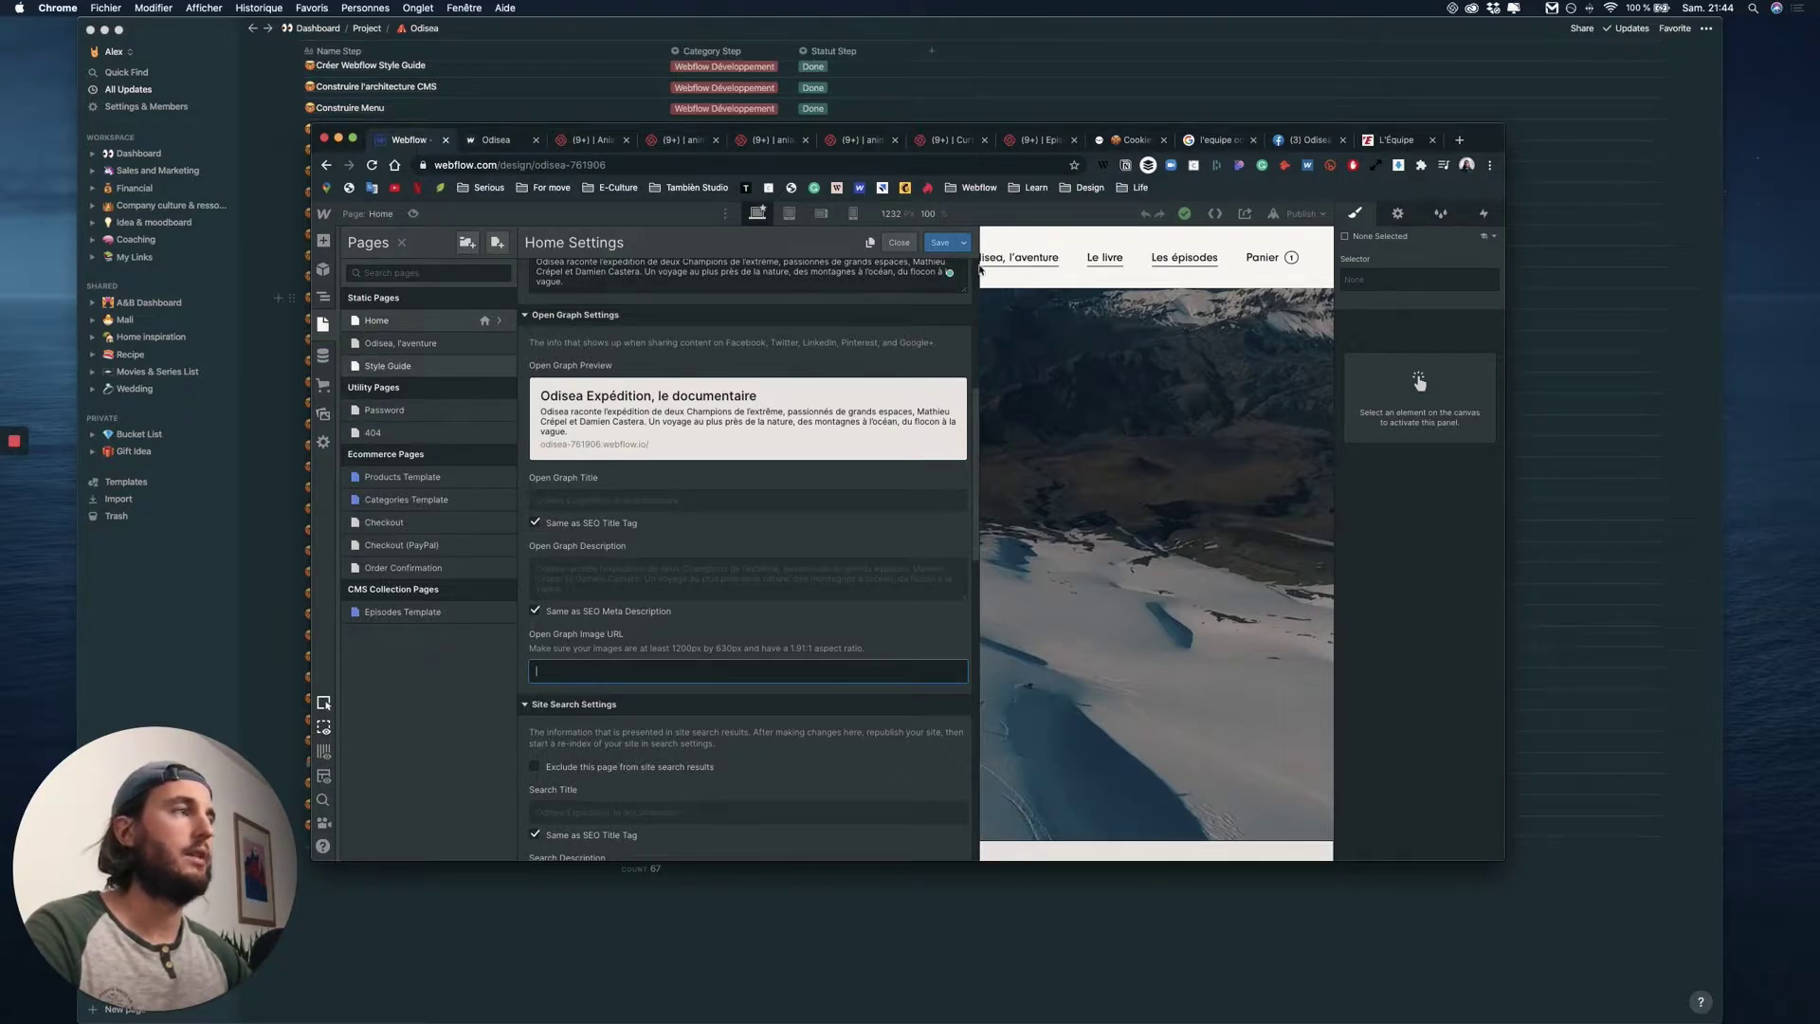
click(939, 241)
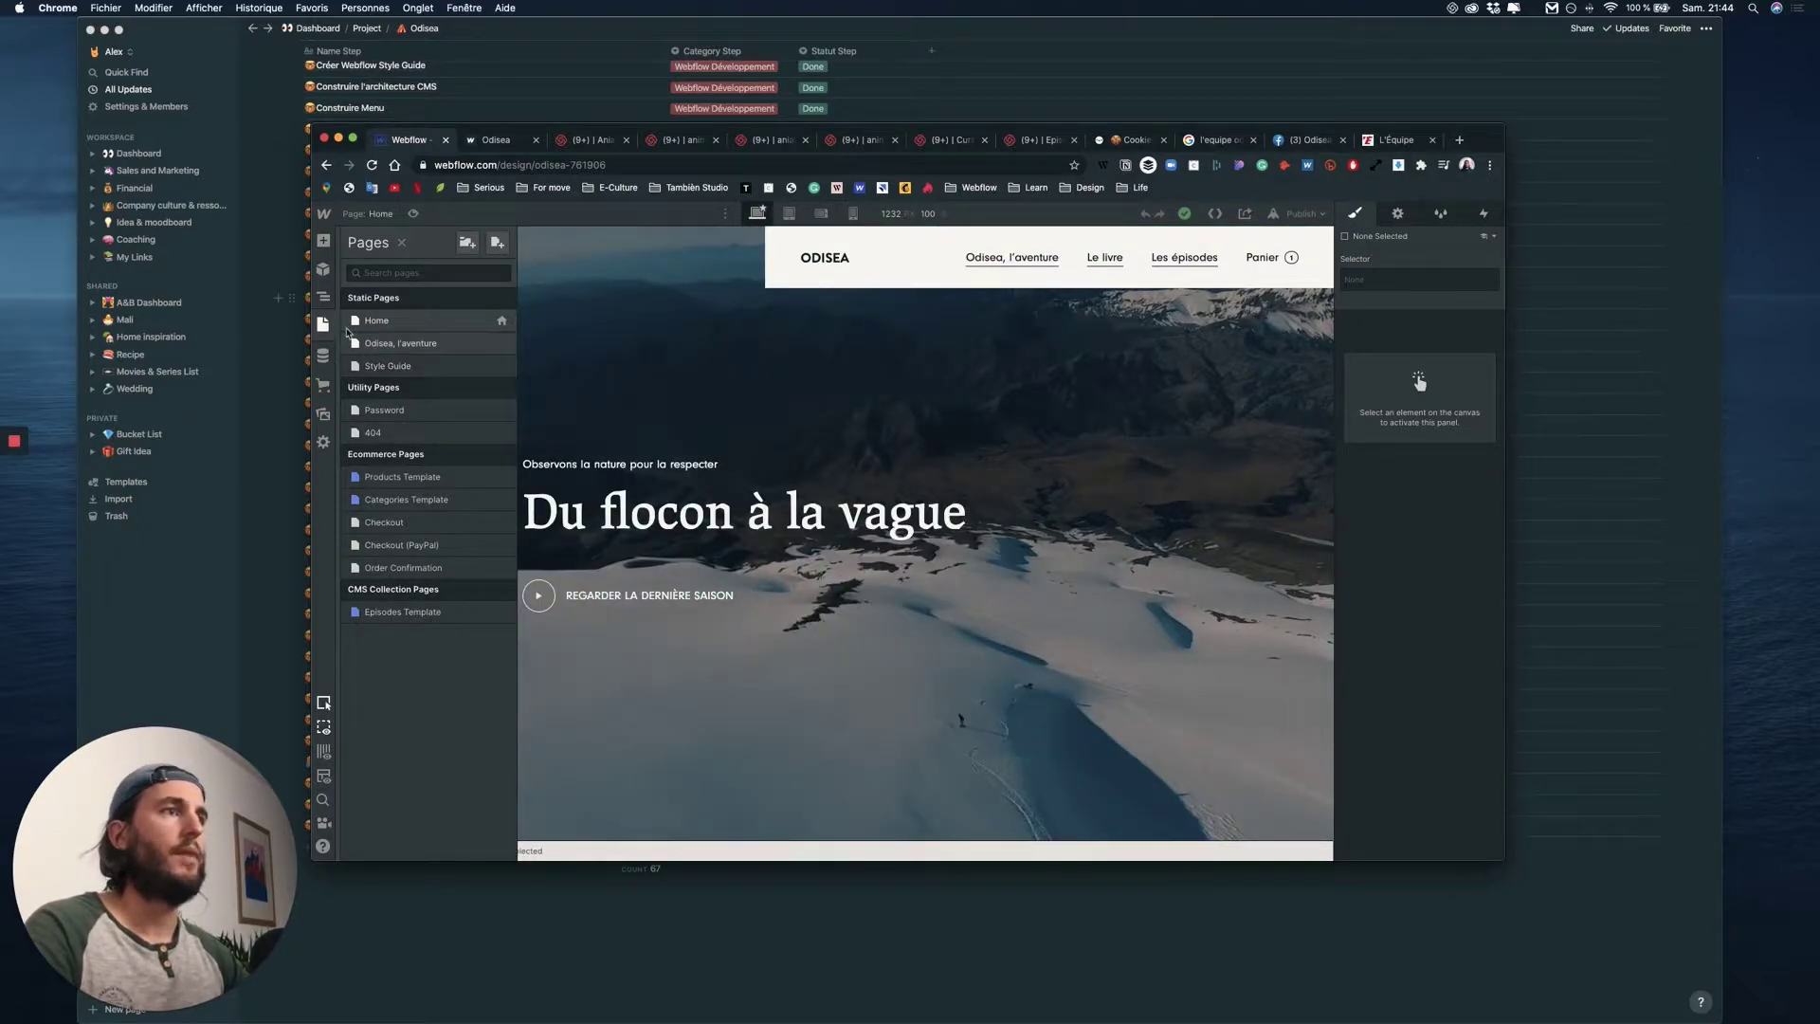
- Copy the link of the Odisea_banner.jpg image from the site's assets
click(323, 416)
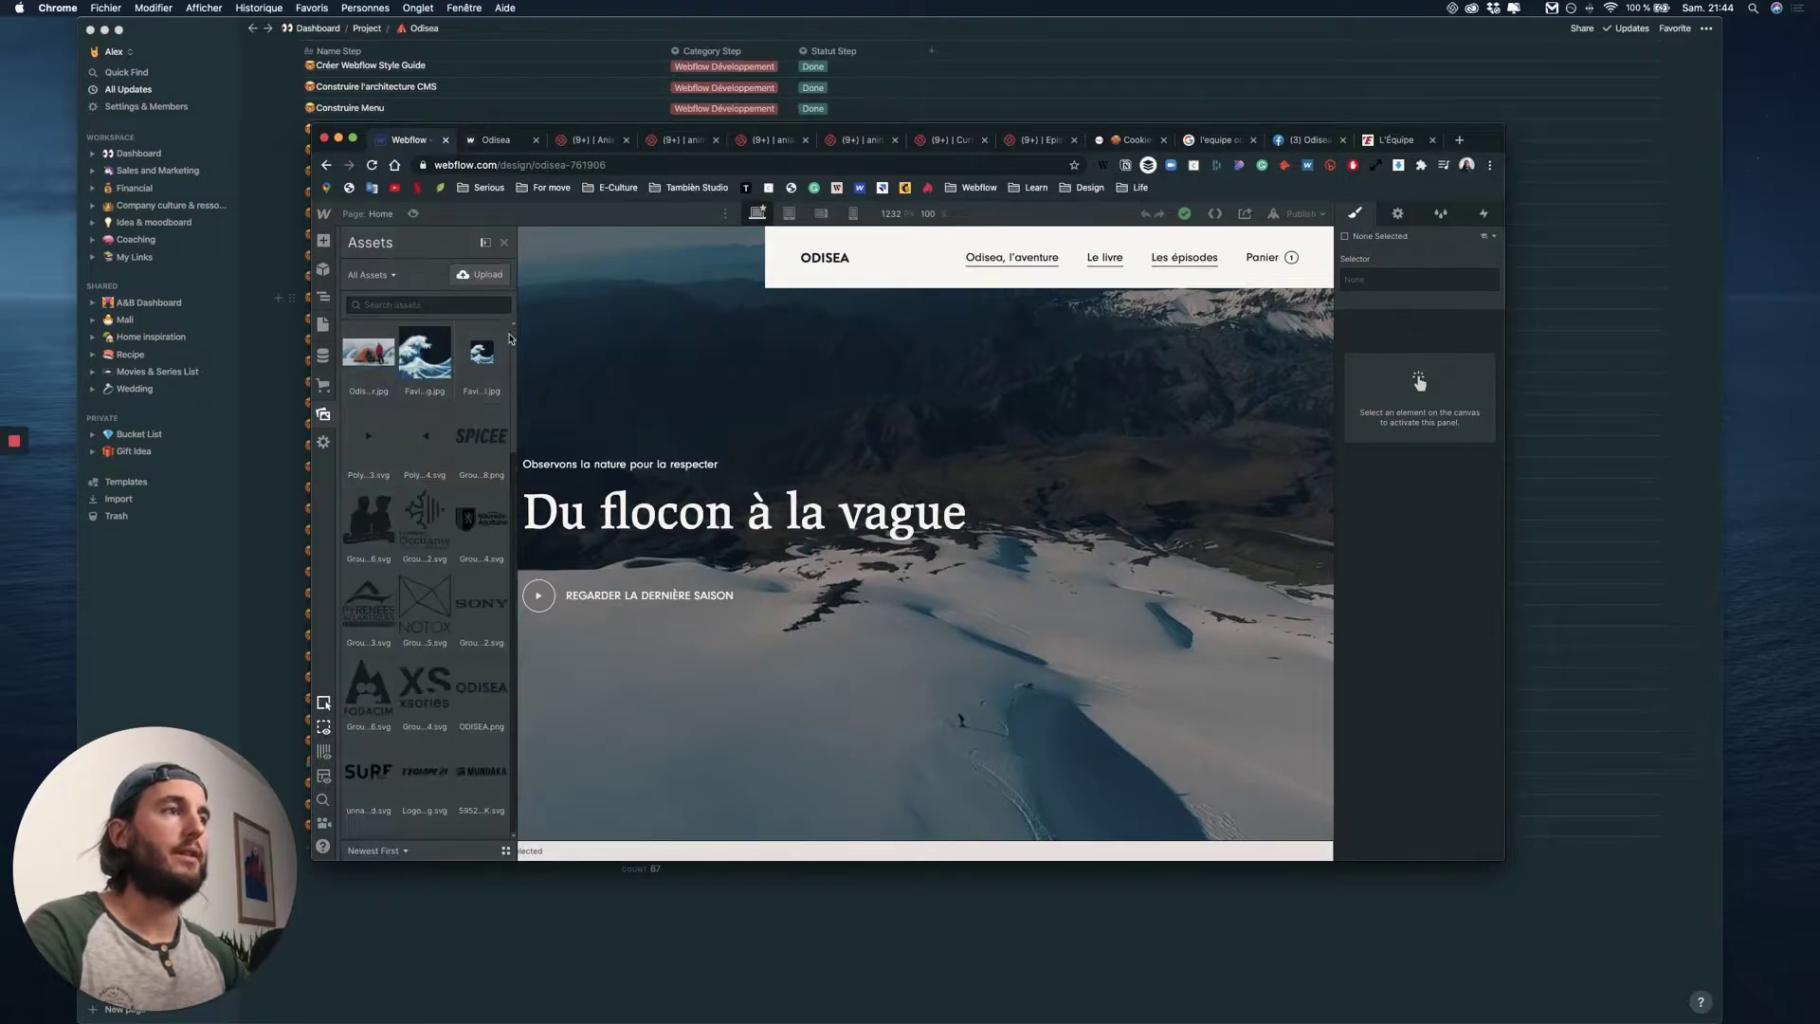
click(390, 329)
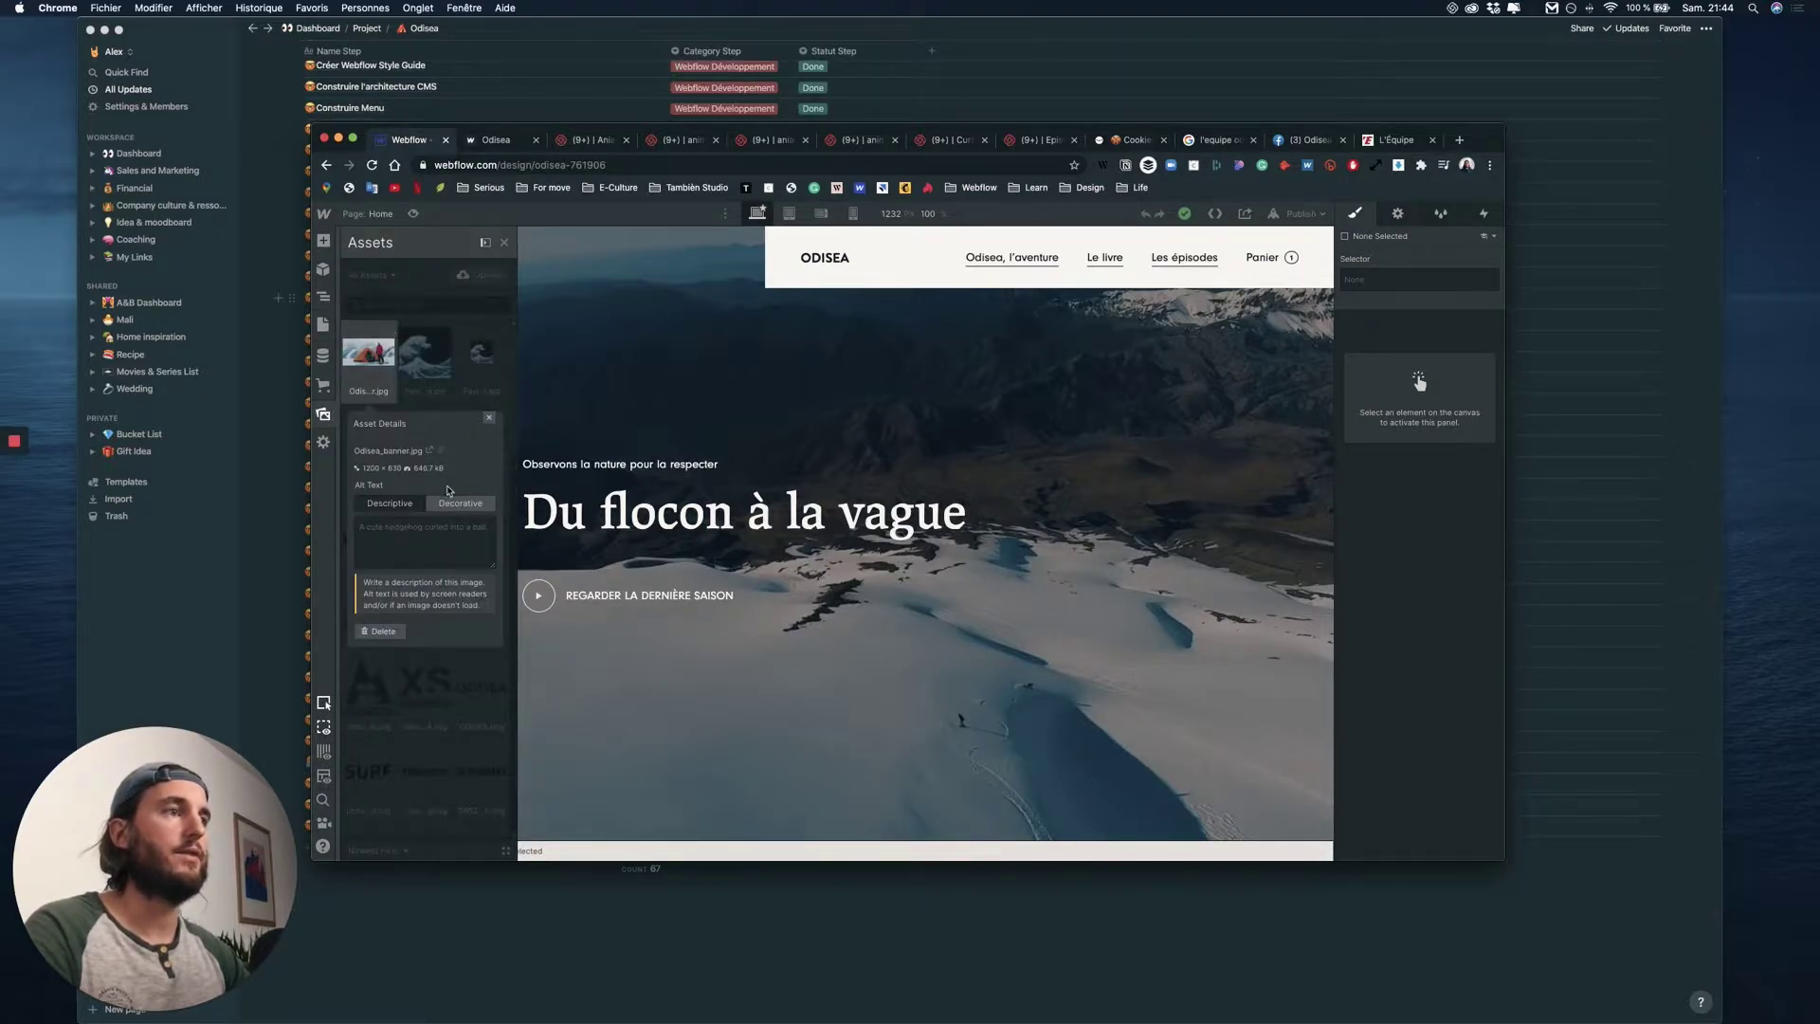
click(438, 451)
click(489, 417)
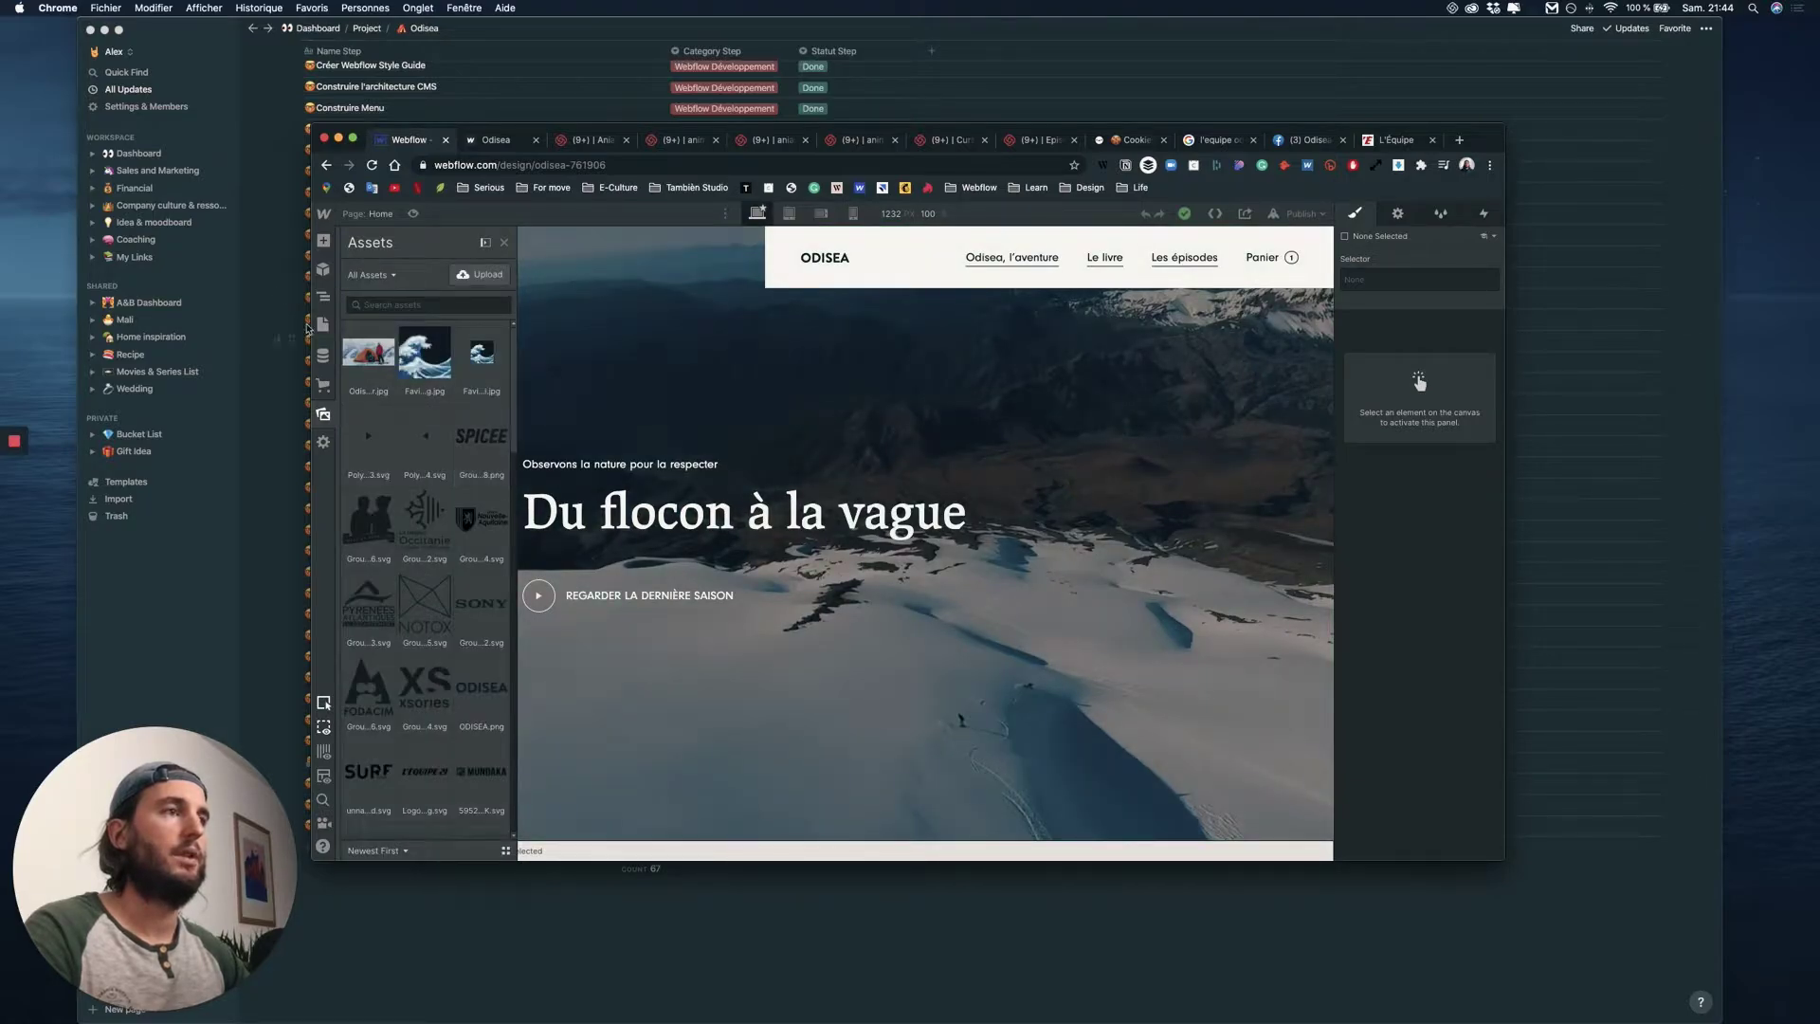
- Reopen the Home page's settings and paste the Odisea_banner.jpg link as the Open Graph image URL
click(323, 325)
click(500, 321)
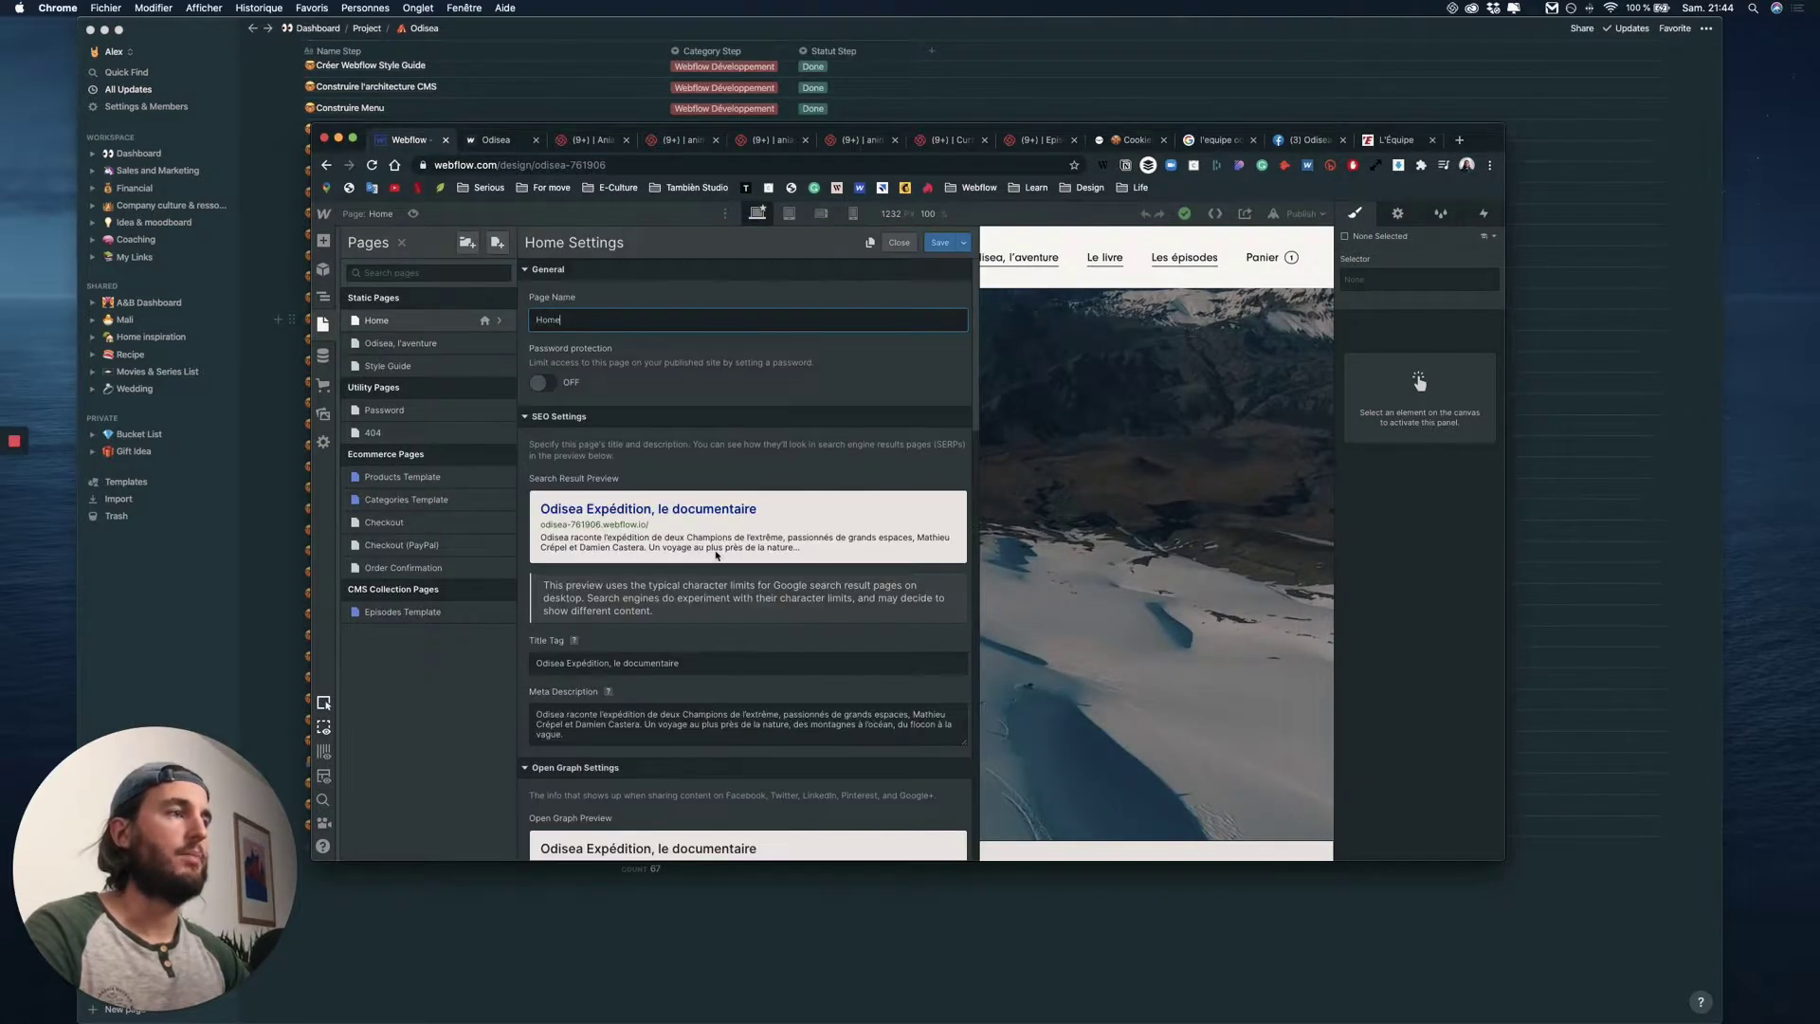
scroll(681, 701, down, 5)
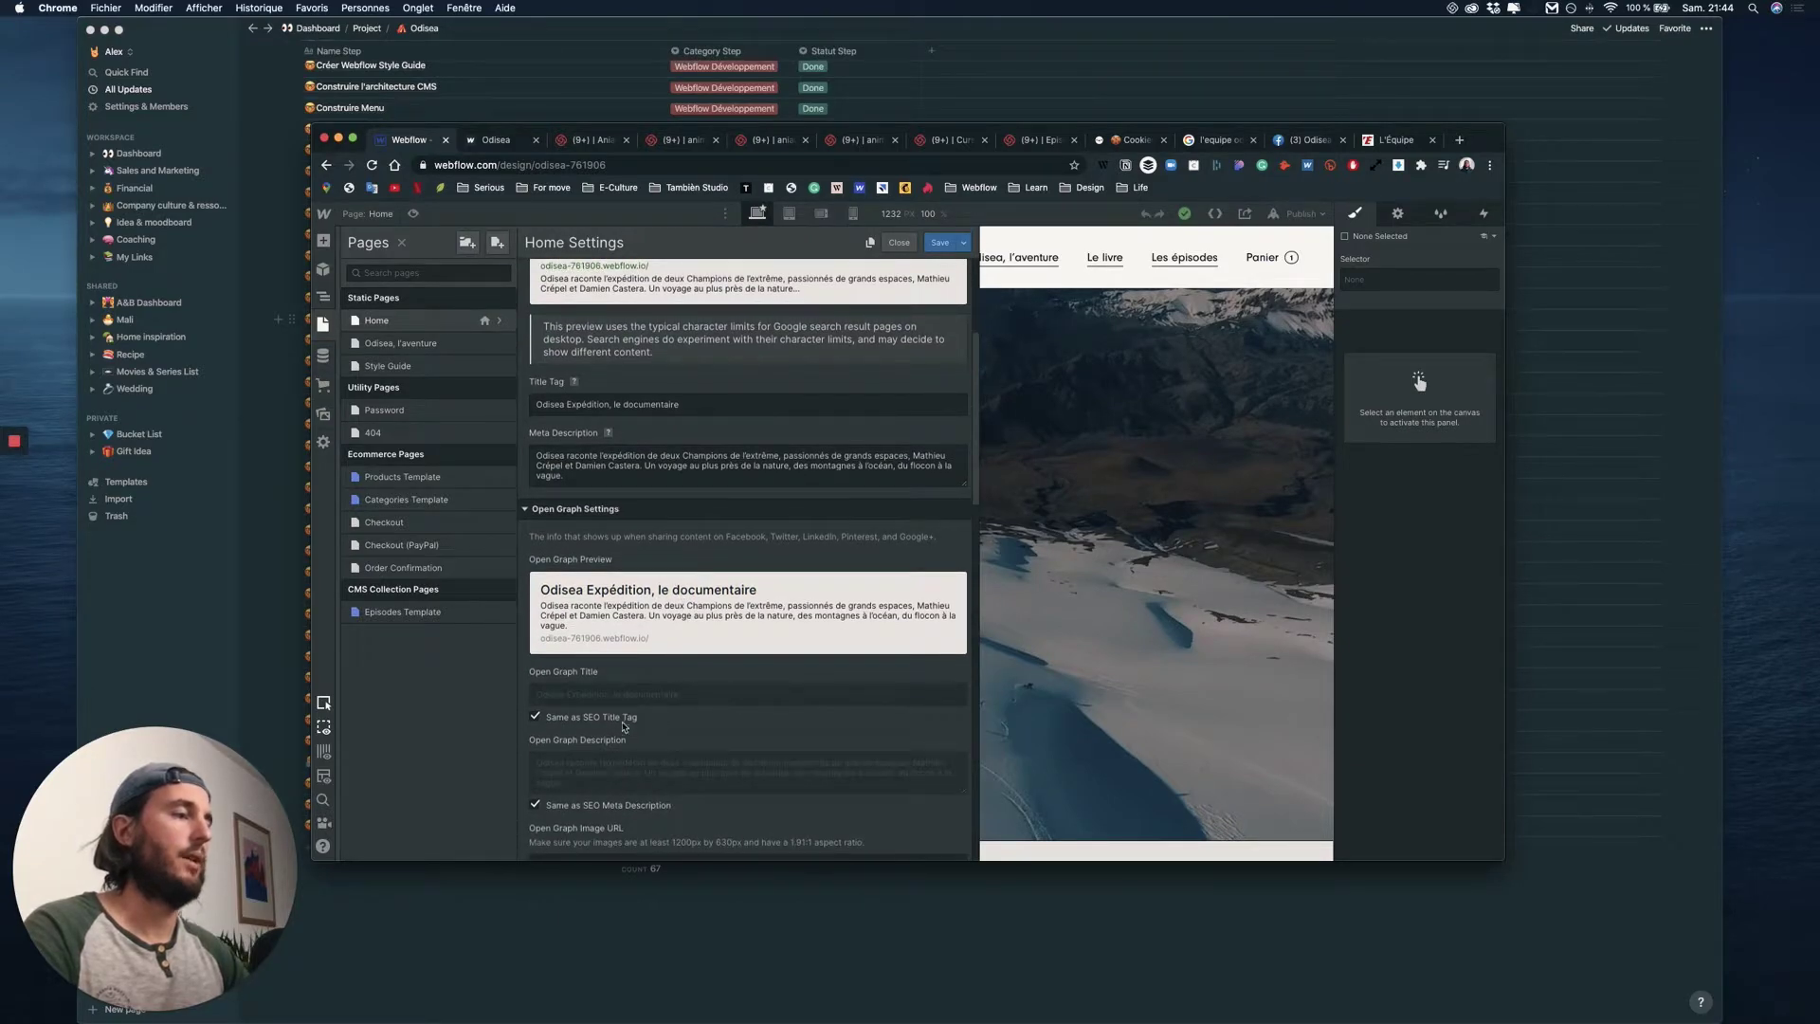
scroll(626, 730, down, 3)
click(630, 720)
key(super+v)
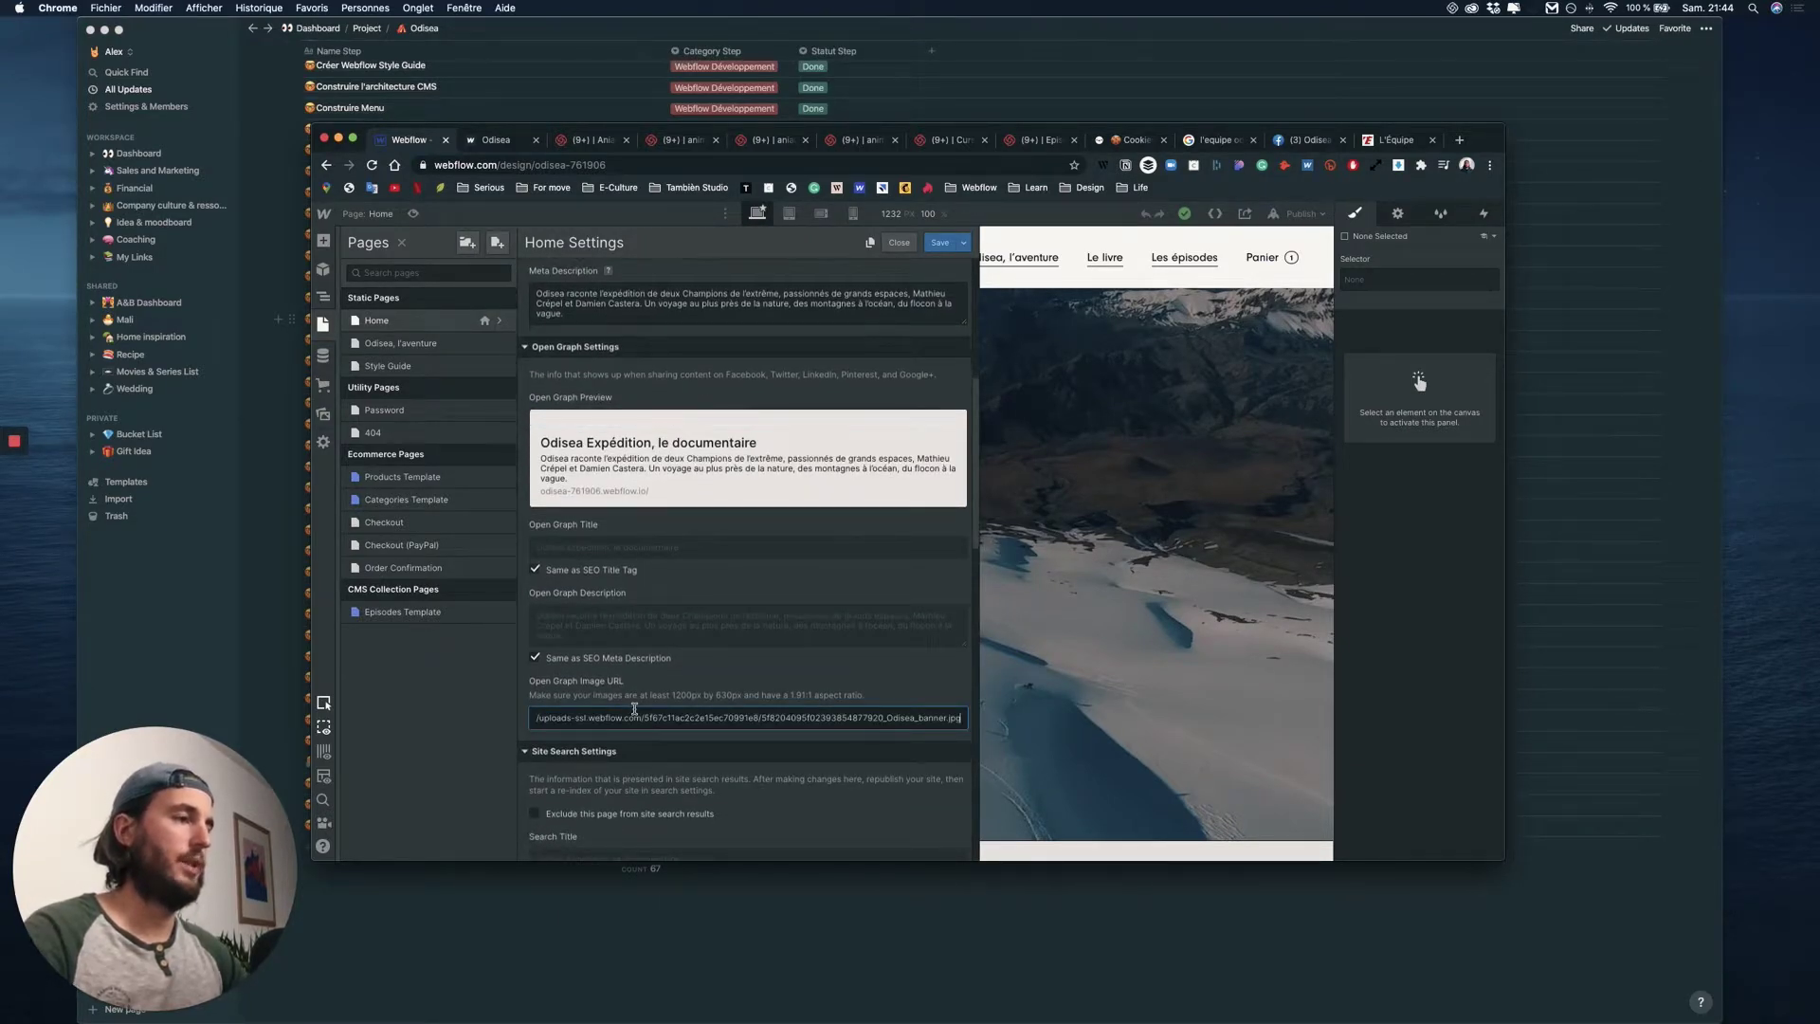
scroll(689, 697, down, 1)
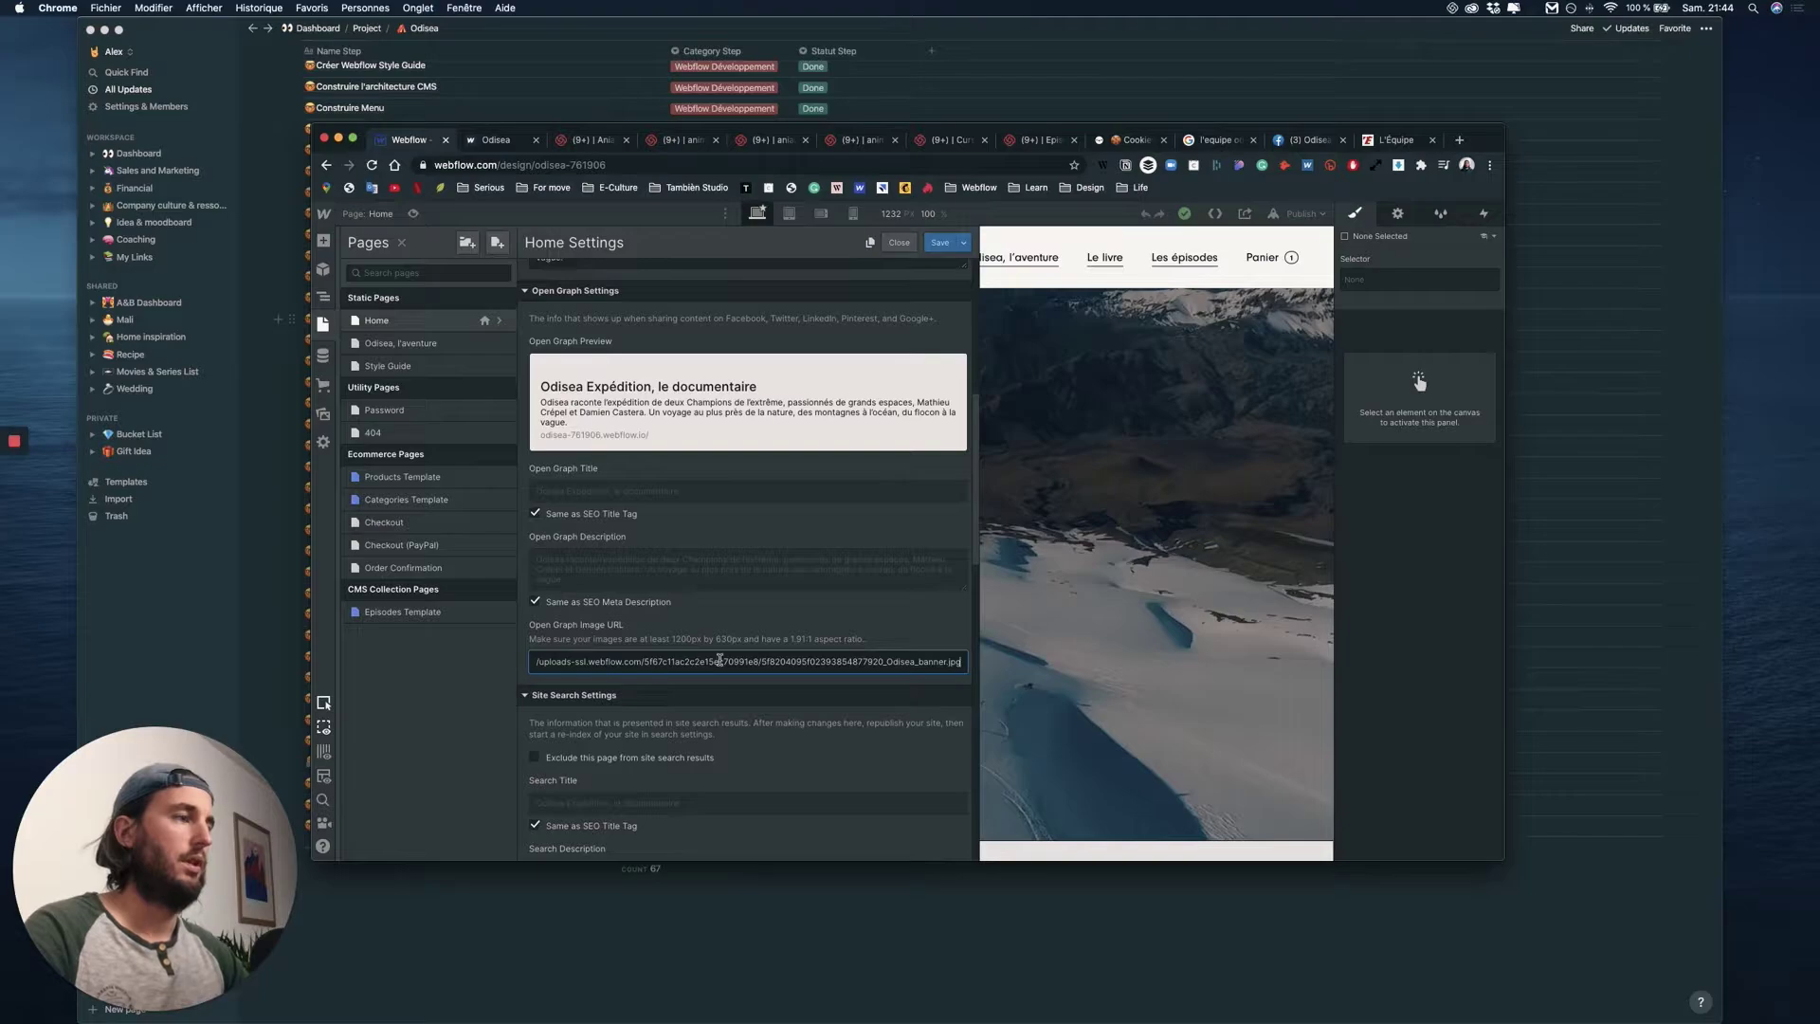
scroll(682, 664, down, 4)
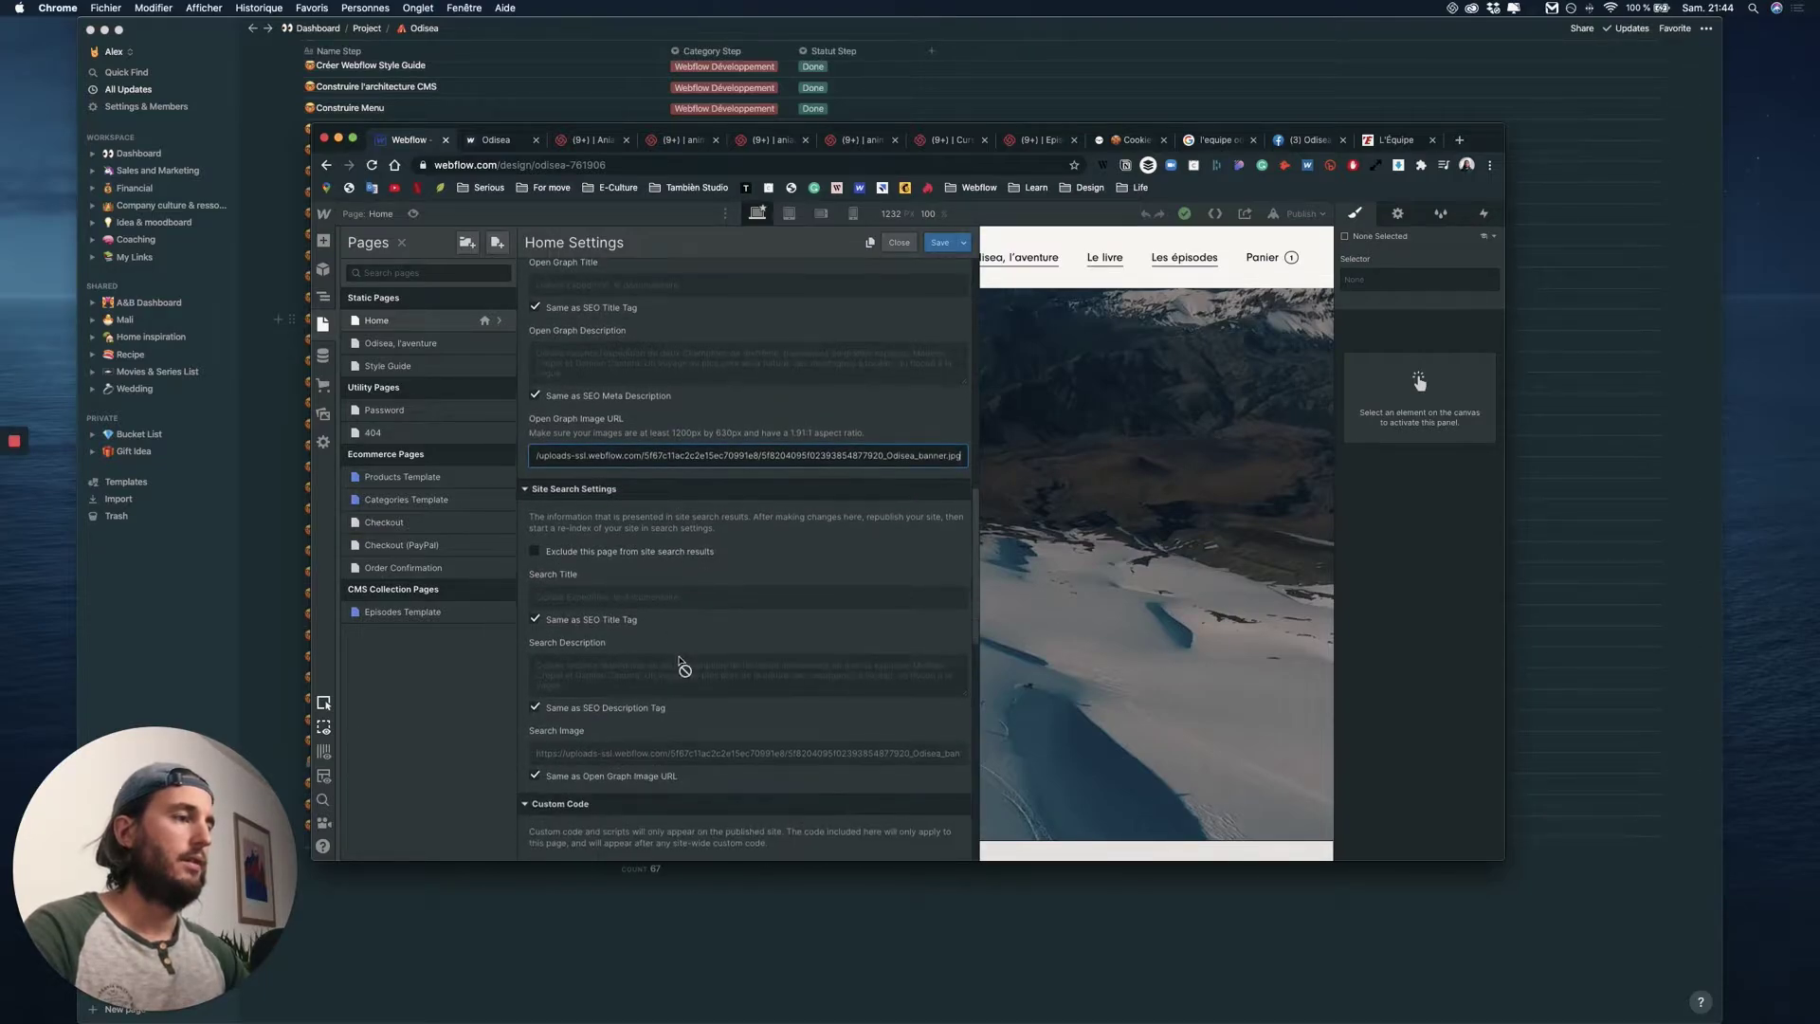
- Review the Home page's Open Graph preview and site search settings, and leave the page's settings
scroll(678, 666, down, 5)
scroll(679, 661, up, 5)
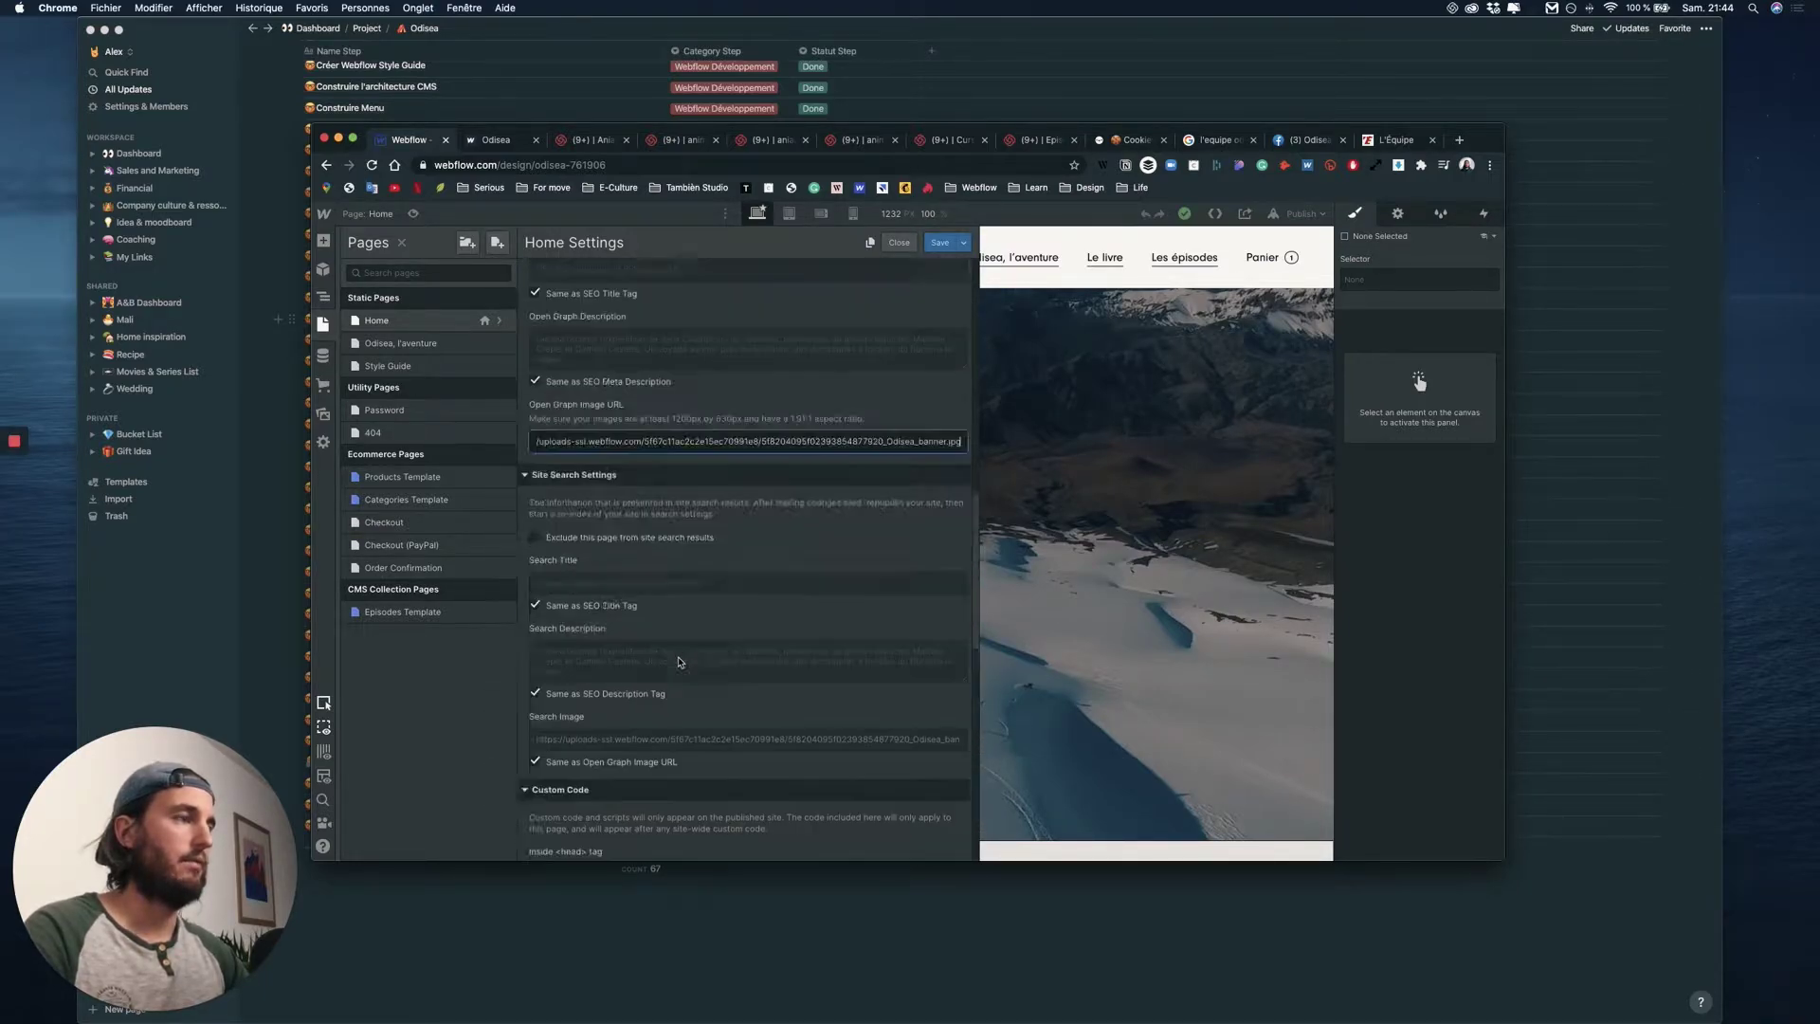
scroll(679, 660, up, 12)
scroll(702, 701, down, 2)
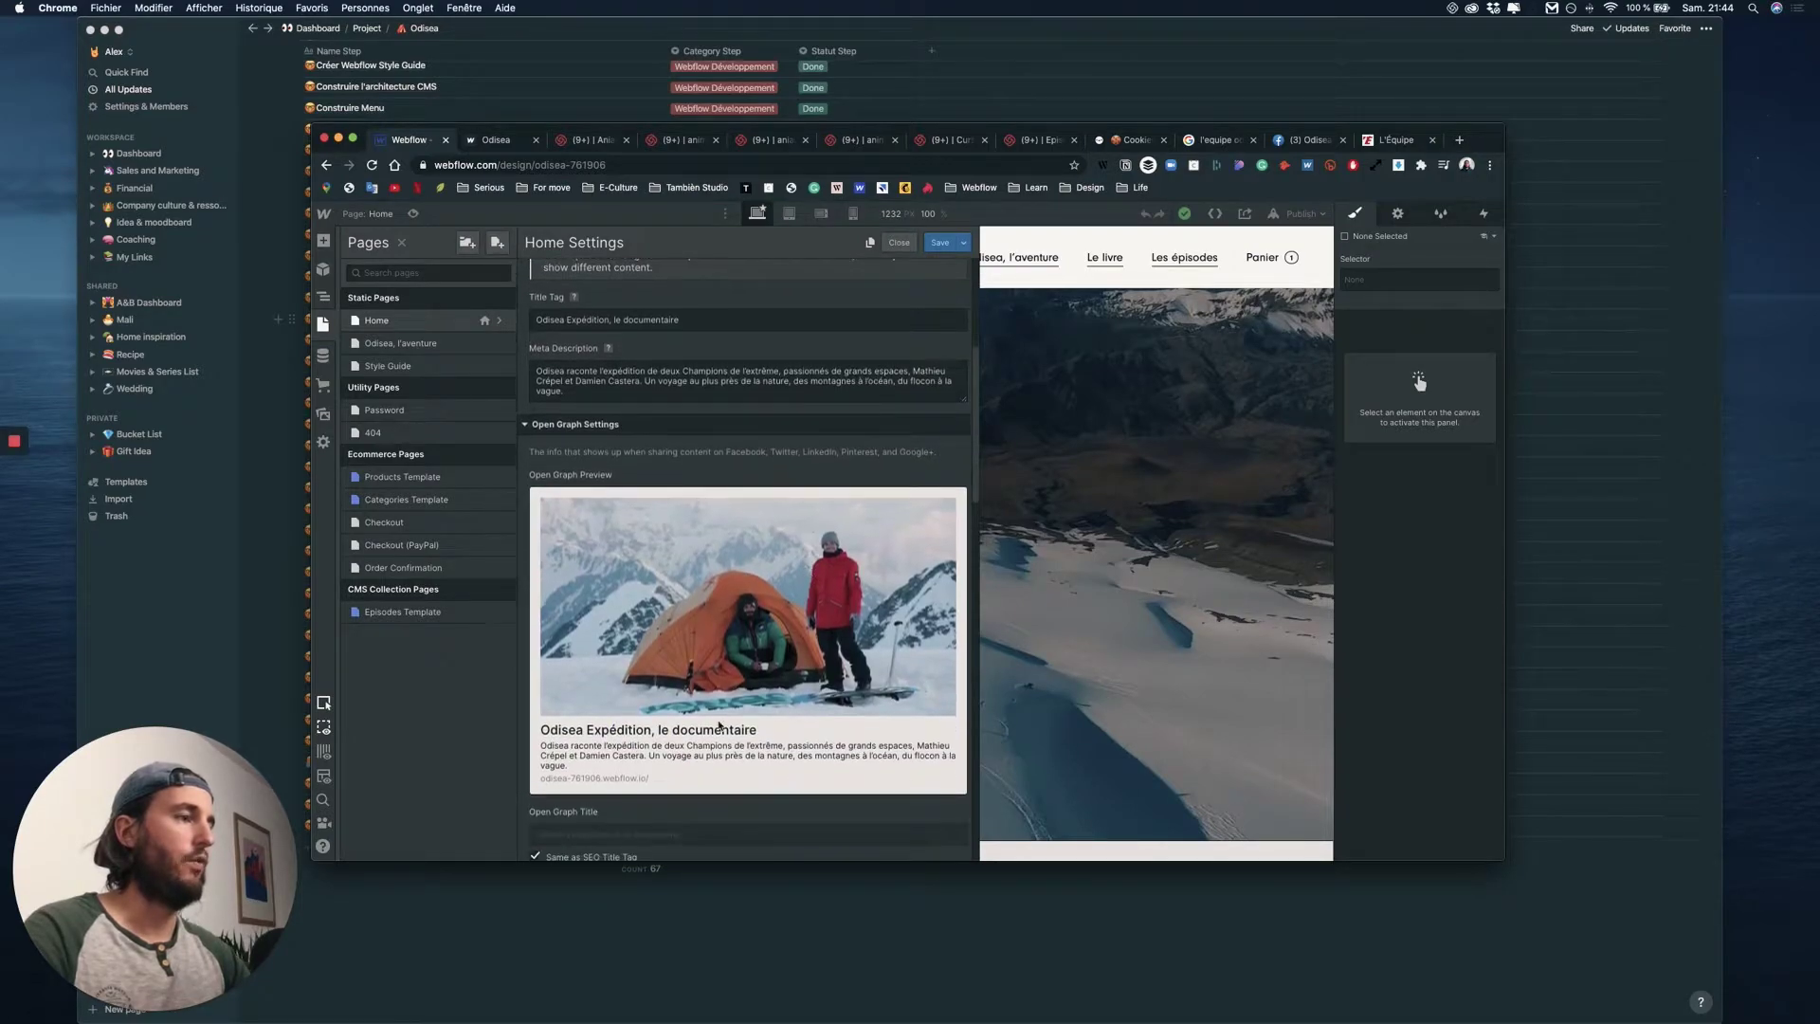
scroll(622, 760, down, 2)
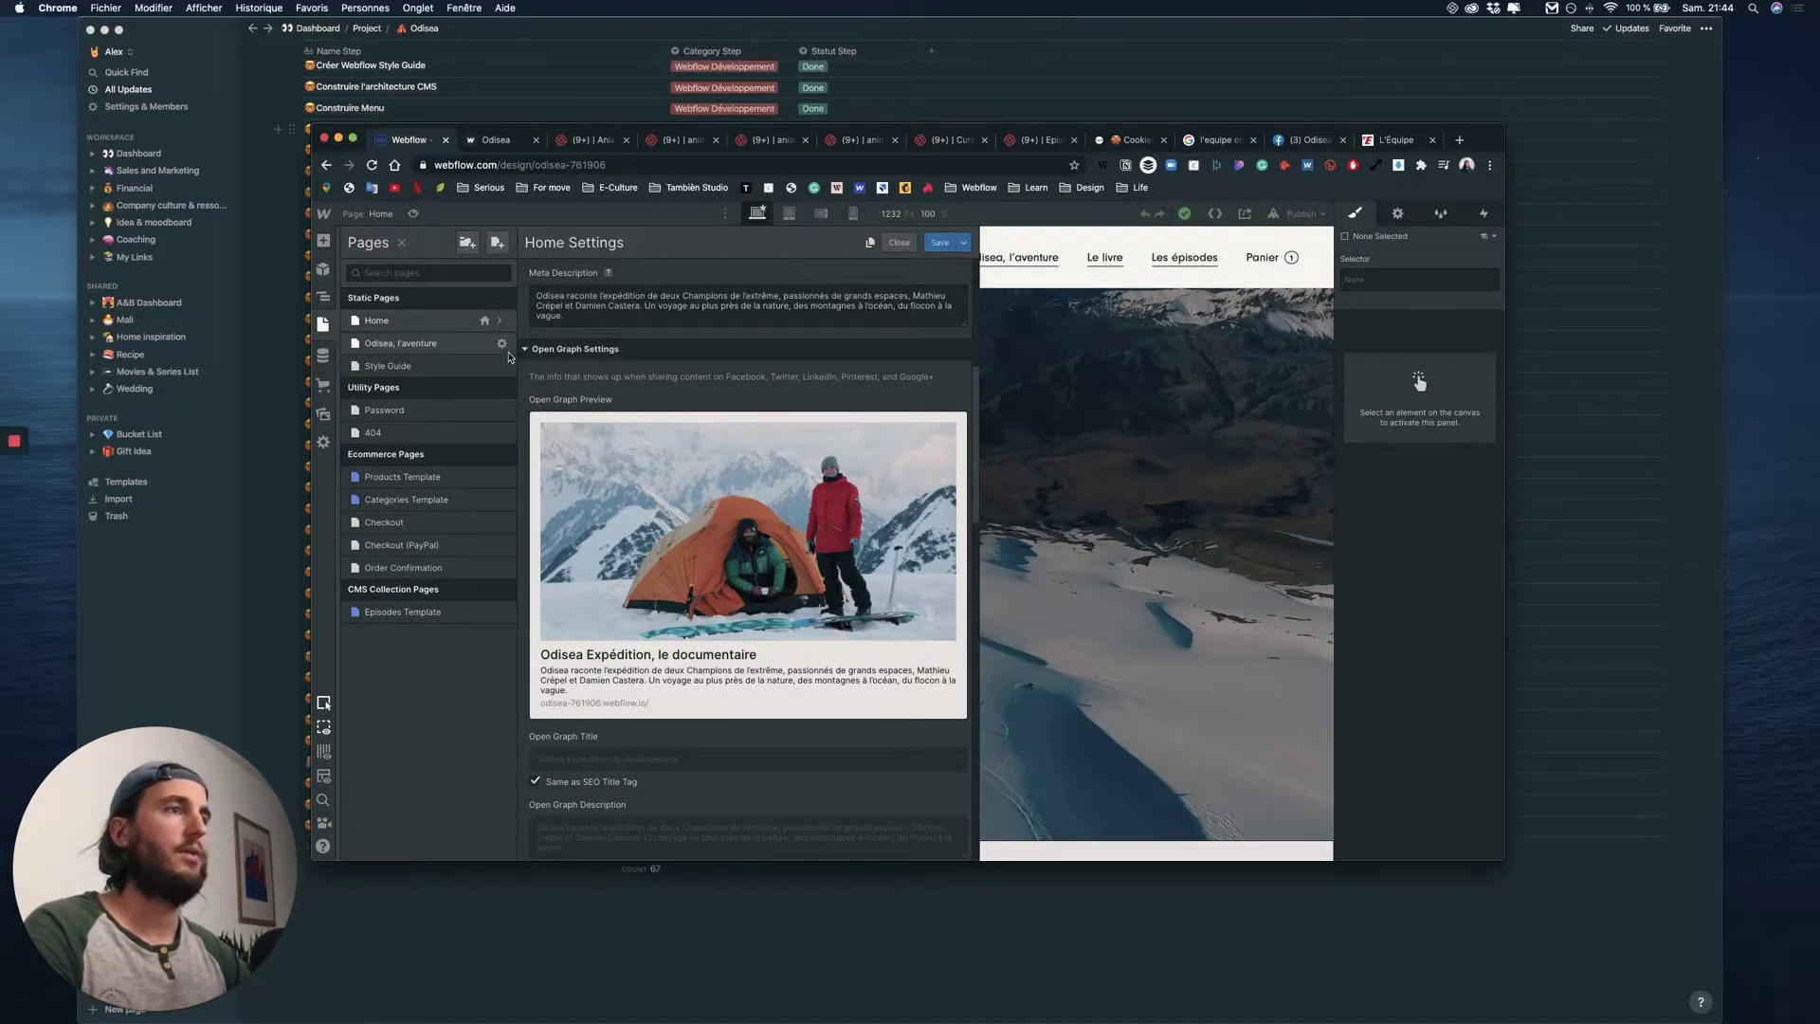
click(517, 351)
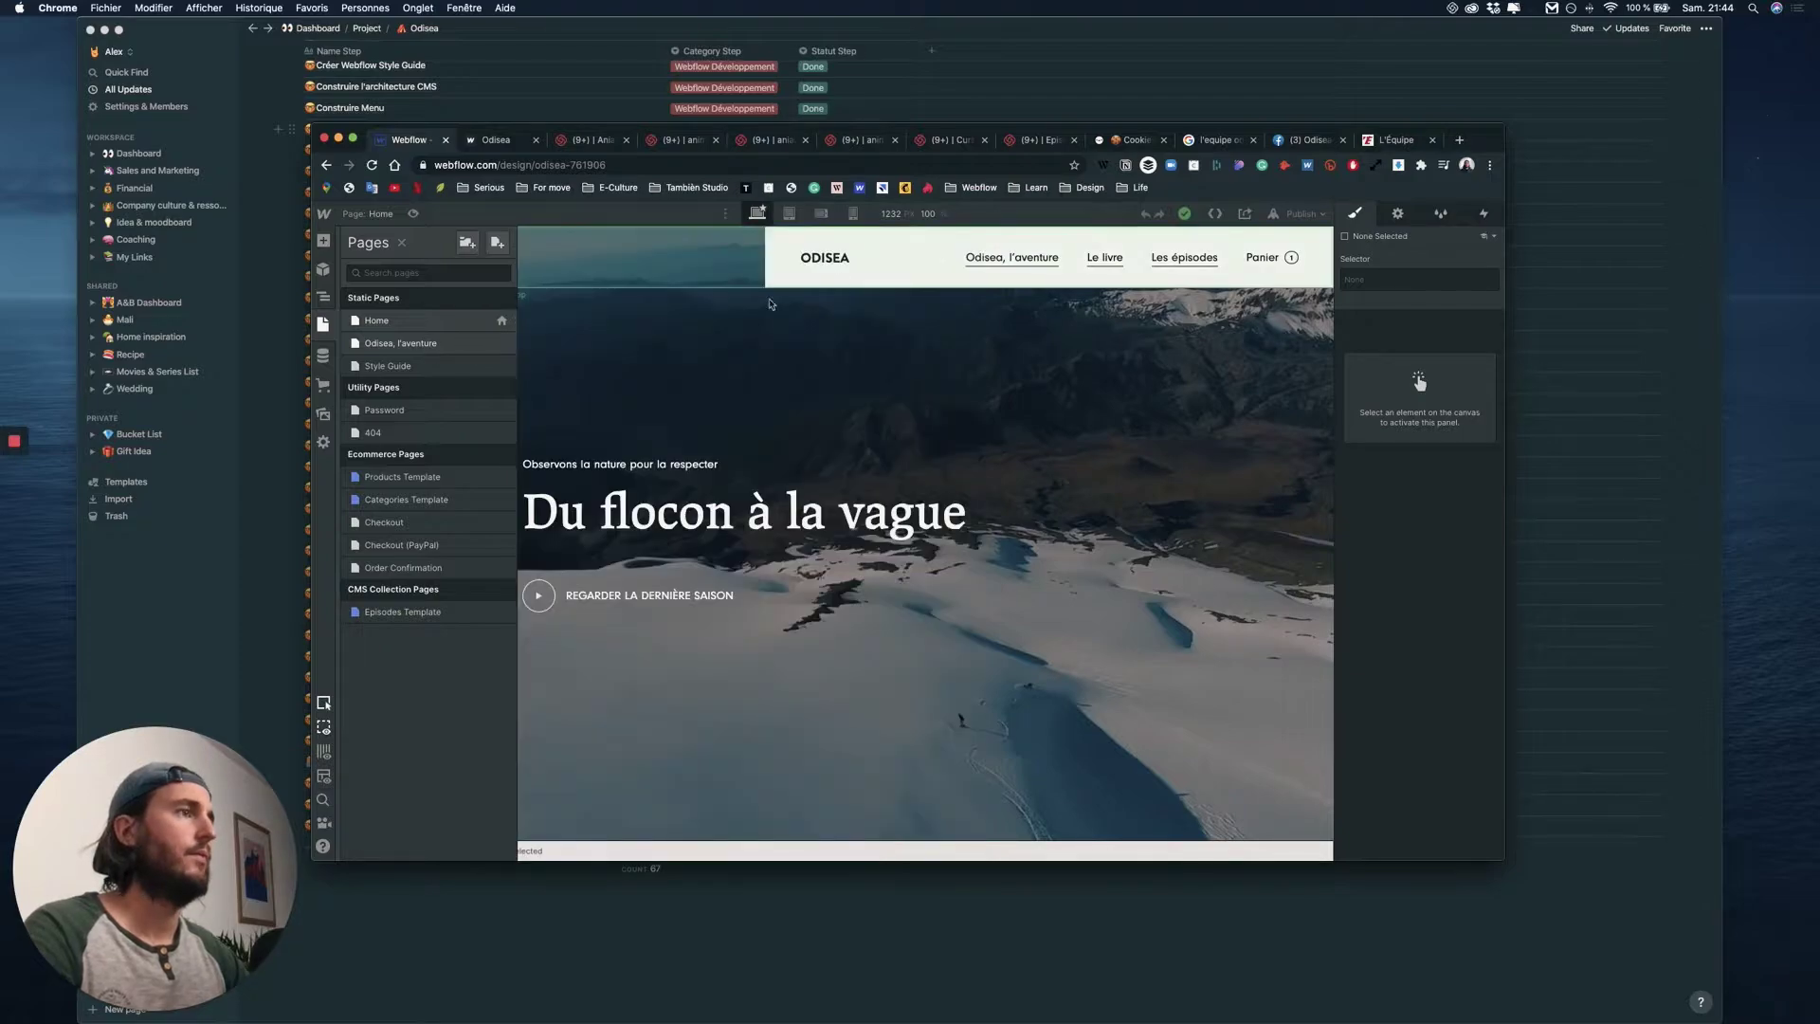
- Paste the Odisea_banner.jpg link as the Open Graph image URL of the "Odisea, l'aventure" page and save its settings
click(501, 343)
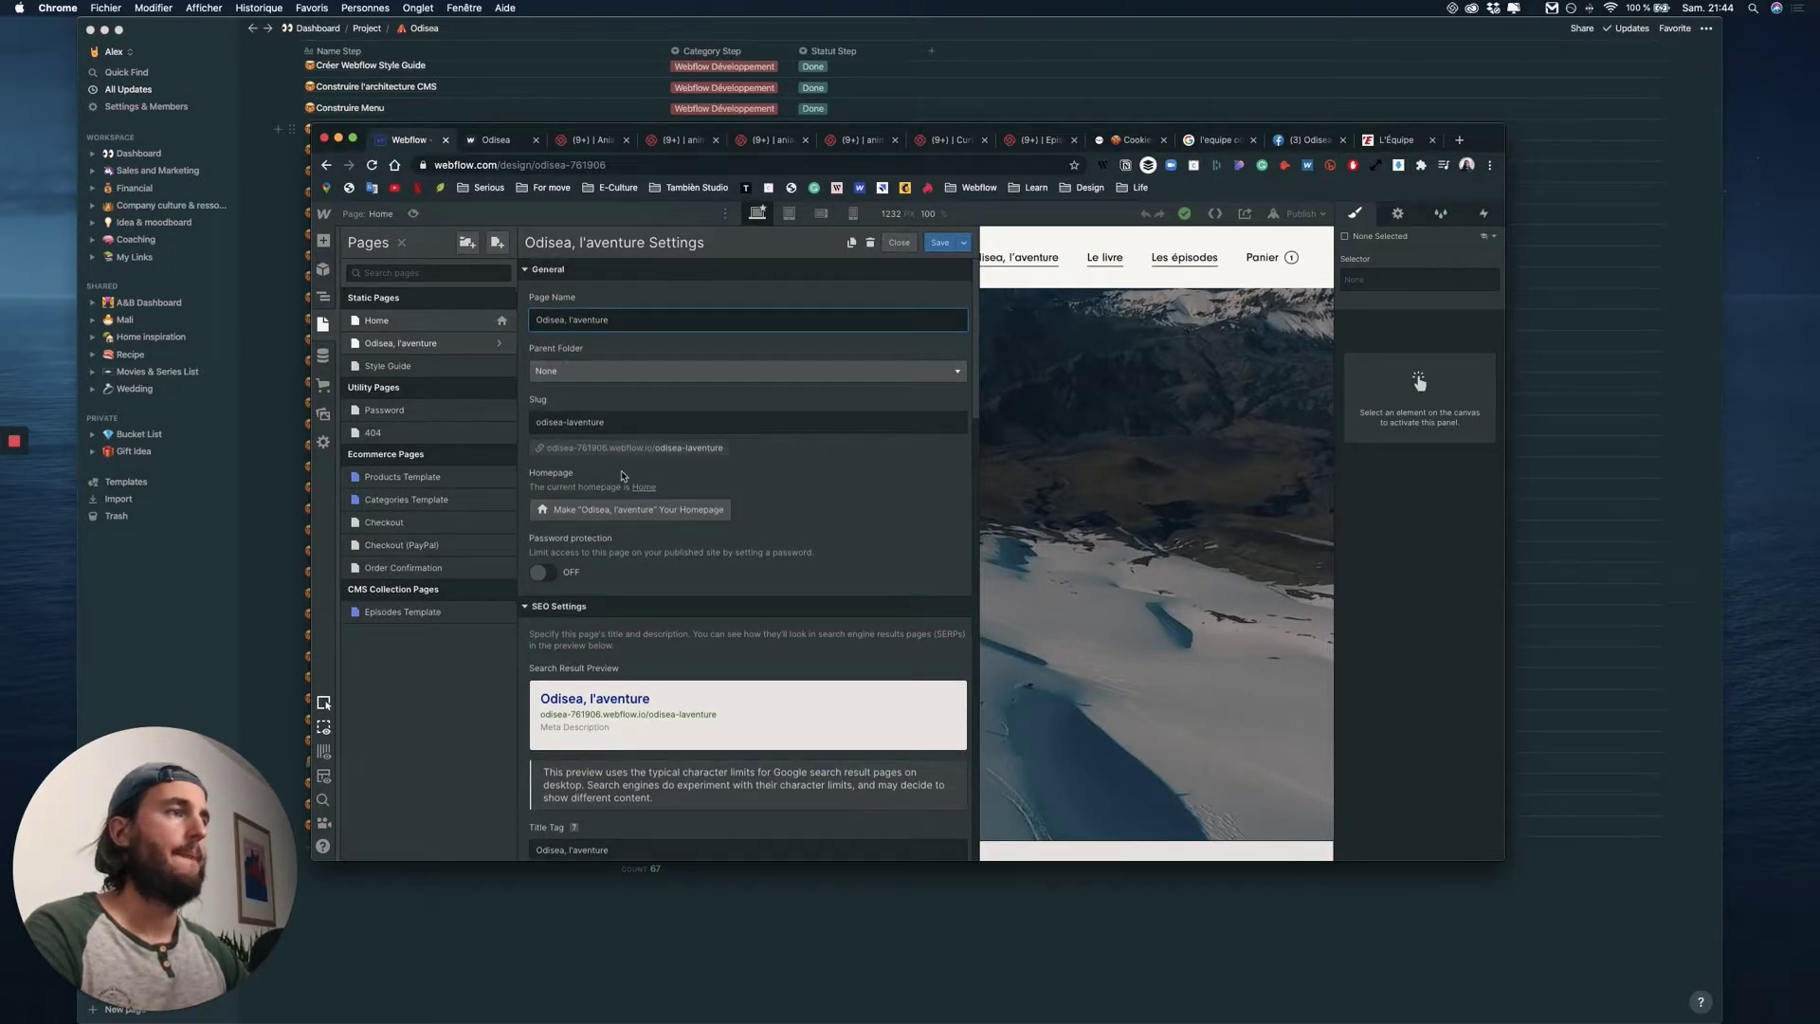
scroll(626, 683, down, 1)
scroll(644, 611, down, 3)
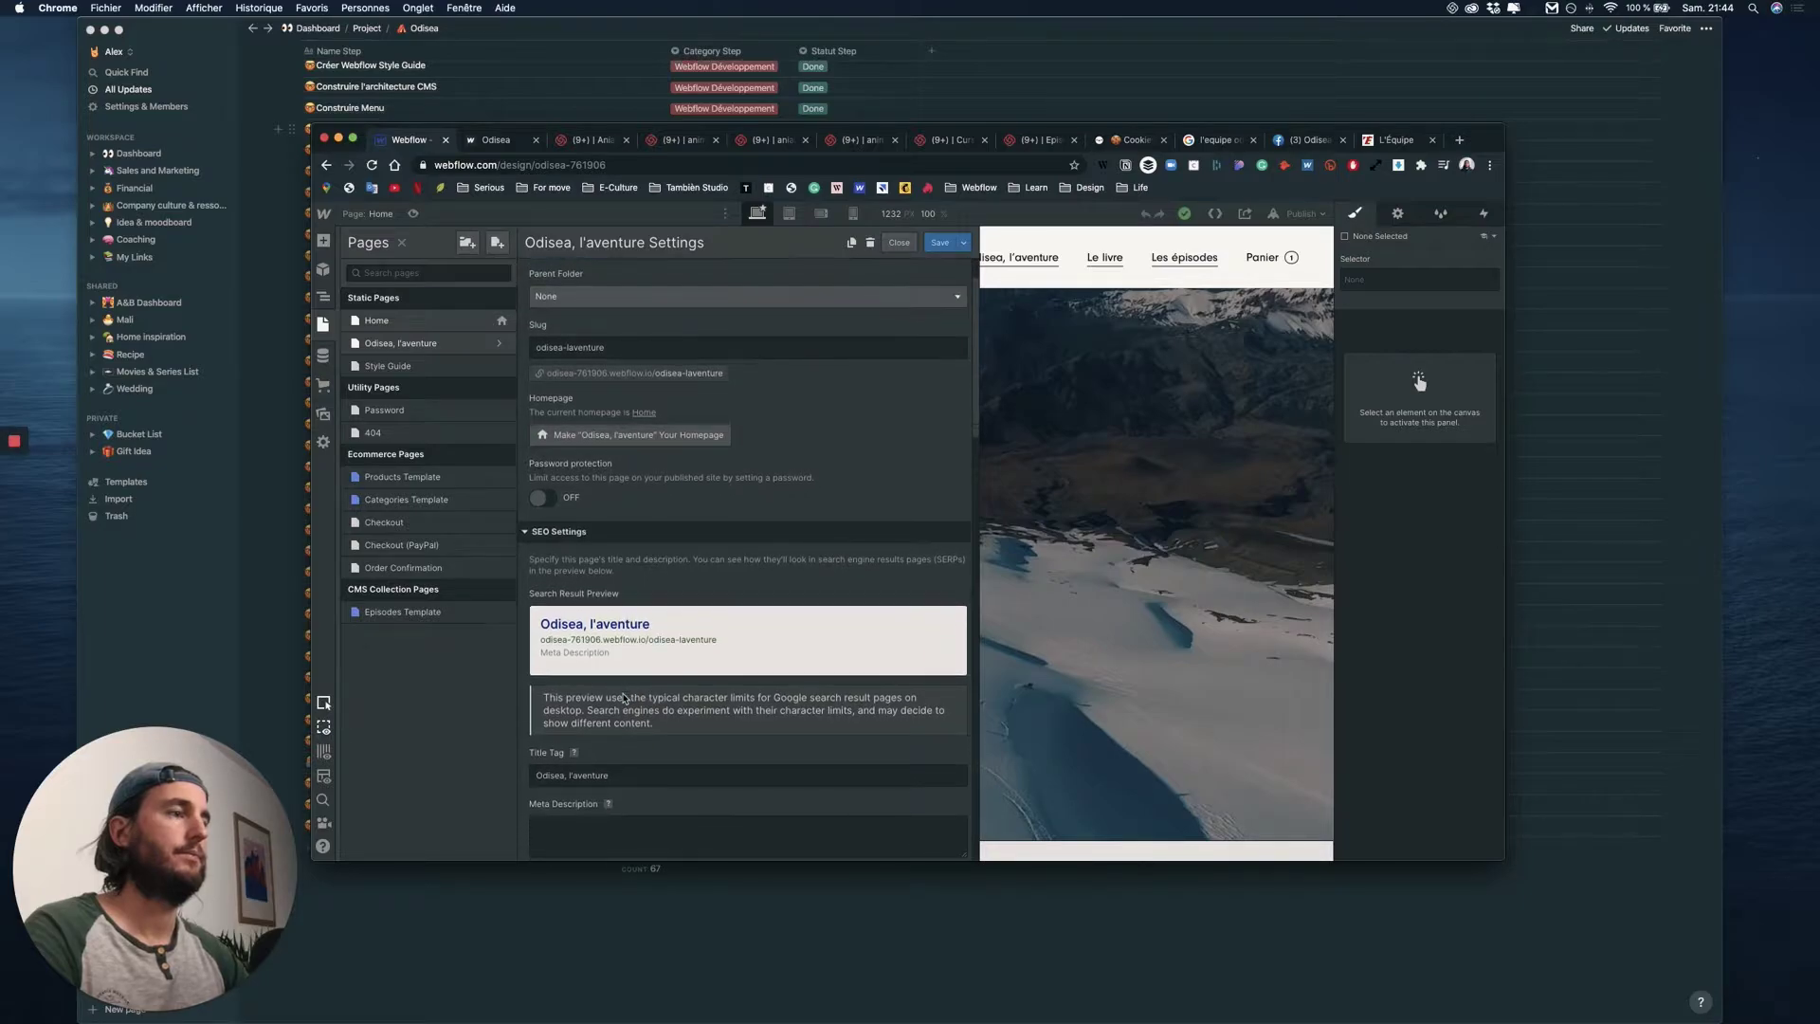
scroll(632, 709, down, 1)
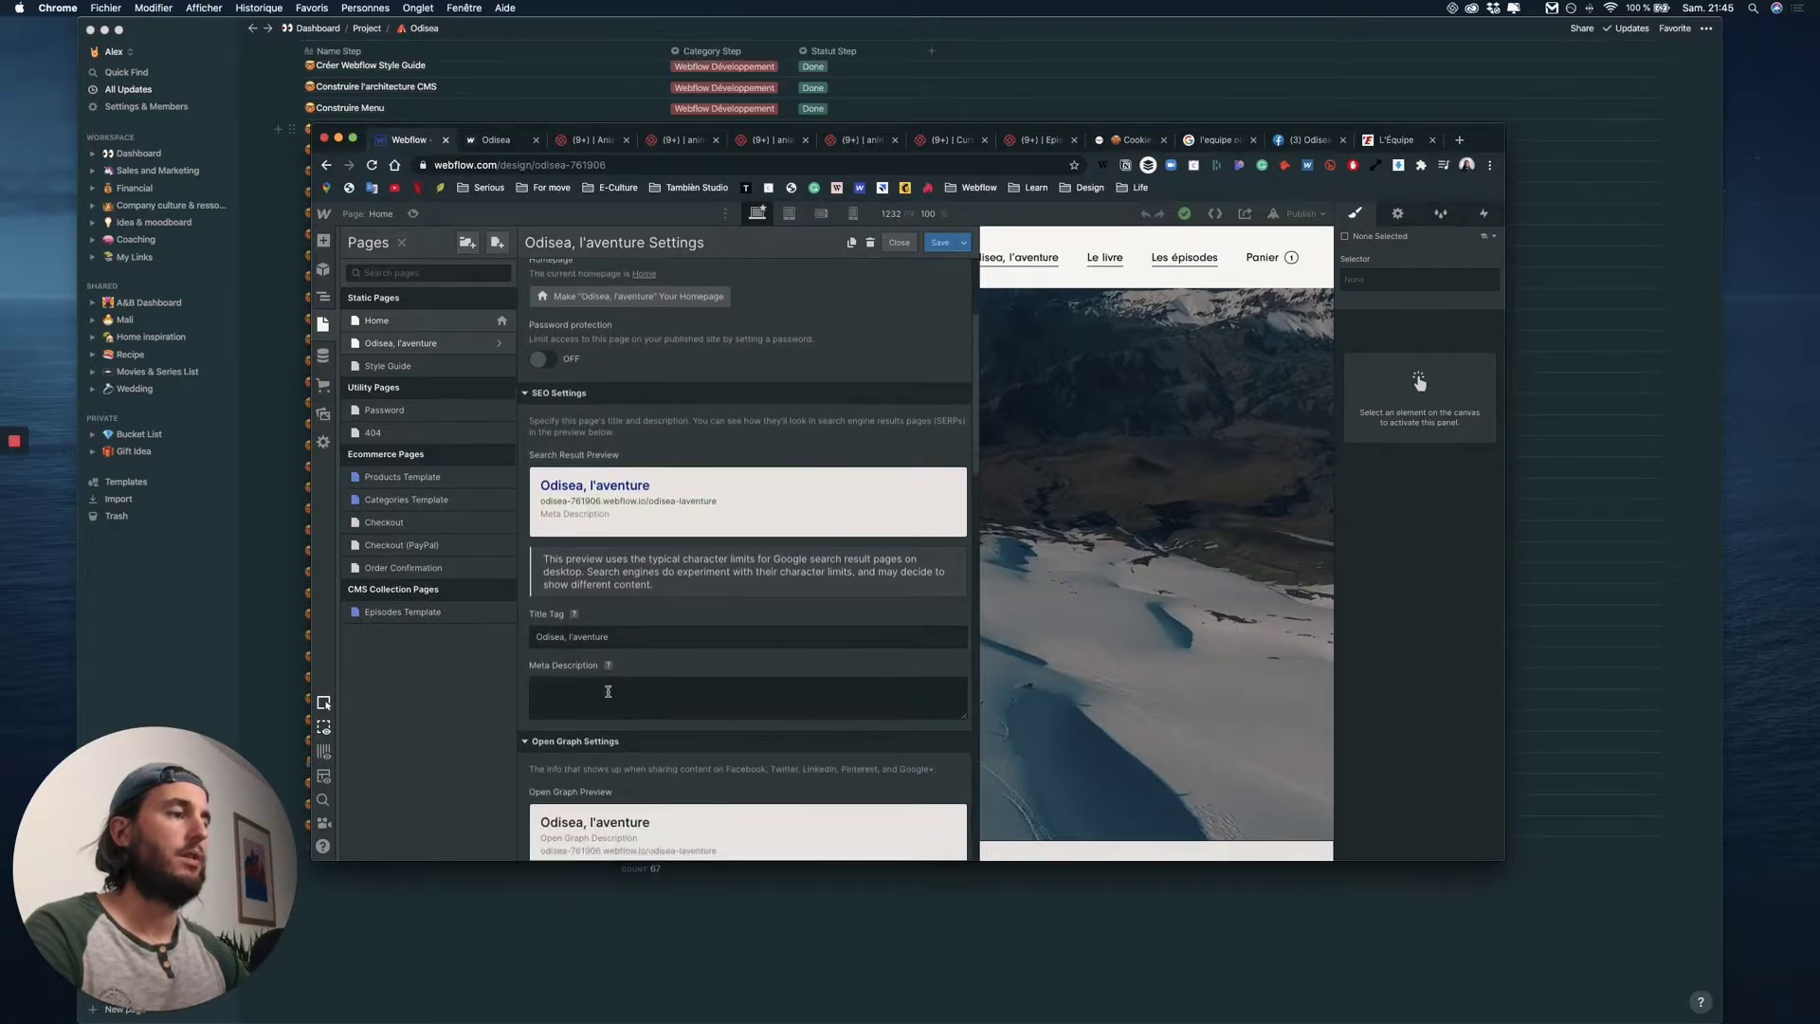
click(625, 707)
scroll(624, 705, down, 4)
scroll(621, 704, down, 3)
click(609, 690)
key(ctrl+v)
scroll(660, 676, up, 5)
scroll(659, 676, up, 1)
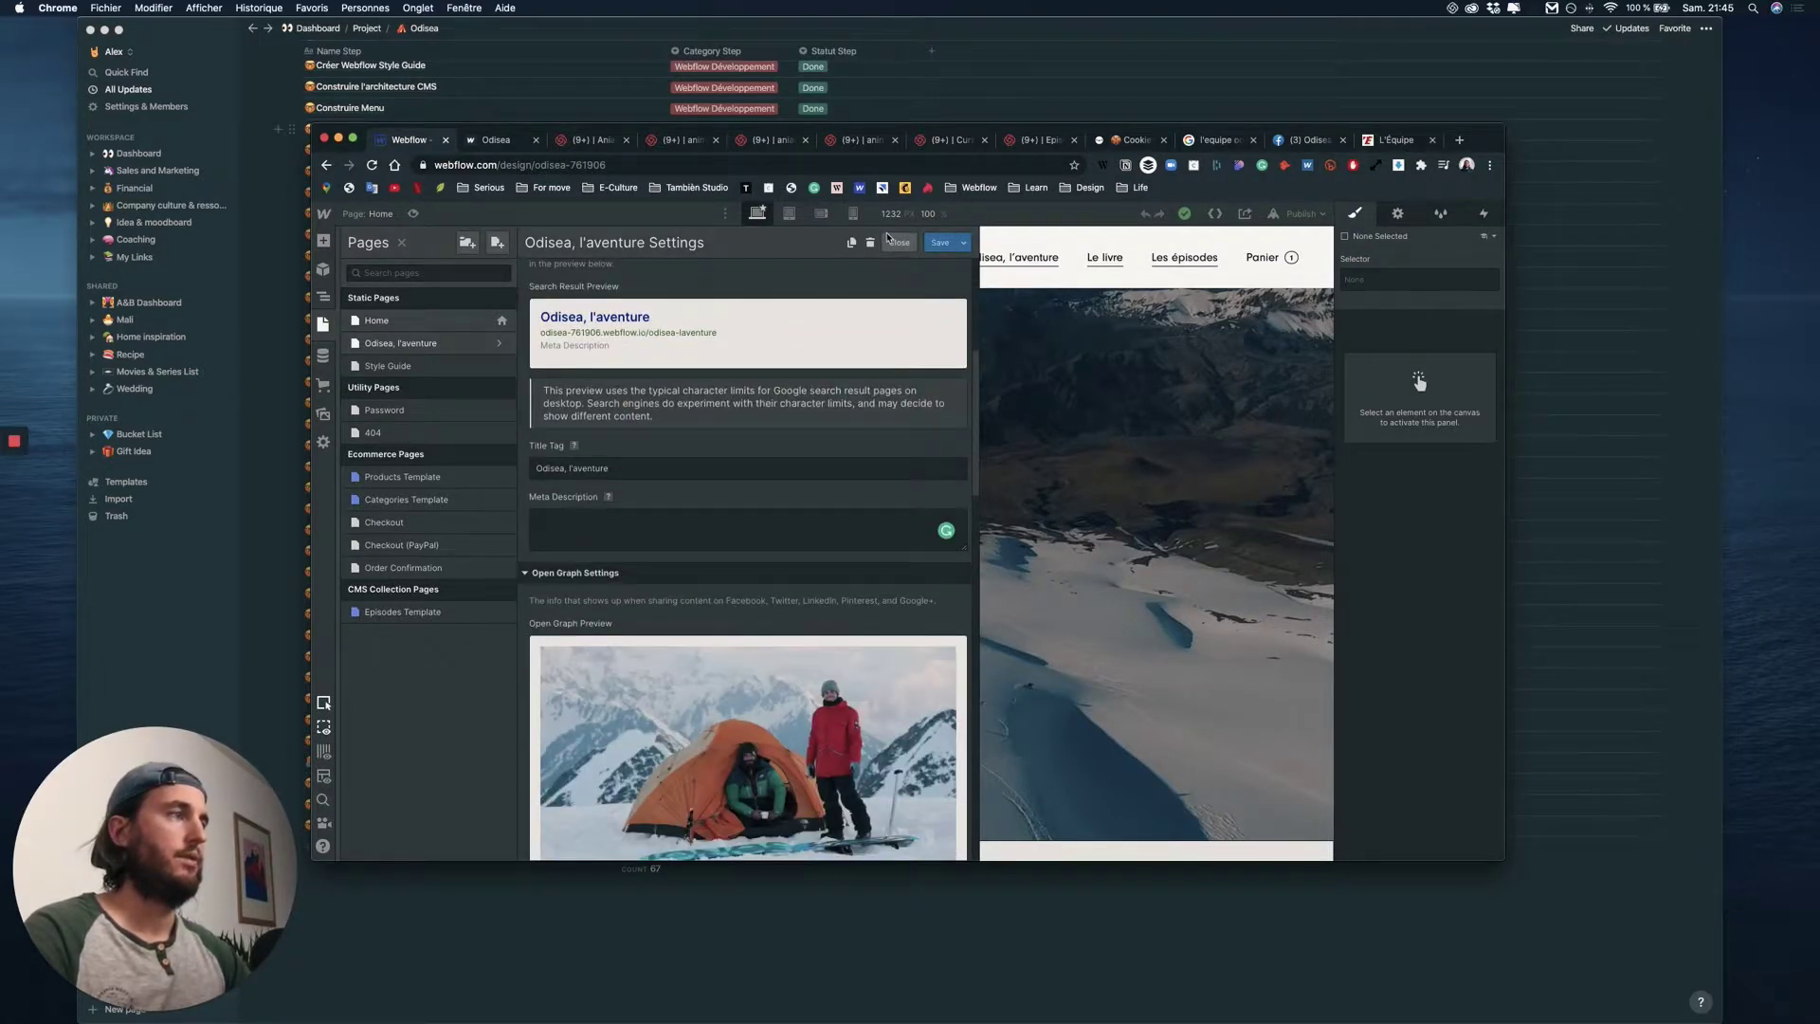
click(938, 245)
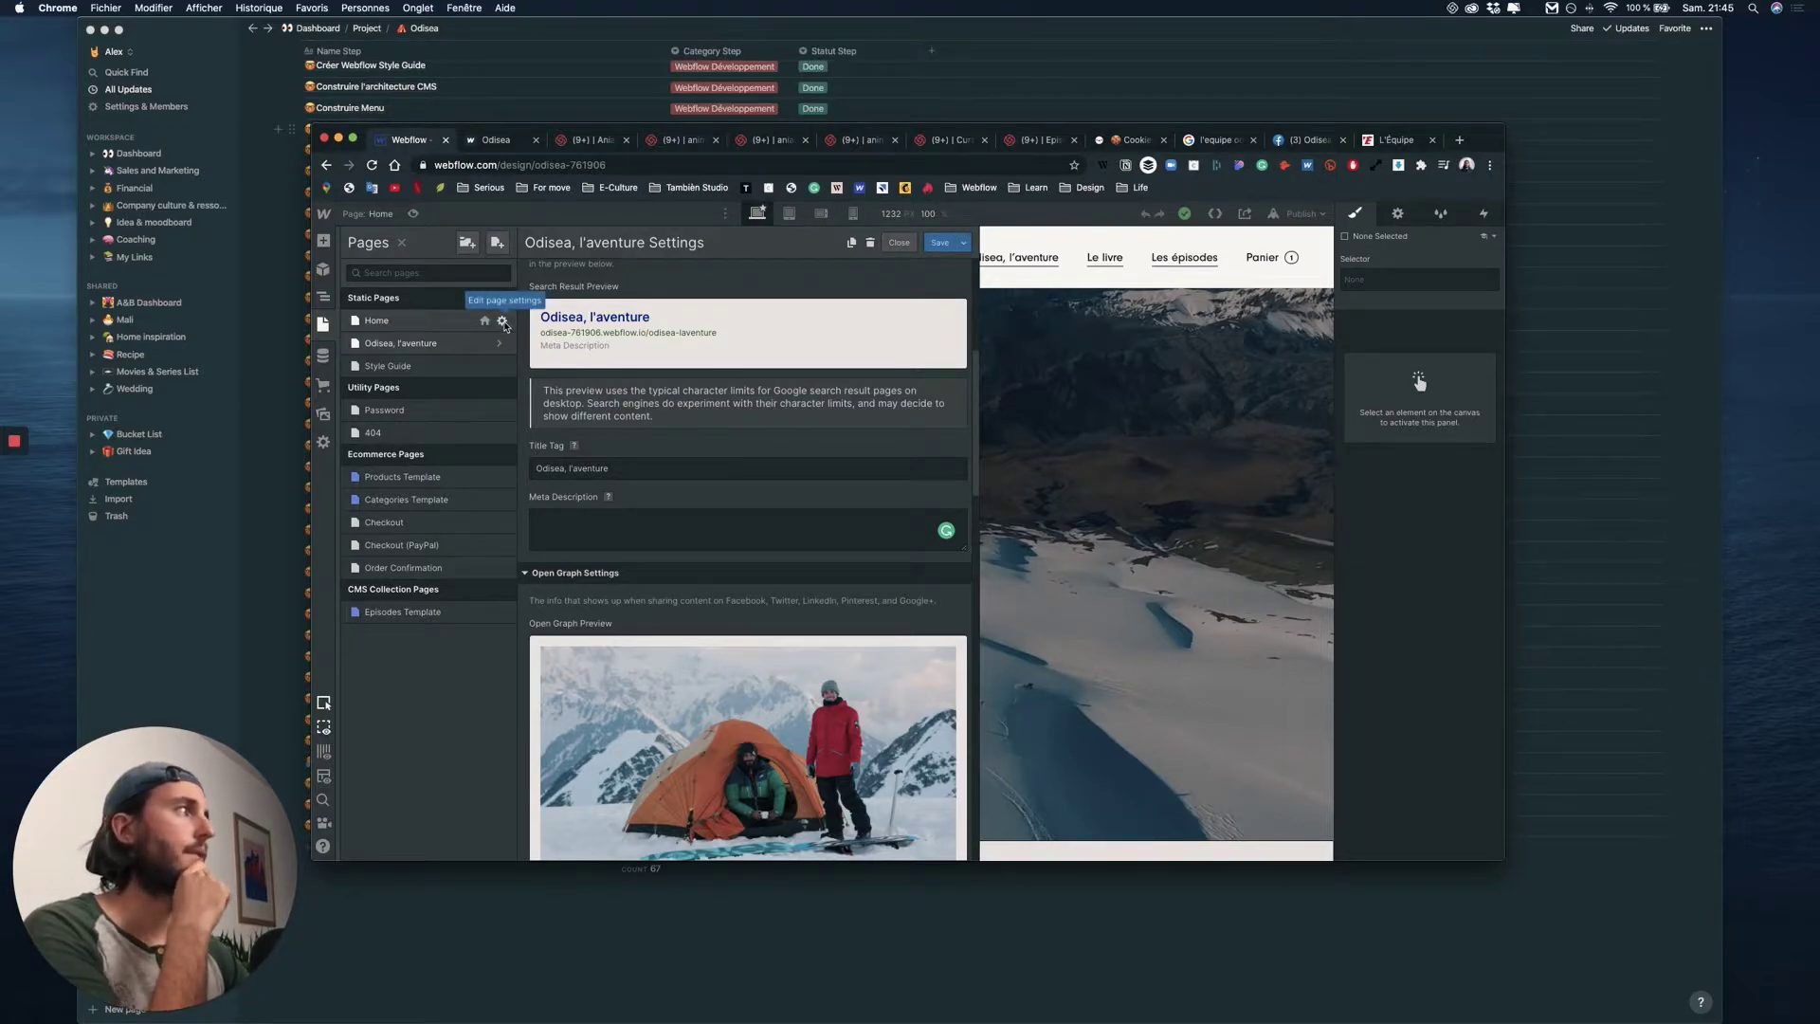
- Copy the Home page's meta description into the meta description of the "Odisea, l'aventure" page and save it
click(503, 323)
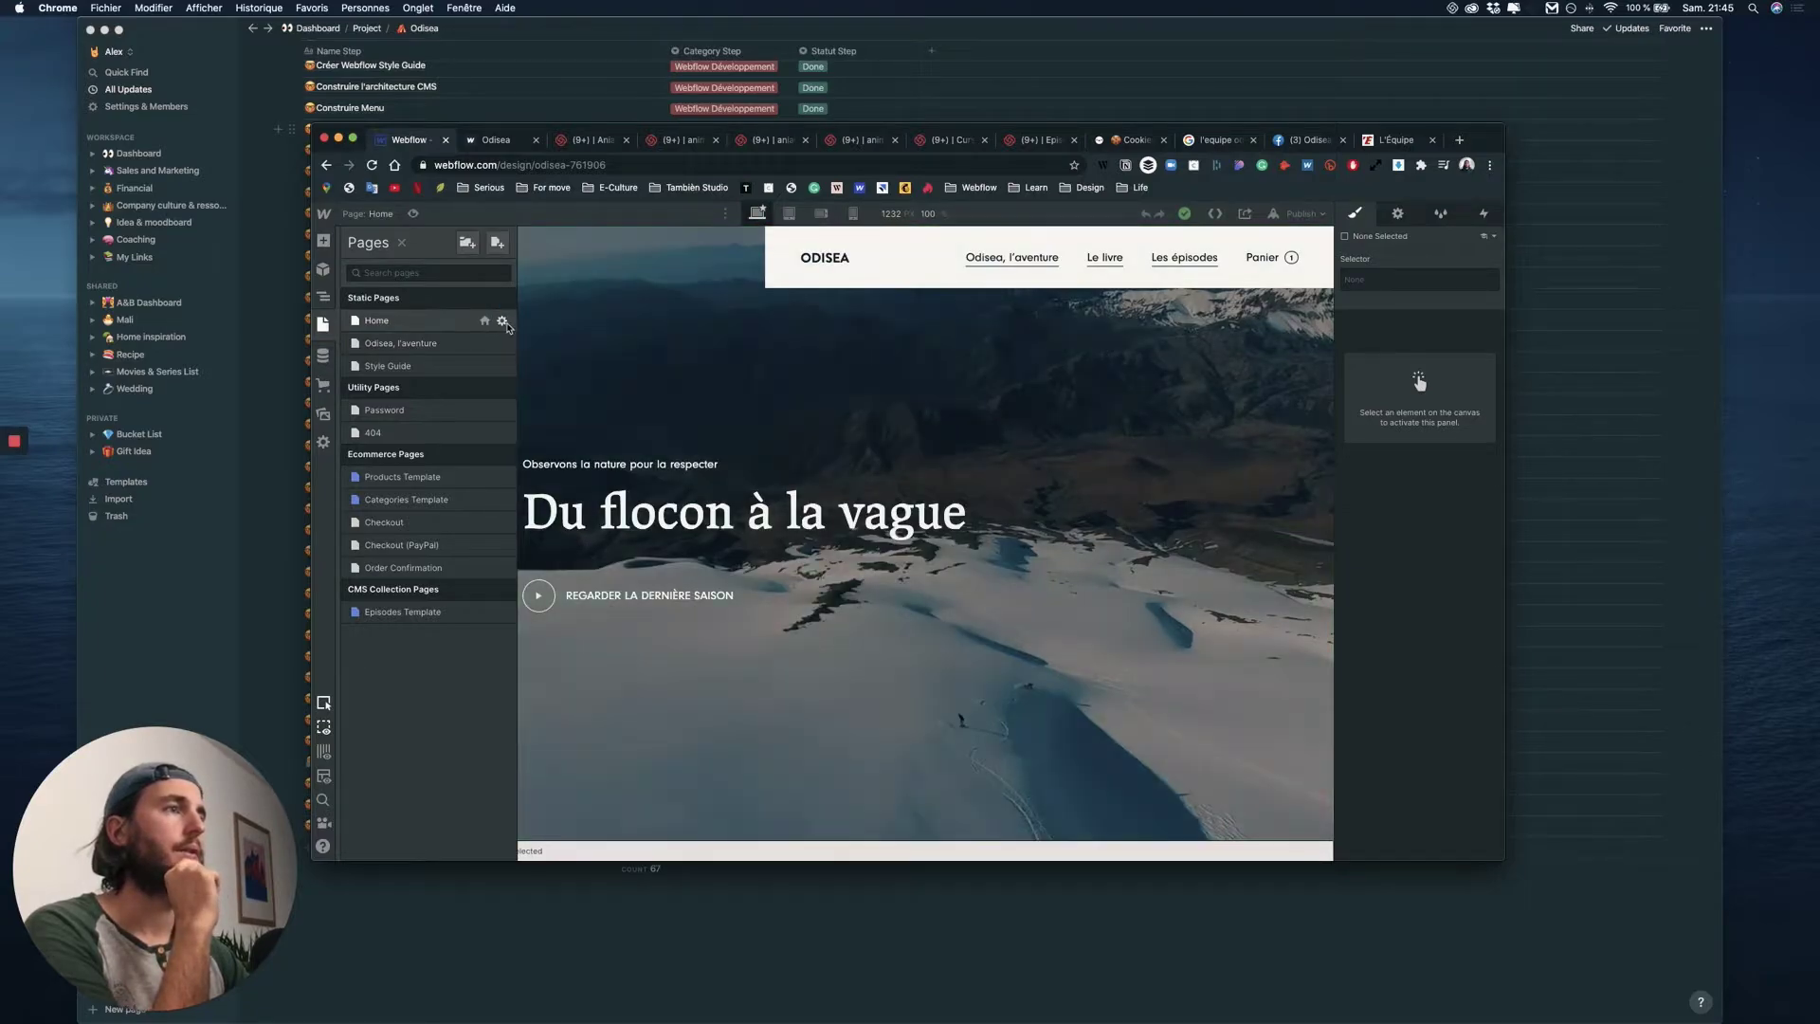
click(705, 718)
key(super+a)
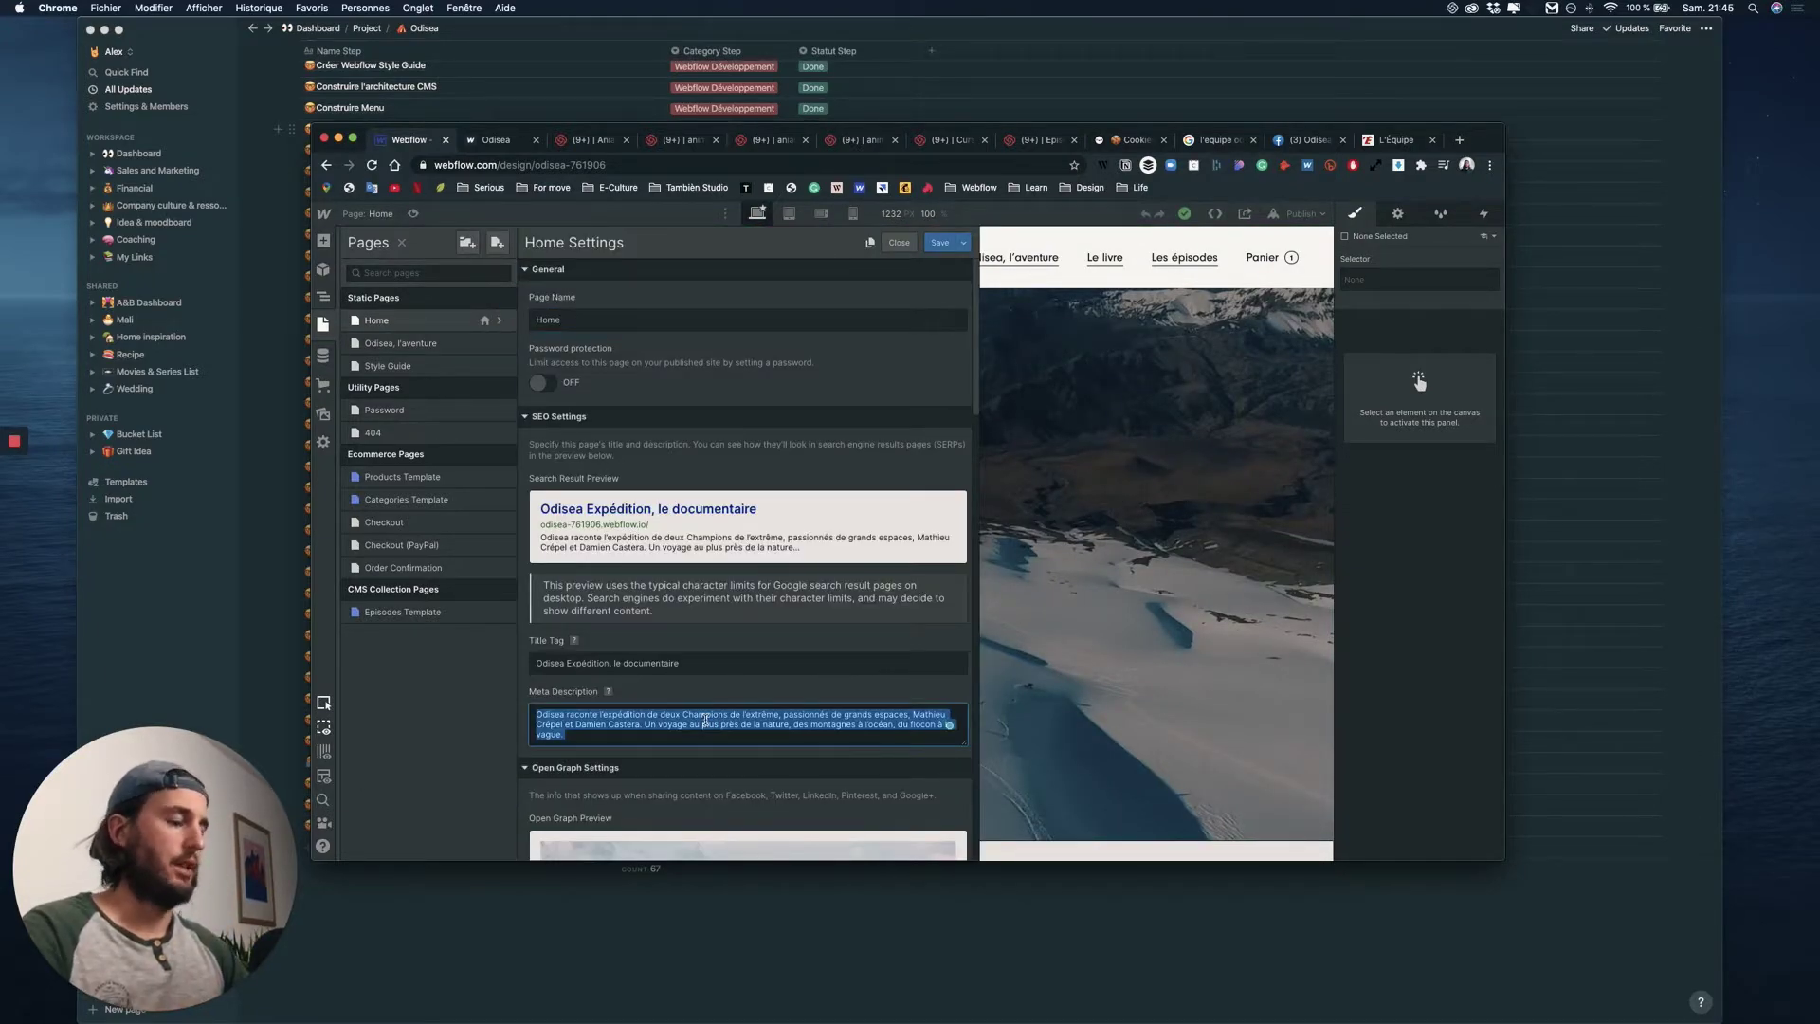
click(503, 345)
scroll(672, 618, down, 5)
click(672, 612)
key(super+v)
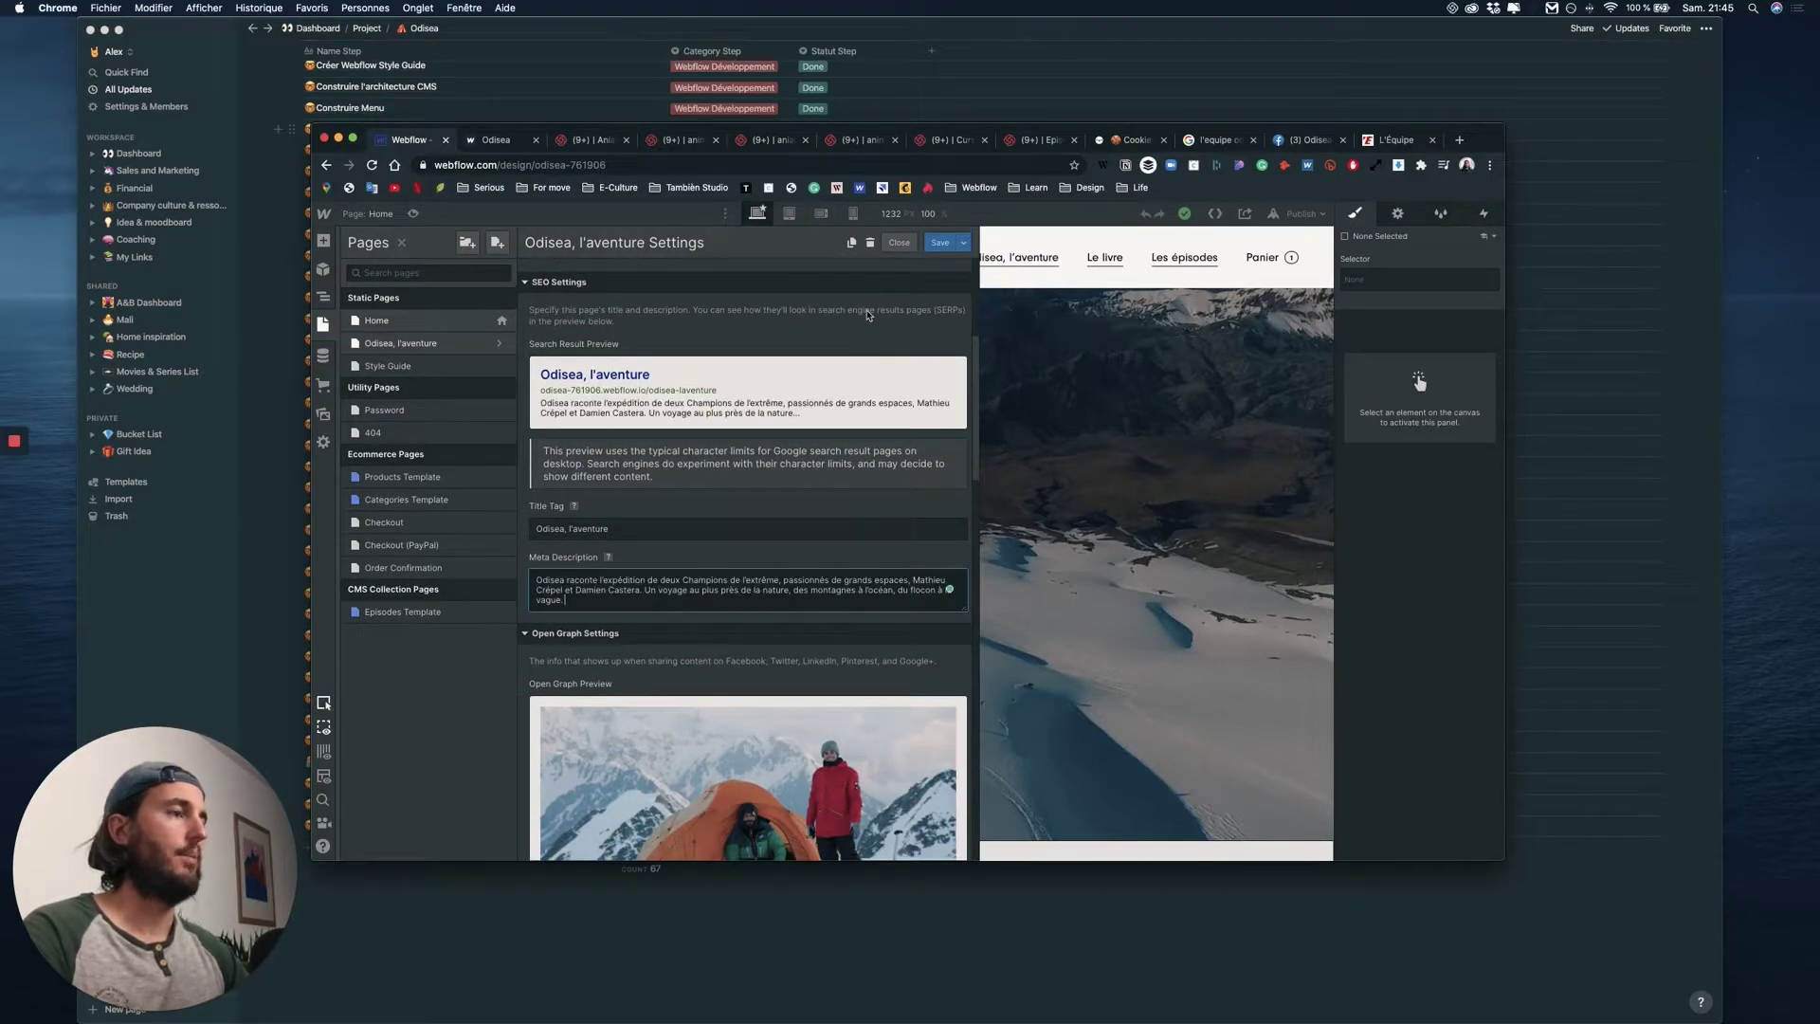
click(940, 242)
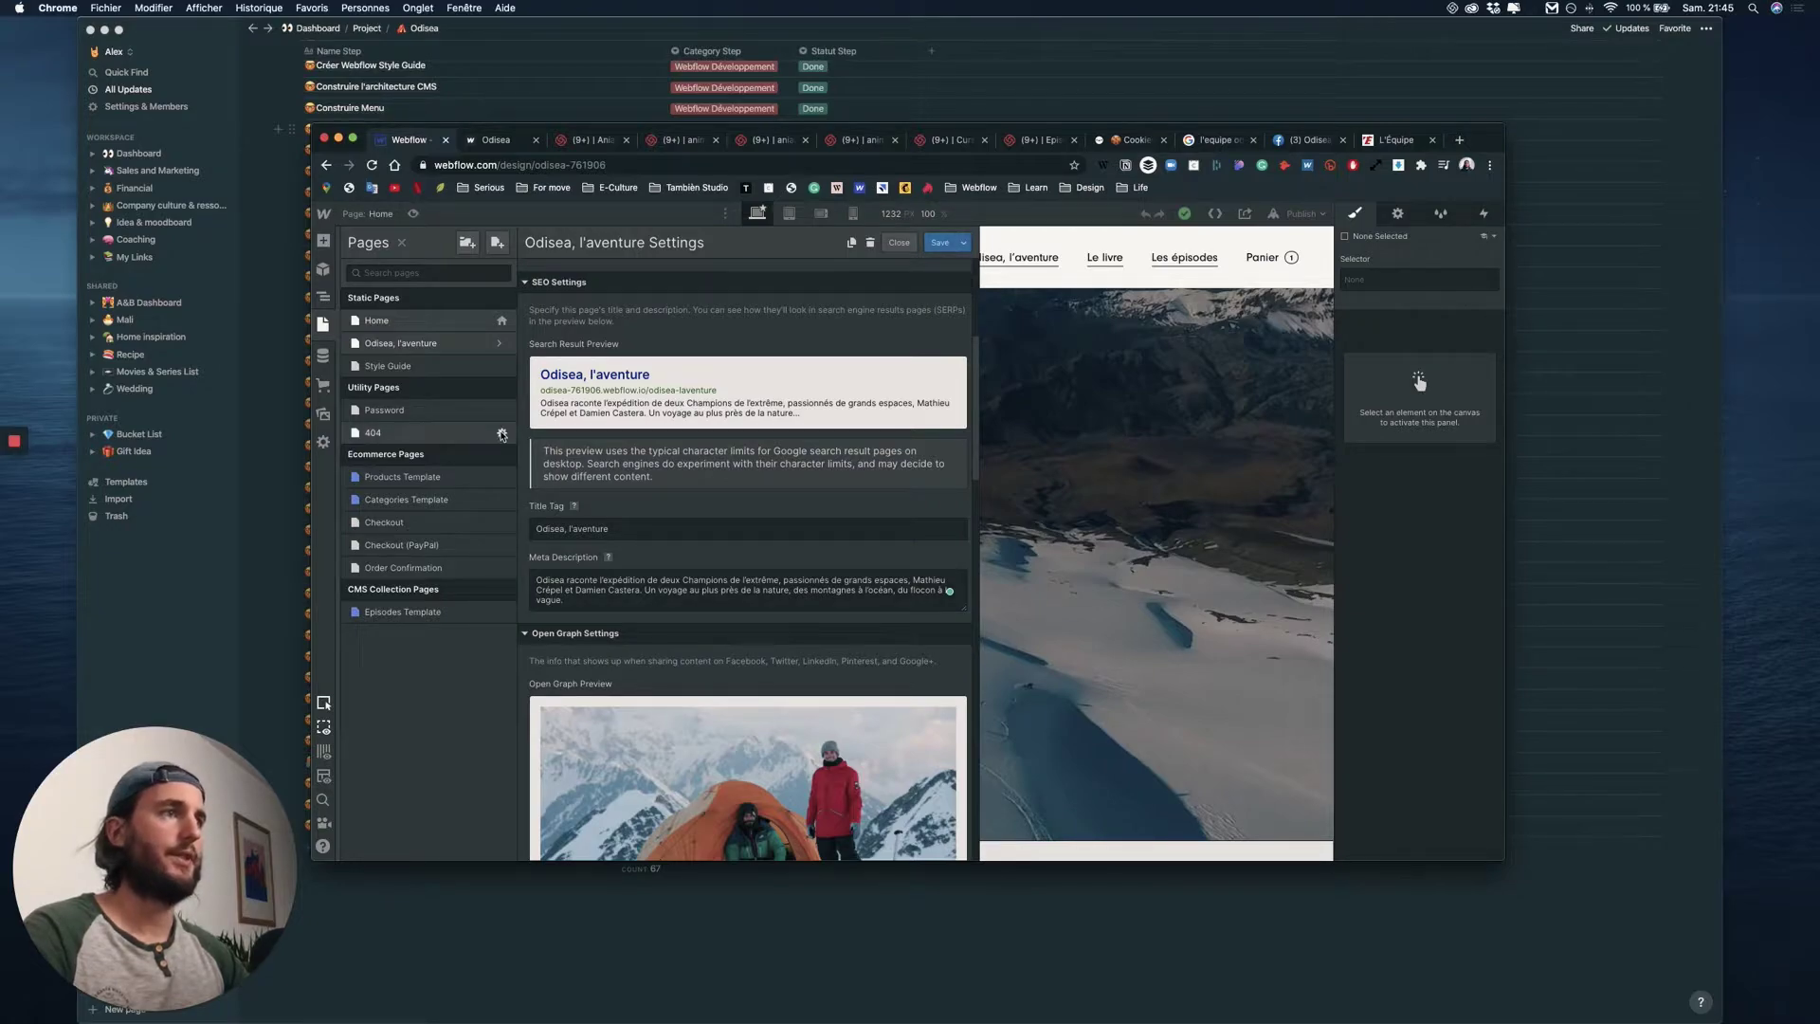
- Set the SEO title tag of the Products Template to "Odisea, le livre"
click(500, 477)
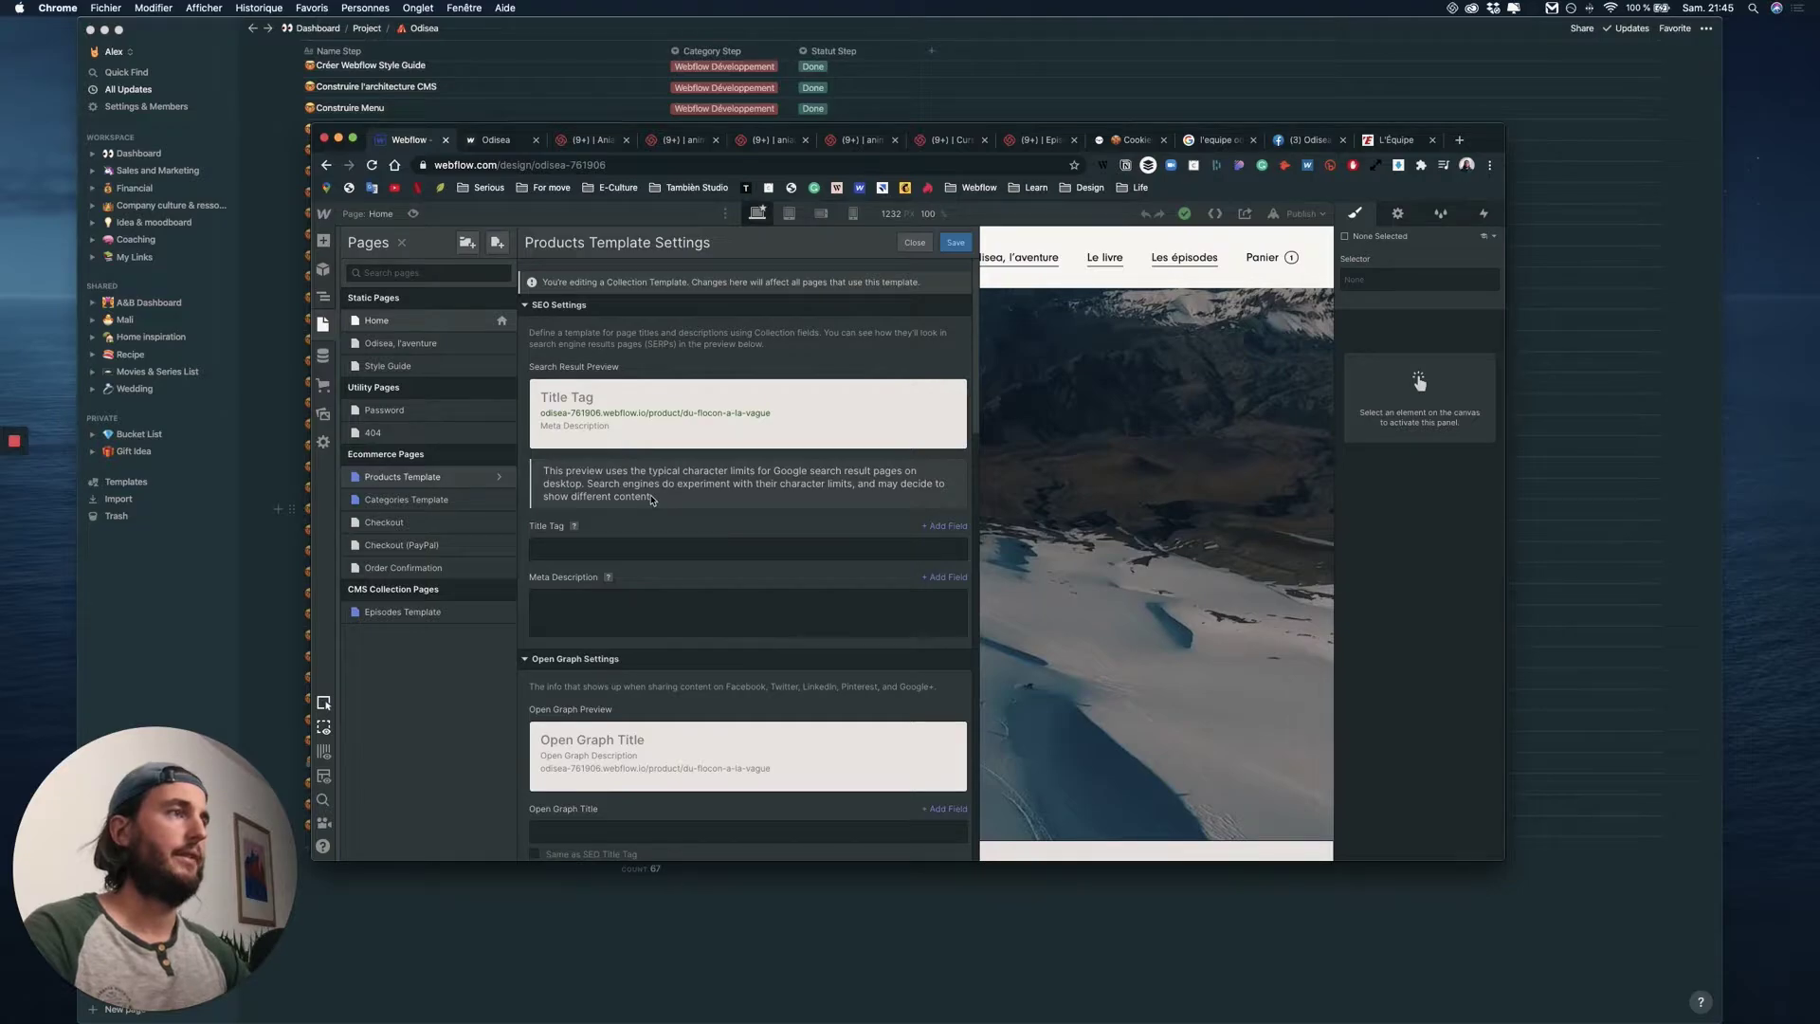
click(614, 549)
text(Odi)
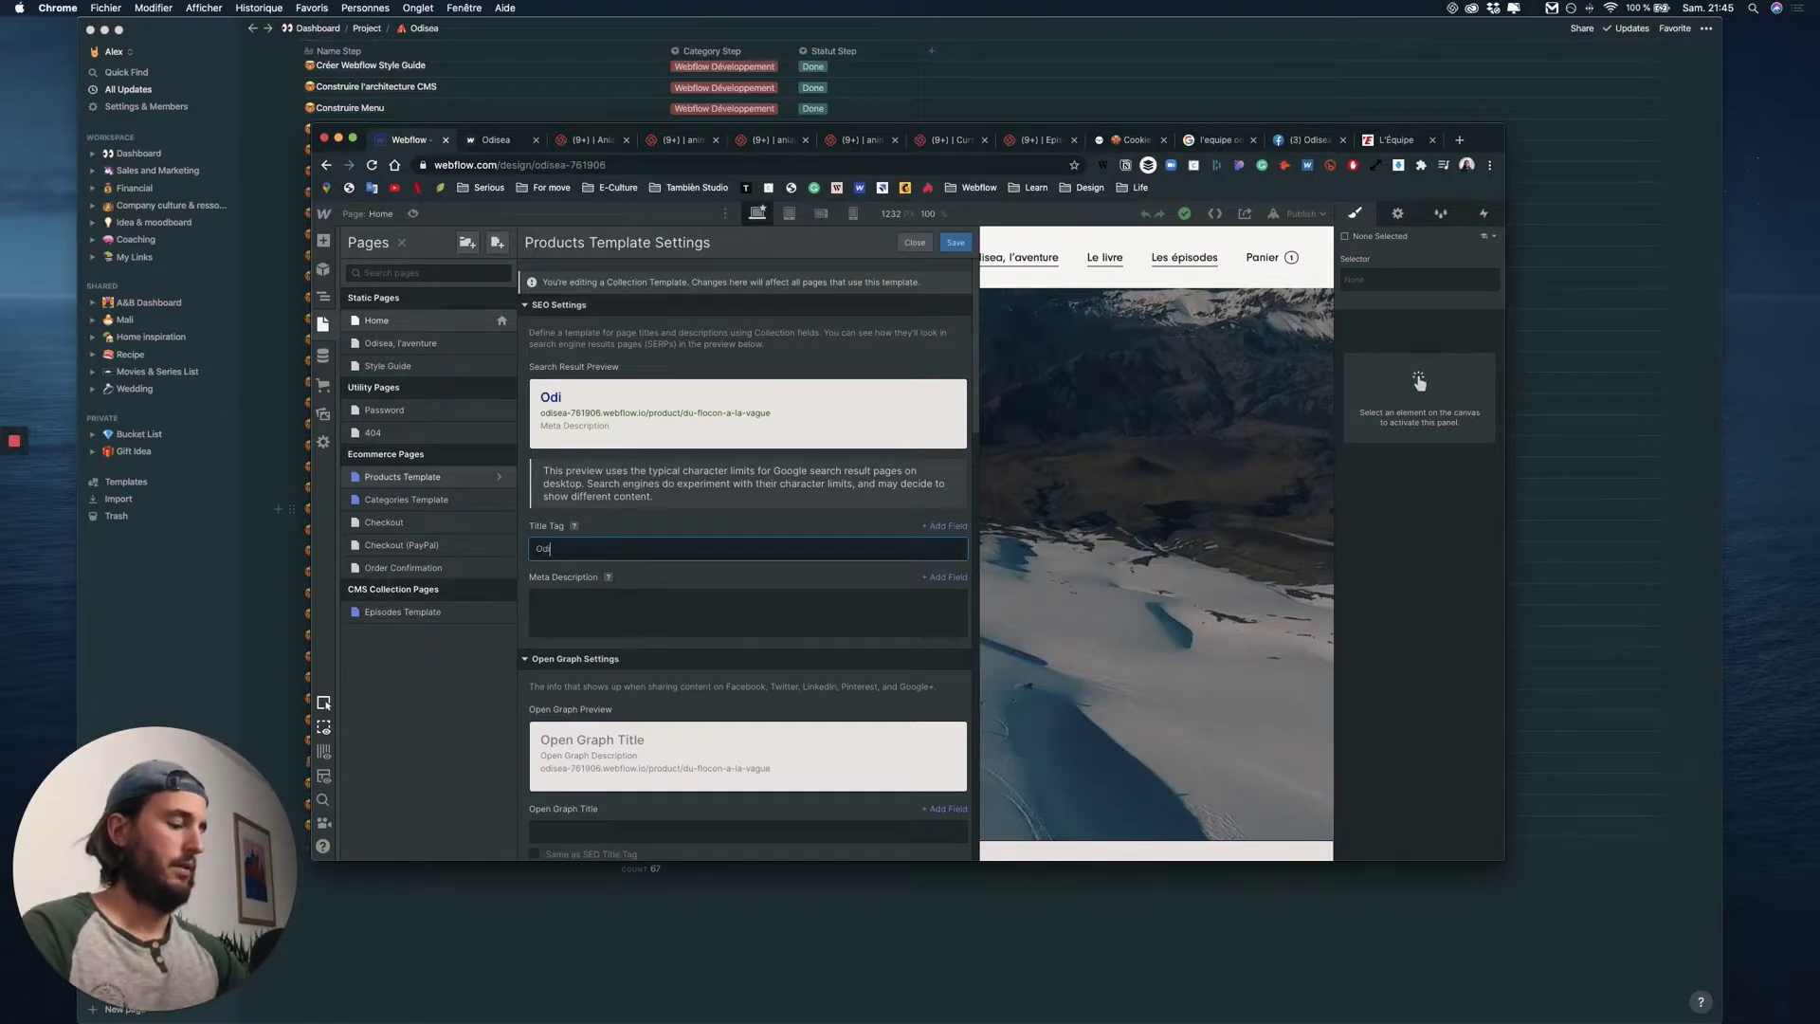
text(sea, le)
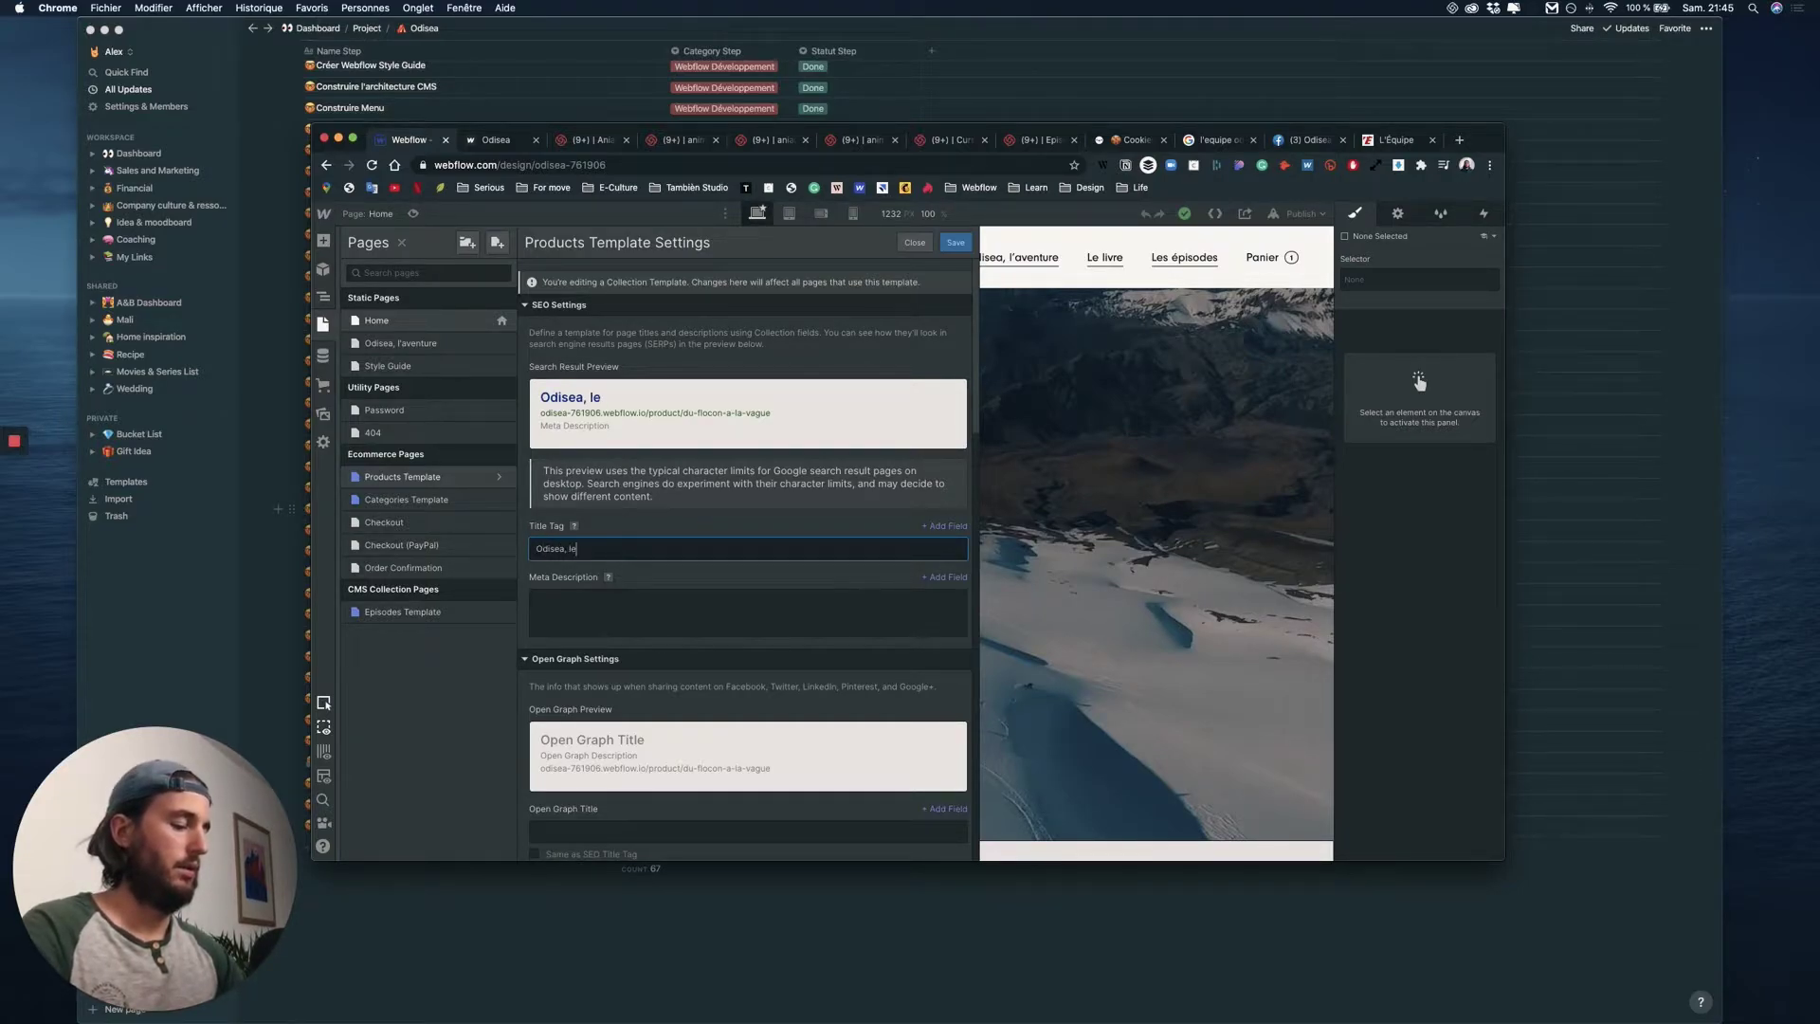
text( livre)
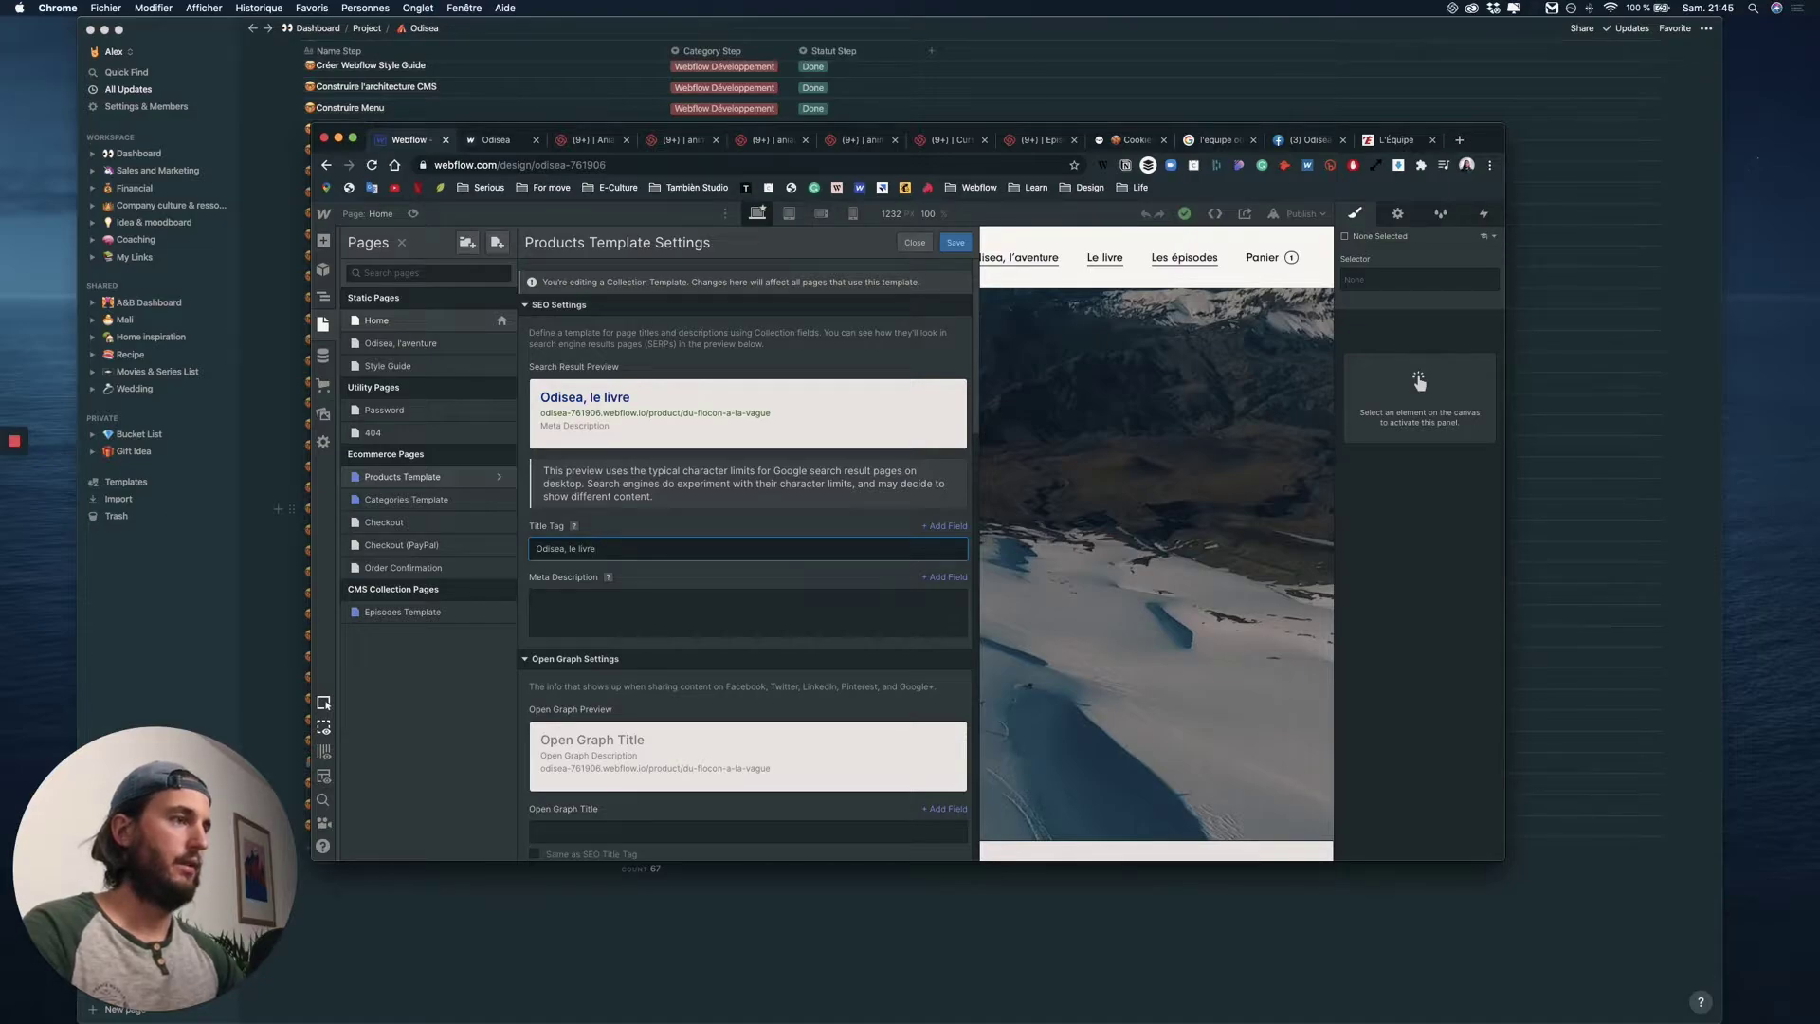
- Search the web for "odisea le livre" to find a book description, and open the Atlantica page for Expéditions Odisea
click(644, 618)
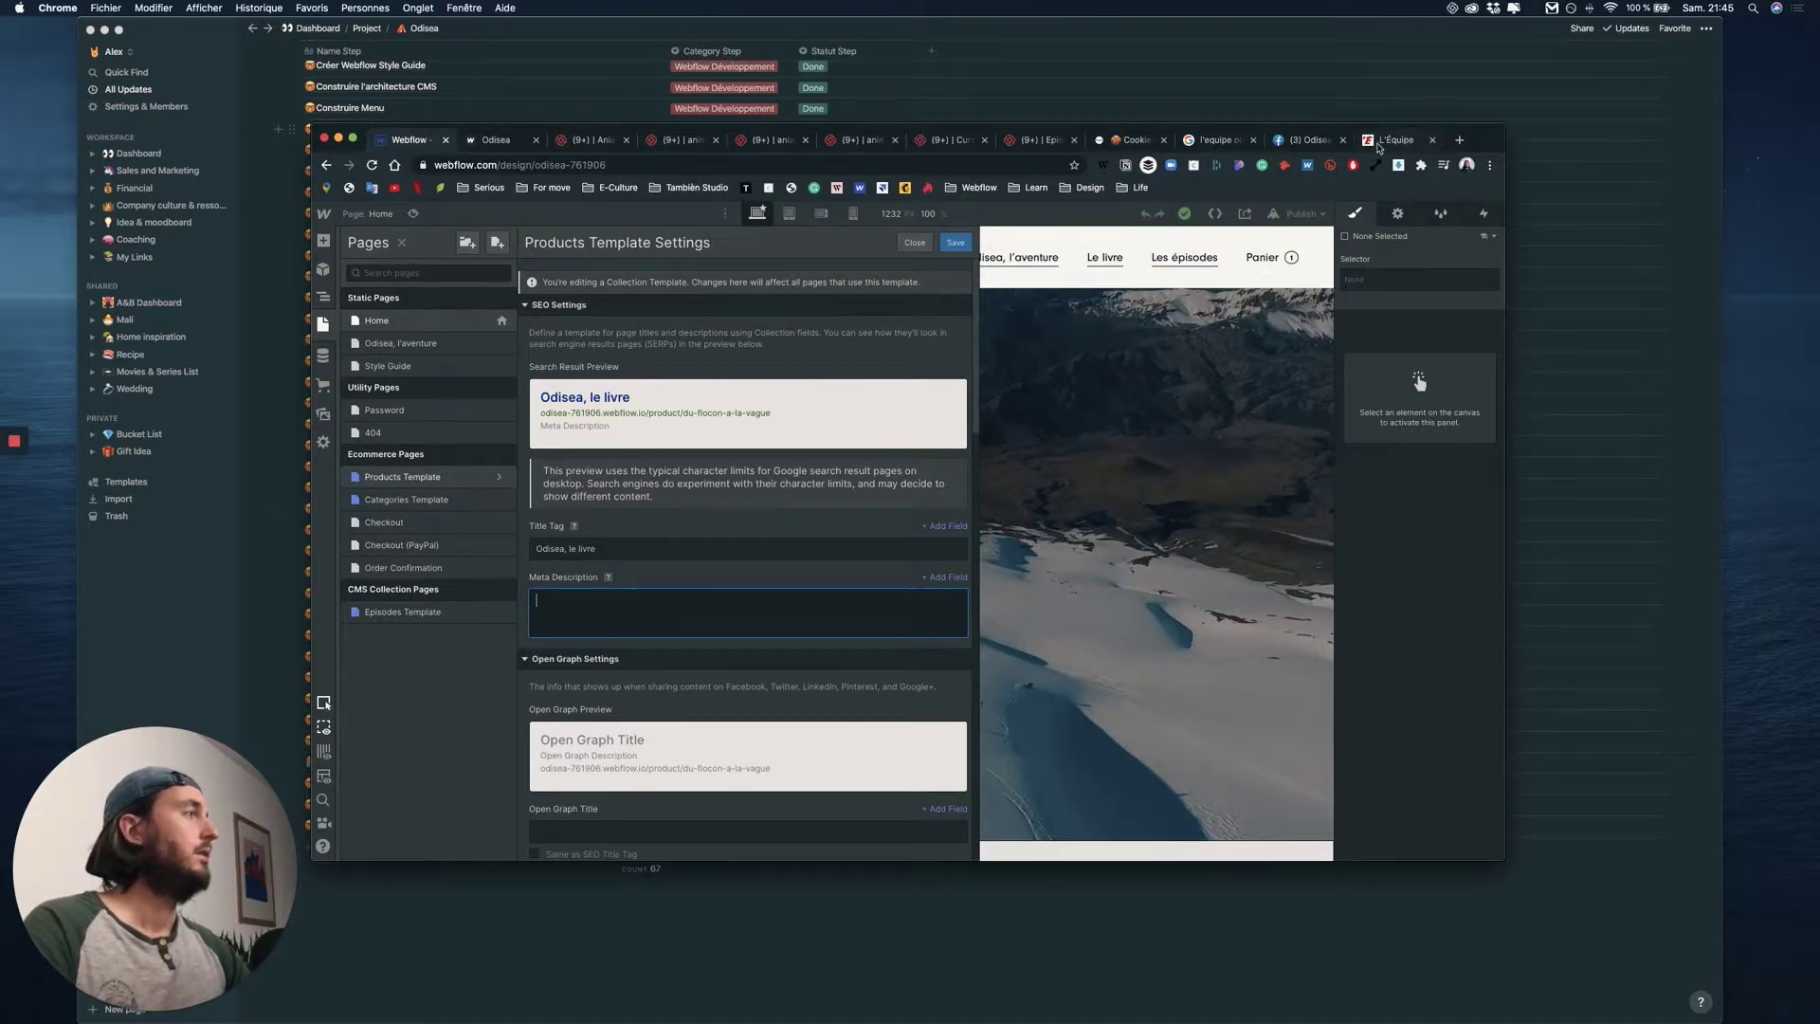
click(1379, 144)
click(805, 164)
text(o)
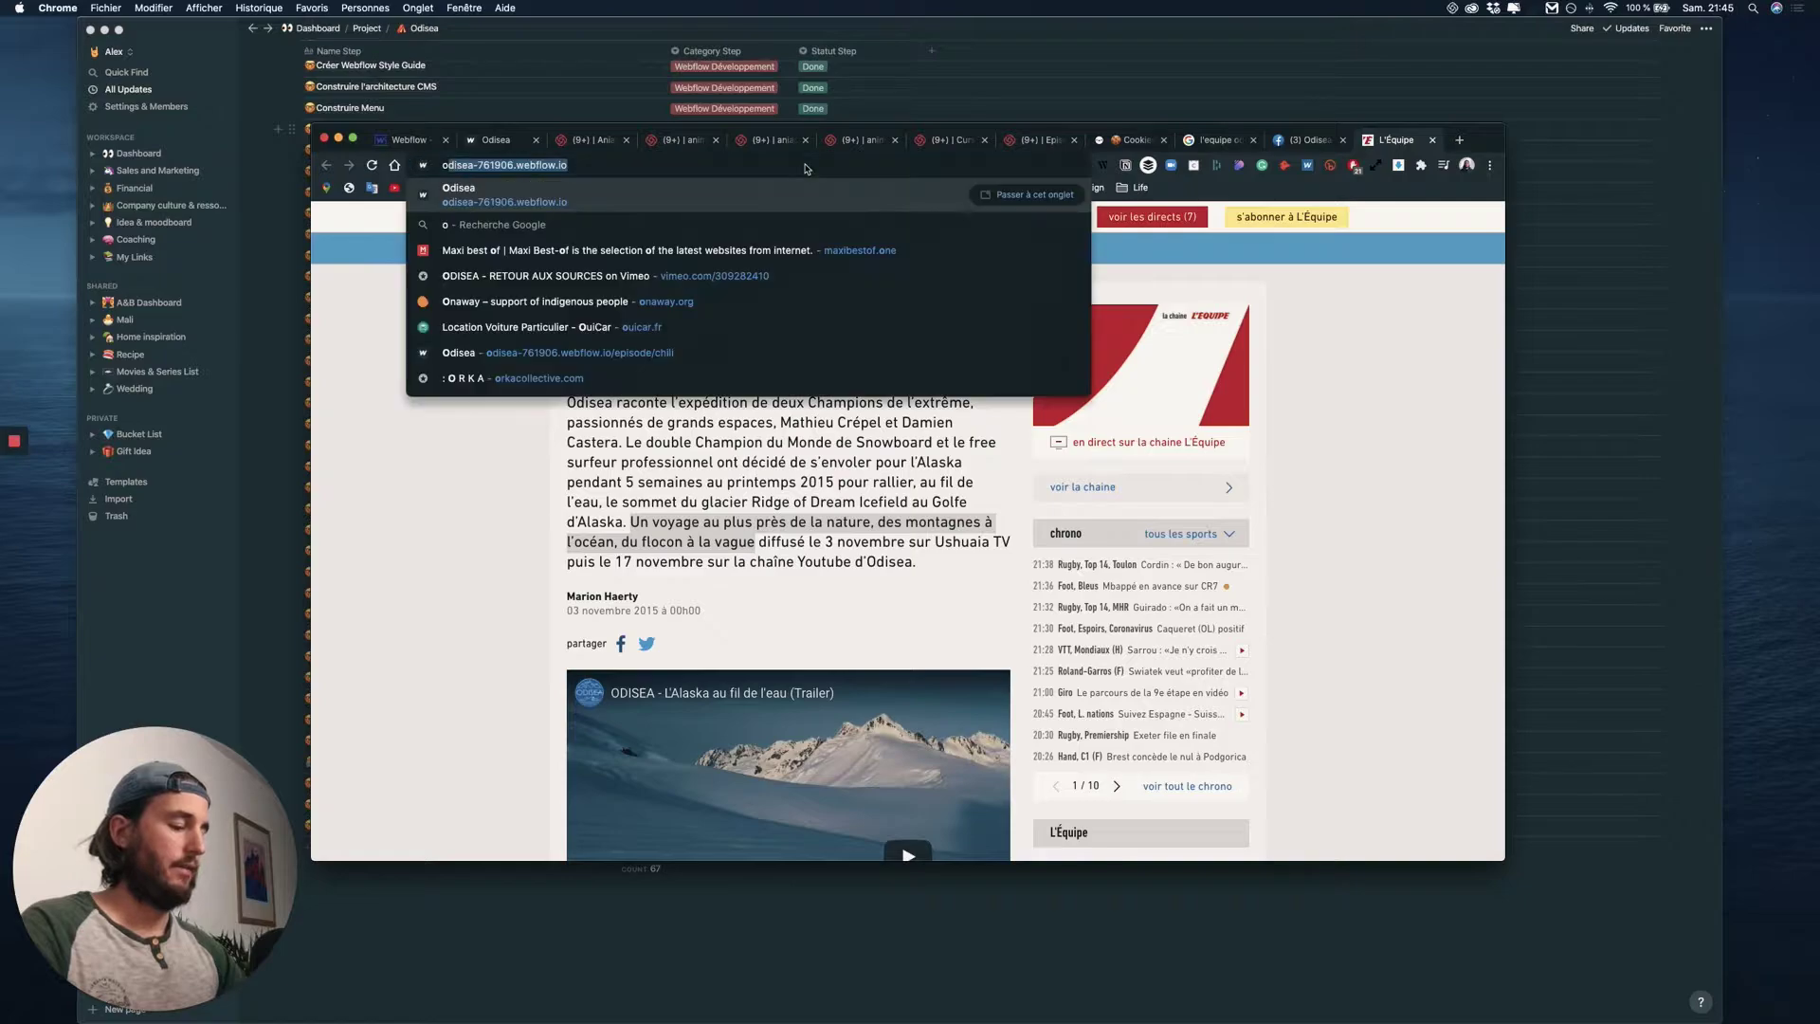
text(disea le livre)
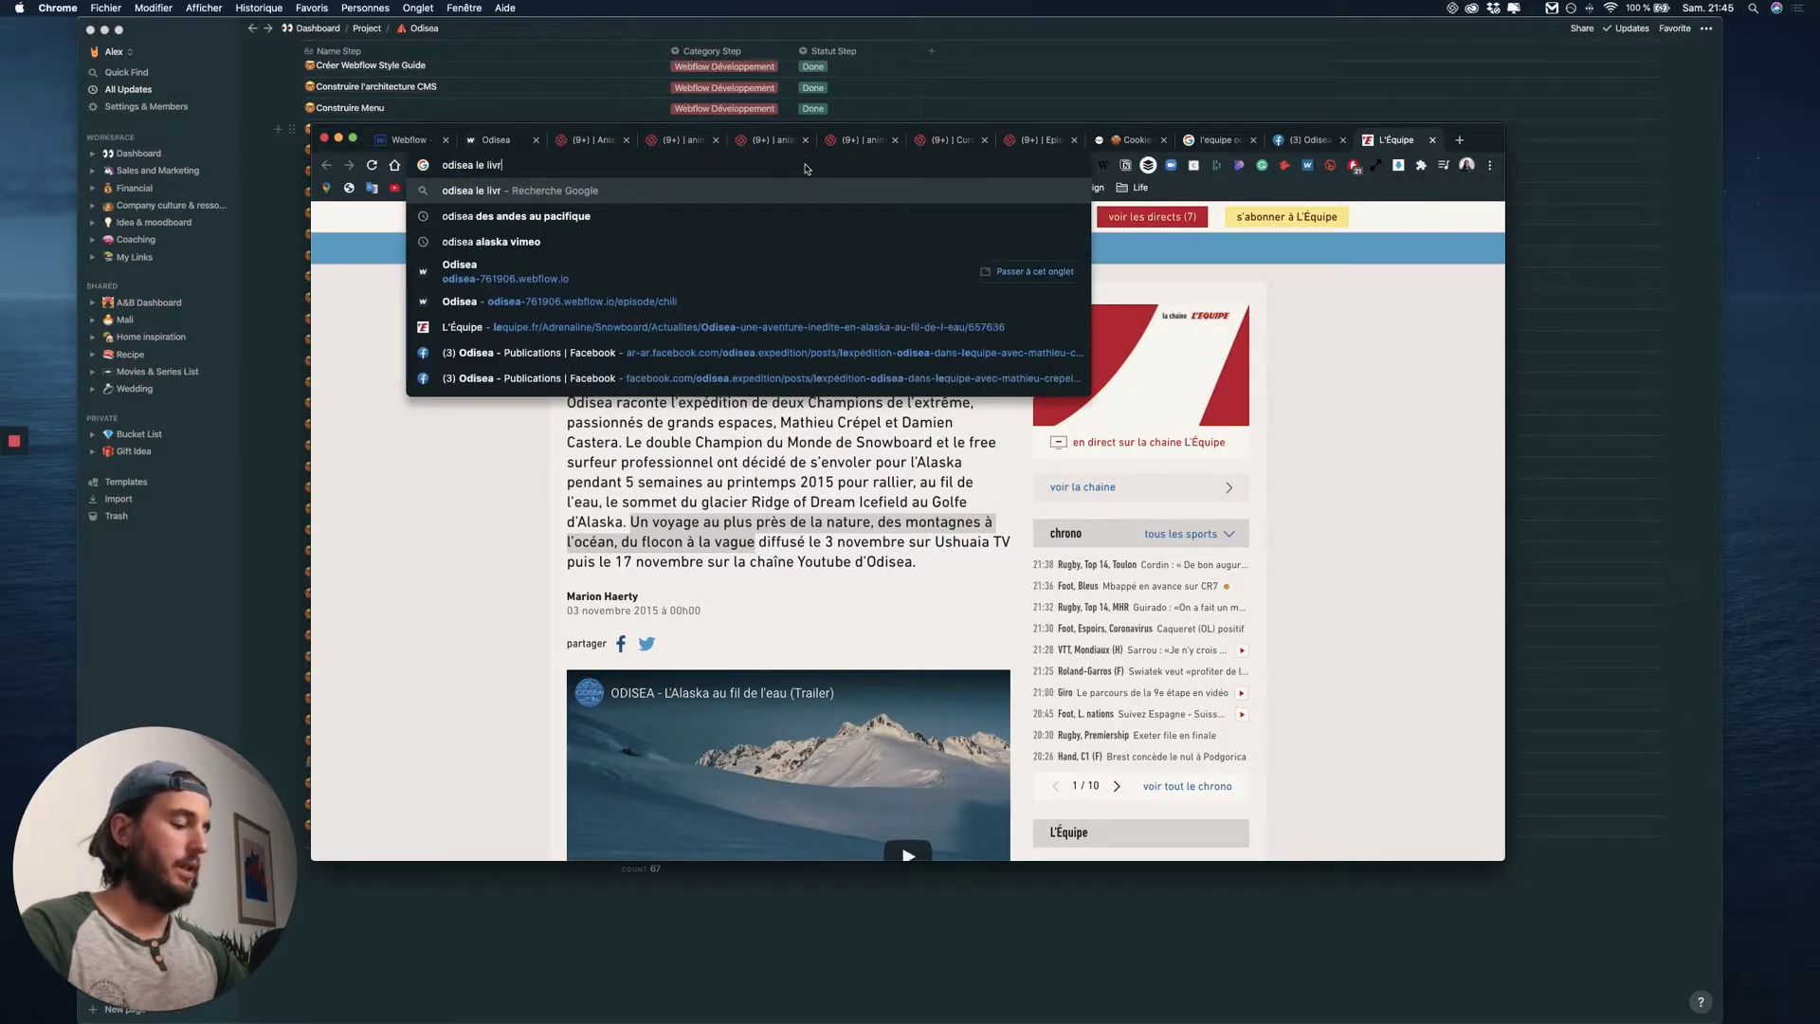
key(Return)
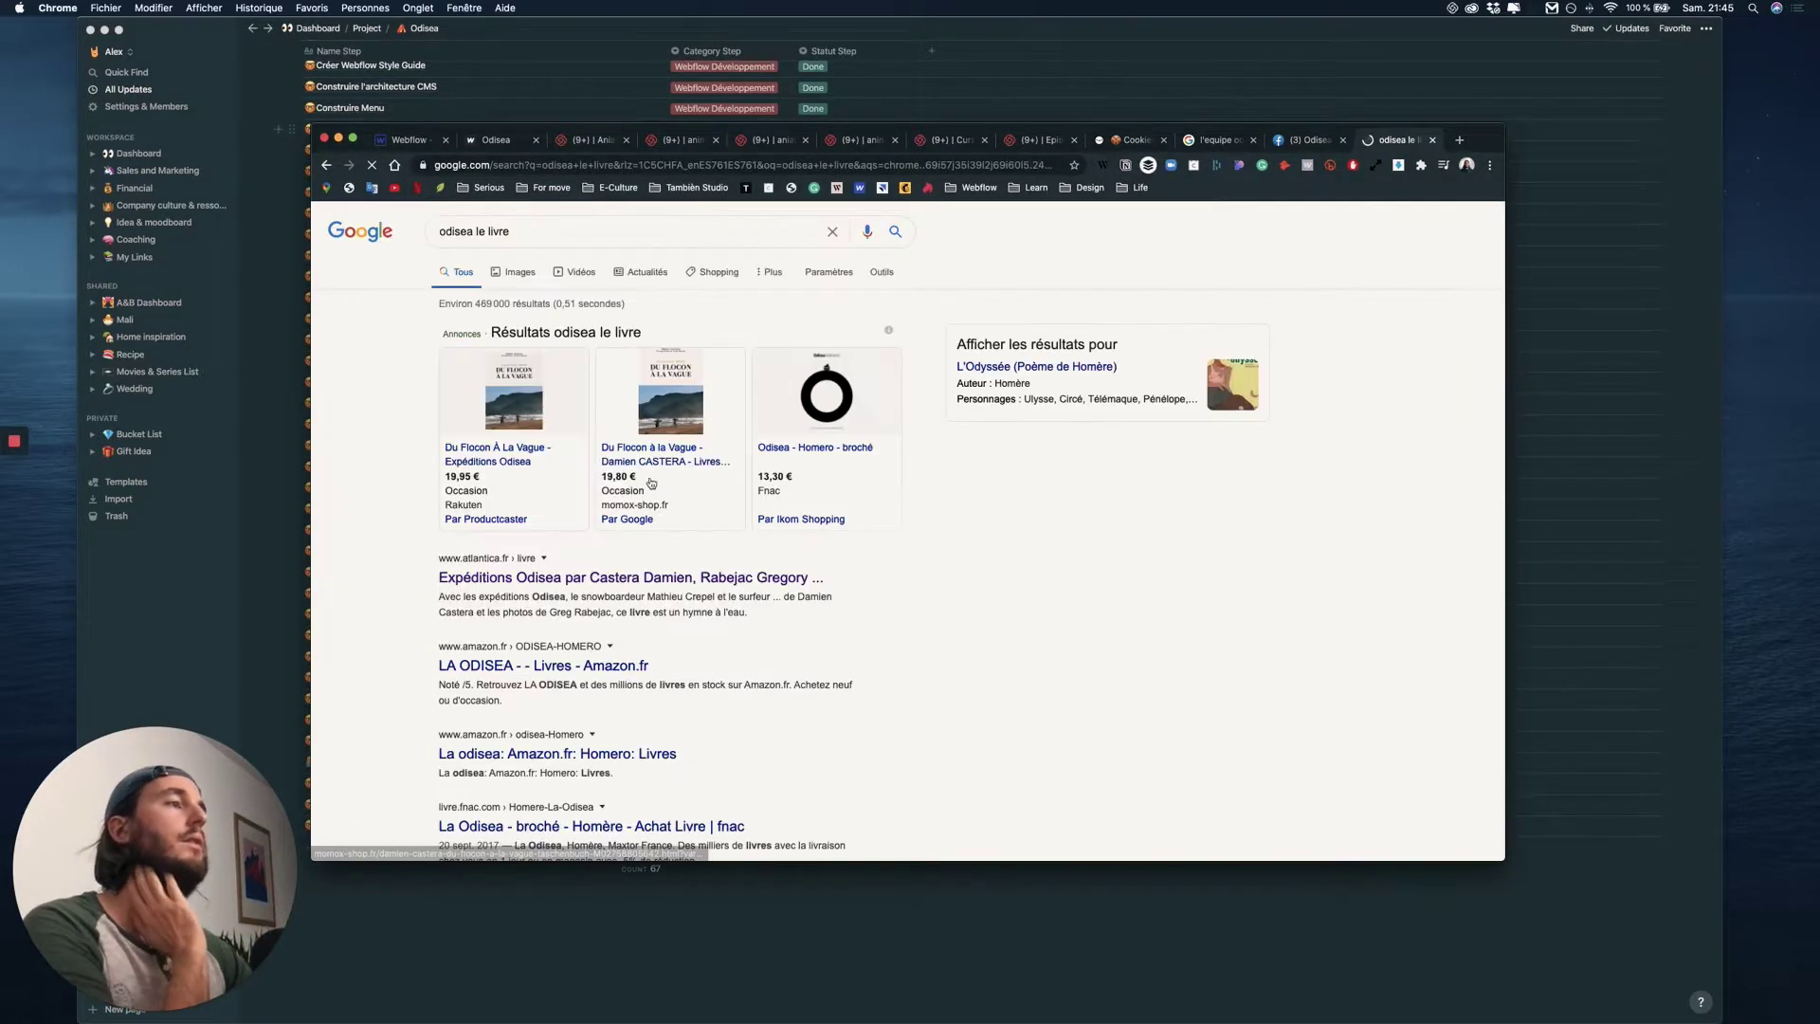
drag(438, 595, 749, 613)
click(510, 580)
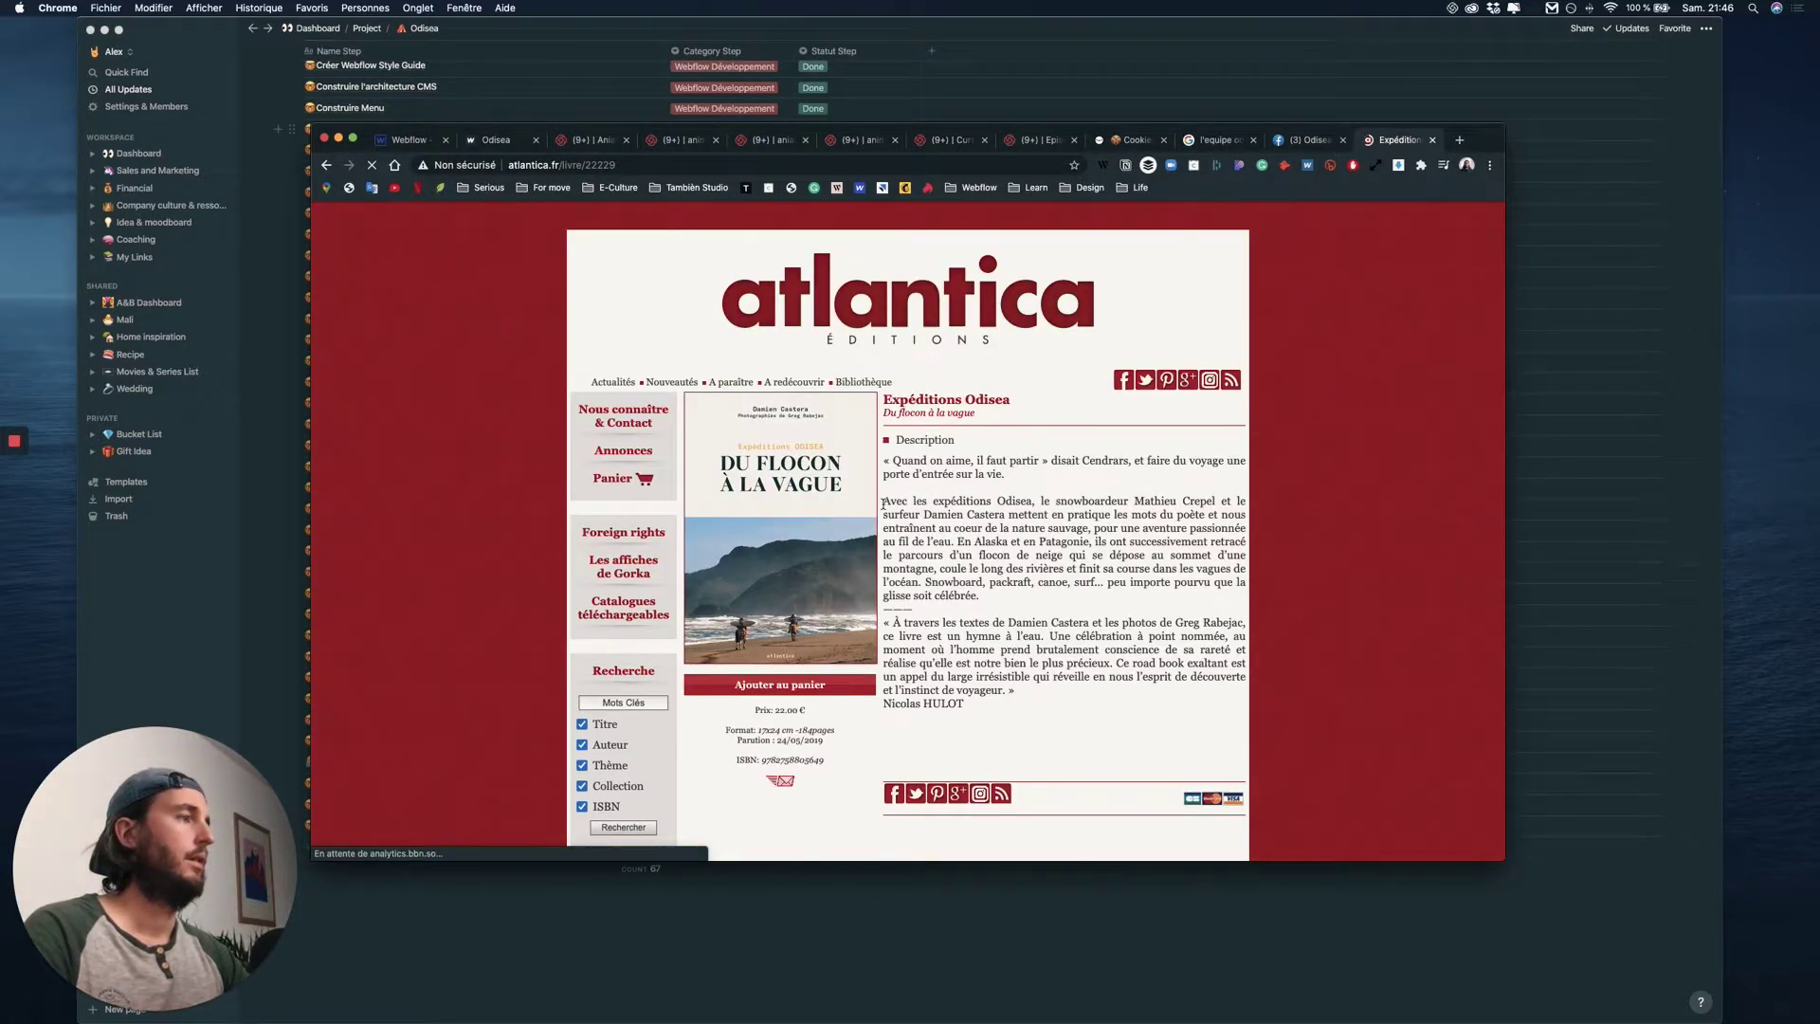
- Copy the book description paragraph starting "Avec les expéditions Odisea" and paste it as the Products Template's meta description
drag(982, 595, 884, 503)
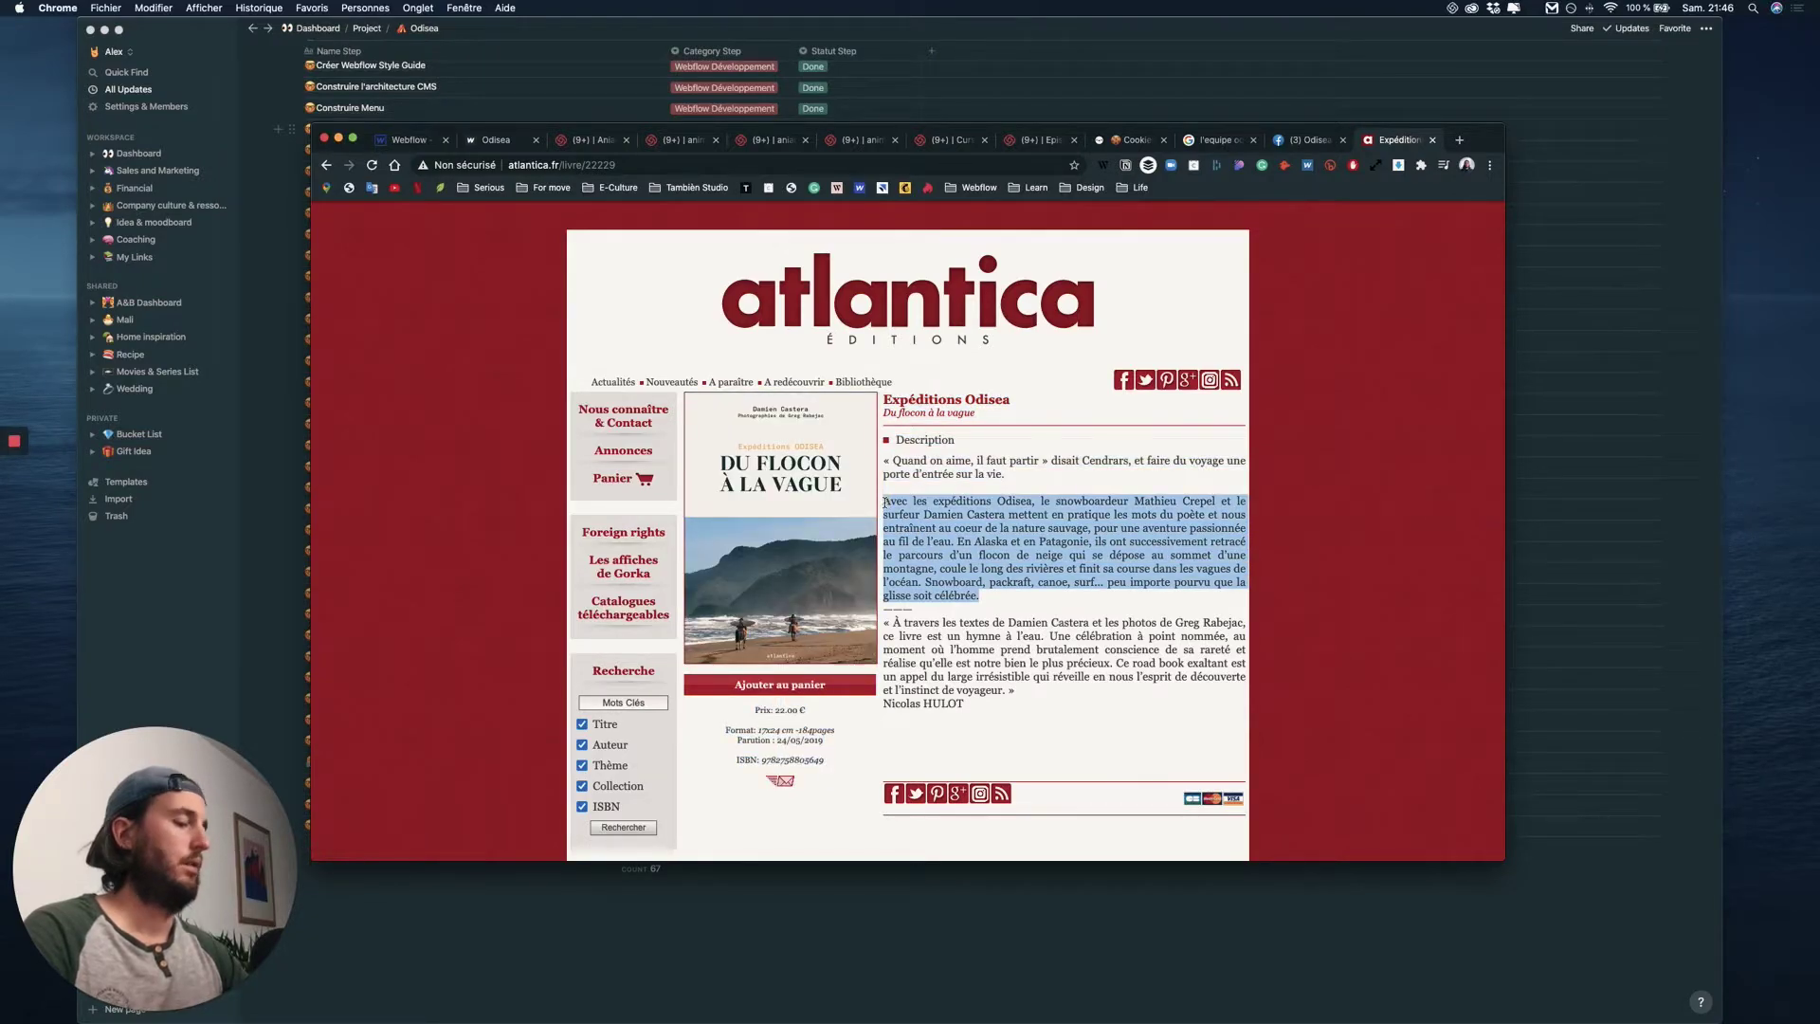
click(436, 144)
click(679, 539)
key(super+a)
key(super+v)
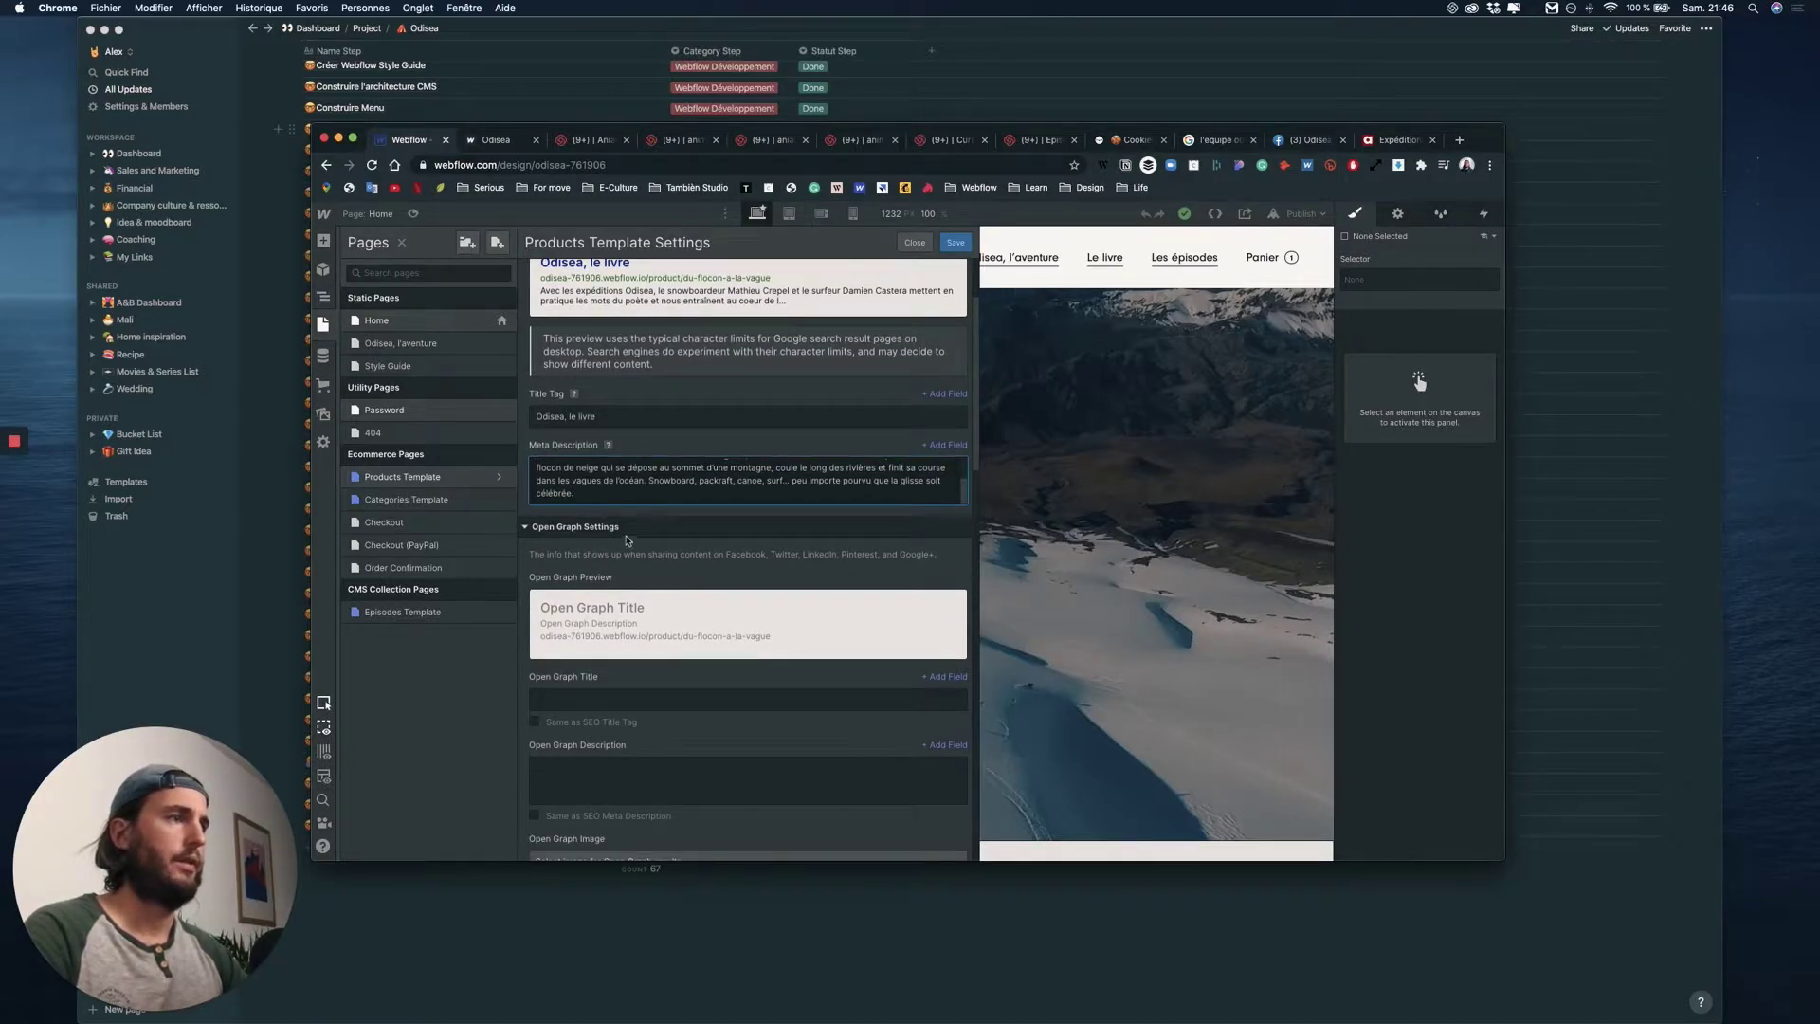
- Make the Products Template's Open Graph title and description the same as the SEO title tag and meta description
scroll(625, 592, up, 1)
scroll(625, 569, down, 3)
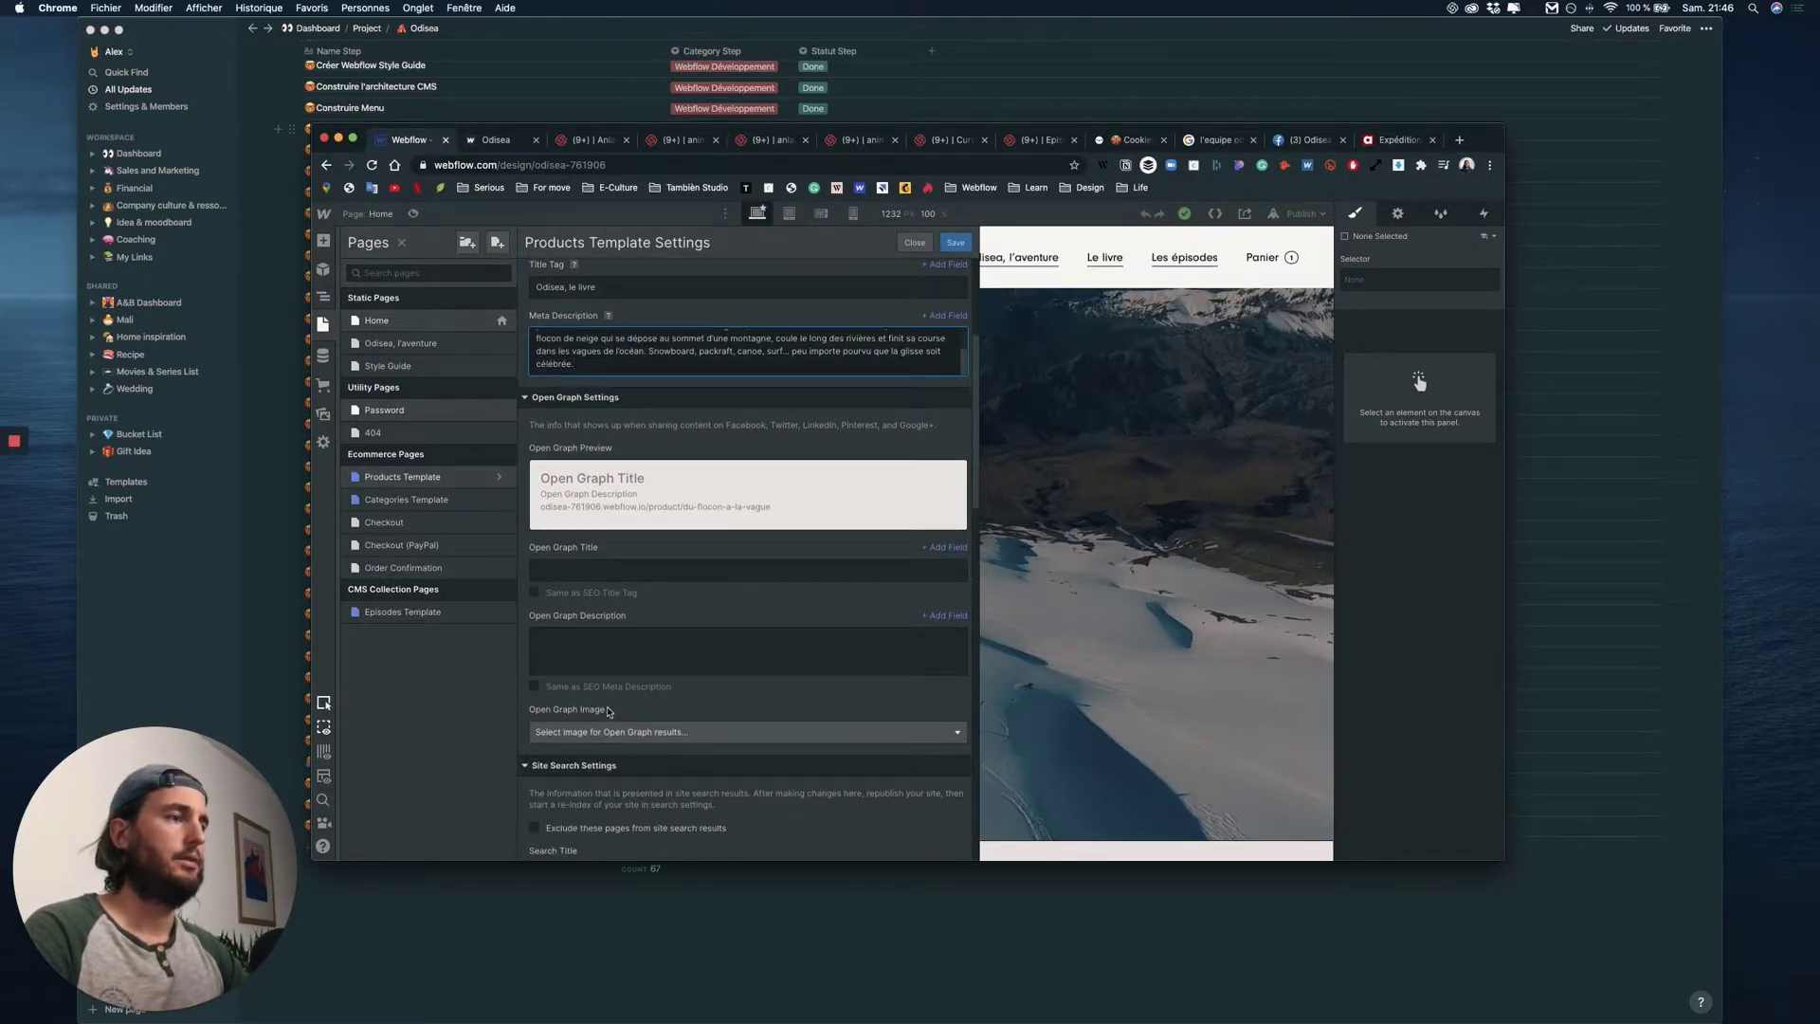
scroll(611, 697, up, 2)
click(534, 670)
scroll(560, 770, down, 1)
click(560, 731)
scroll(568, 733, down, 2)
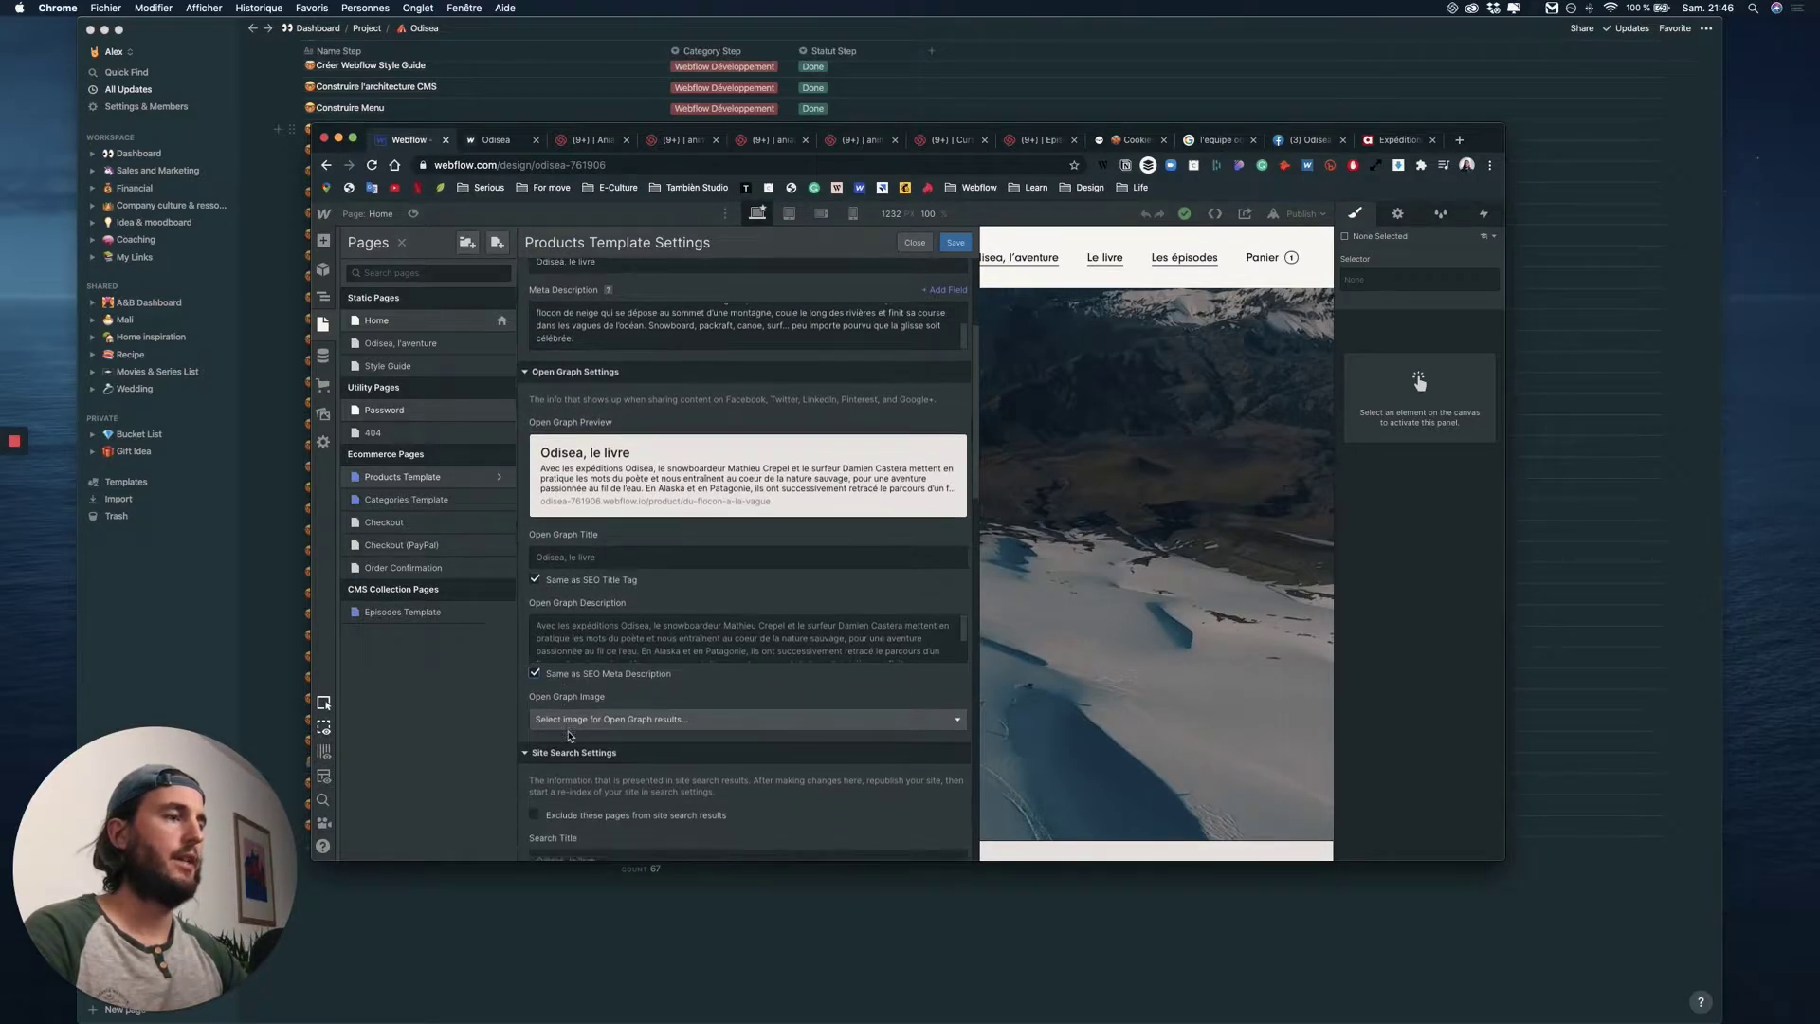
- Use the product's Main Image as the Open Graph image of the Products Template
click(633, 699)
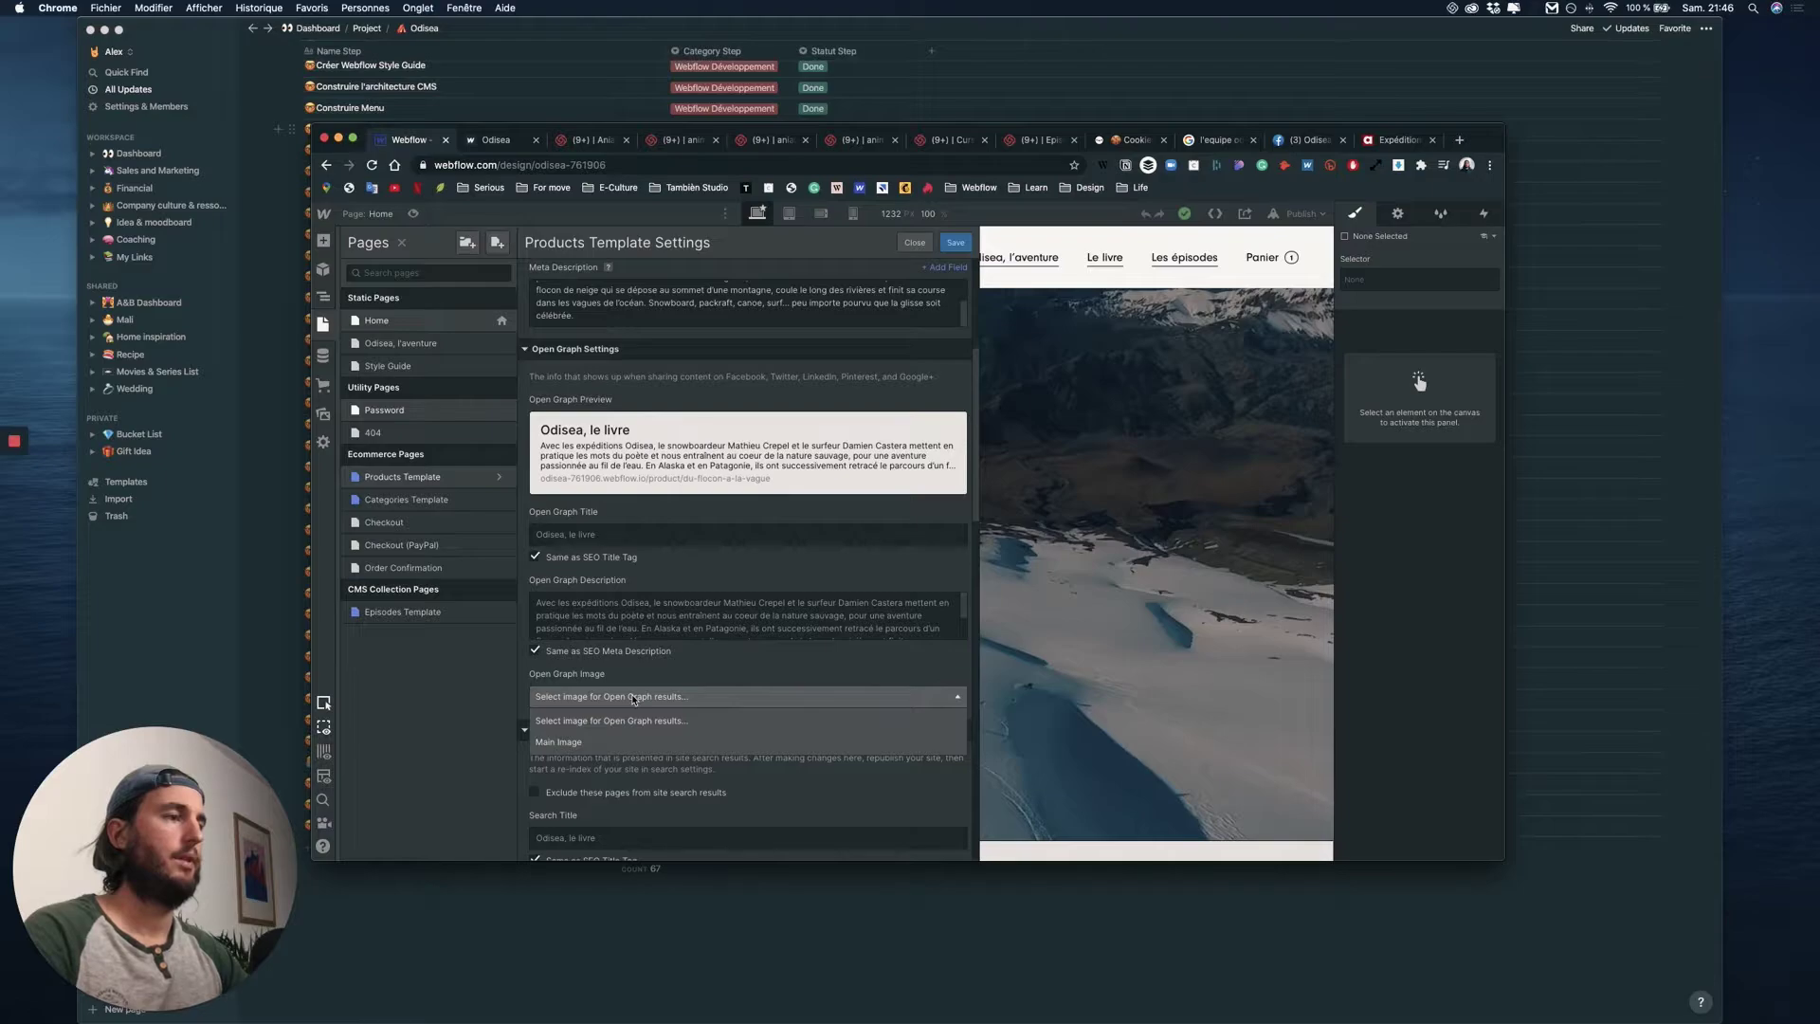
click(576, 742)
scroll(707, 691, down, 3)
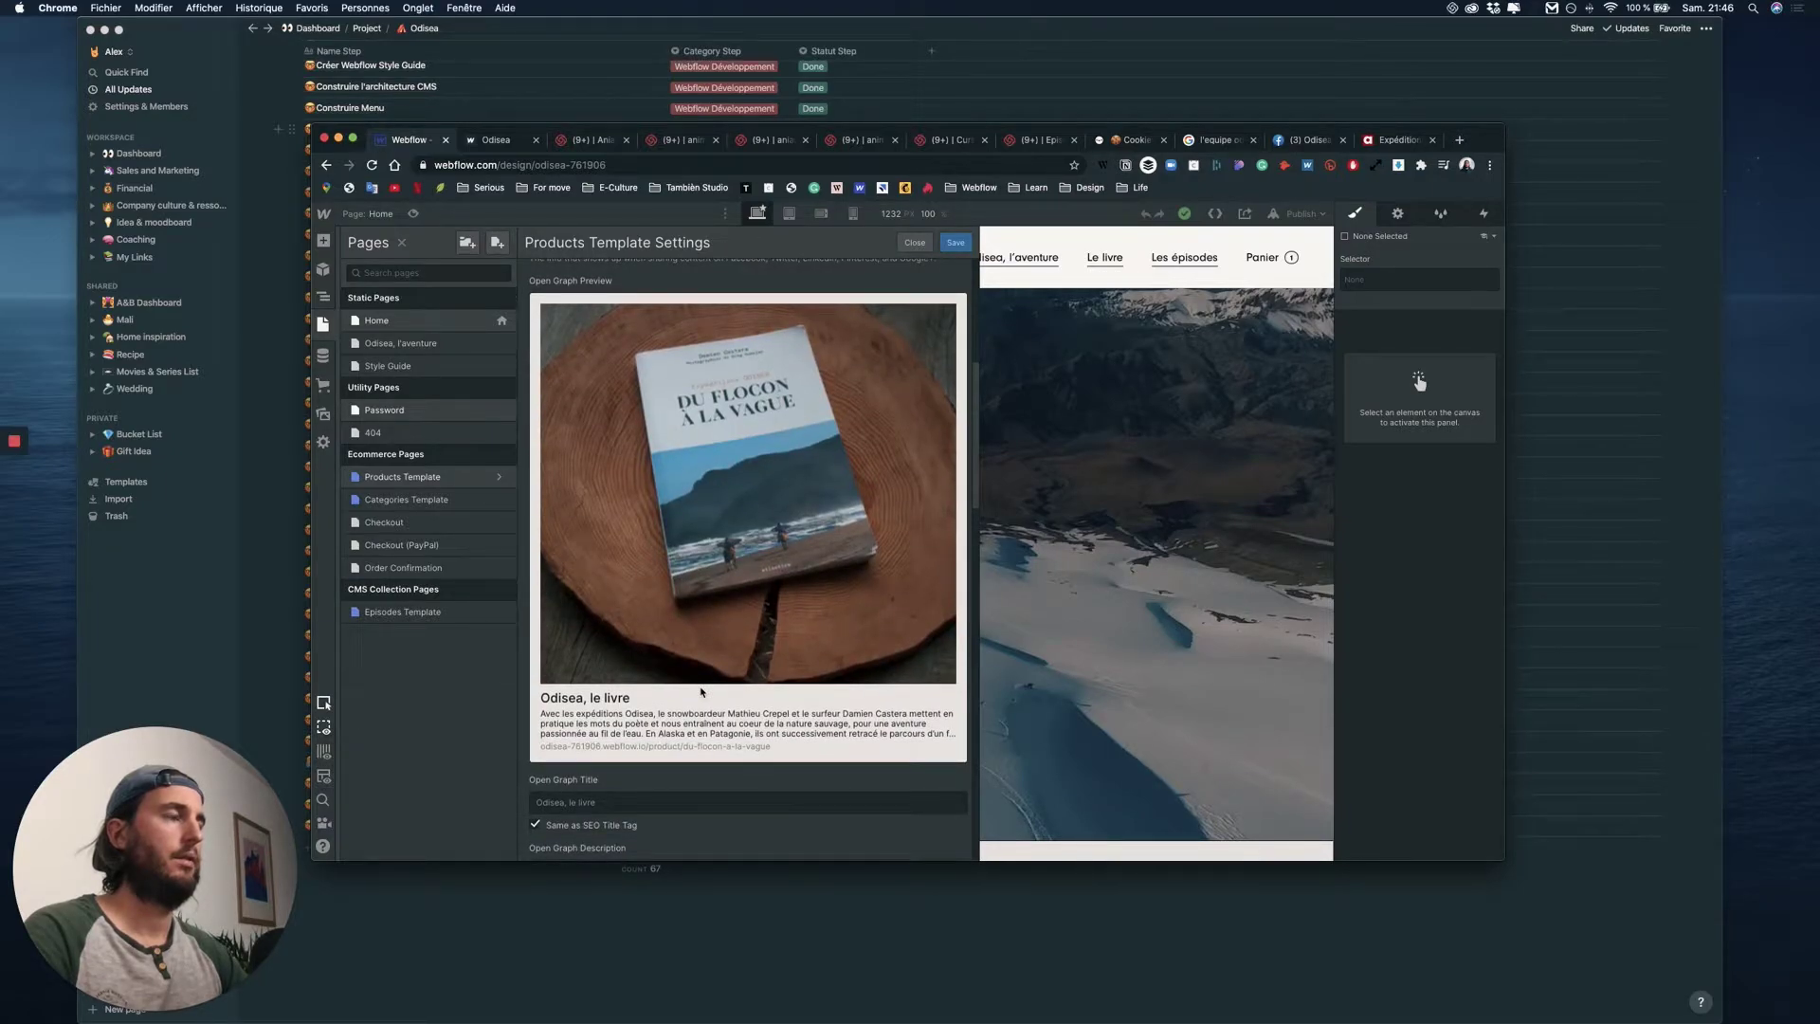
- Review the Products Template's search preview, Open Graph preview and site search settings
scroll(701, 691, down, 1)
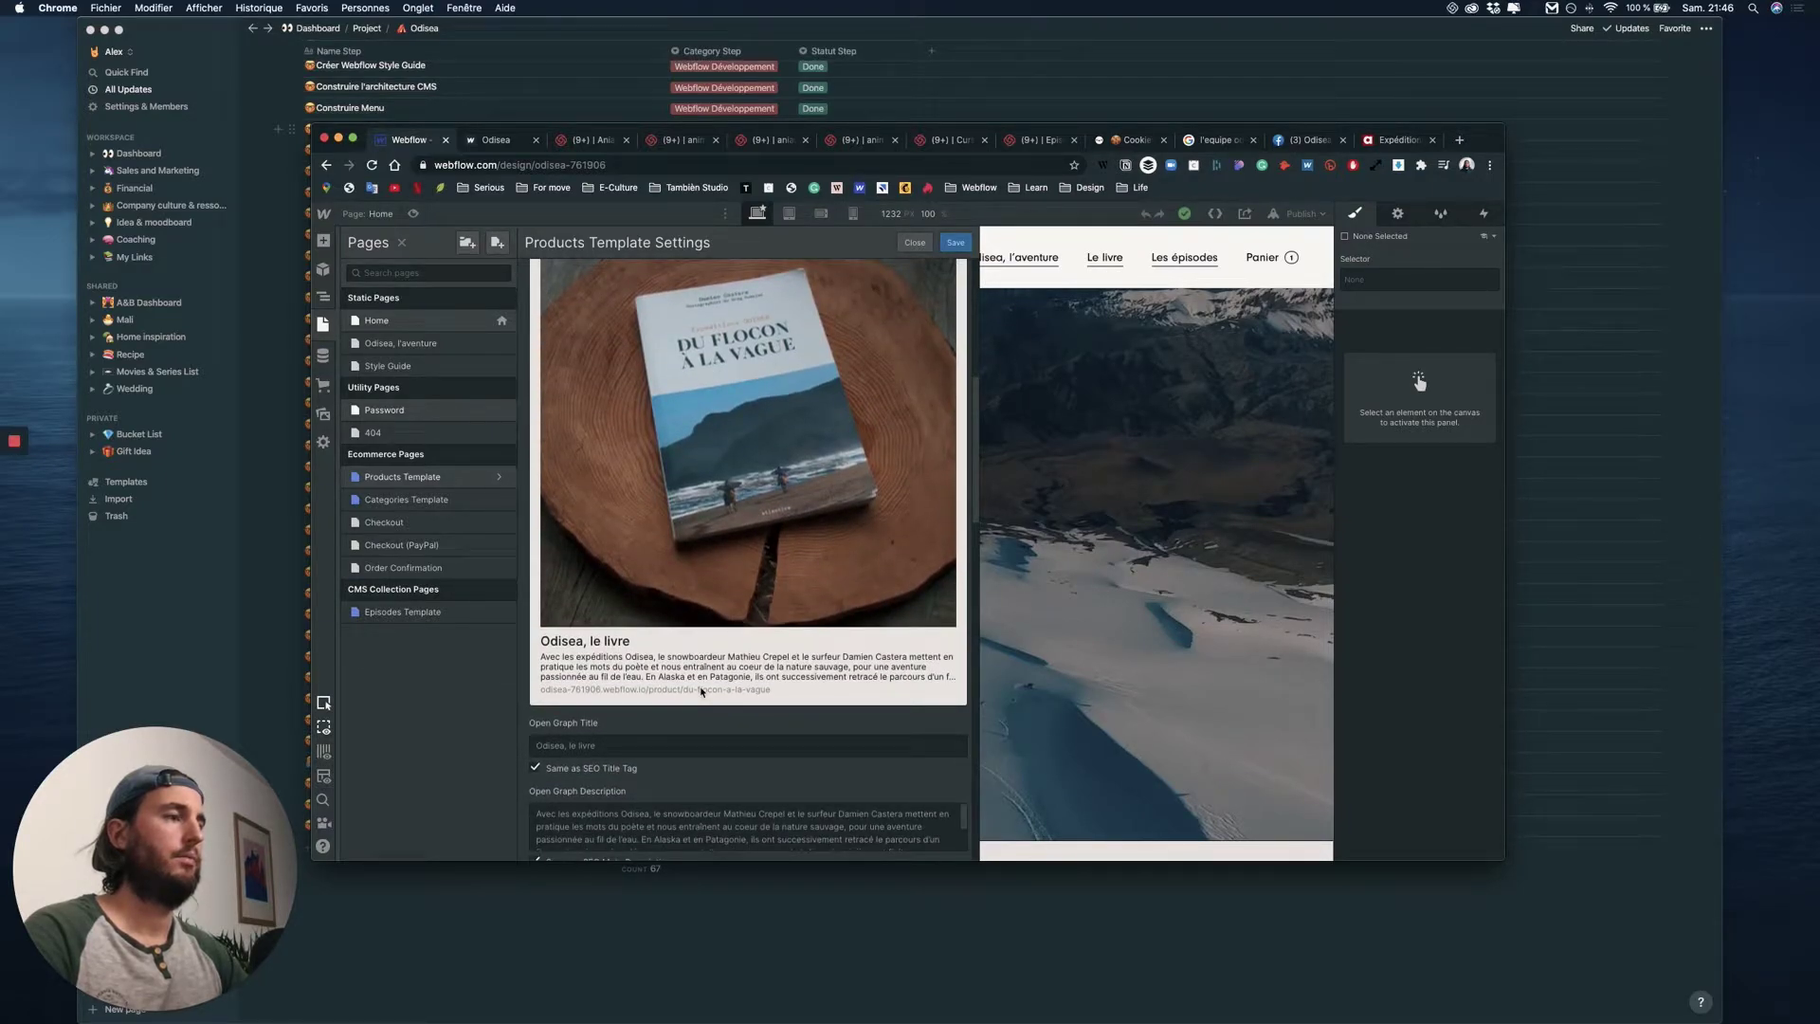
scroll(701, 690, up, 5)
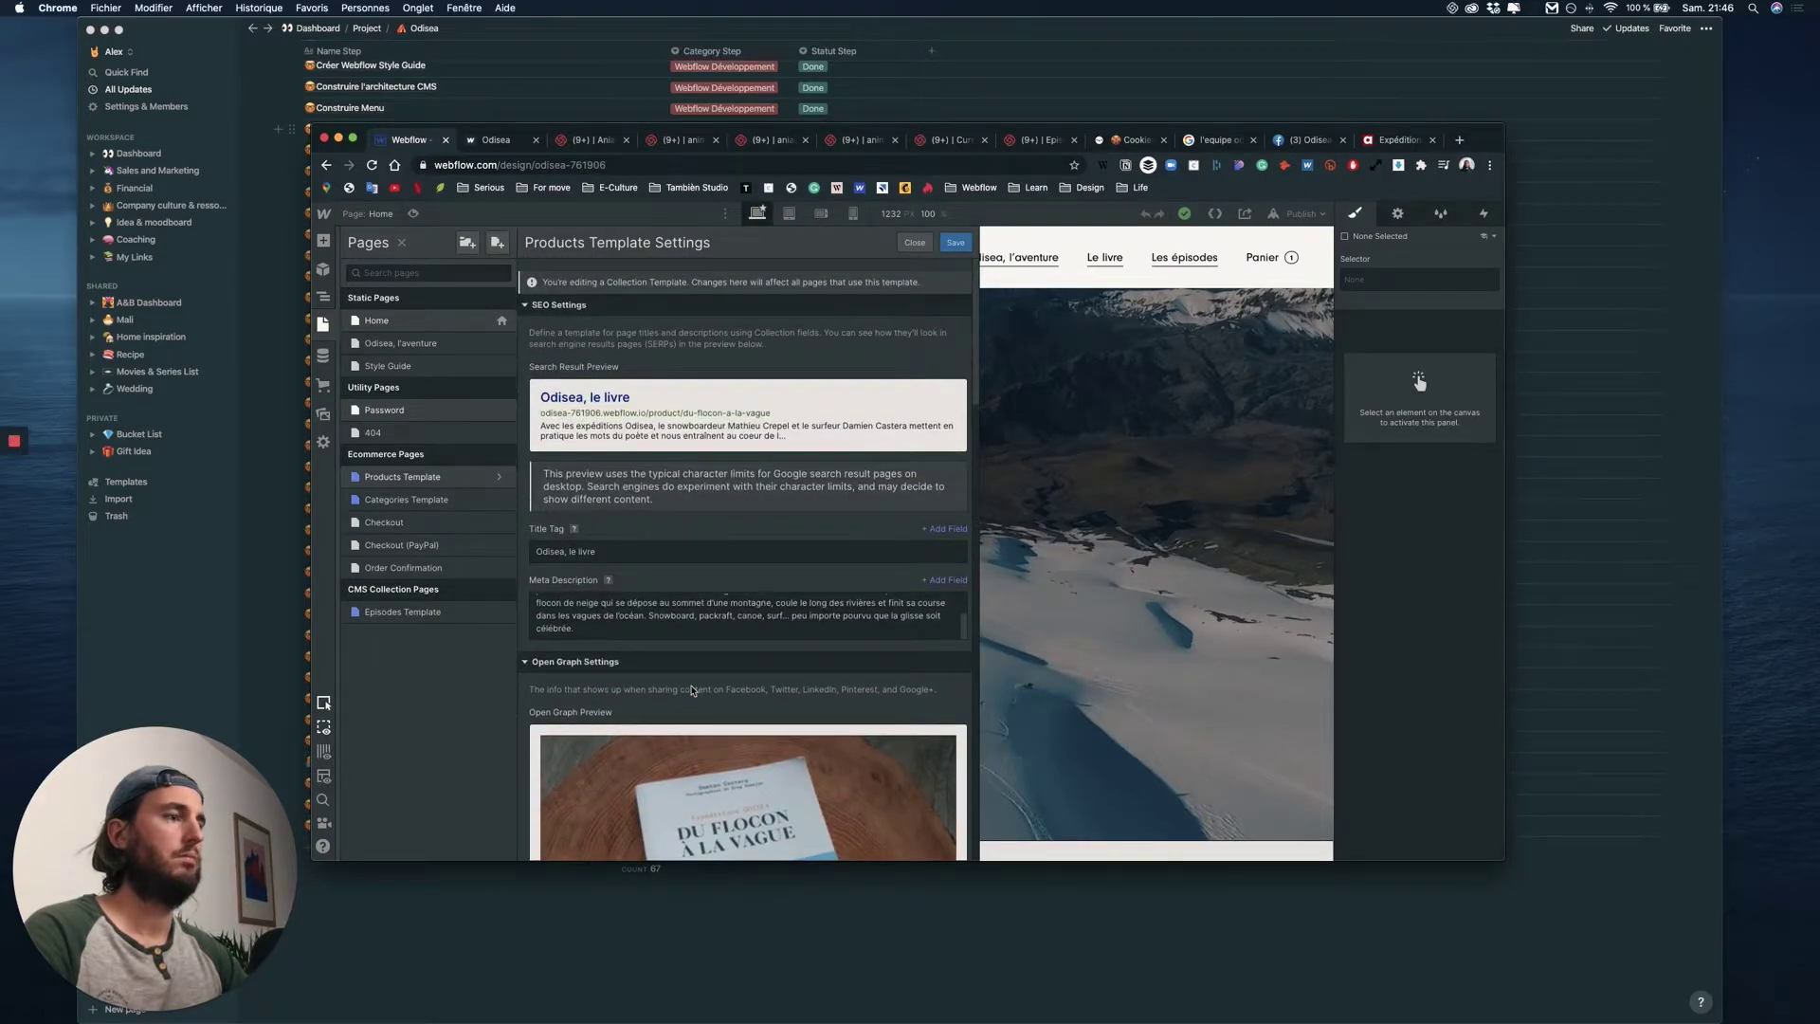
scroll(692, 690, down, 5)
scroll(691, 690, up, 1)
scroll(691, 690, down, 3)
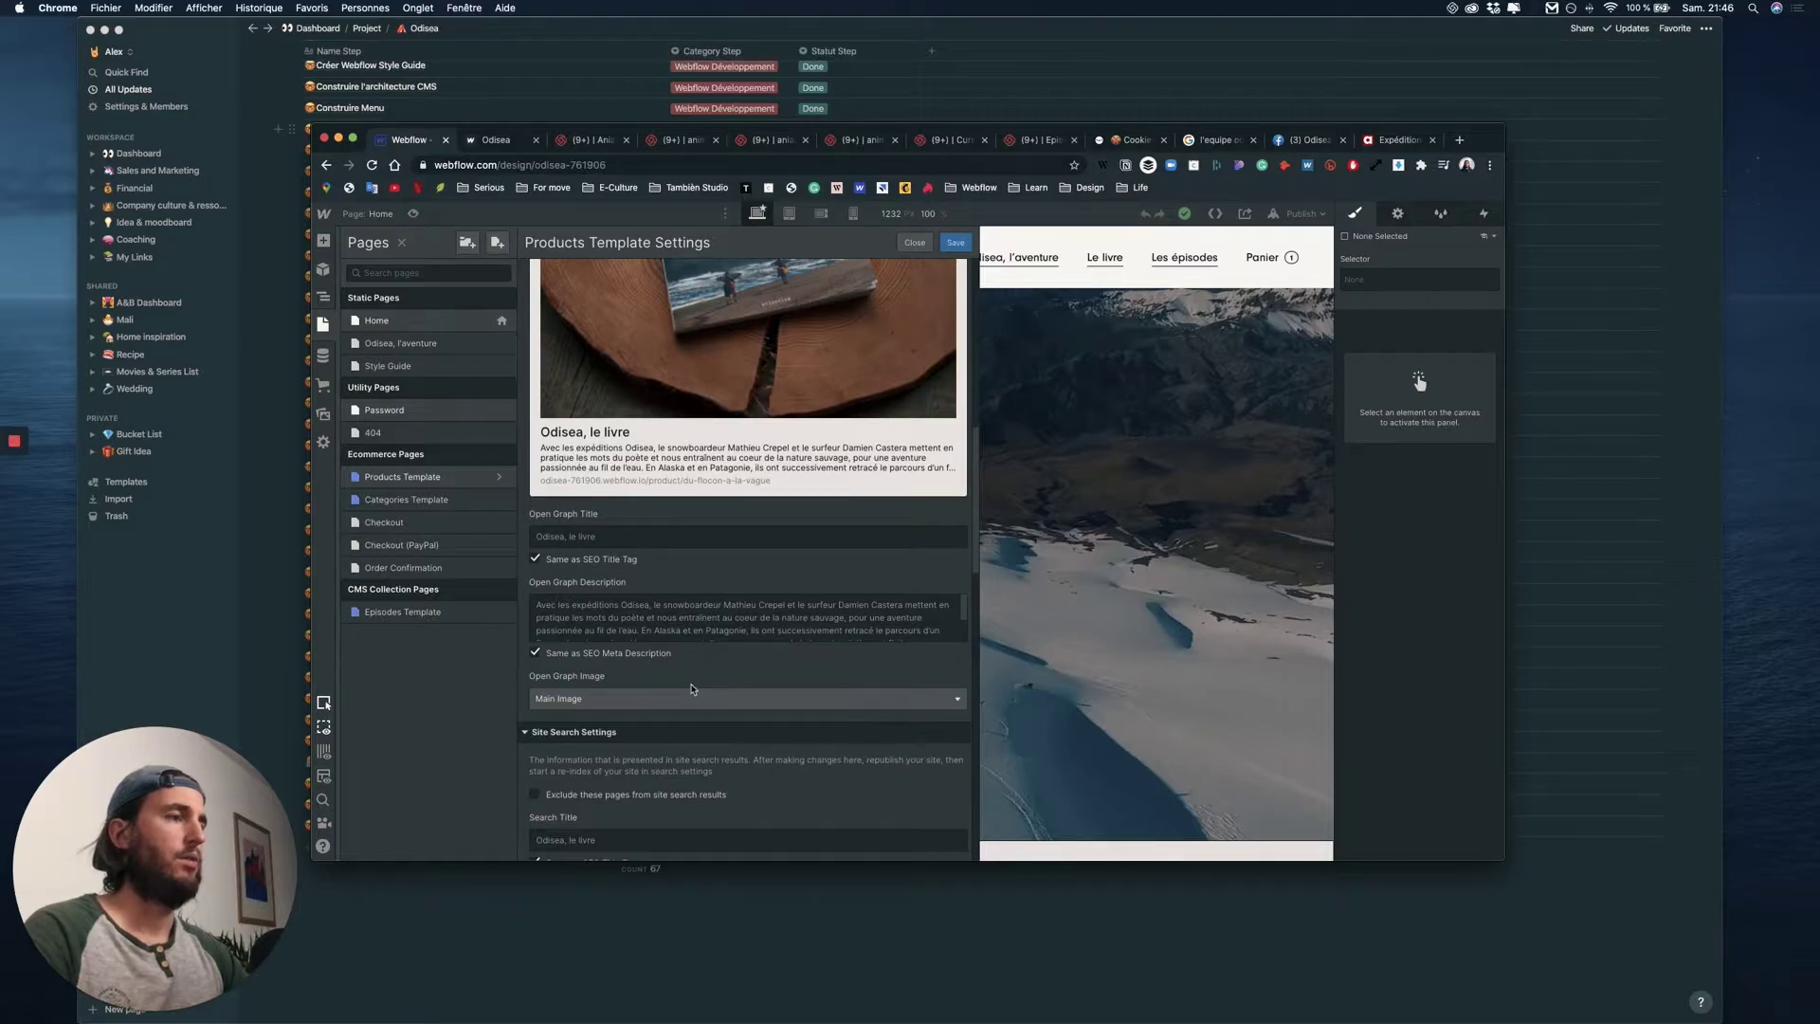
scroll(614, 658, down, 1)
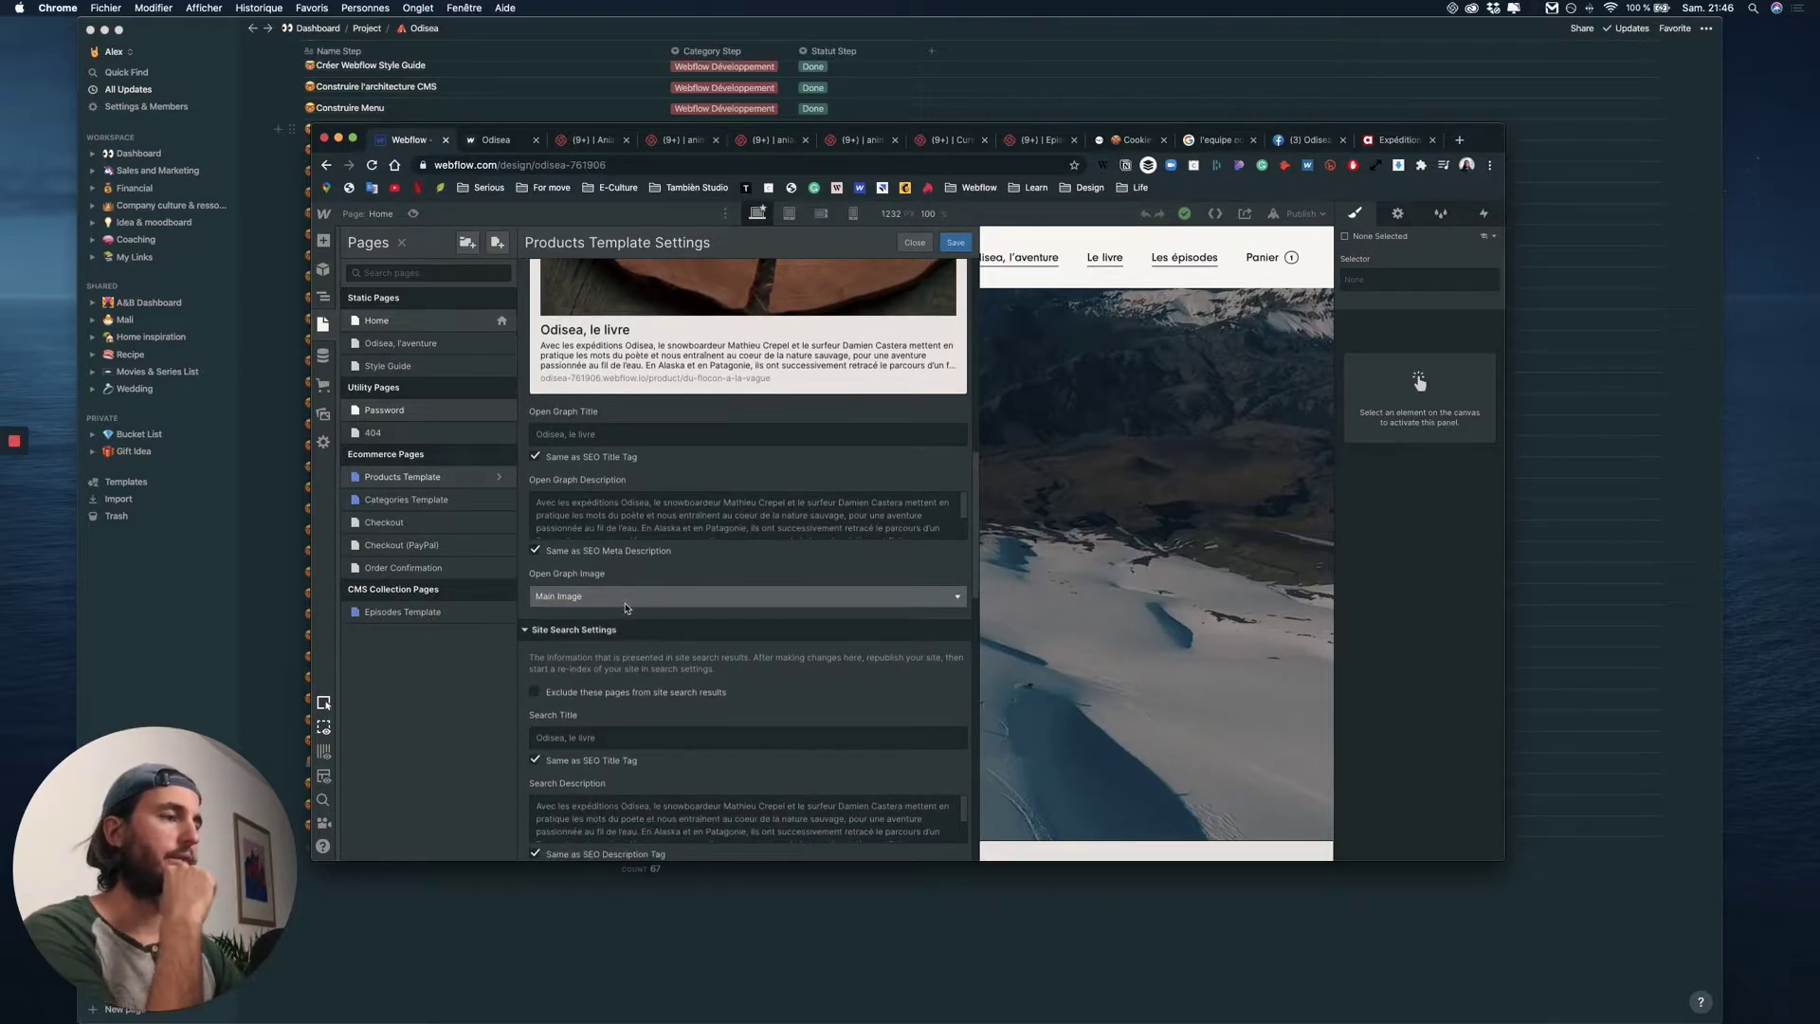
scroll(626, 607, down, 1)
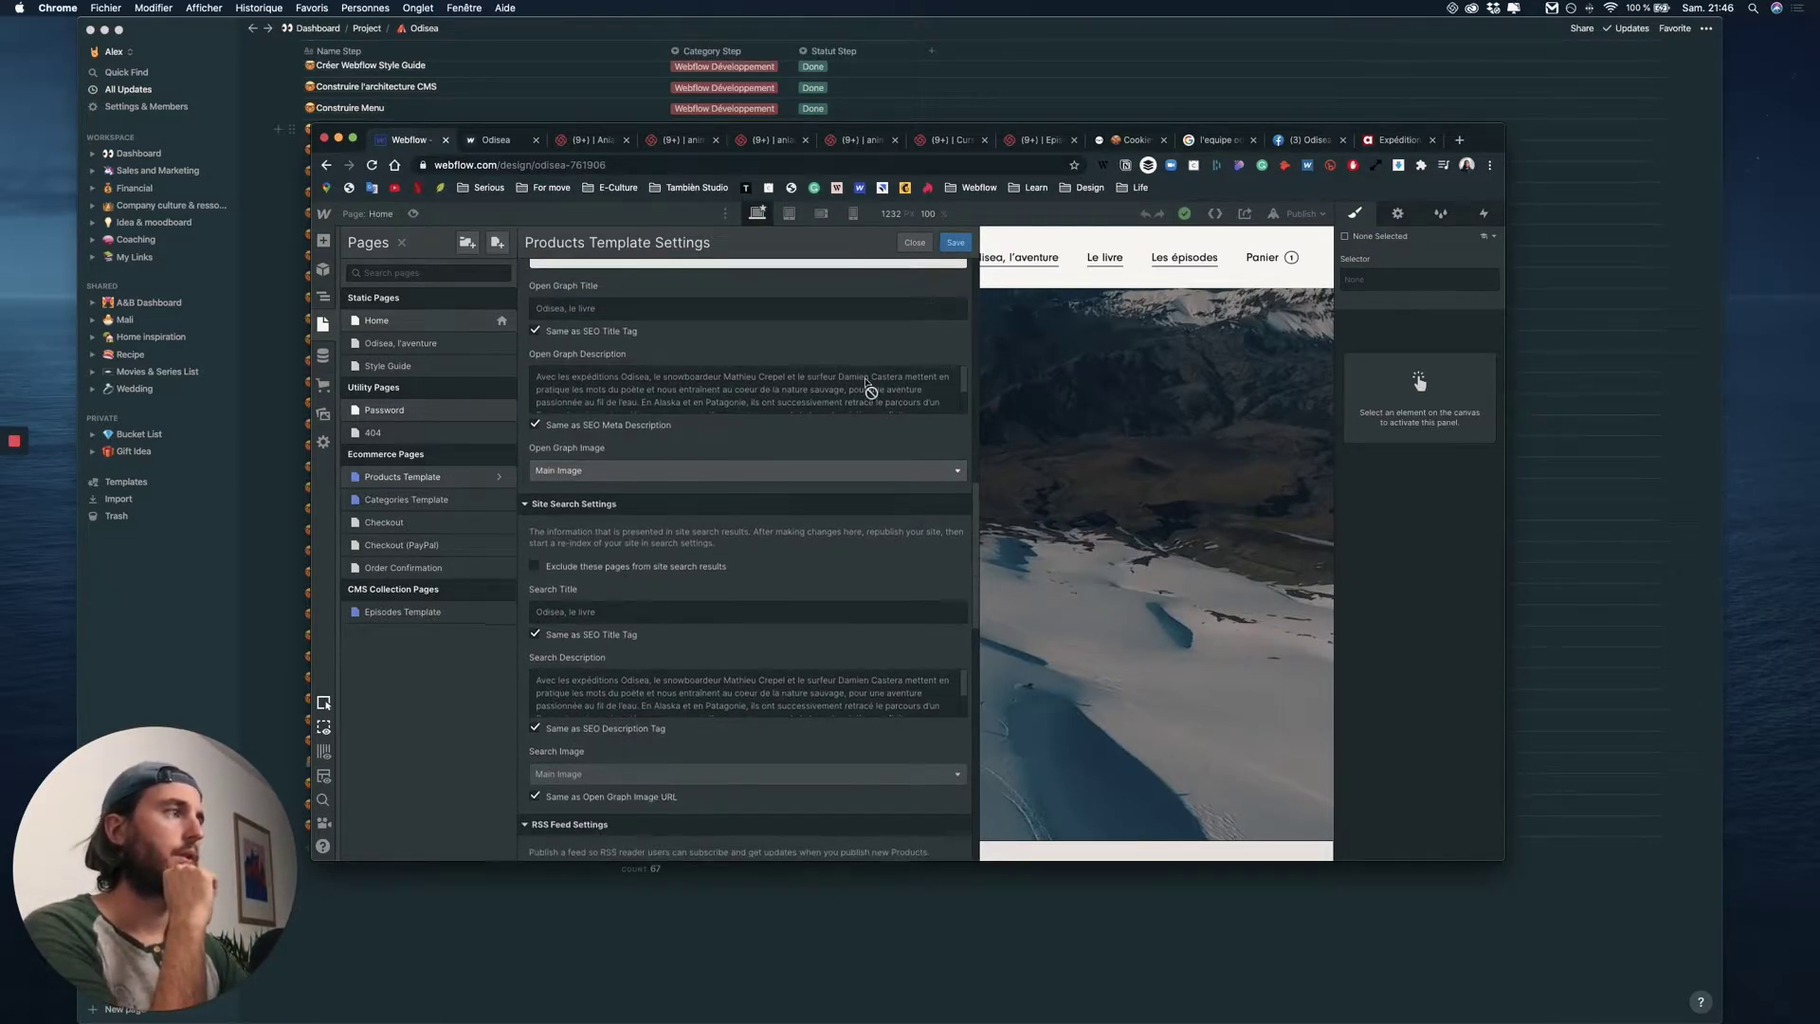
scroll(870, 391, up, 6)
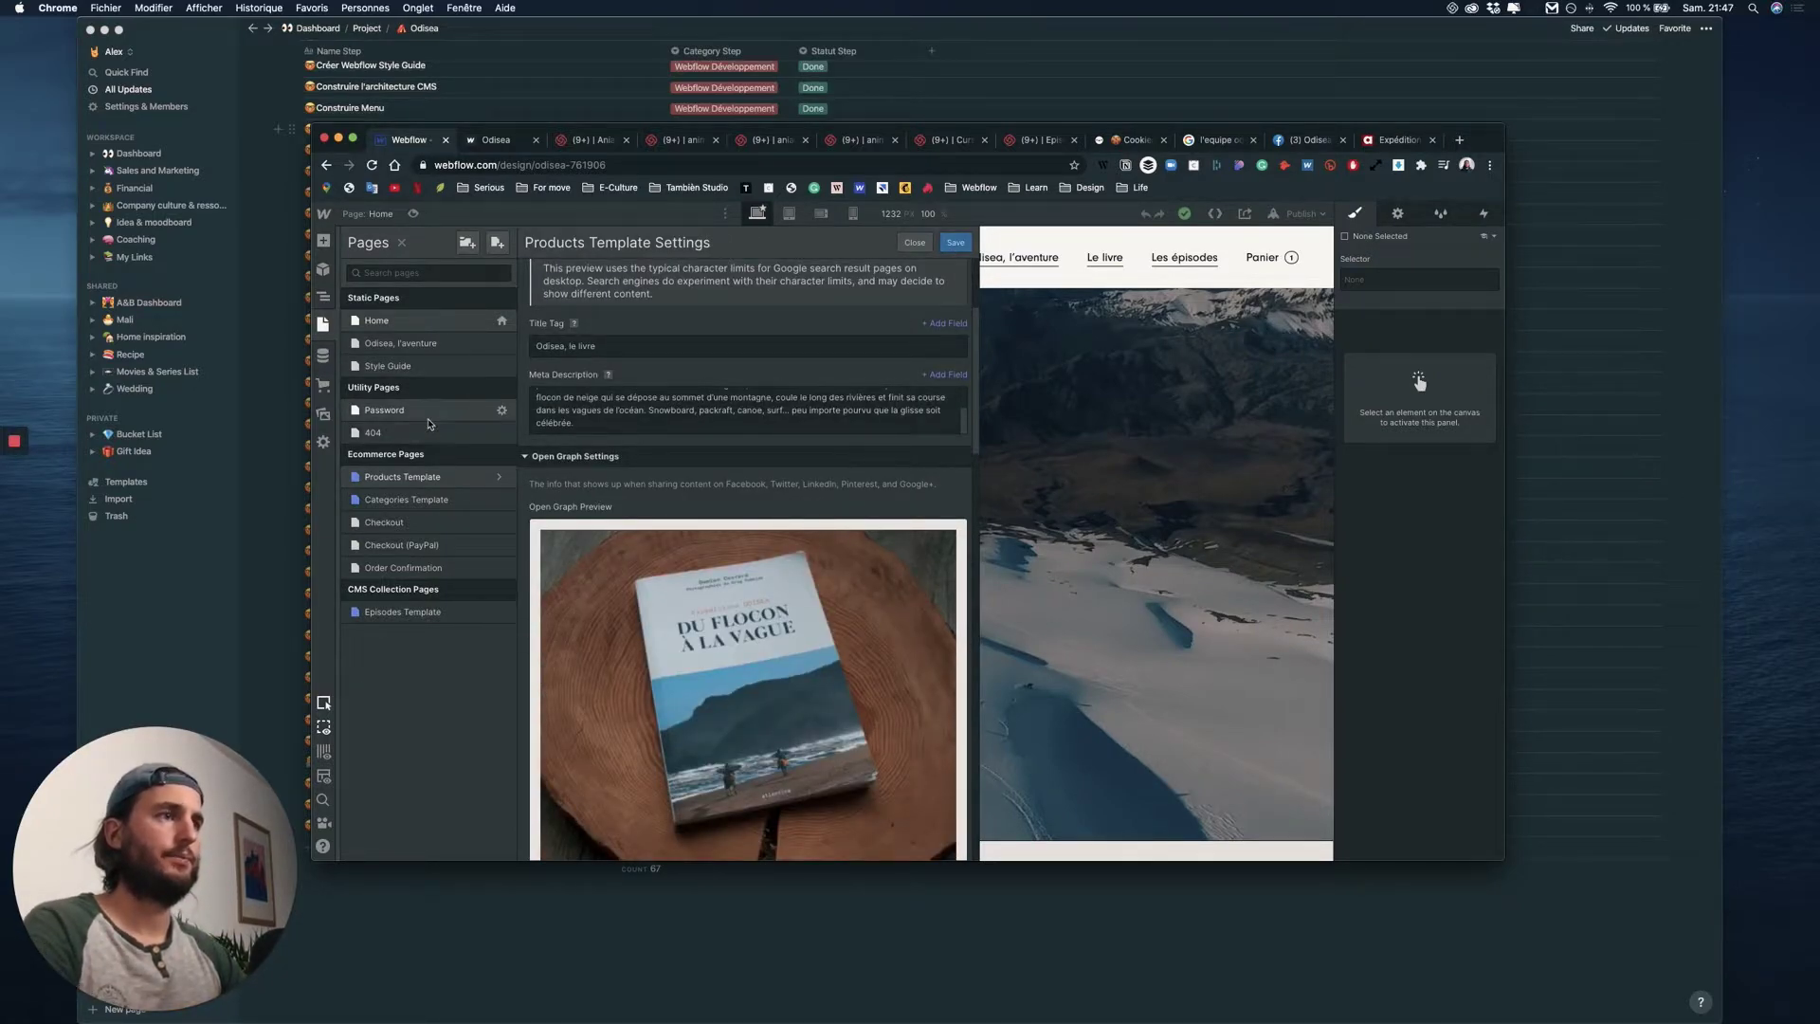
- Leave the Products Template's settings and open the Episodes Template page
key(Escape)
click(404, 612)
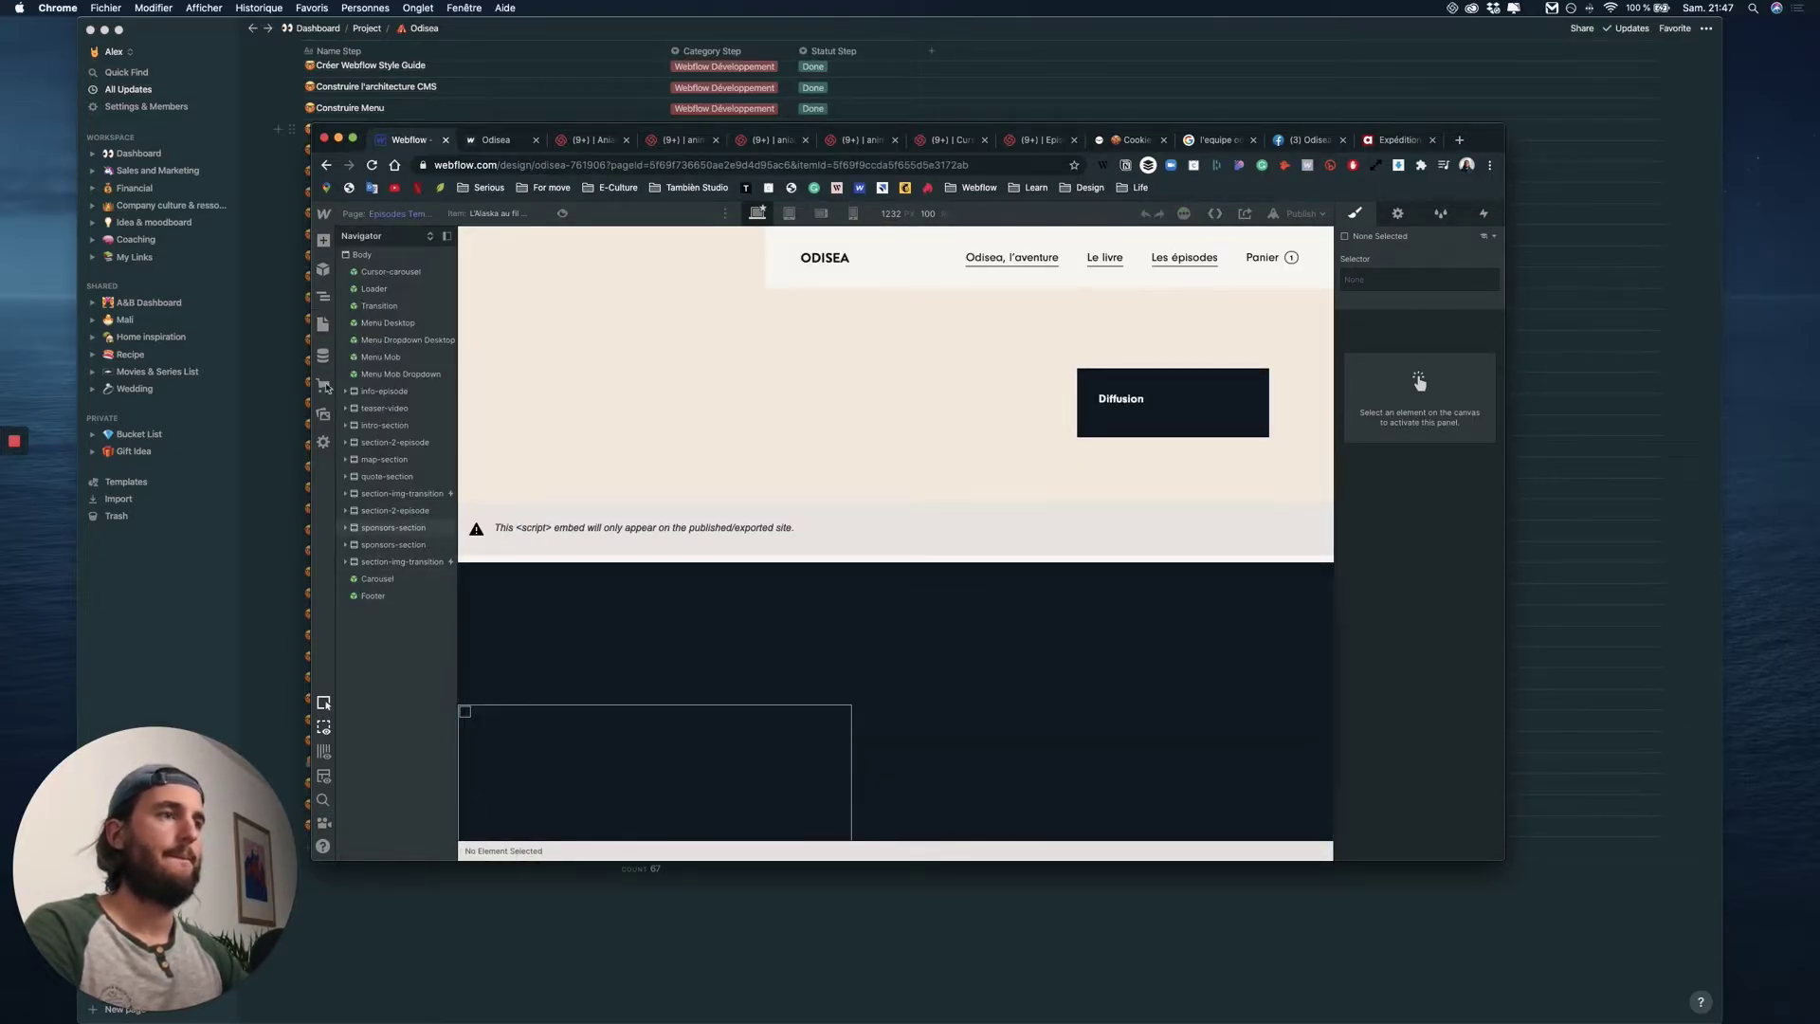
- Open the Episodes Template's page settings and check which collection fields its title tag can use
click(322, 323)
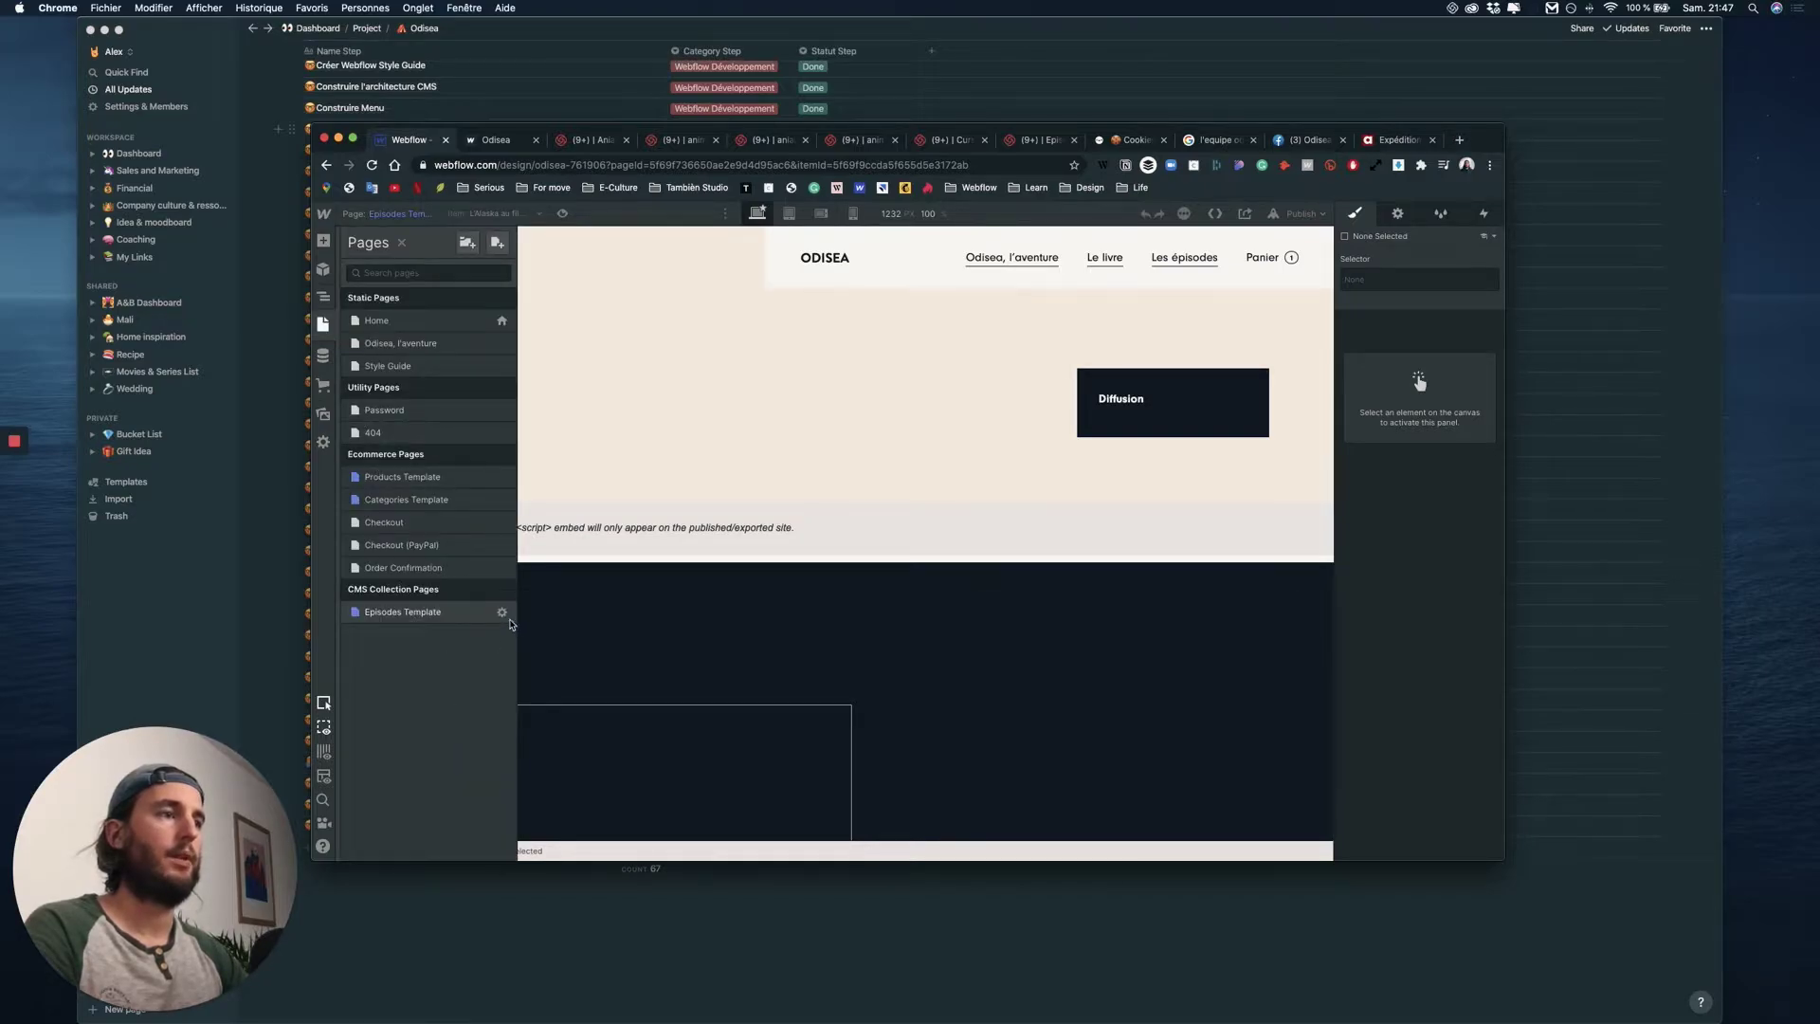
click(501, 613)
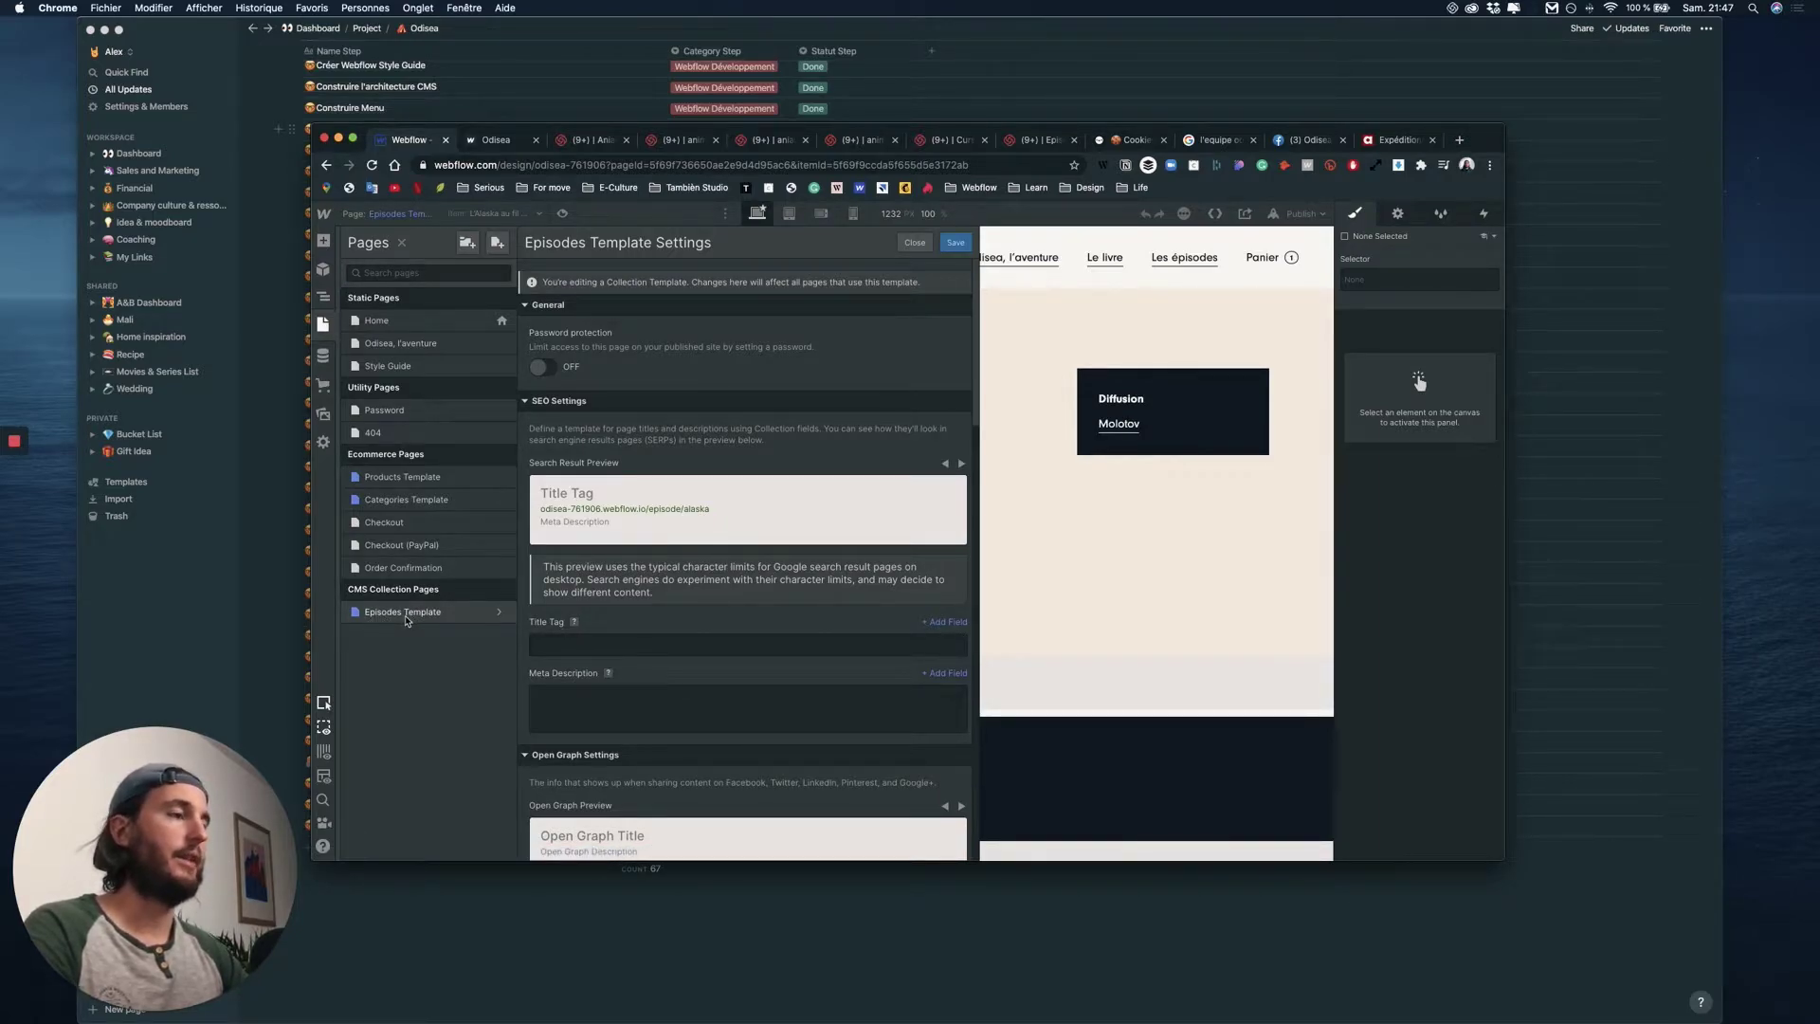
click(957, 622)
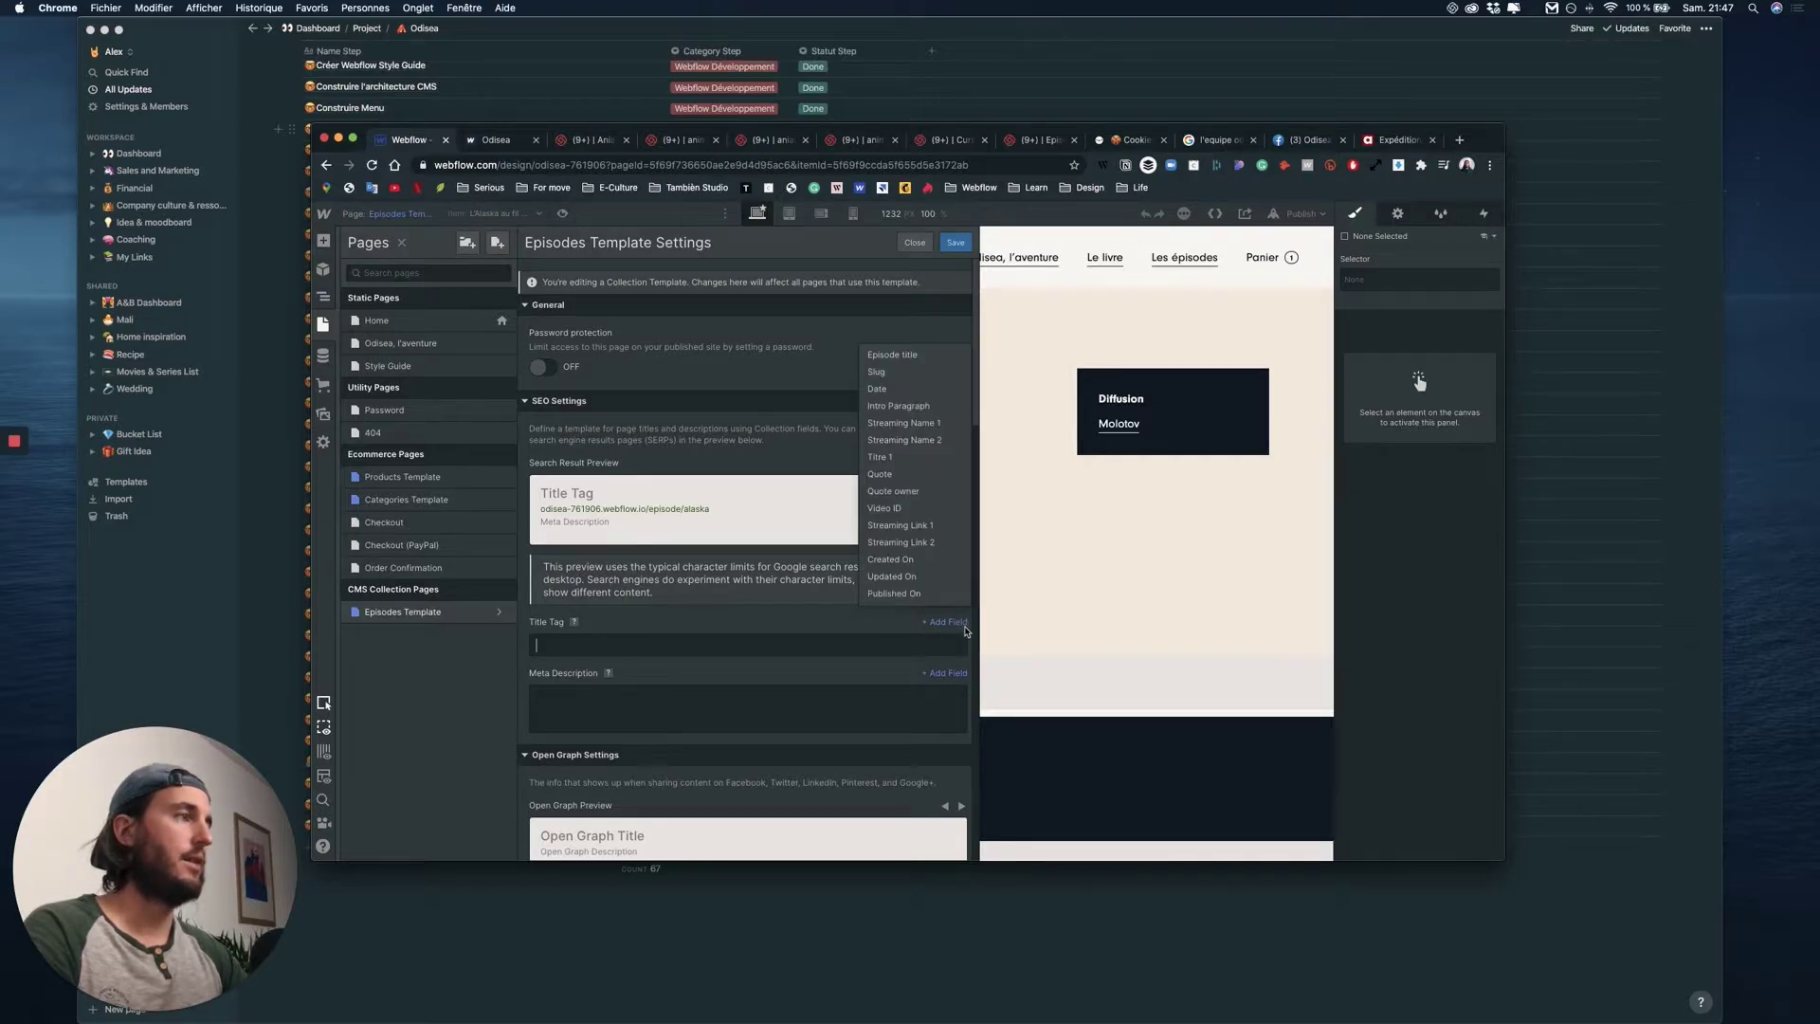
click(619, 647)
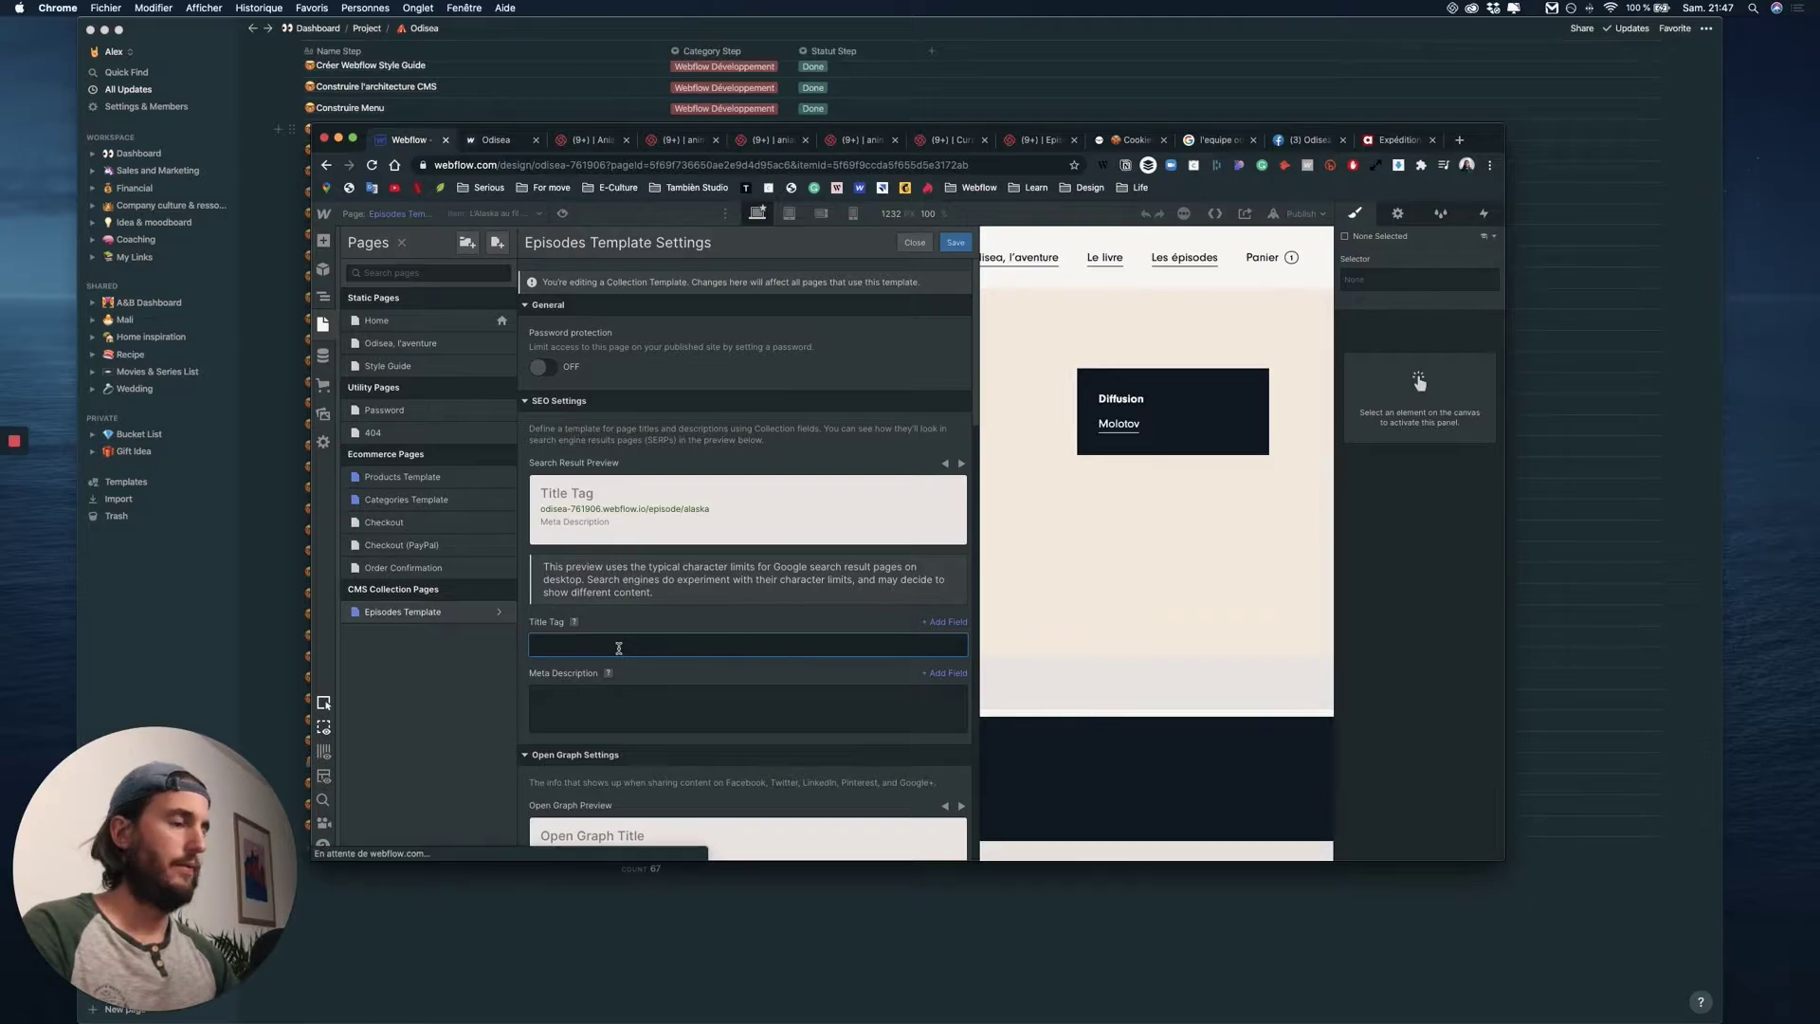
click(957, 622)
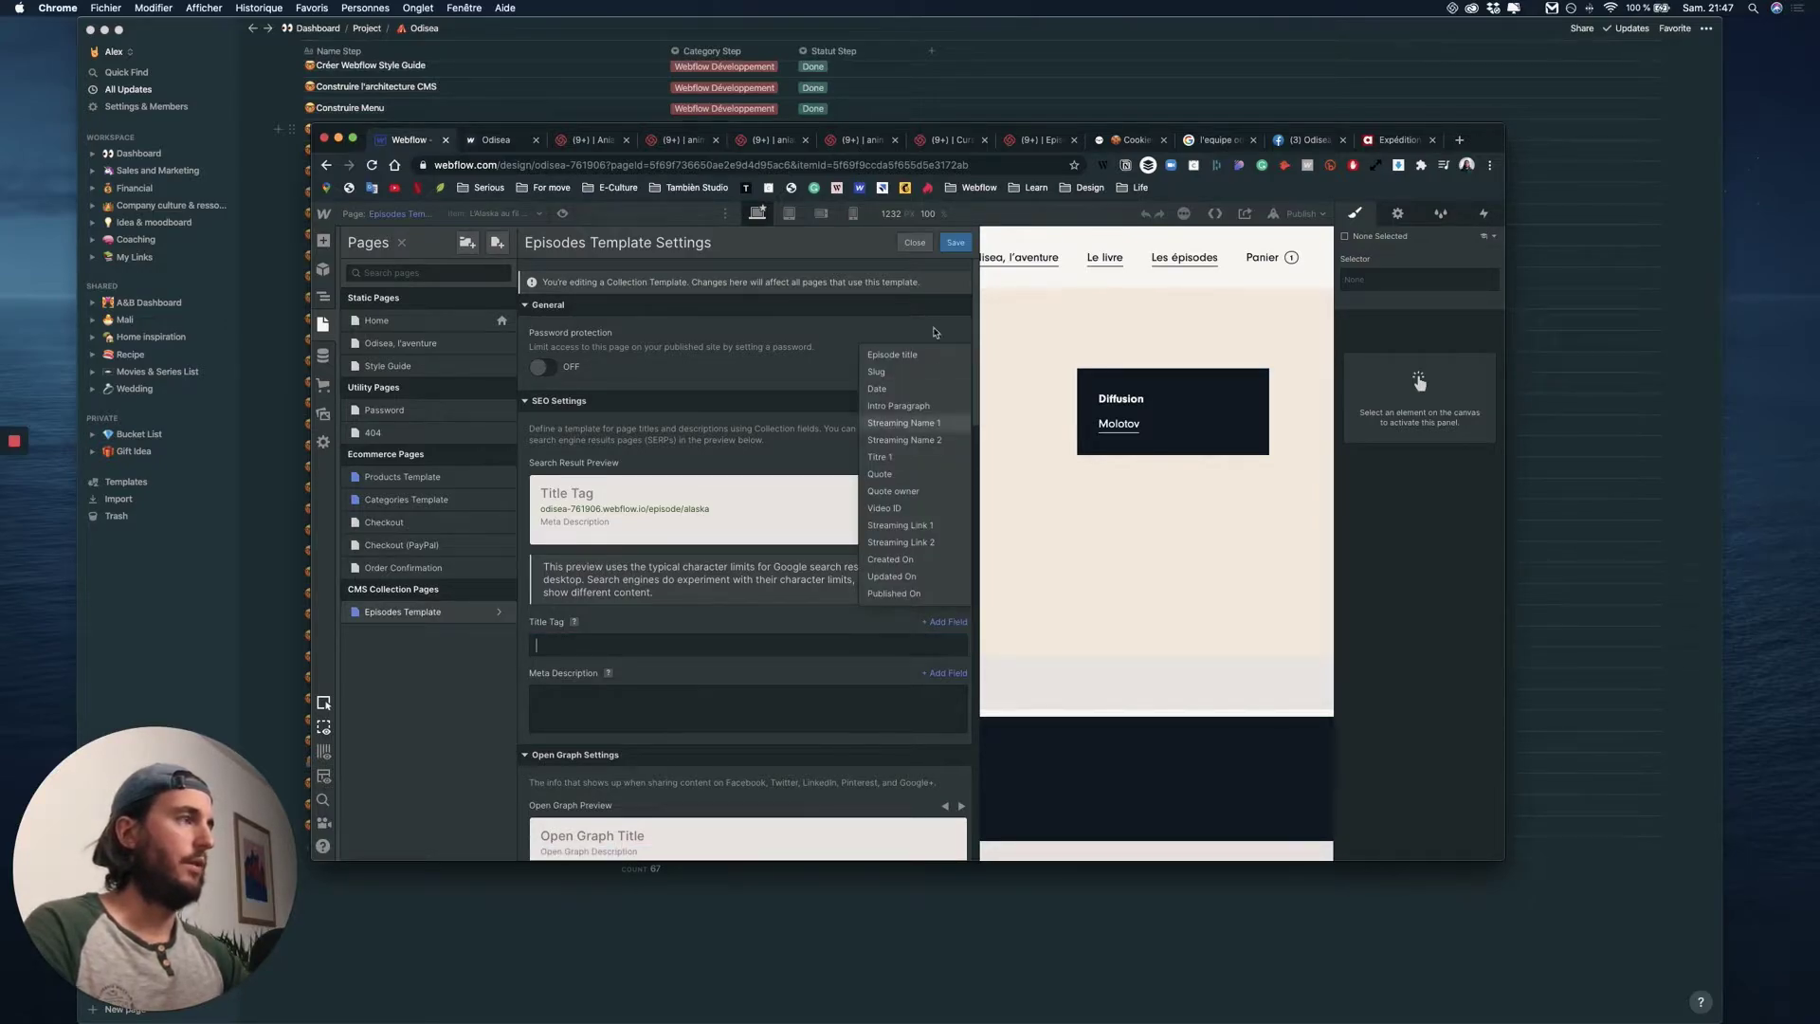
click(608, 644)
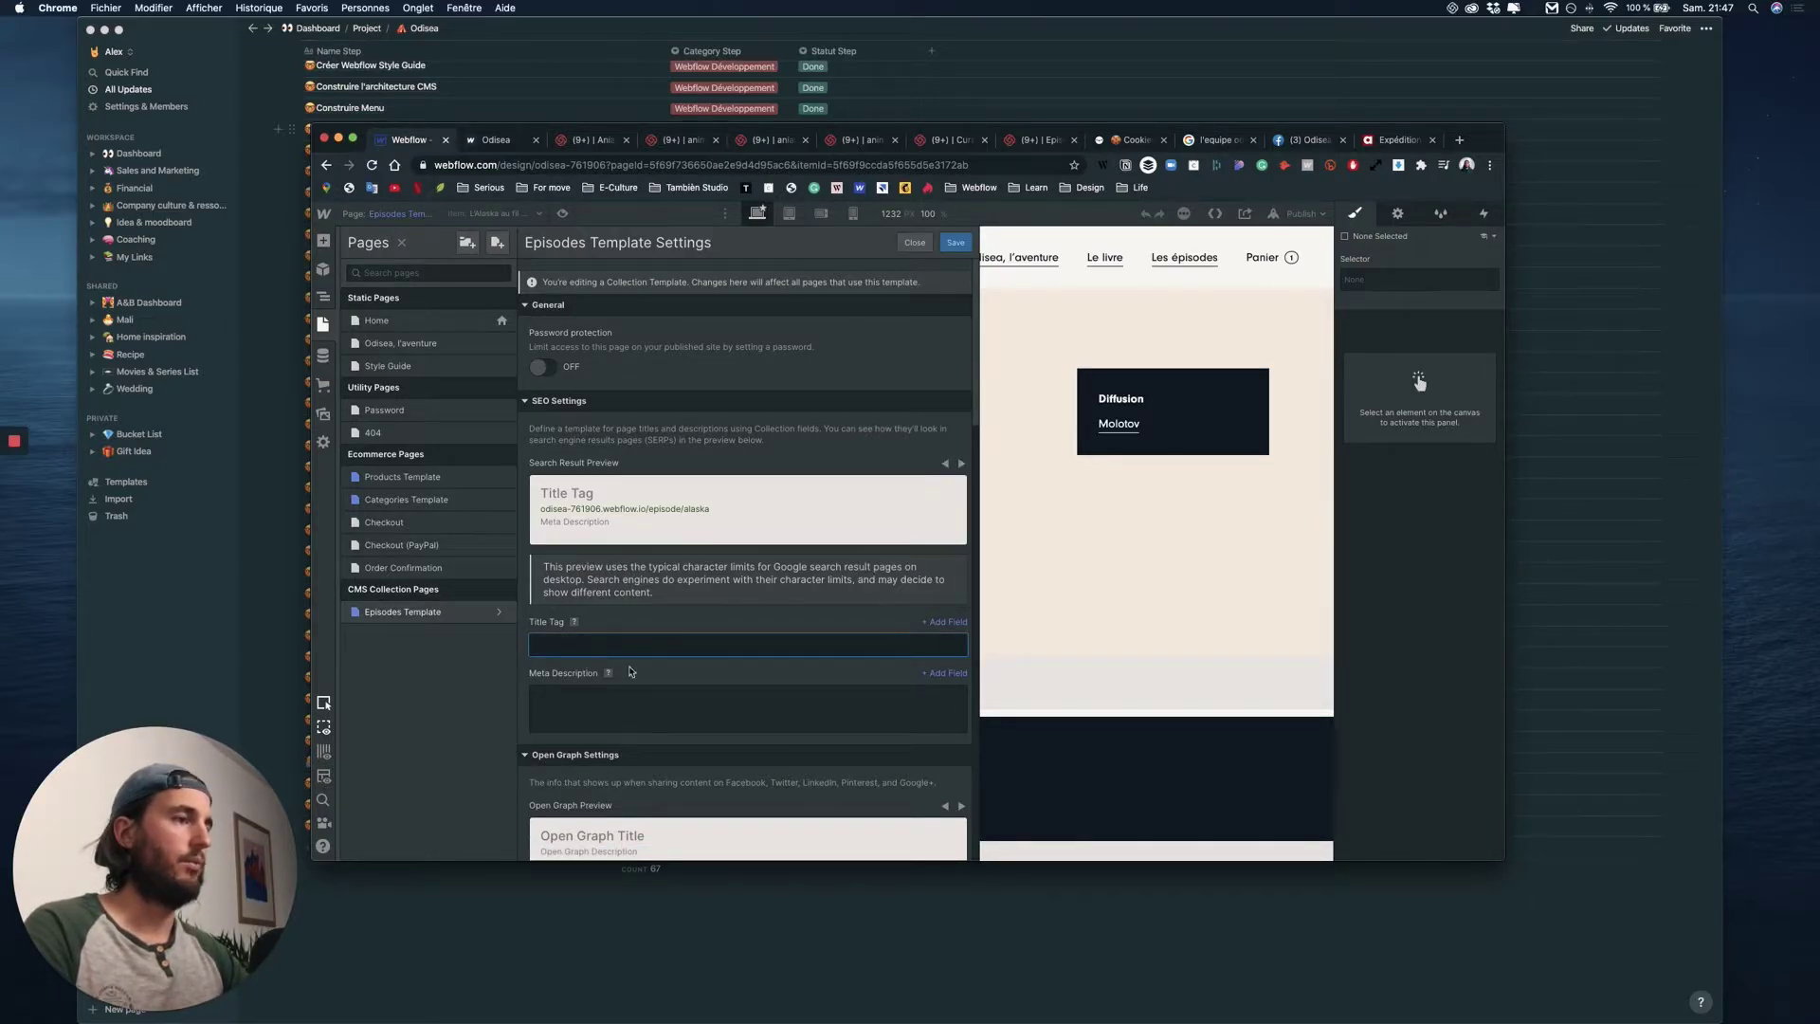
click(619, 713)
click(601, 647)
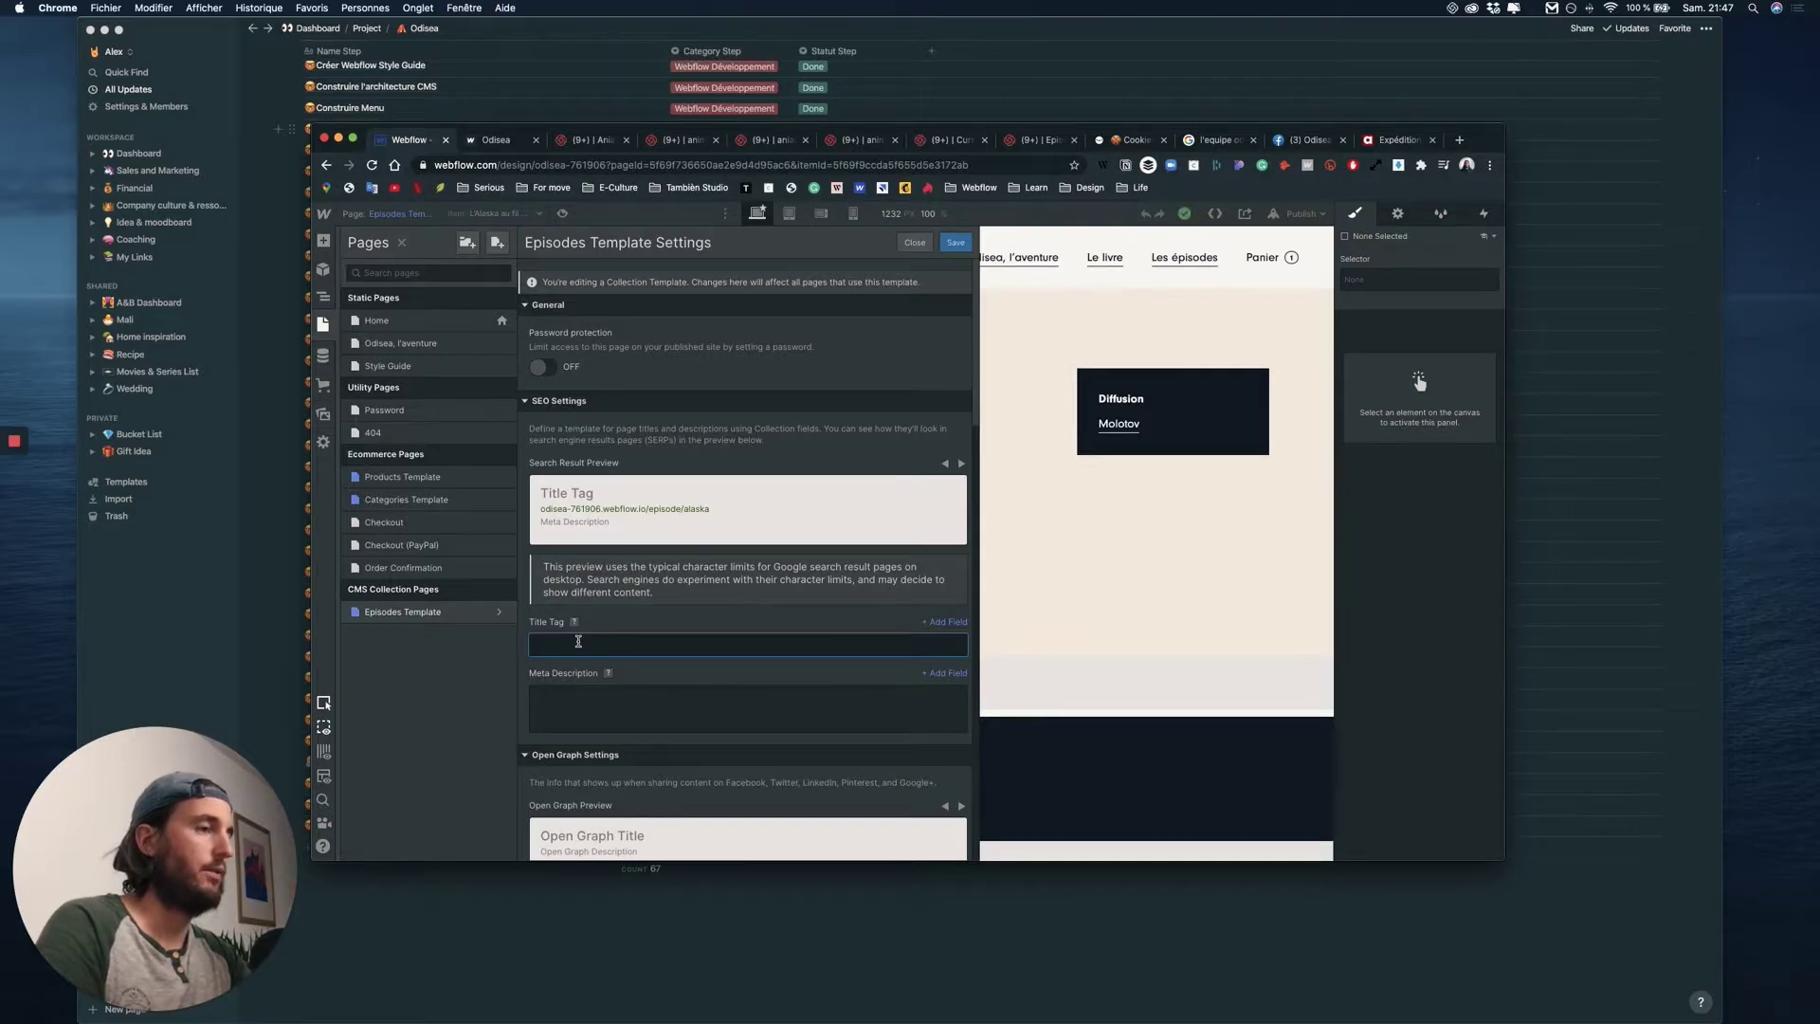
- Set the Episodes Template's title tag to "Odisea, " plus the Episode title field, followed by ", découvrez la saison."
text(Odisea,)
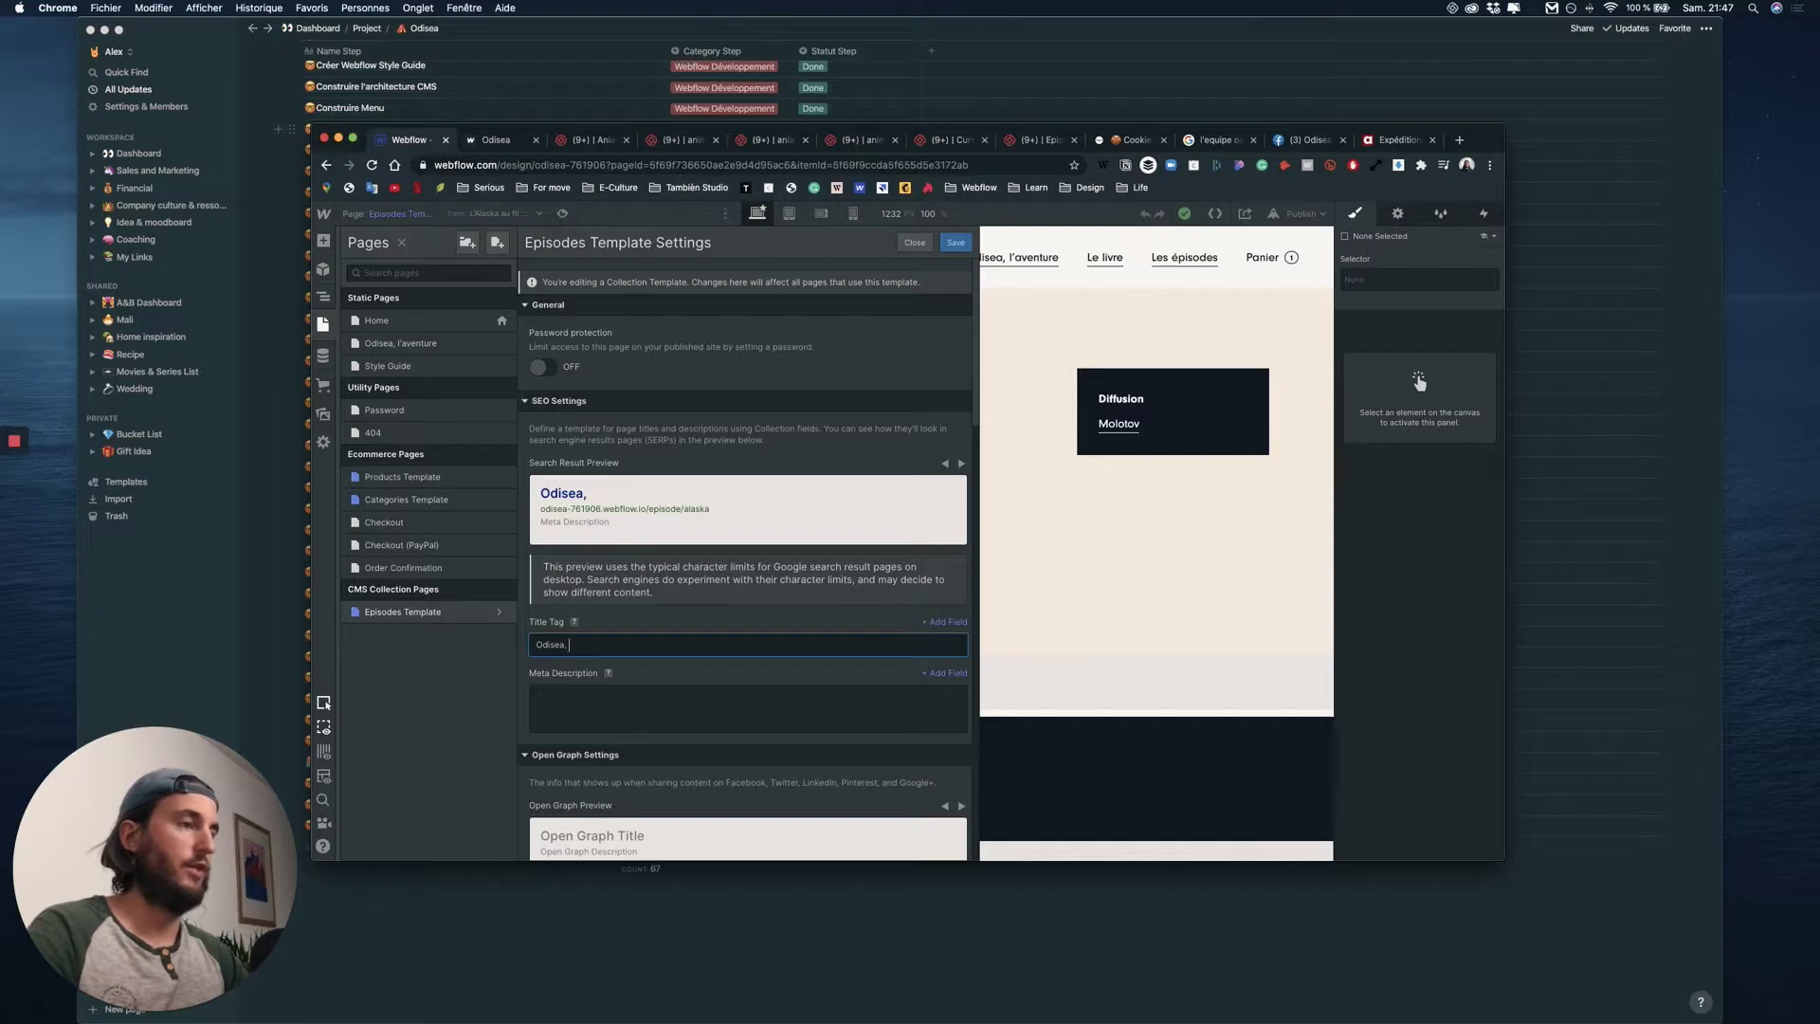
click(945, 622)
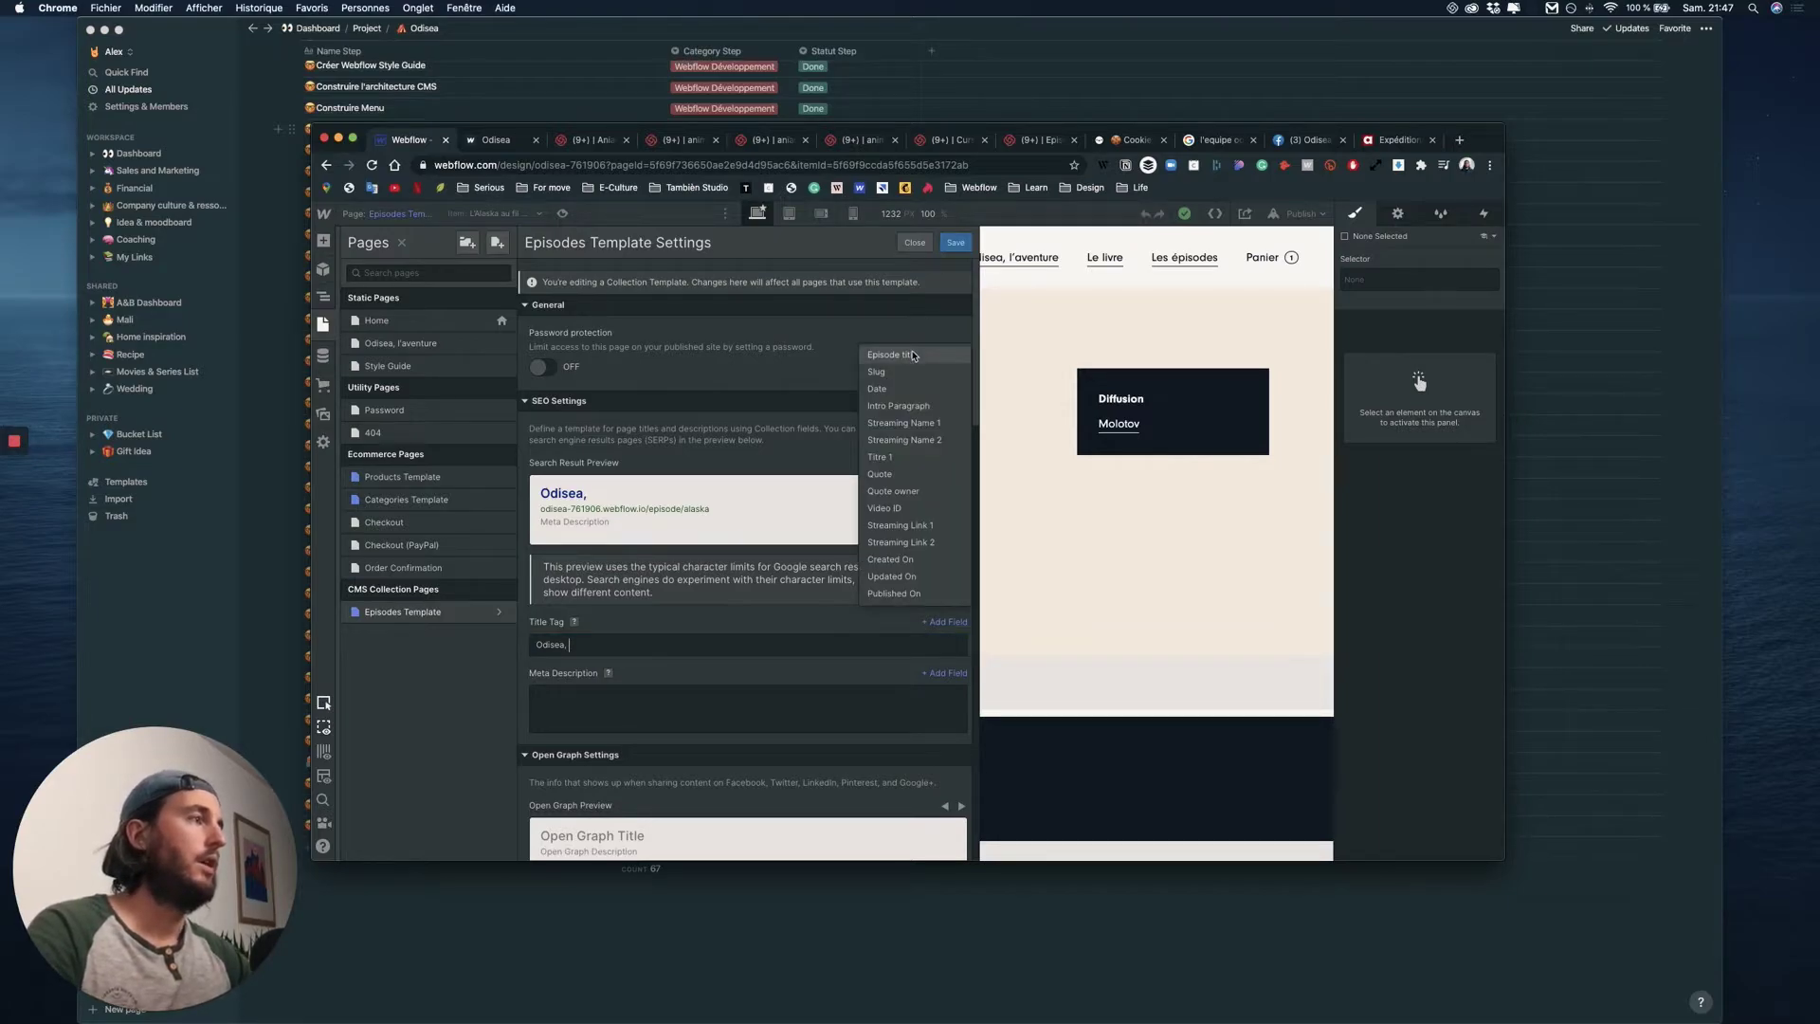
click(891, 355)
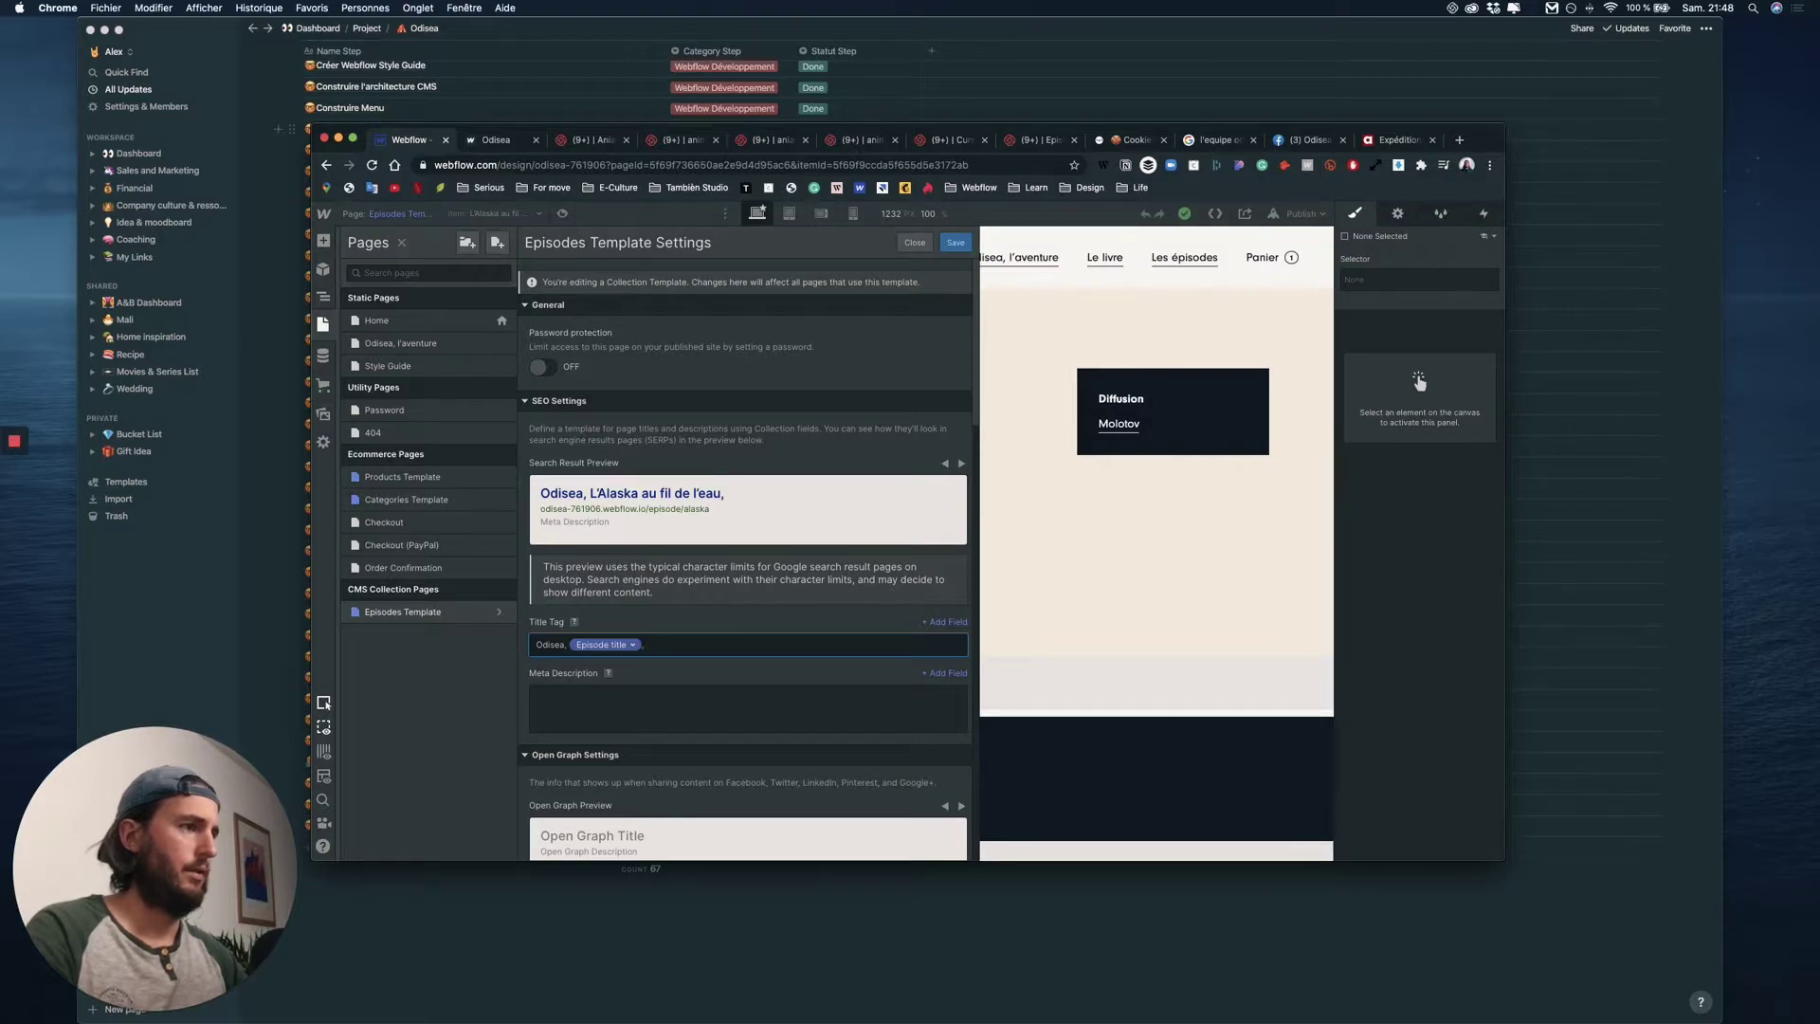
text(, décou)
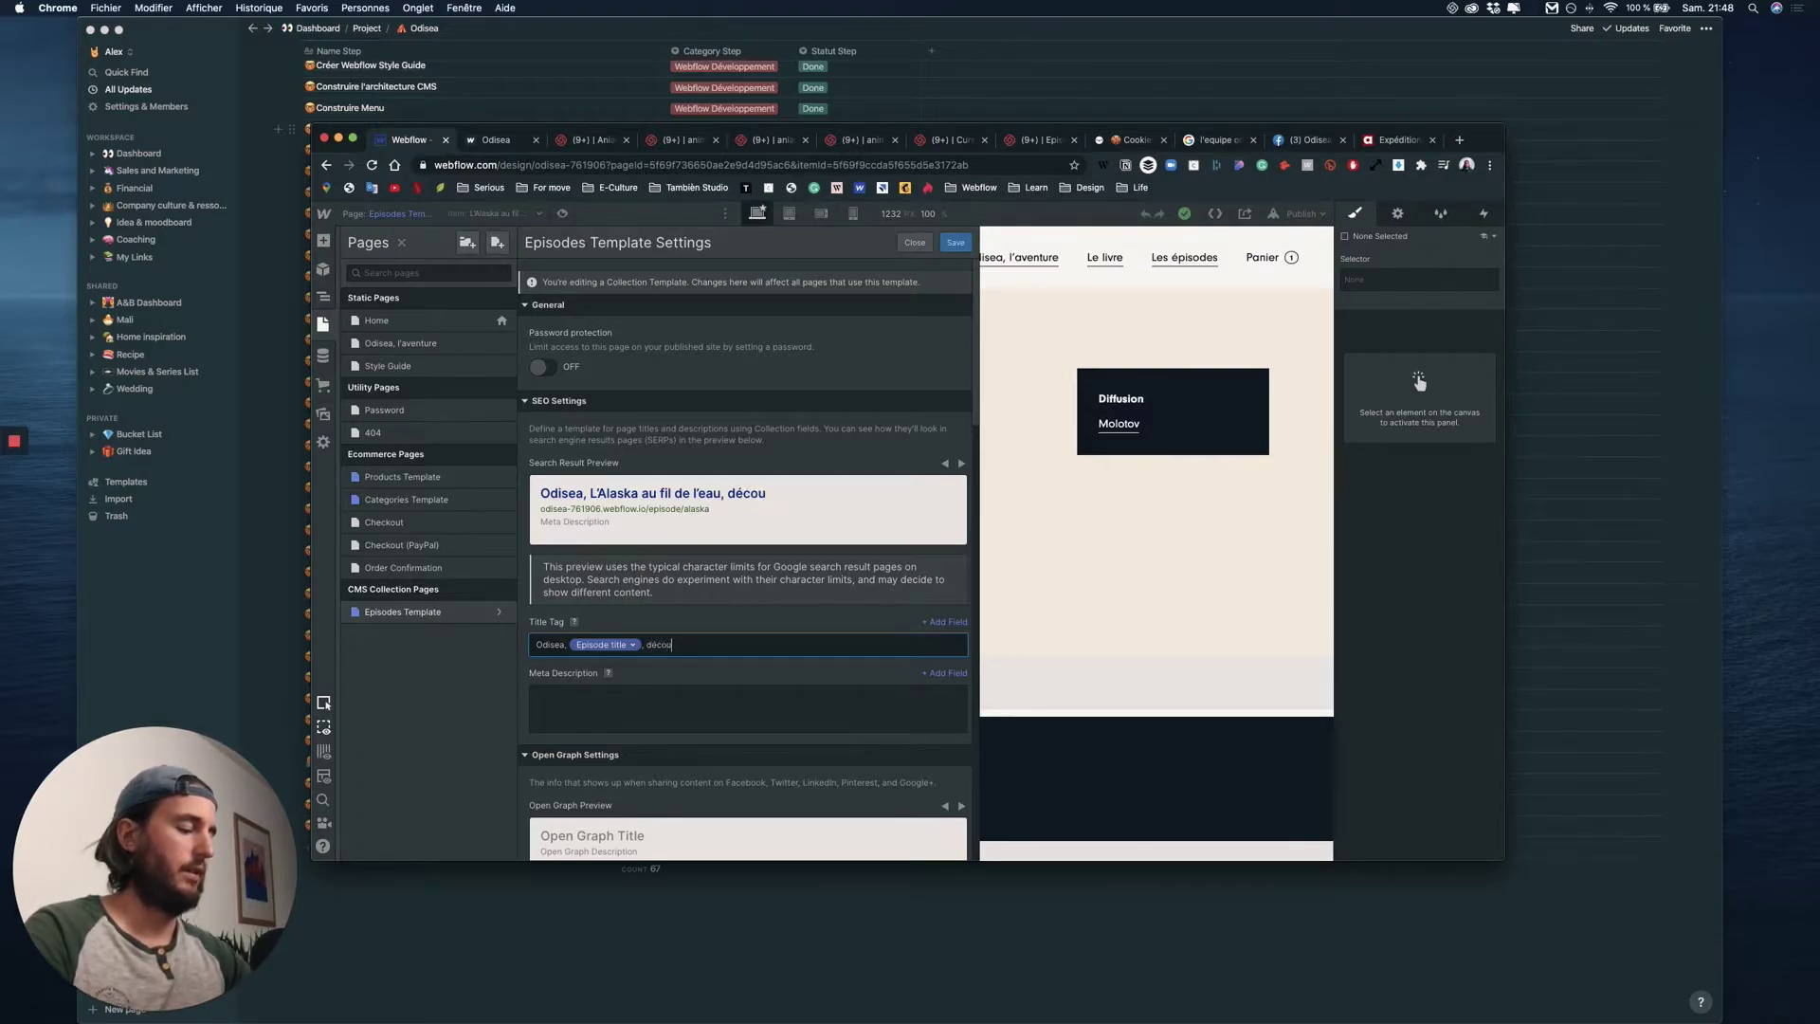
text(vrez la saison.)
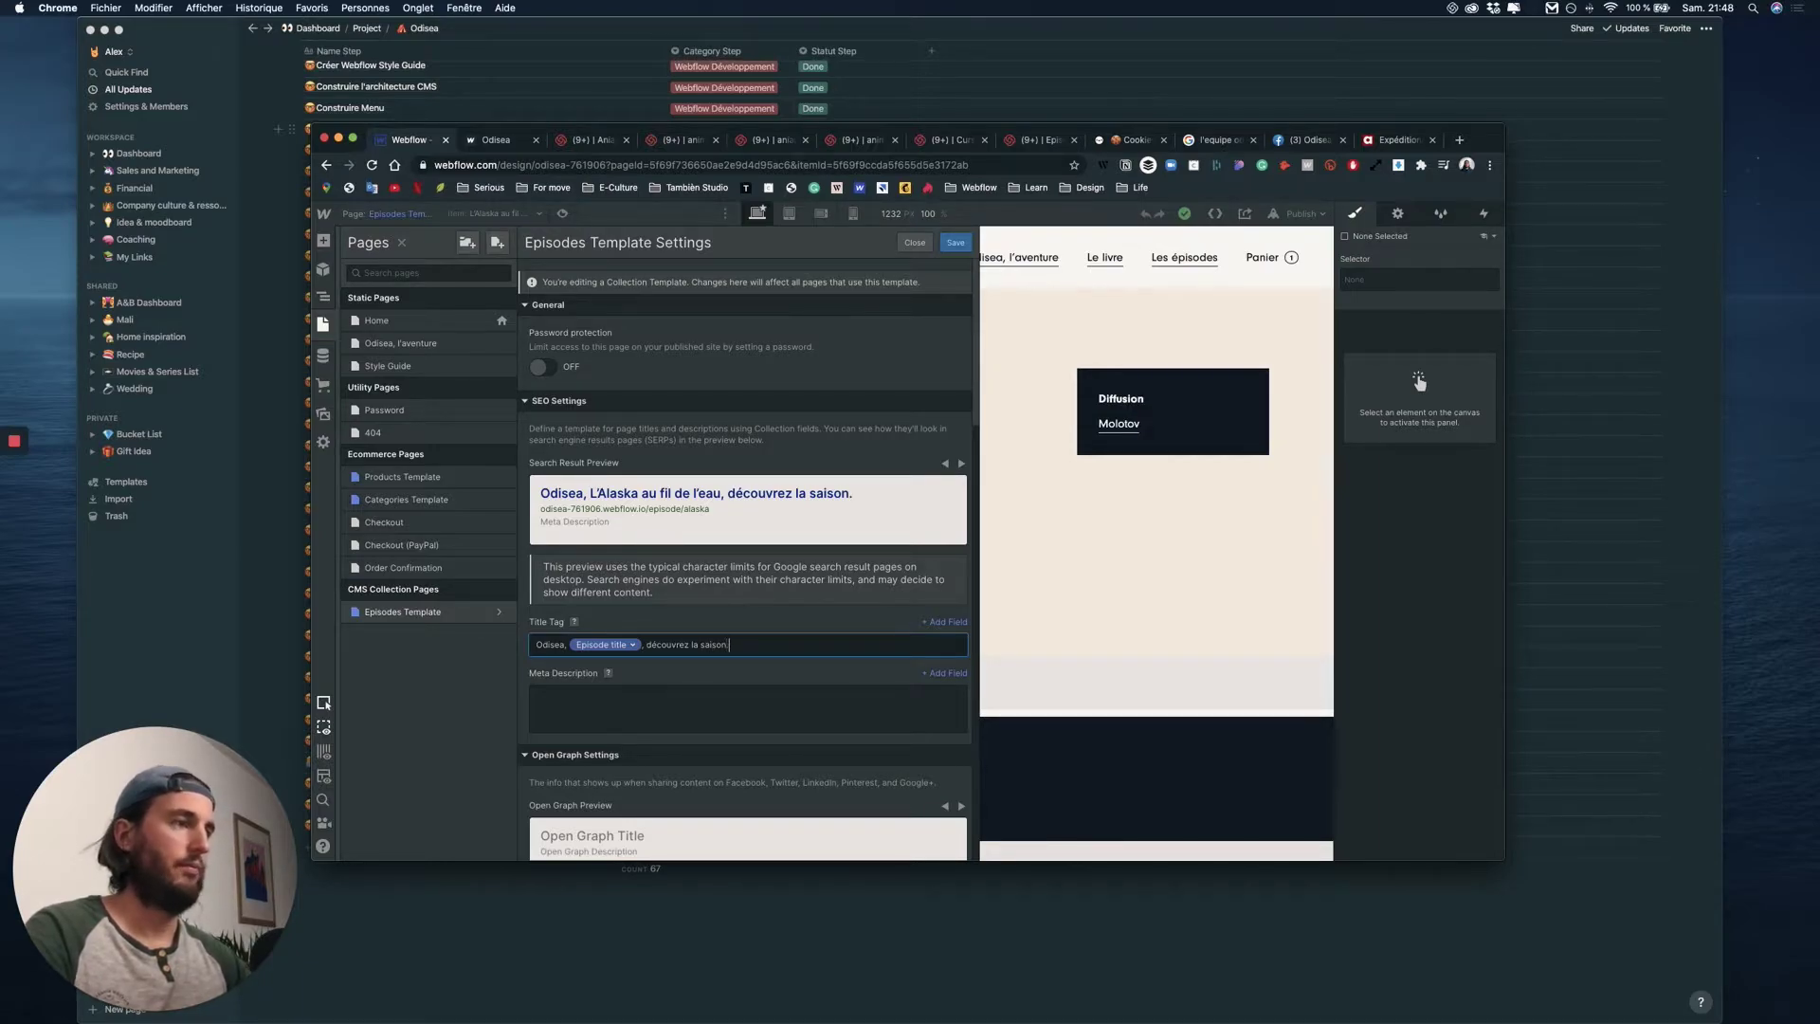
- Return from the Atlantica book page to the L'Équipe article about Odisea's Alaska adventure as a source for the meta description
click(721, 704)
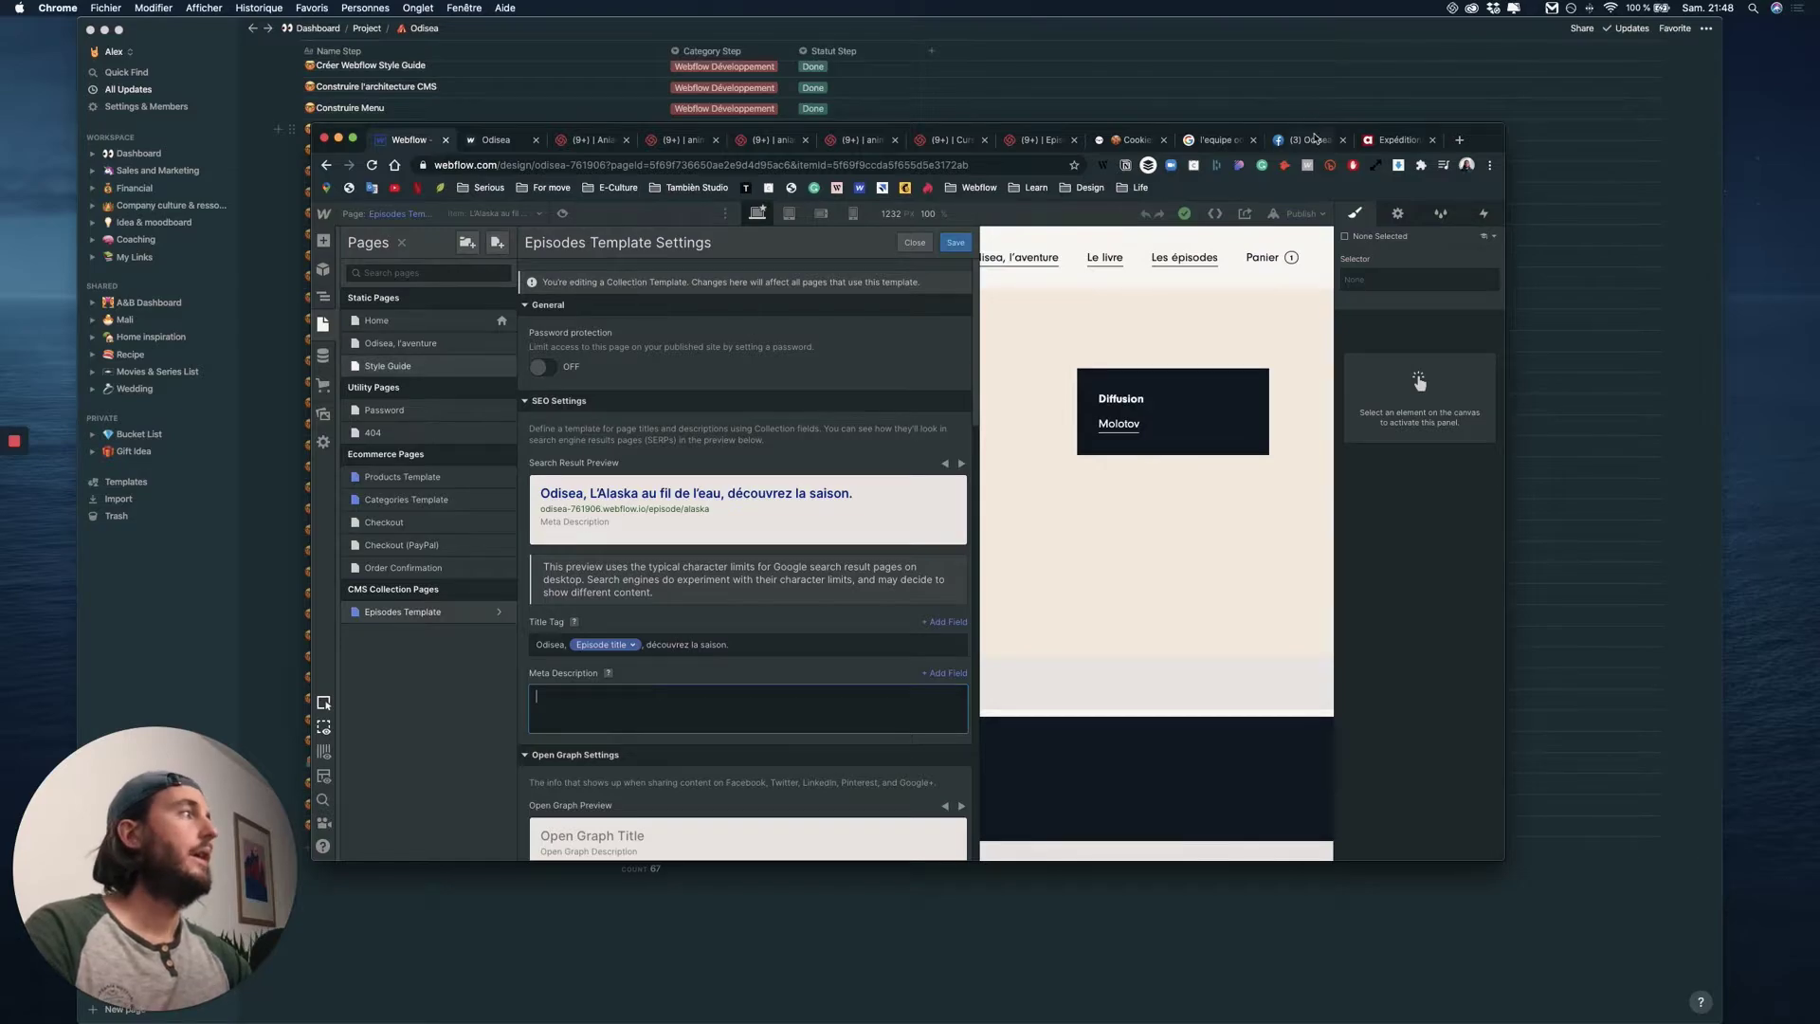
click(1398, 139)
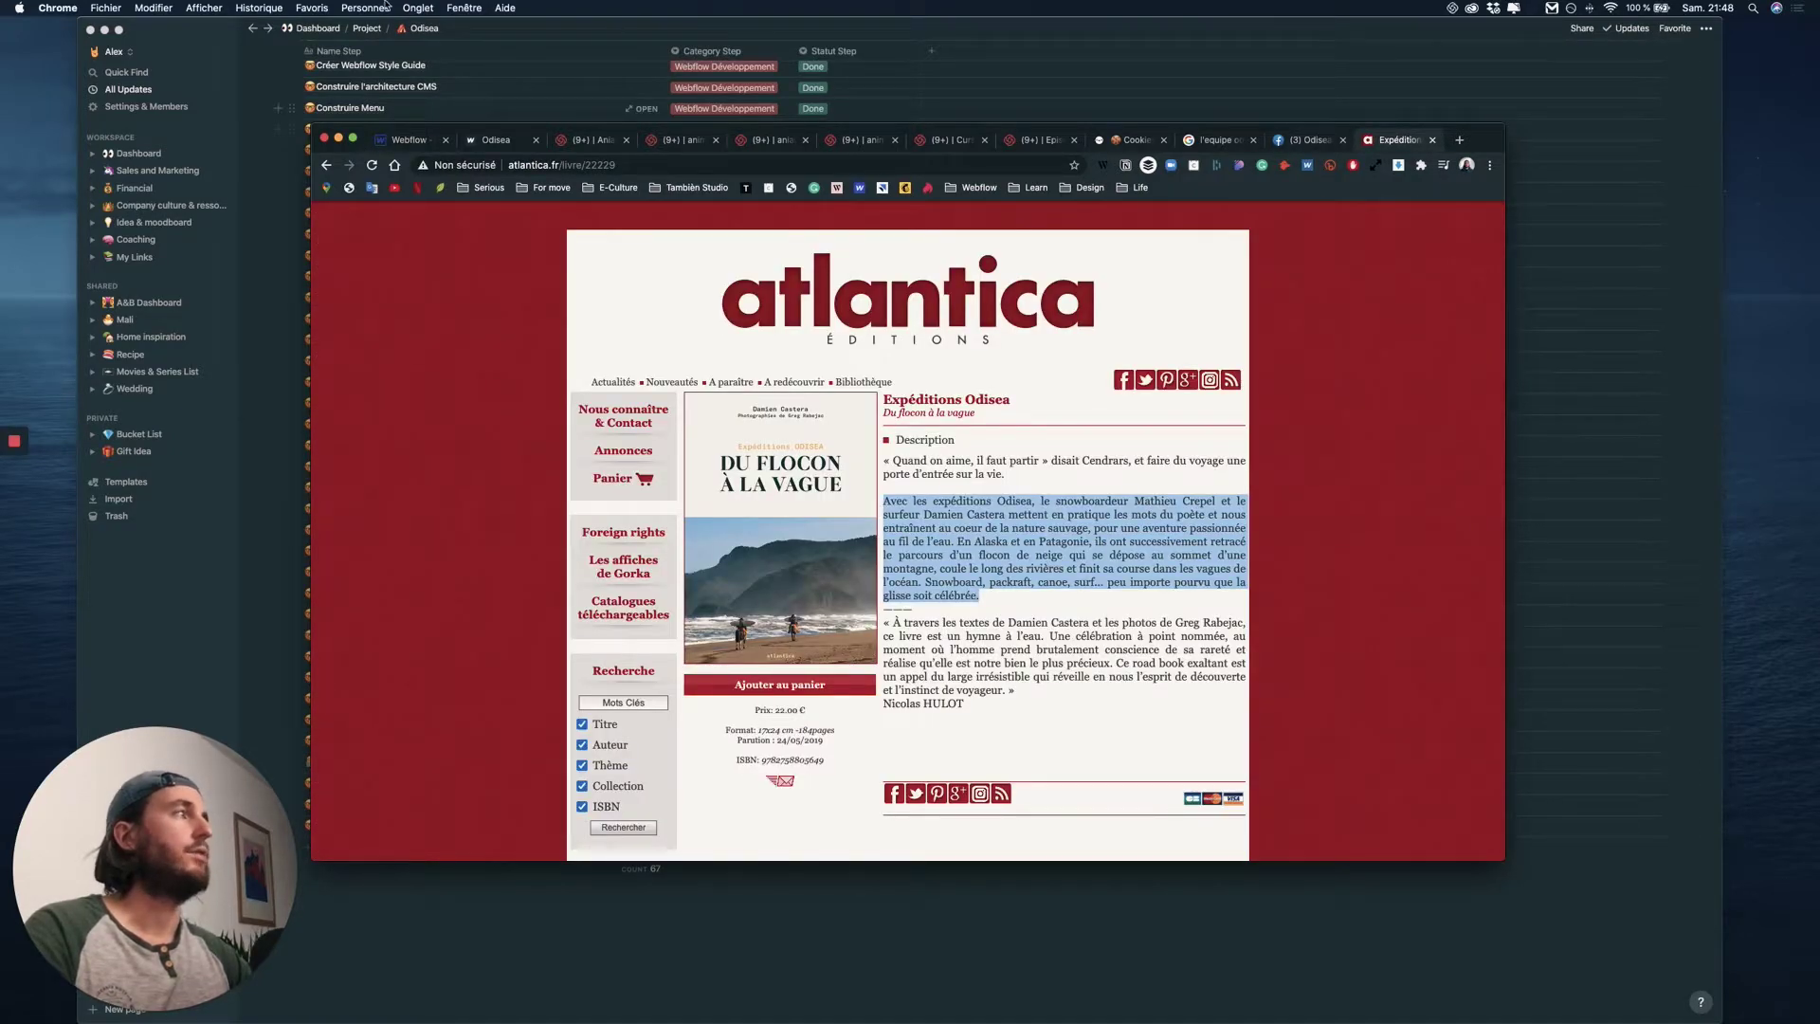
click(258, 8)
click(261, 8)
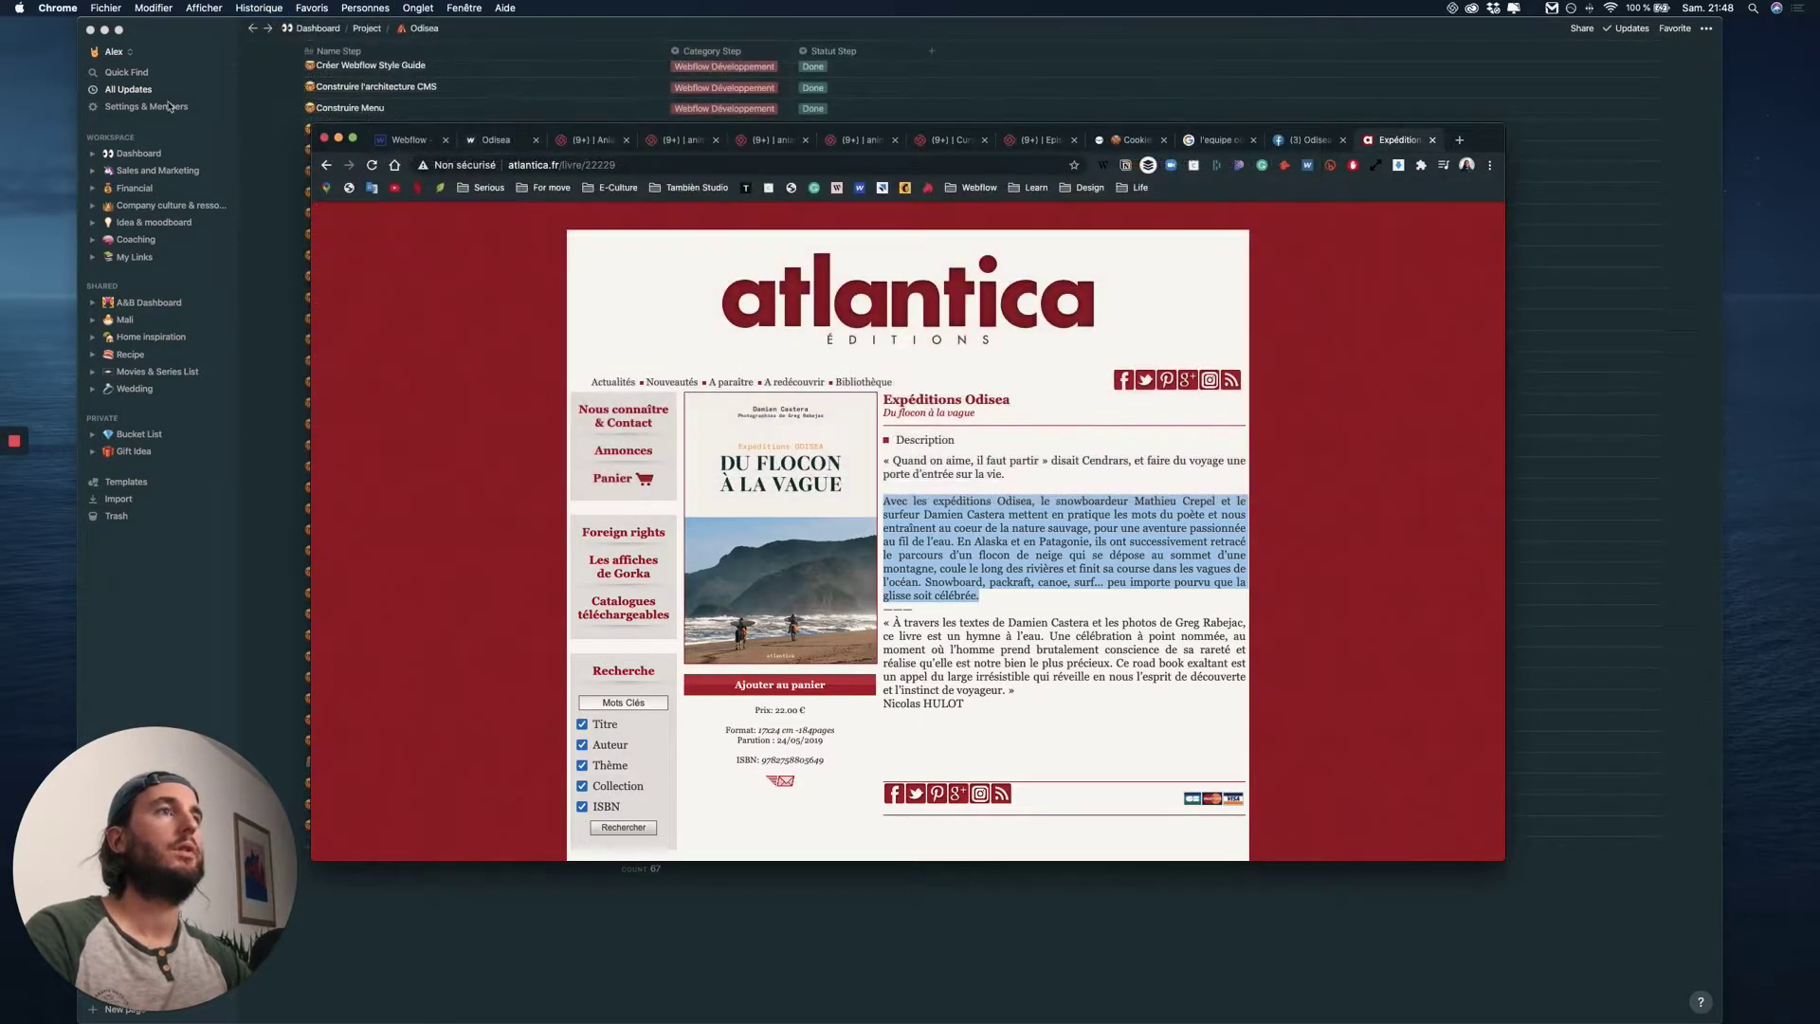
click(327, 166)
click(327, 166)
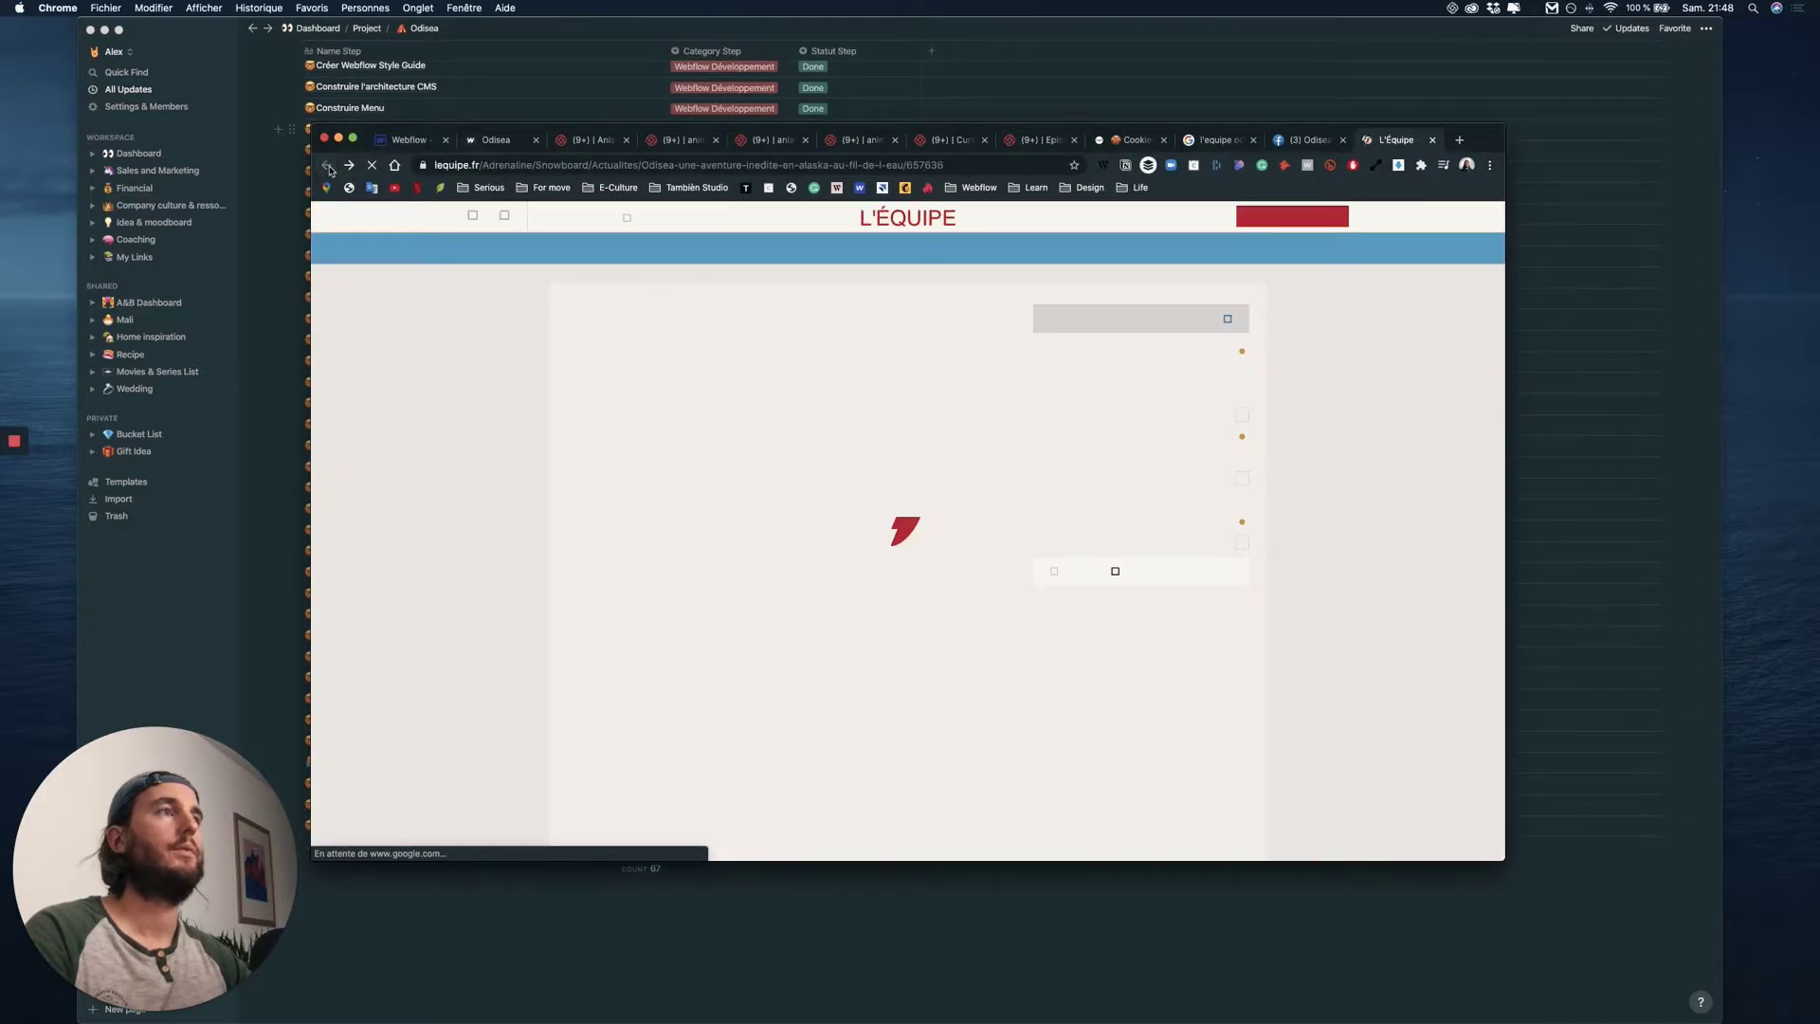
- Copy the article's opening sentence, starting "Odisea raconte l'expédition de deux Champions de l'extrême", into the Episodes Template's meta description
drag(566, 370, 622, 443)
key(super+c)
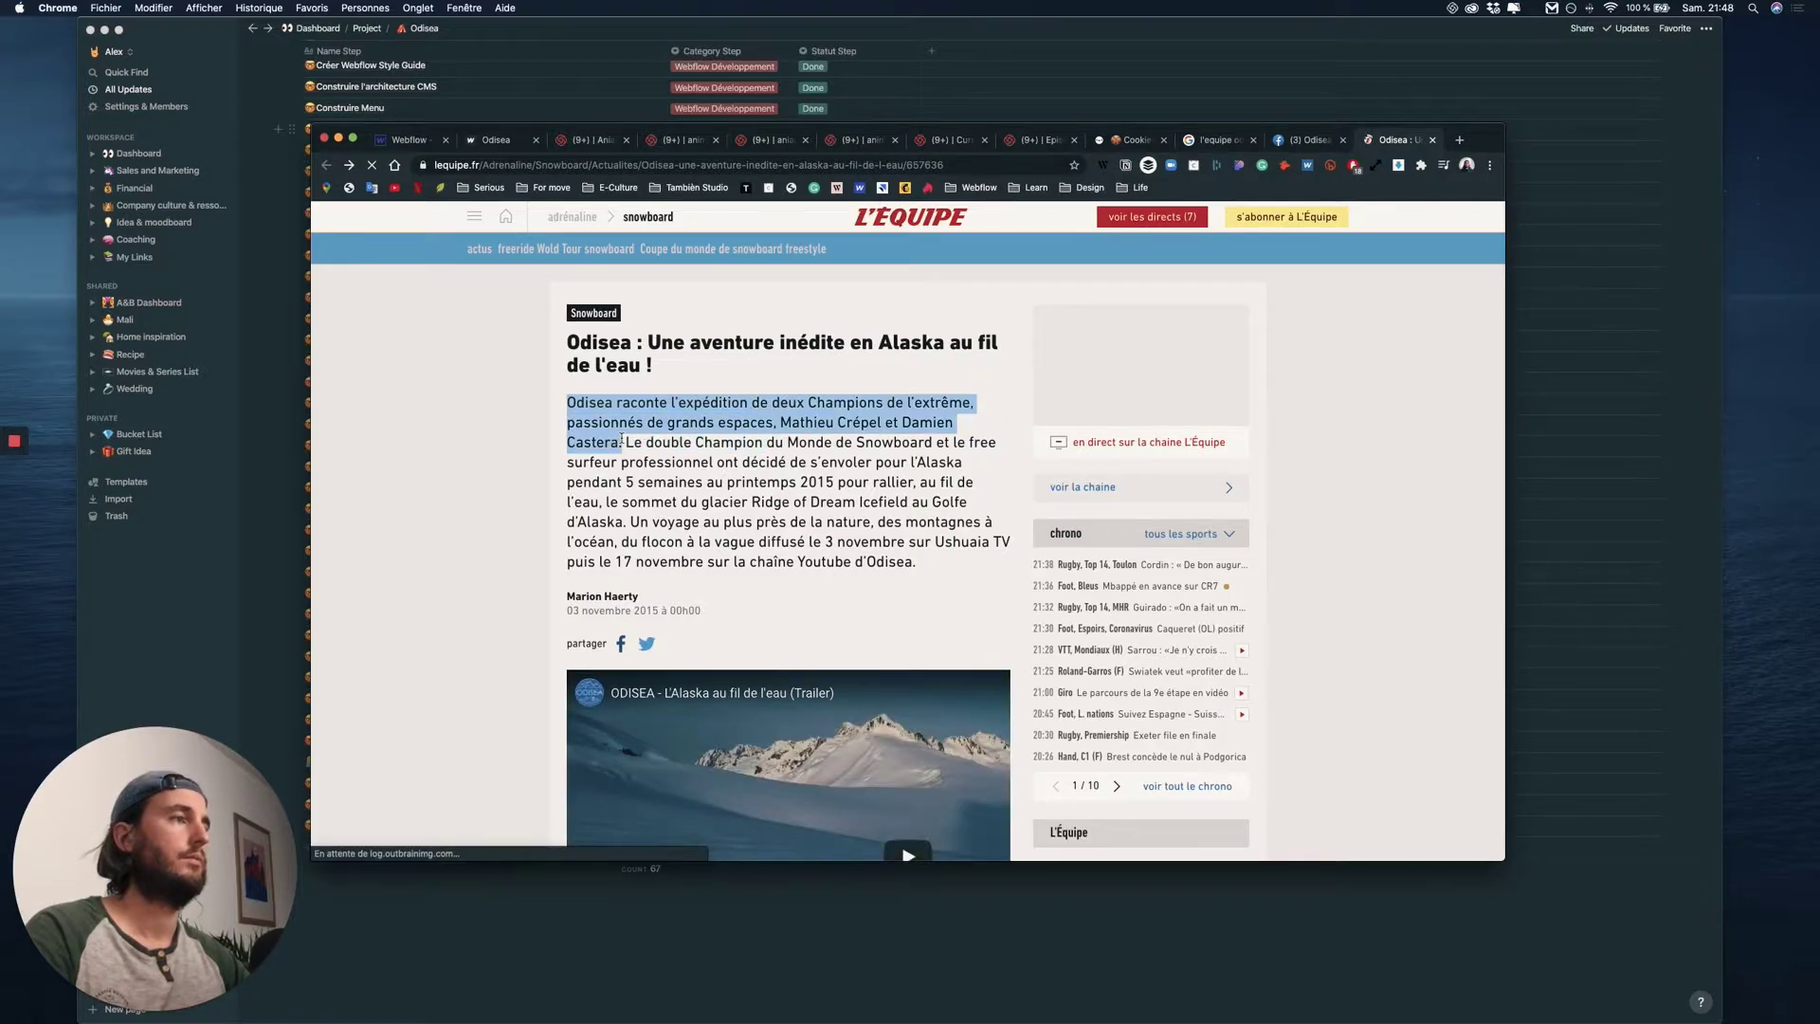
click(408, 139)
click(655, 692)
key(super+v)
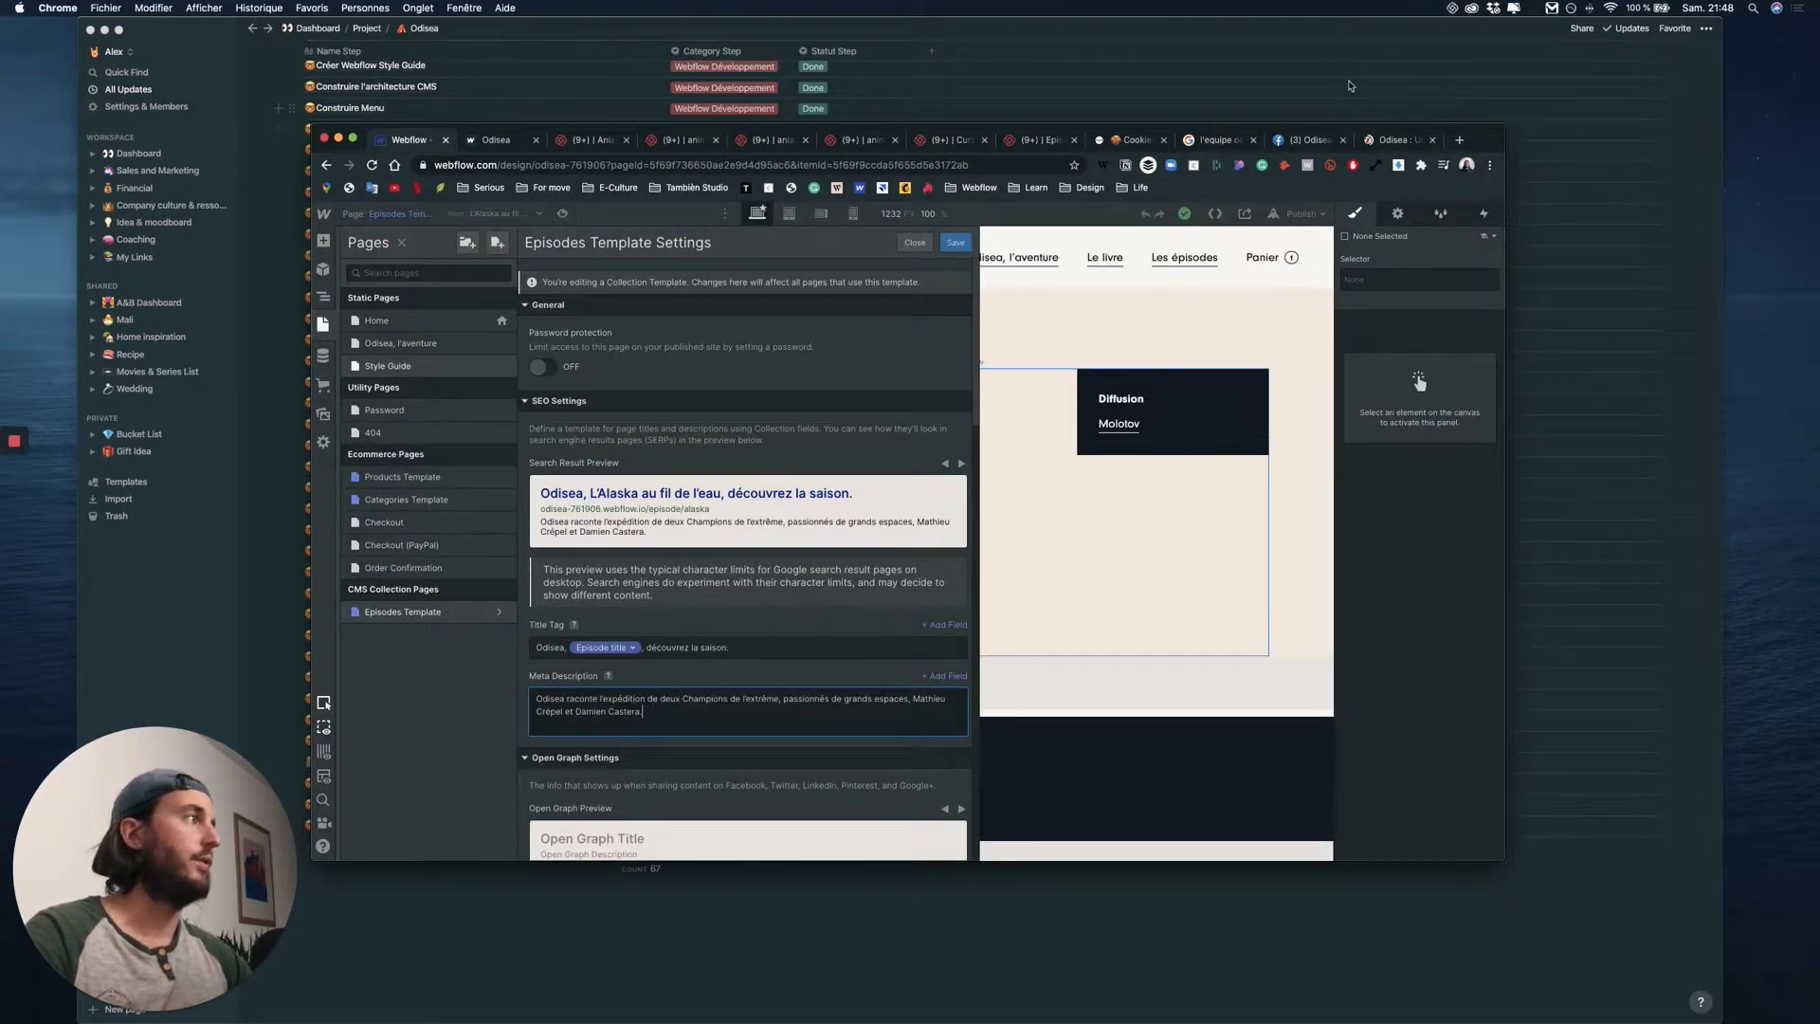
- Append the article's "Un voyage au plus près de la nature, des montagnes à l'océan, du flocon à la vague" to the meta description, separated by a space
click(1393, 139)
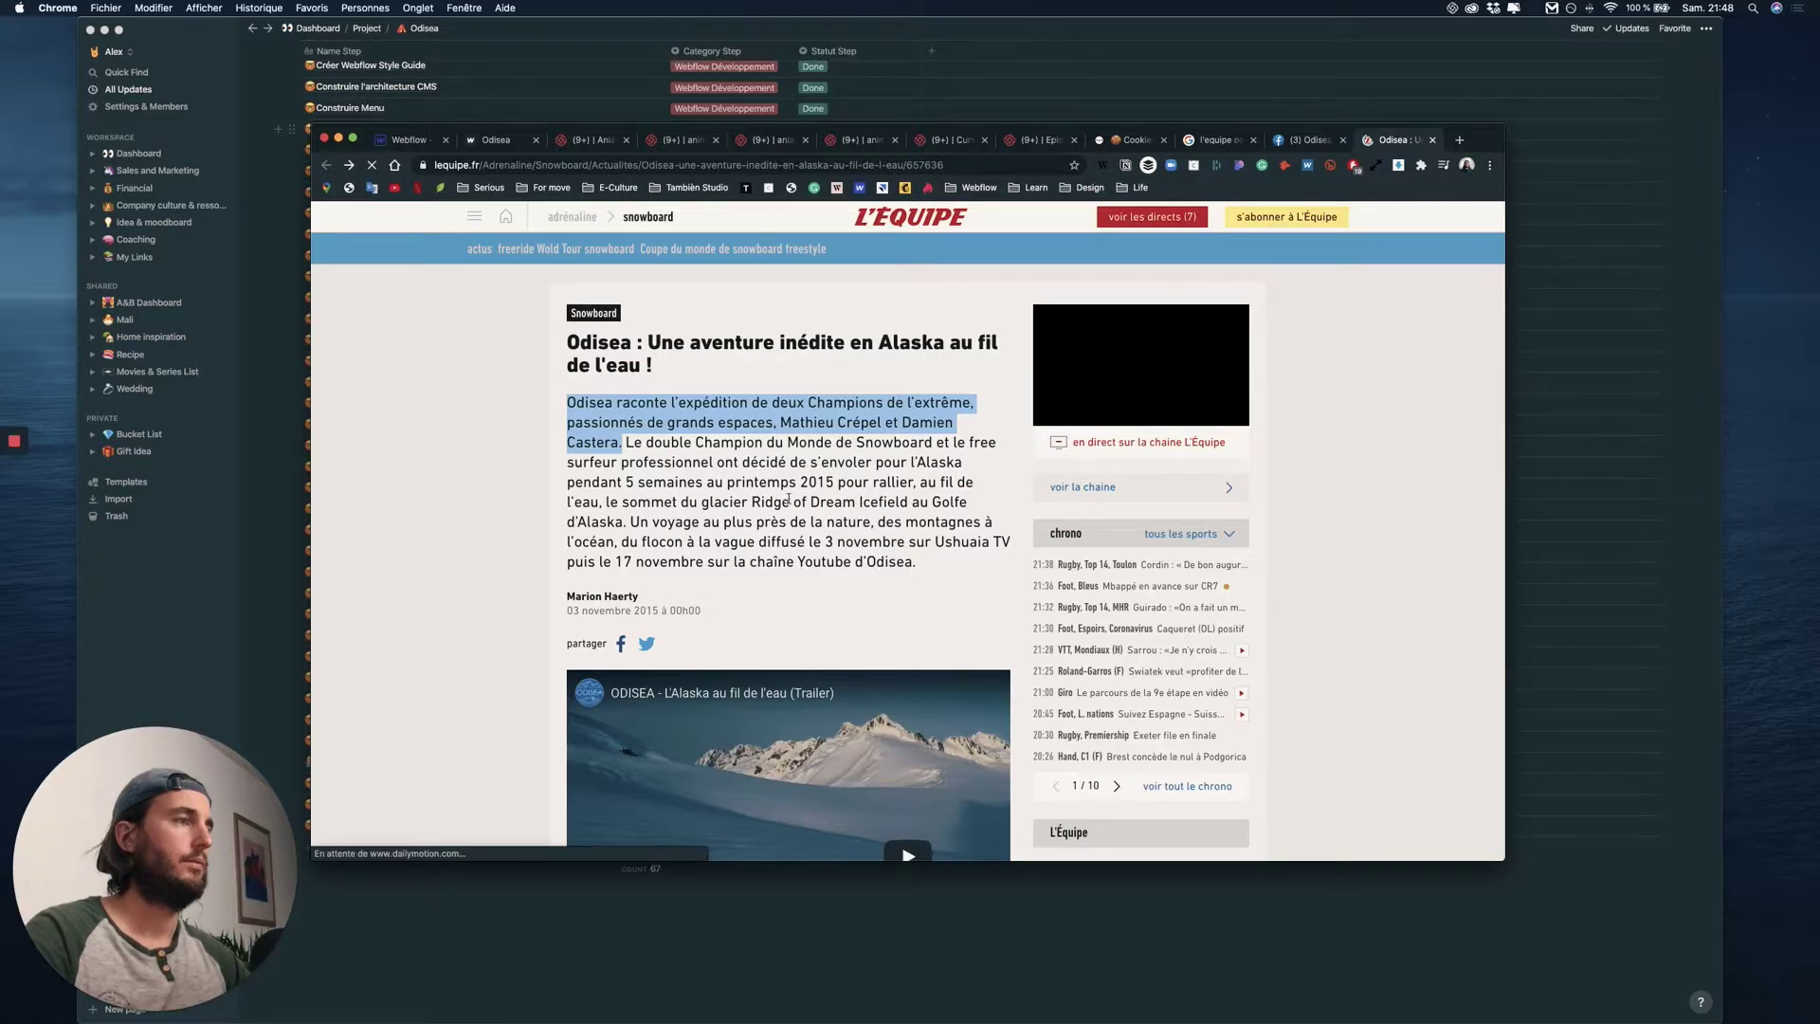
scroll(912, 483, up, 5)
scroll(669, 525, down, 5)
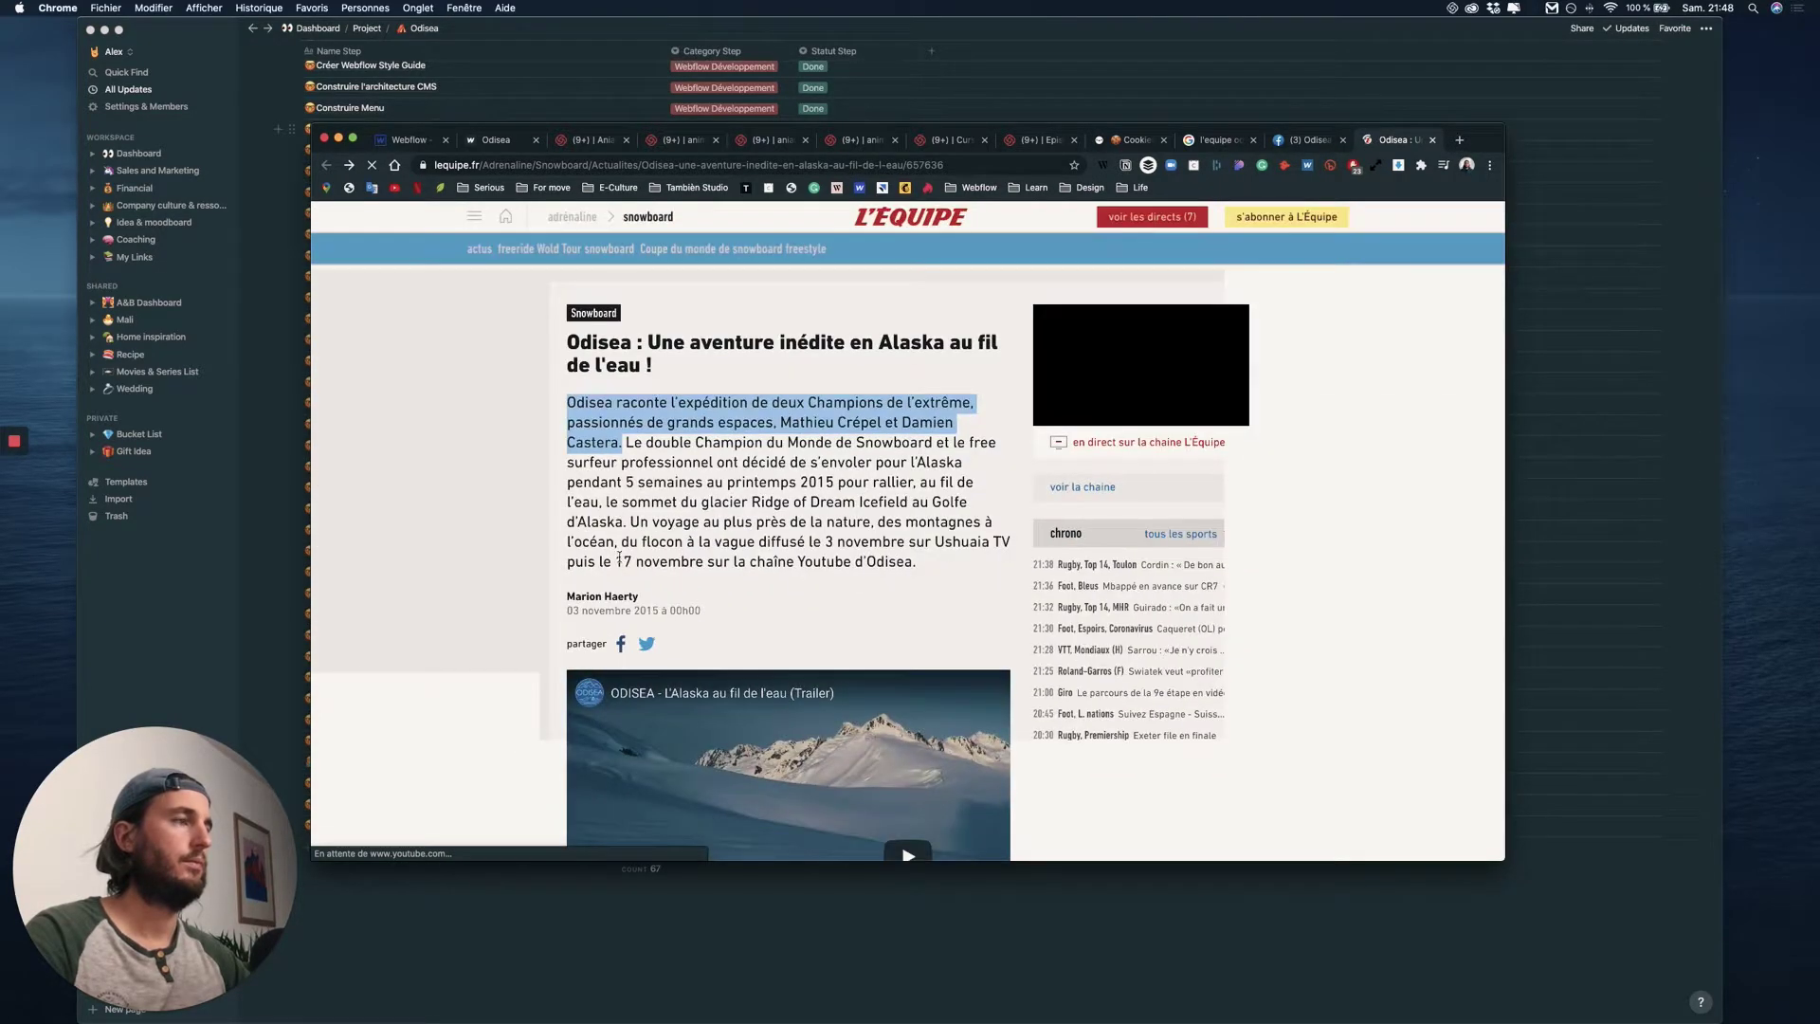
drag(634, 521, 759, 541)
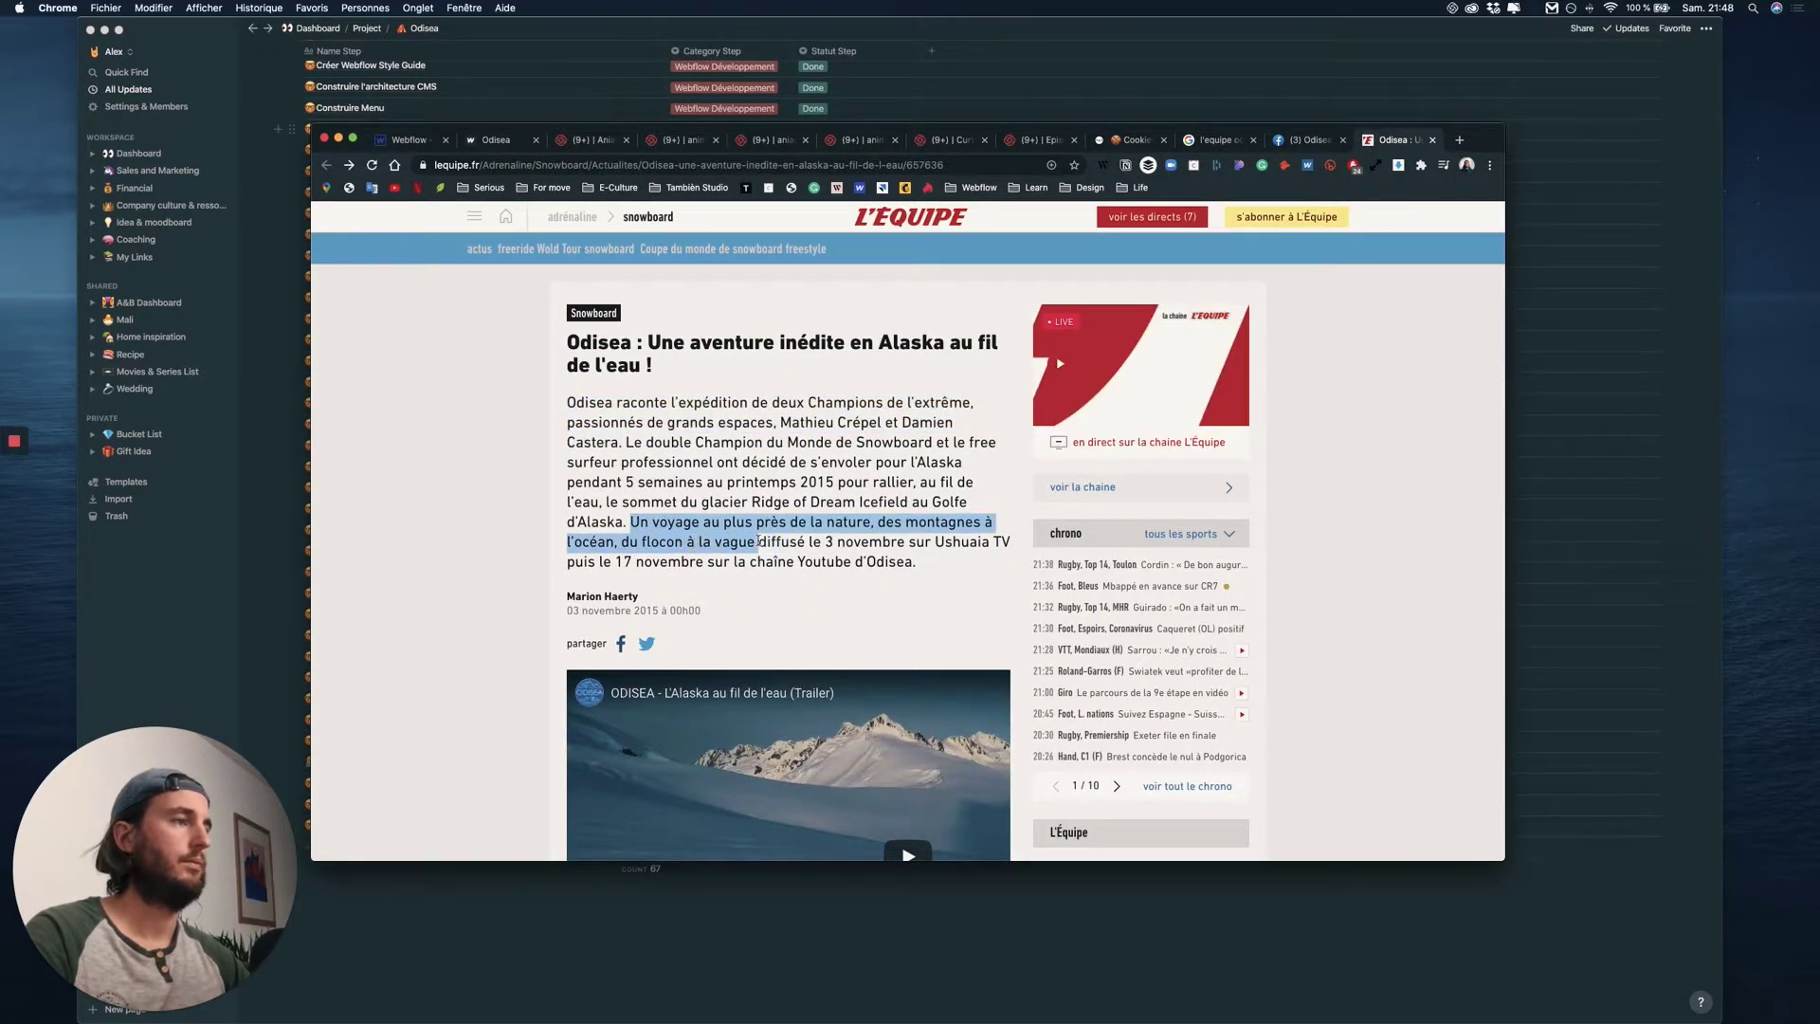
key(super+c)
key(super+1)
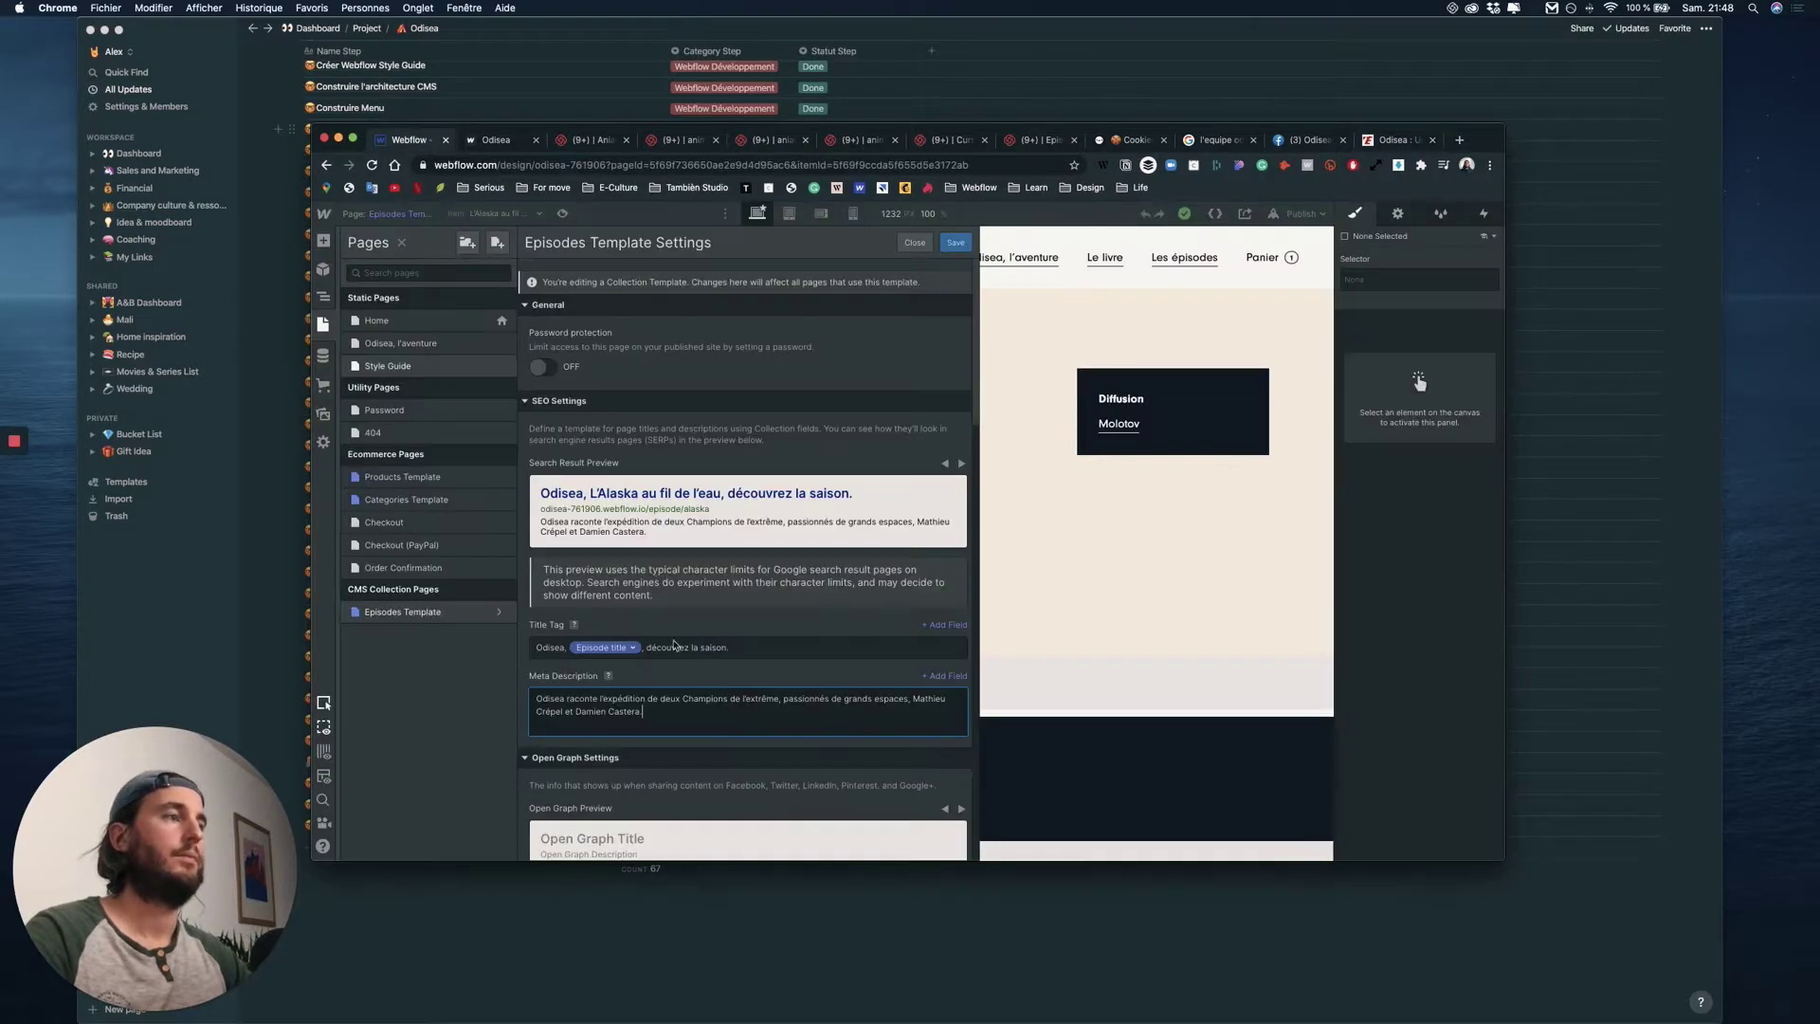
key(super+v)
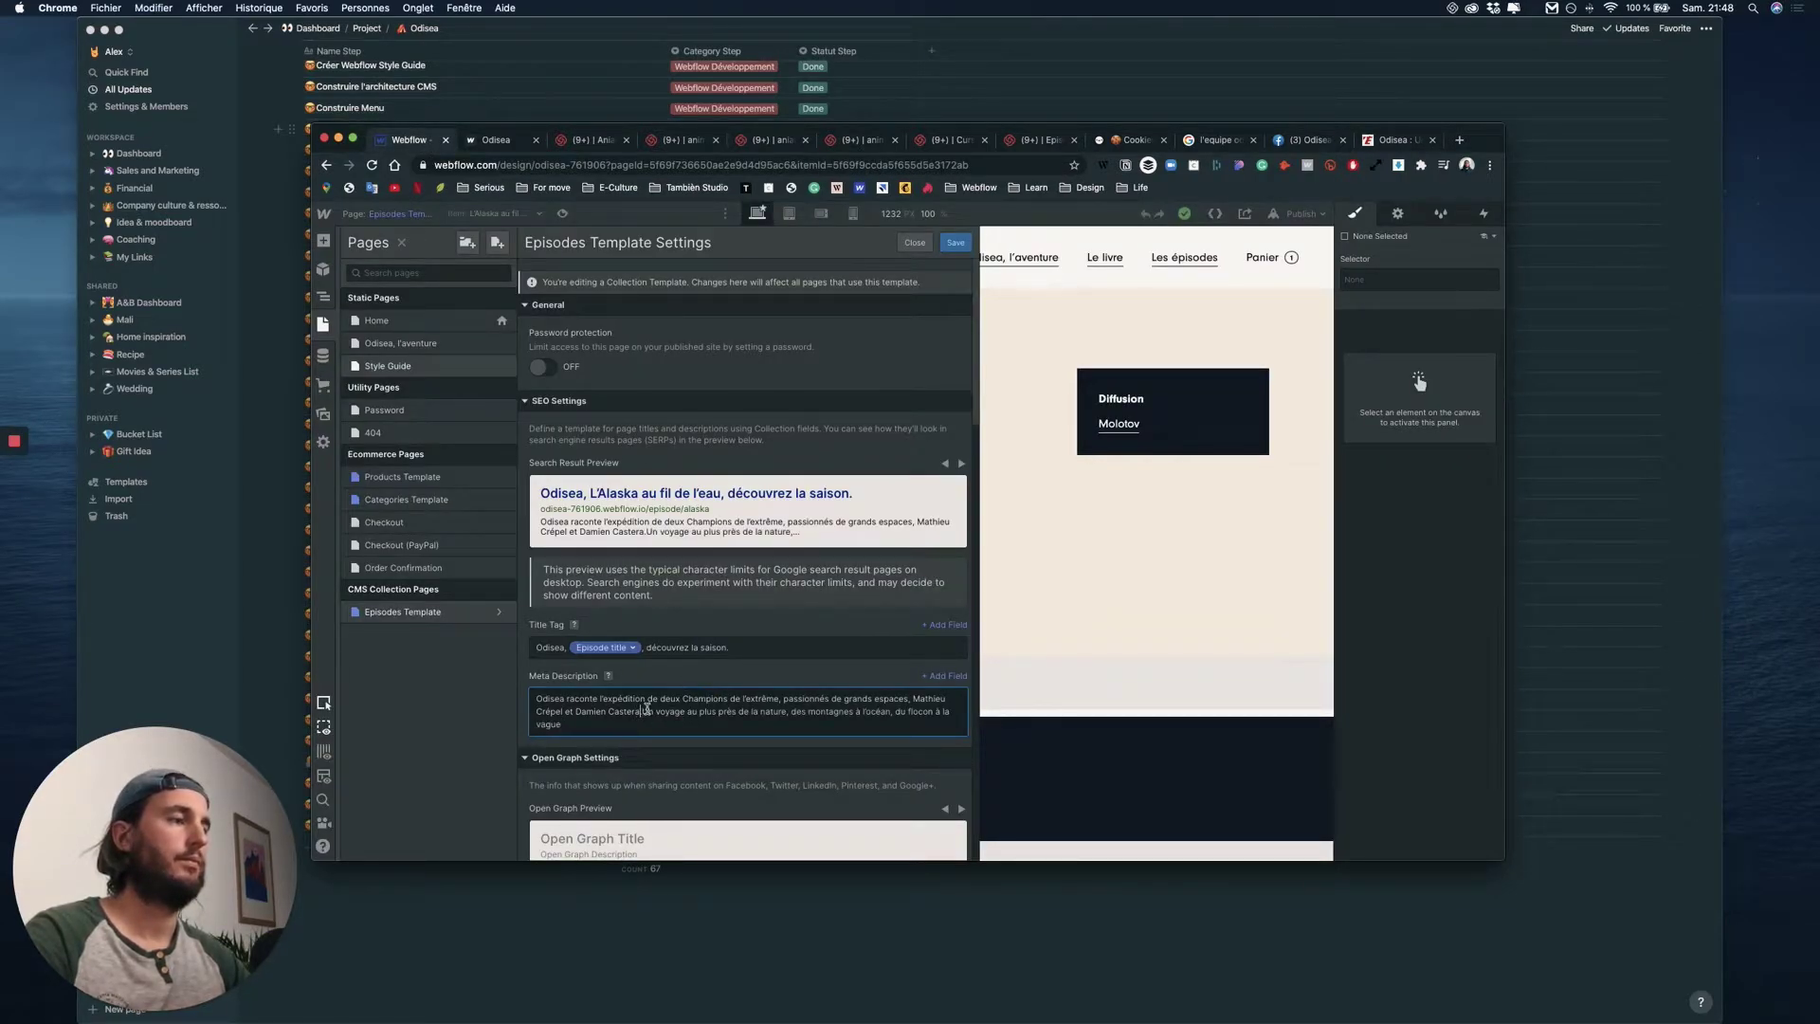
click(643, 711)
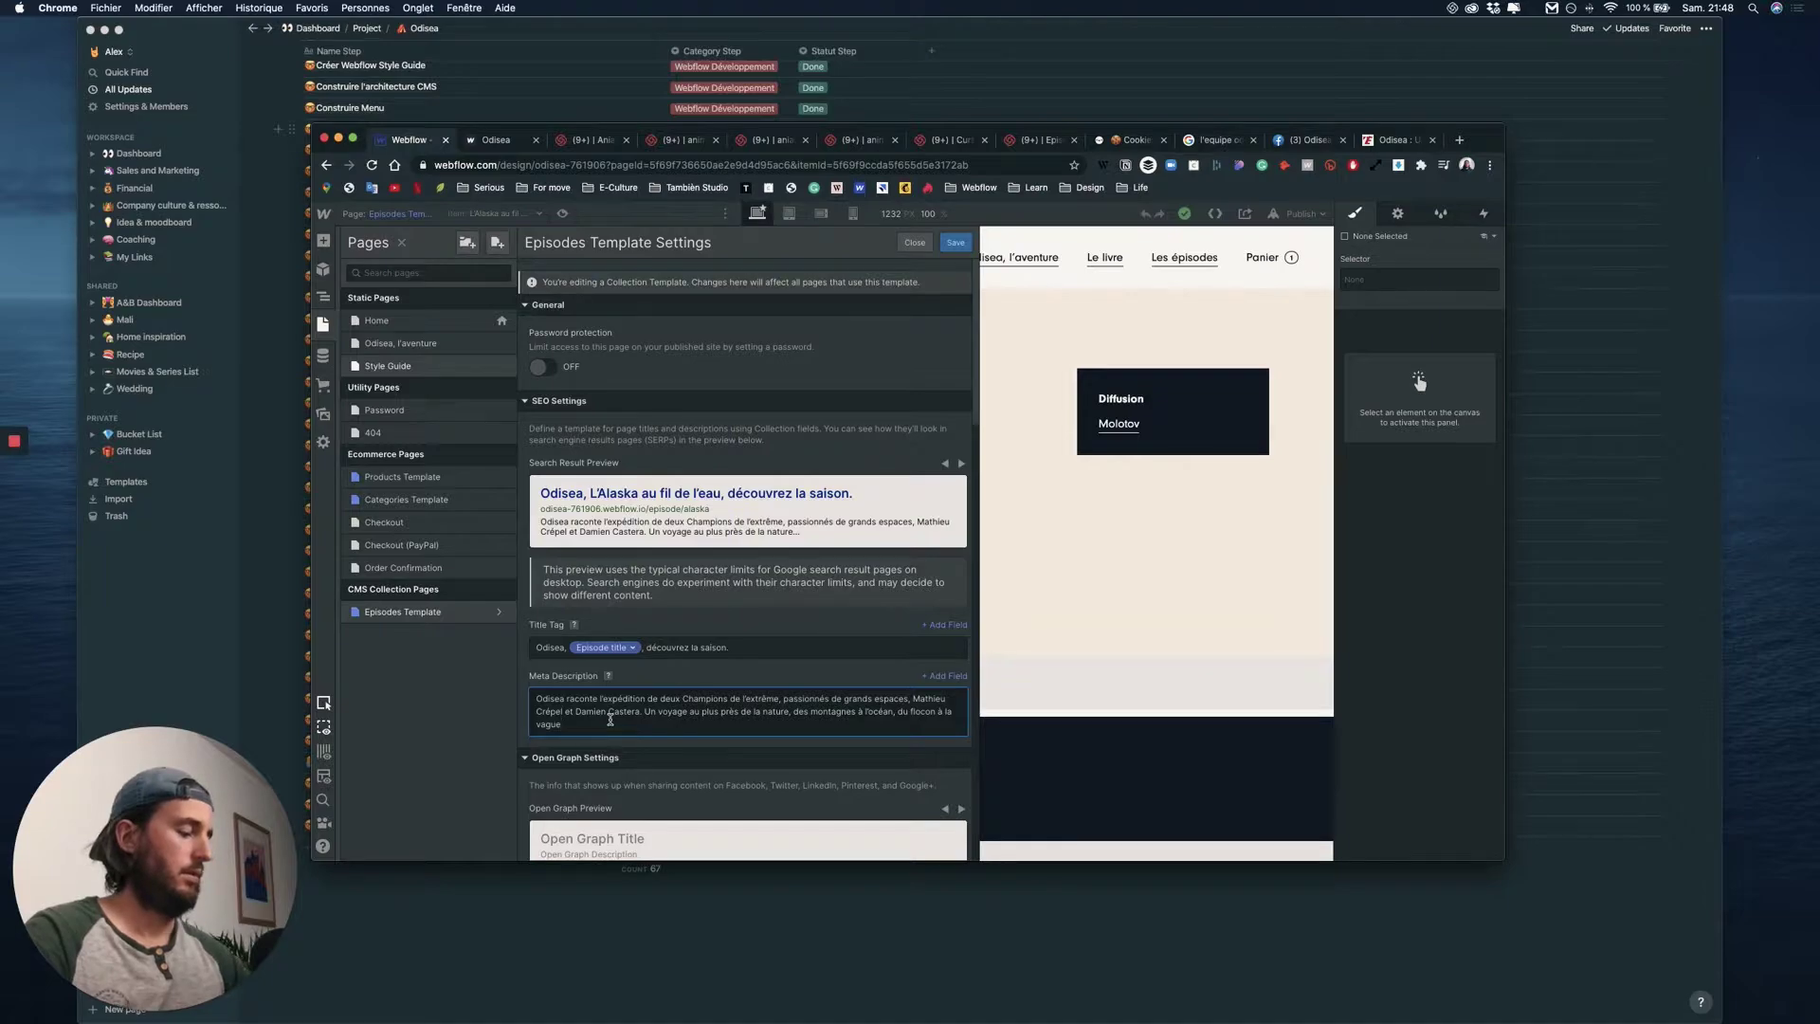
- Make the Episodes Template's Open Graph title and description the same as the SEO title tag and meta description
scroll(693, 414, down, 5)
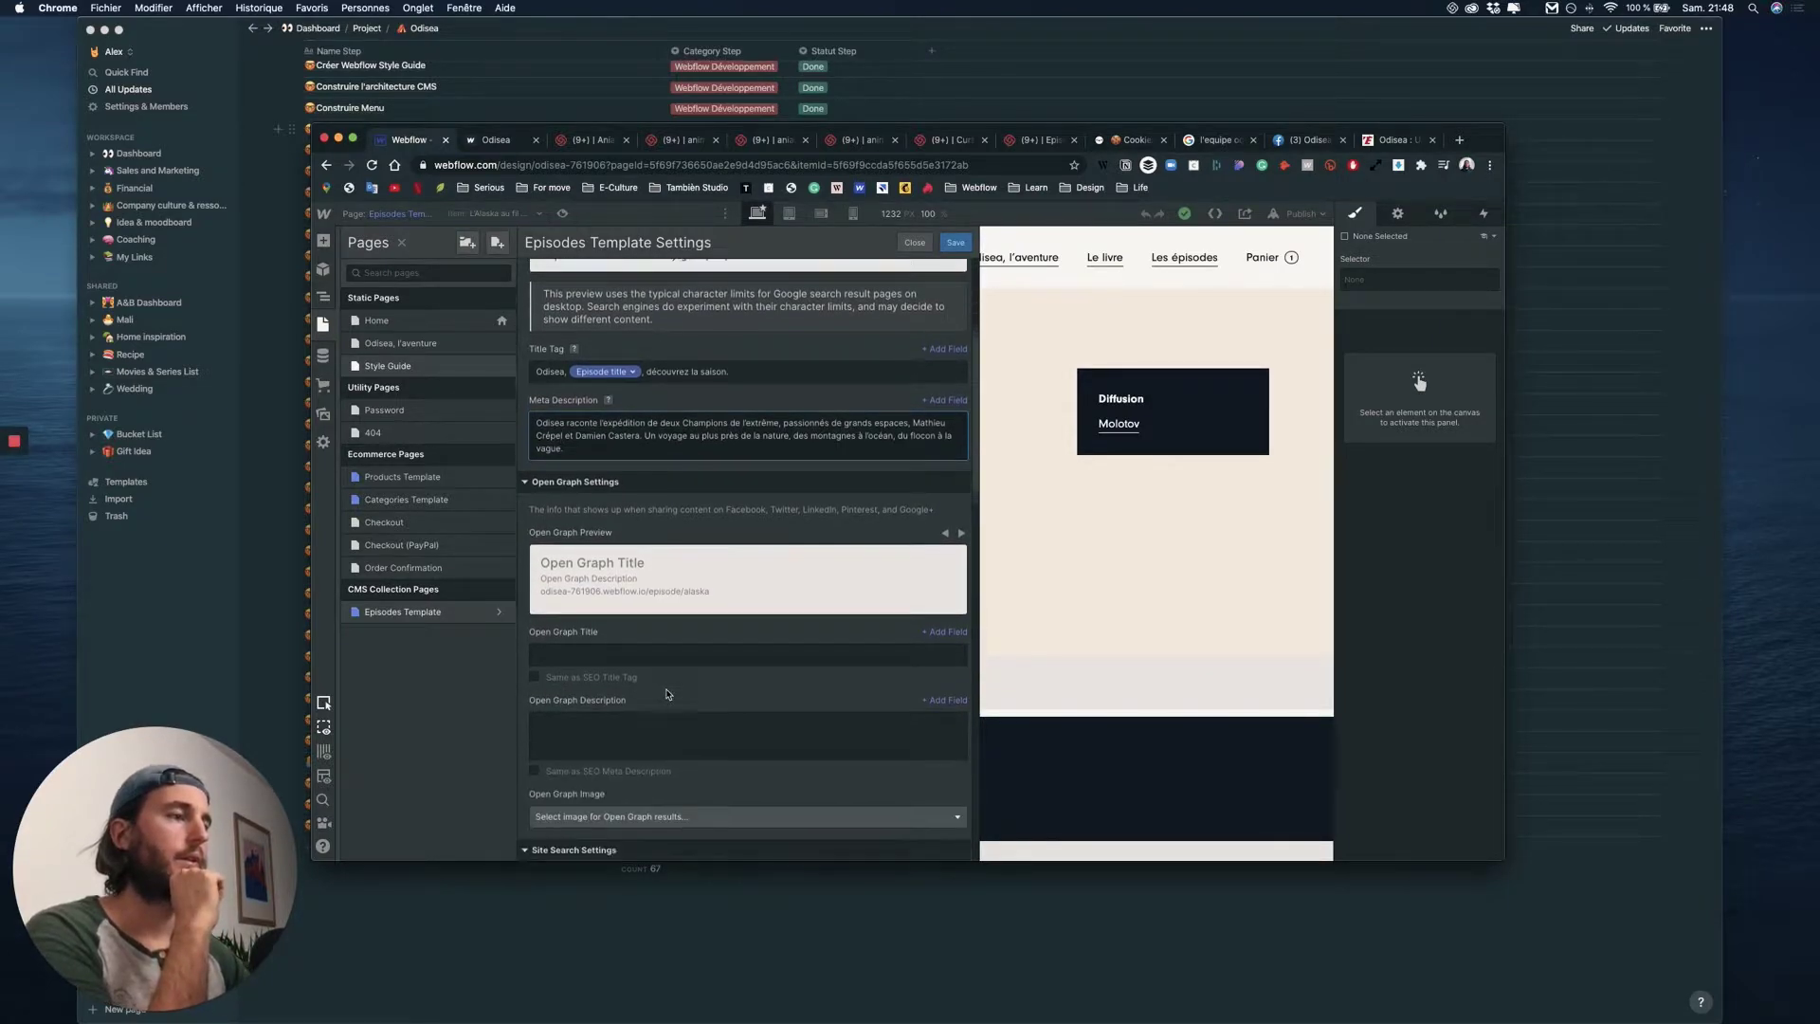
click(536, 665)
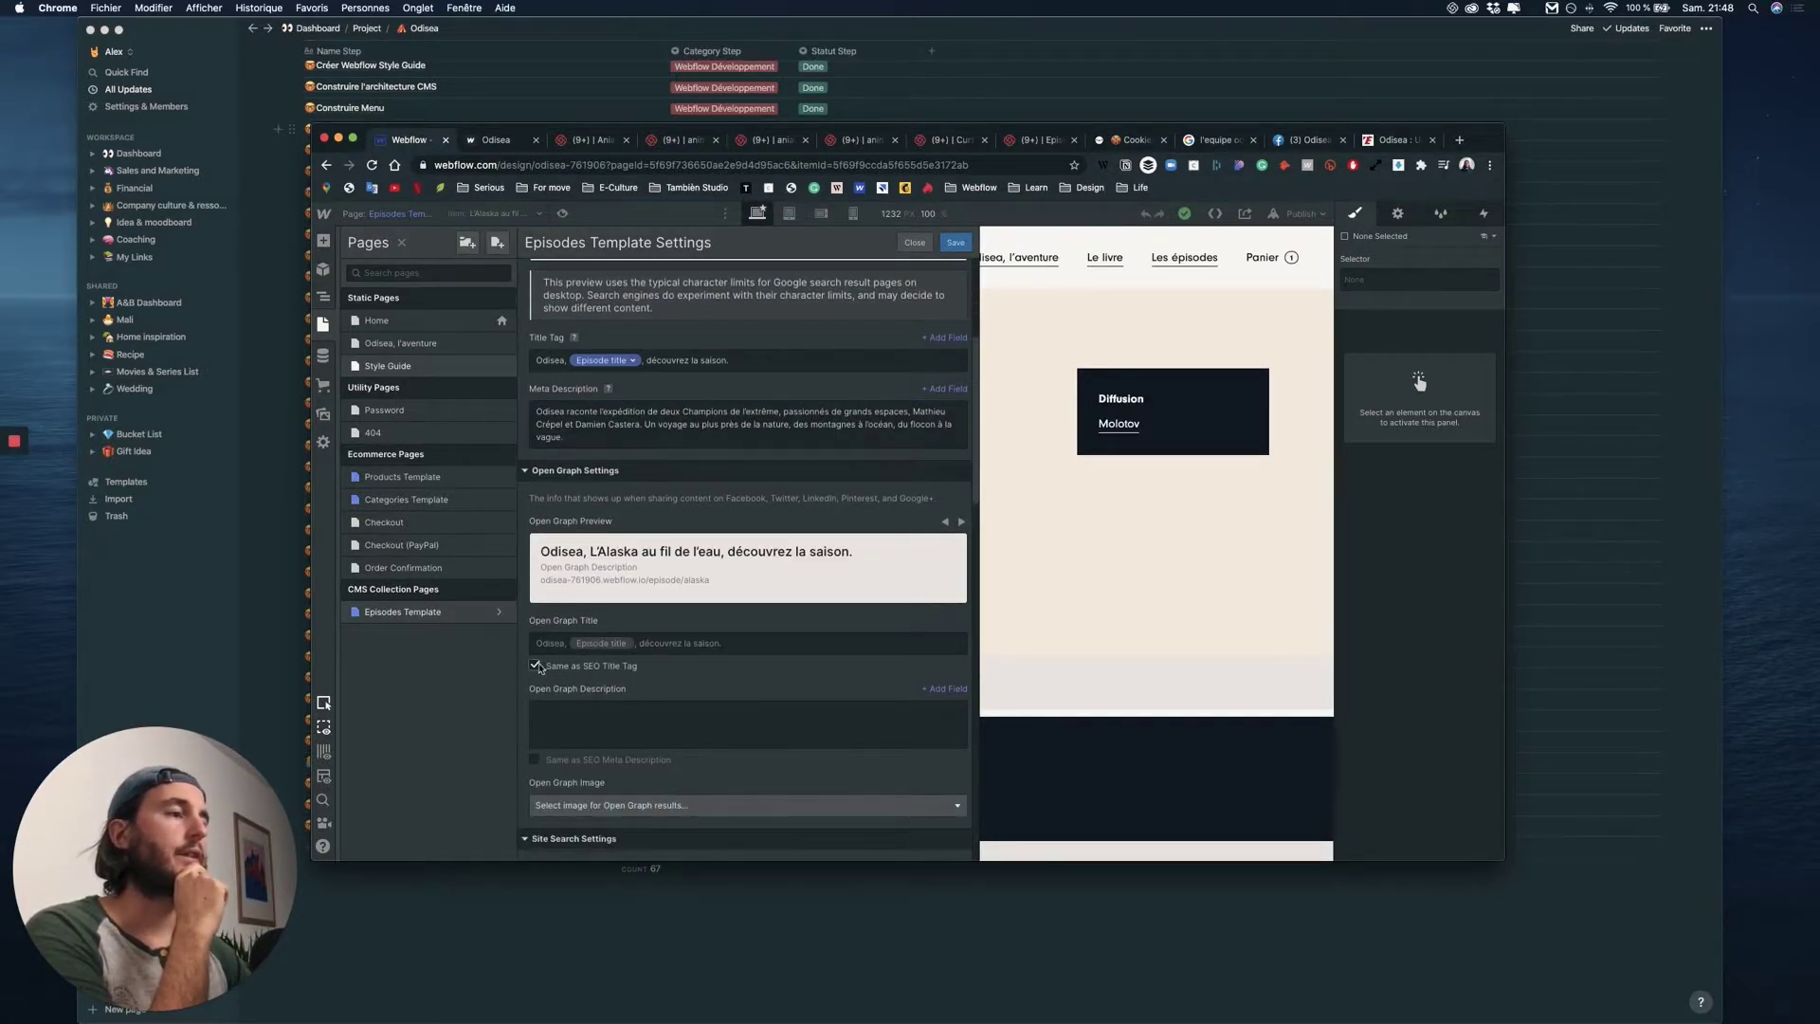
scroll(580, 692, down, 1)
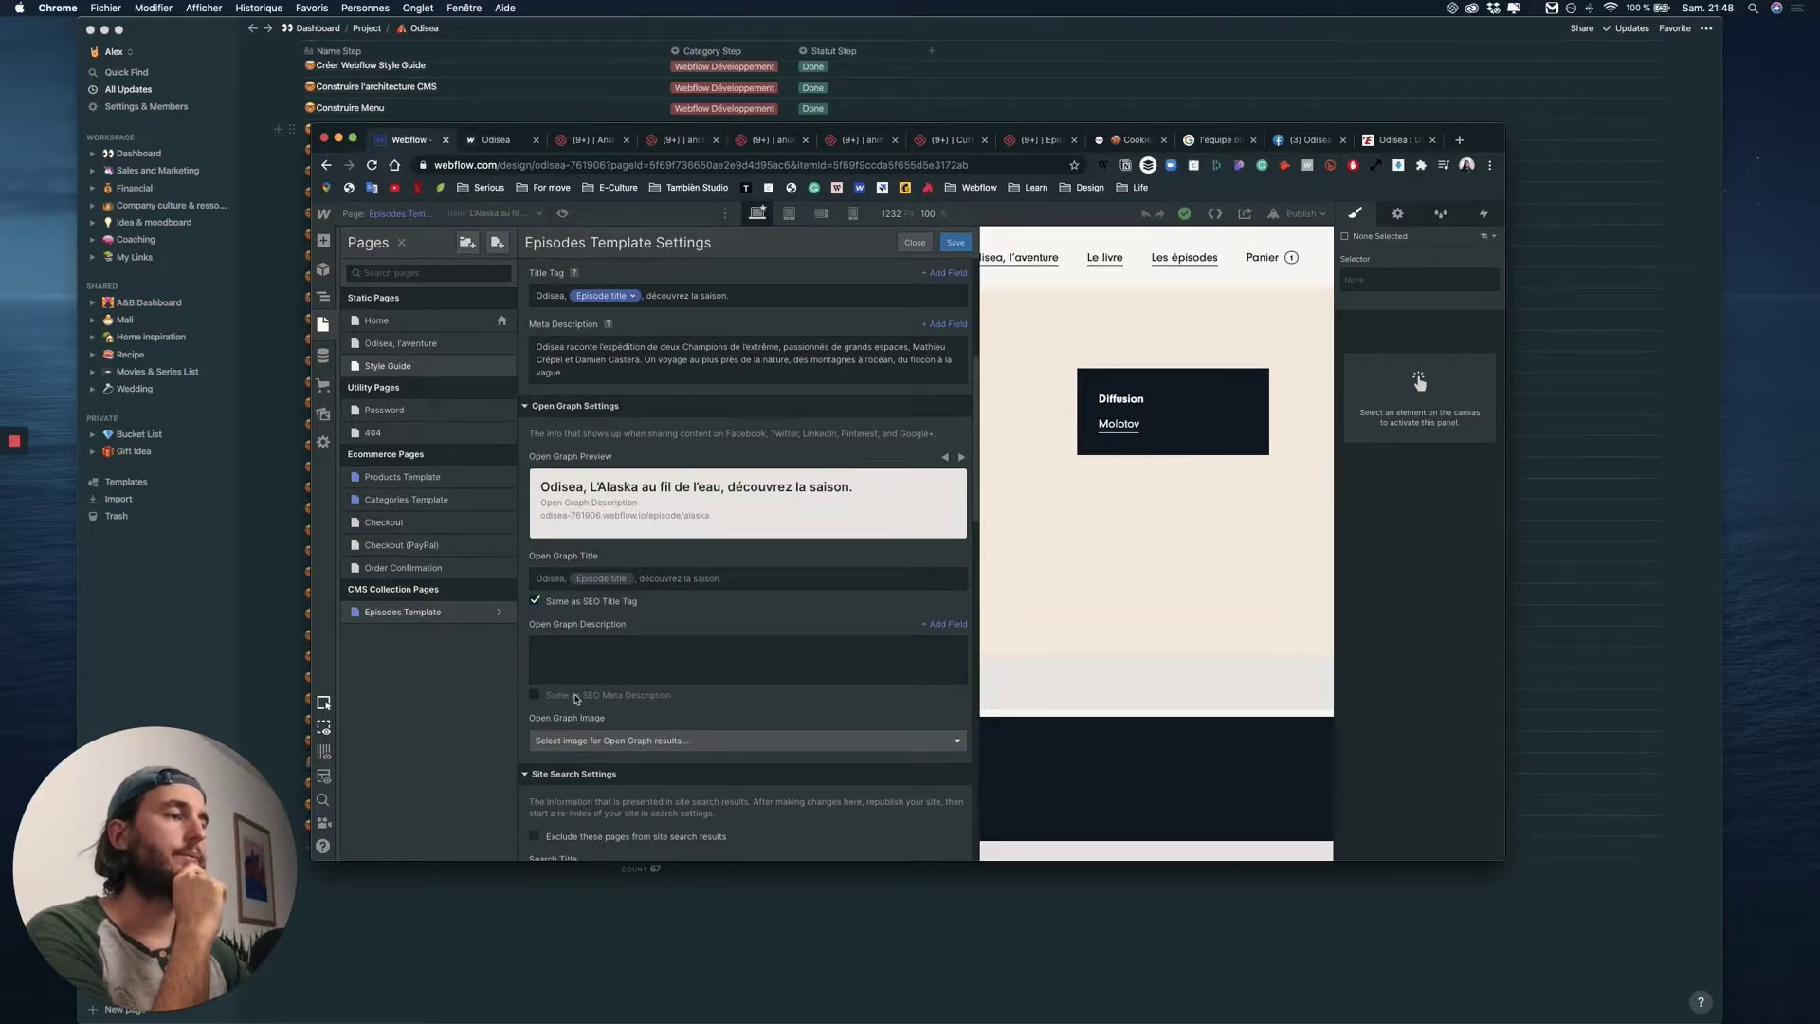
click(576, 697)
- Use the episode's Main Image as the Episodes Template's Open Graph image and look through the alternative image fields
click(614, 740)
scroll(617, 740, down, 1)
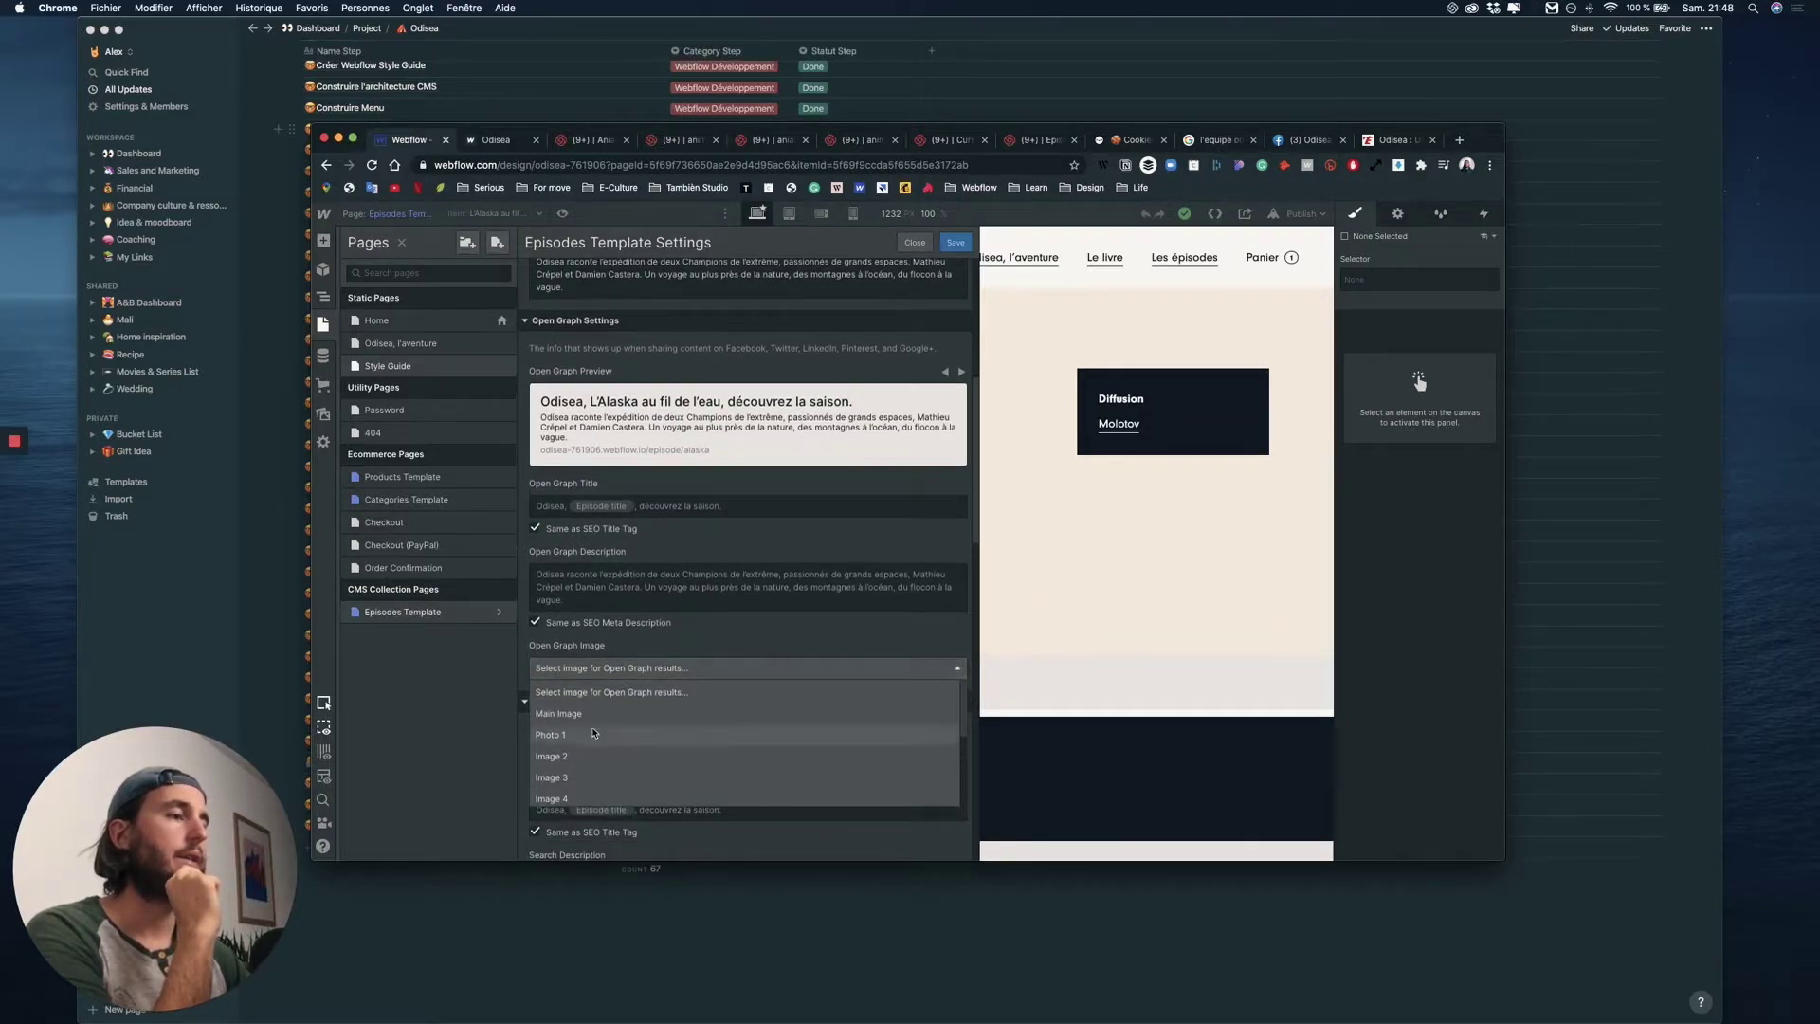
click(583, 725)
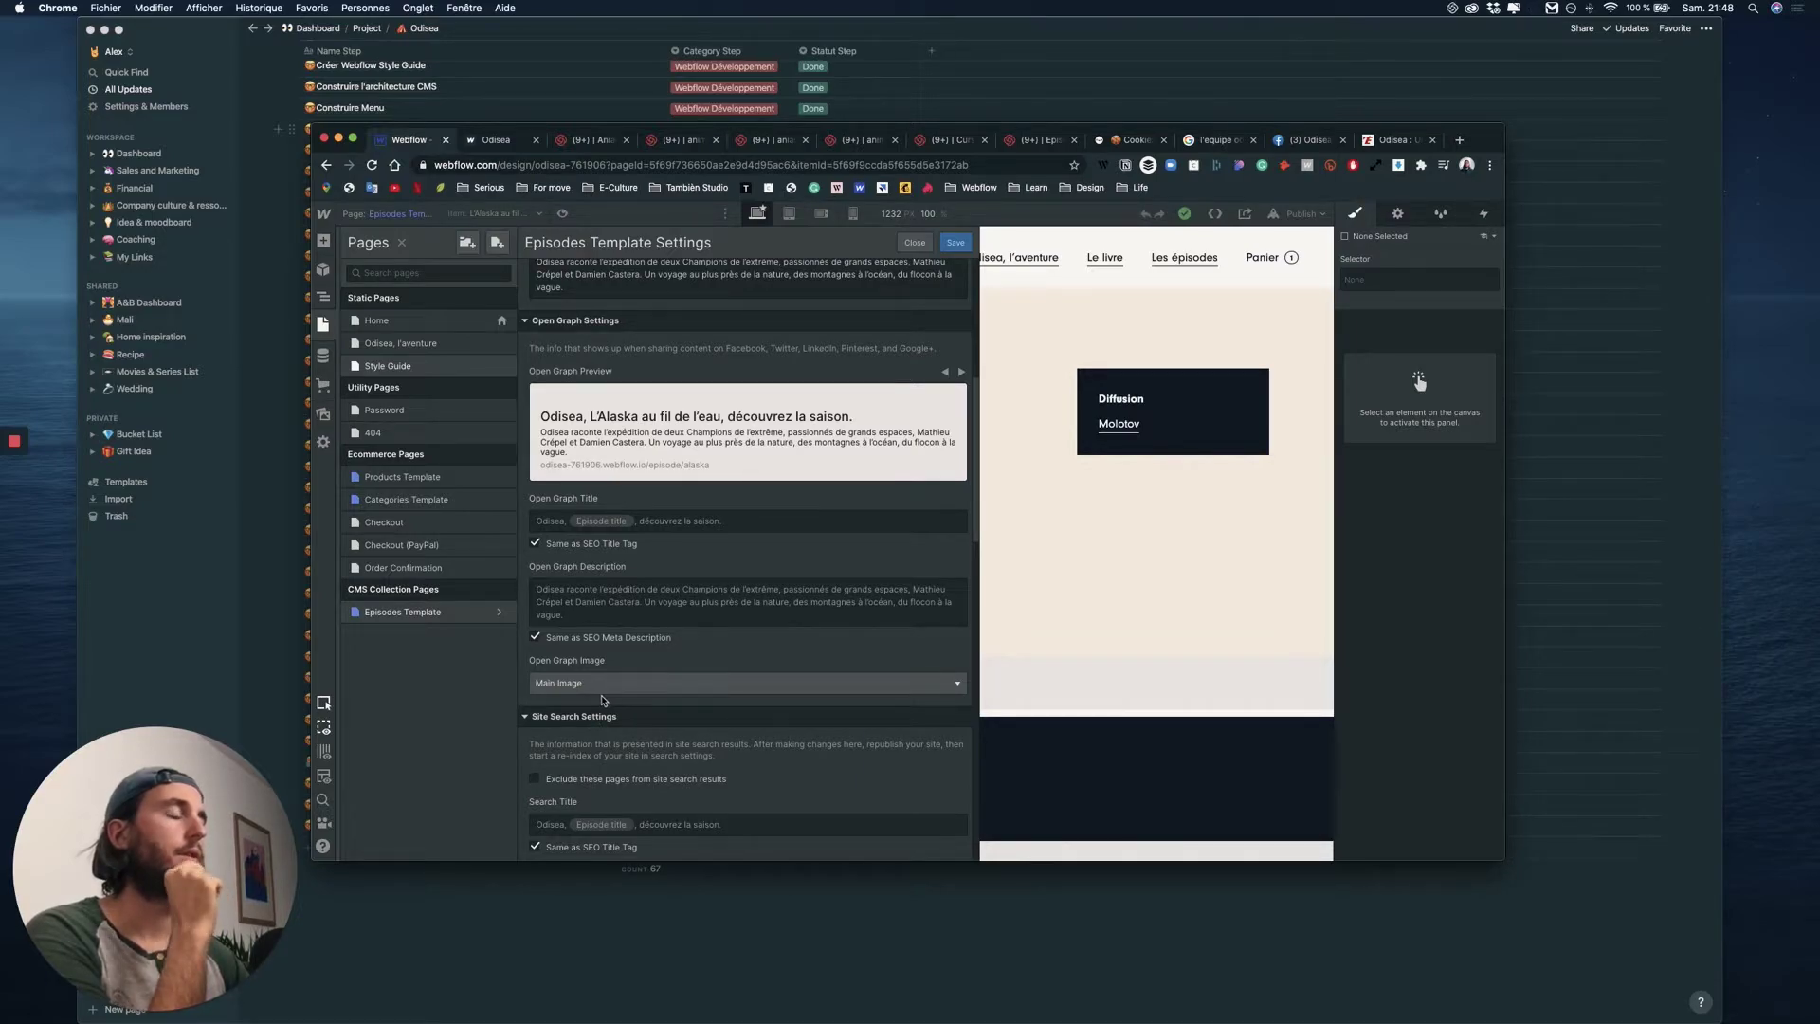
scroll(768, 713, down, 2)
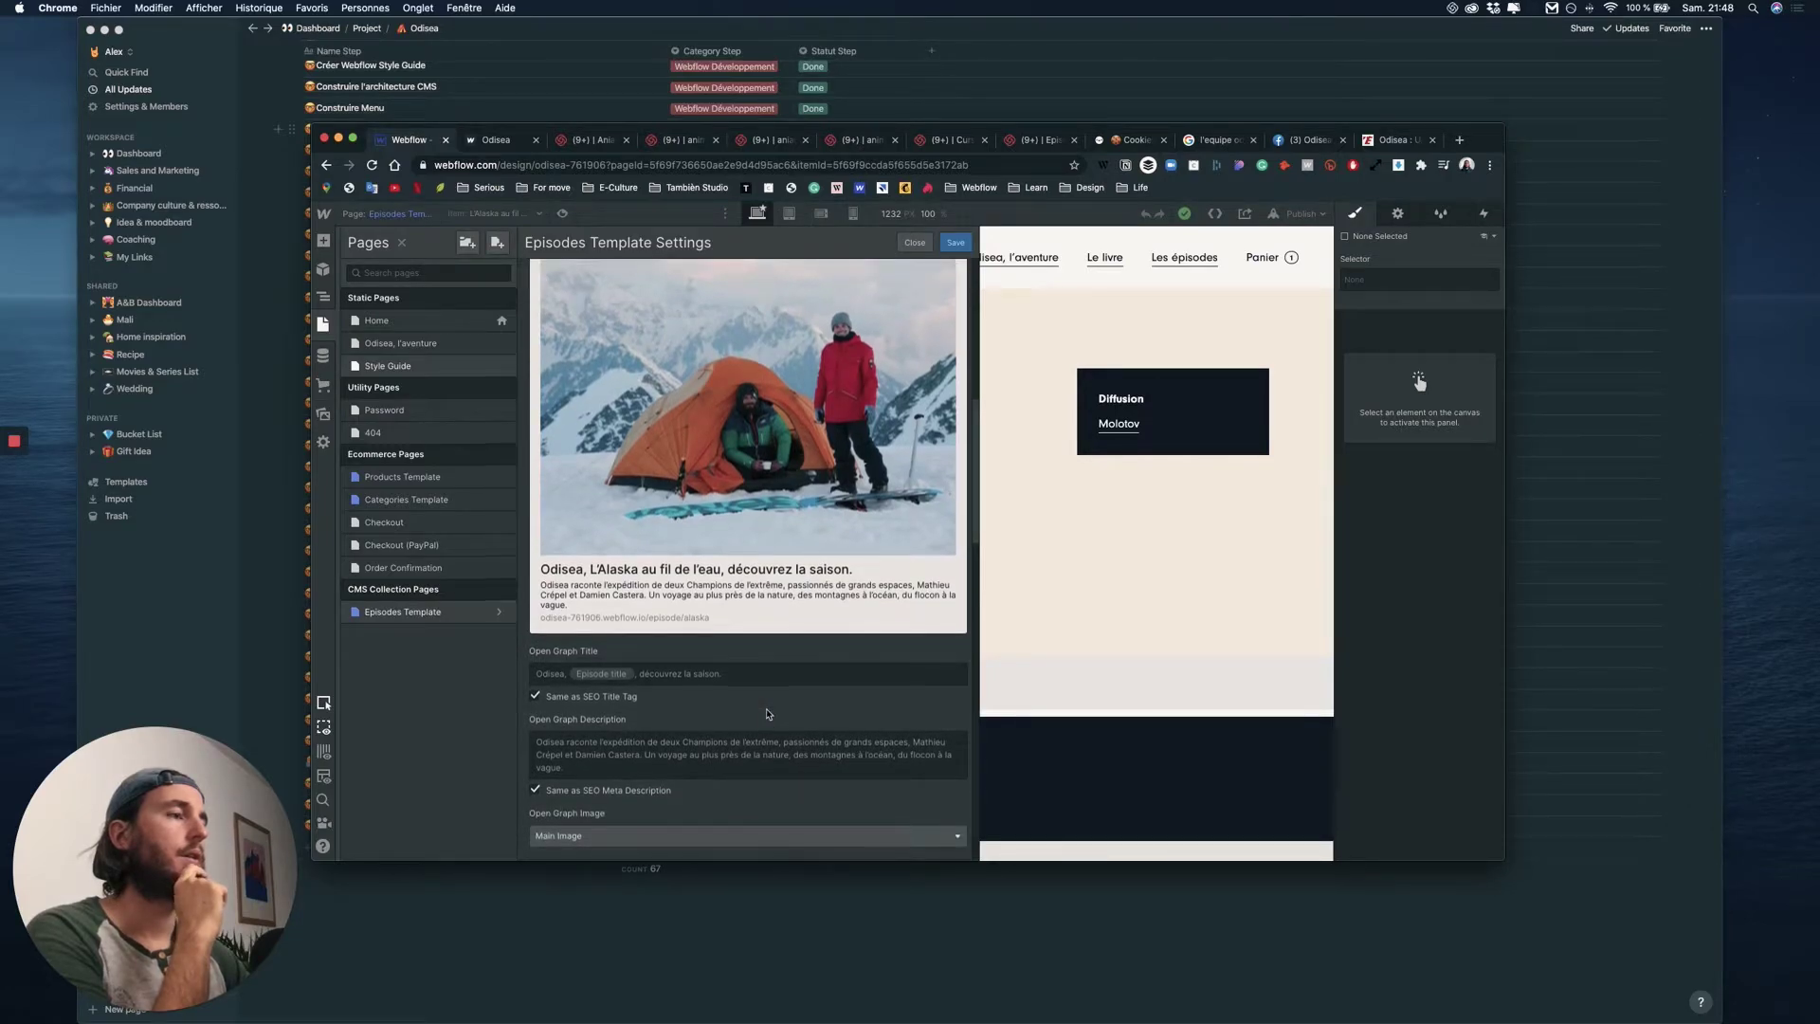
scroll(748, 706, down, 4)
click(692, 682)
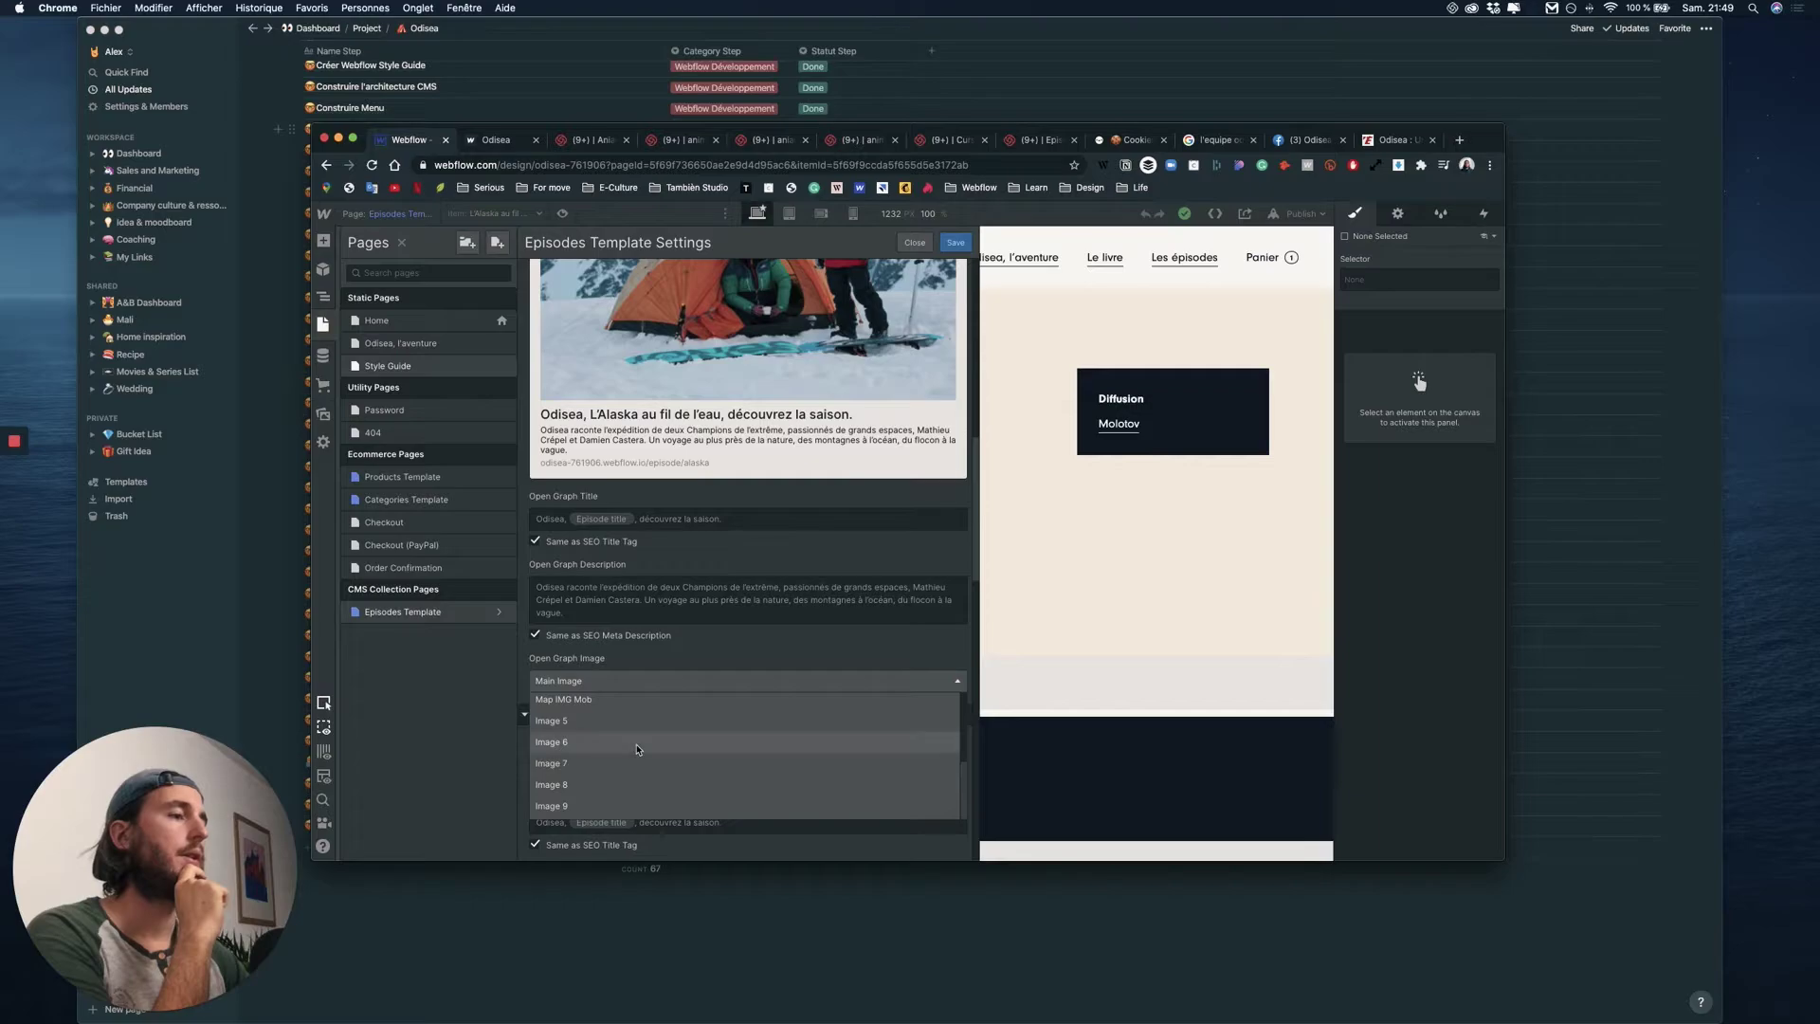
click(675, 677)
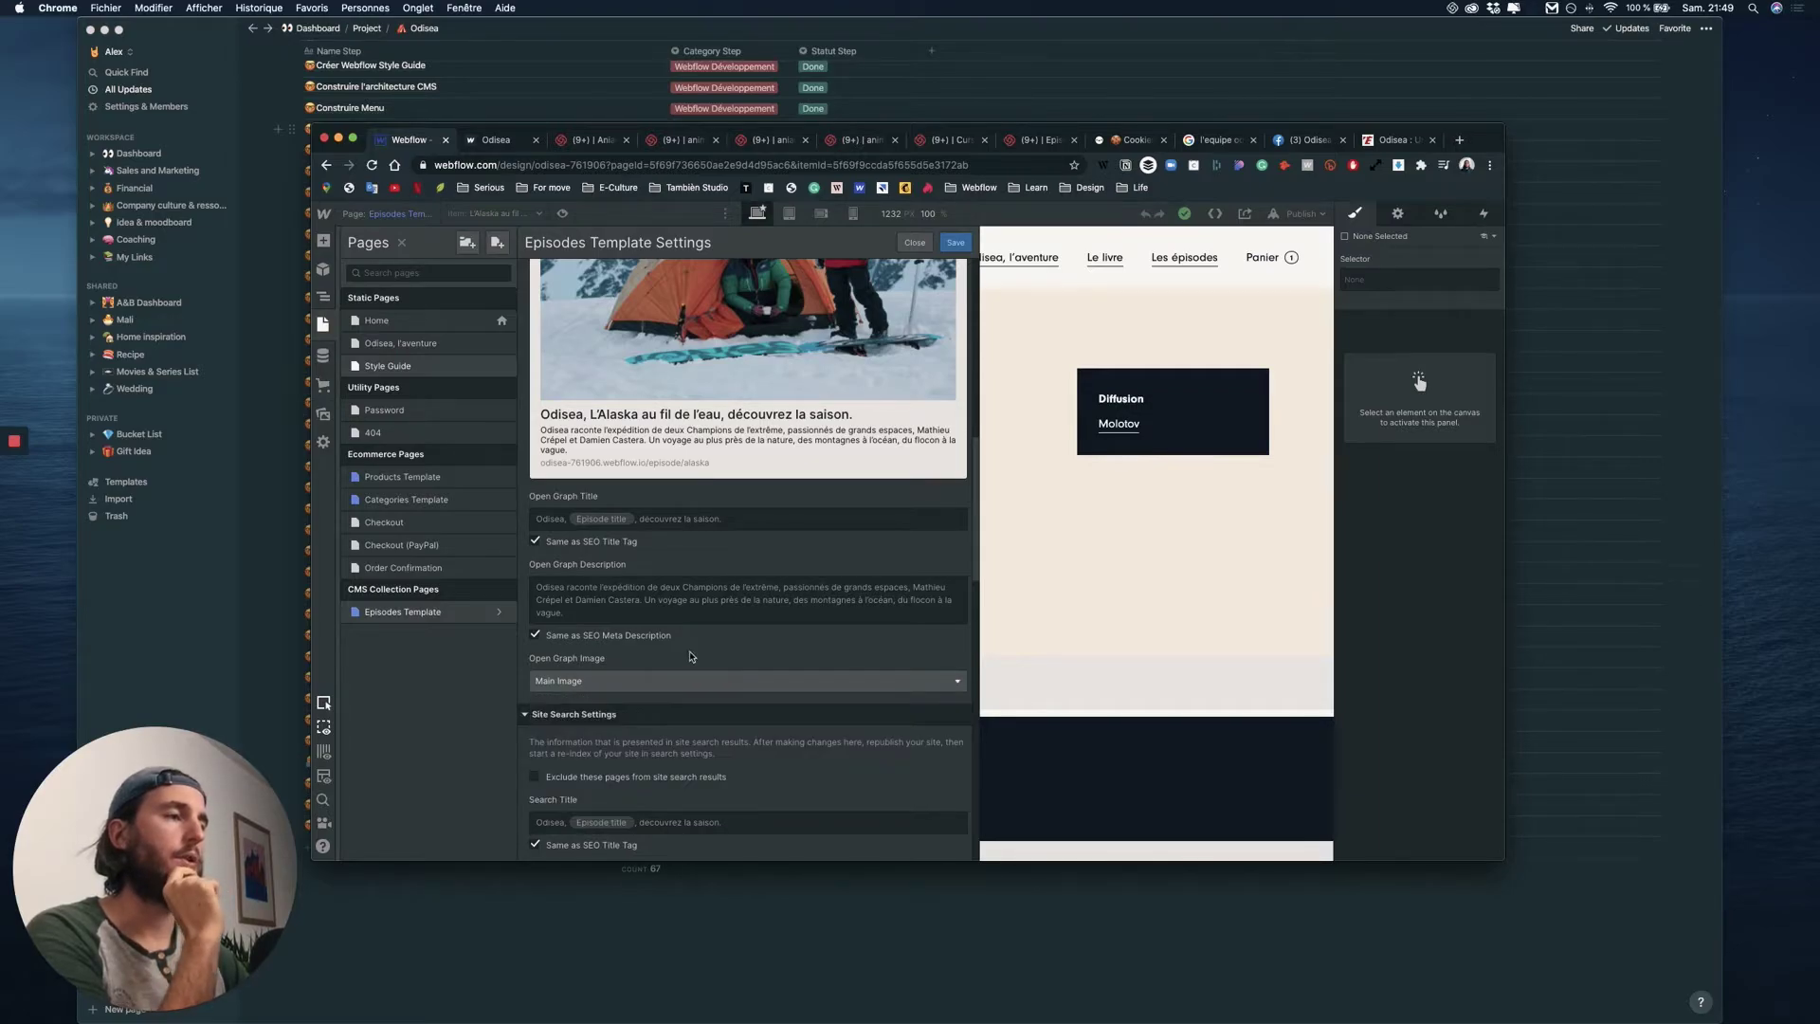
- Review the Episodes Template's Open Graph preview and the remaining settings down to the custom code
scroll(689, 661, up, 2)
scroll(689, 661, up, 1)
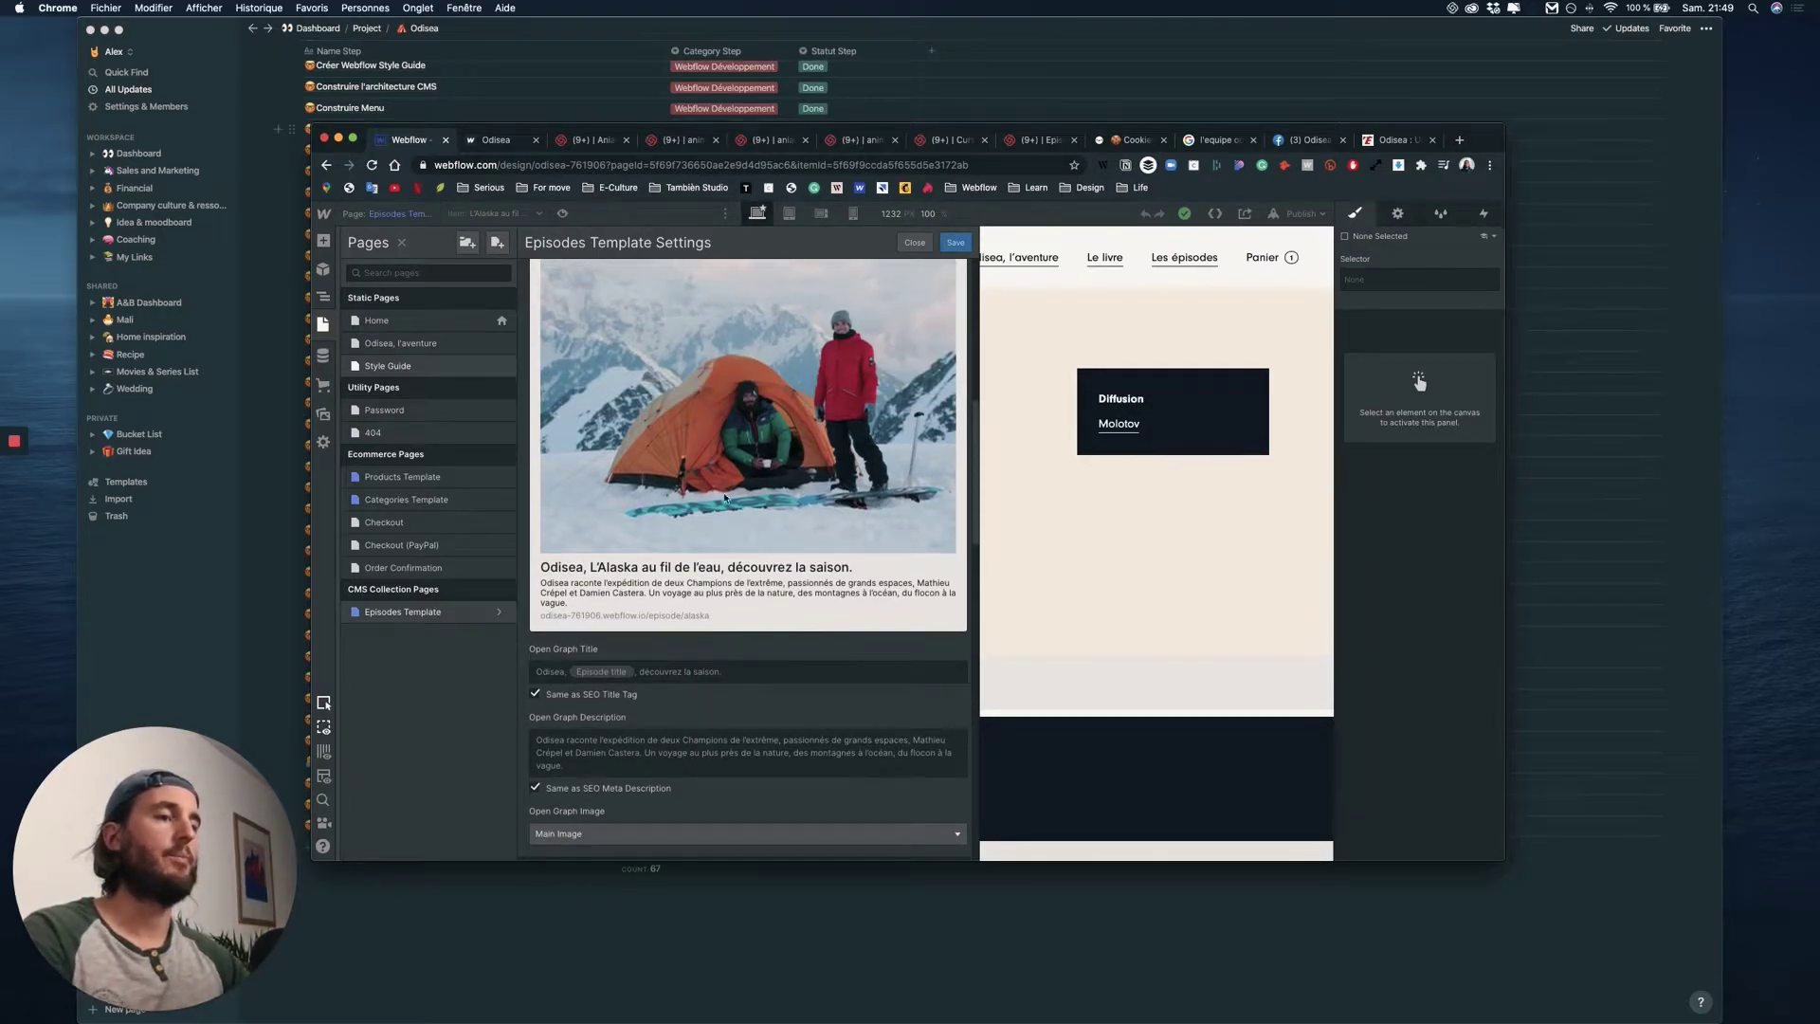
scroll(775, 429, up, 8)
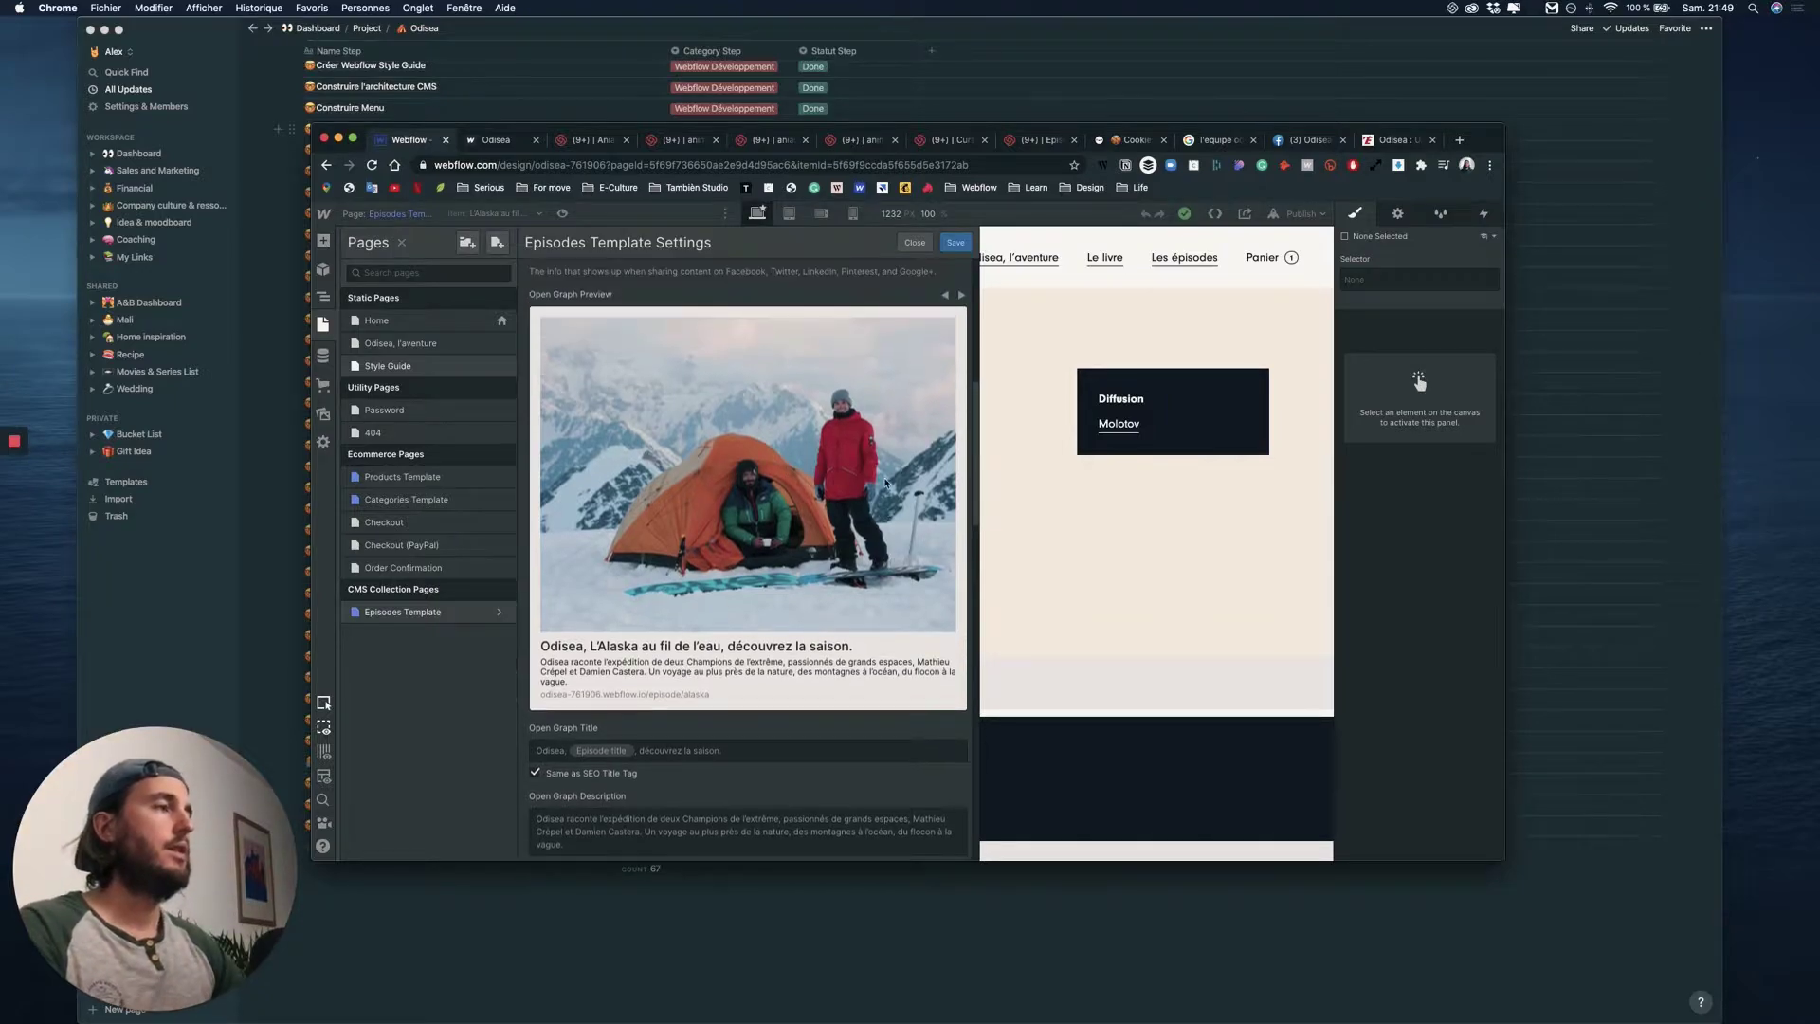
scroll(840, 358, down, 7)
scroll(839, 358, down, 15)
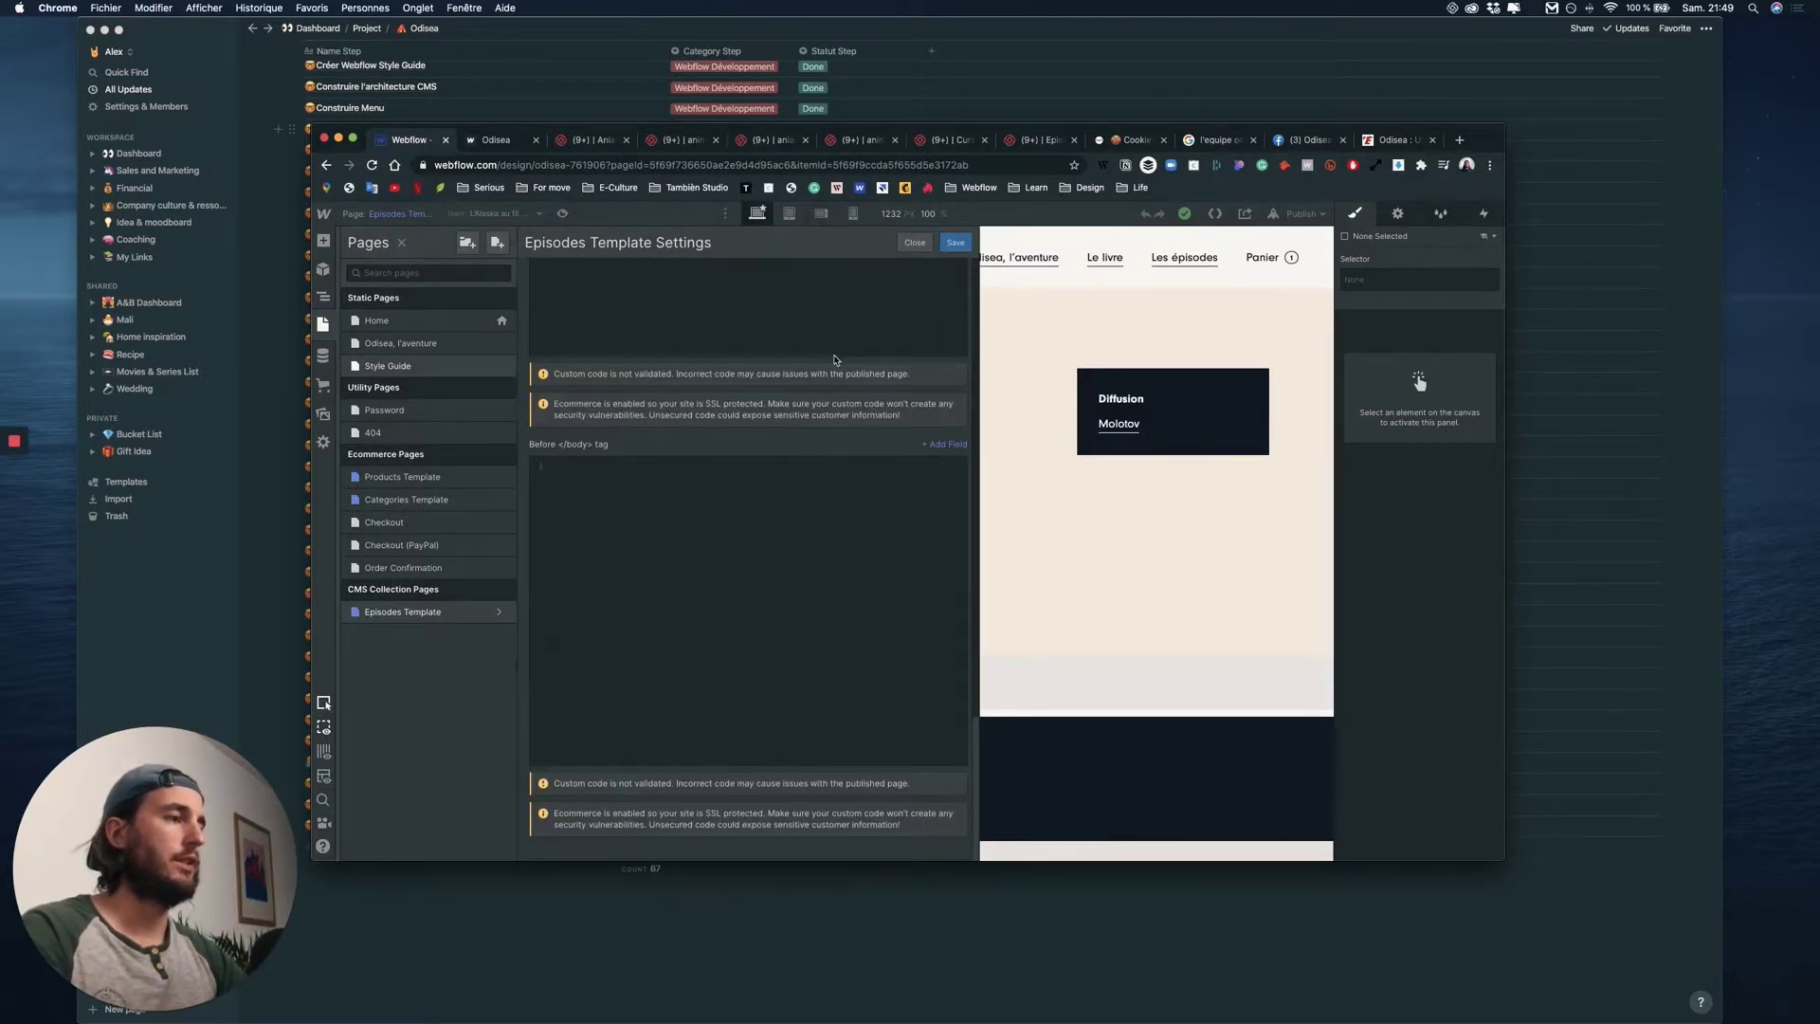
- Check the Checkout (PayPal) page's settings without changing them and open the Odisea project settings
scroll(834, 359, up, 20)
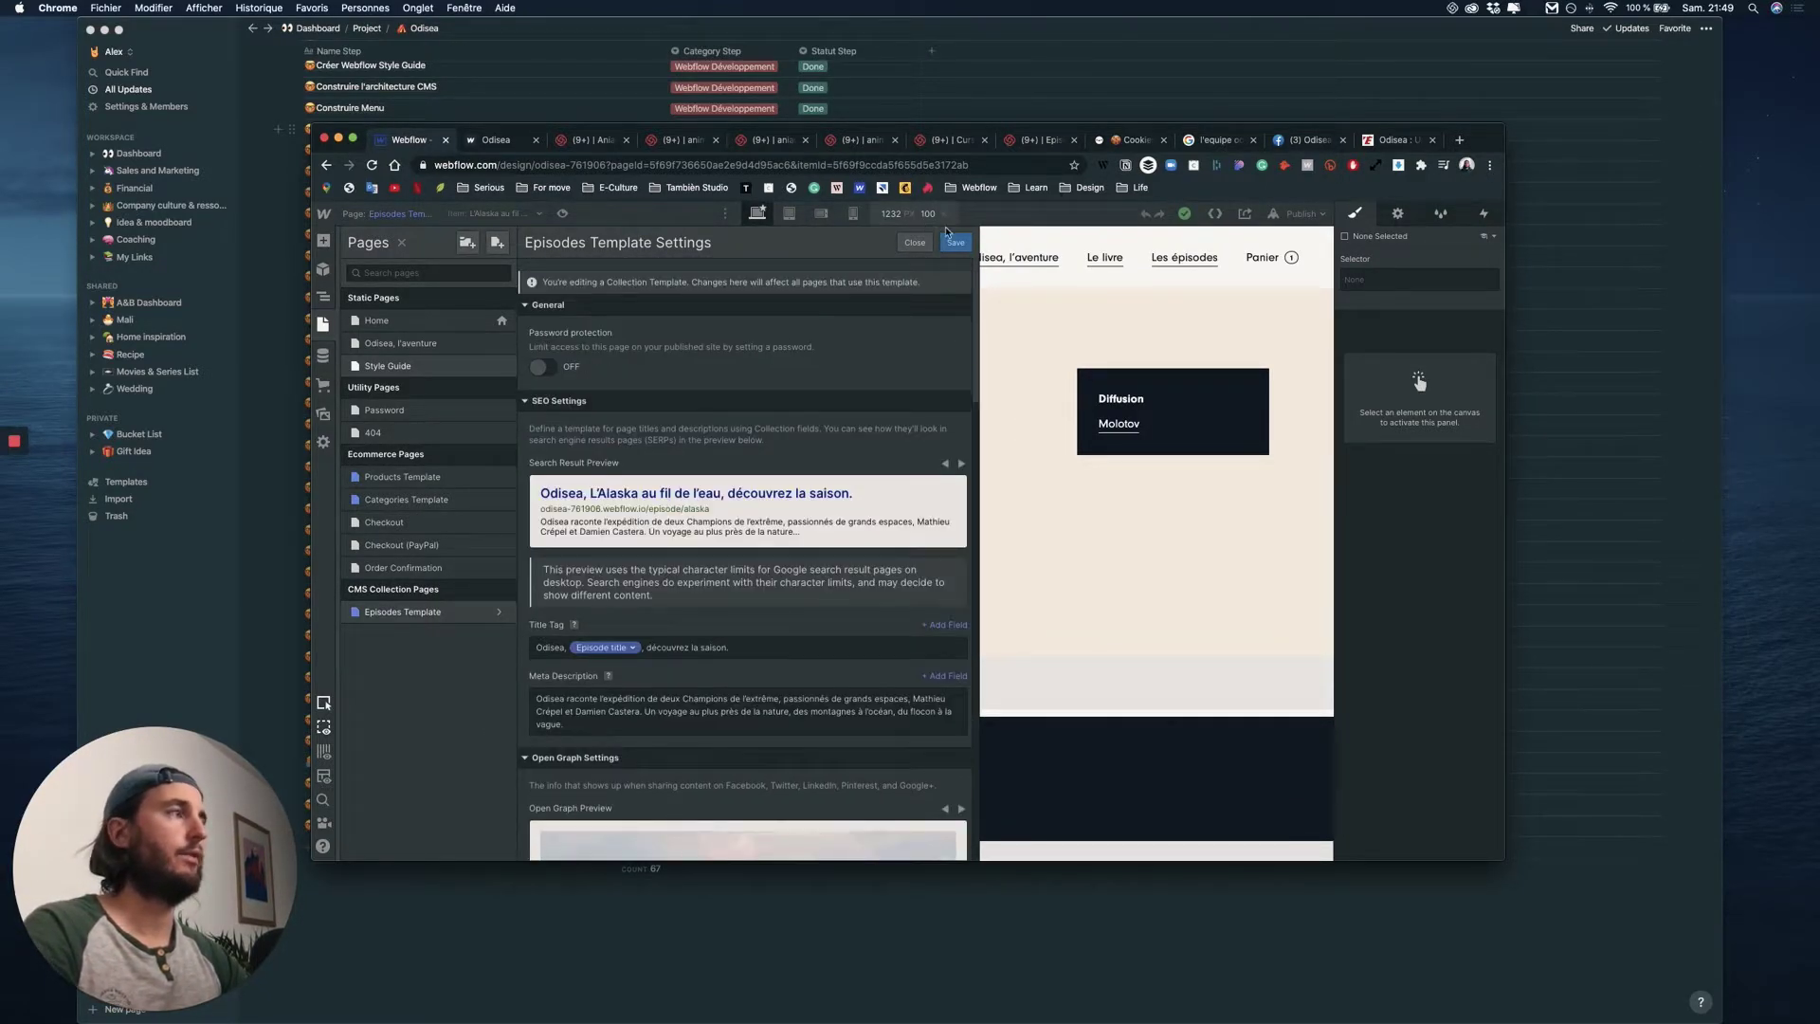
click(509, 552)
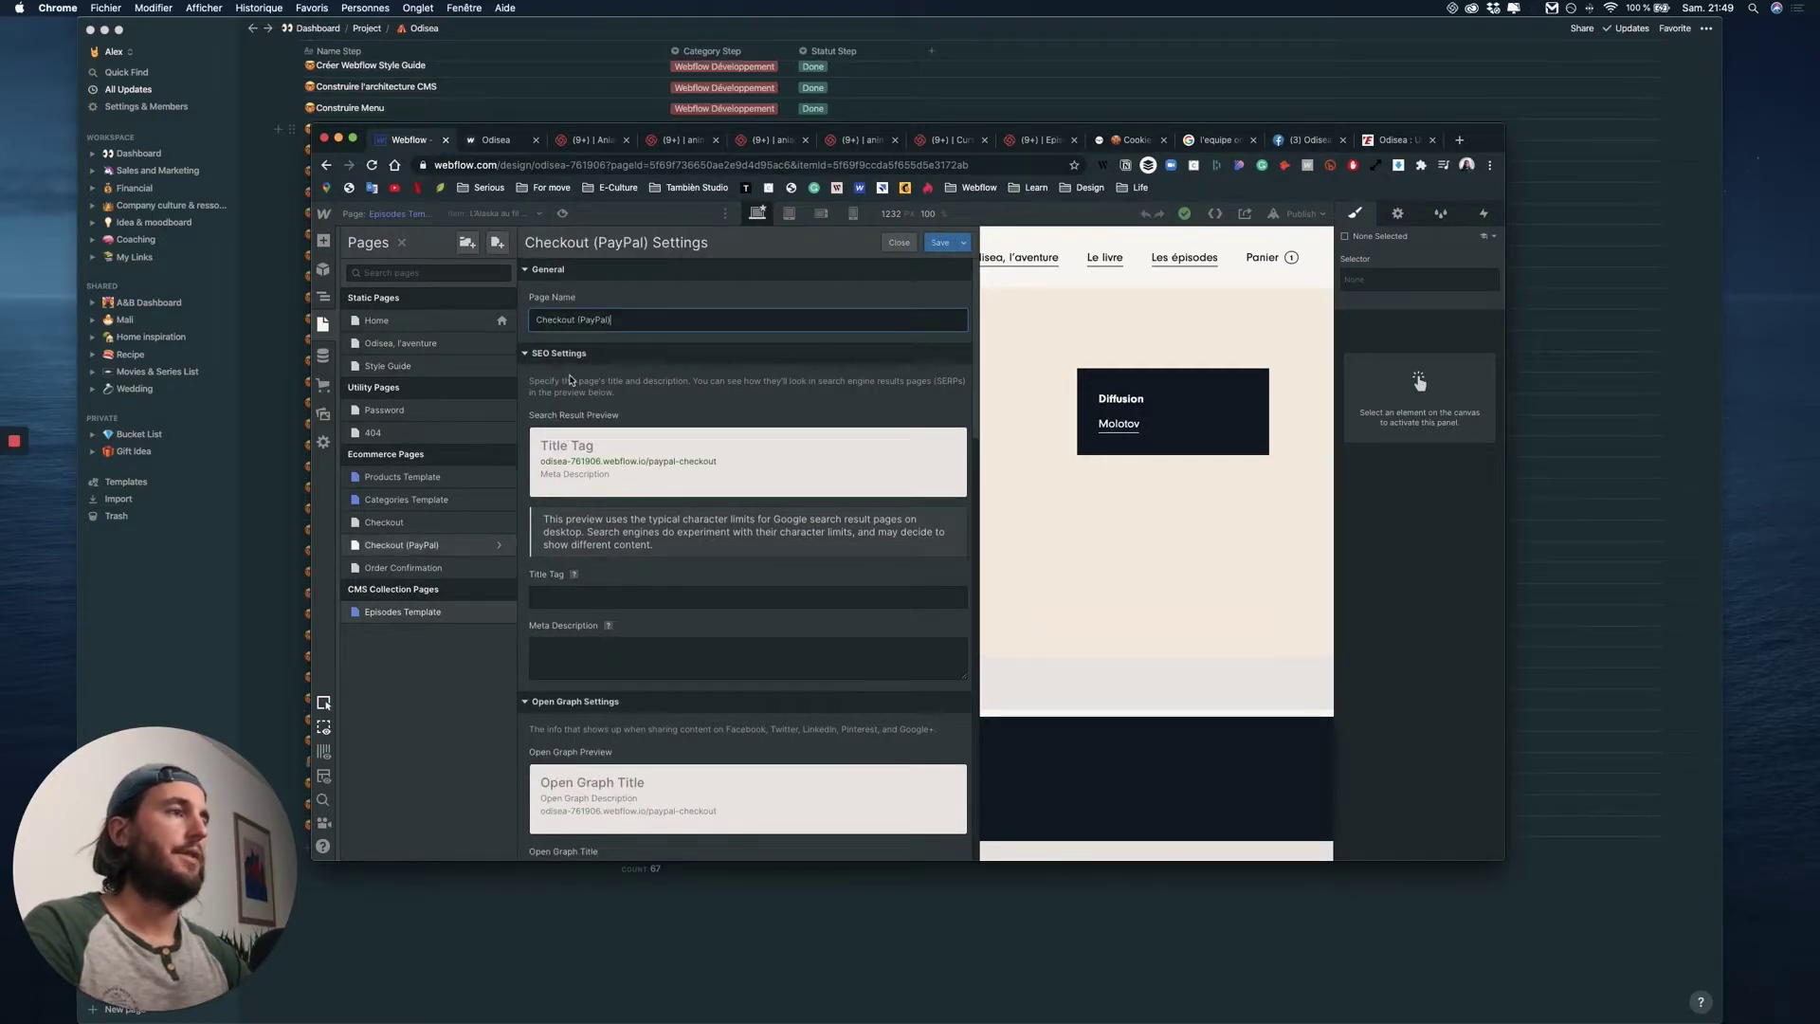
key(Escape)
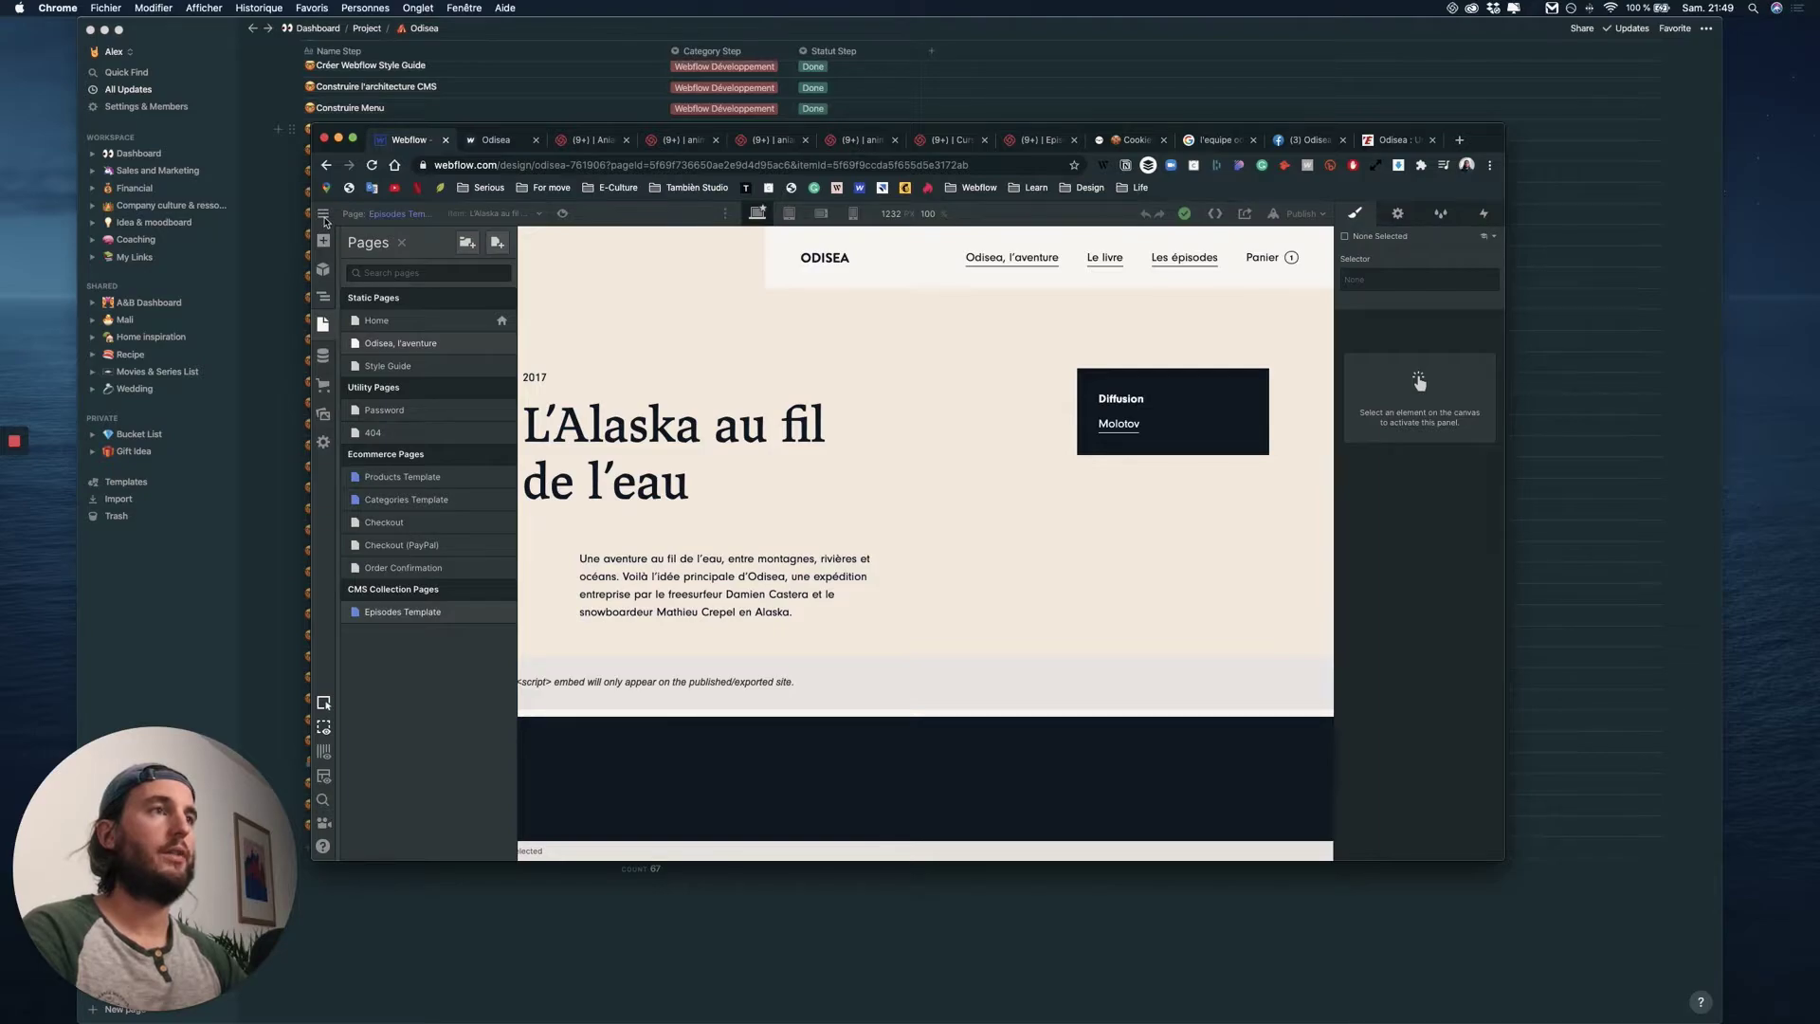
mouse_move(323, 214)
click(385, 253)
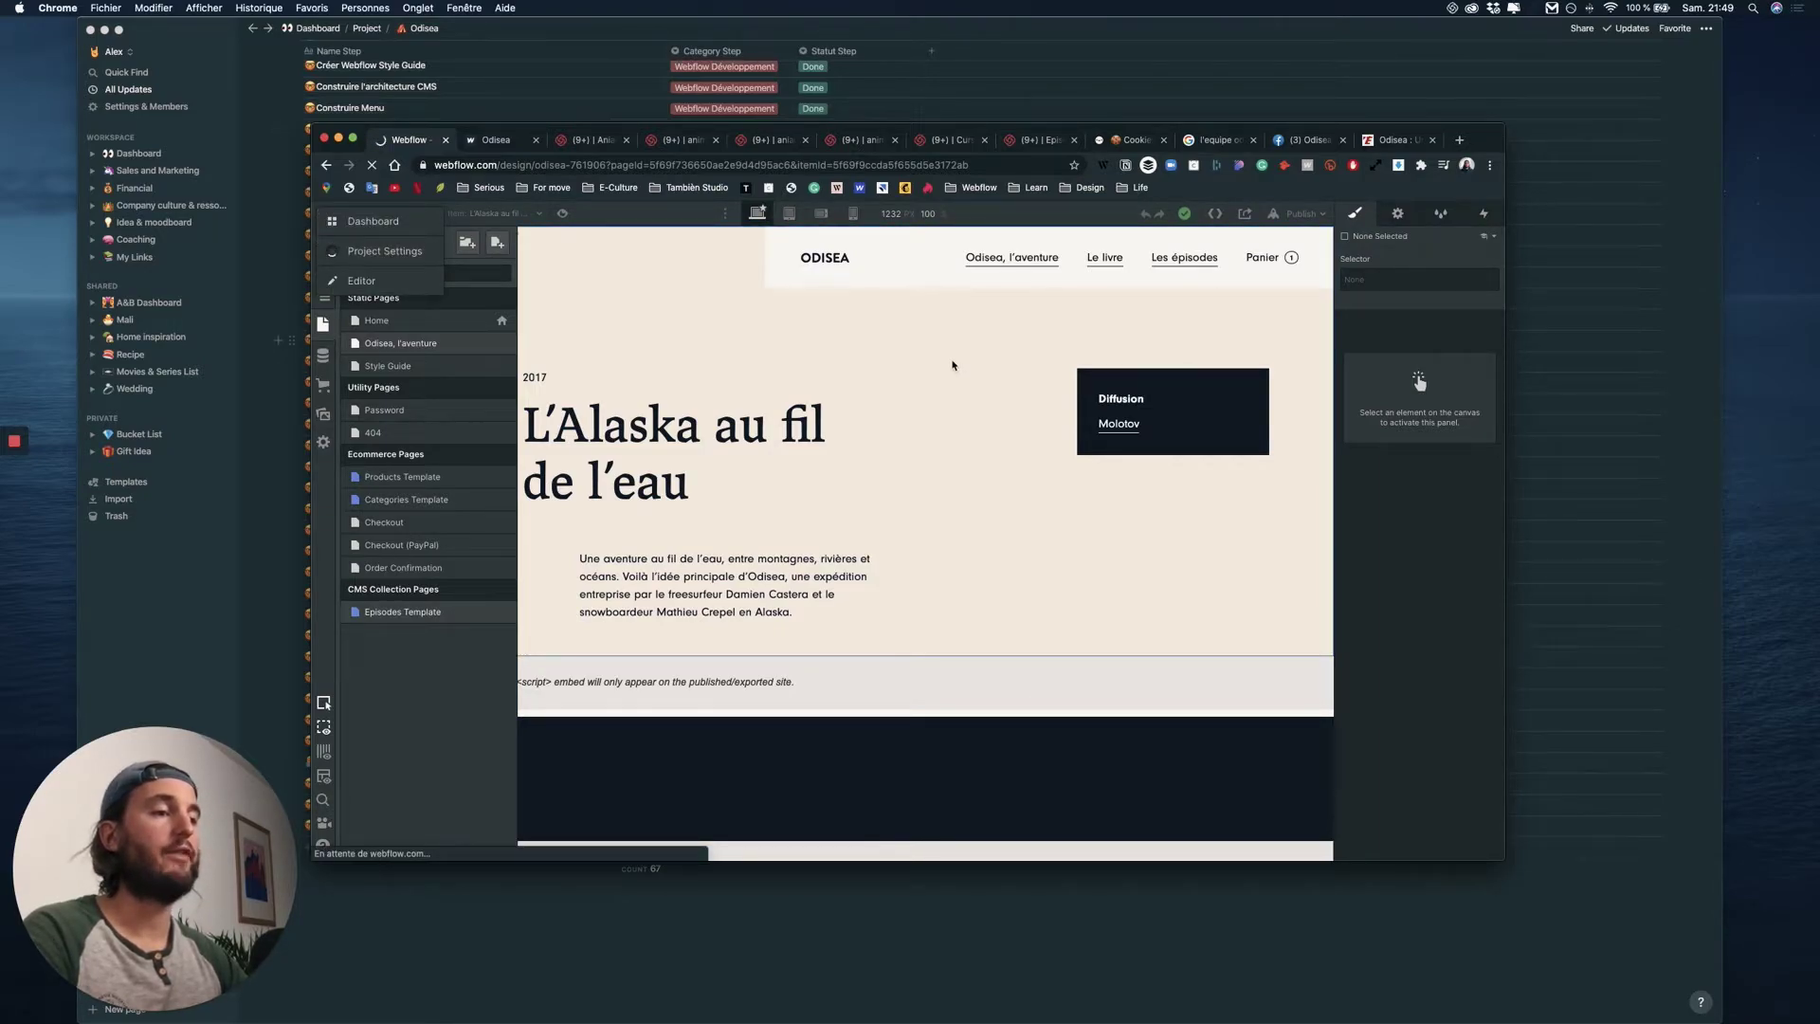
- In Notion, set the status of the "Mettre en place SEO + favicon" task to Done
key(ctrl+Up)
click(806, 677)
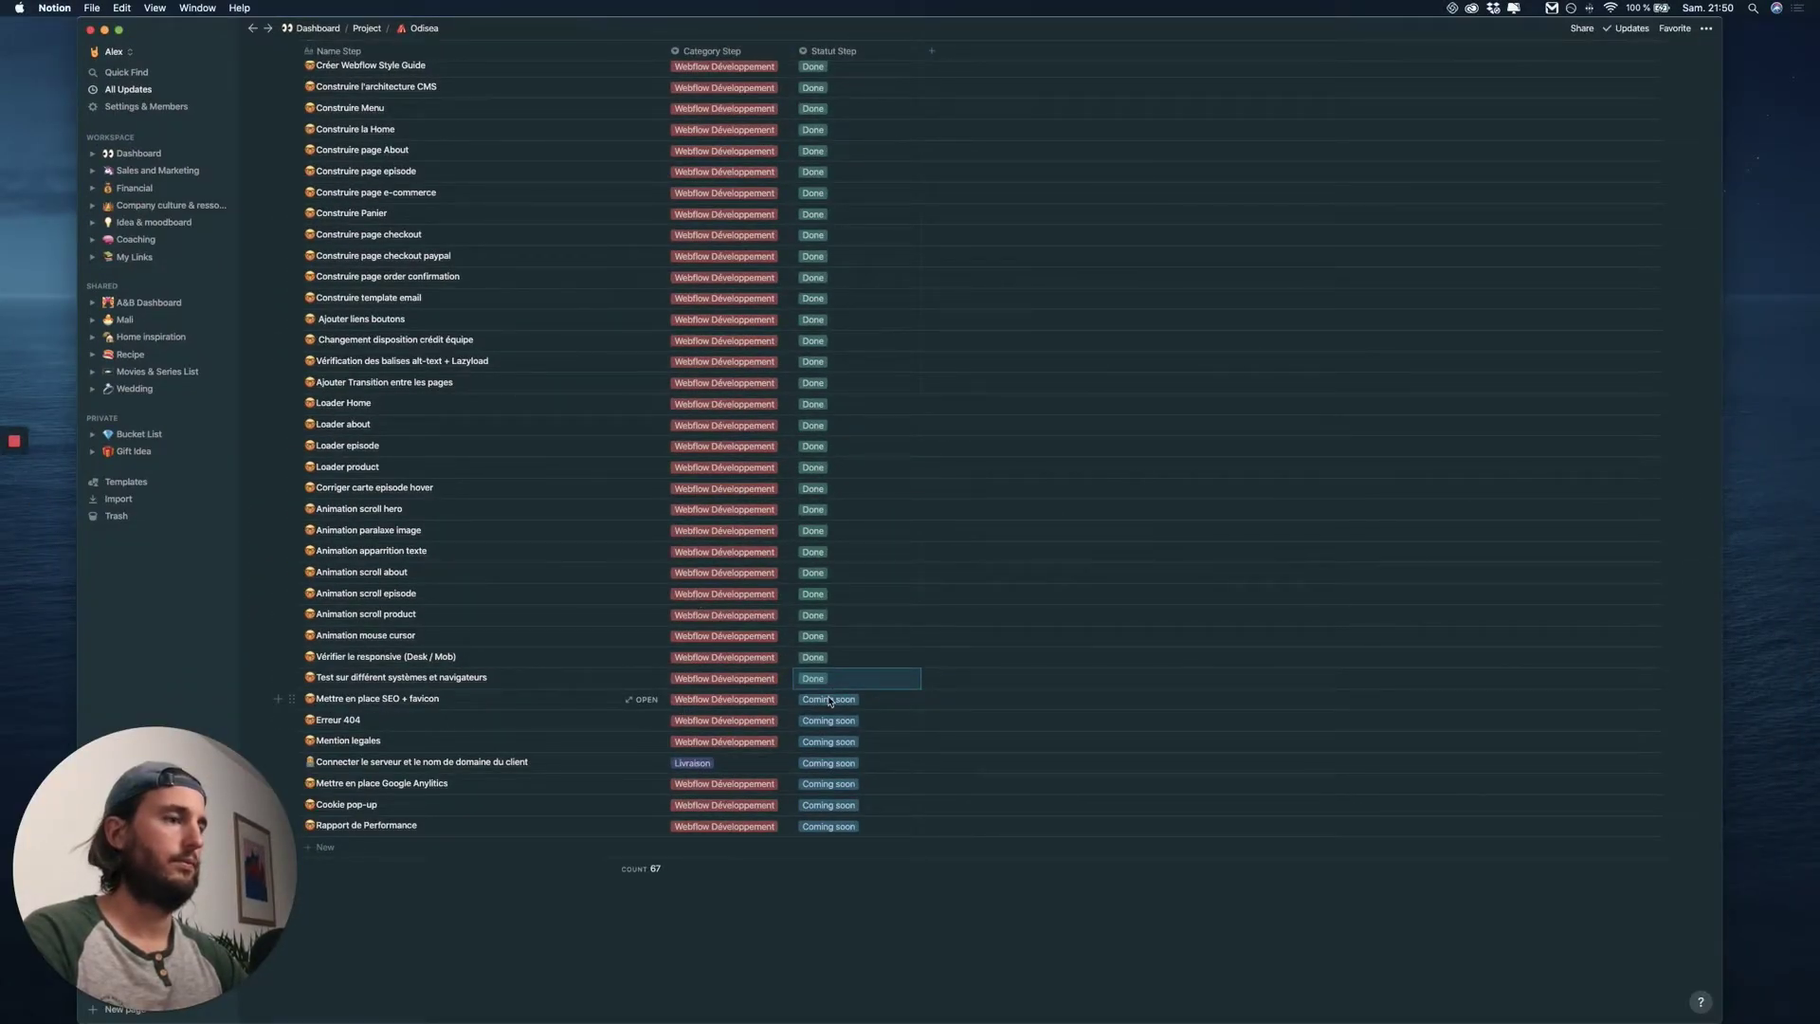
click(852, 709)
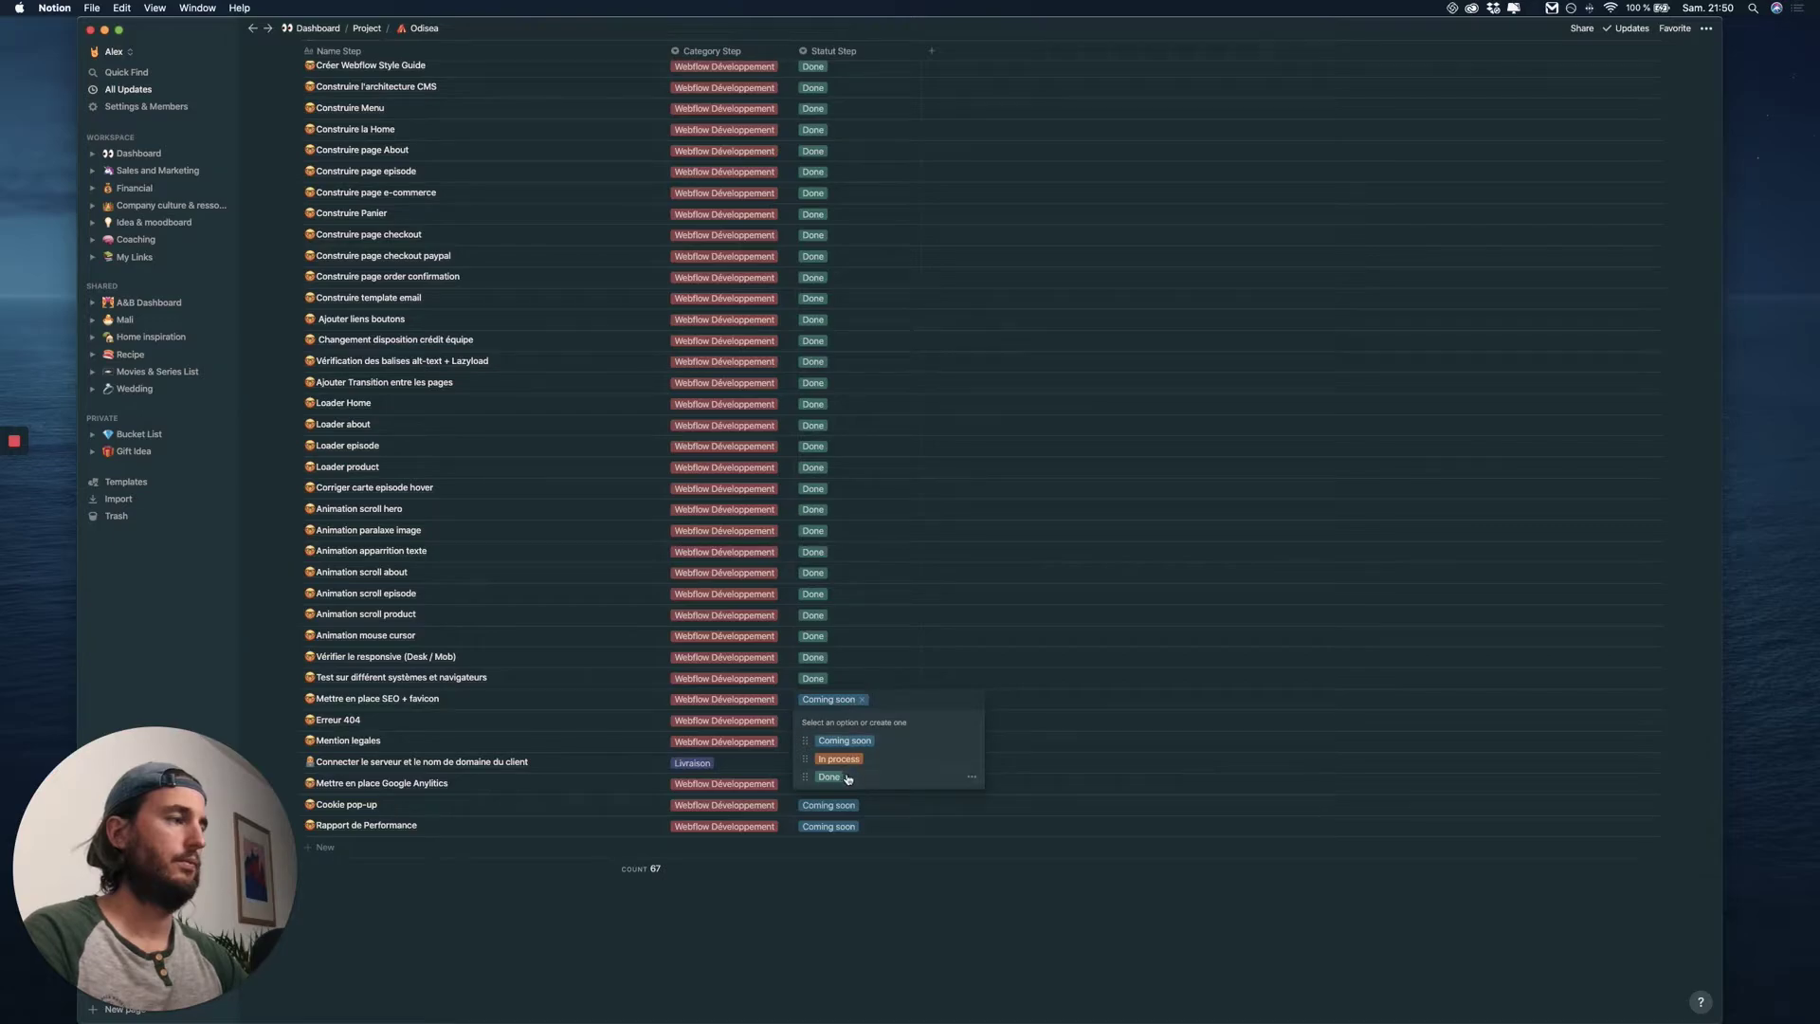
click(847, 779)
- Return to the Webflow project's general settings, minimize the Notion window behind them and go to the Icons section
key(ctrl+Up)
click(581, 325)
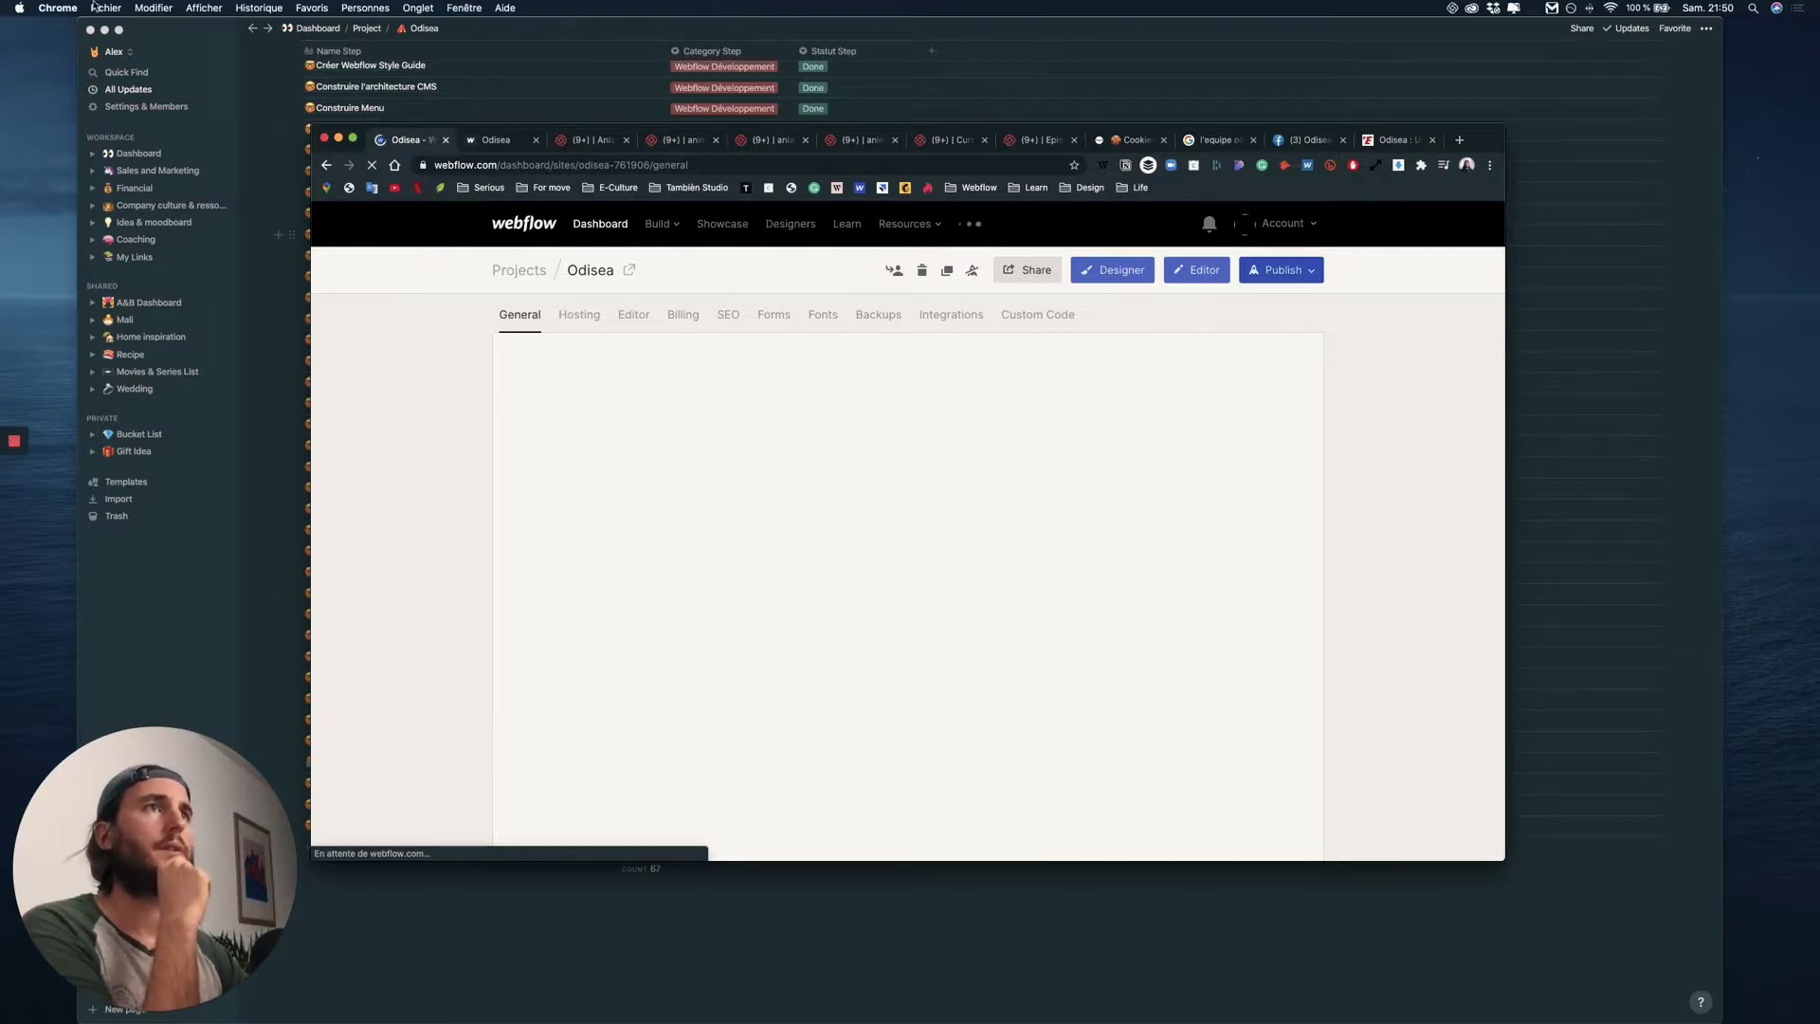
click(105, 30)
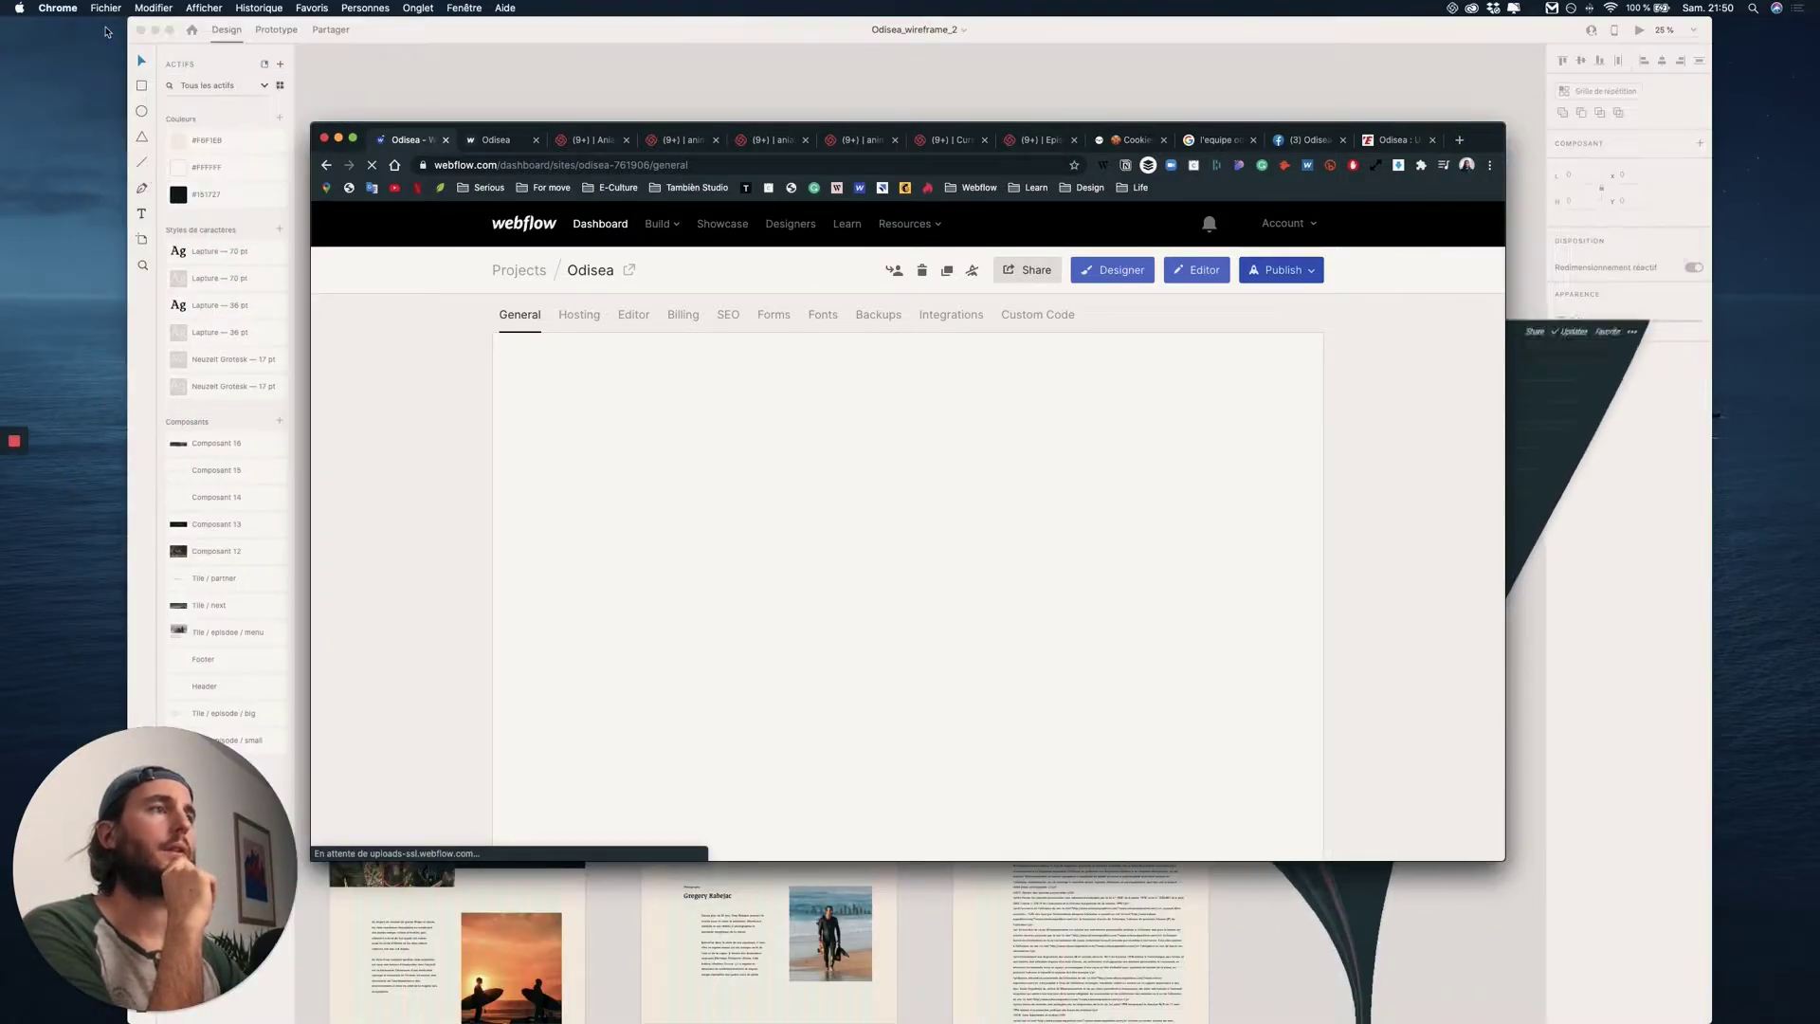
scroll(760, 539, down, 3)
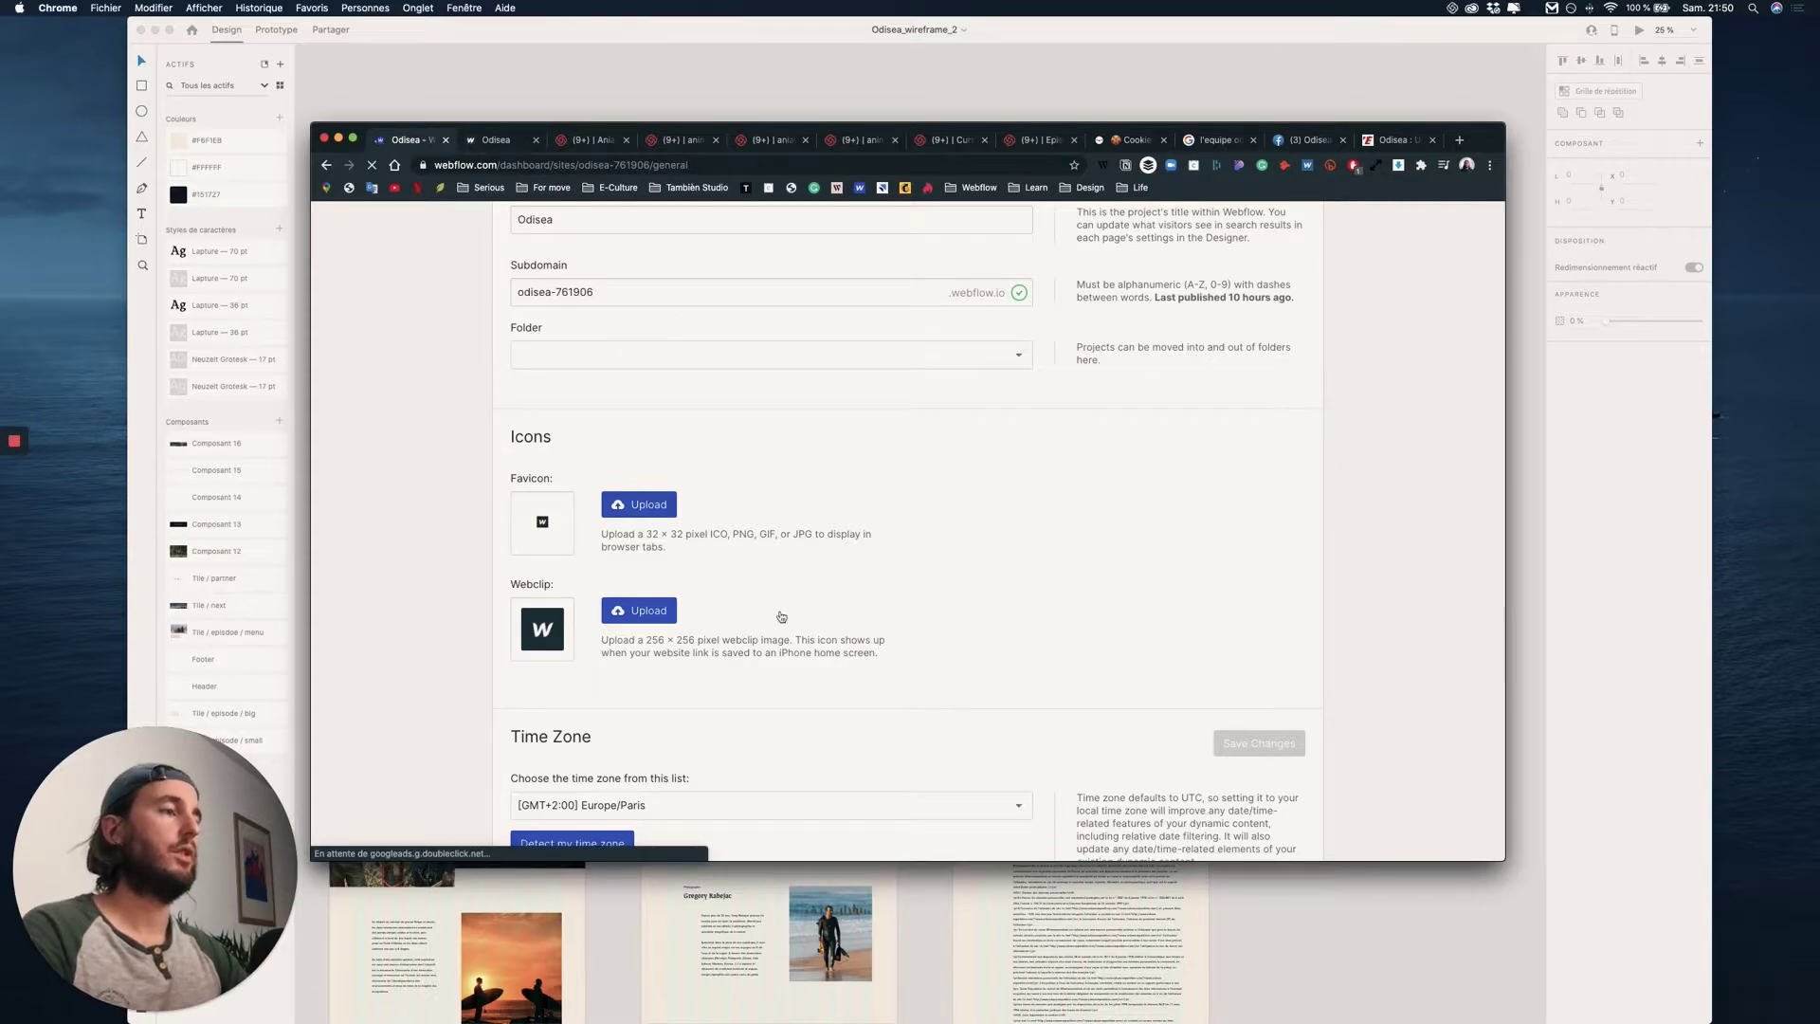
- Switch to Adobe XD and try to export the large and small favicon artboards as JPG
mouse_move(988, 1004)
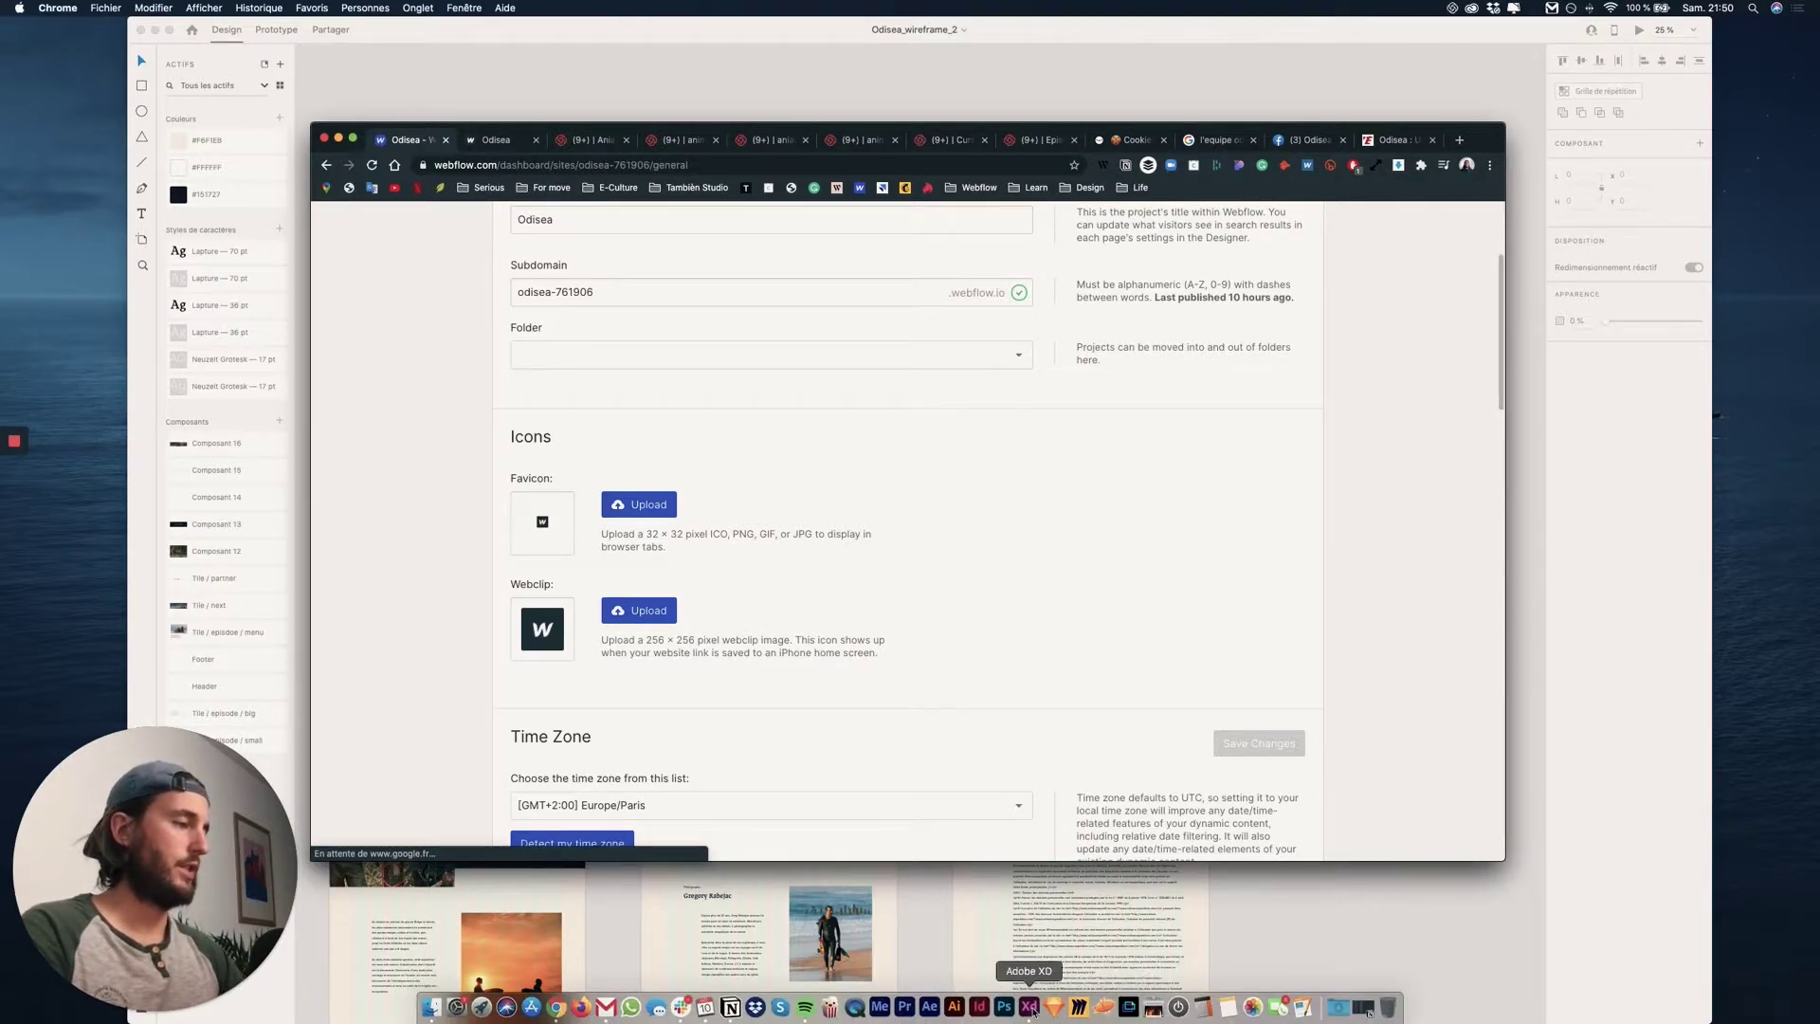
click(1030, 1001)
drag(1389, 451, 987, 504)
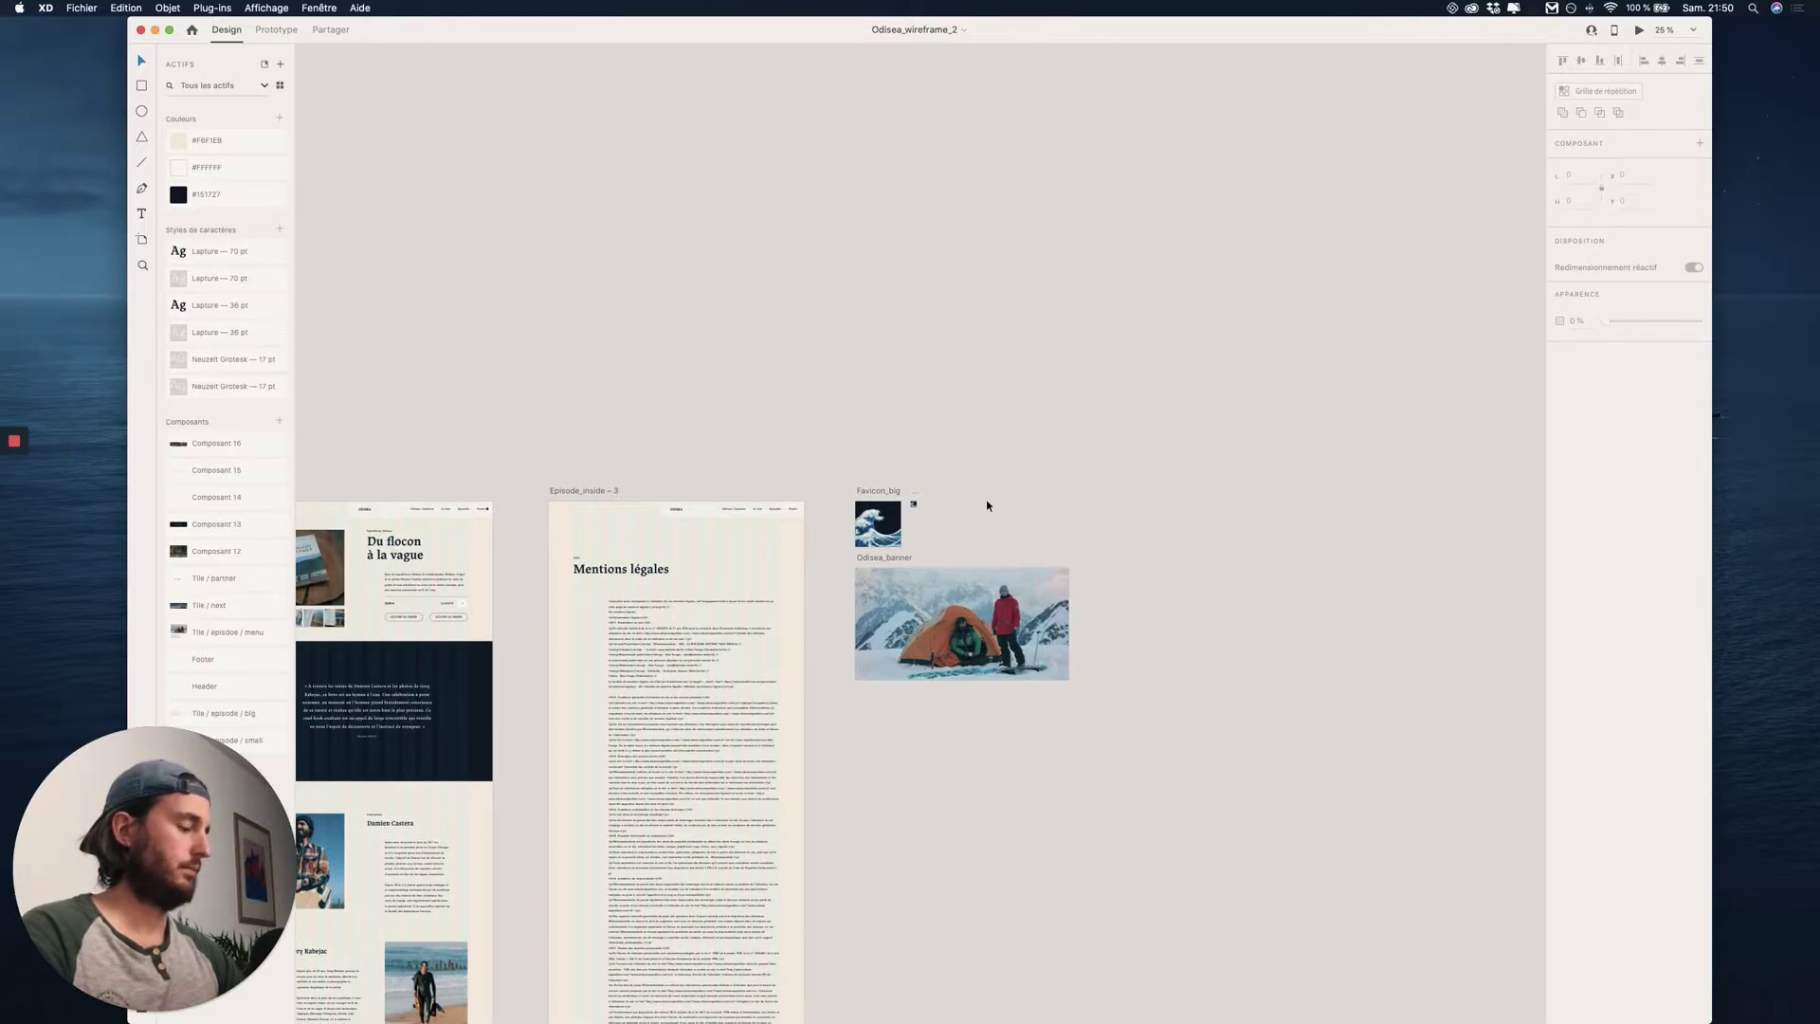
key(super+plus)
key(super+plus)
drag(1048, 297, 569, 616)
scroll(607, 621, left, 2)
key(super+e)
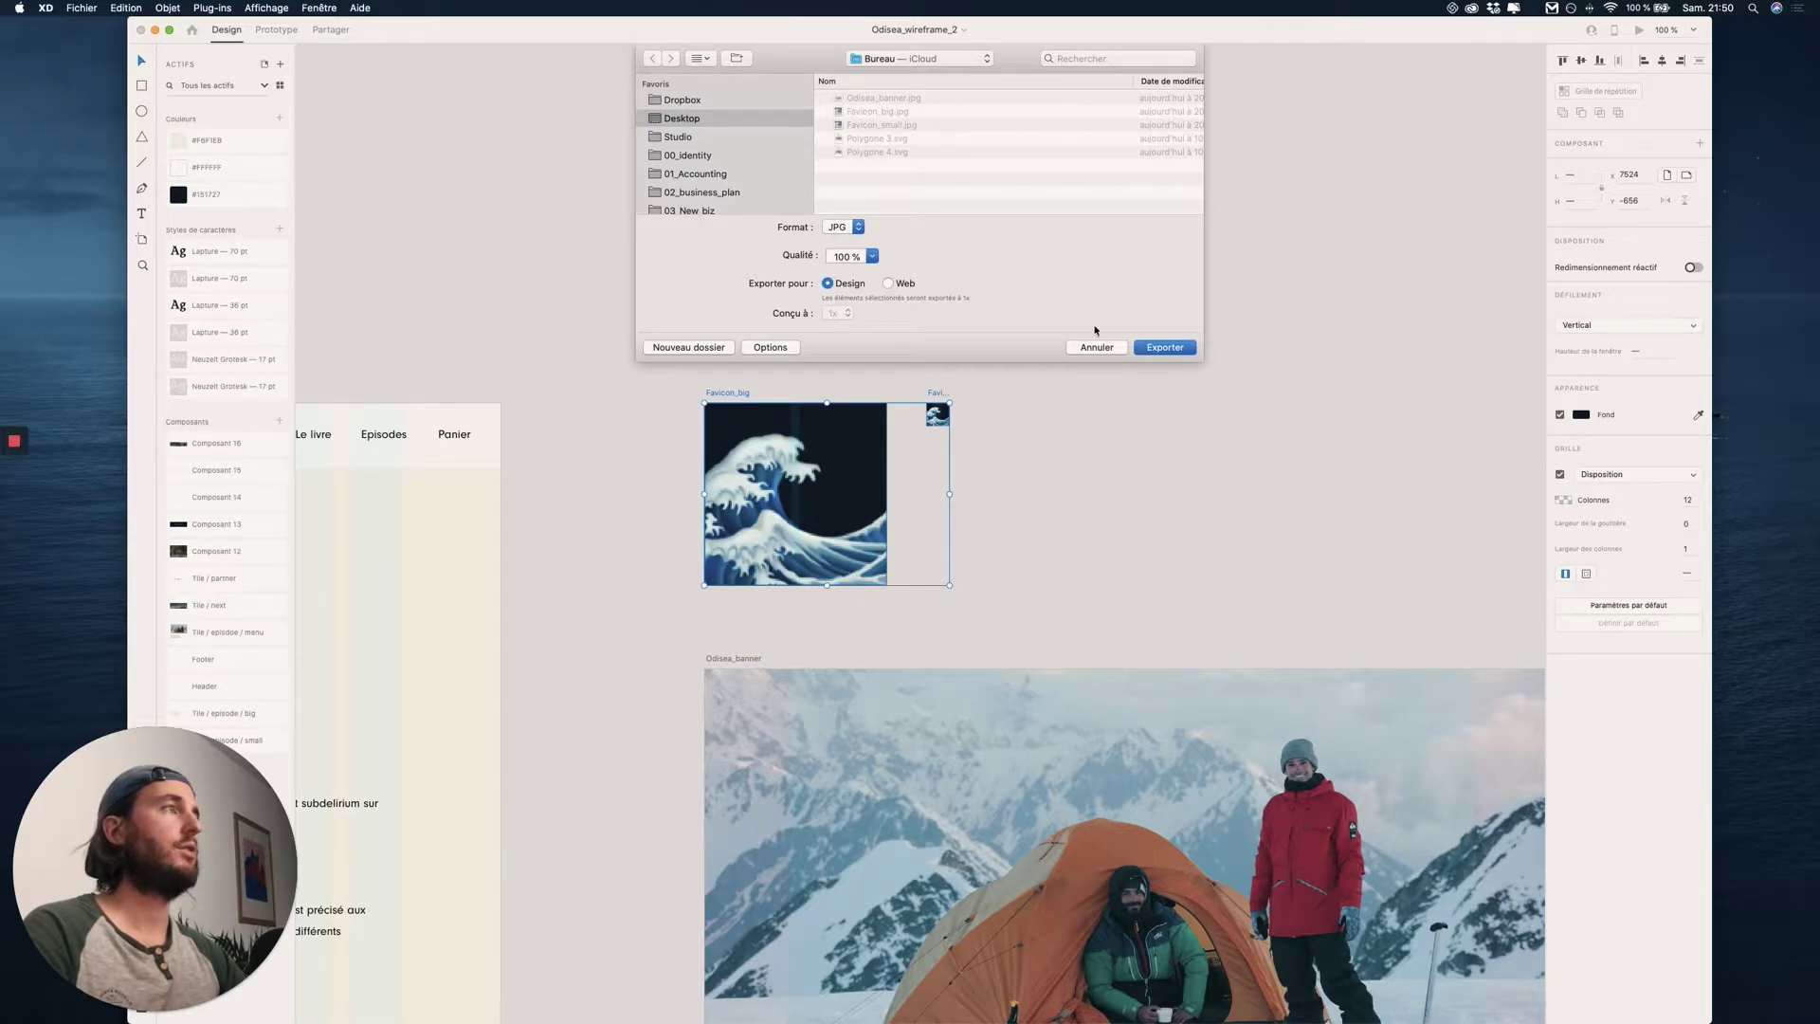
click(1097, 347)
- Back in the Webflow project settings, preview Favicon_small.jpg from the Desktop and upload it as the site's favicon
key(ctrl+Up)
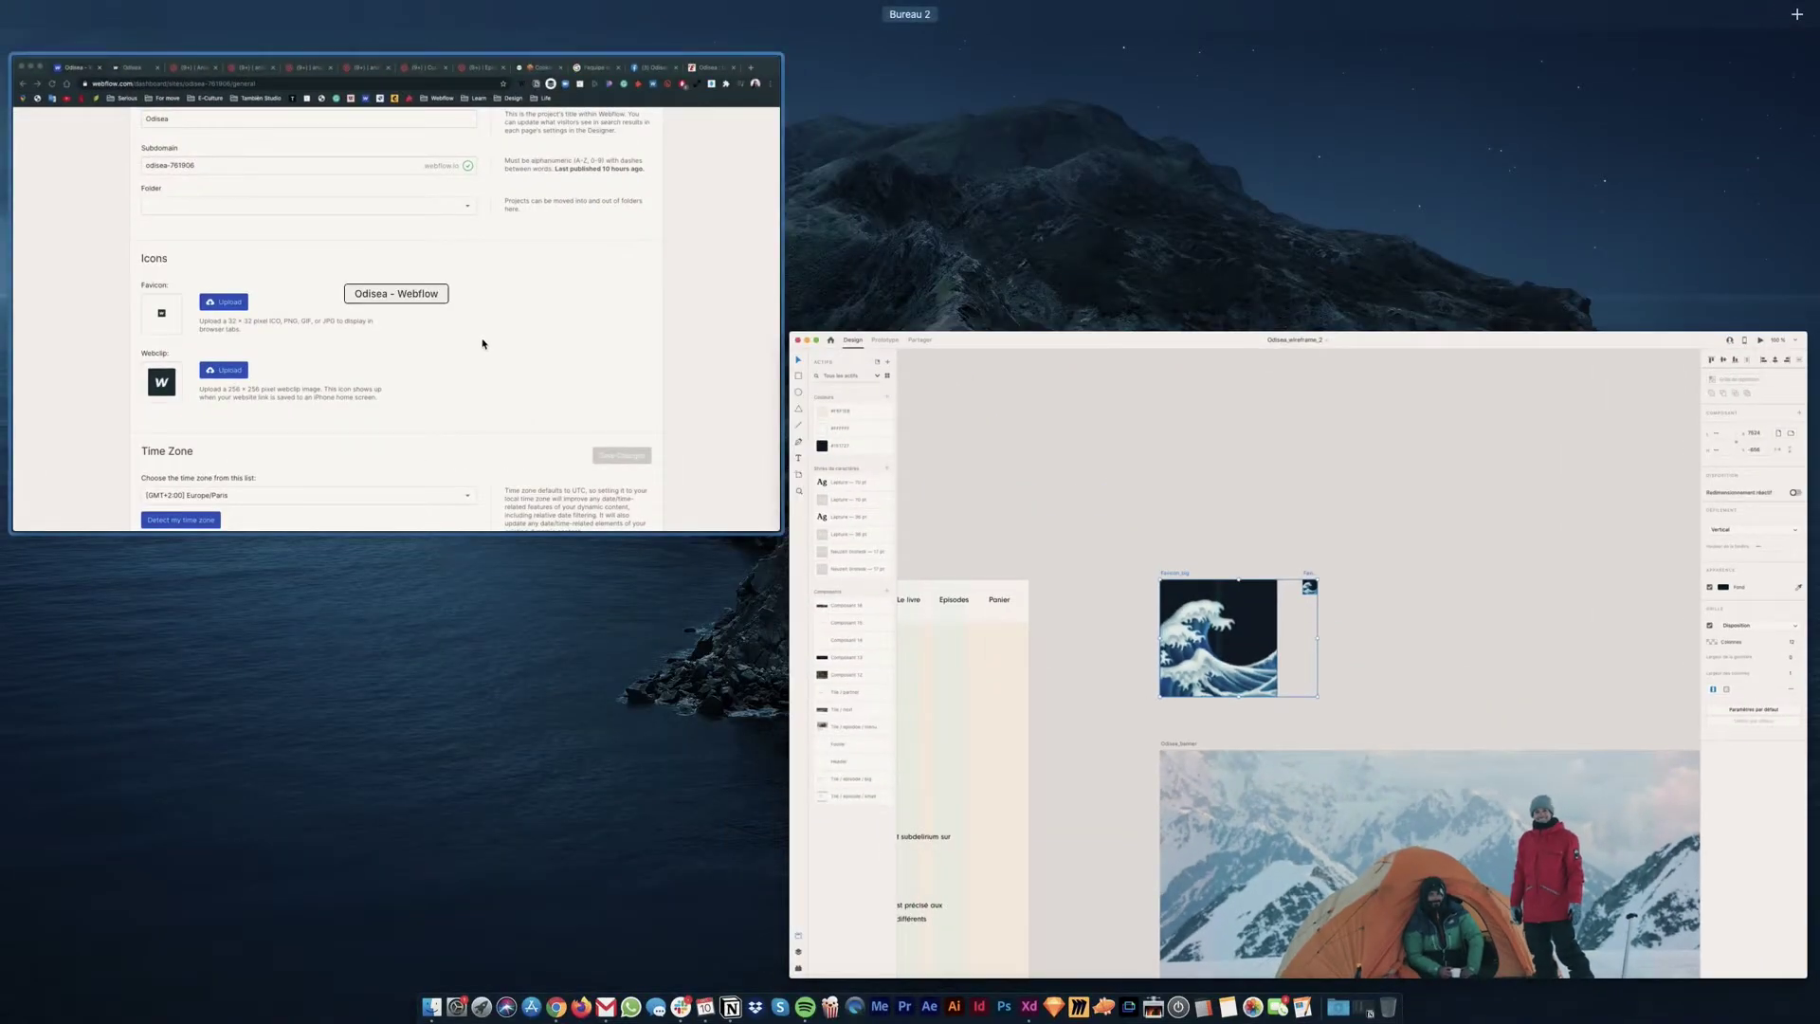
click(487, 342)
click(666, 504)
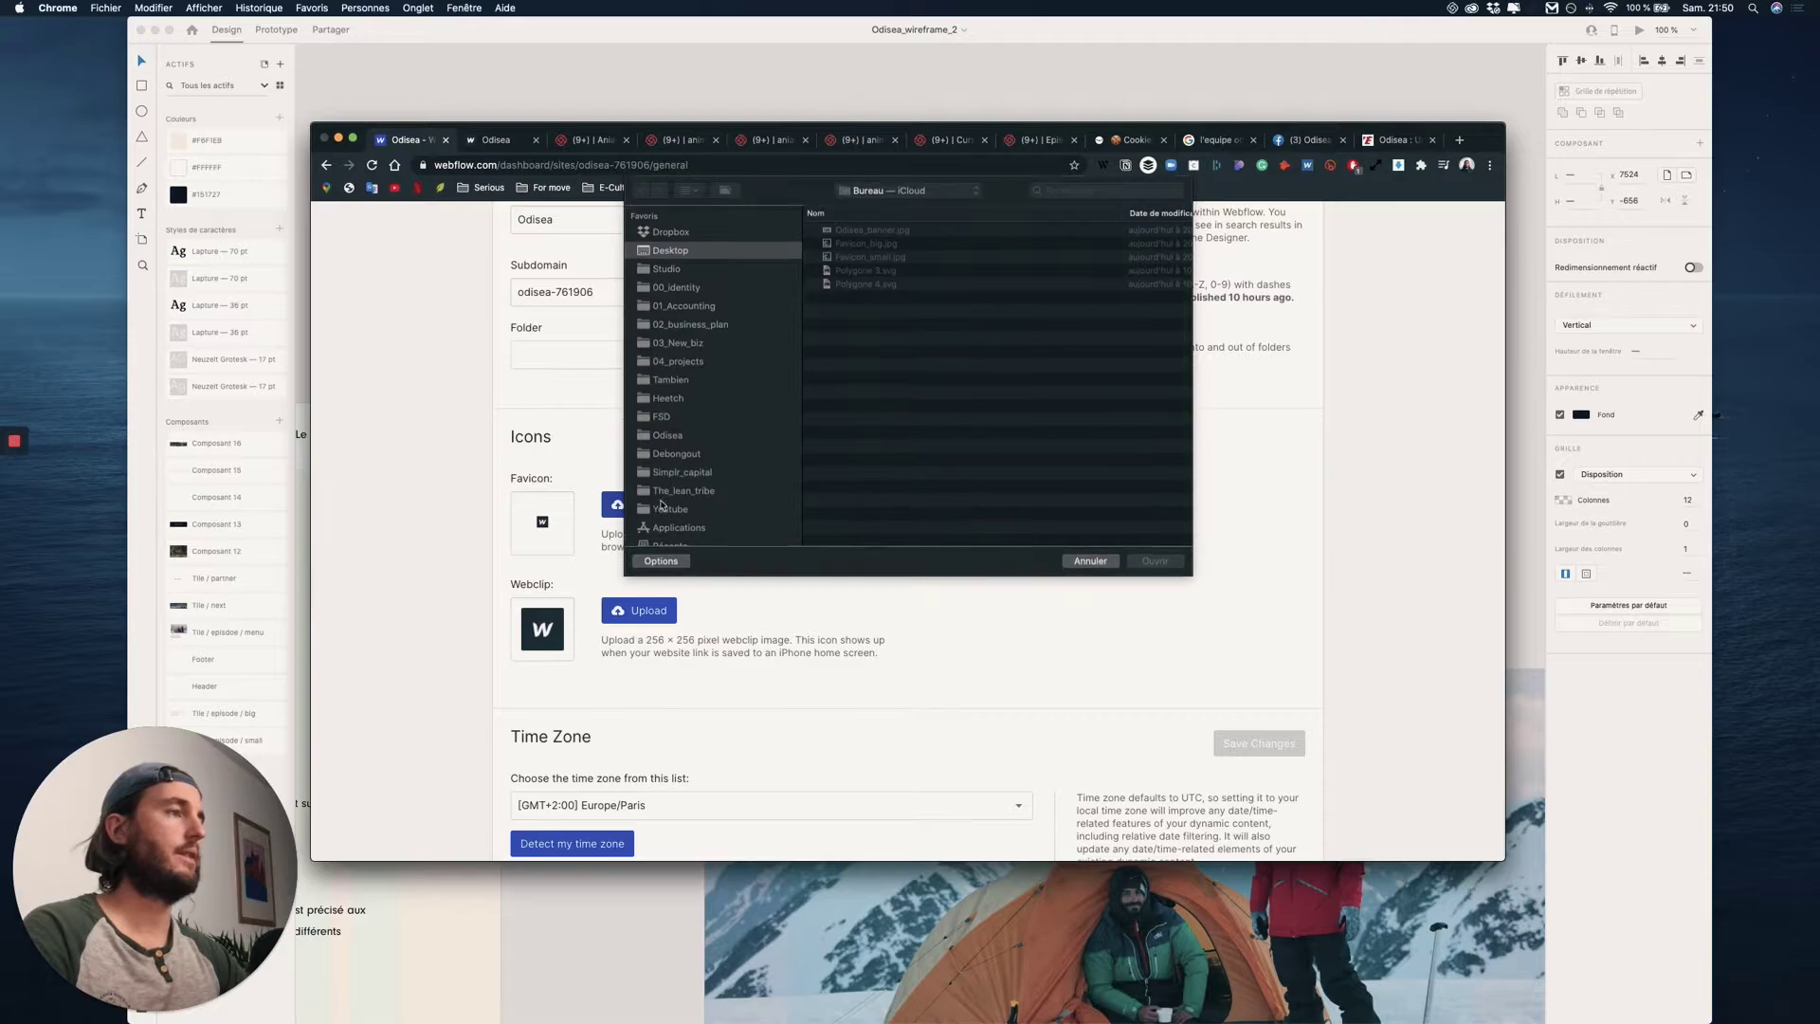
key(Down)
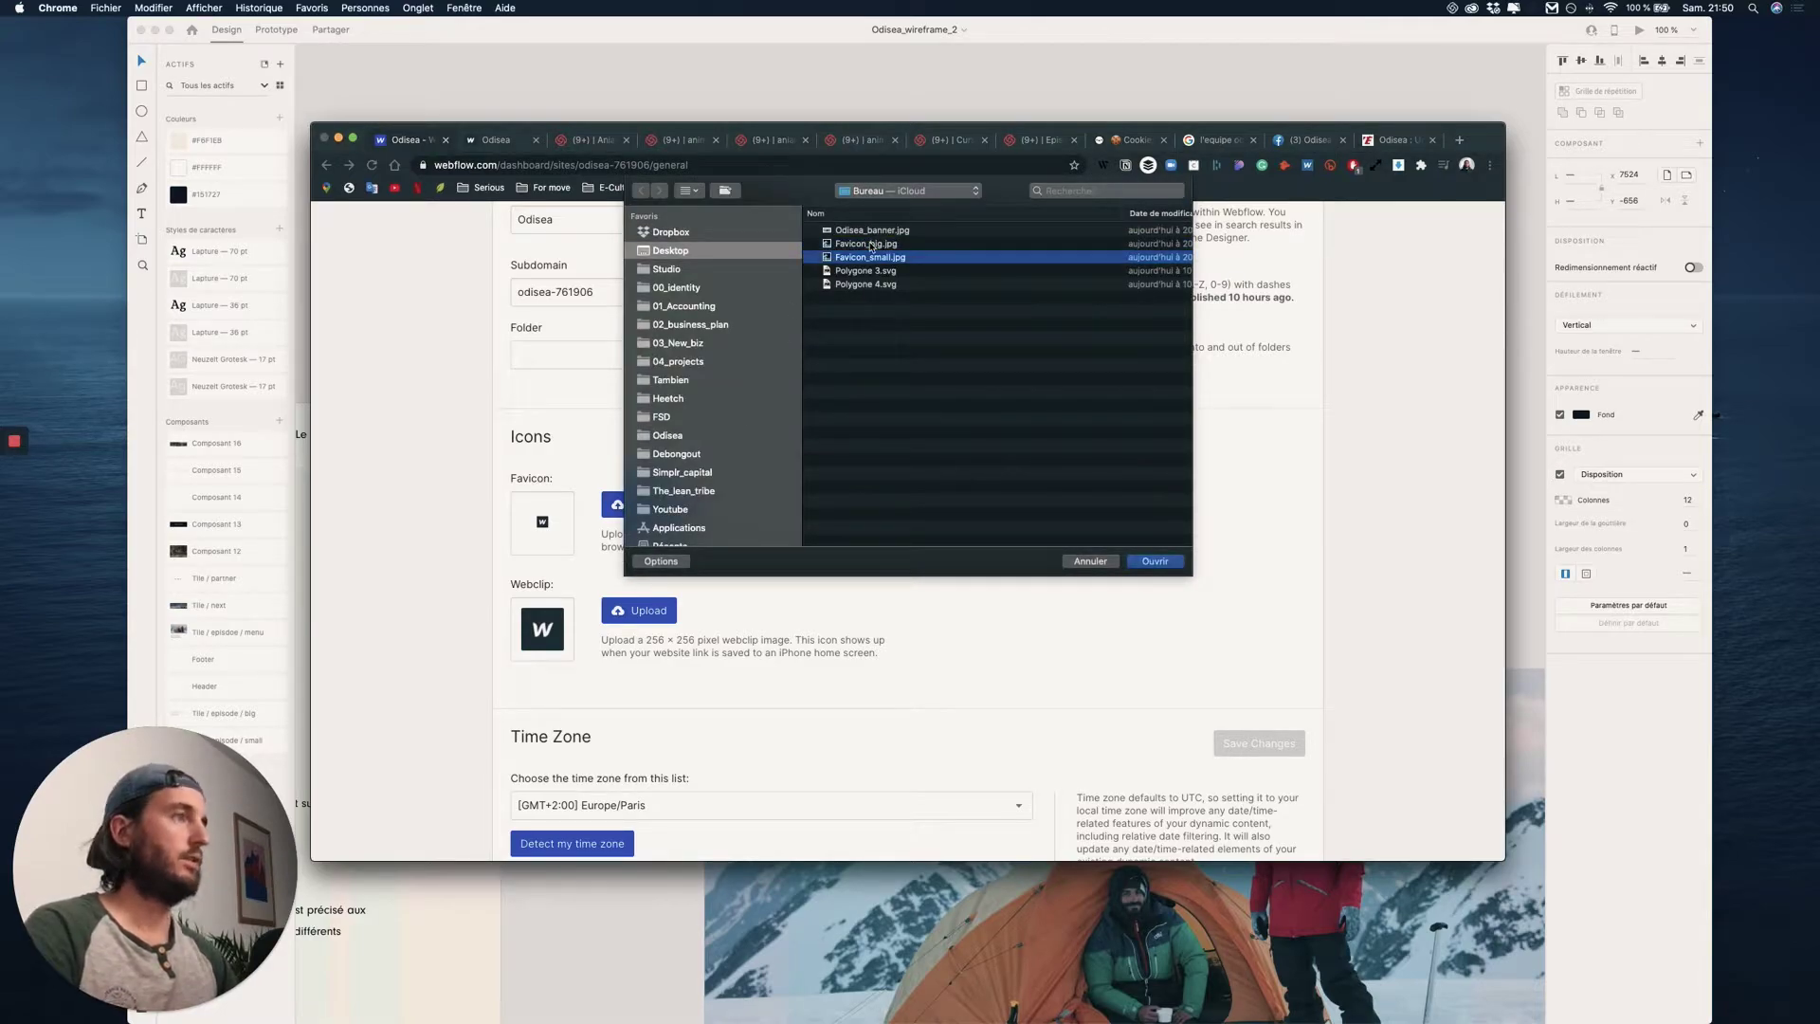
key(space)
key(space)
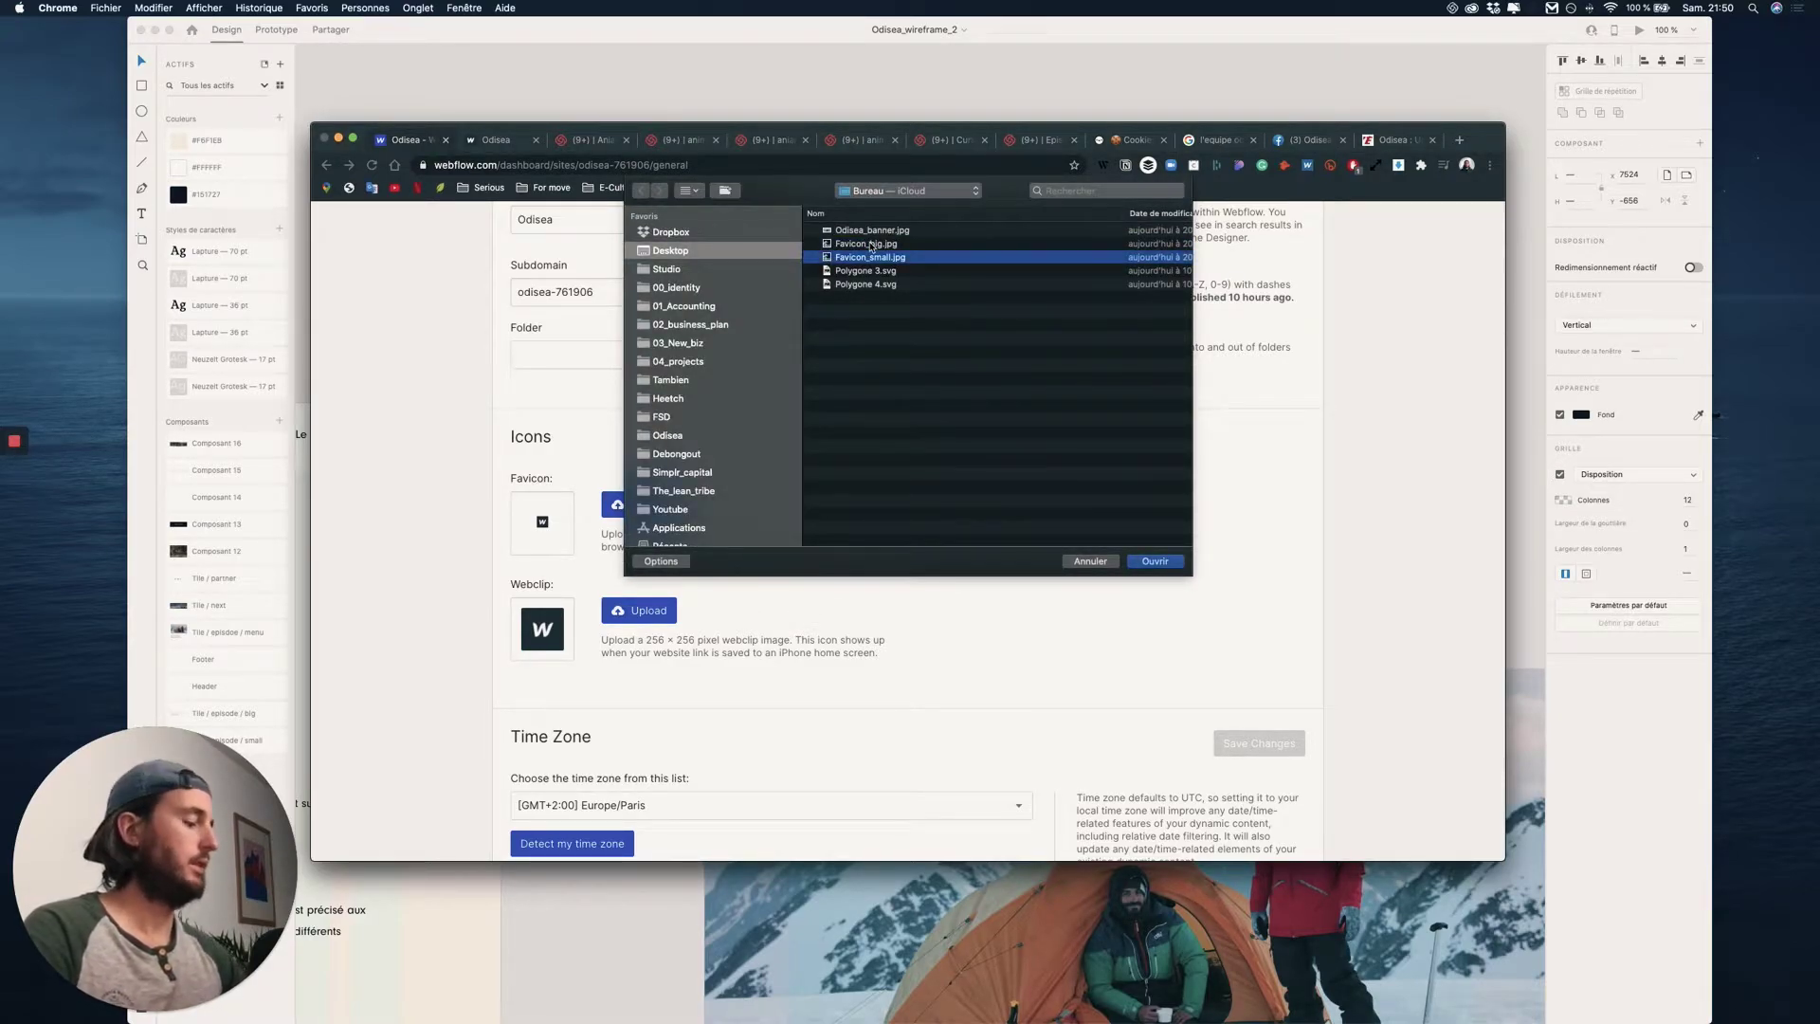
key(Return)
- Preview Favicon_big.jpg from the Desktop and upload it as the site's webclip icon
click(612, 619)
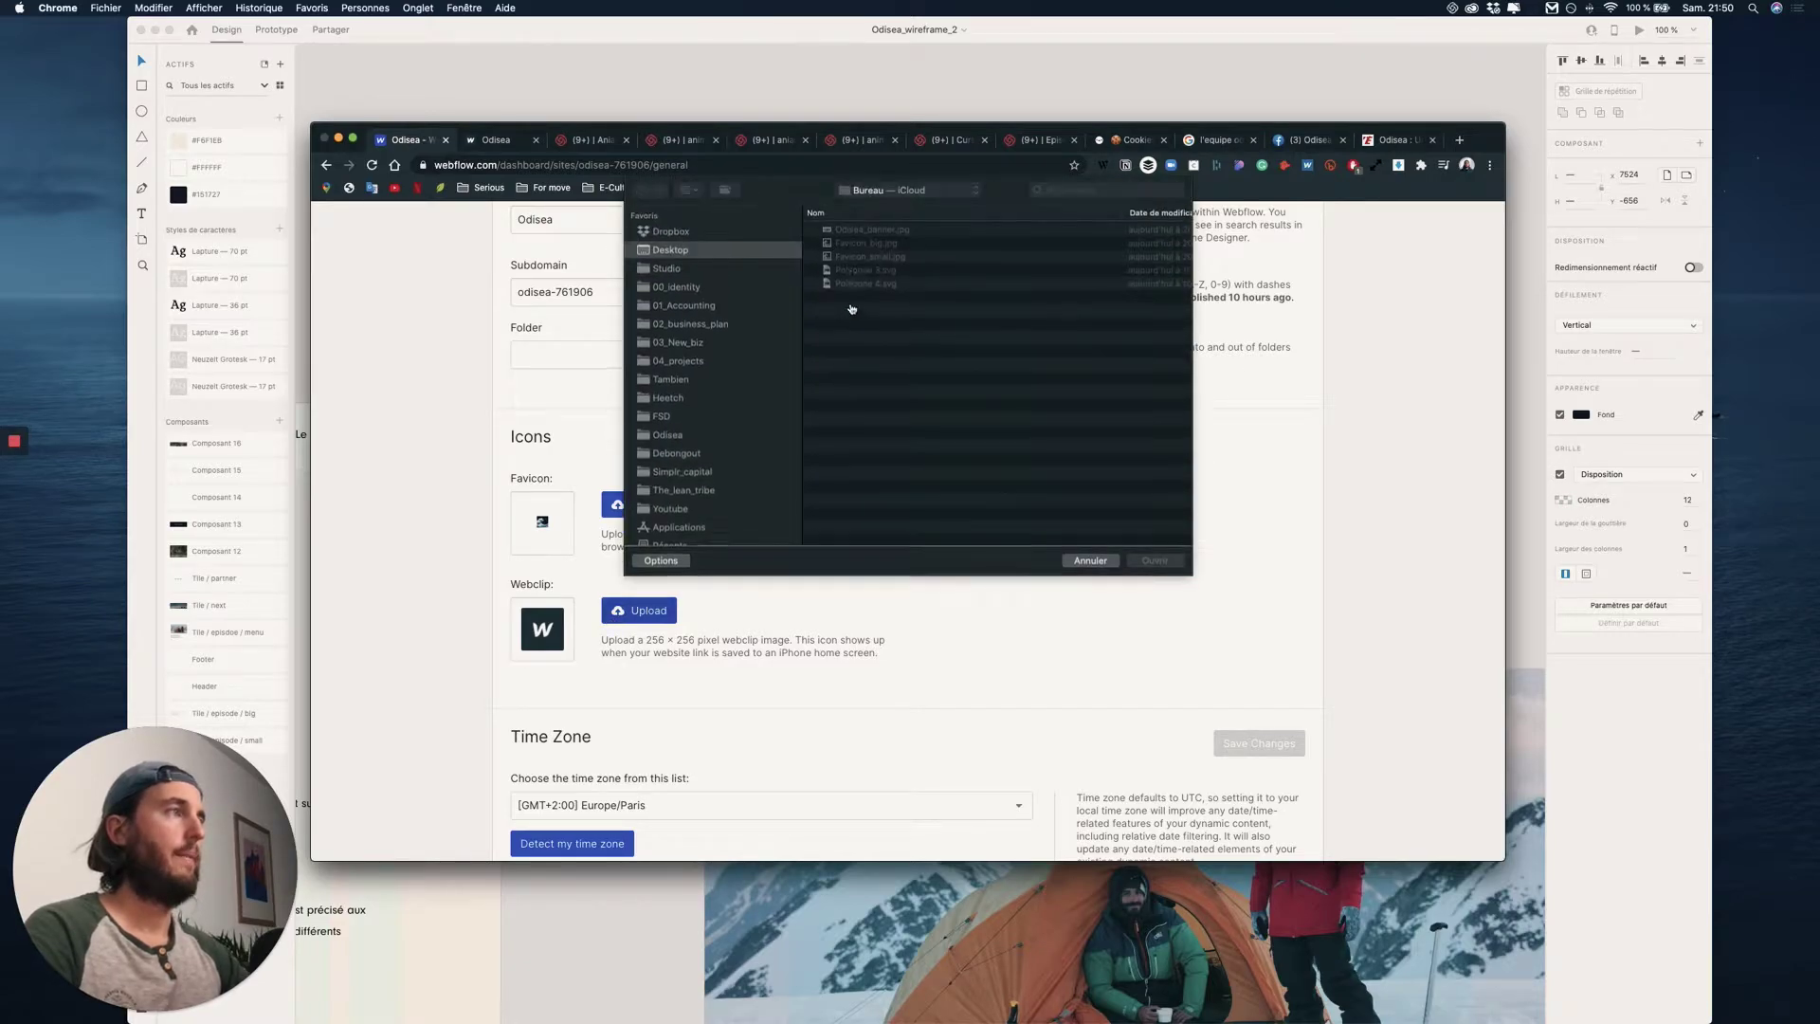
click(863, 244)
key(space)
key(space)
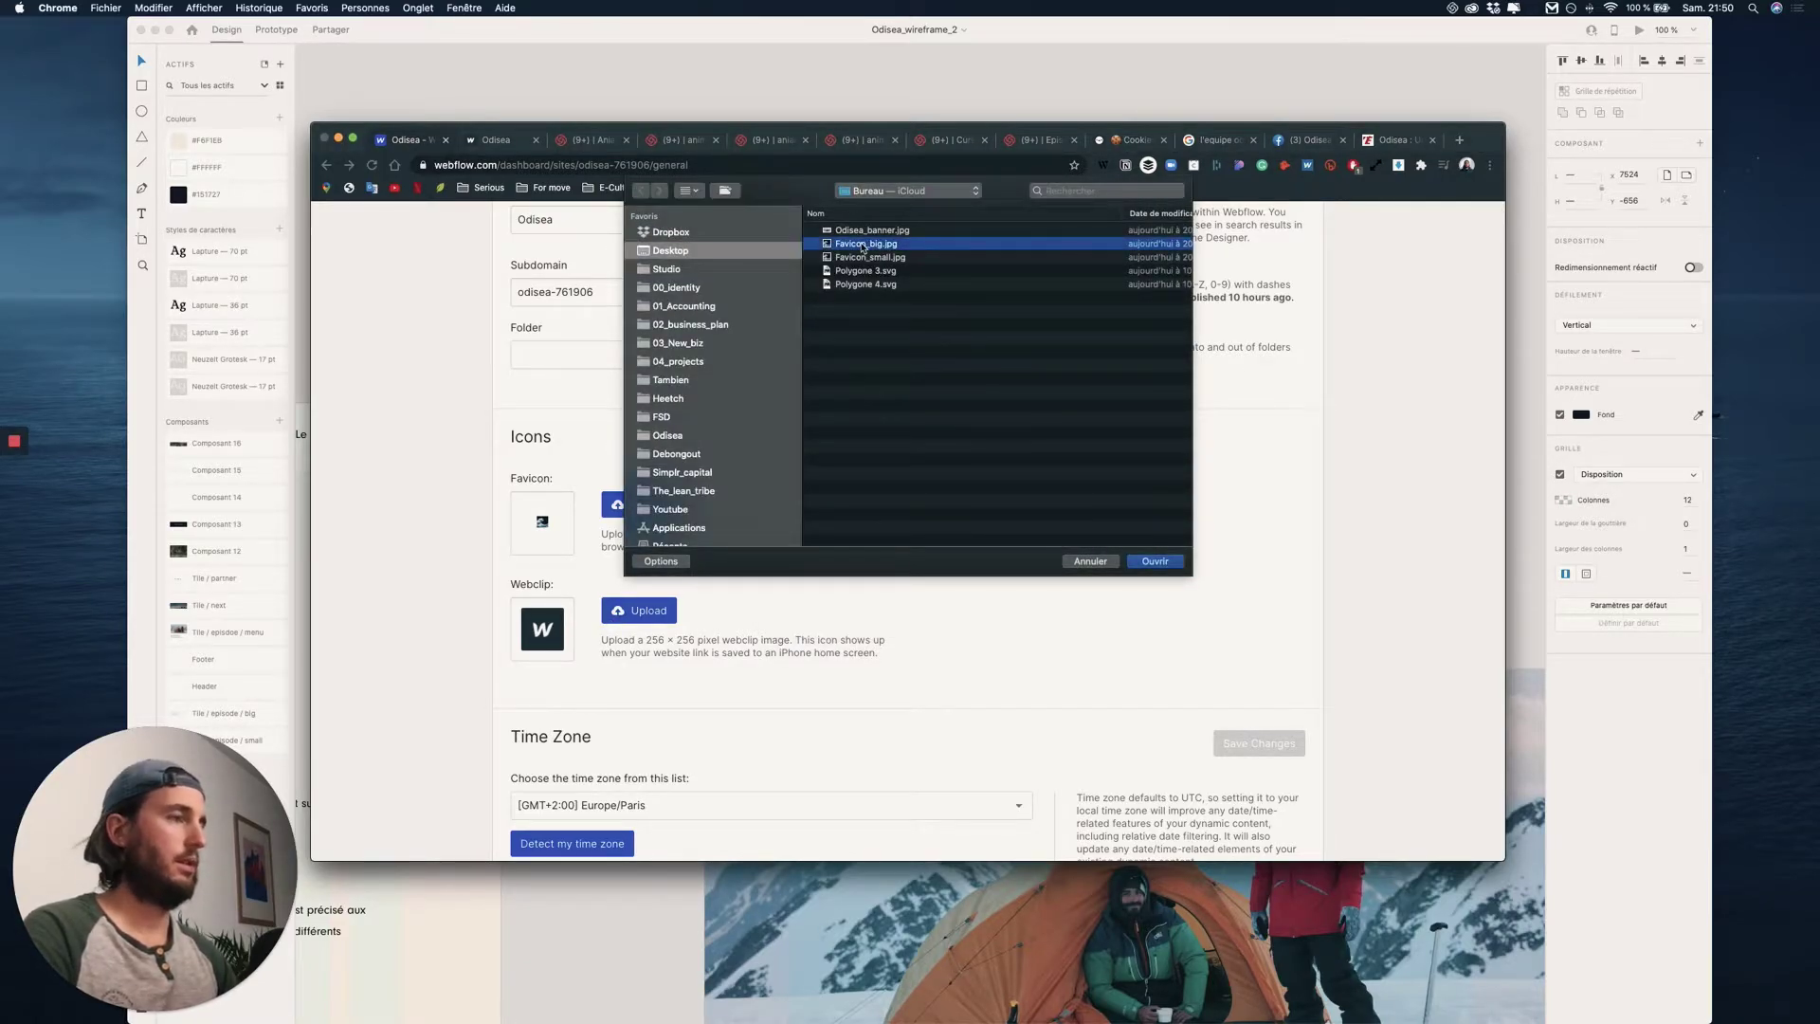
key(Return)
- Look through the rest of the general project settings, including the Webflow branding, overview and site statistics sections
scroll(825, 646, down, 5)
scroll(824, 648, down, 12)
scroll(824, 648, up, 7)
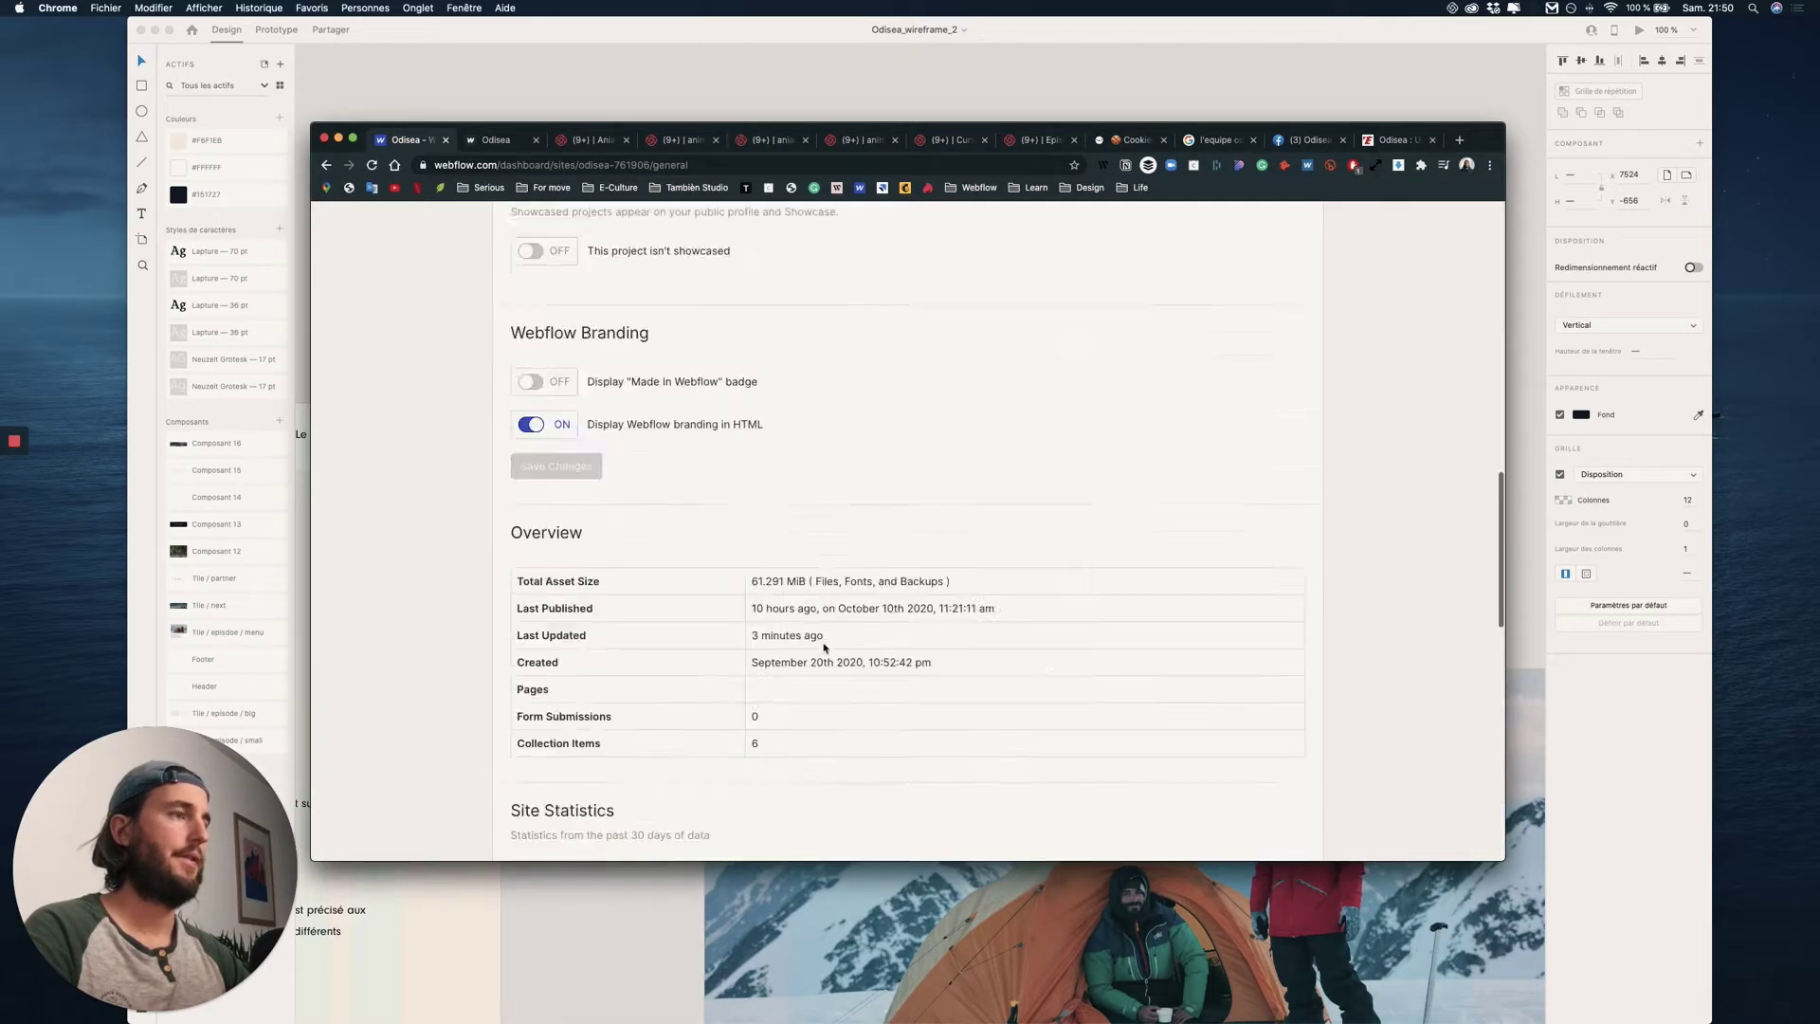
scroll(823, 647, up, 10)
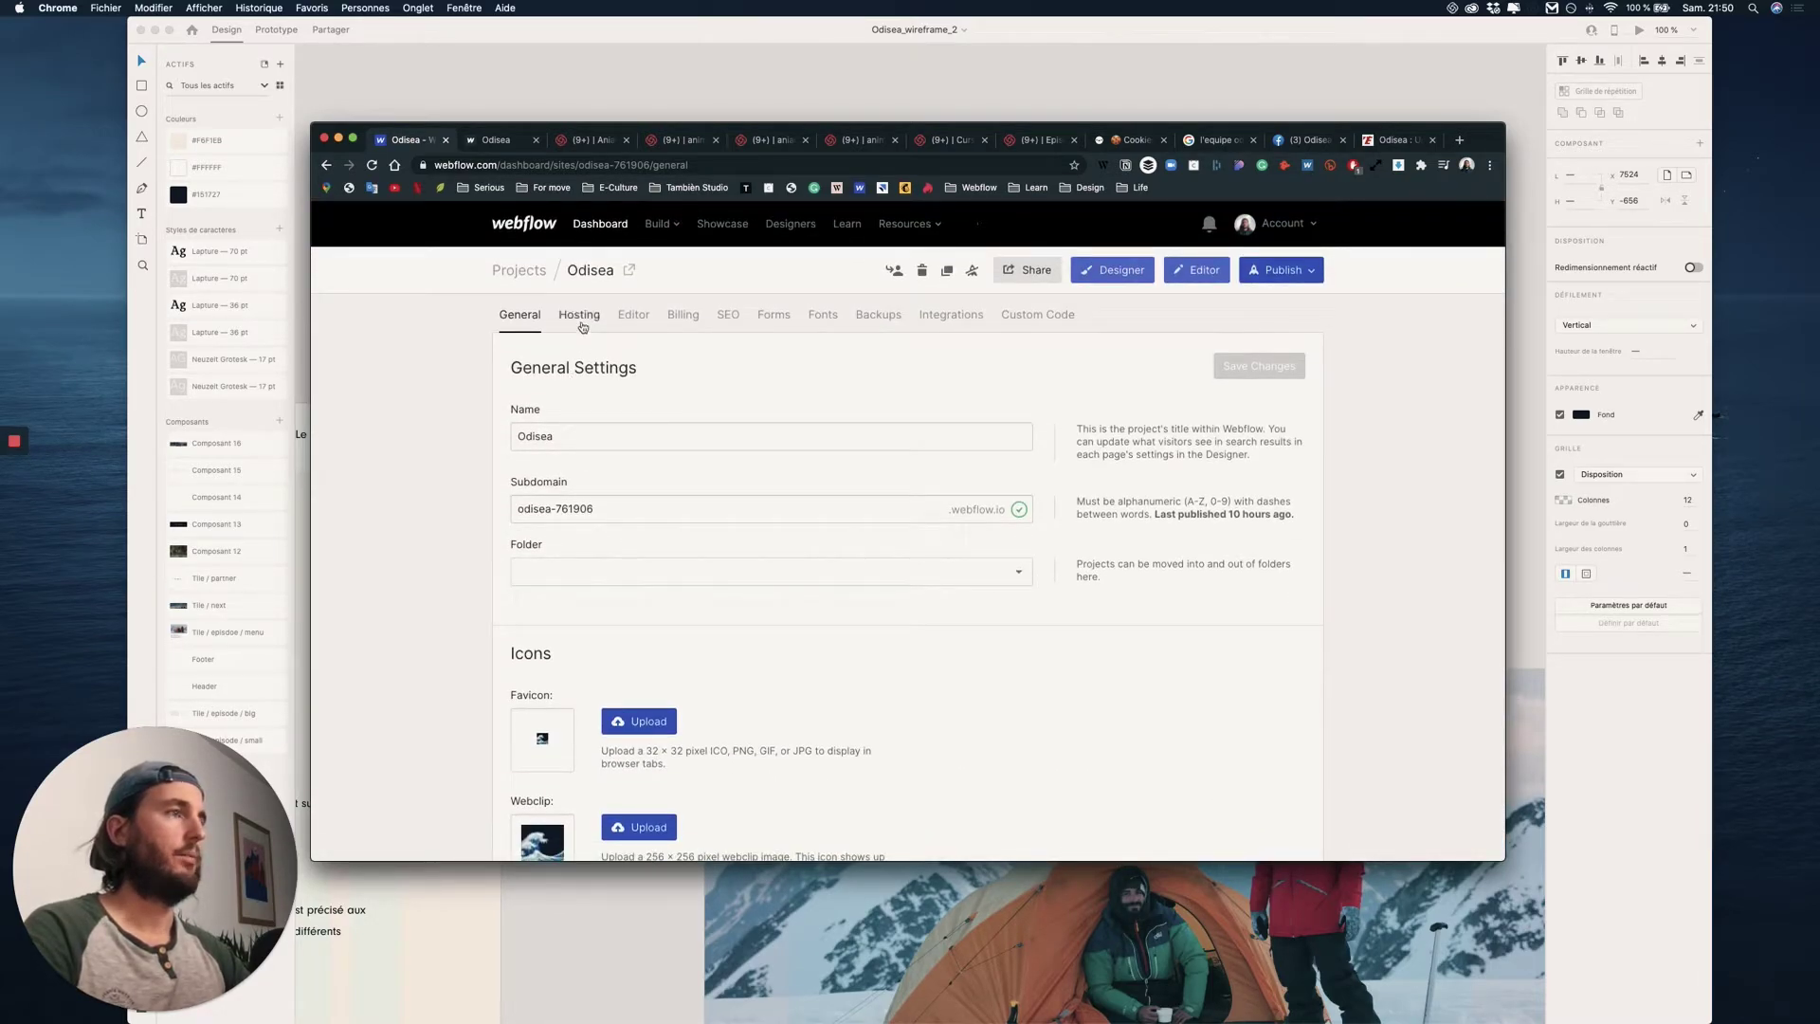
scroll(664, 724, down, 4)
scroll(664, 724, up, 5)
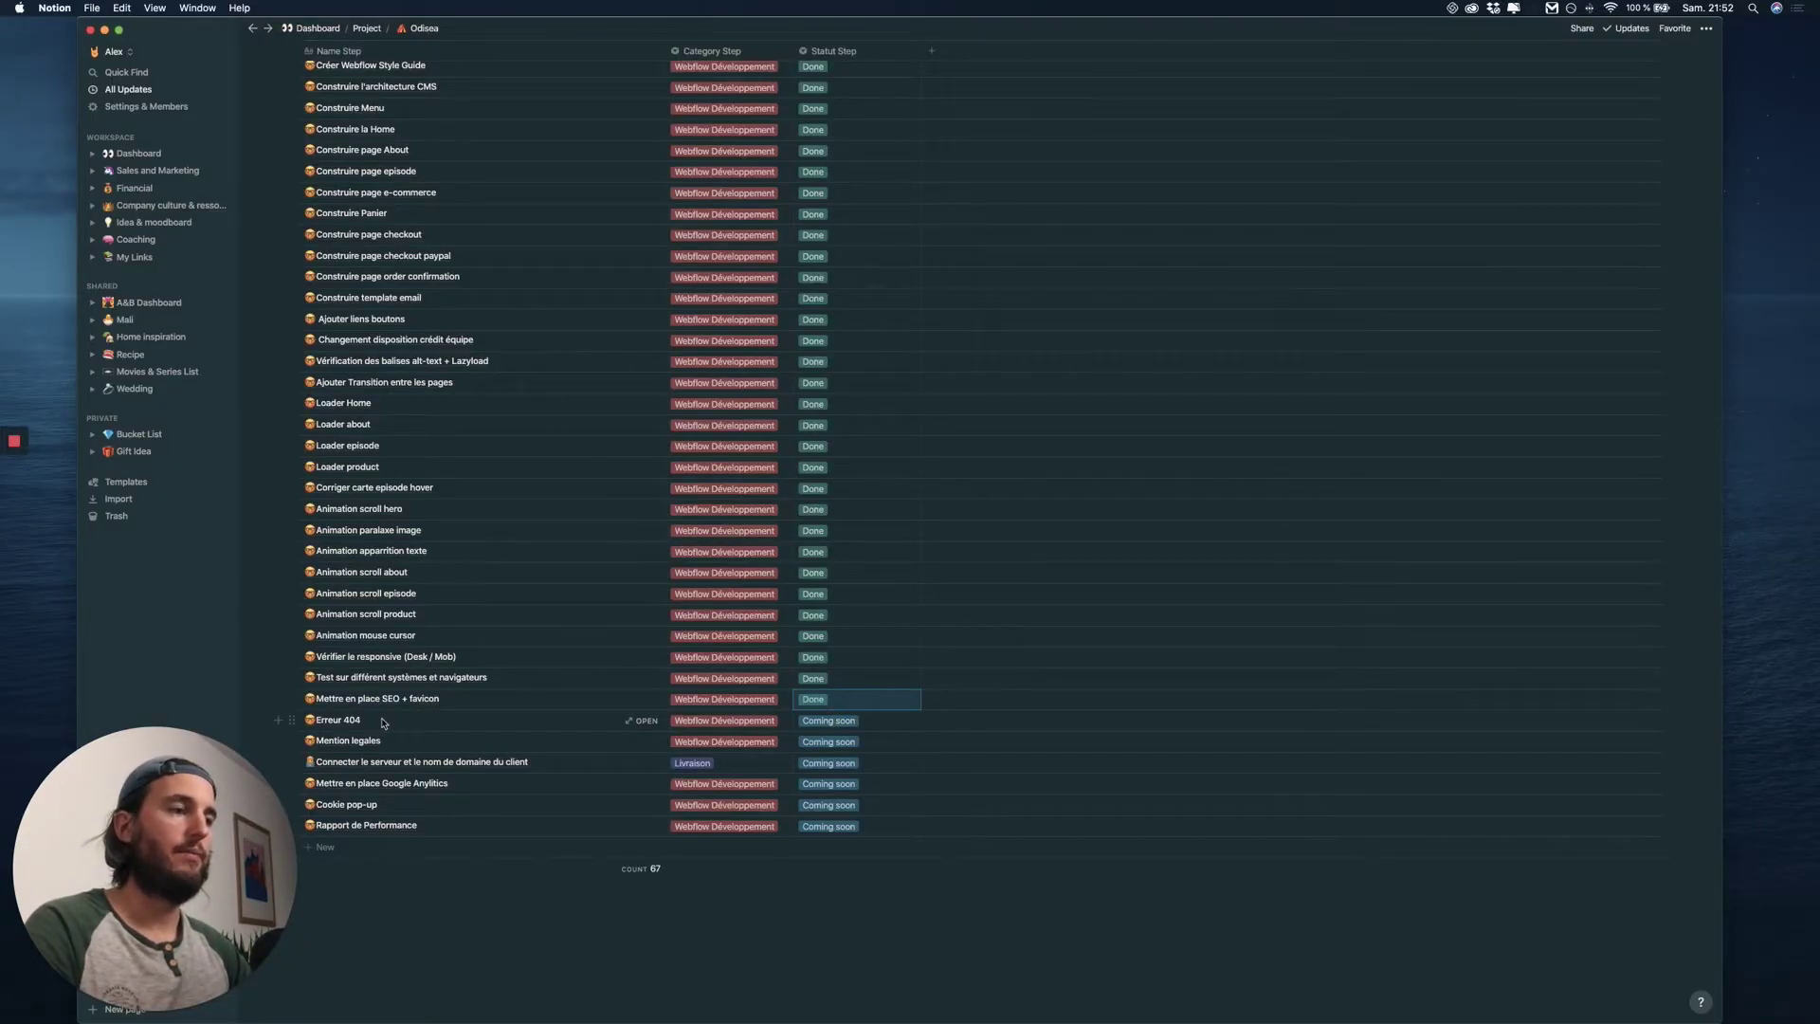
- Switch from Notion back to the Webflow site and open its 404 page in the Designer
key(ctrl+Up)
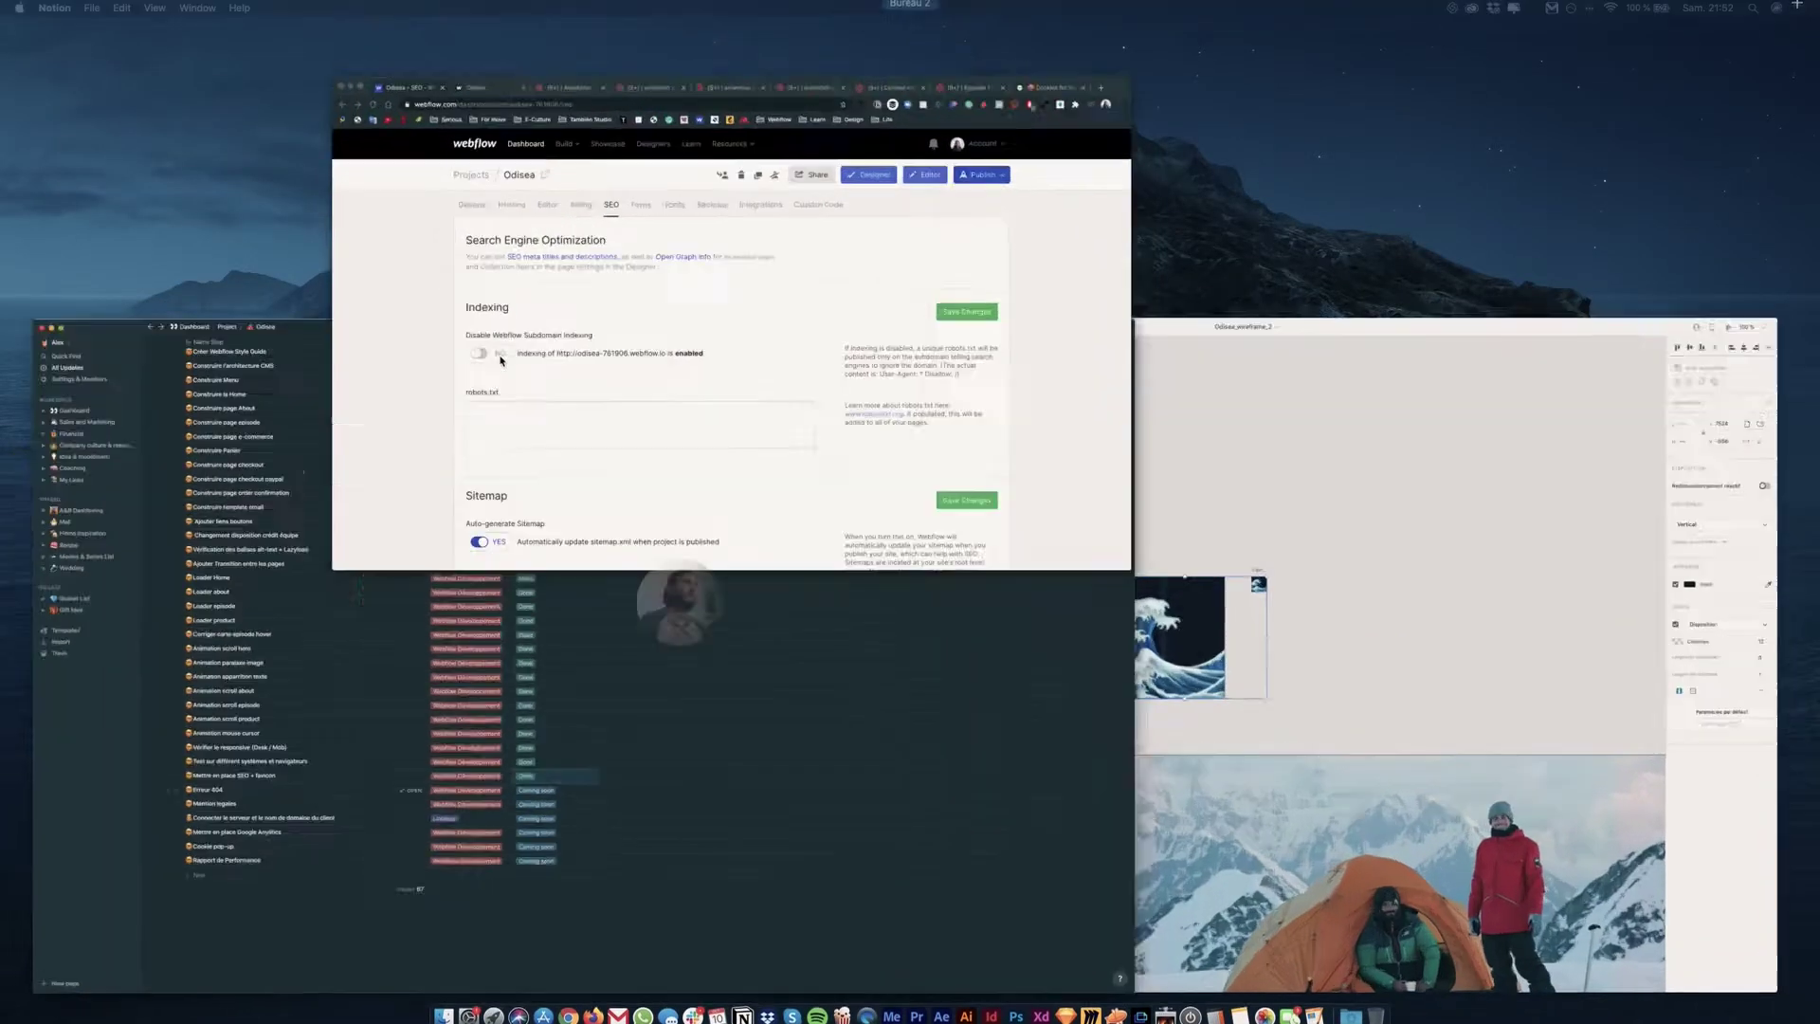
click(501, 359)
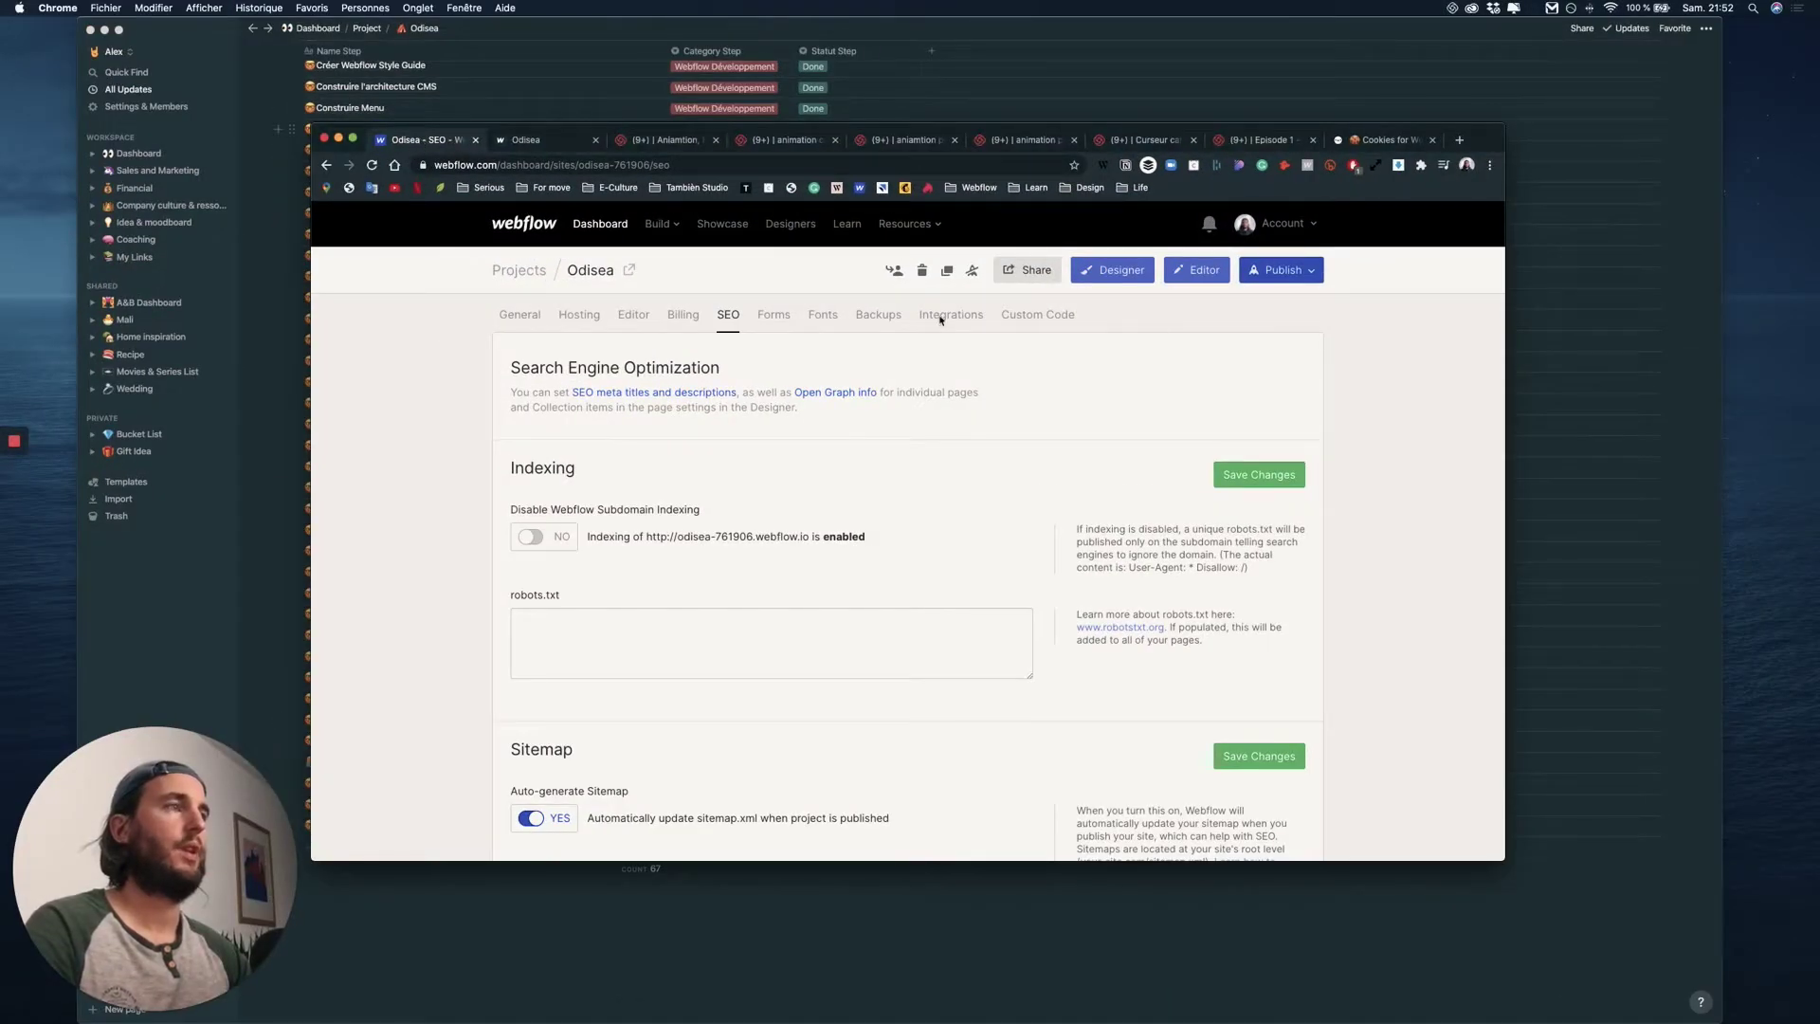
key(super+r)
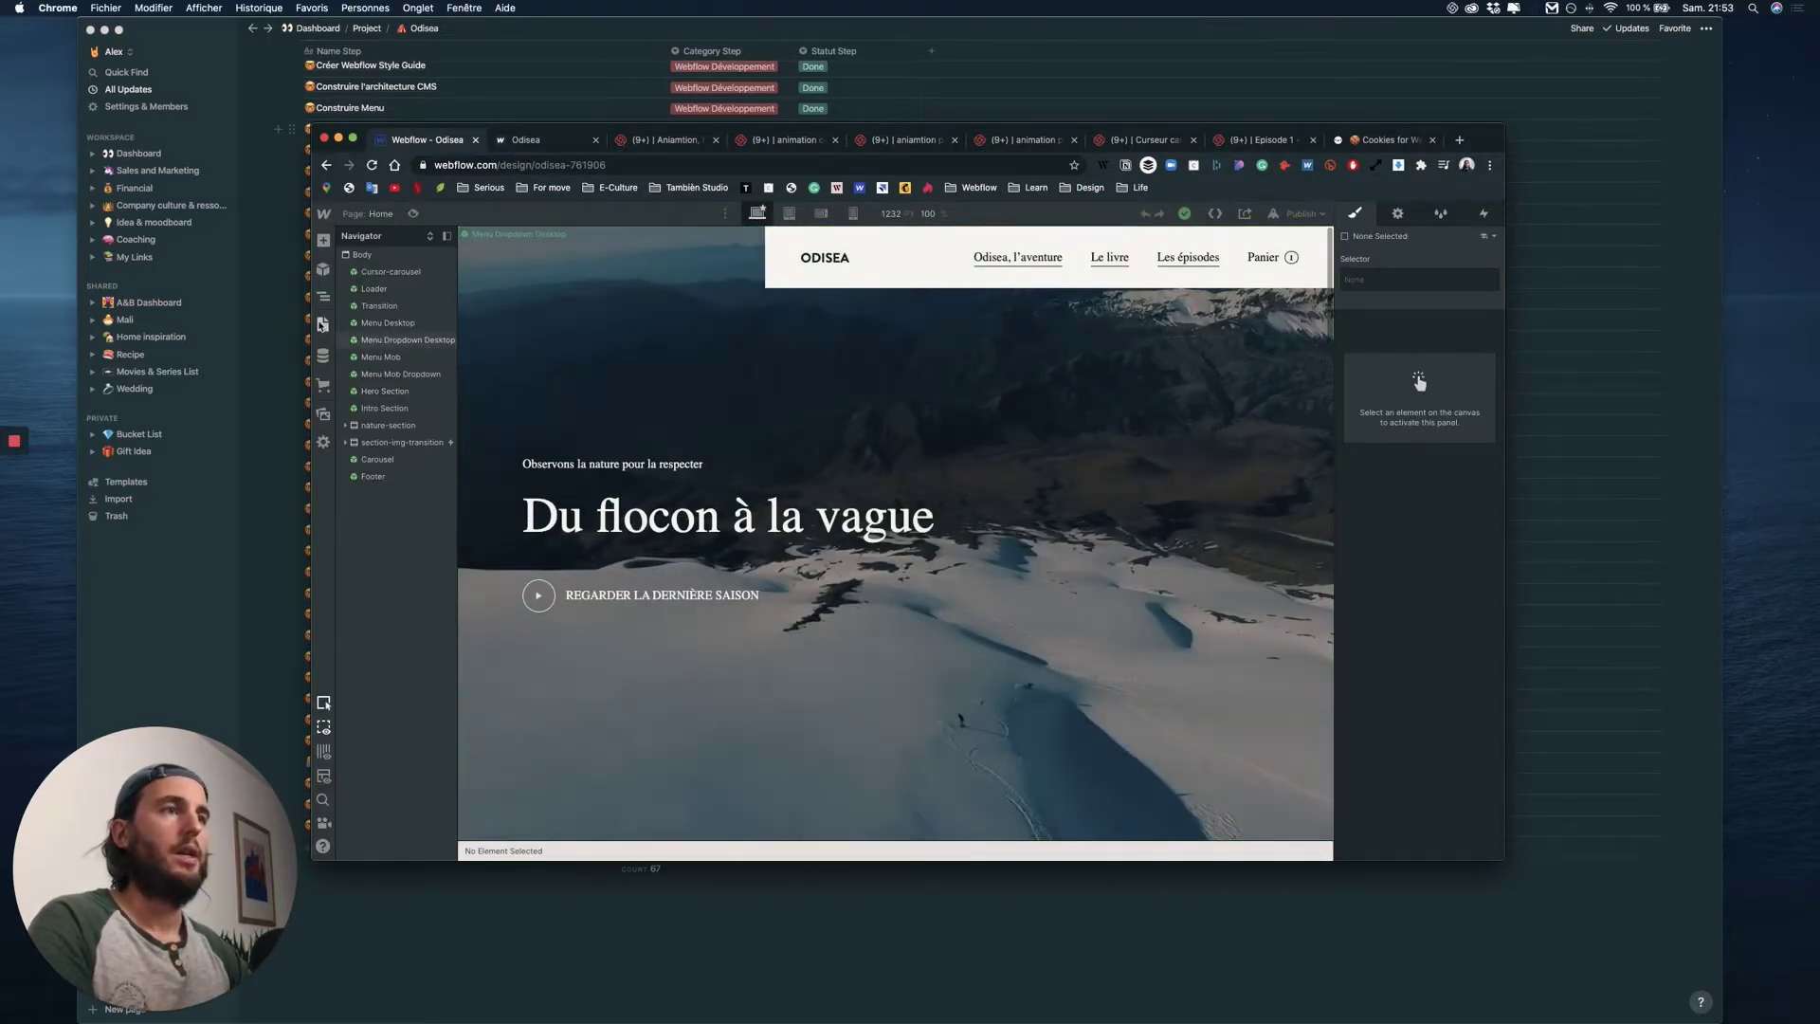
click(323, 325)
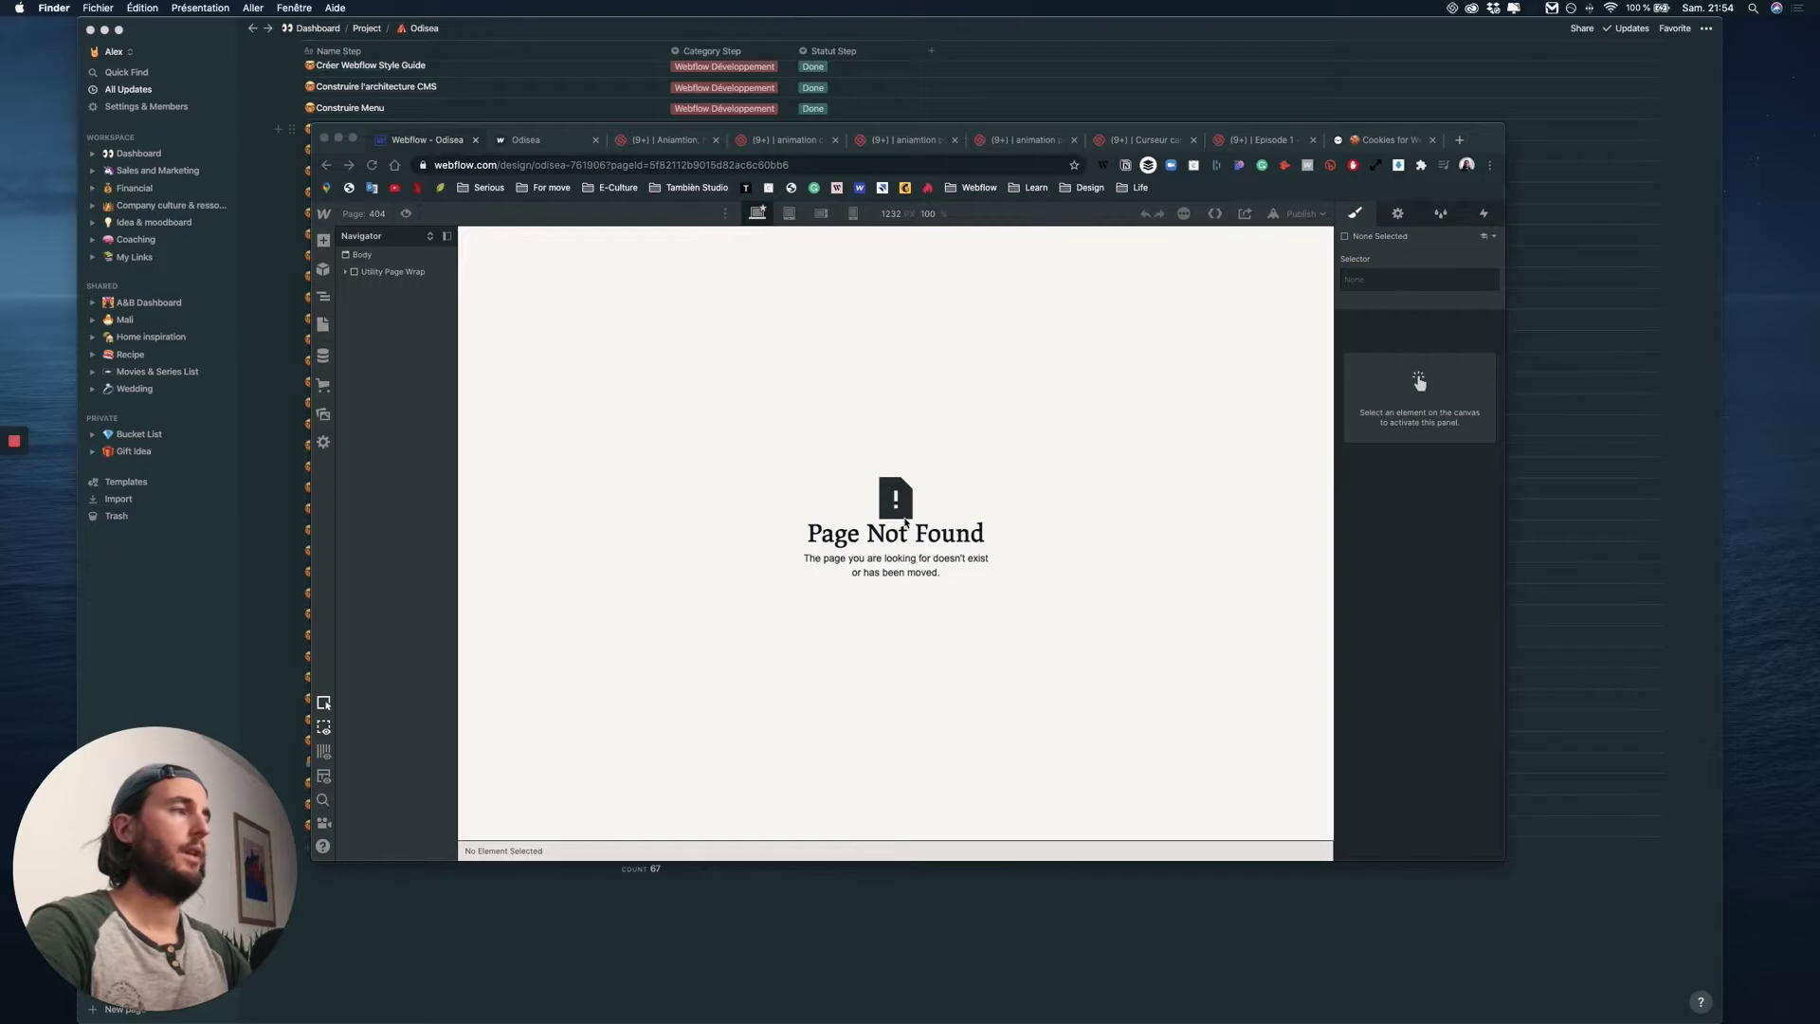
- Replace the 404 page's "Page Not Found" heading with "Page introuvable"
click(905, 520)
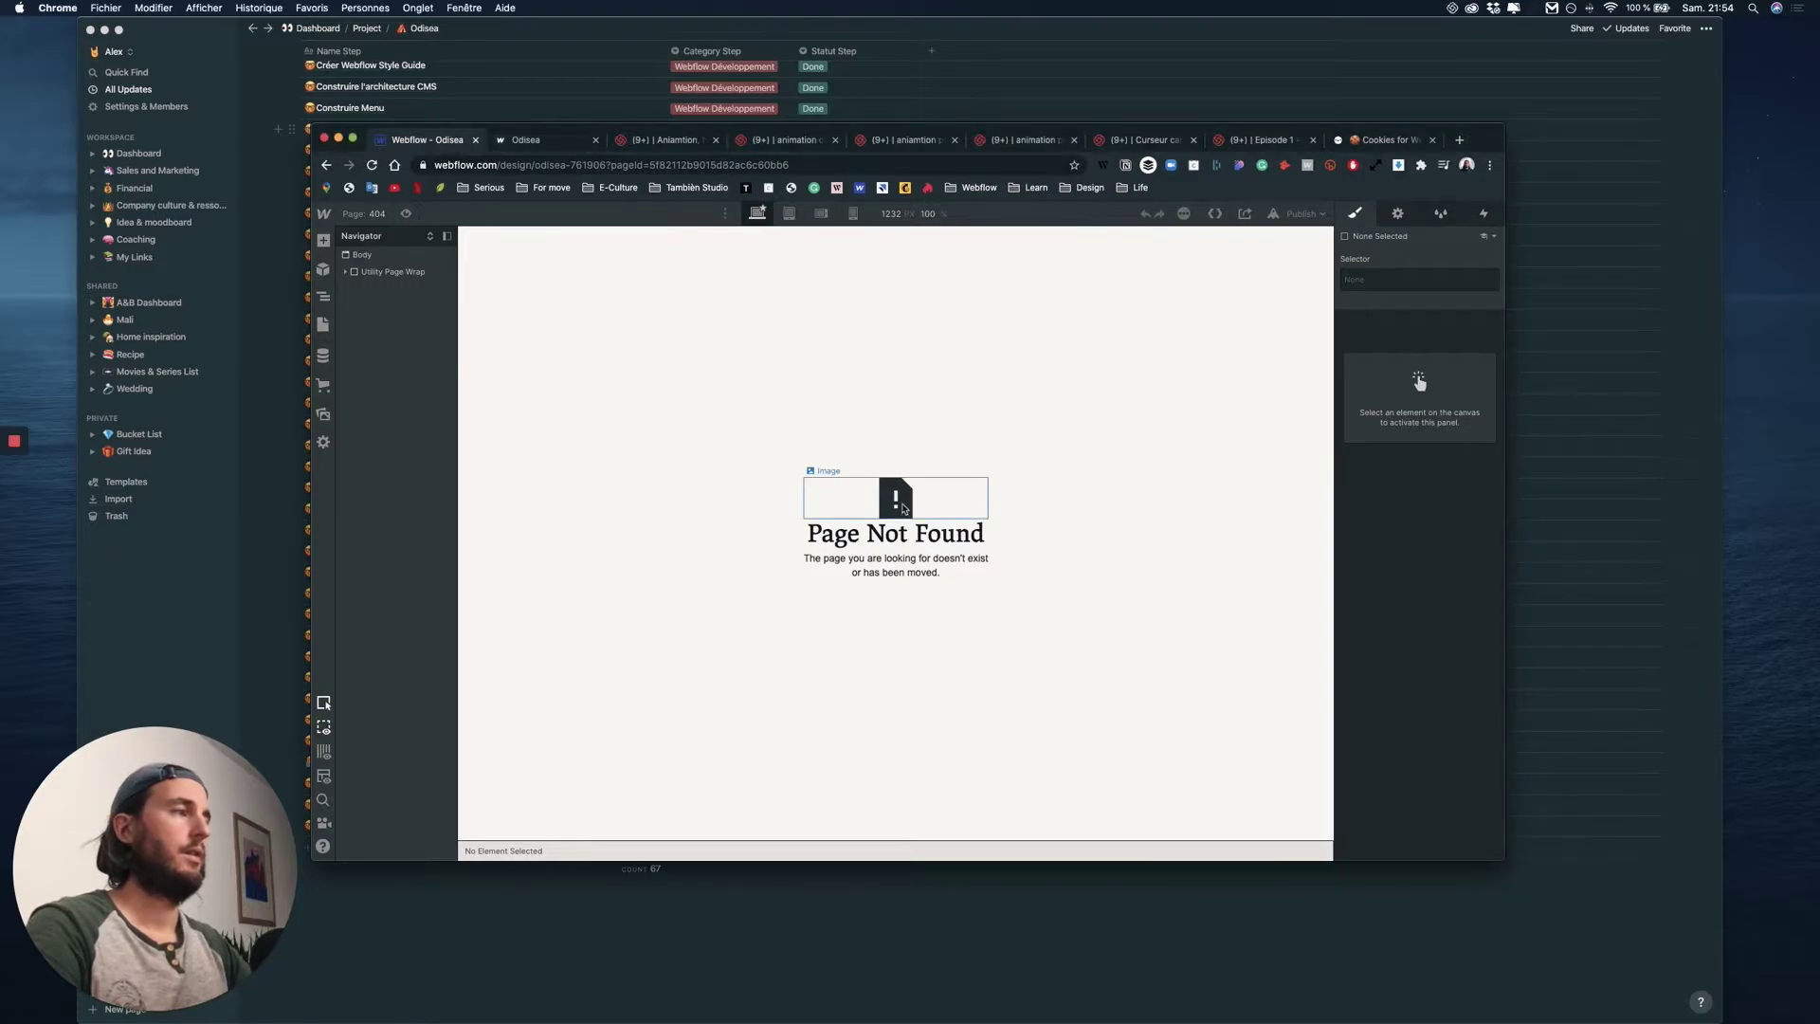
click(903, 508)
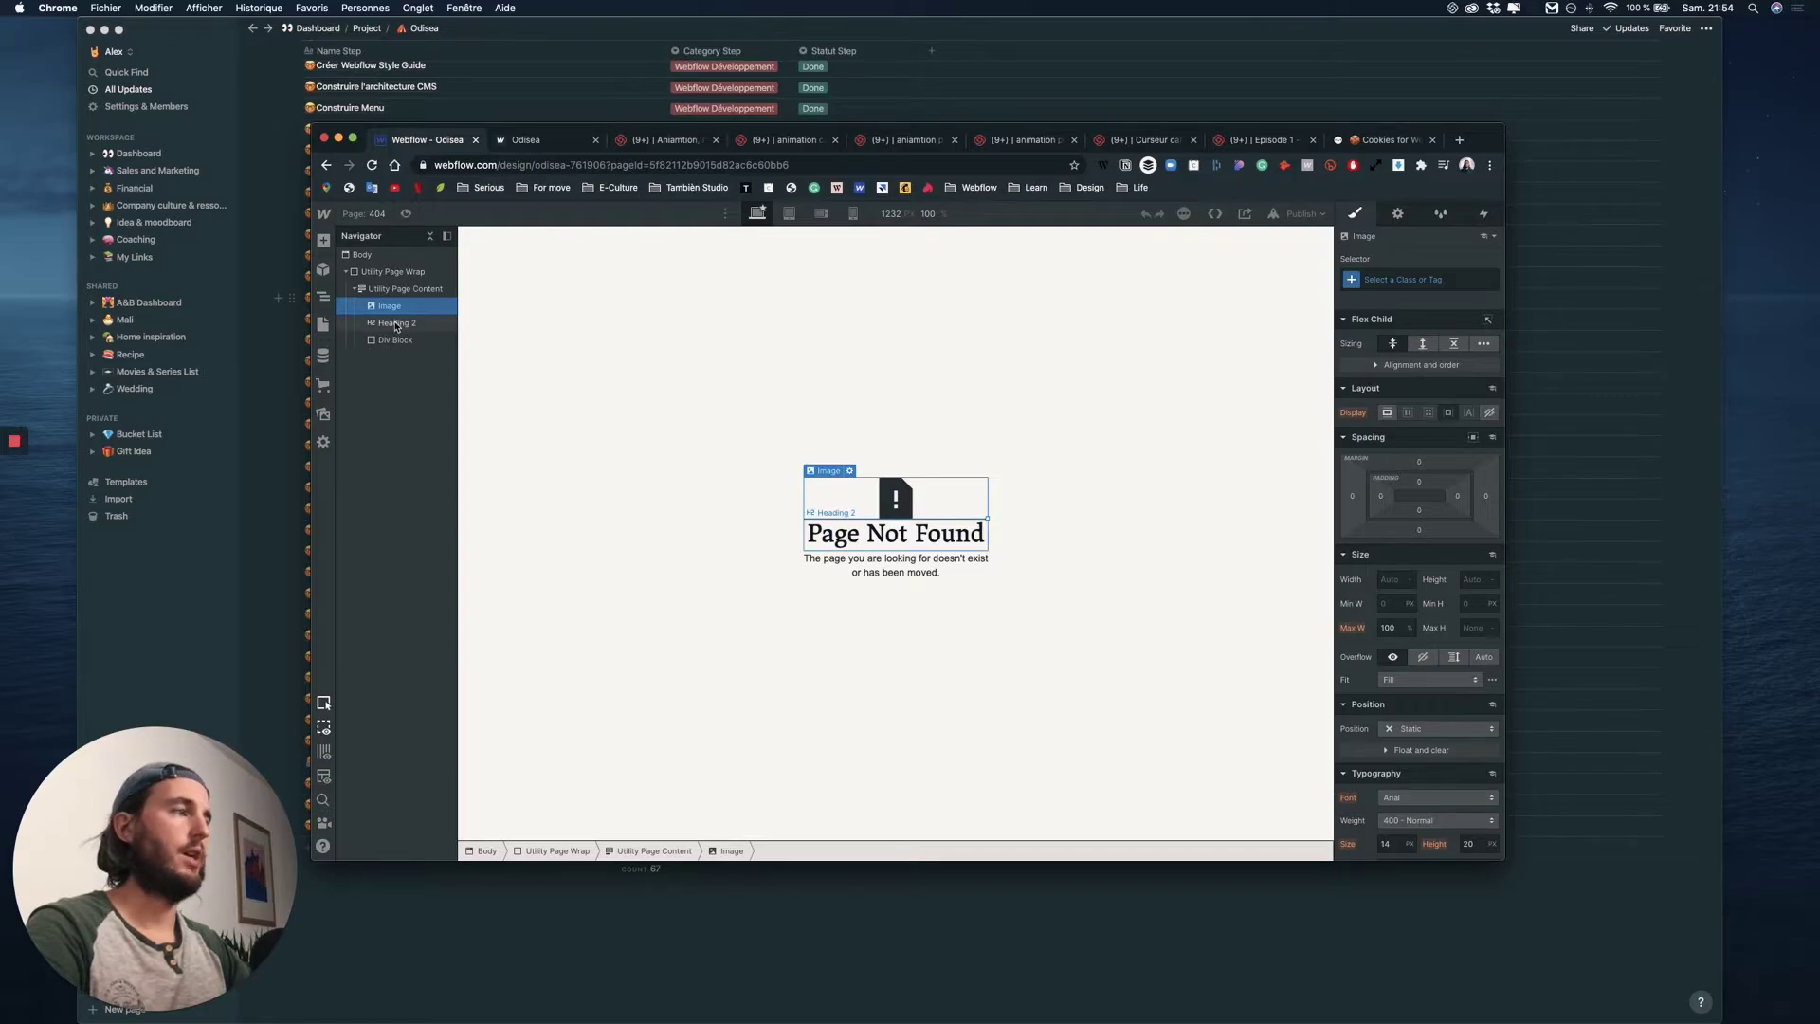
click(867, 567)
click(881, 538)
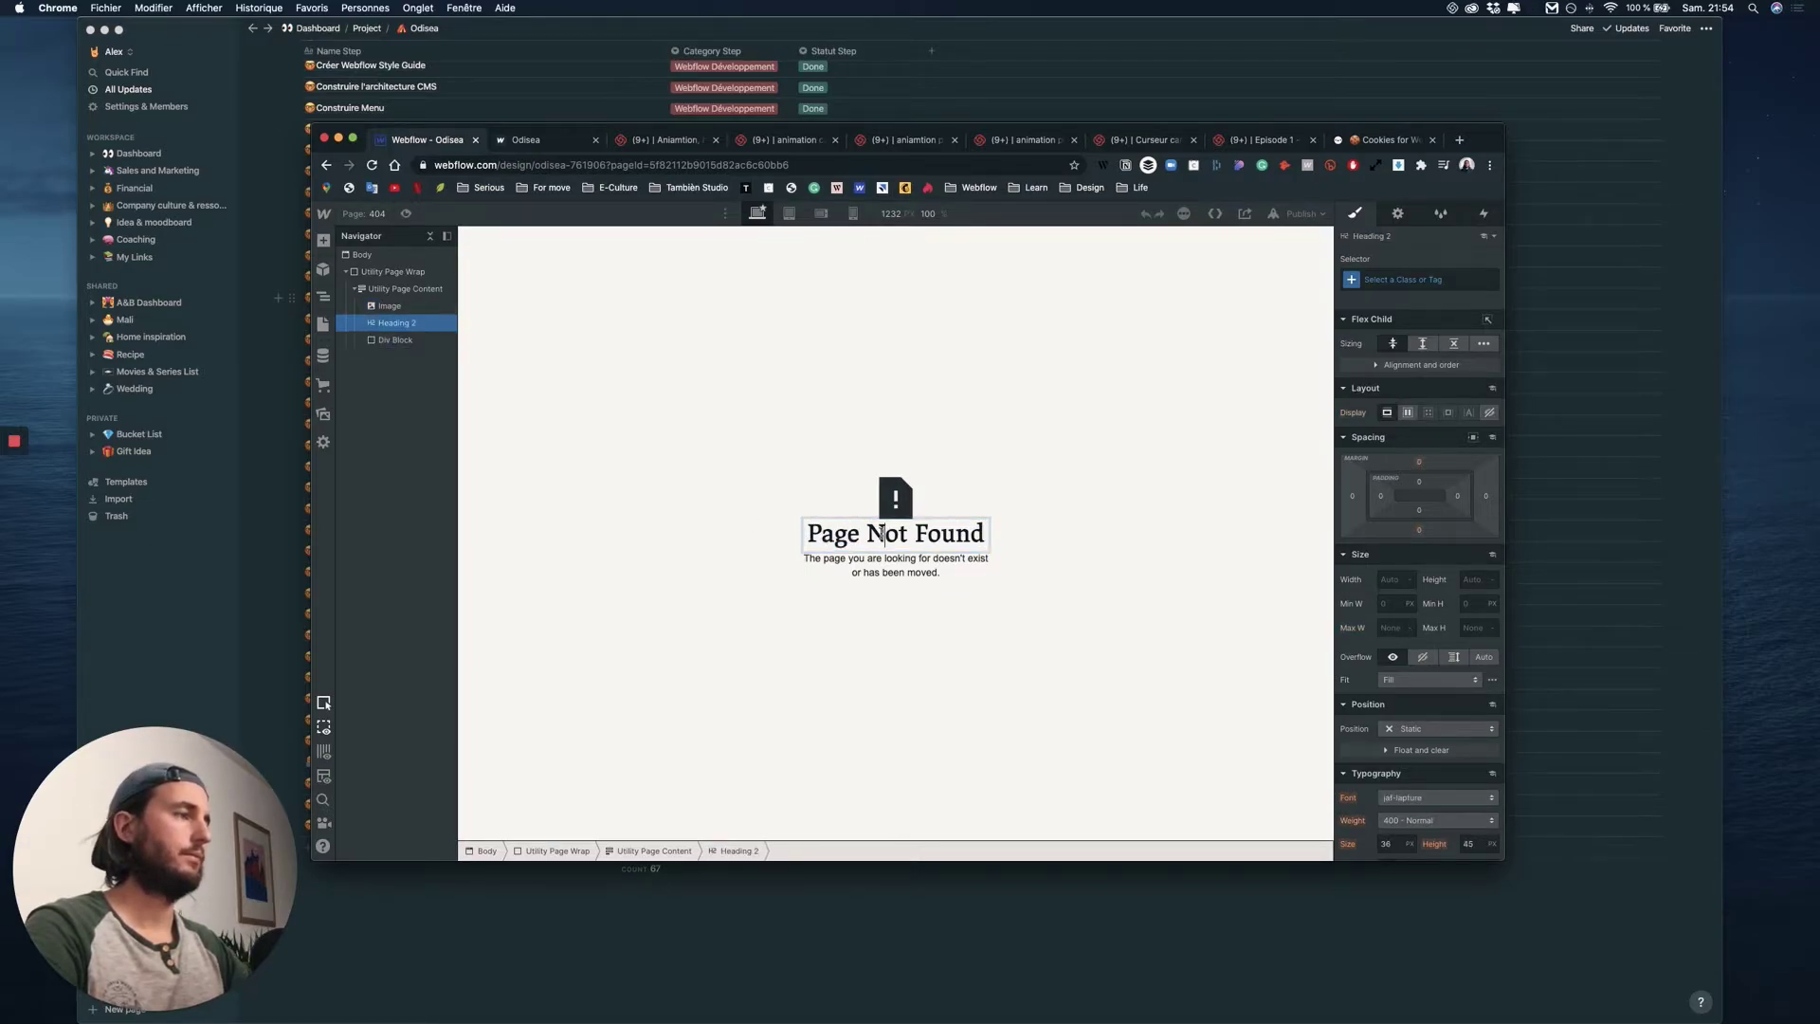
double_click(881, 537)
text(Page )
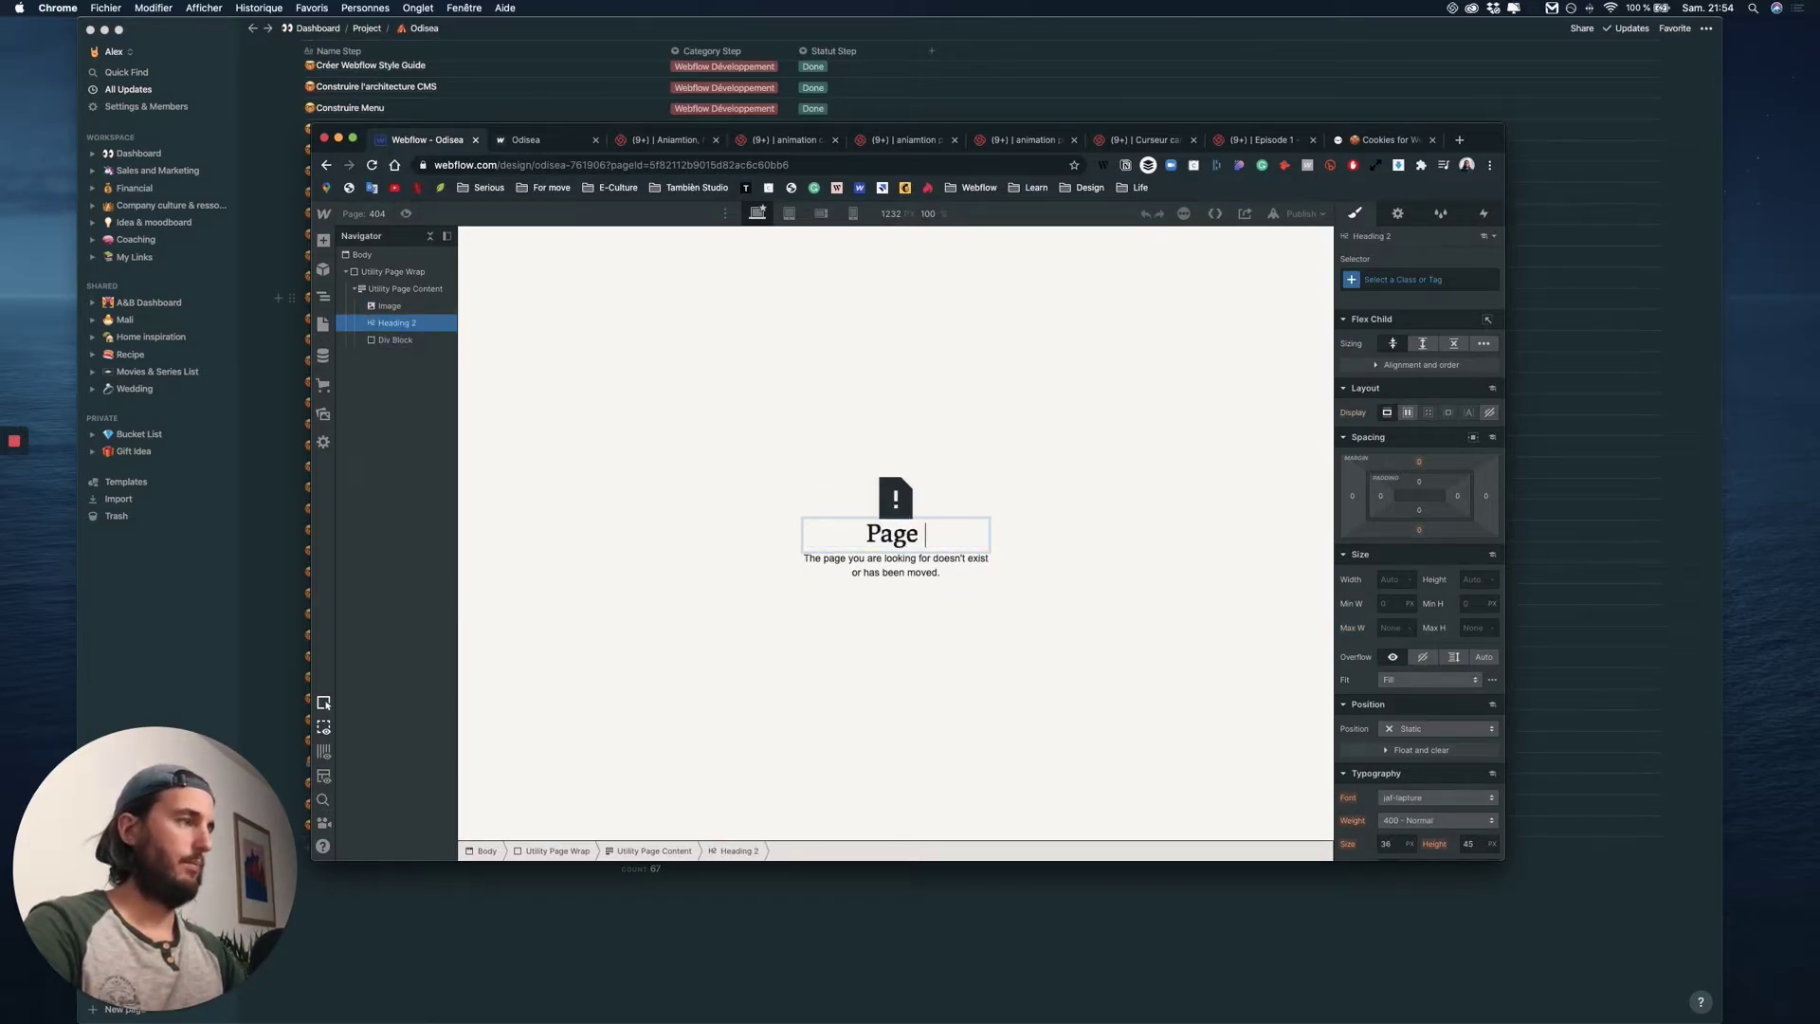
text(intro)
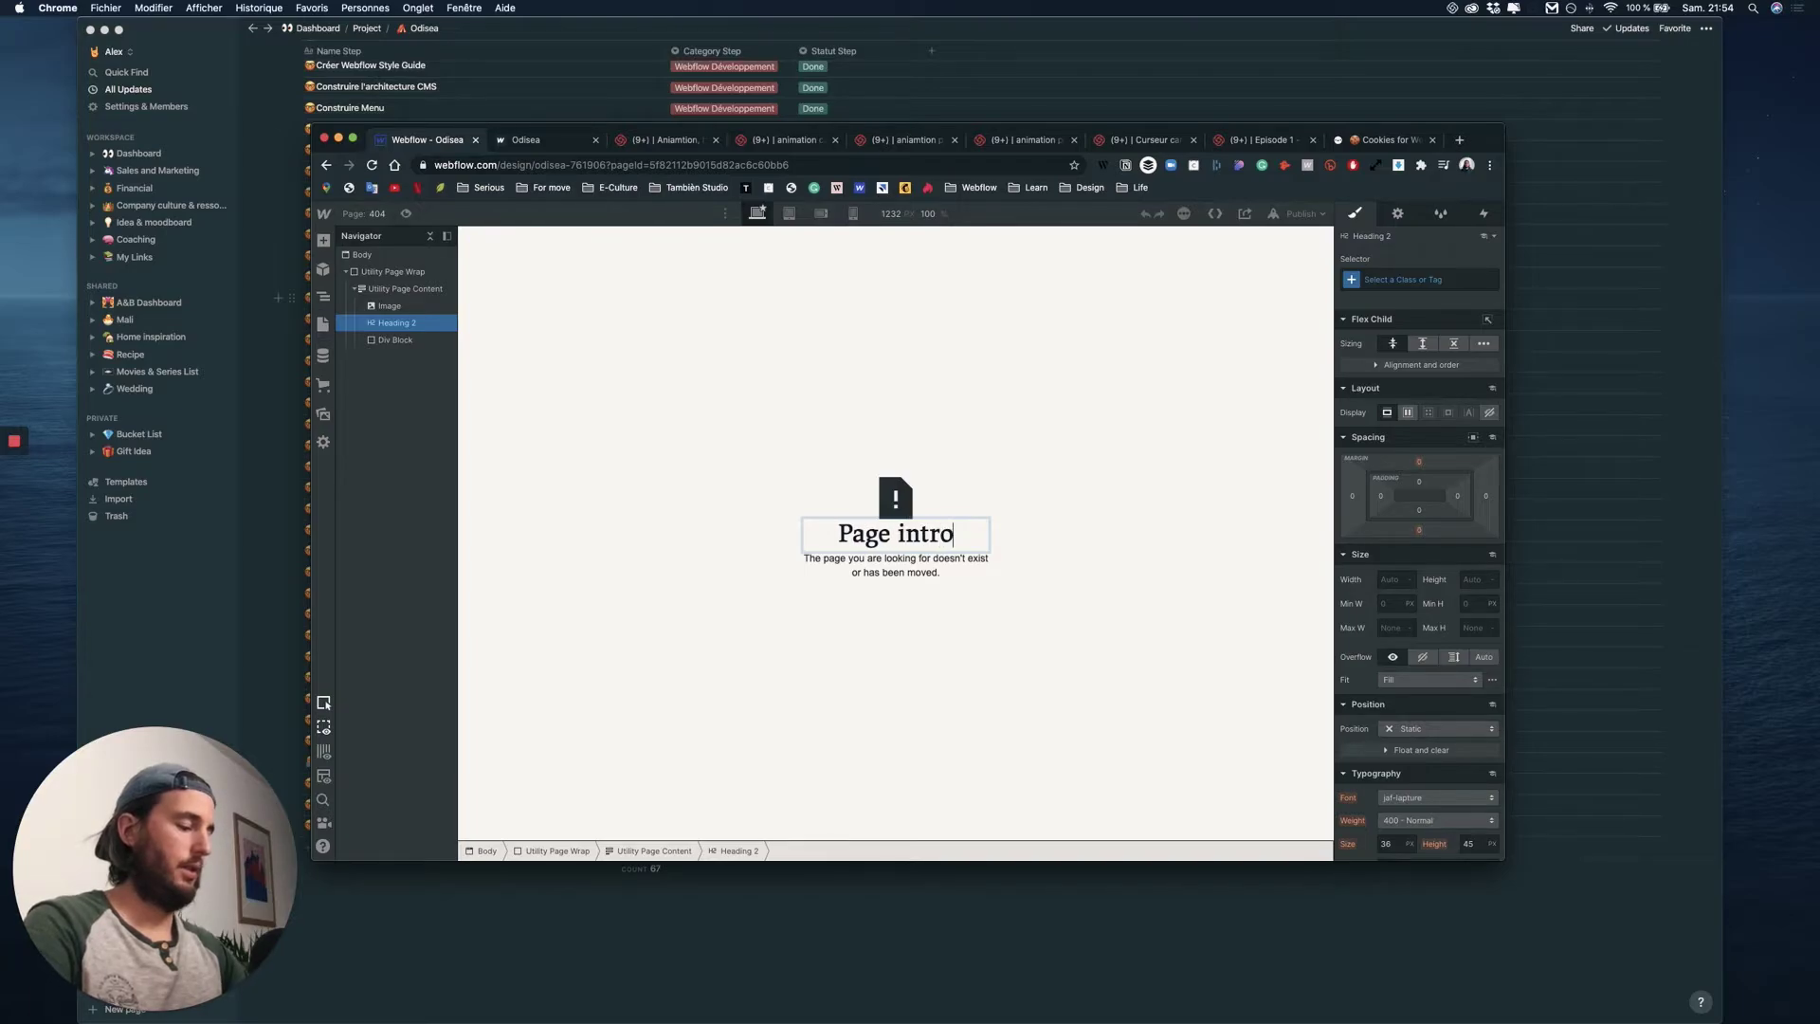
text(uvable)
key(Escape)
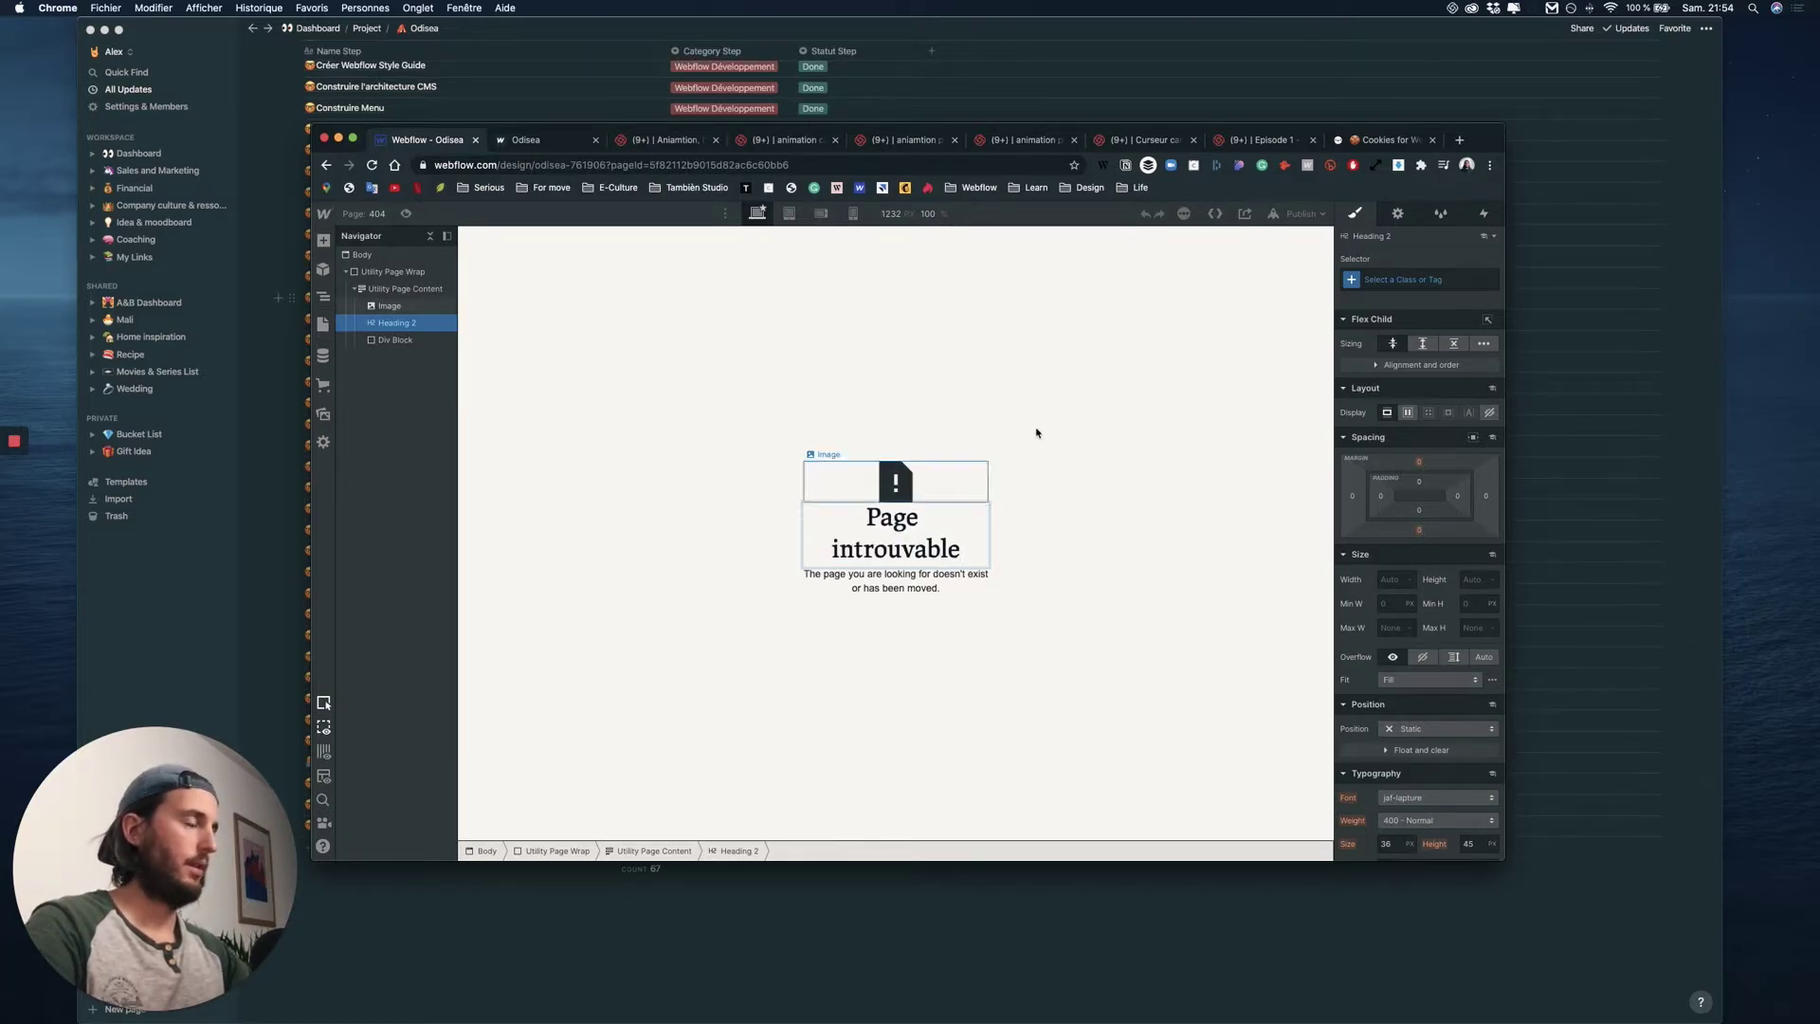
click(1036, 427)
double_click(866, 551)
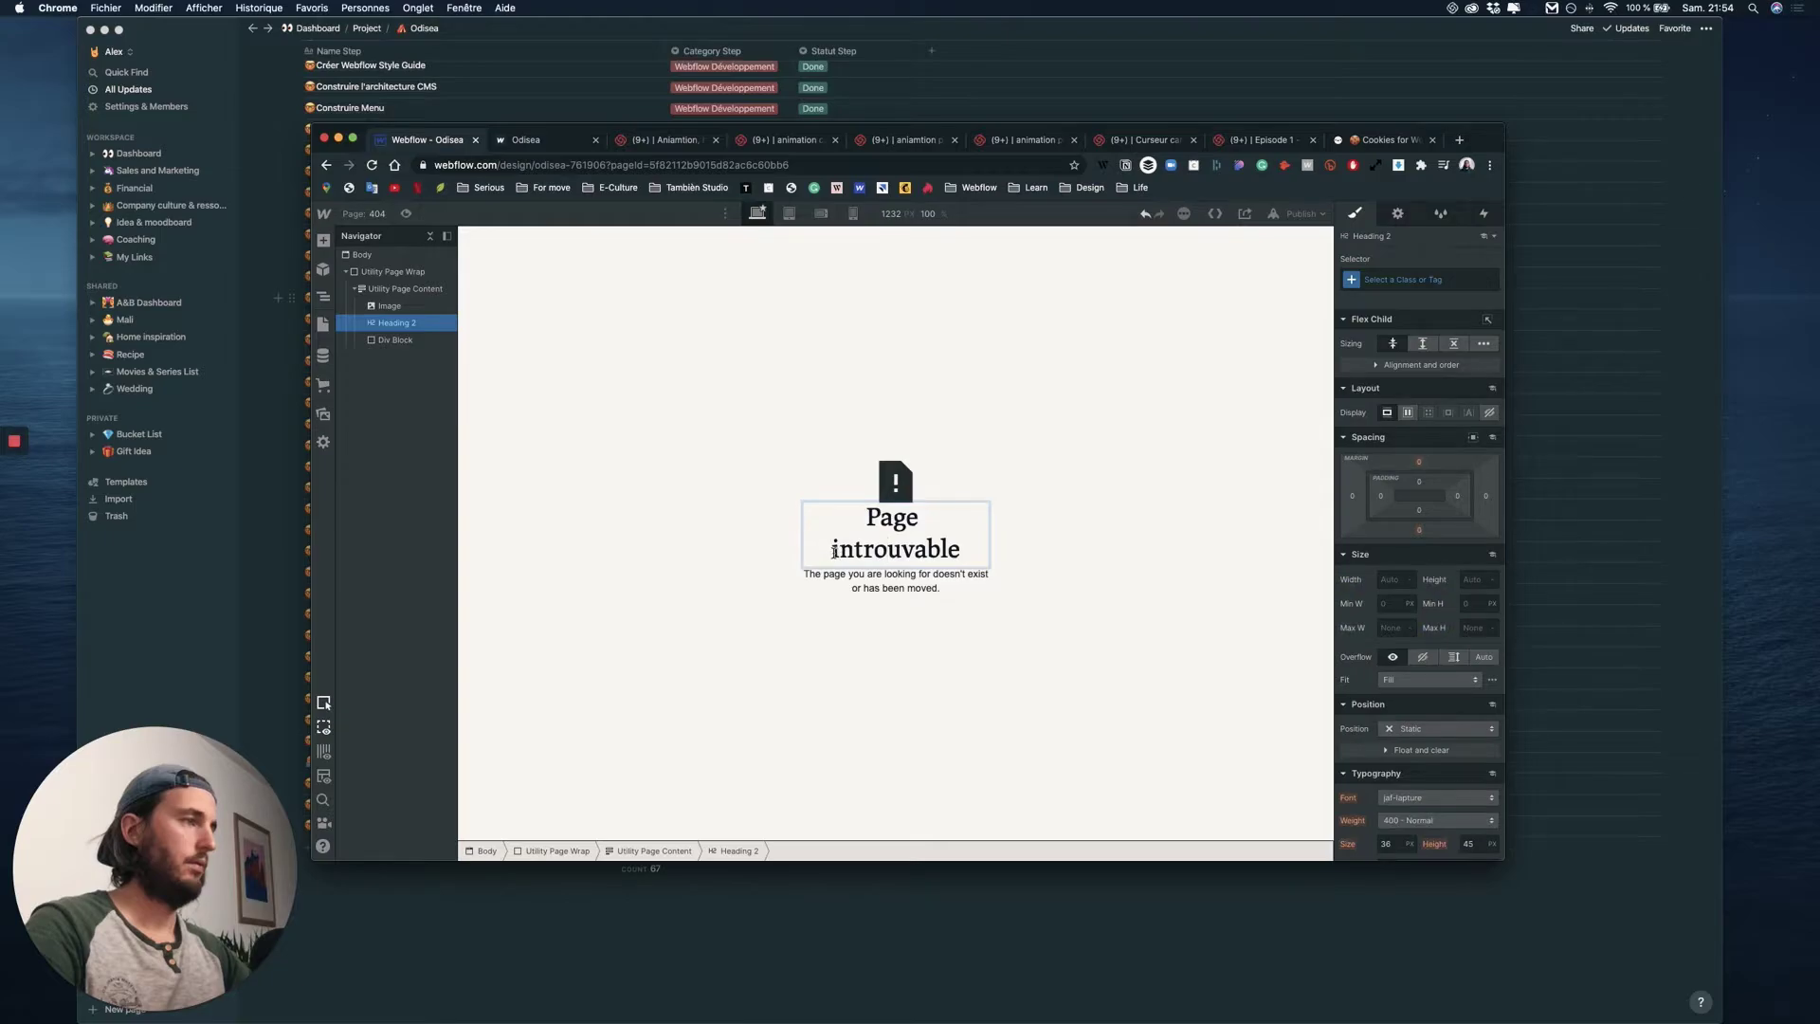
key(Escape)
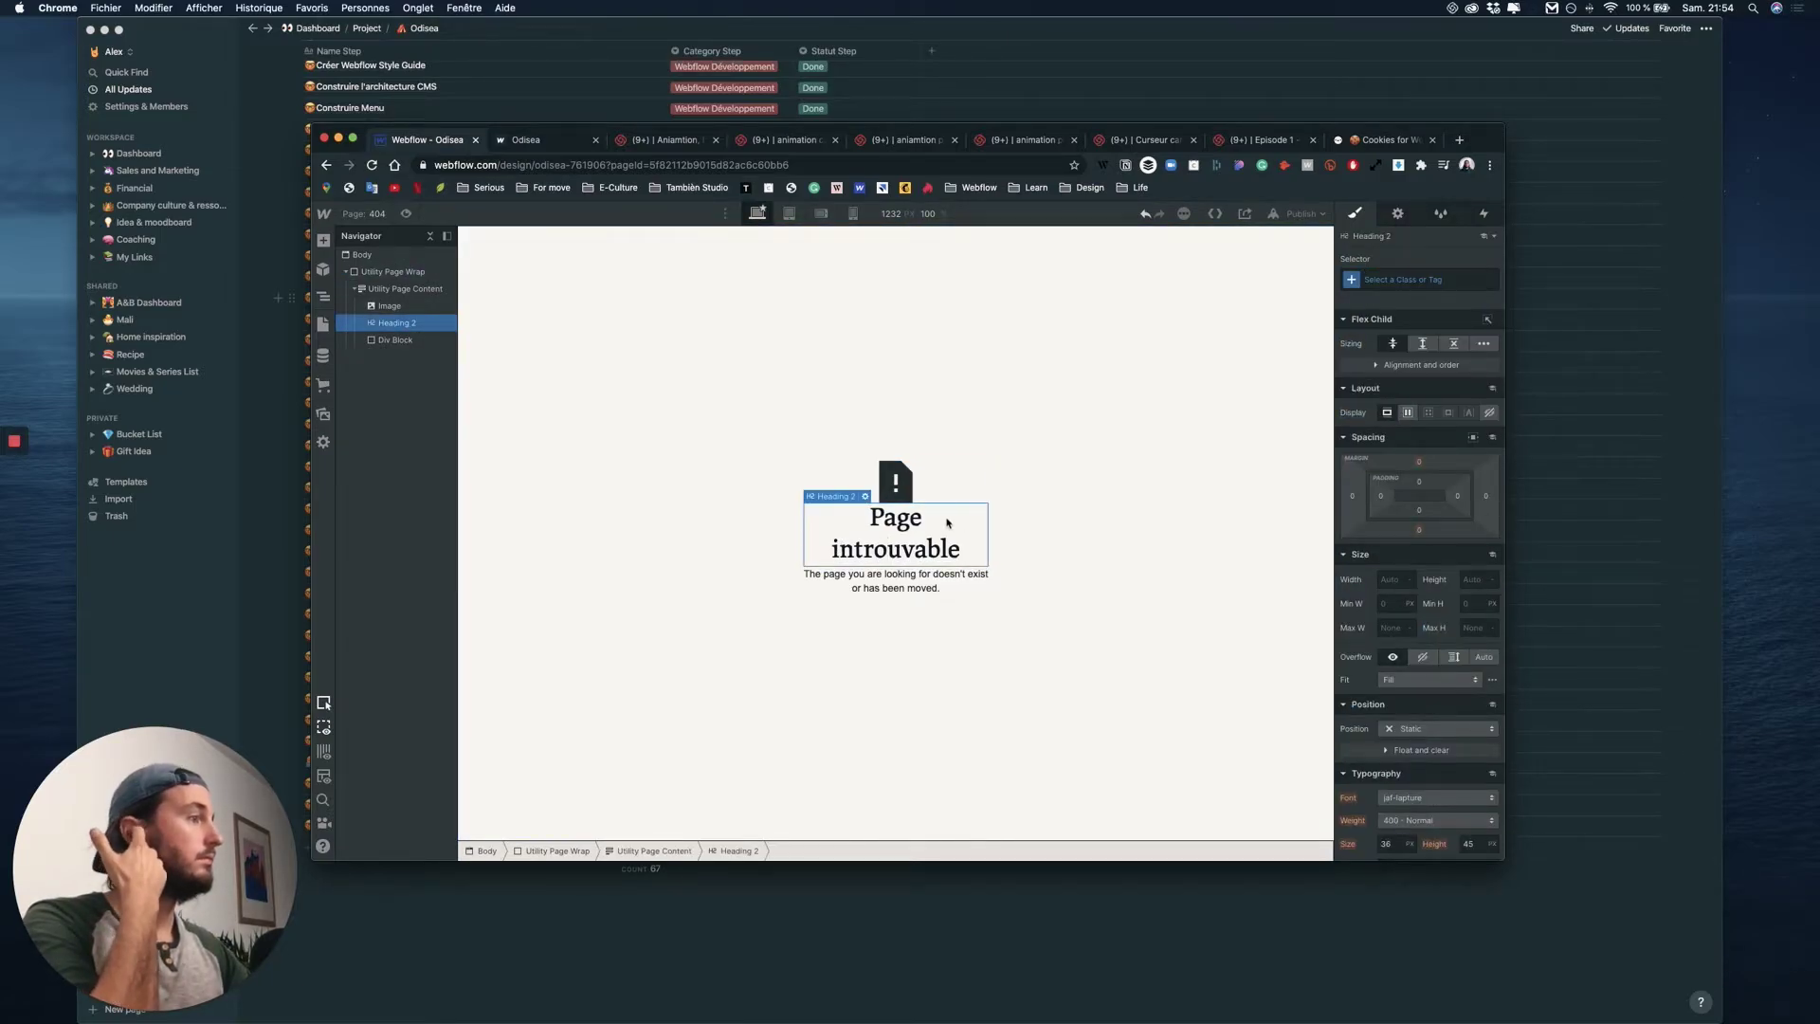
- Set the Utility Page Content block's width to 300 px and check the 404 page at the mobile breakpoints
click(405, 288)
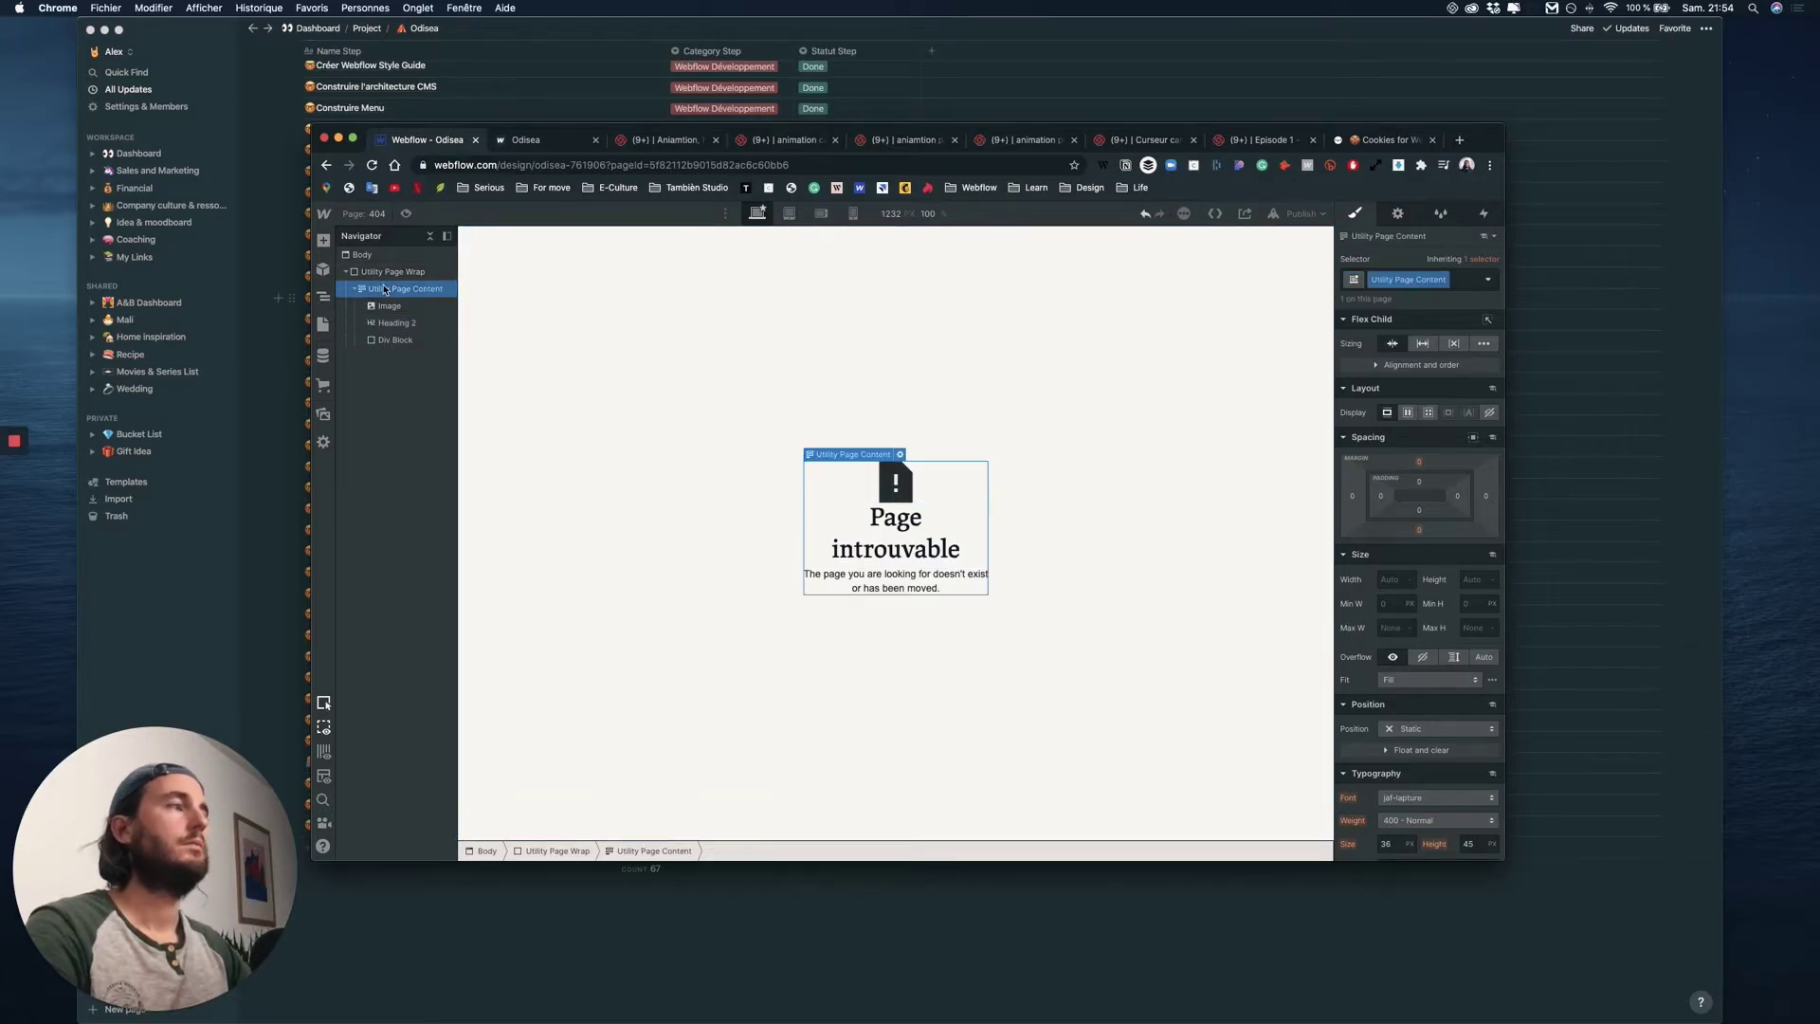
click(1409, 703)
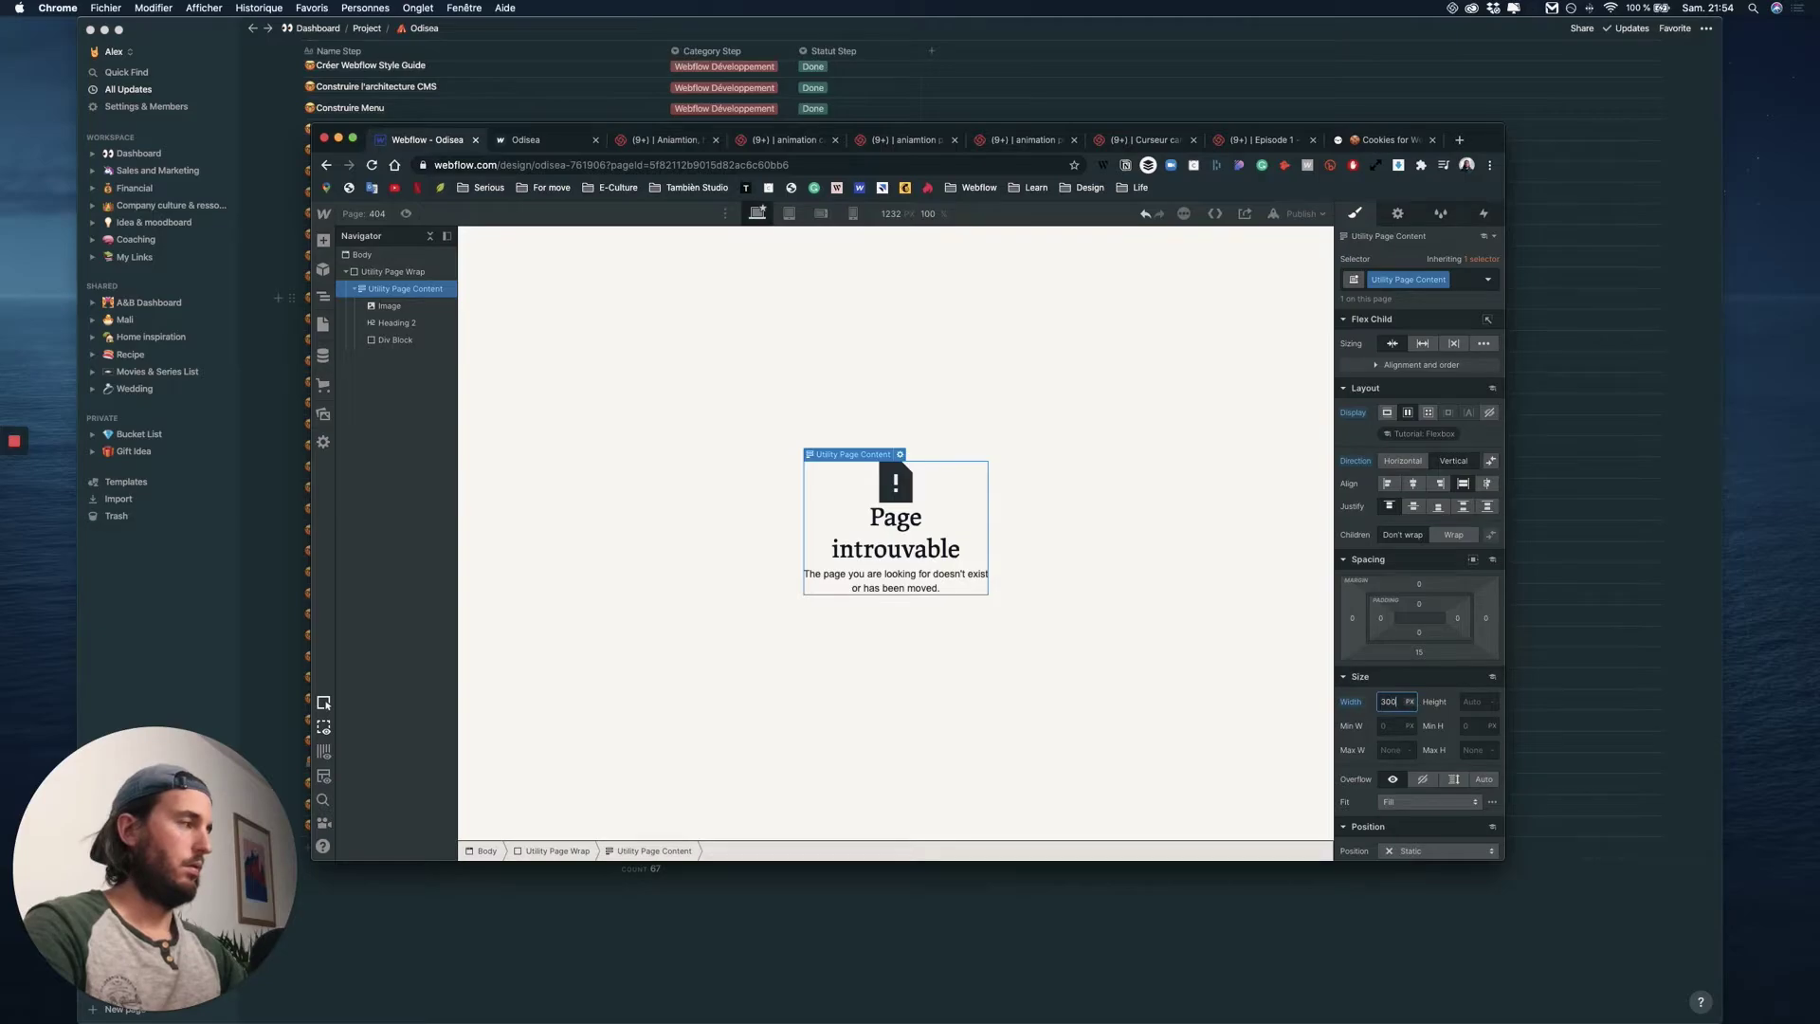
text(300)
key(Return)
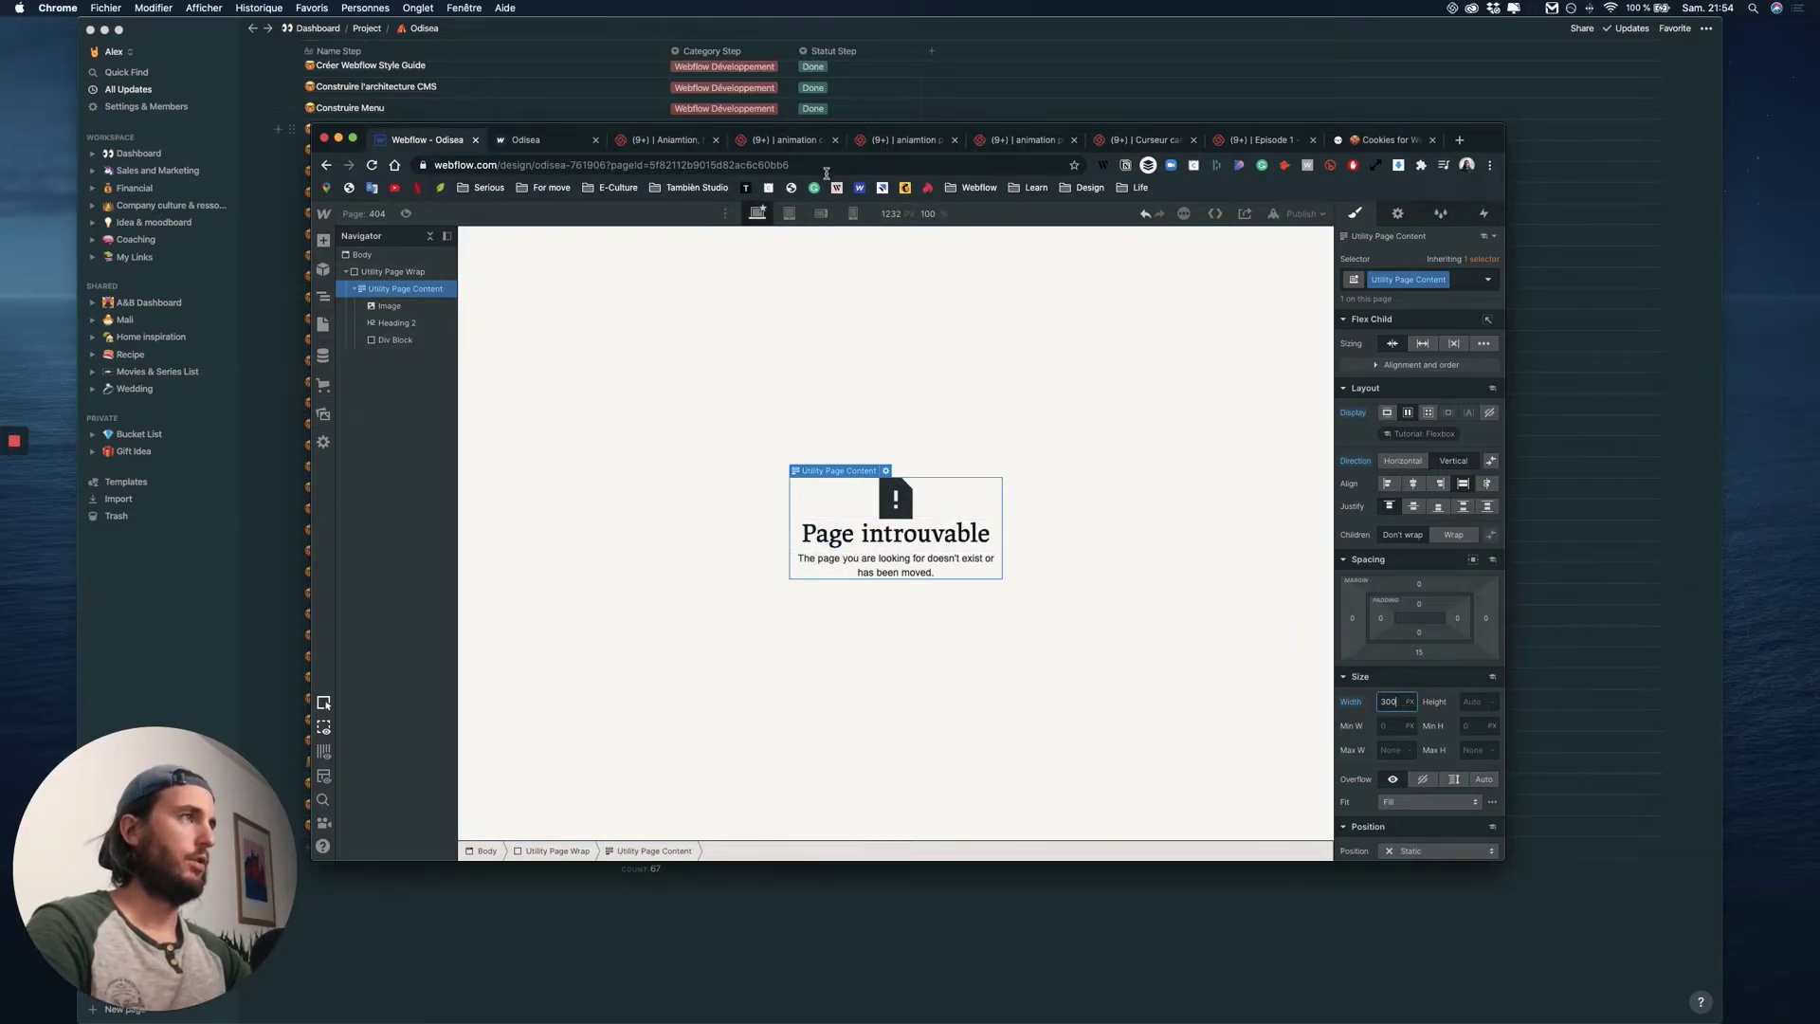
click(822, 215)
click(853, 213)
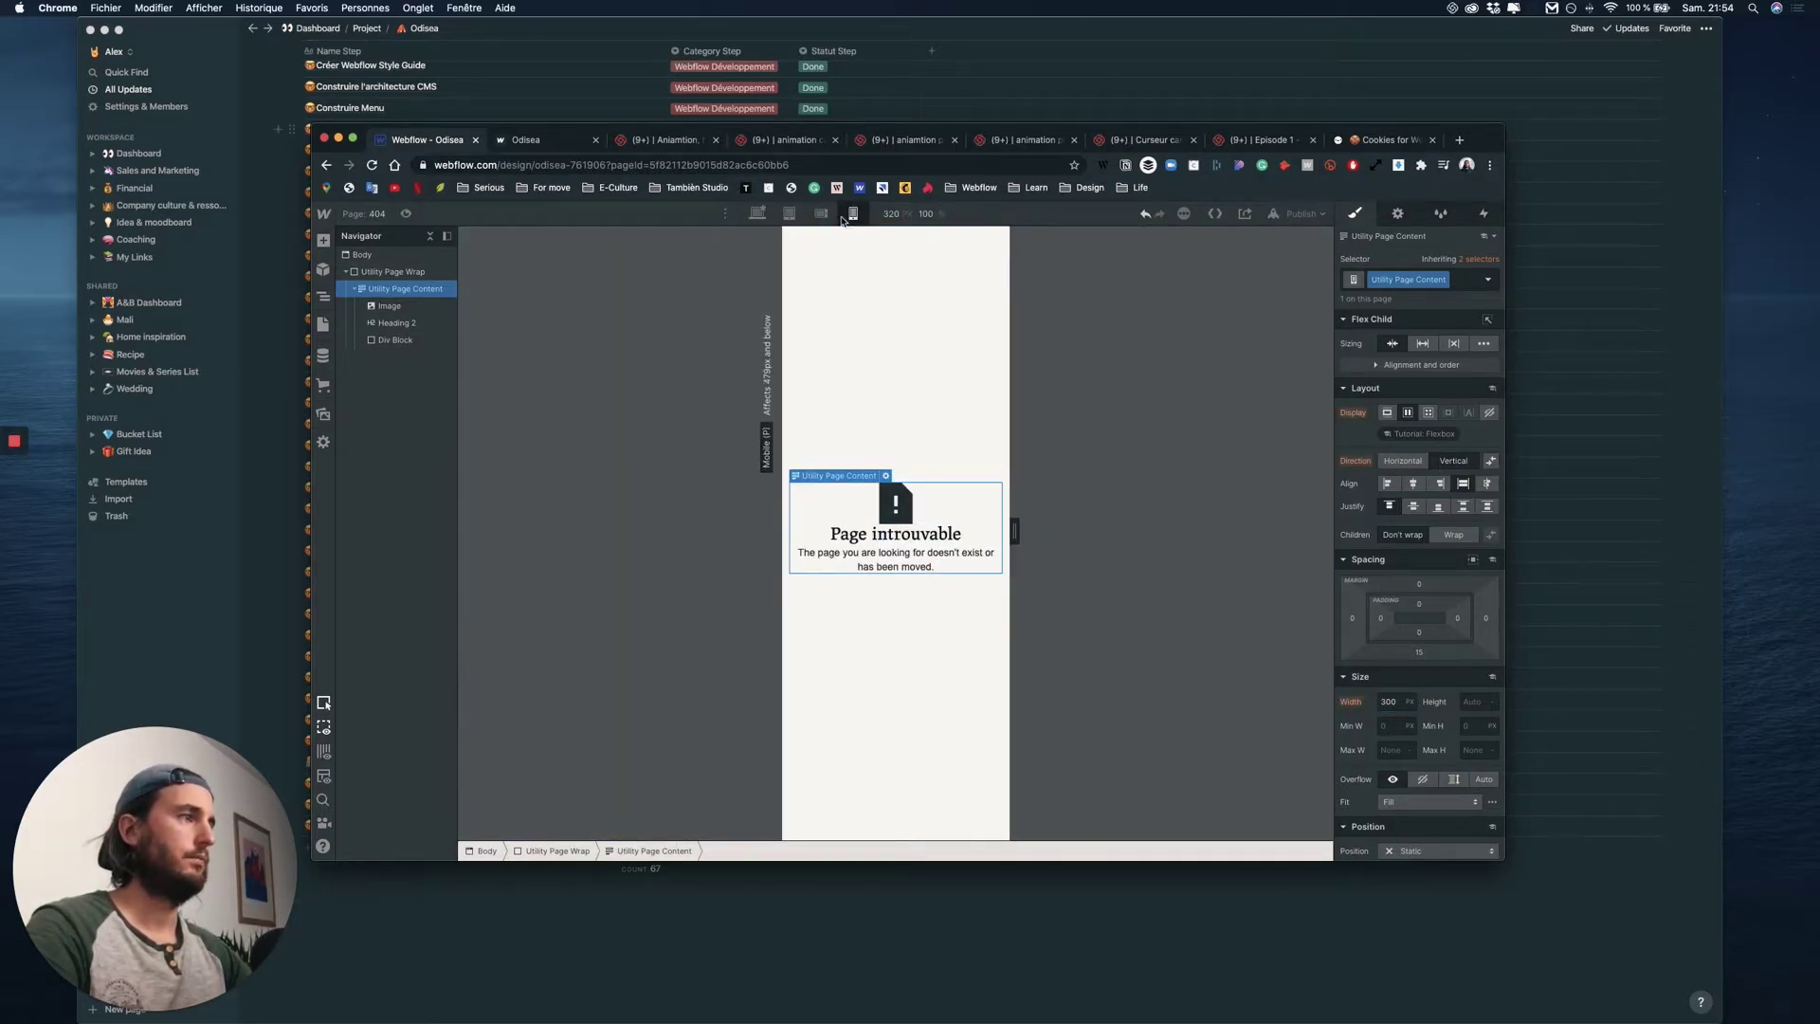
click(757, 213)
- Delete the icon image above the heading and replace the description with "La page que vous rechercher n'est pas disponible"
click(890, 491)
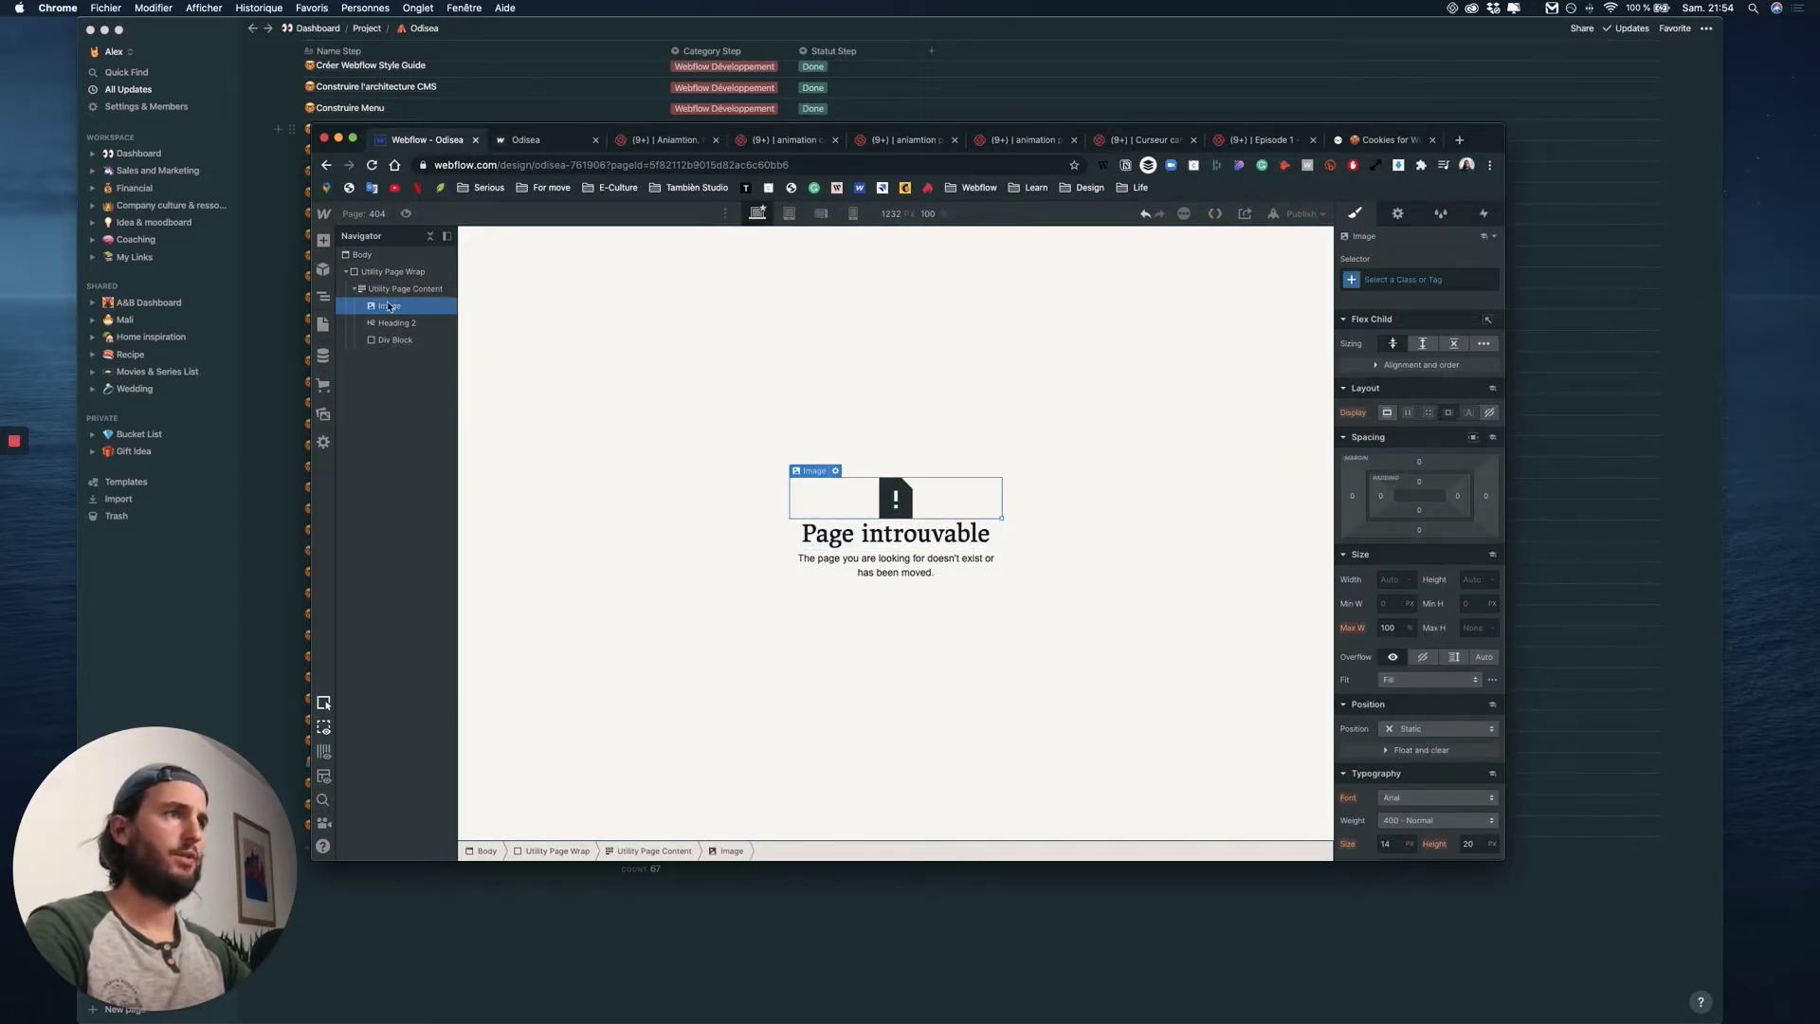
key(Delete)
double_click(907, 546)
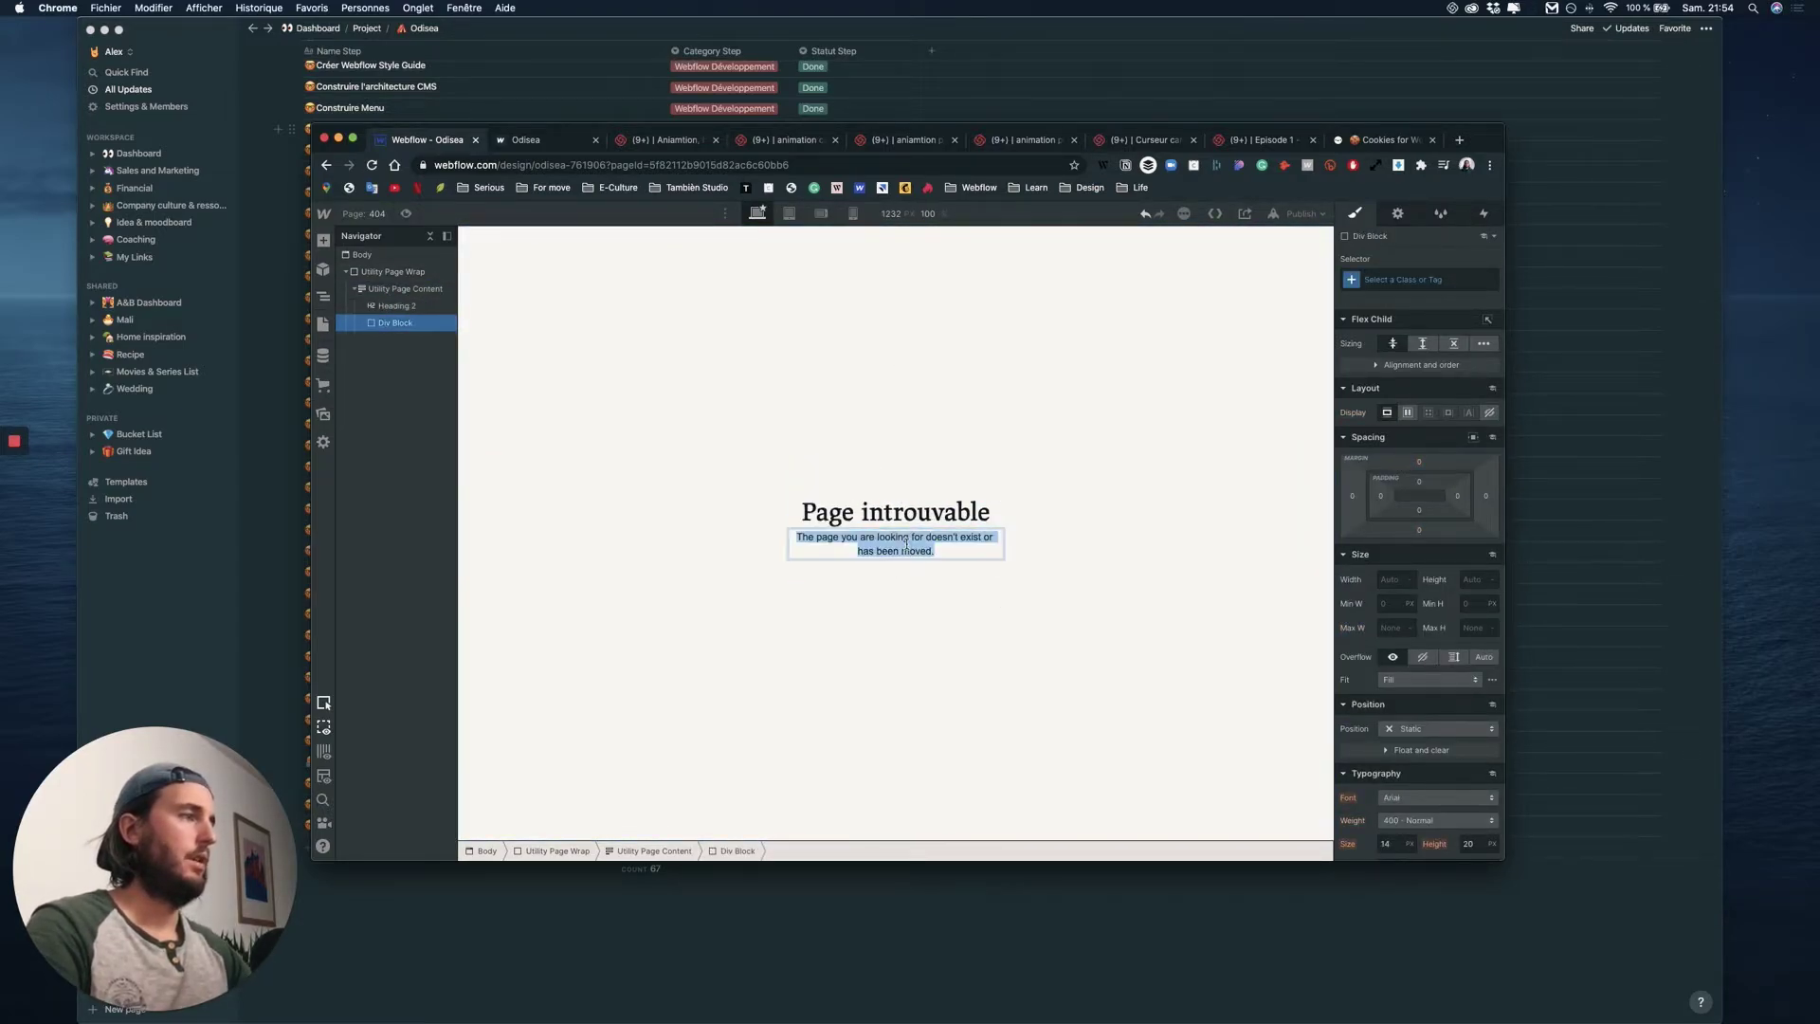
text(La page que vous)
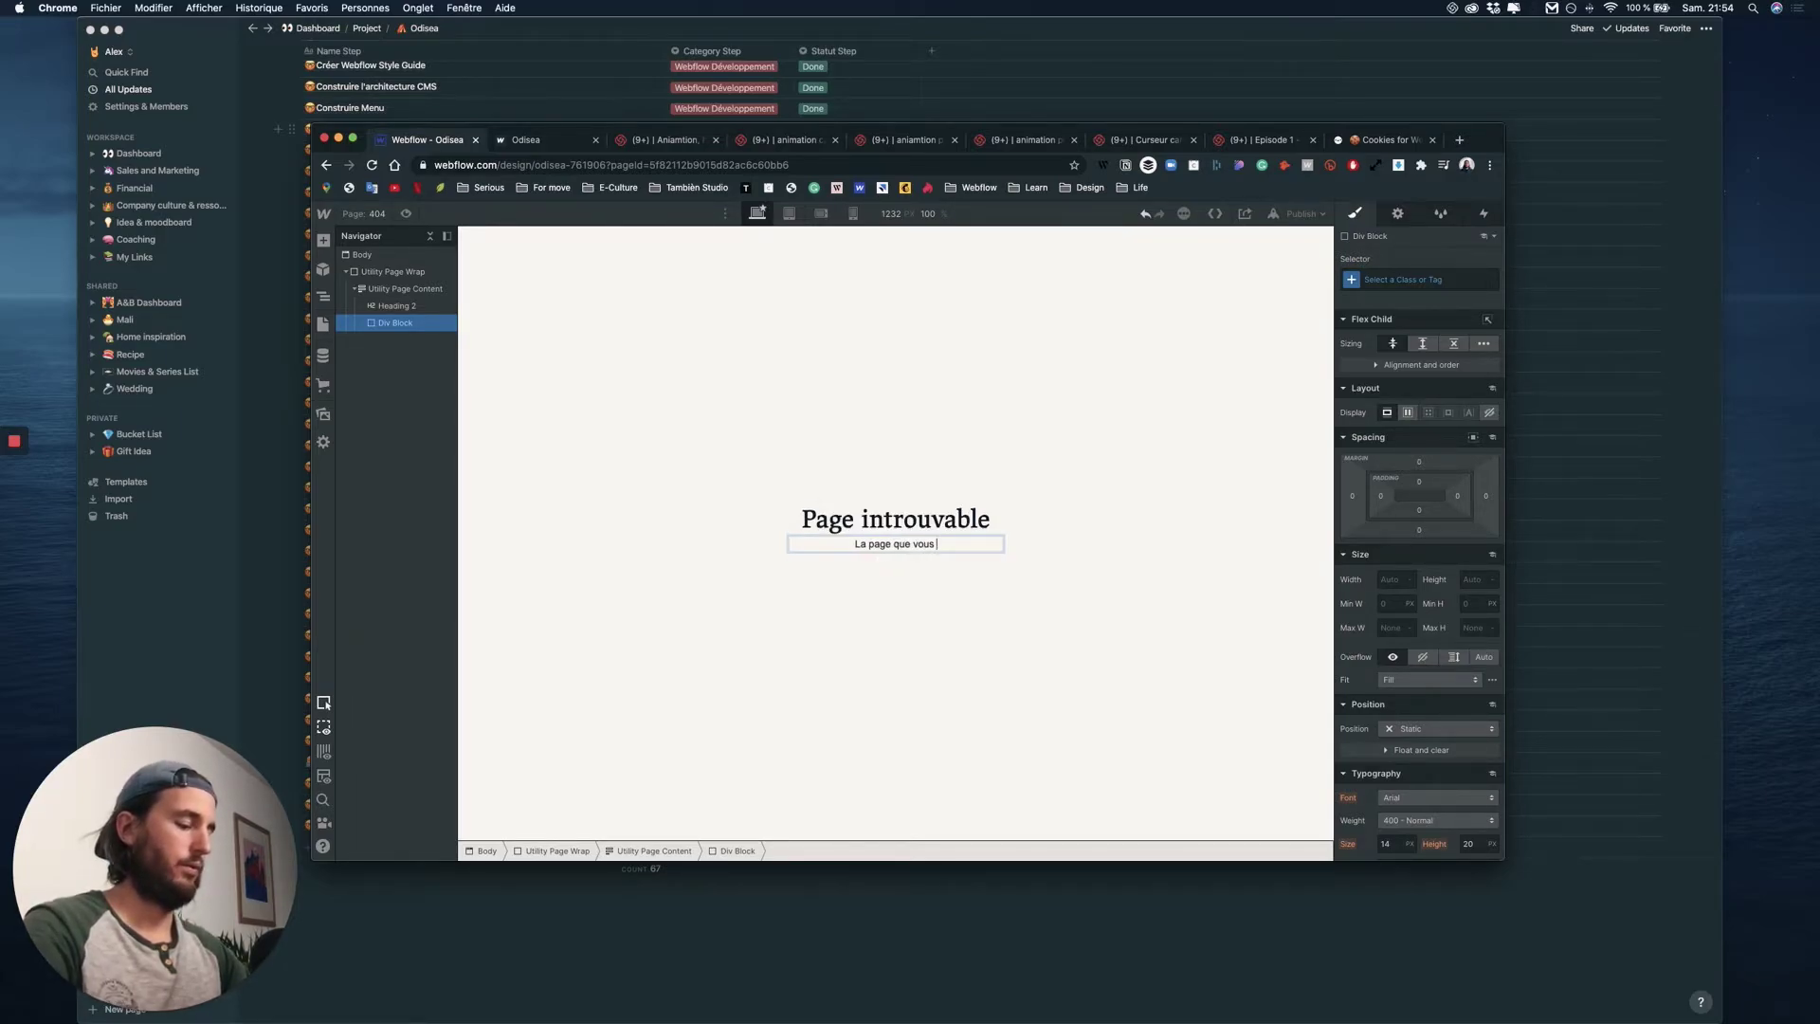
text( rechercher)
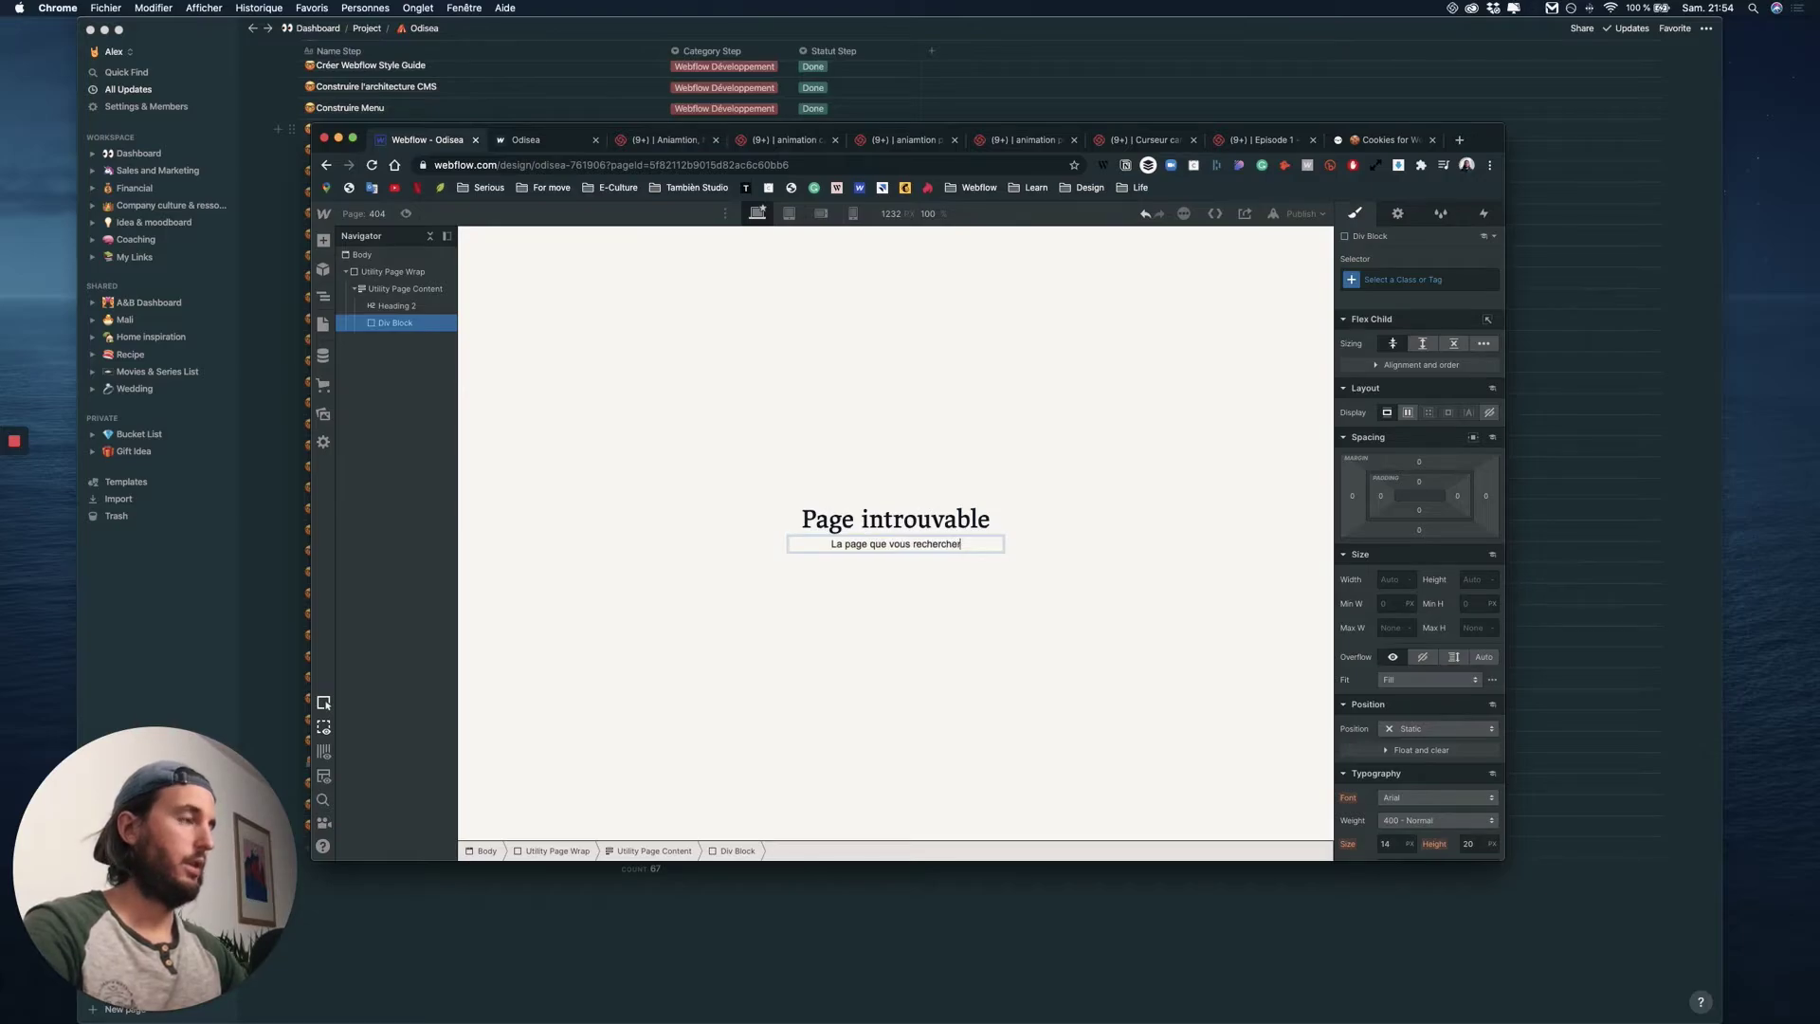
text( n'est )
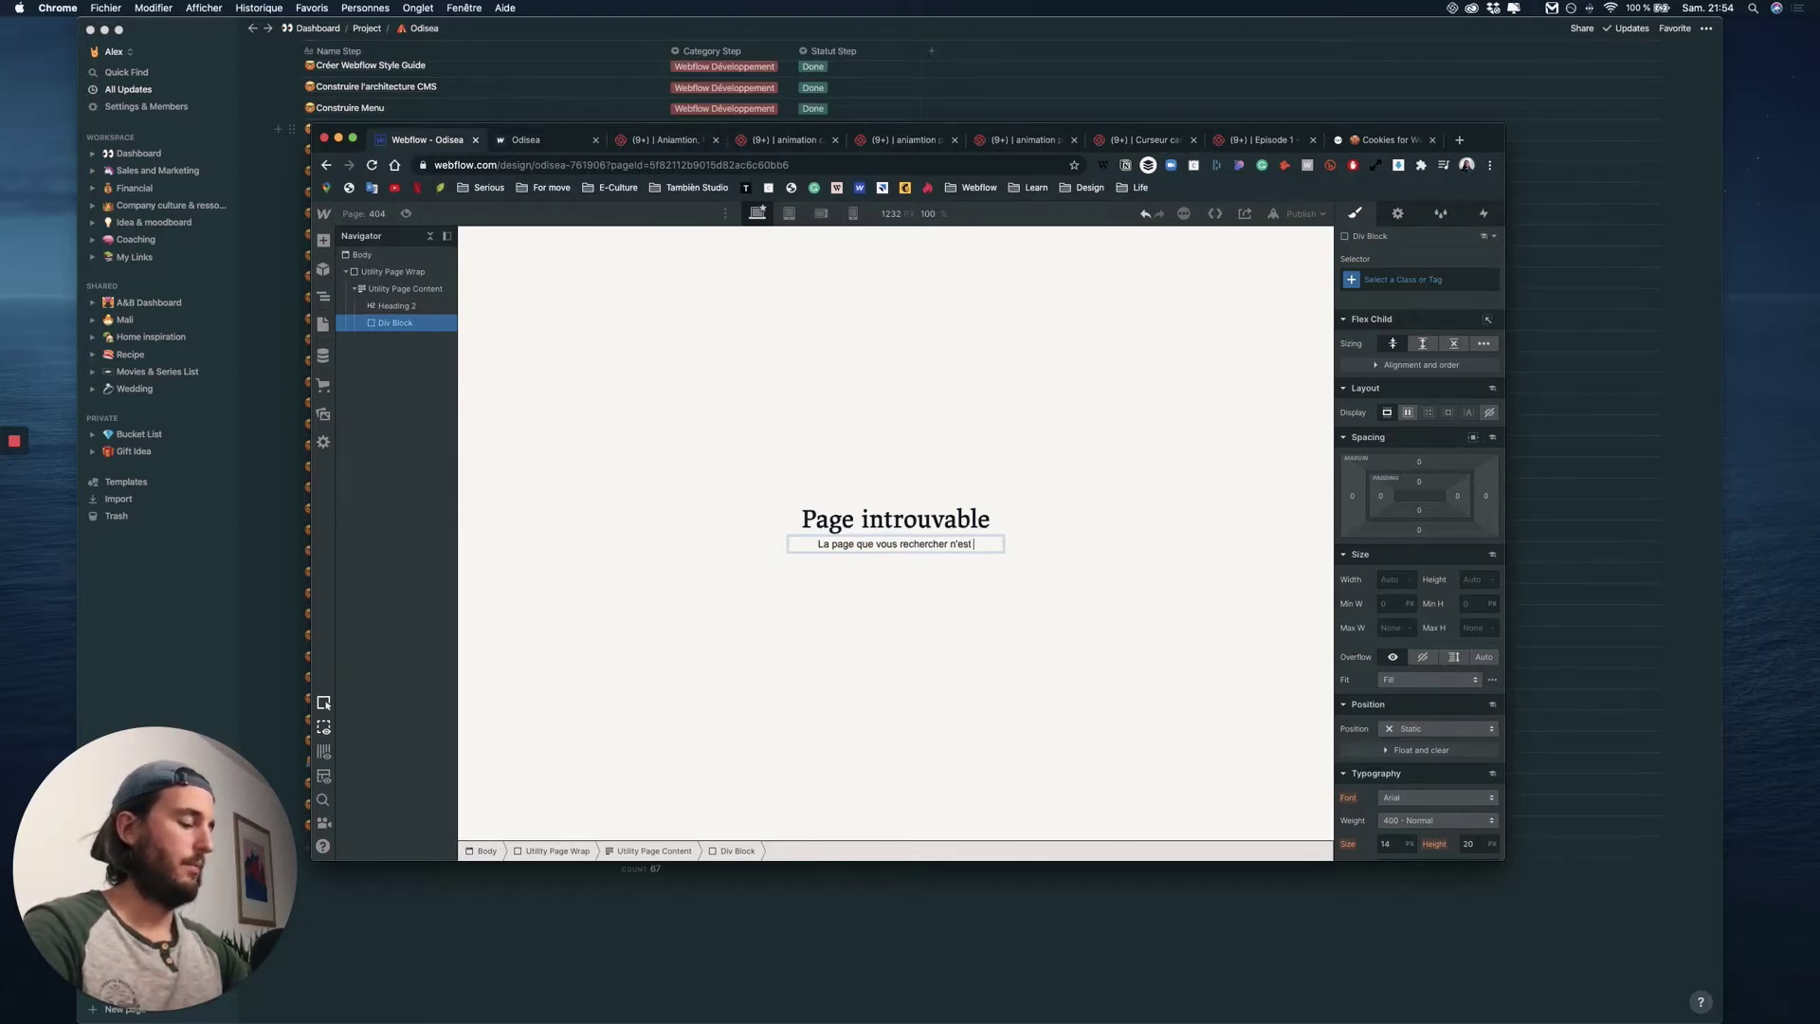
text(pas disponib)
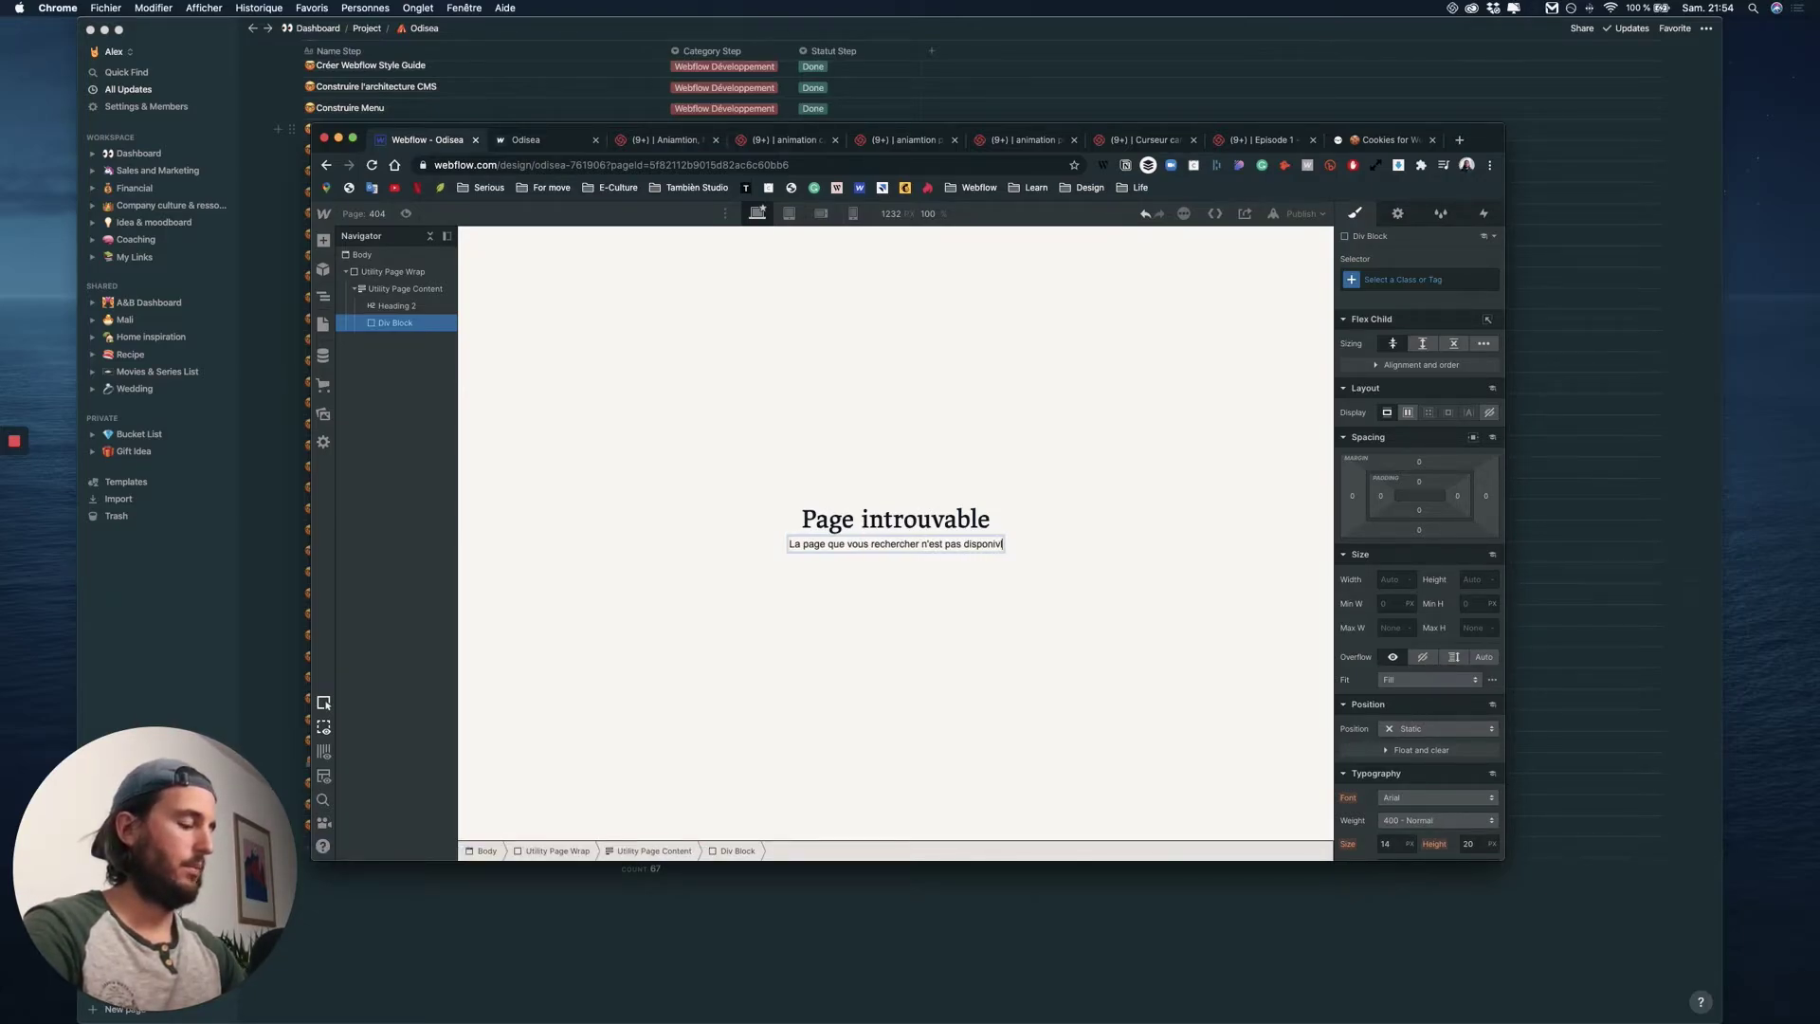
text(le)
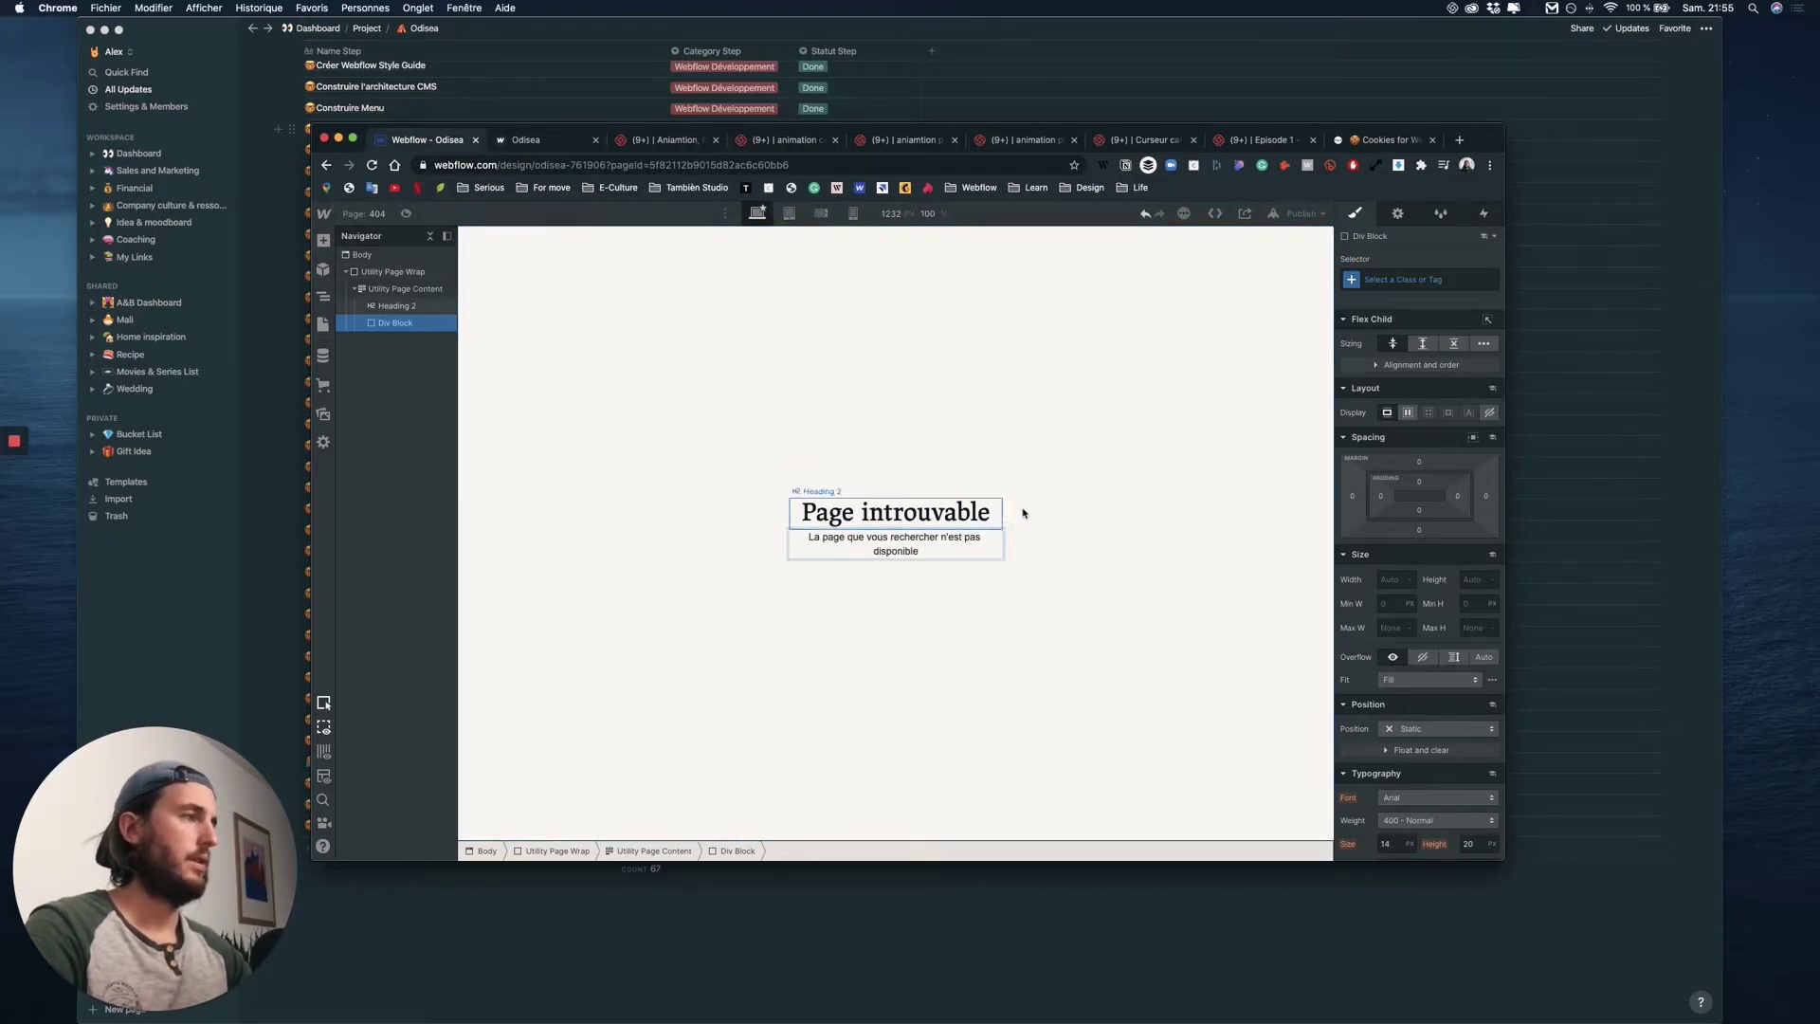
- Try the md-30 class on the "Page introuvable" heading and replace it with the md-10 class
click(931, 519)
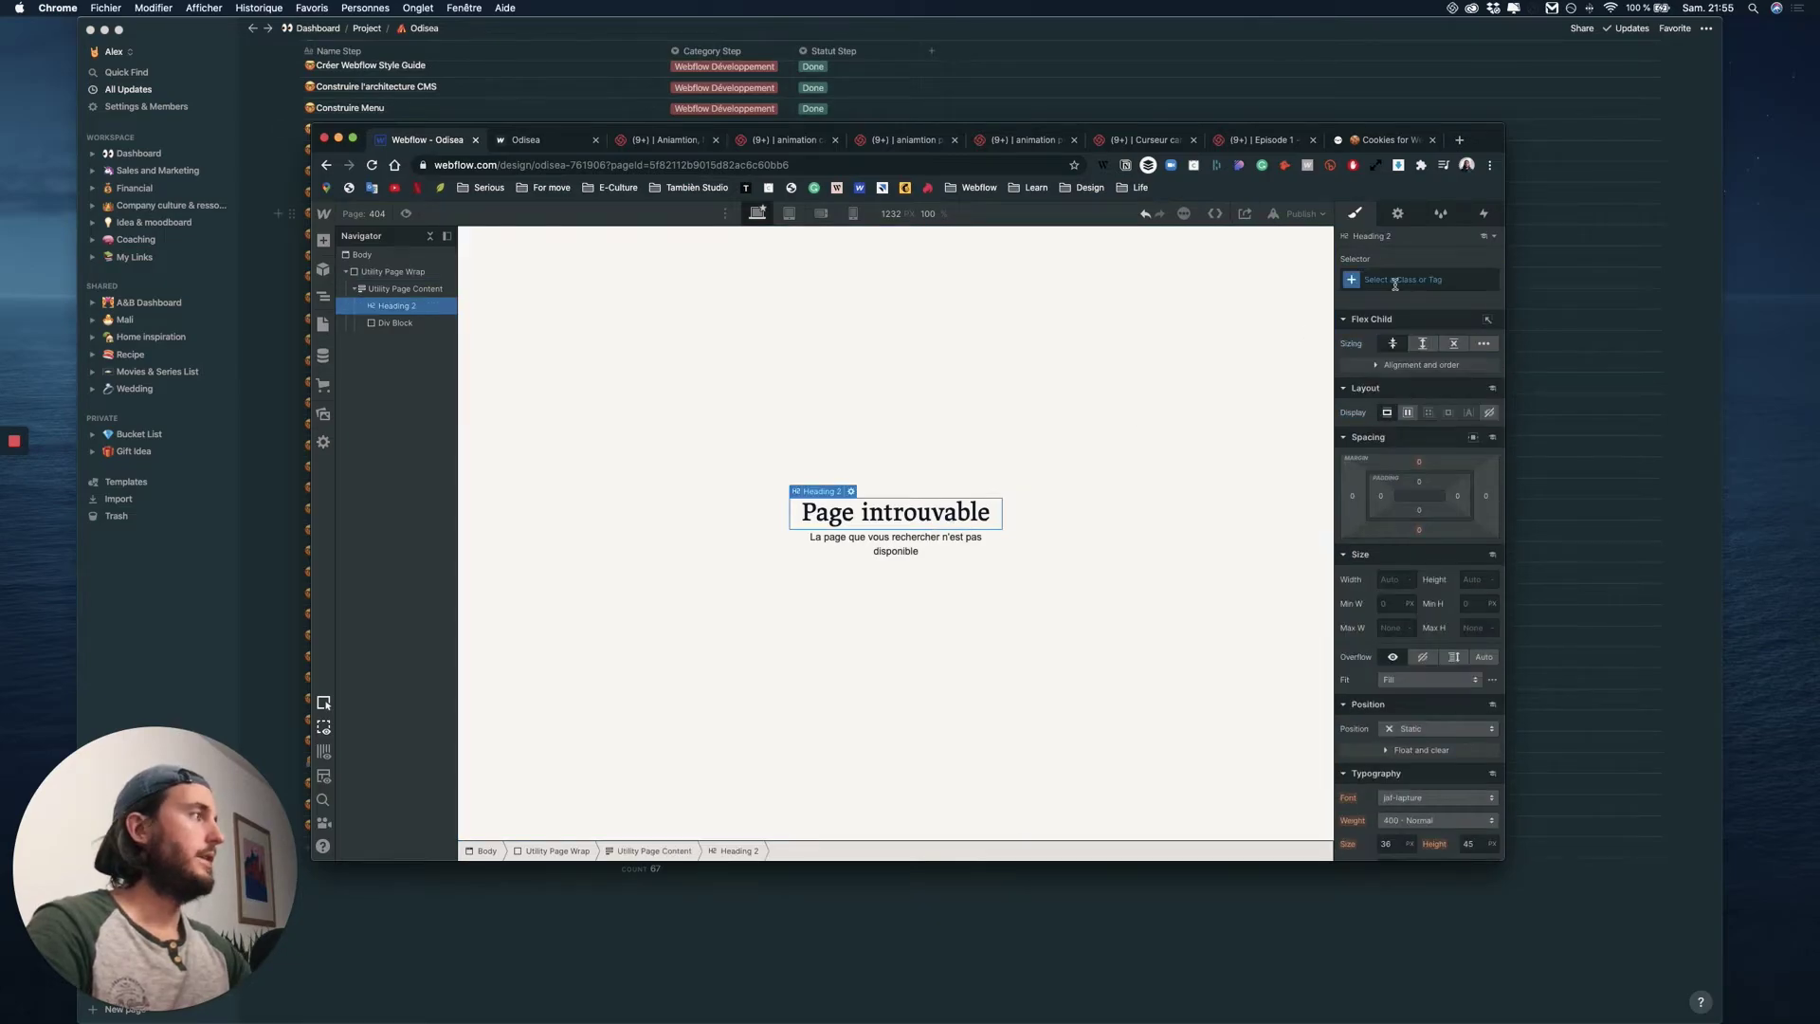
click(1394, 280)
text(md)
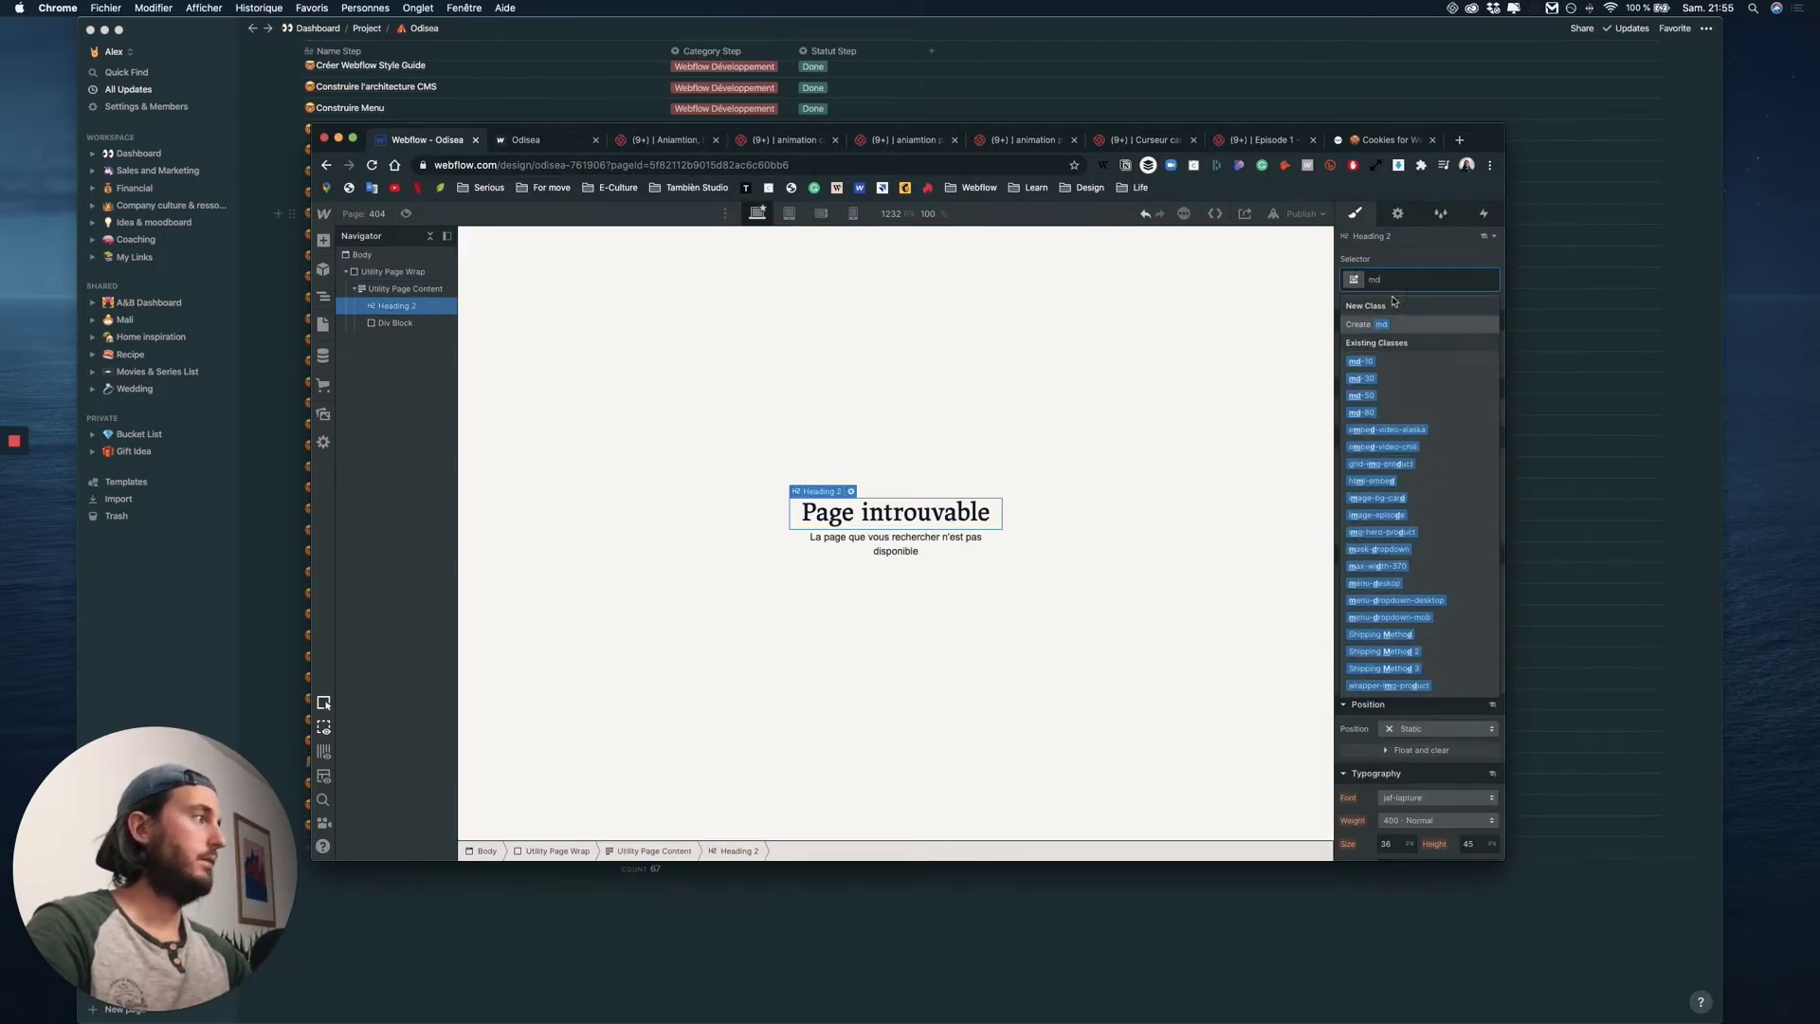
click(1362, 378)
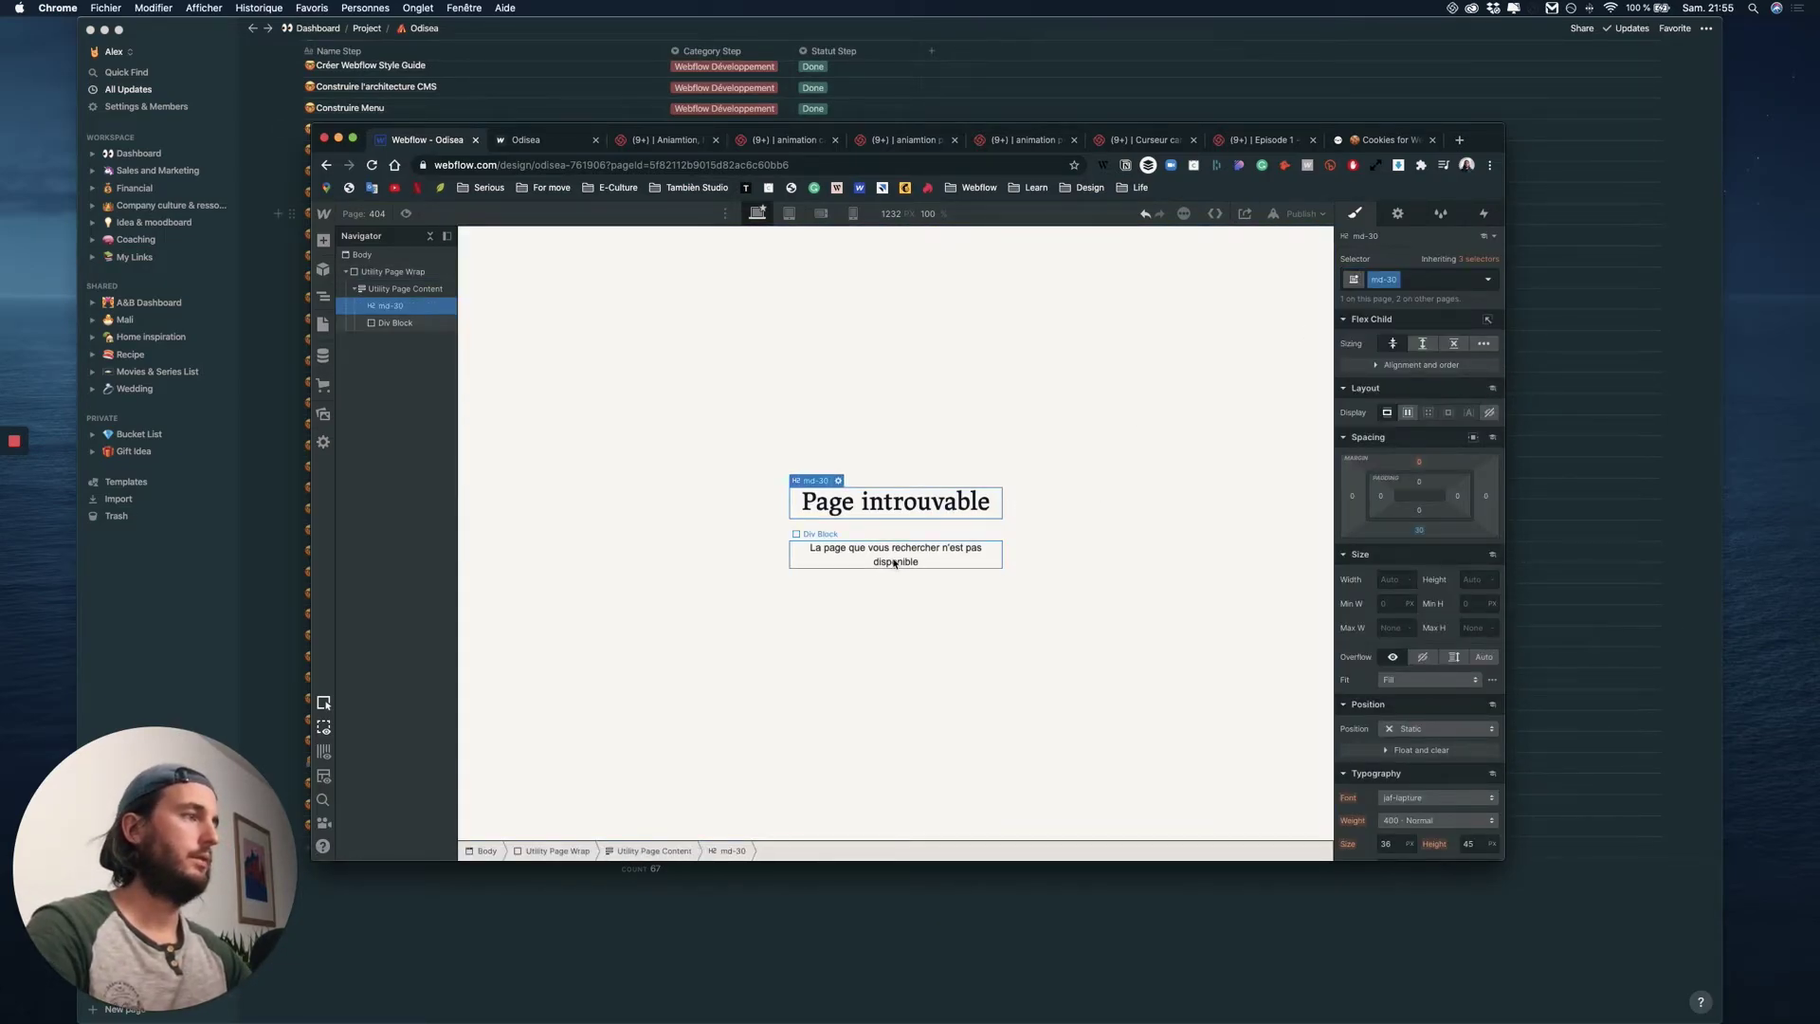
click(1425, 280)
key(BackSpace)
text(md)
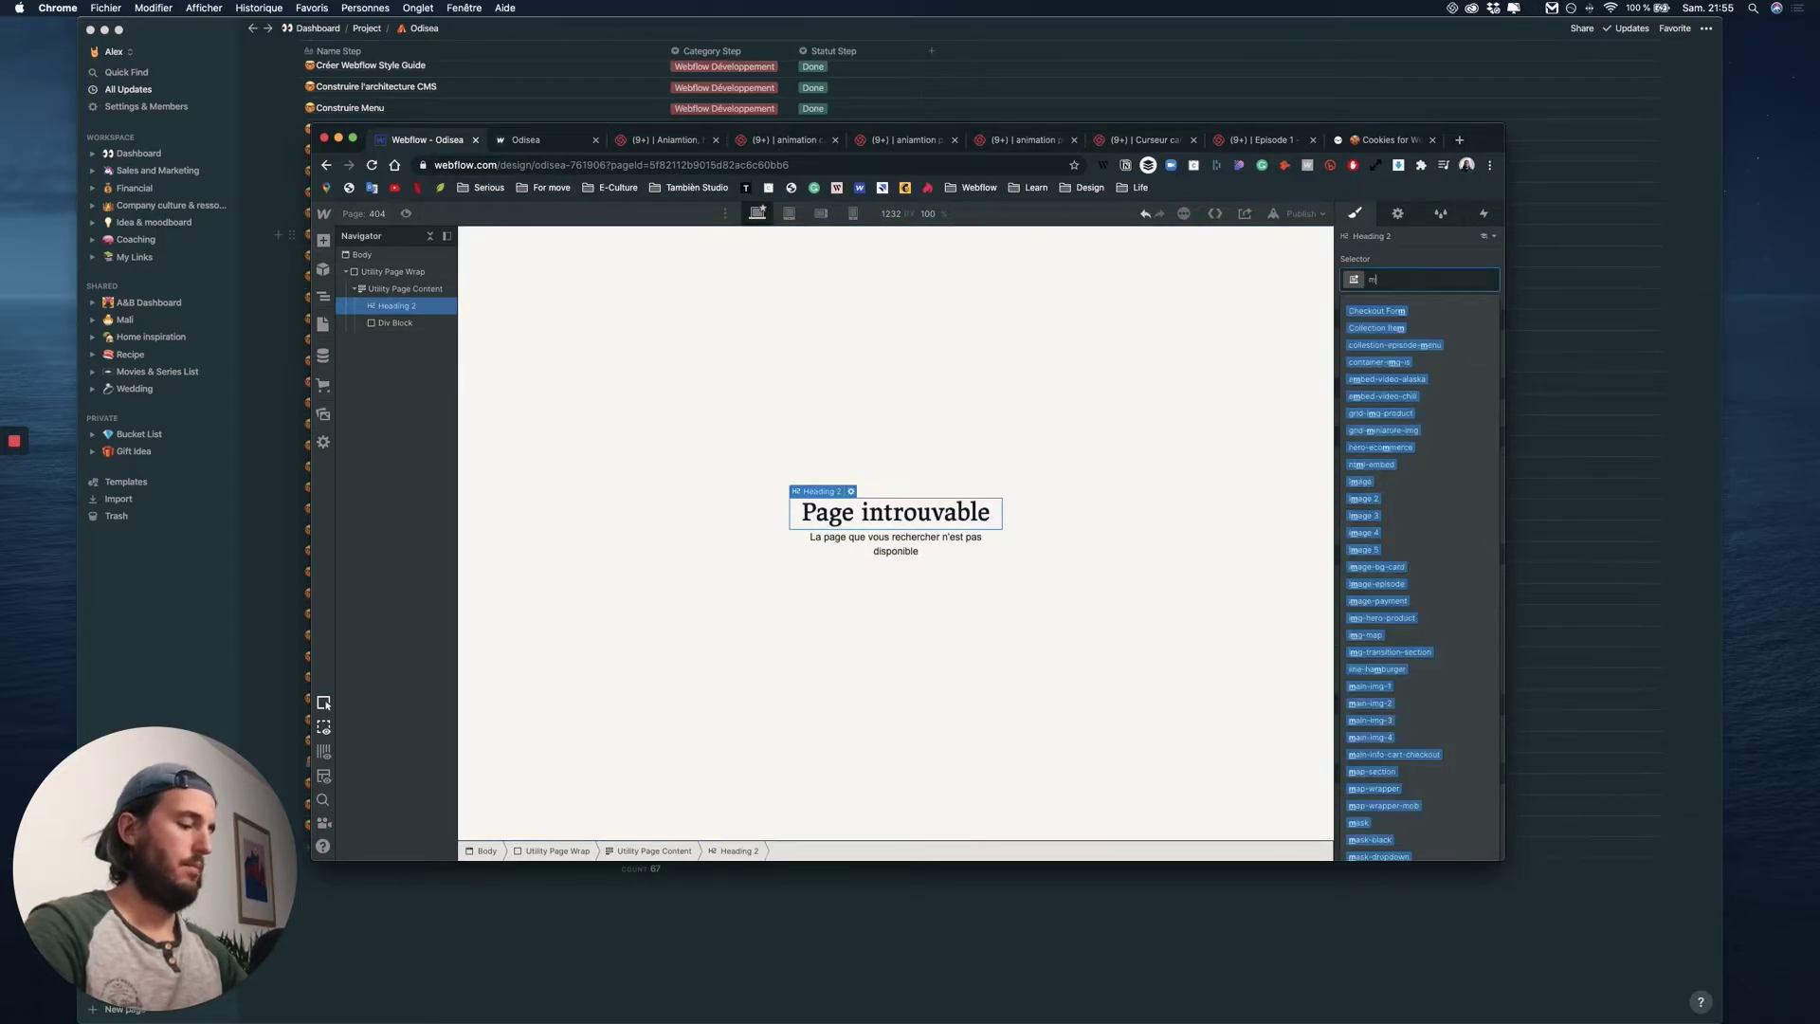
click(1384, 362)
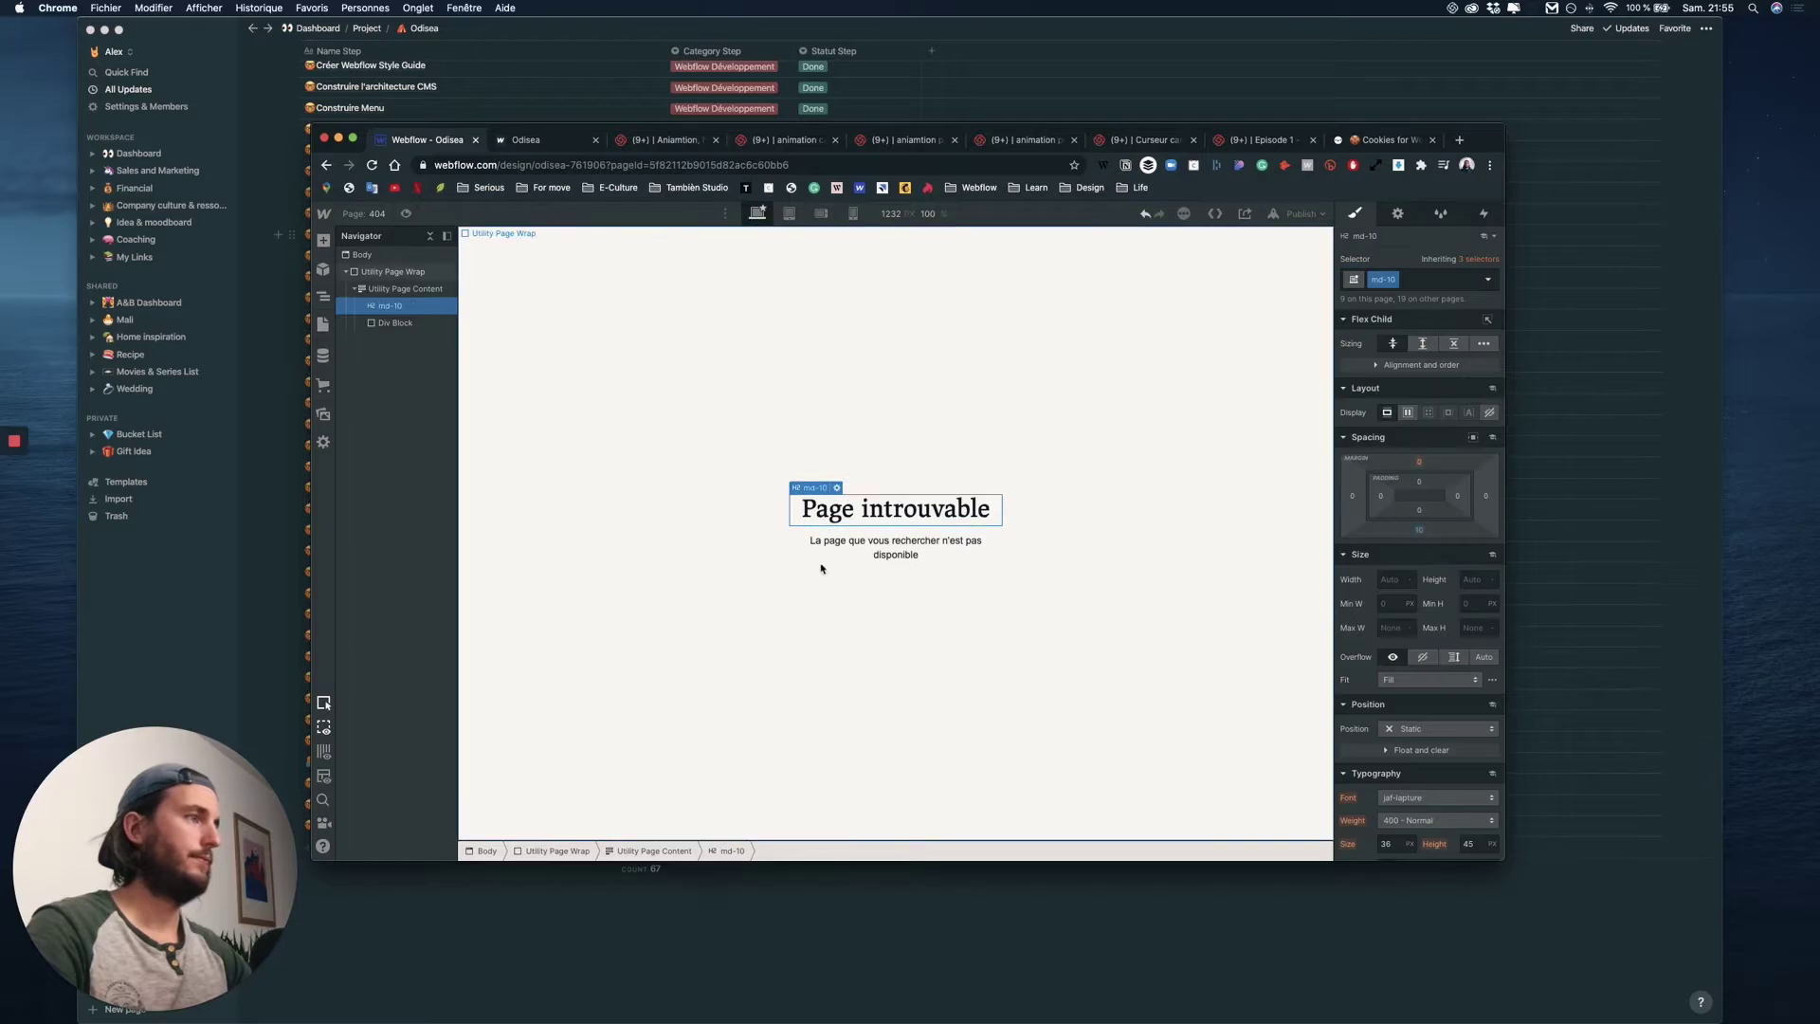
click(938, 601)
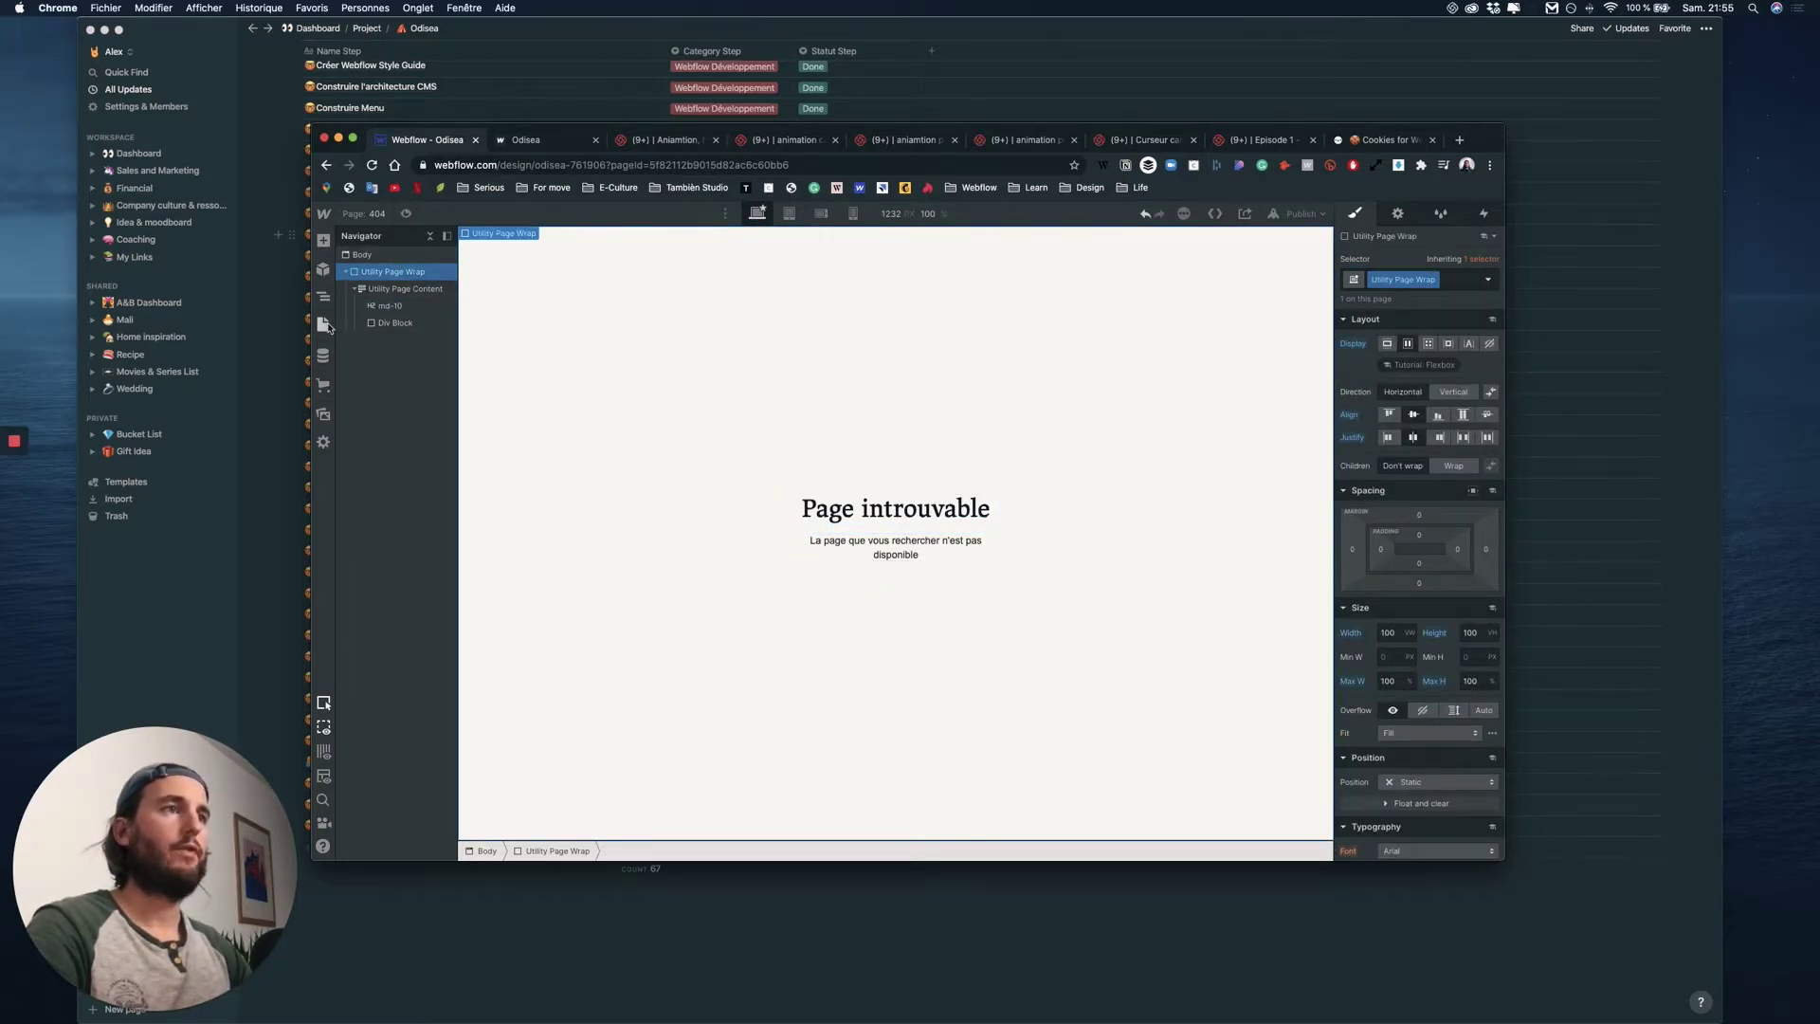
- Open the Home page and copy the "Odisea, l'aventure" link-button from the desktop menu component
click(324, 325)
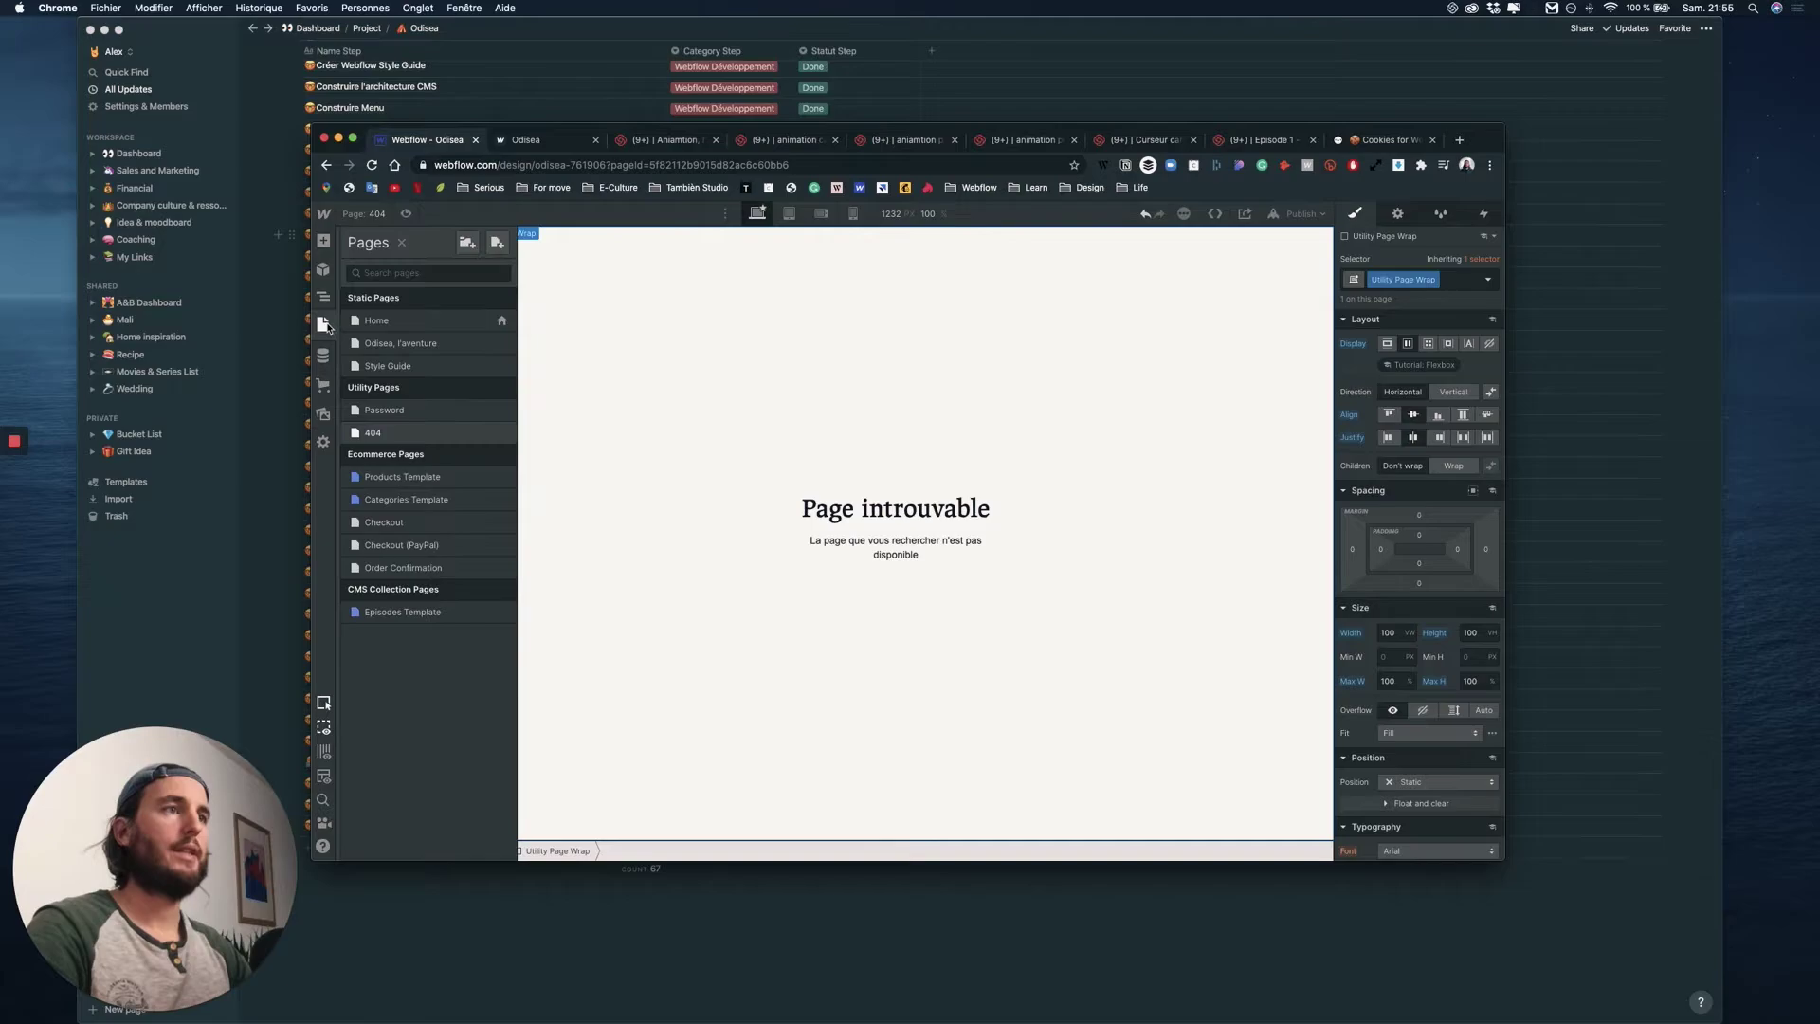
click(413, 327)
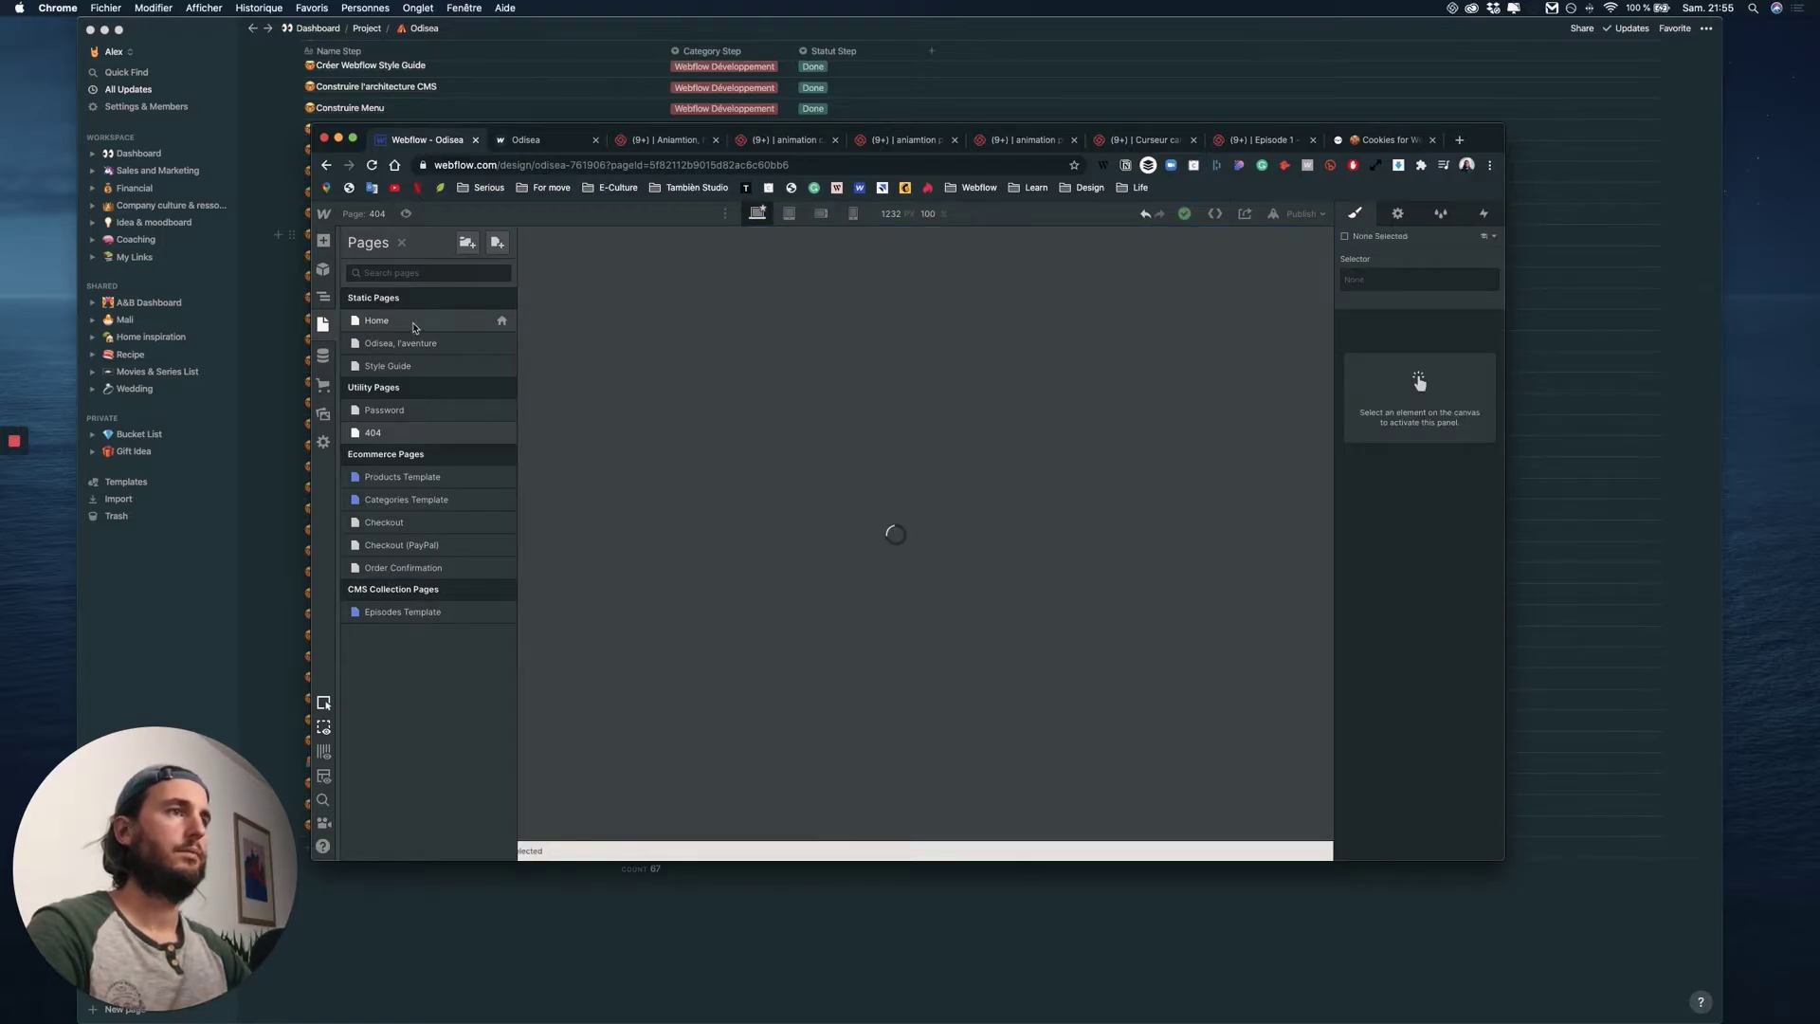
scroll(902, 474, down, 15)
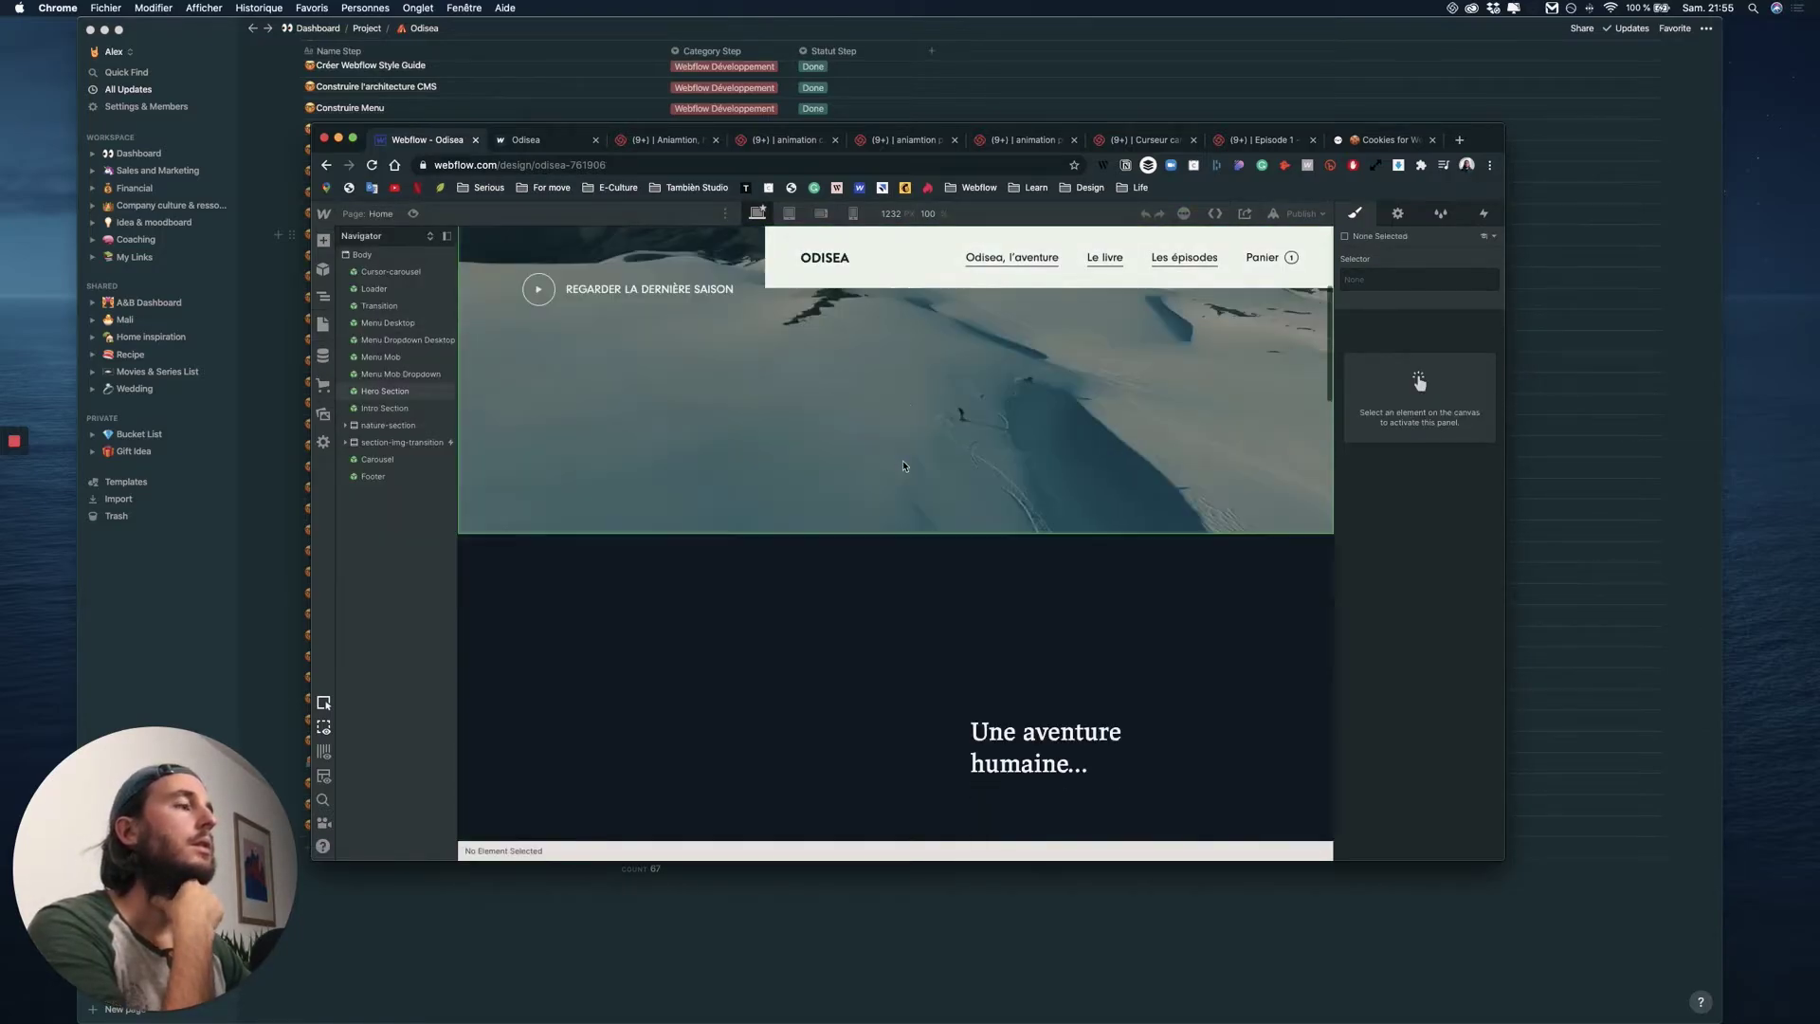
scroll(903, 467, down, 5)
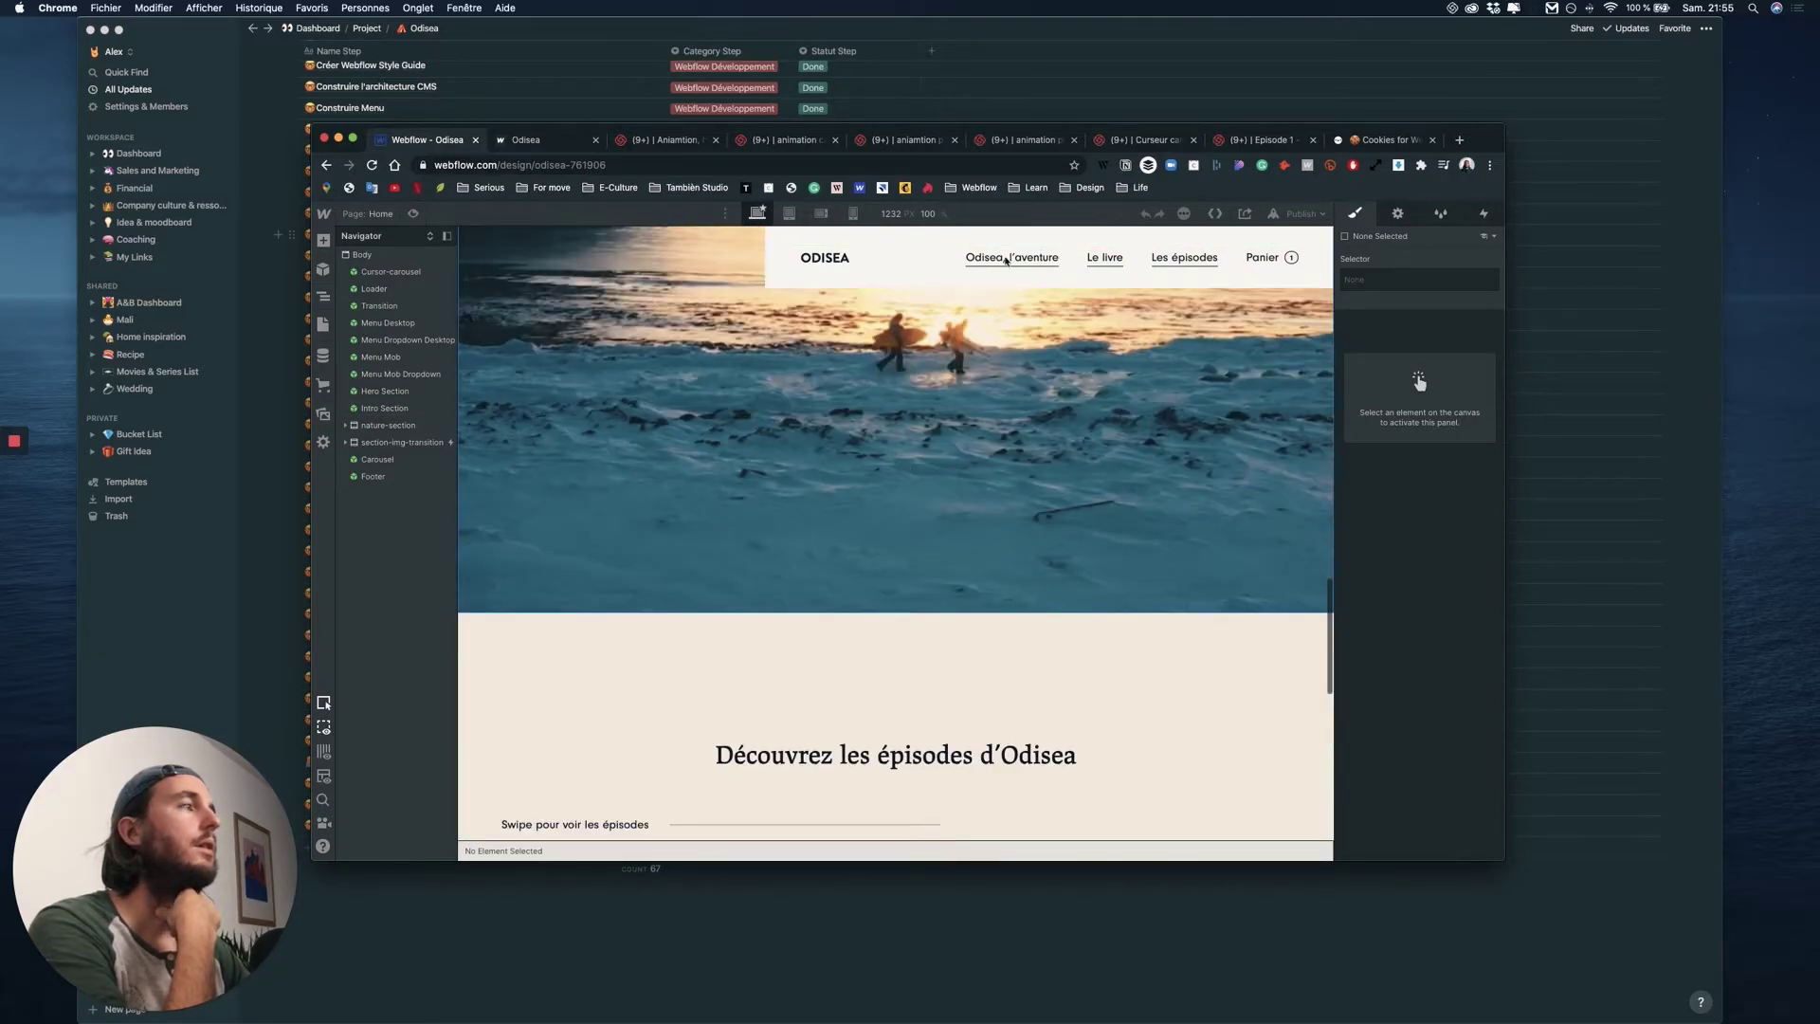
click(1017, 265)
double_click(1017, 265)
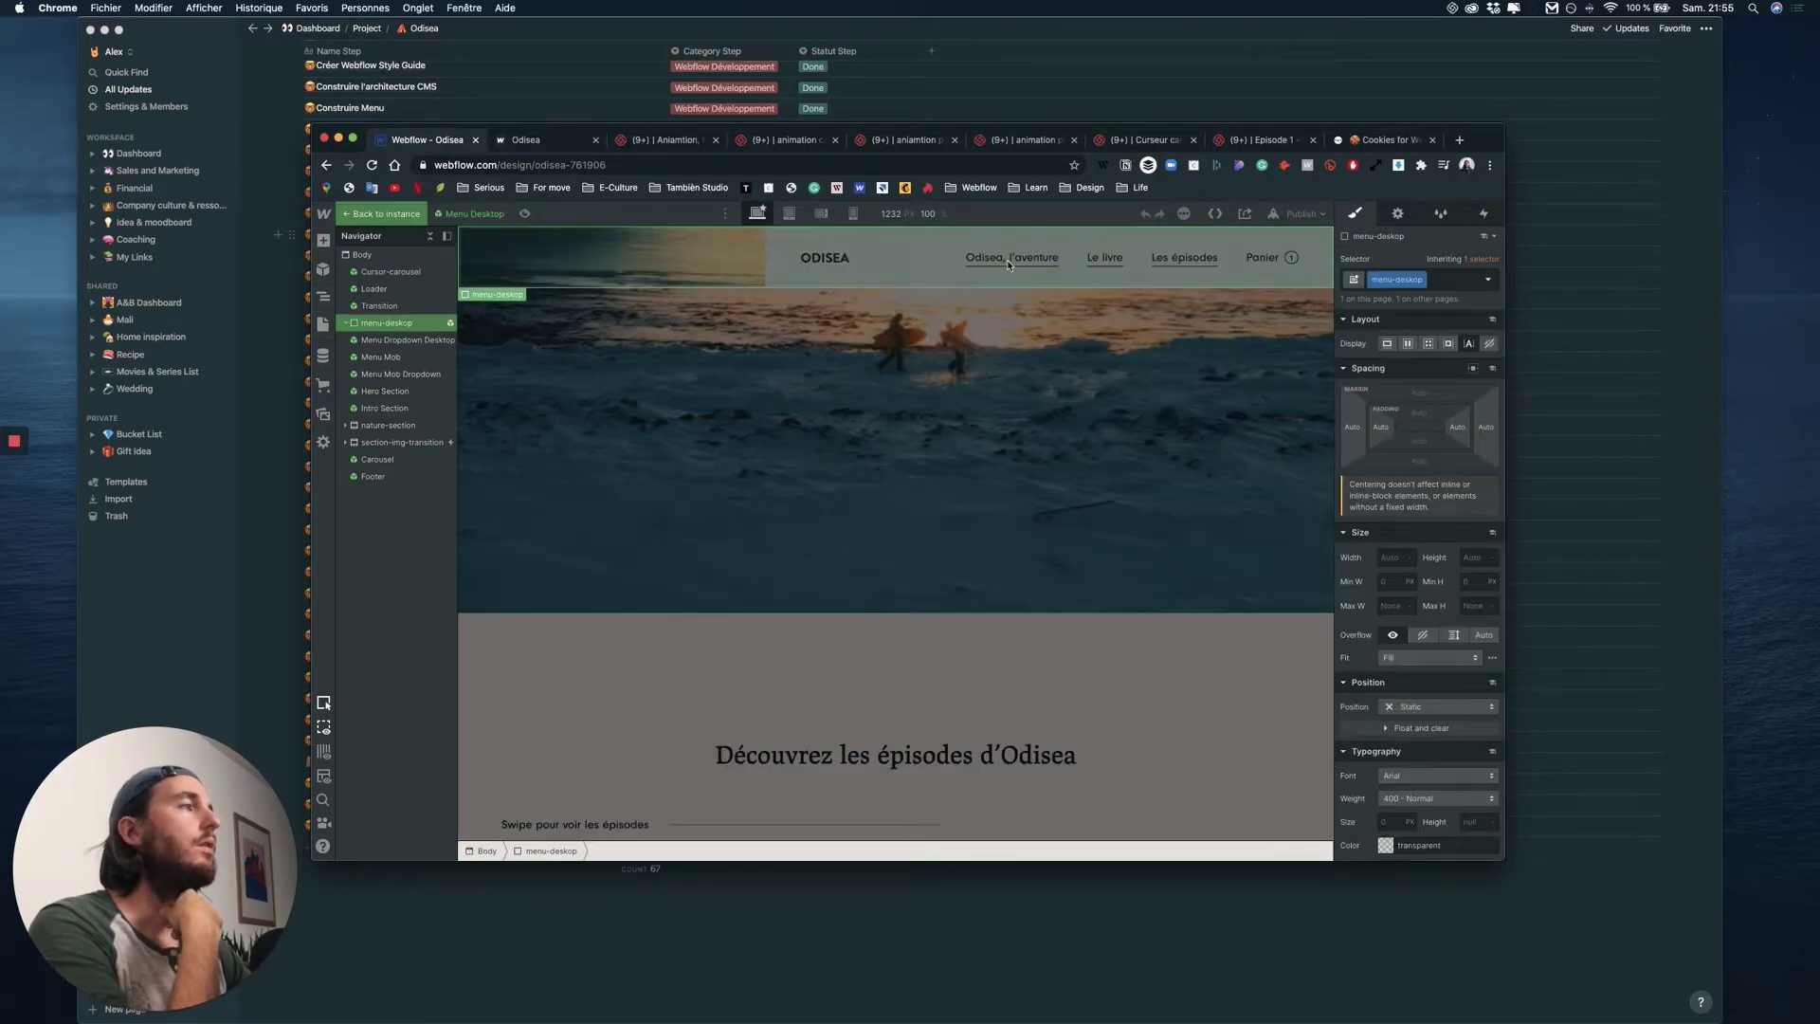
click(410, 391)
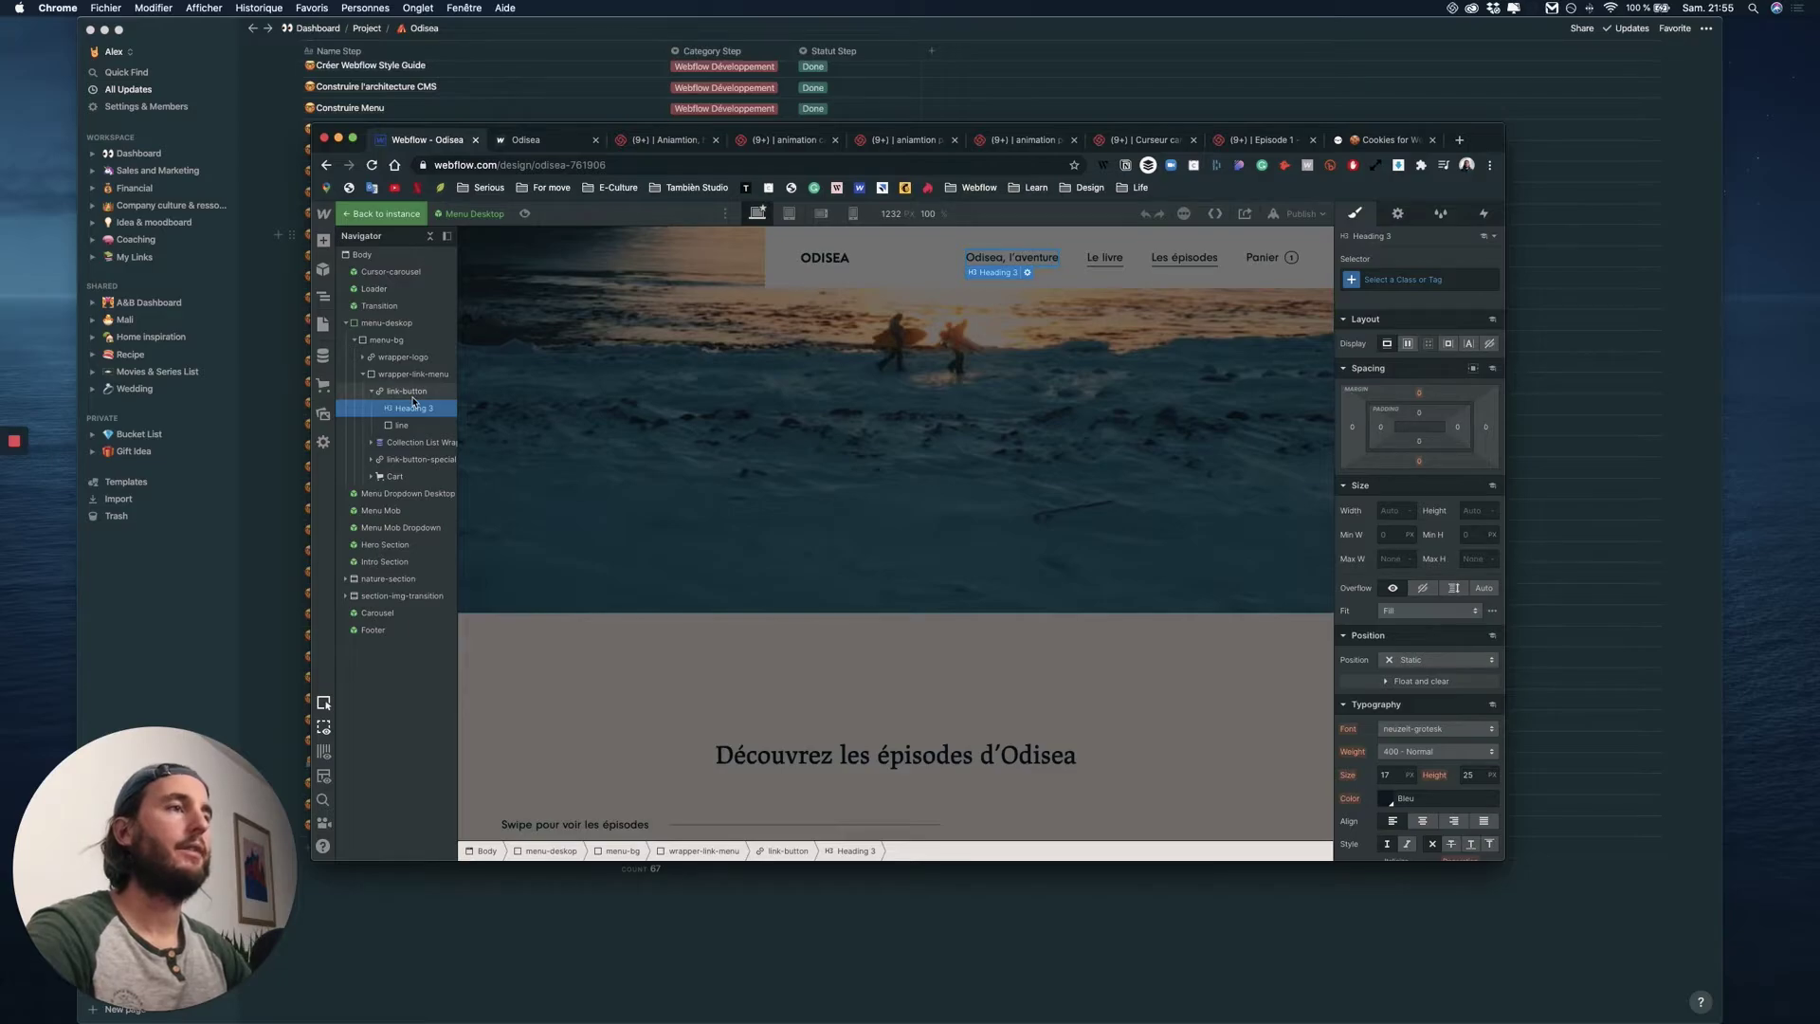
- Return to the 404 page, paste the link-button, and place it inside Utility Page Content below the description
click(324, 324)
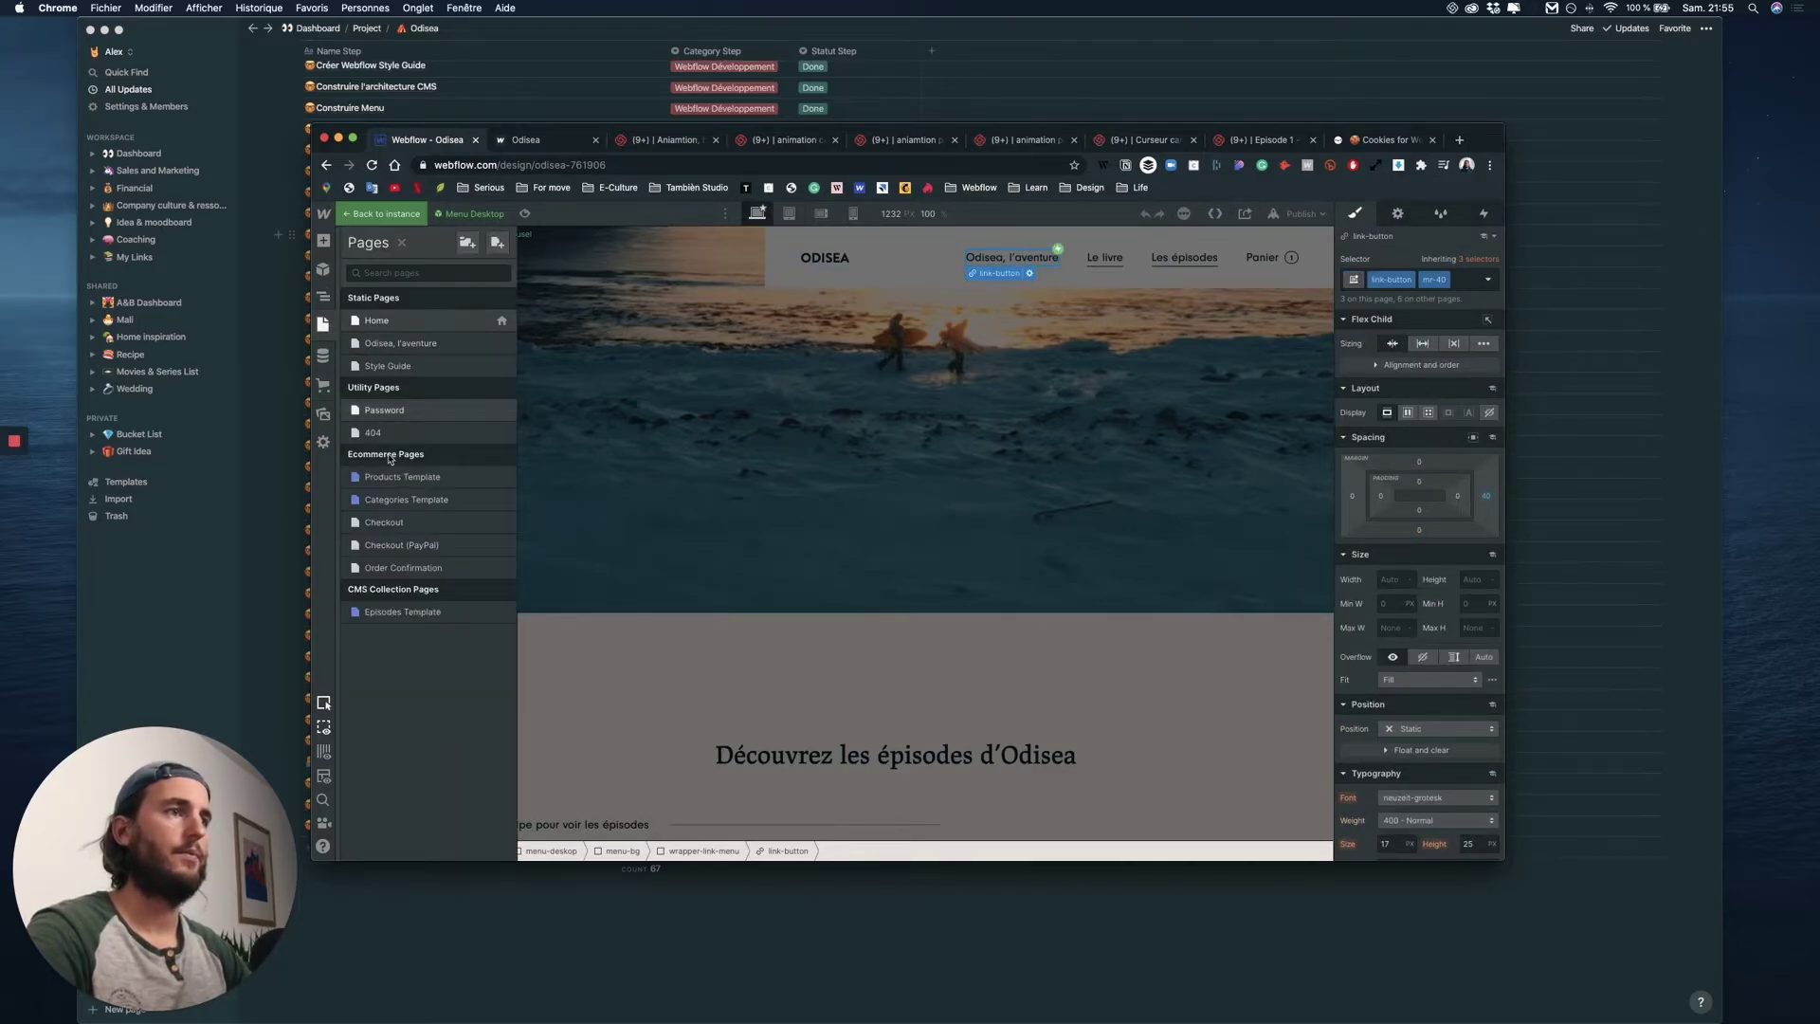
click(514, 437)
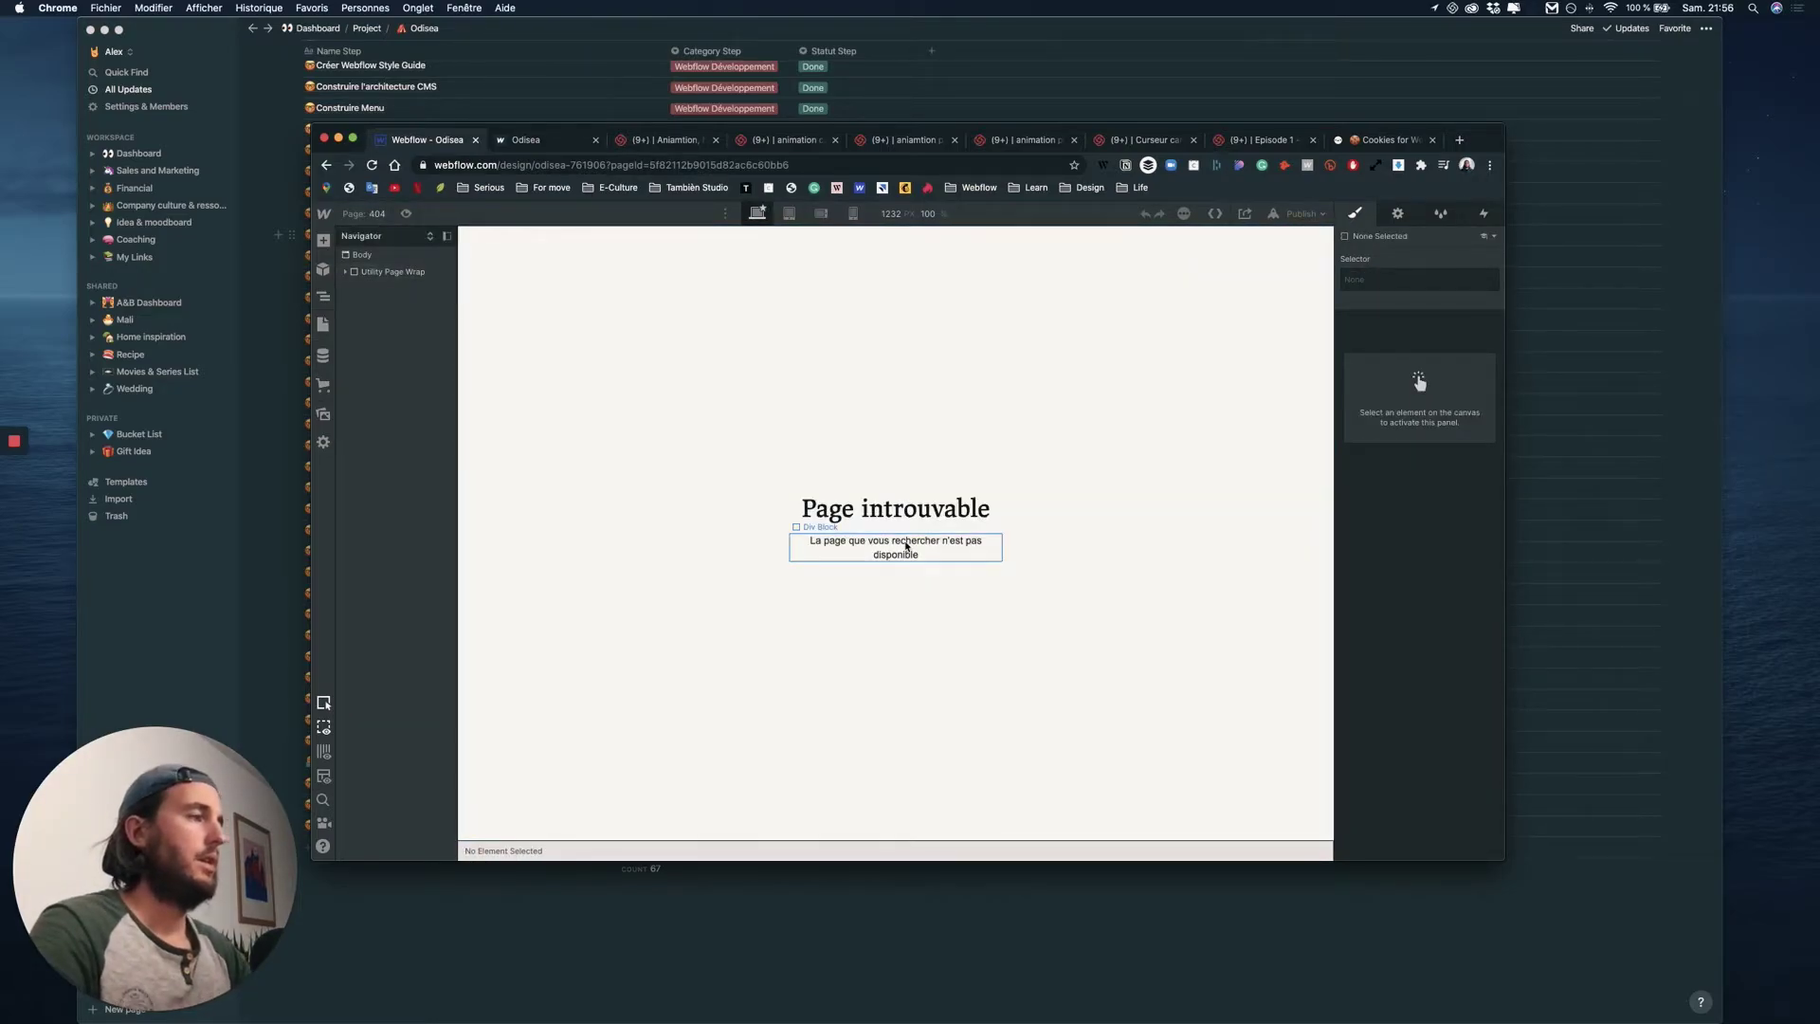
click(895, 547)
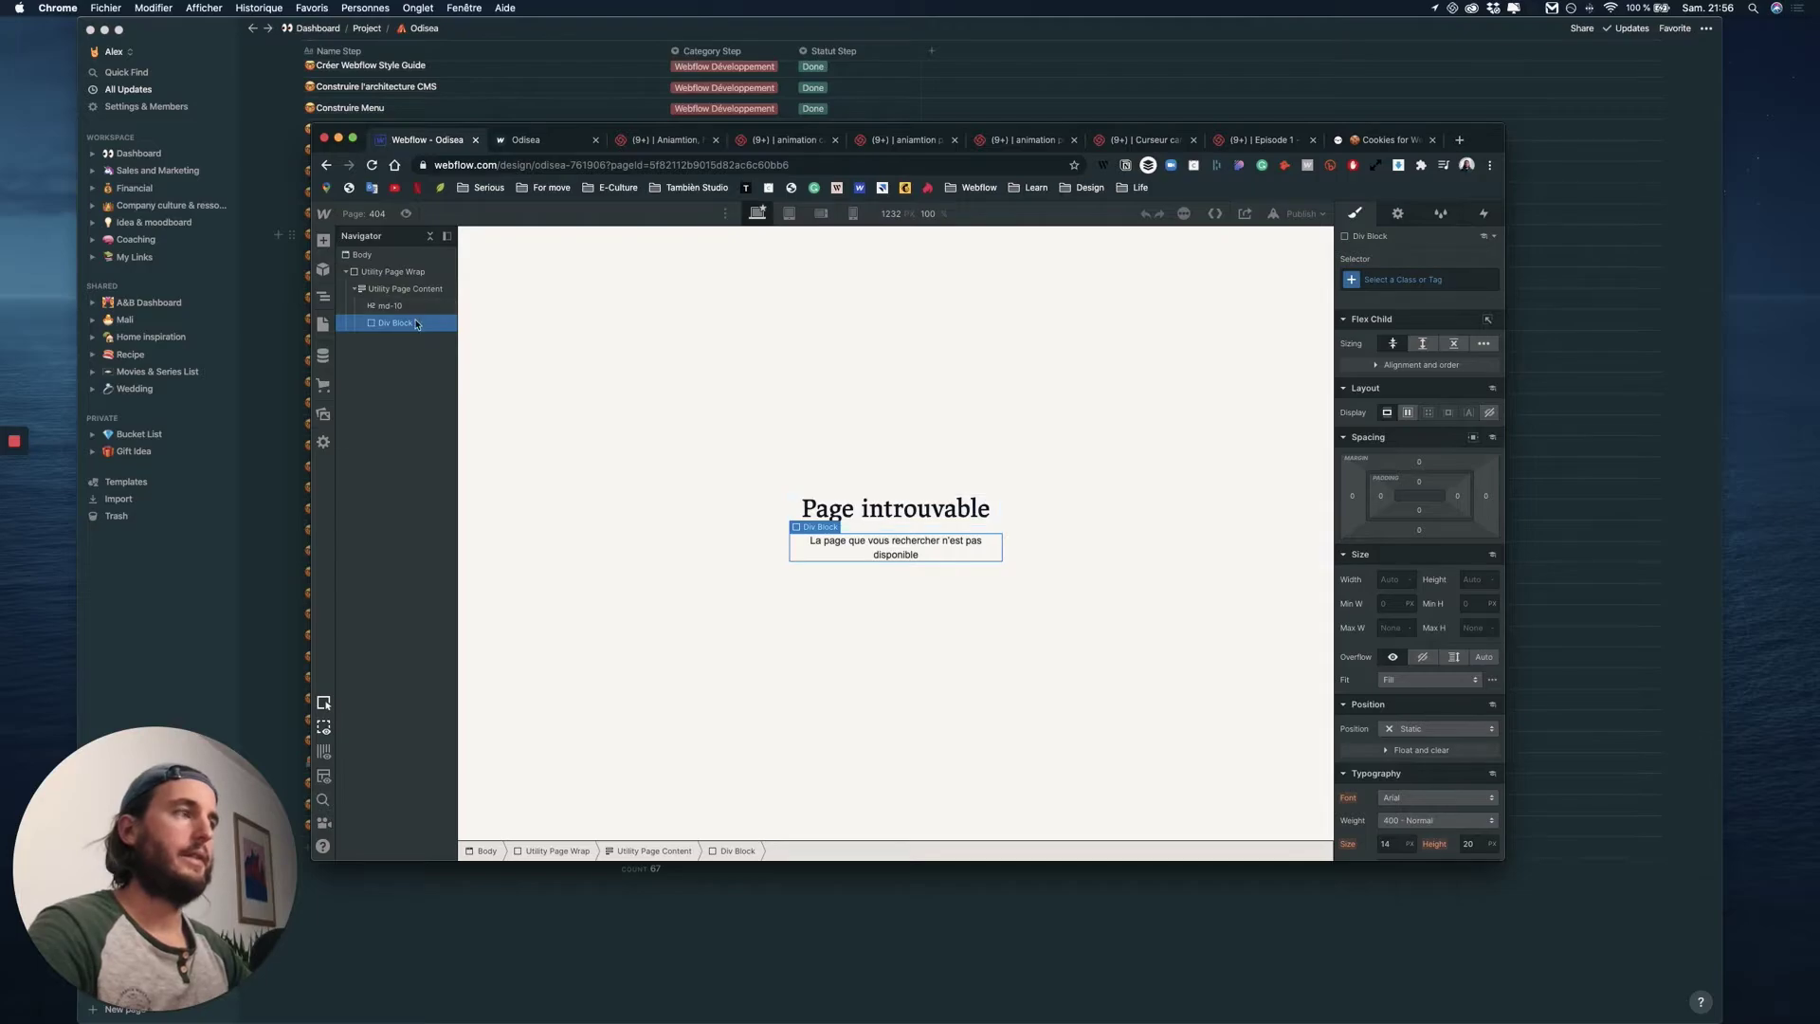
click(400, 288)
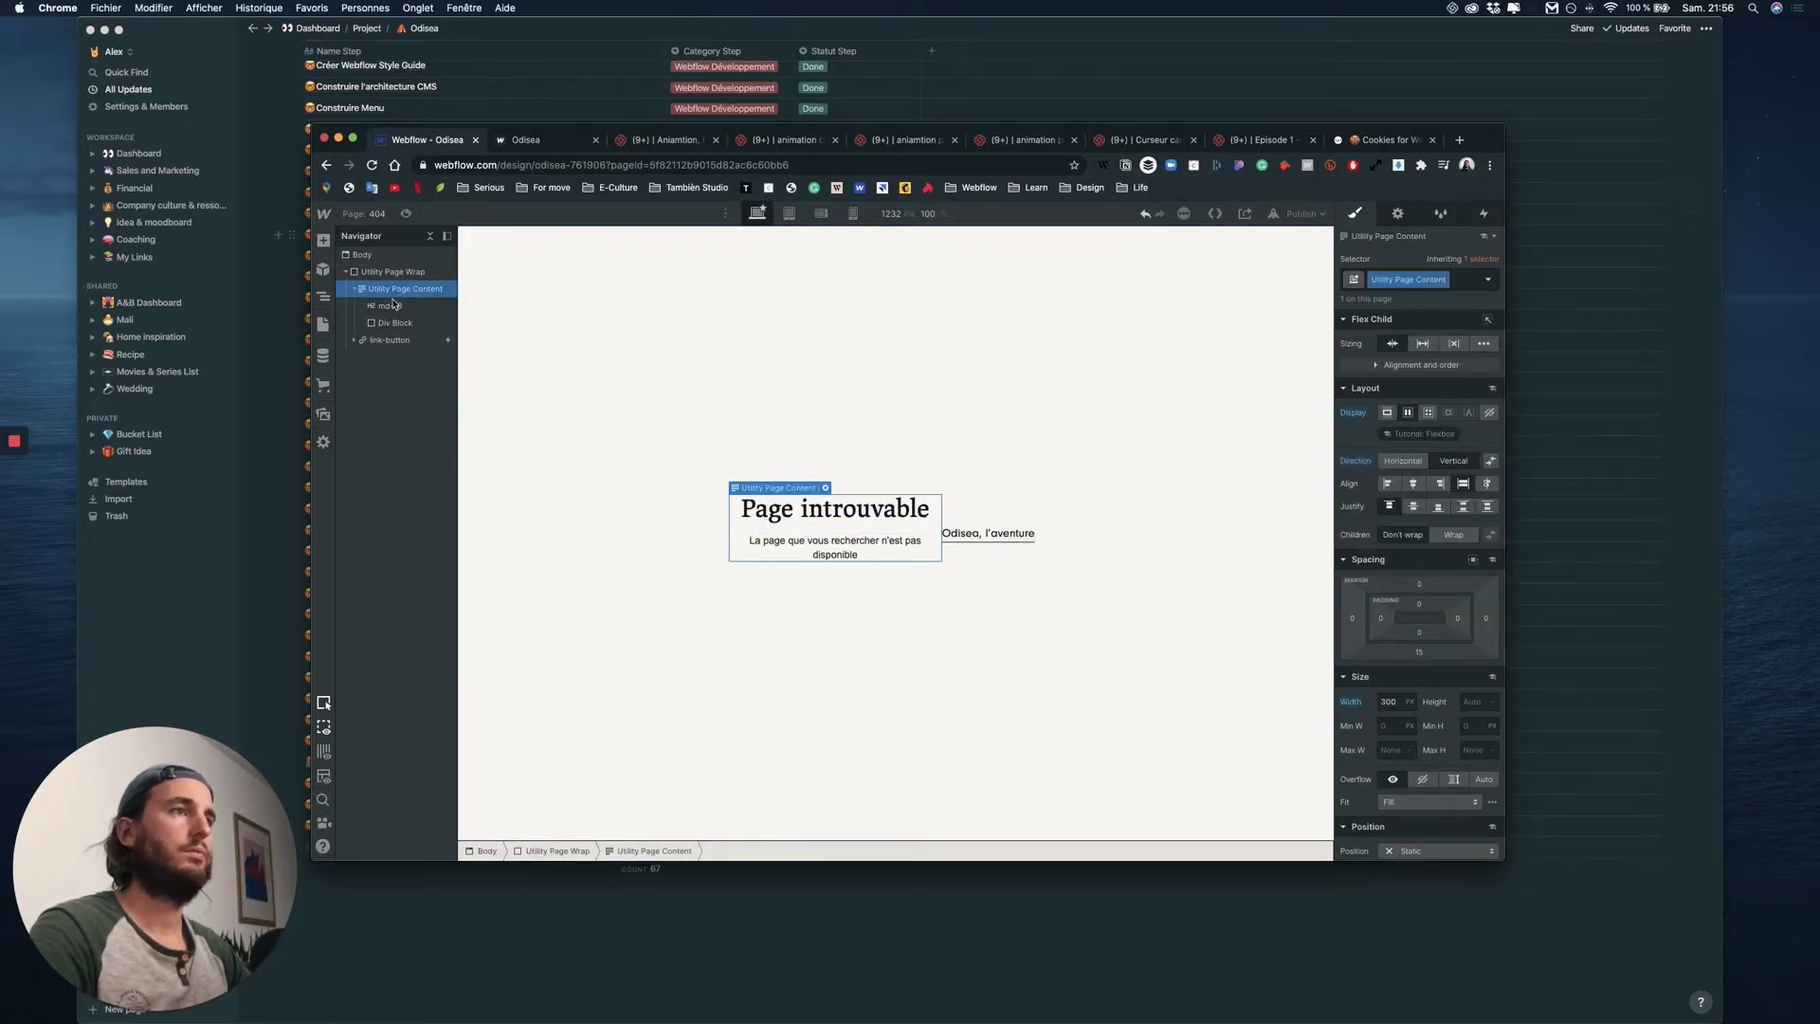
drag(390, 339, 392, 322)
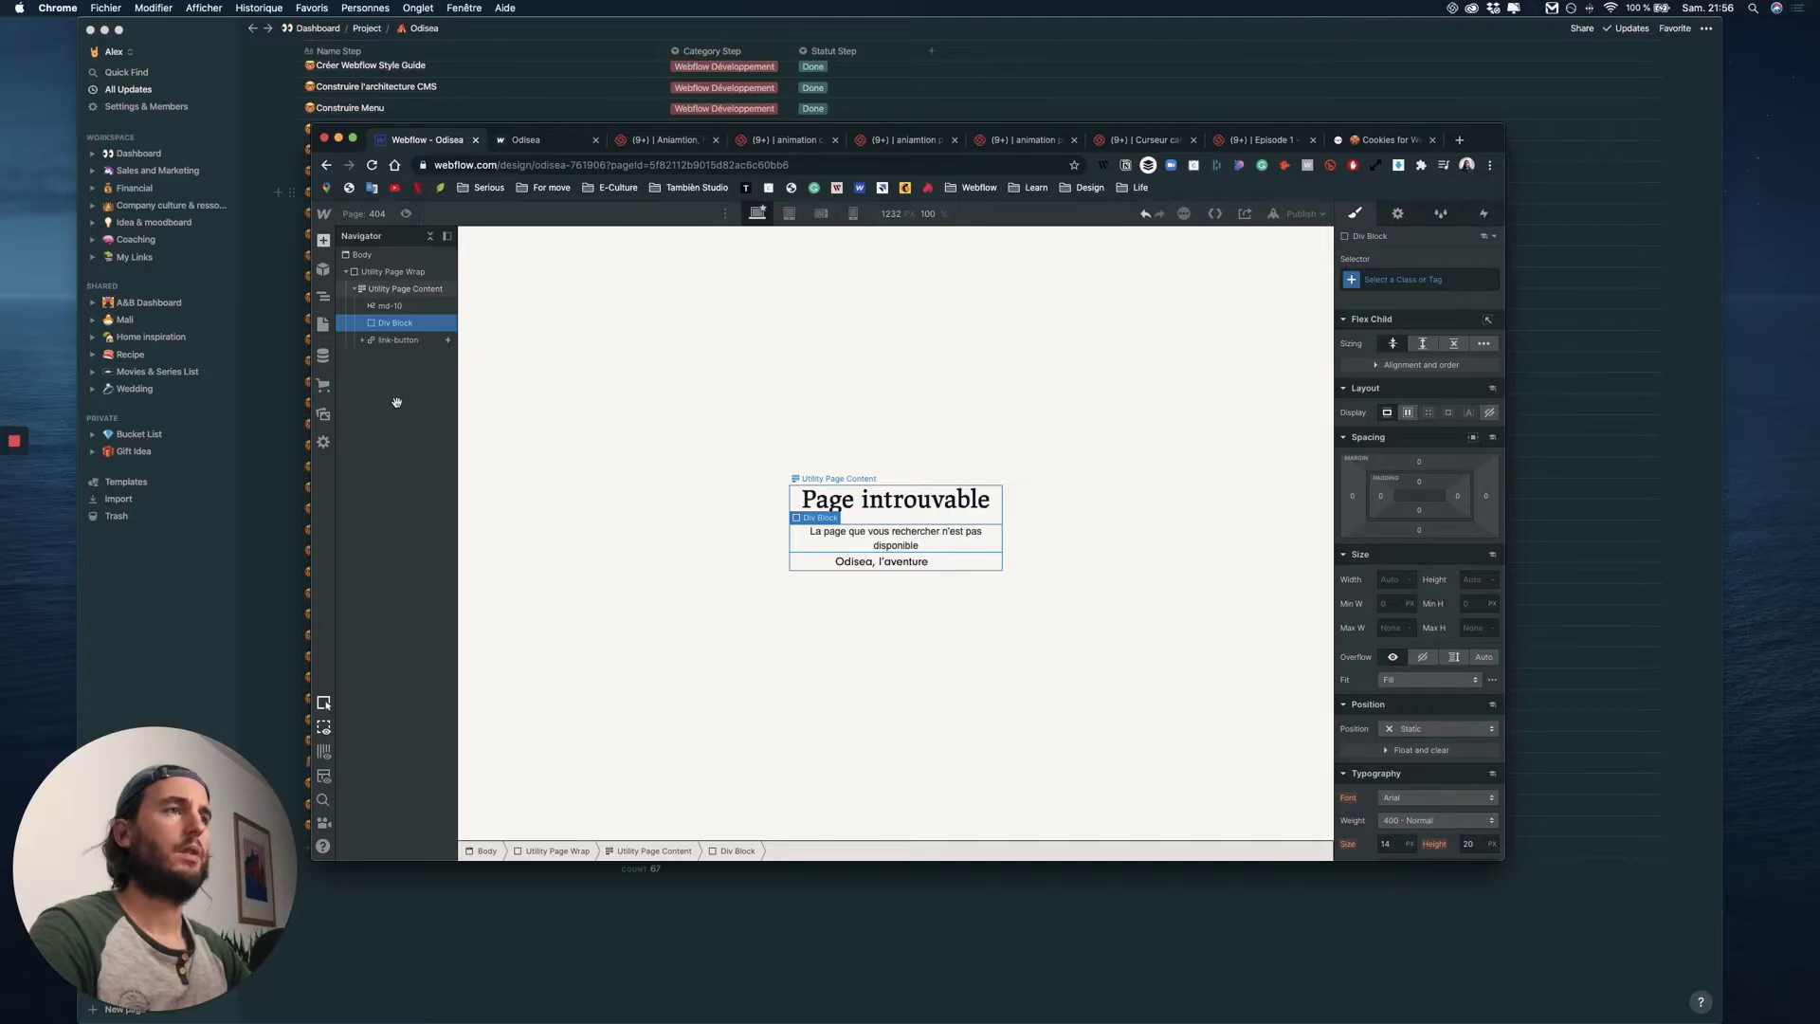
- Add a div block inside Utility Page Content and nest the heading, description and link-button in it, in that order
key(a)
drag(370, 538, 393, 313)
key(super+z)
key(super+z)
key(super+z)
key(super+z)
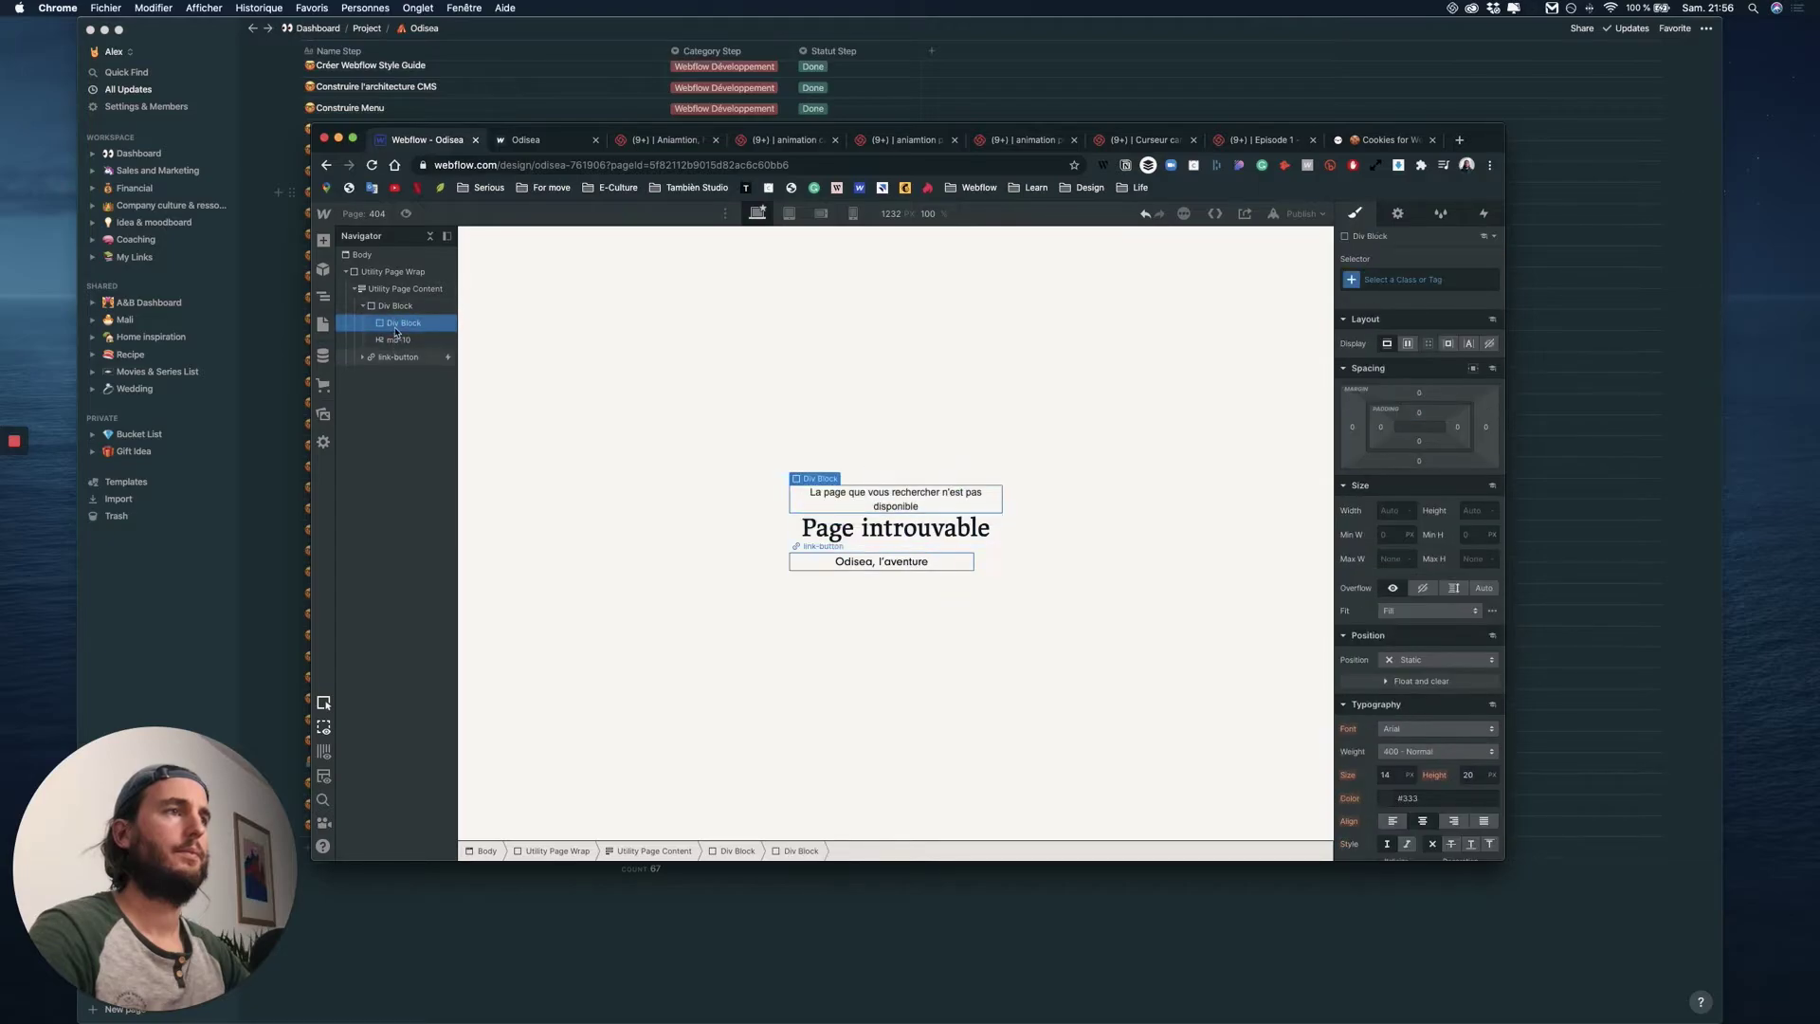
key(super+z)
key(super+z)
key(super+z)
key(super+z)
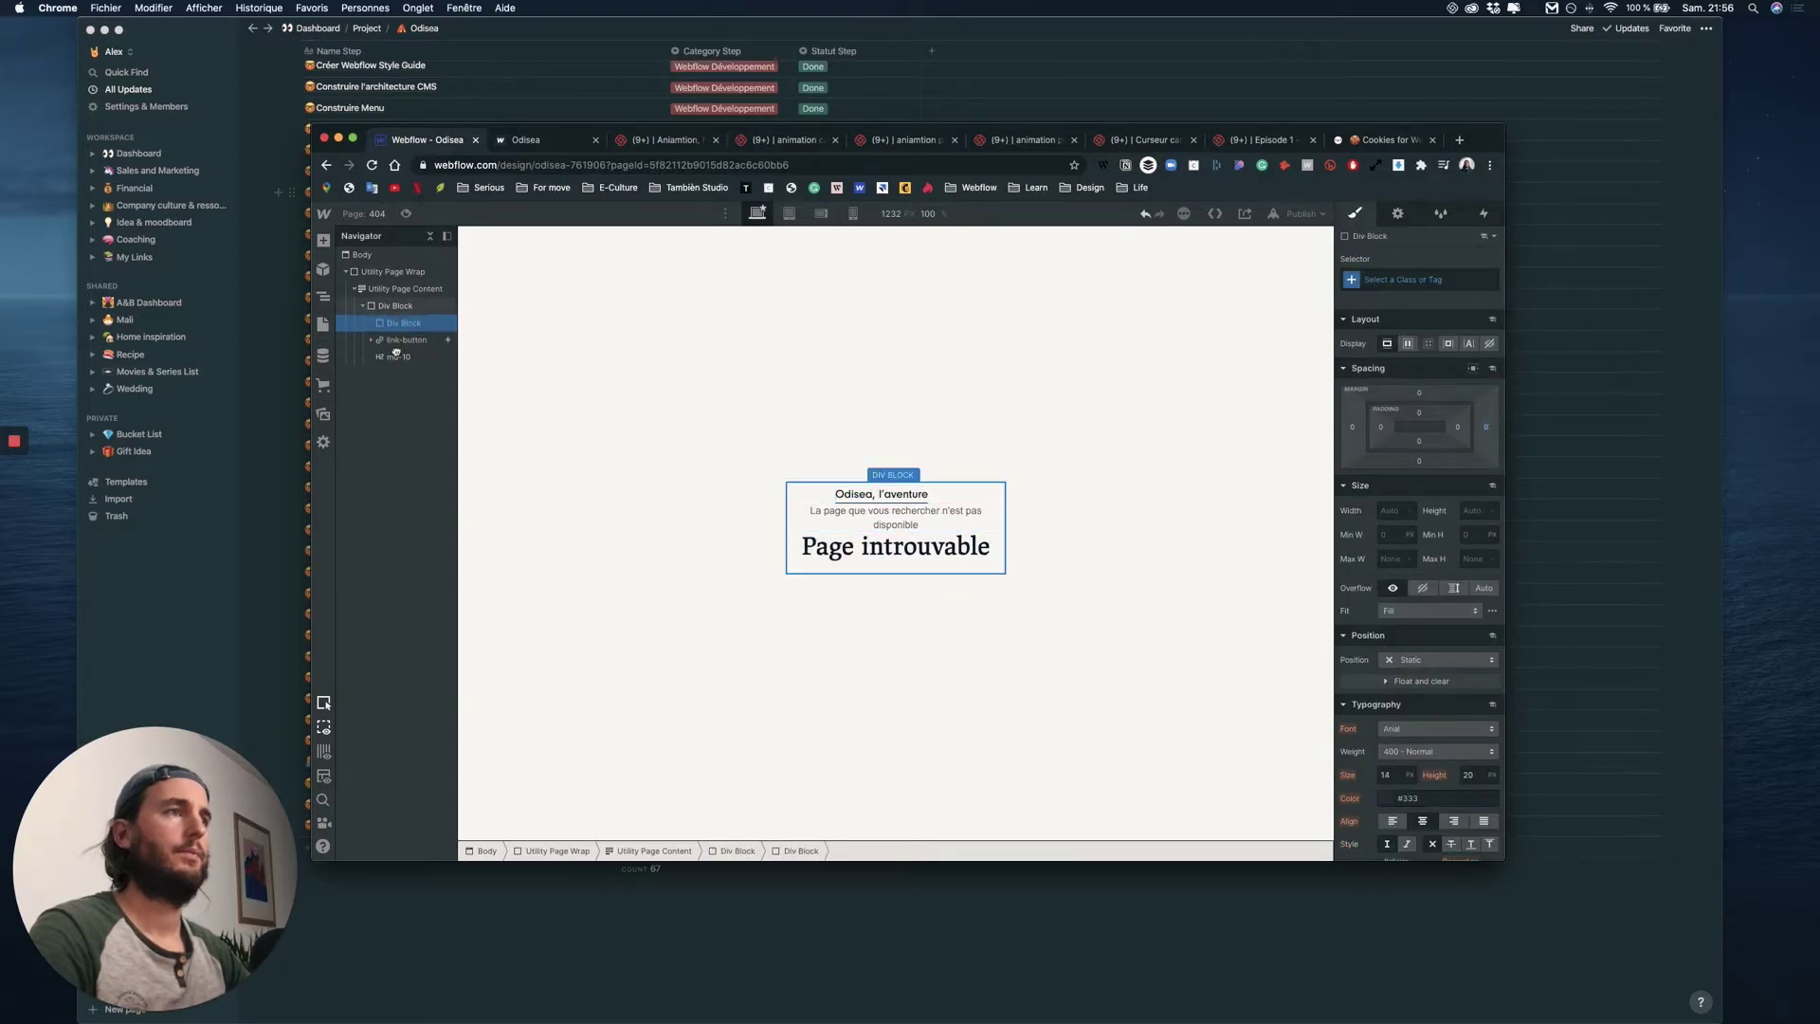
- Lay out the new div block as a vertical flexbox with centered alignment and start justification
click(398, 305)
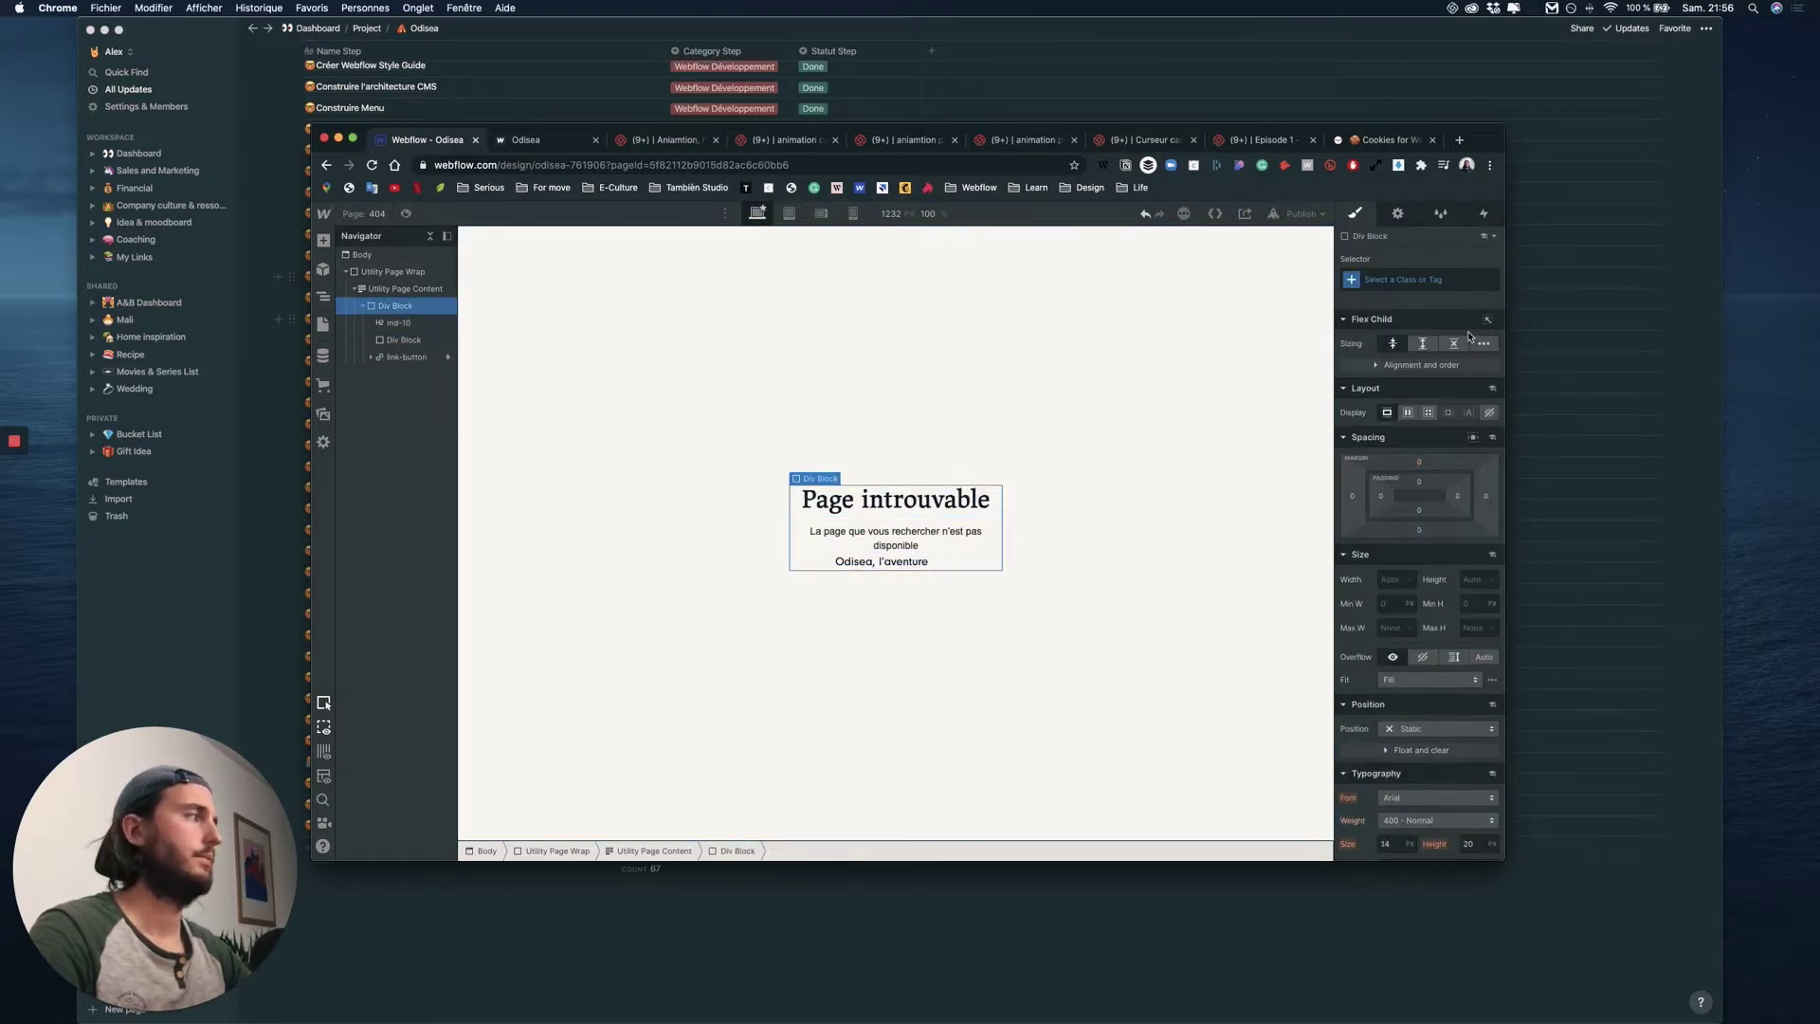
click(1428, 412)
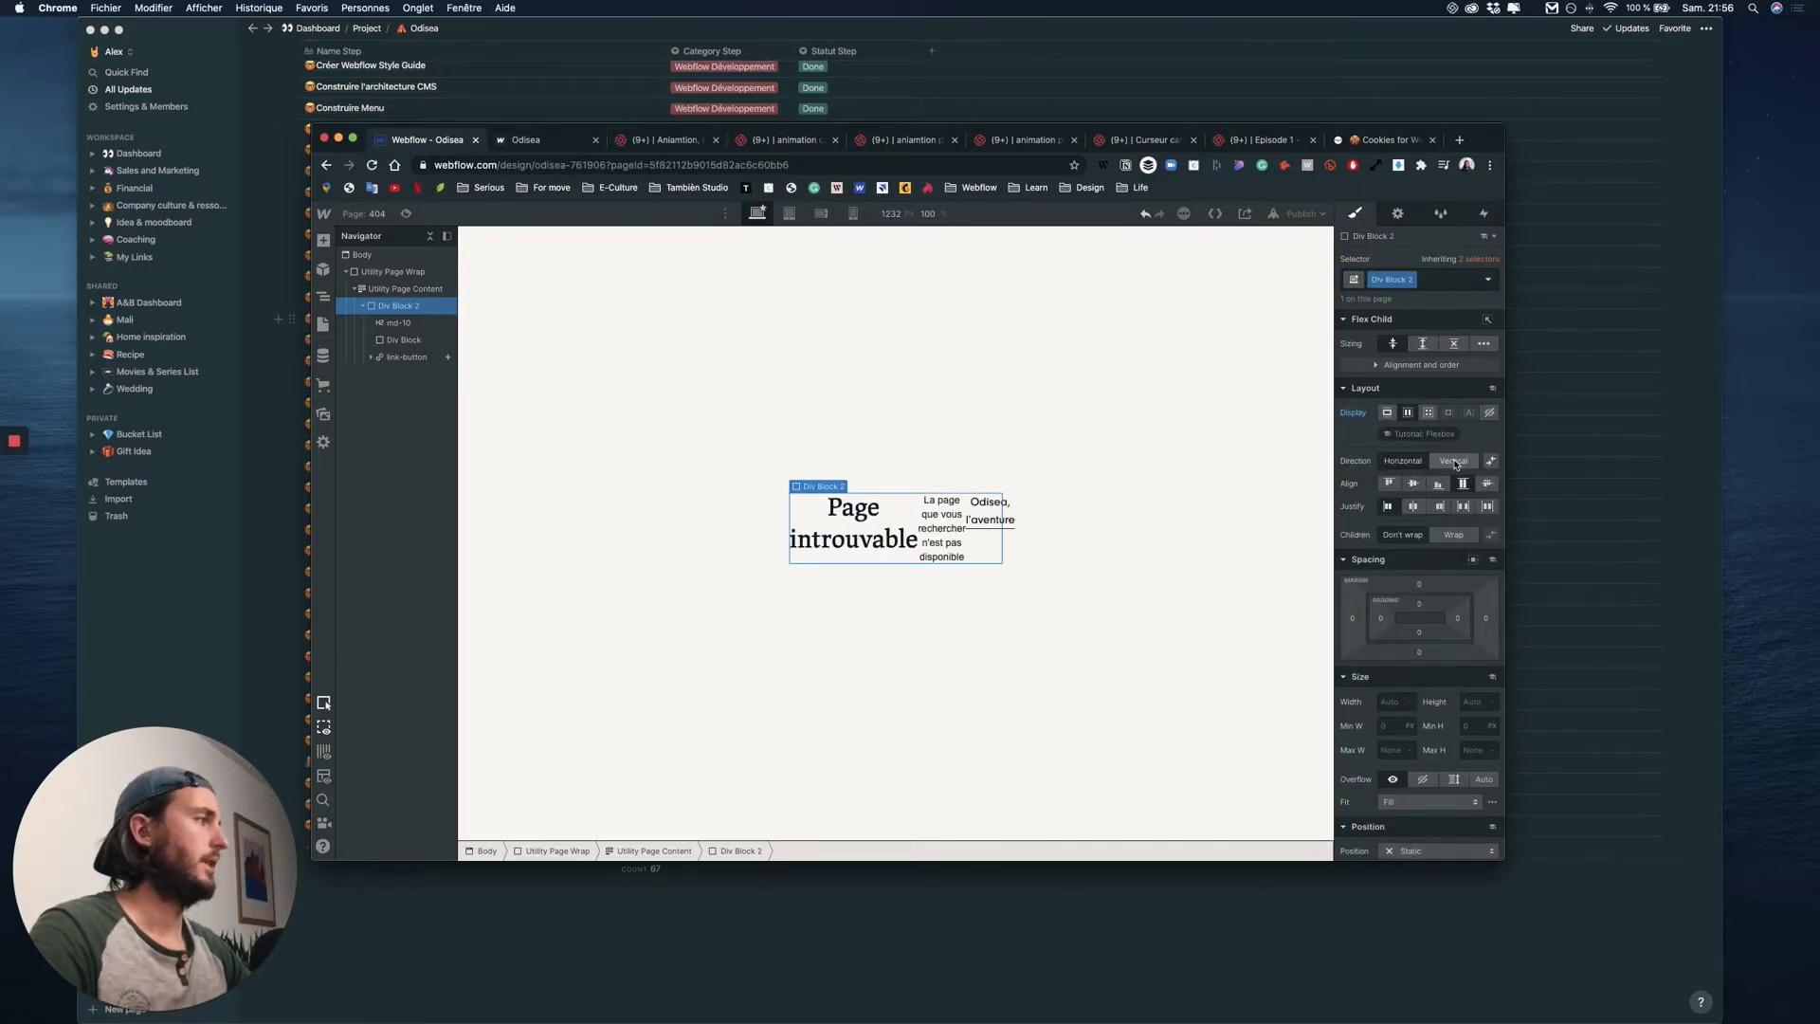
click(1455, 463)
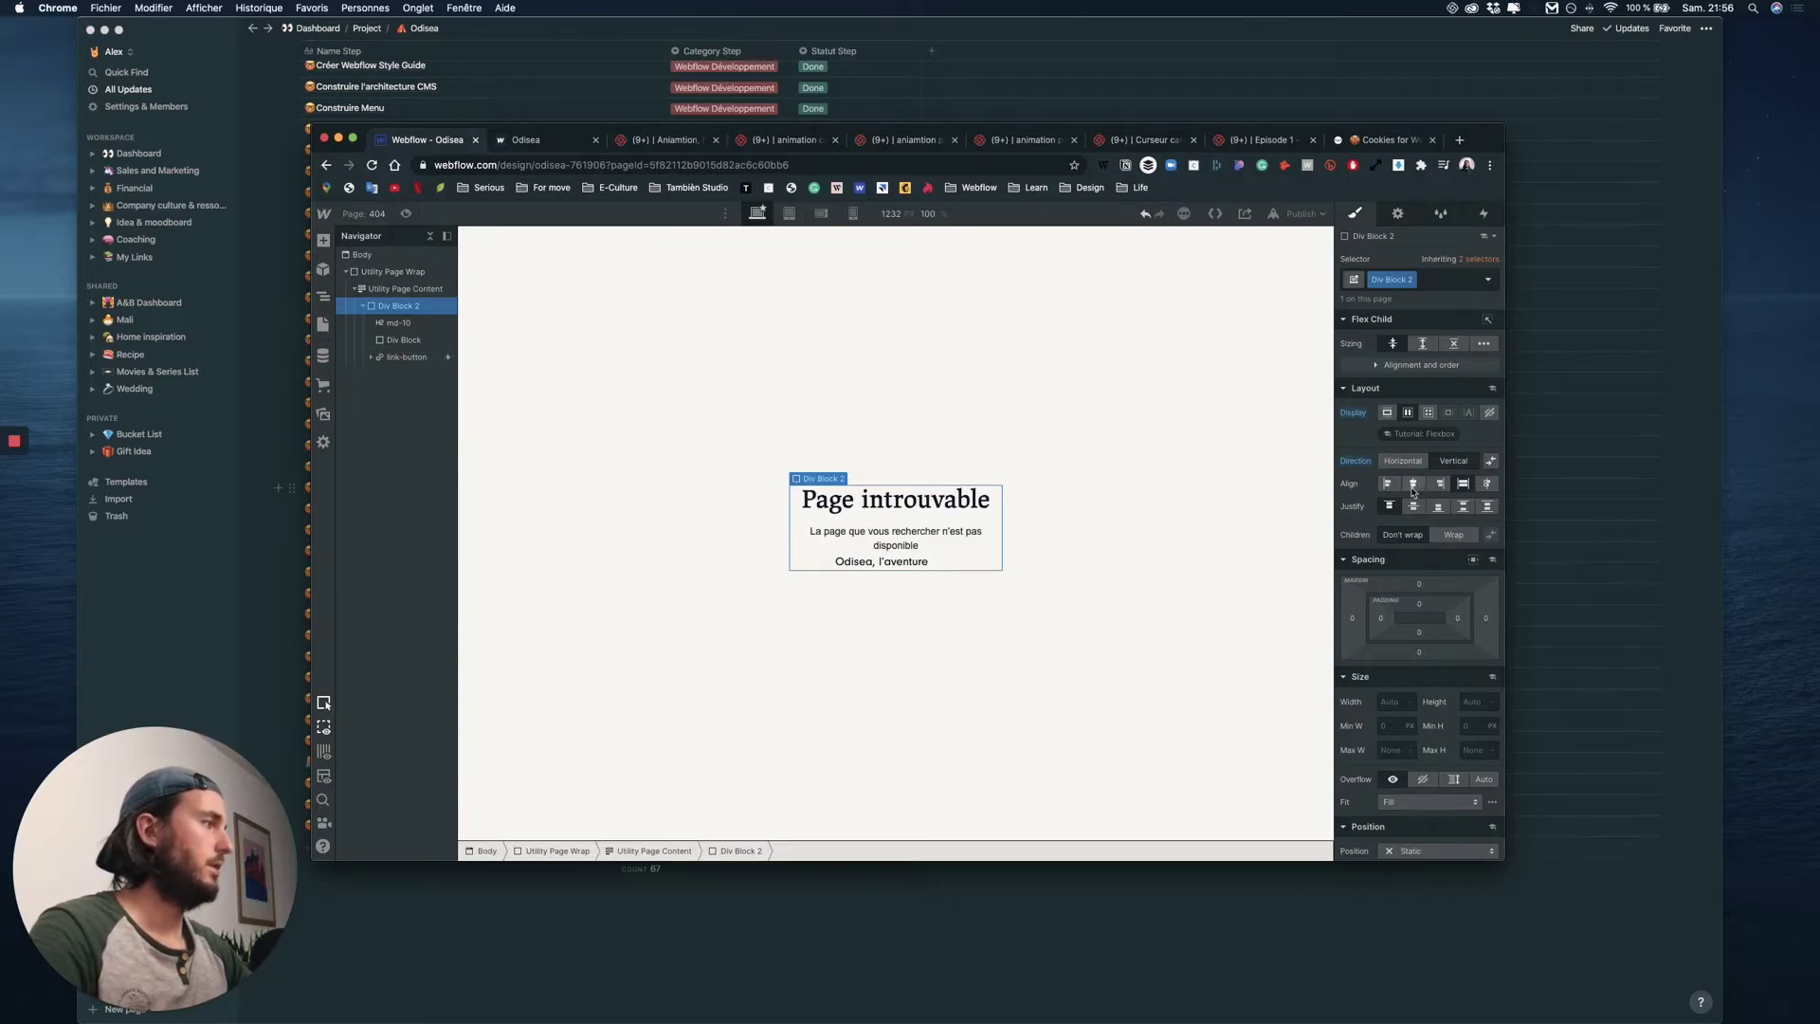
click(1389, 507)
click(1414, 485)
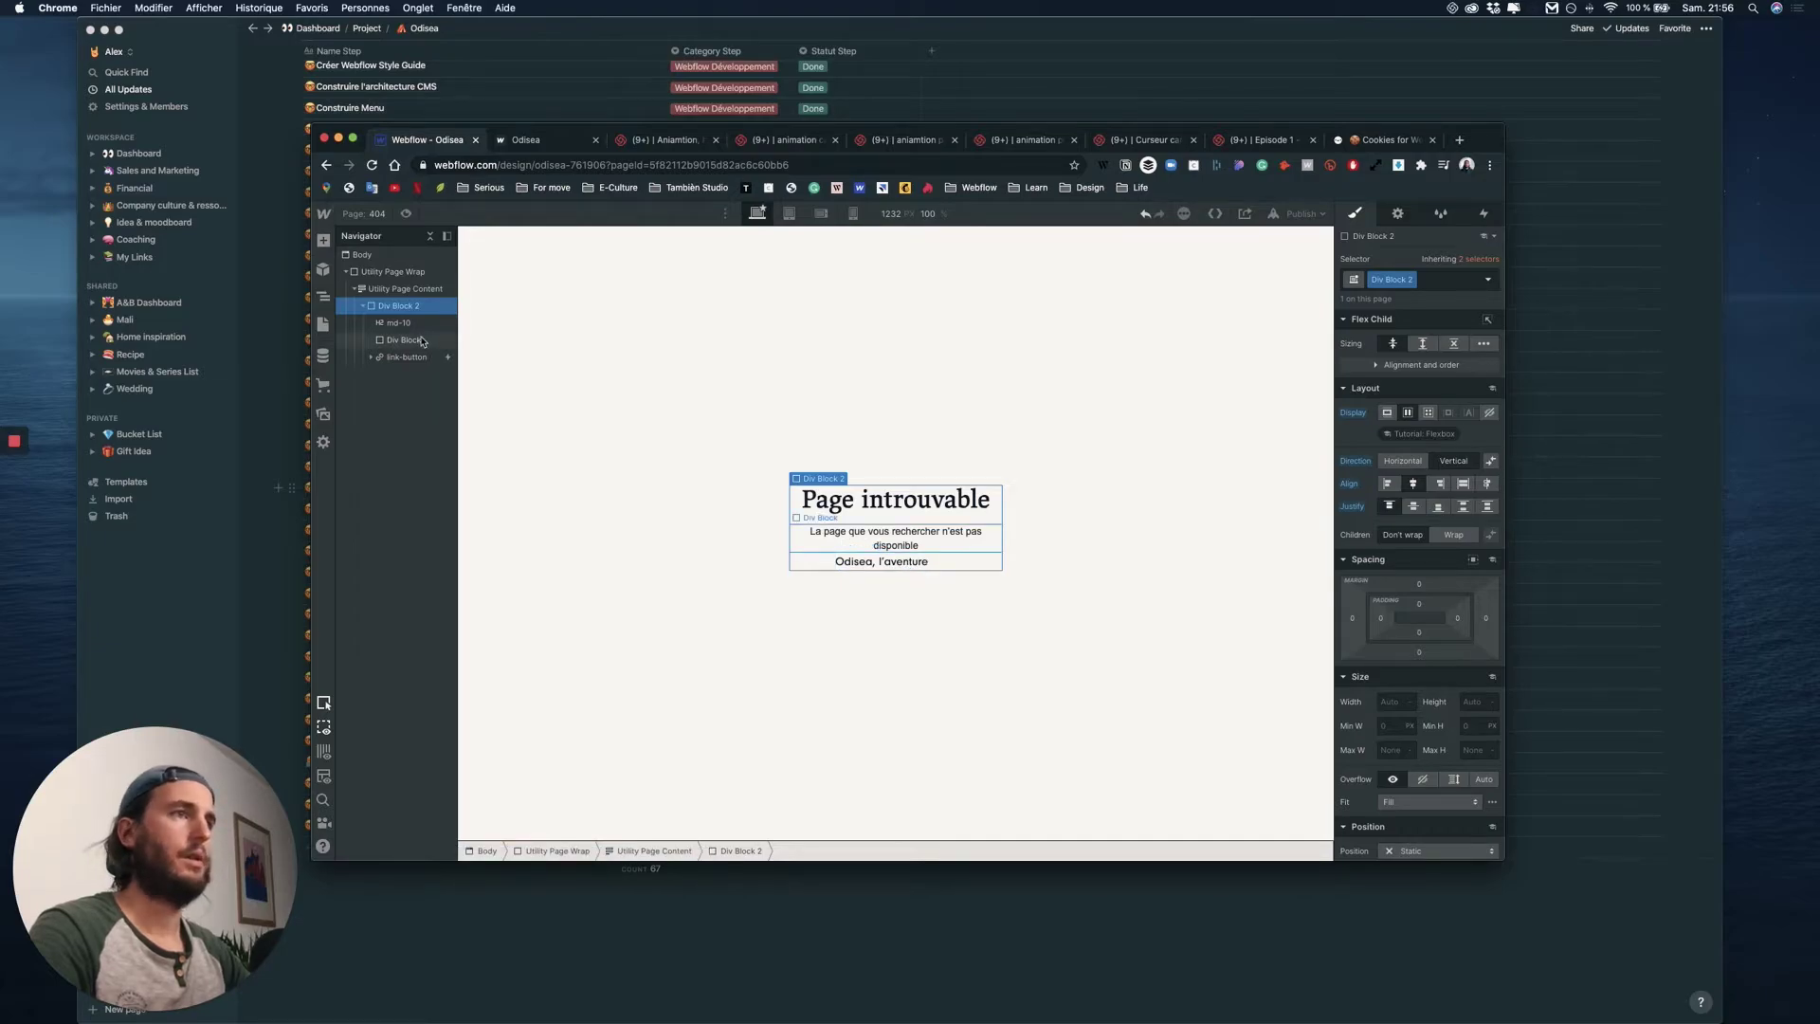
- Replace the link-button's mr-40 combo class with mt-30 and set its top margin to 30 px
click(907, 565)
click(1465, 282)
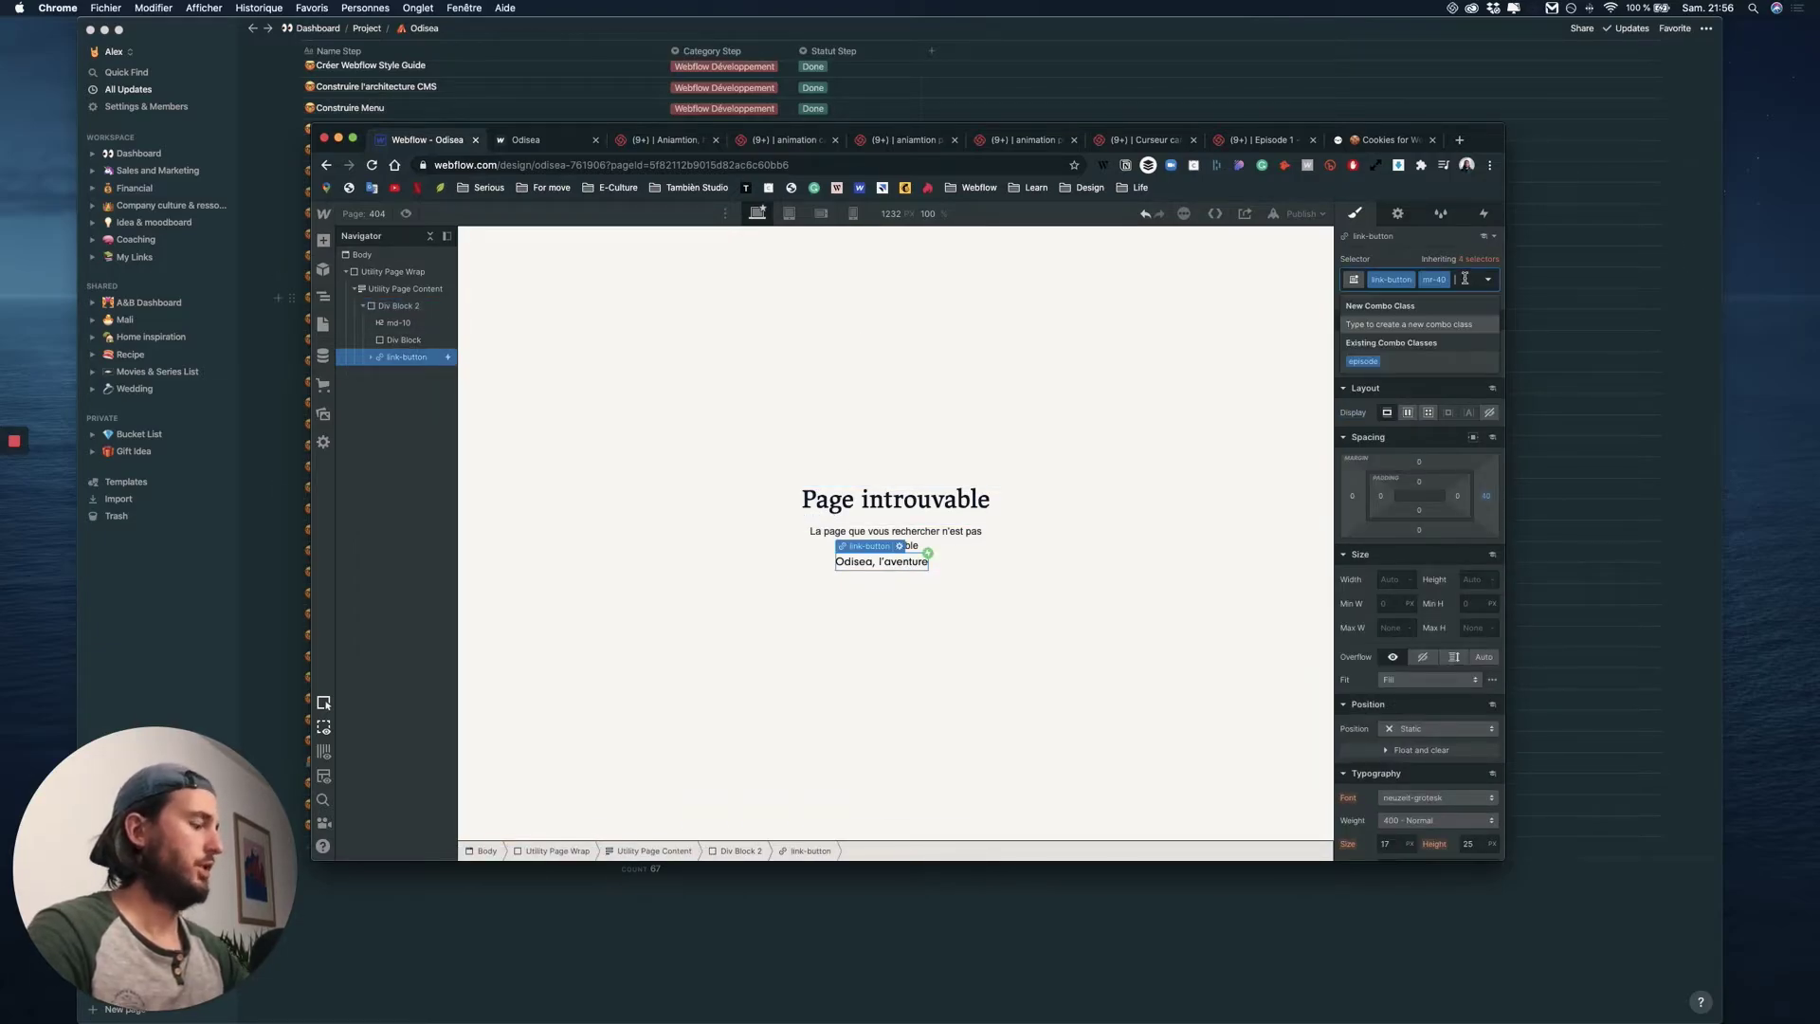
key(BackSpace)
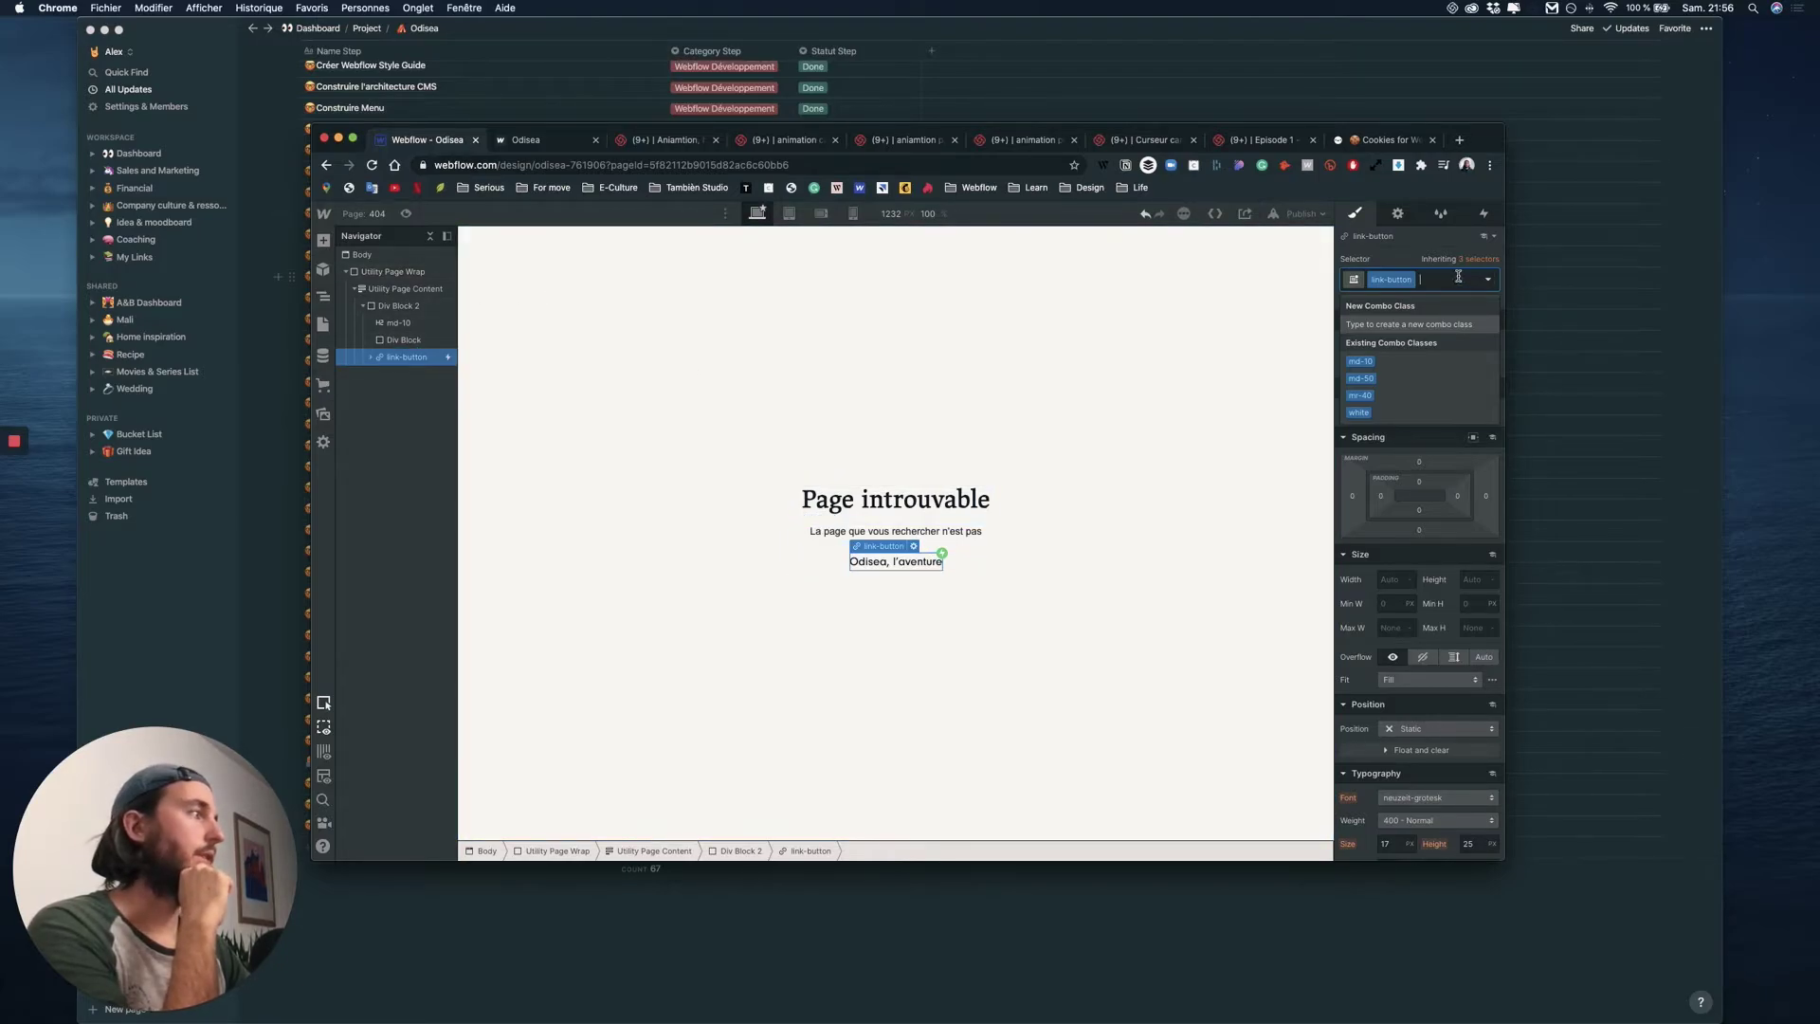
text(mt)
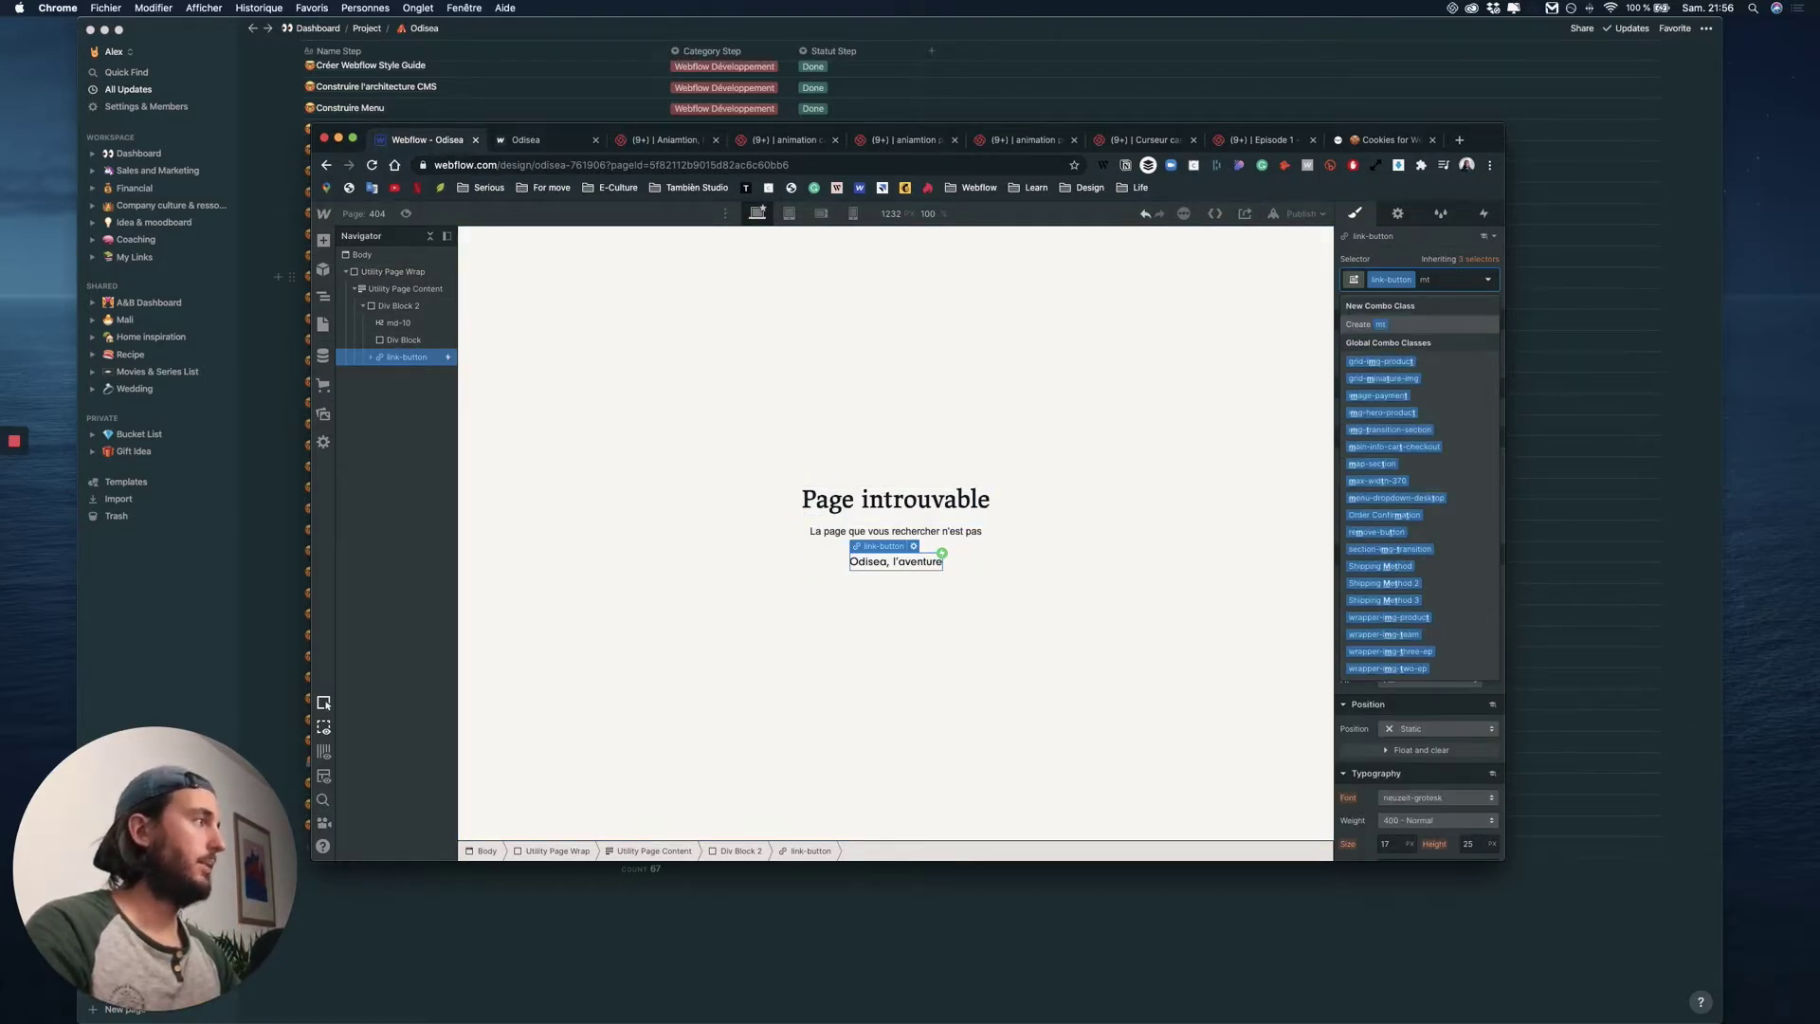
text(-30)
key(Return)
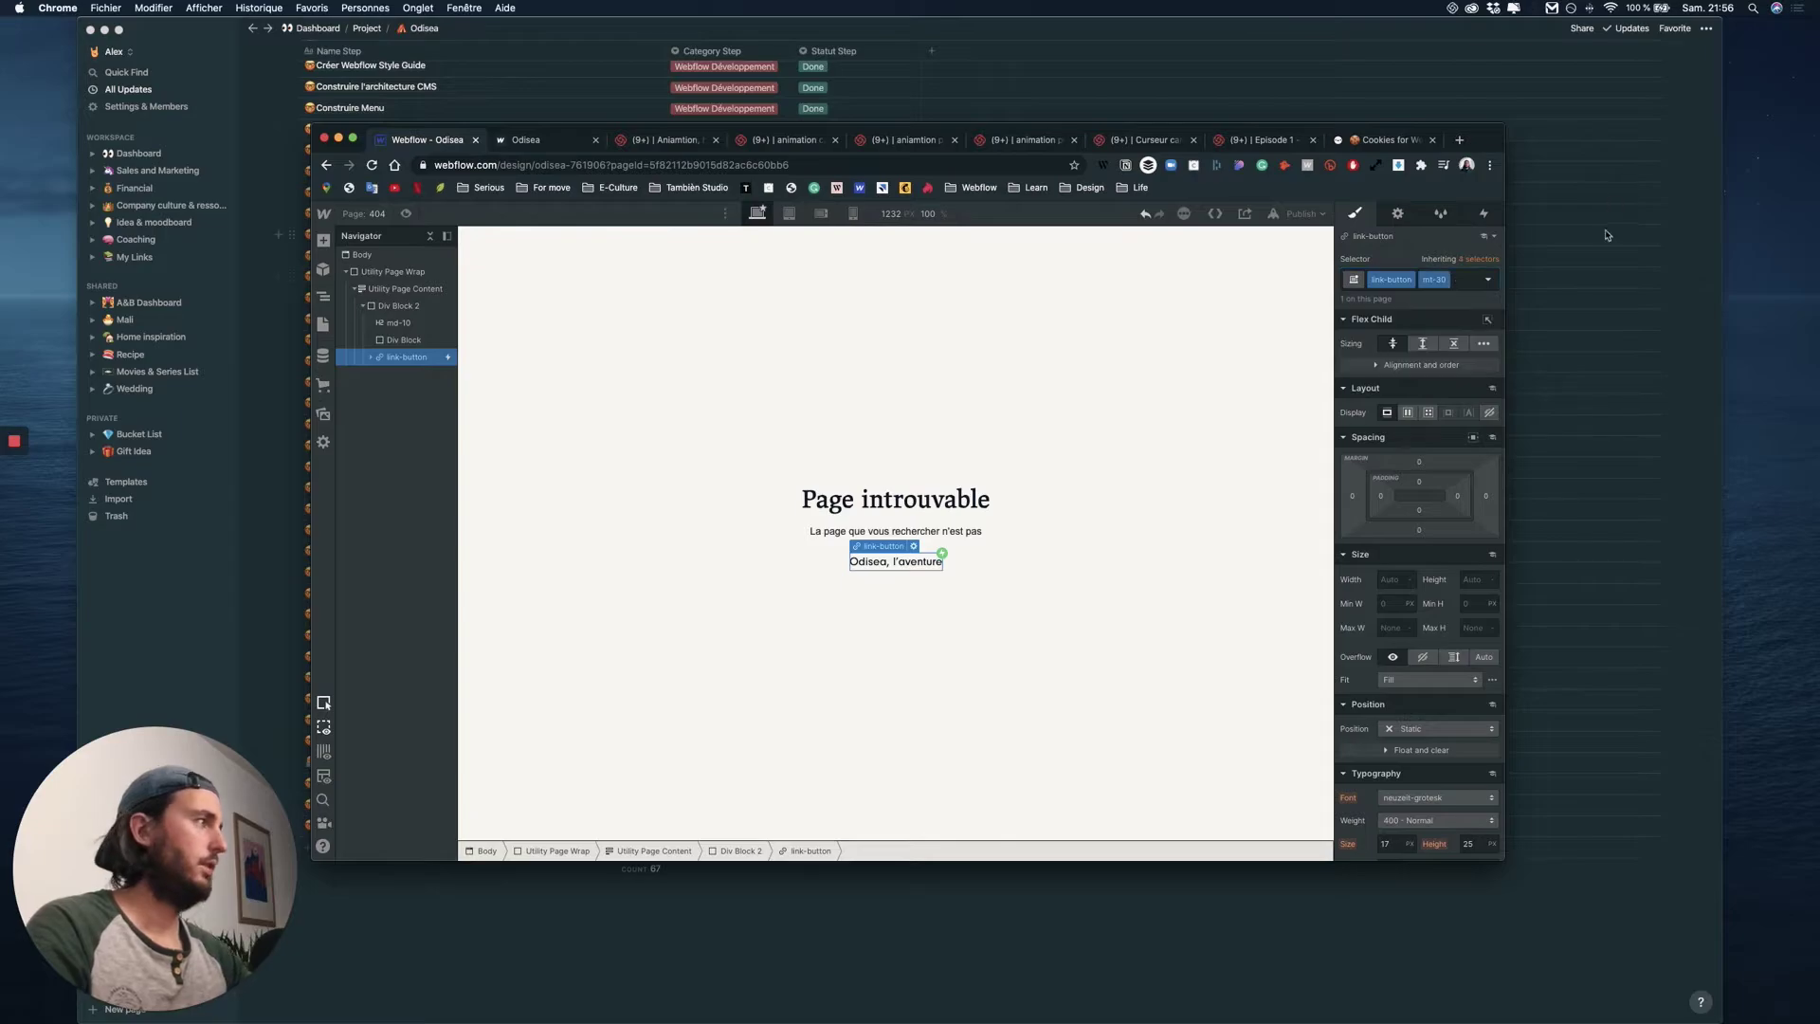
click(1419, 462)
text(30)
key(Return)
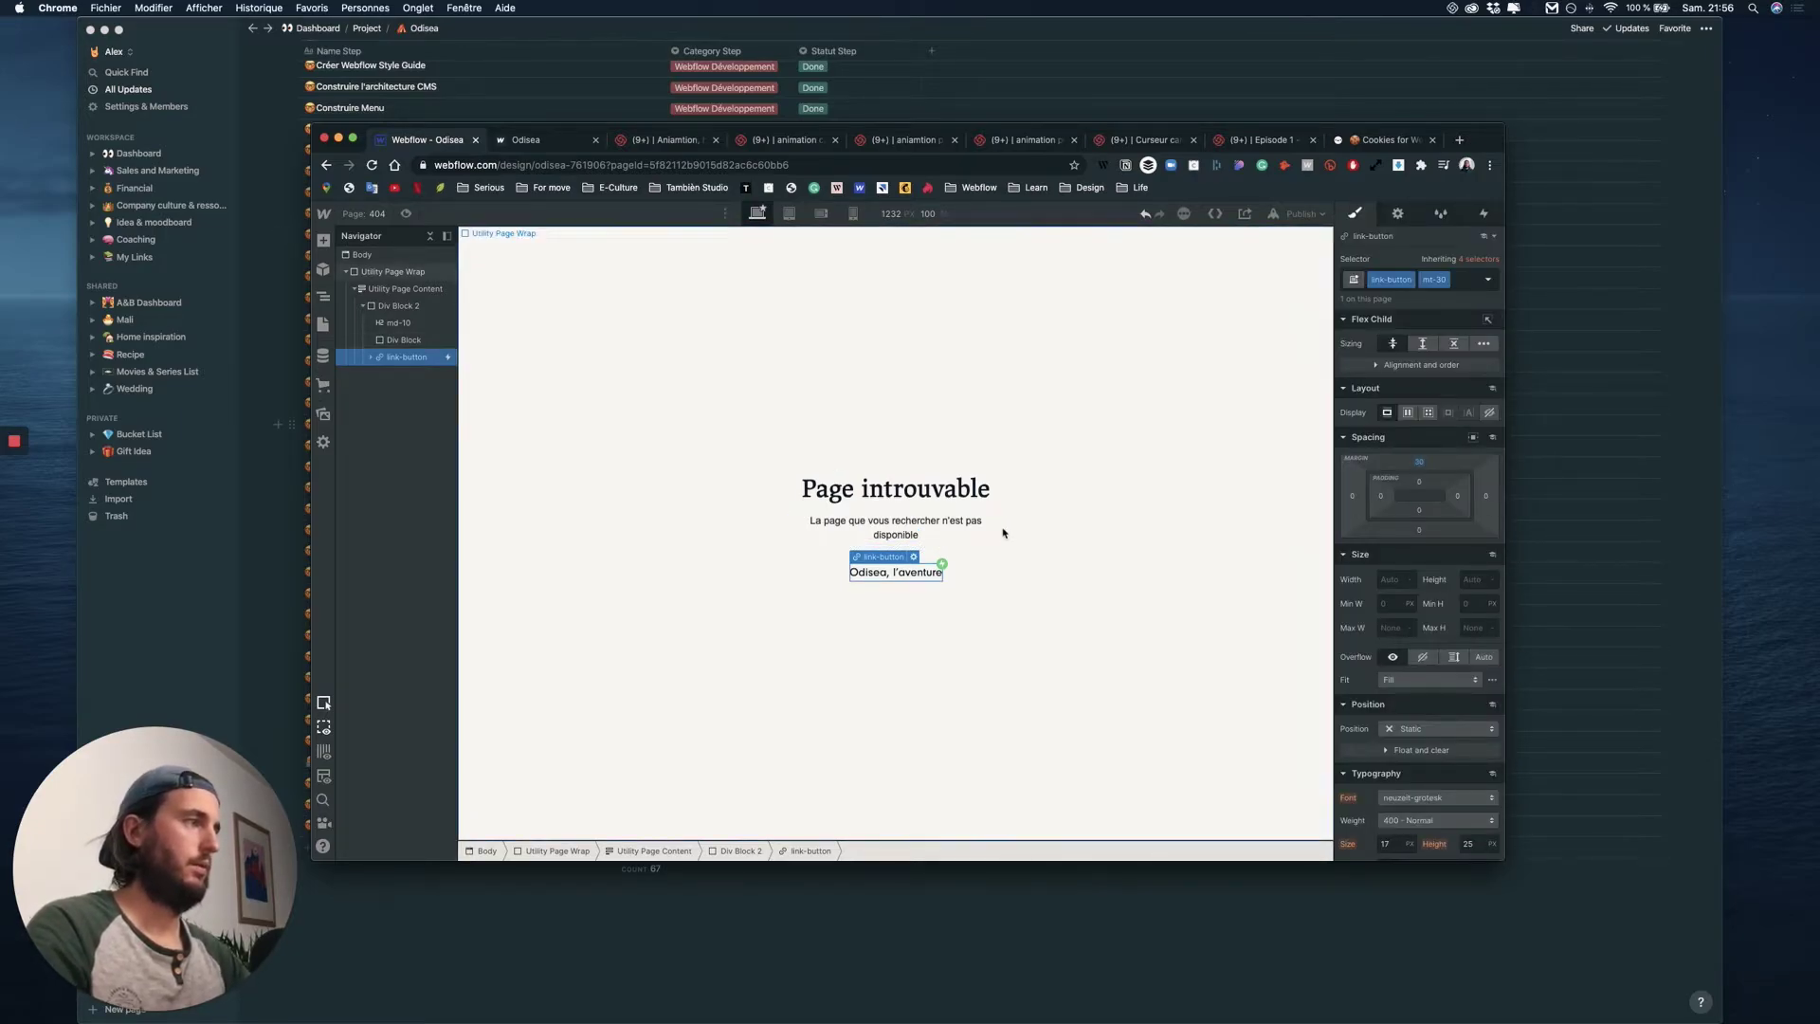
- Change the link-button's text to "Revenir sur le site"
double_click(908, 572)
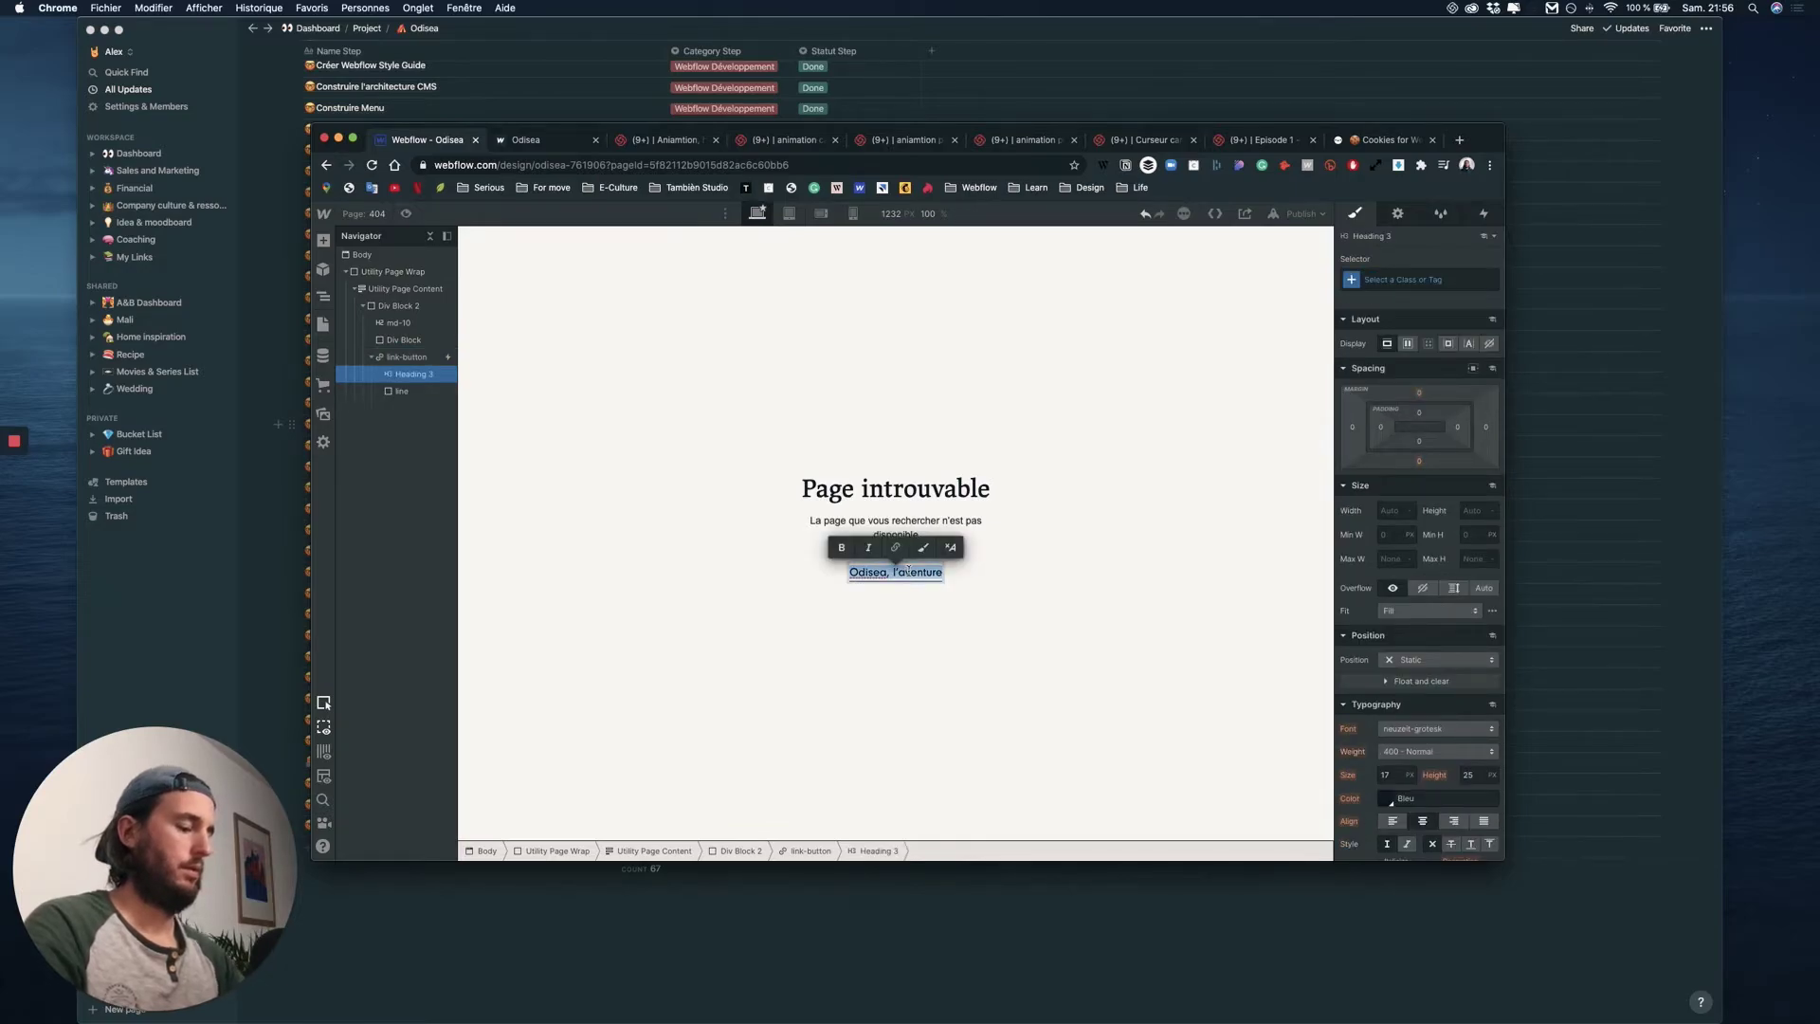
text(Revenir sur le site)
key(Escape)
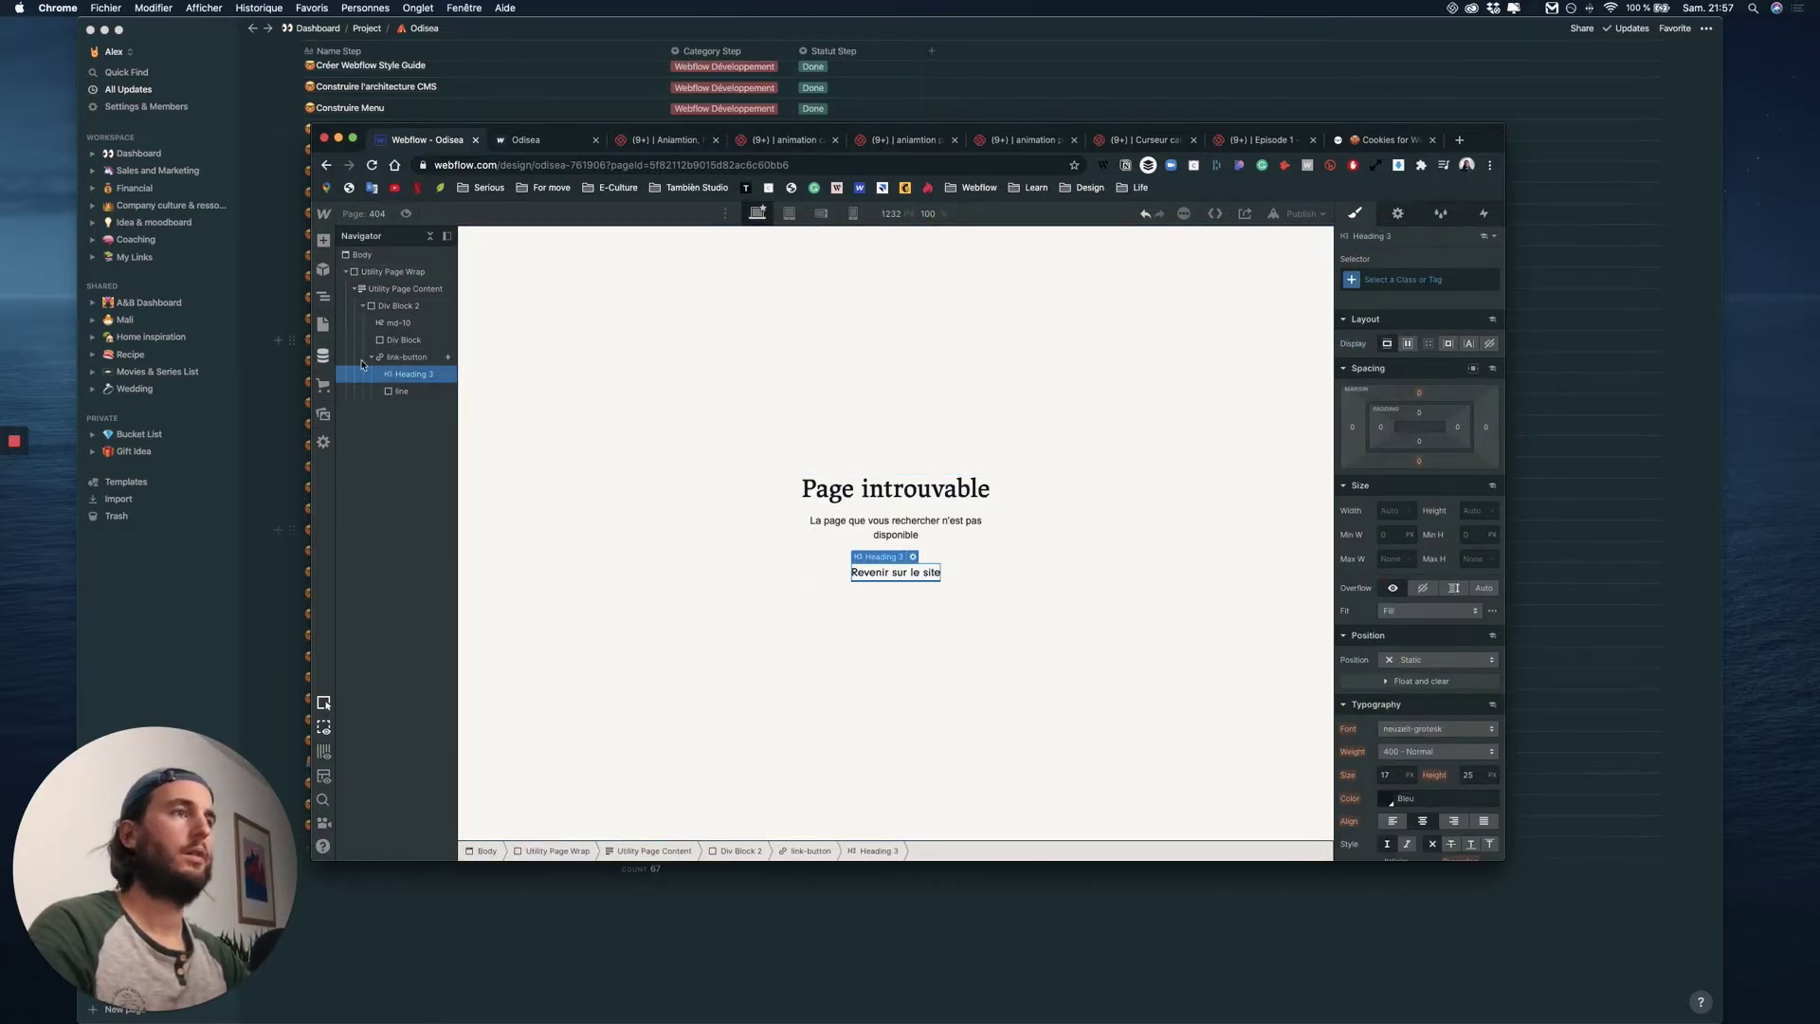
- Apply the existing bold class to the heading inside the link-button and preview the 404 page
click(410, 358)
click(1468, 283)
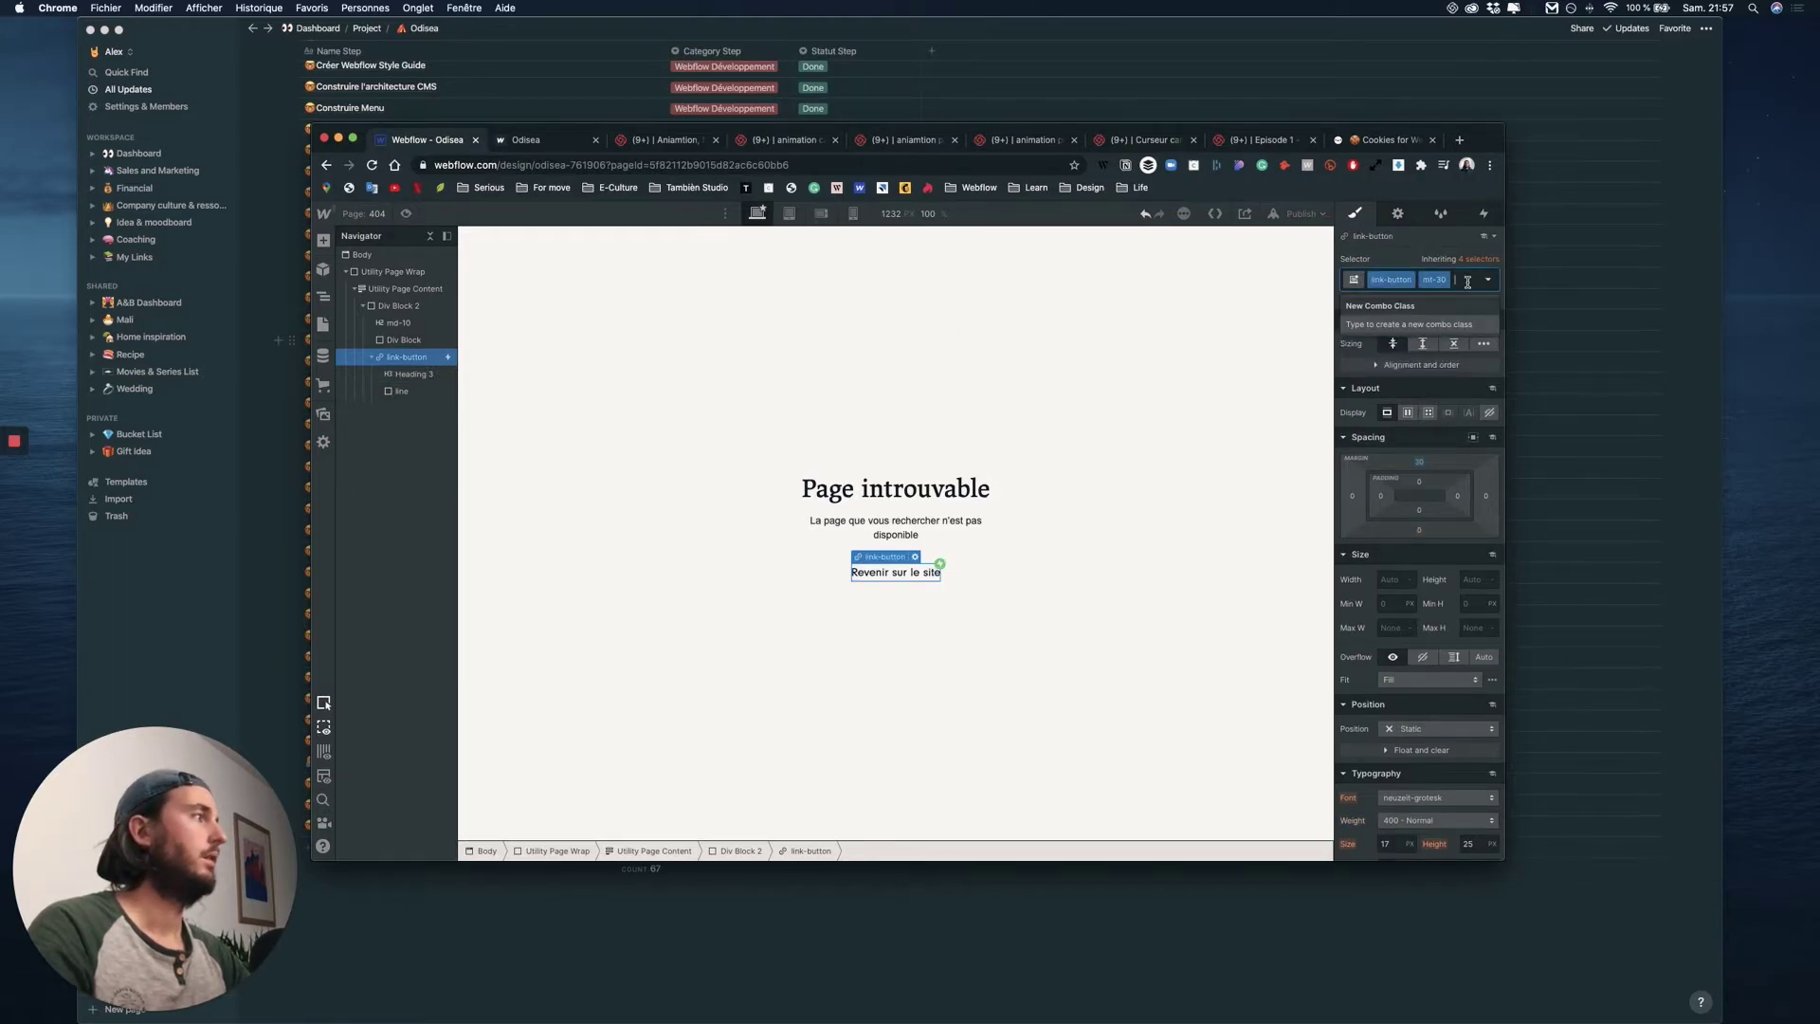
click(925, 571)
click(1436, 282)
text(bol)
click(1377, 361)
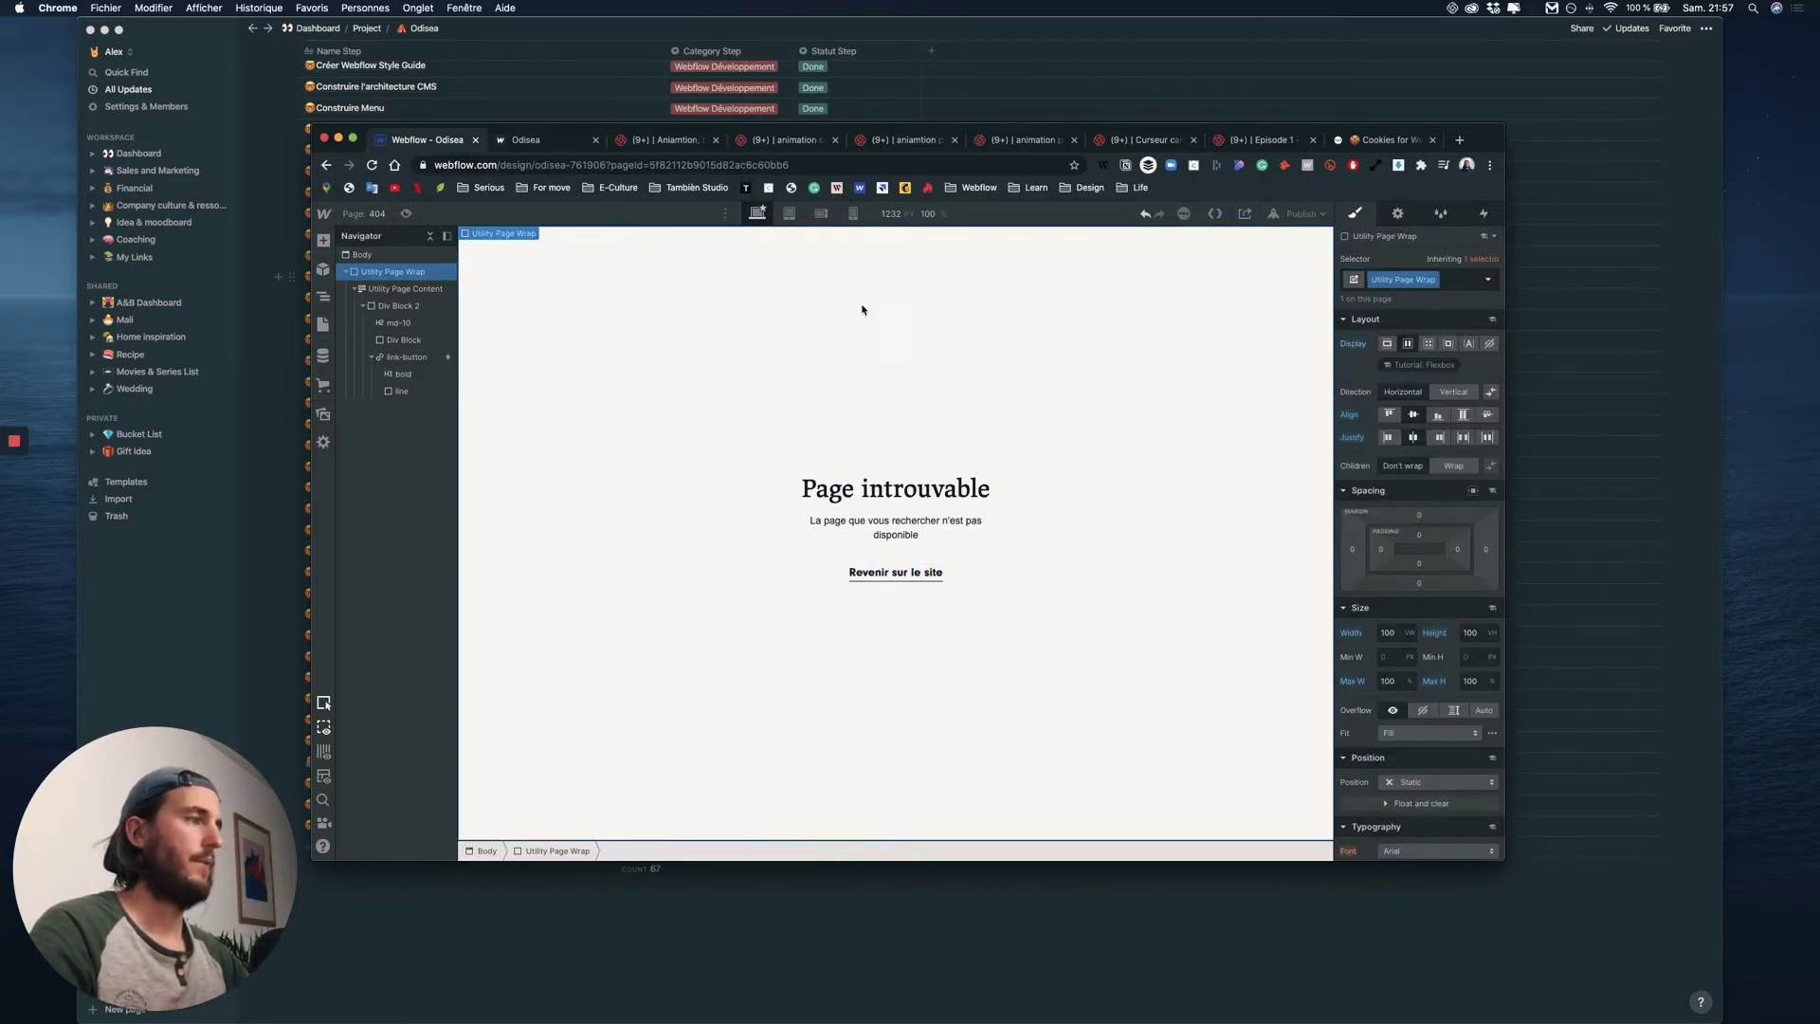
key(super+shift+p)
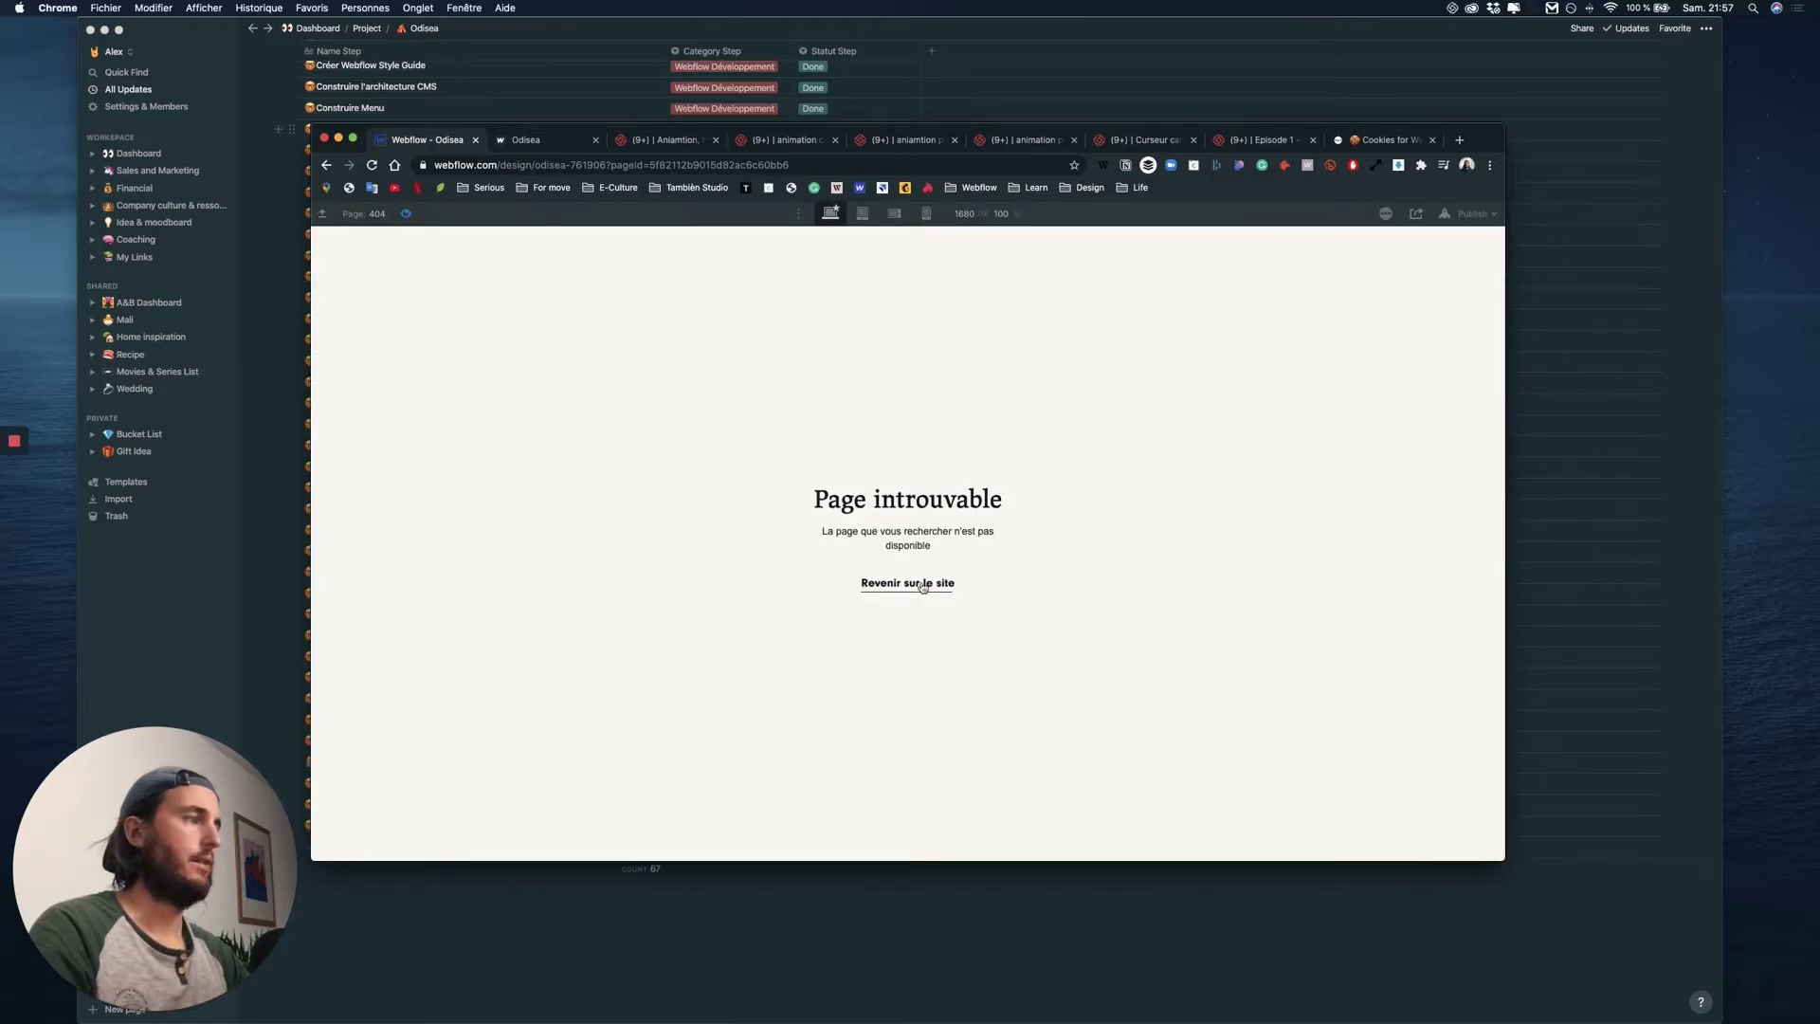
key(super+shift+p)
- Set the link-button's page link to Home
click(895, 572)
click(370, 353)
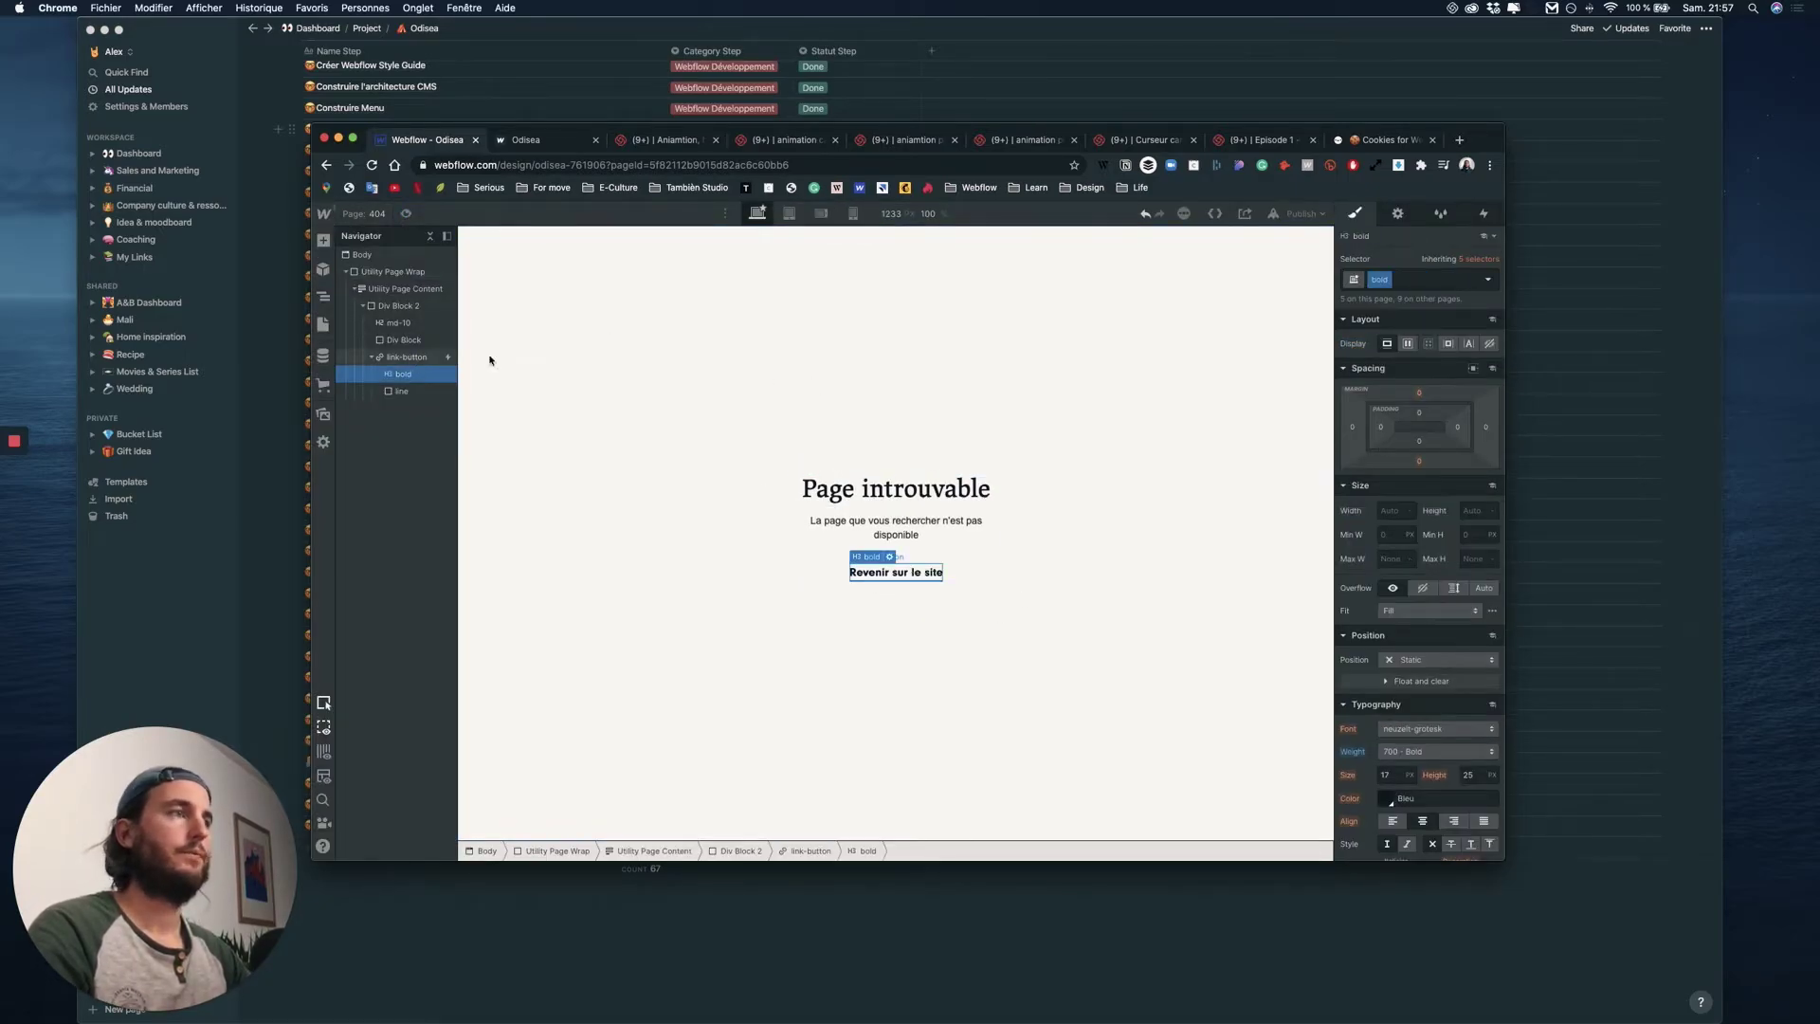
click(1397, 212)
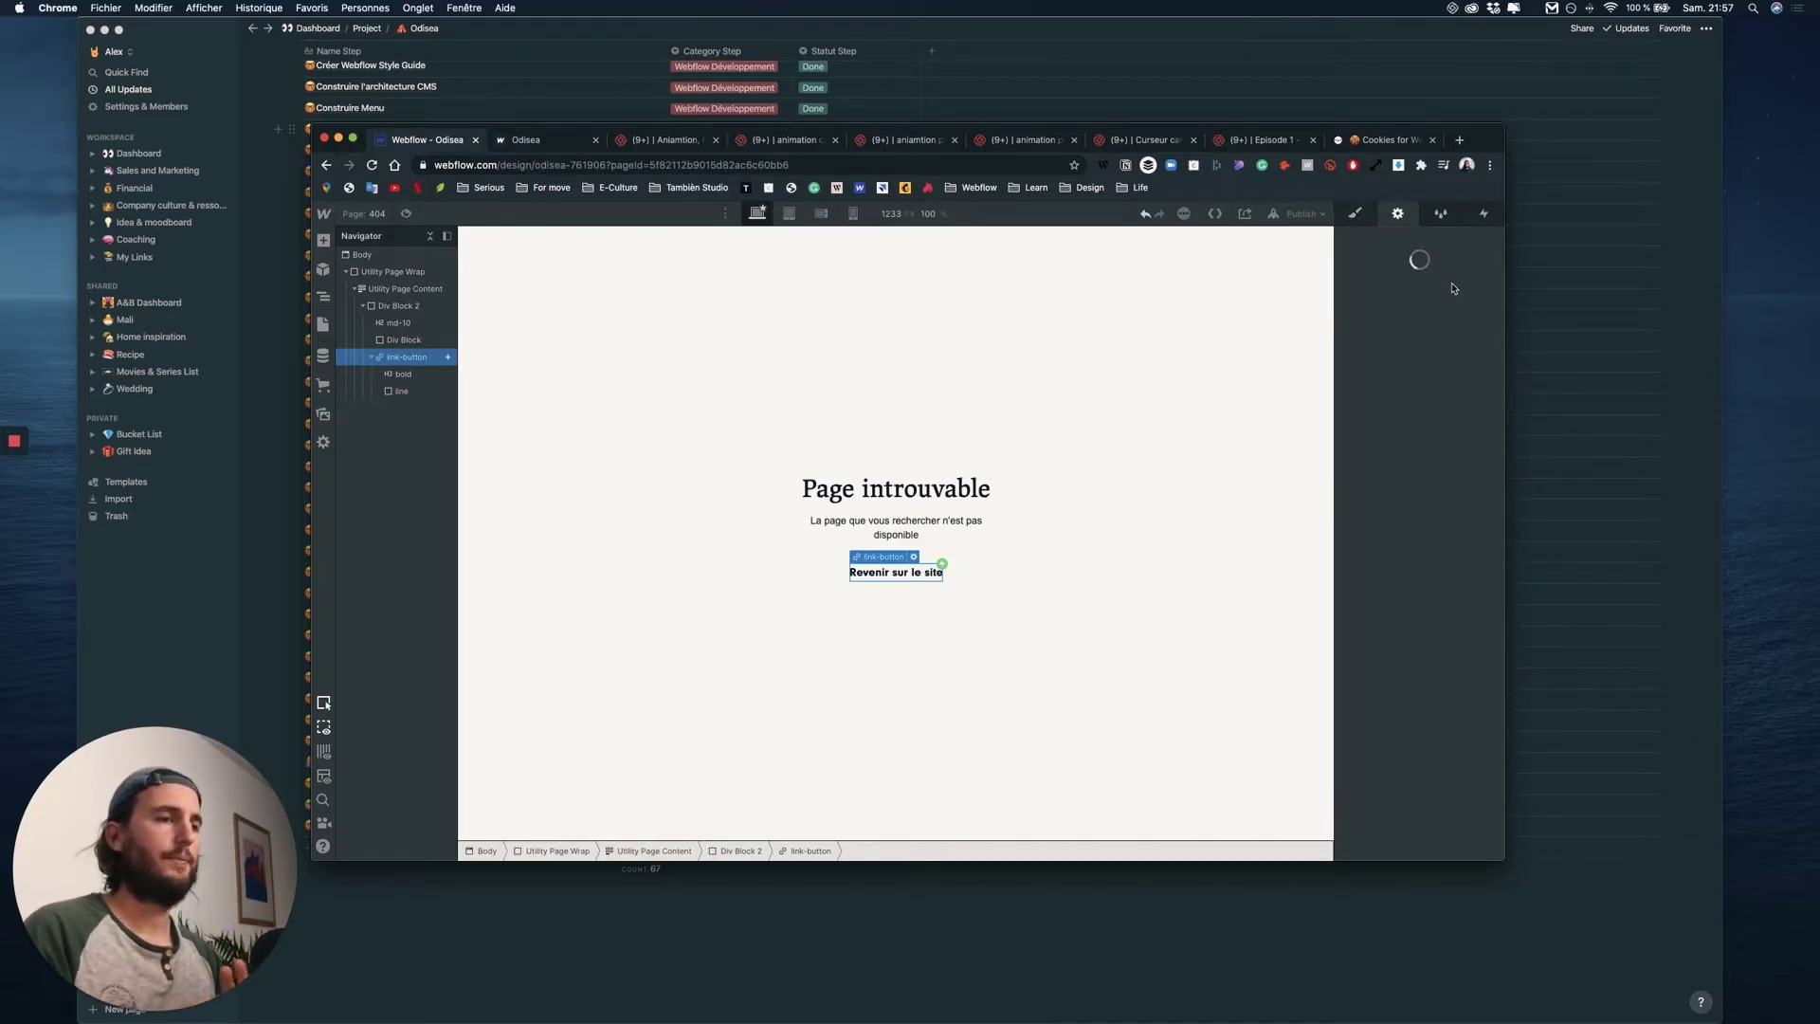
click(1405, 338)
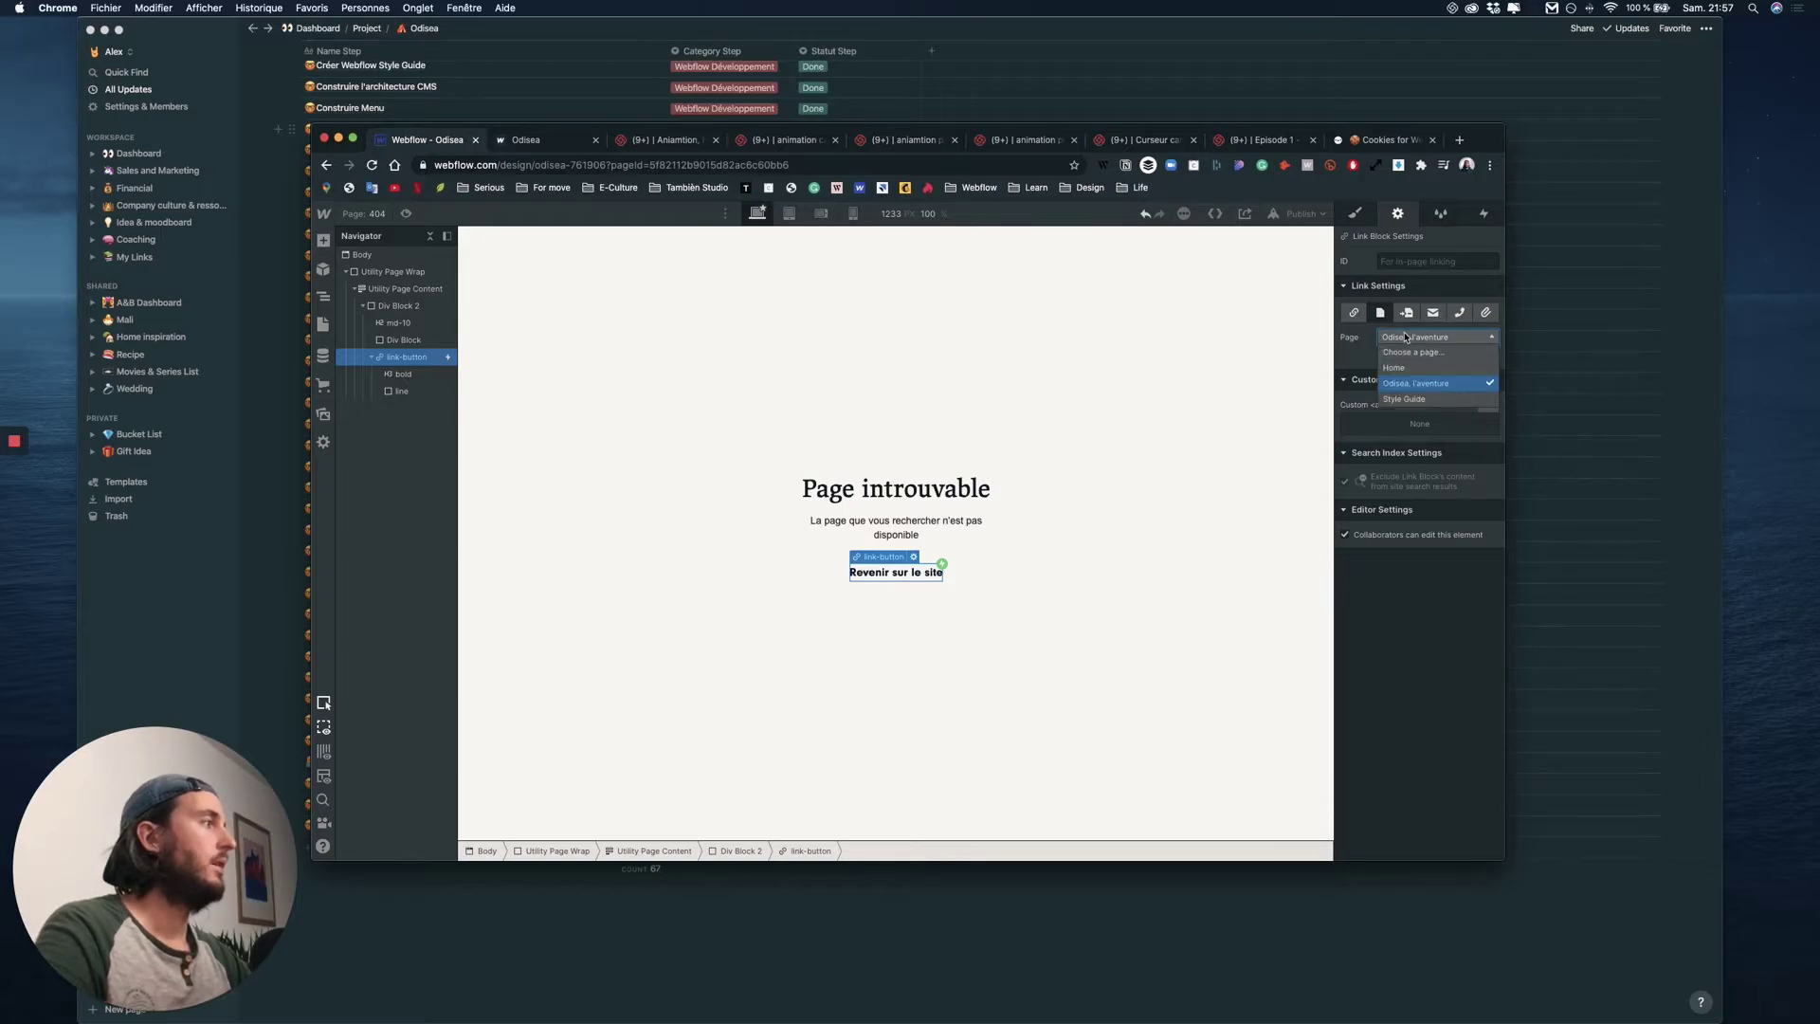
click(1407, 368)
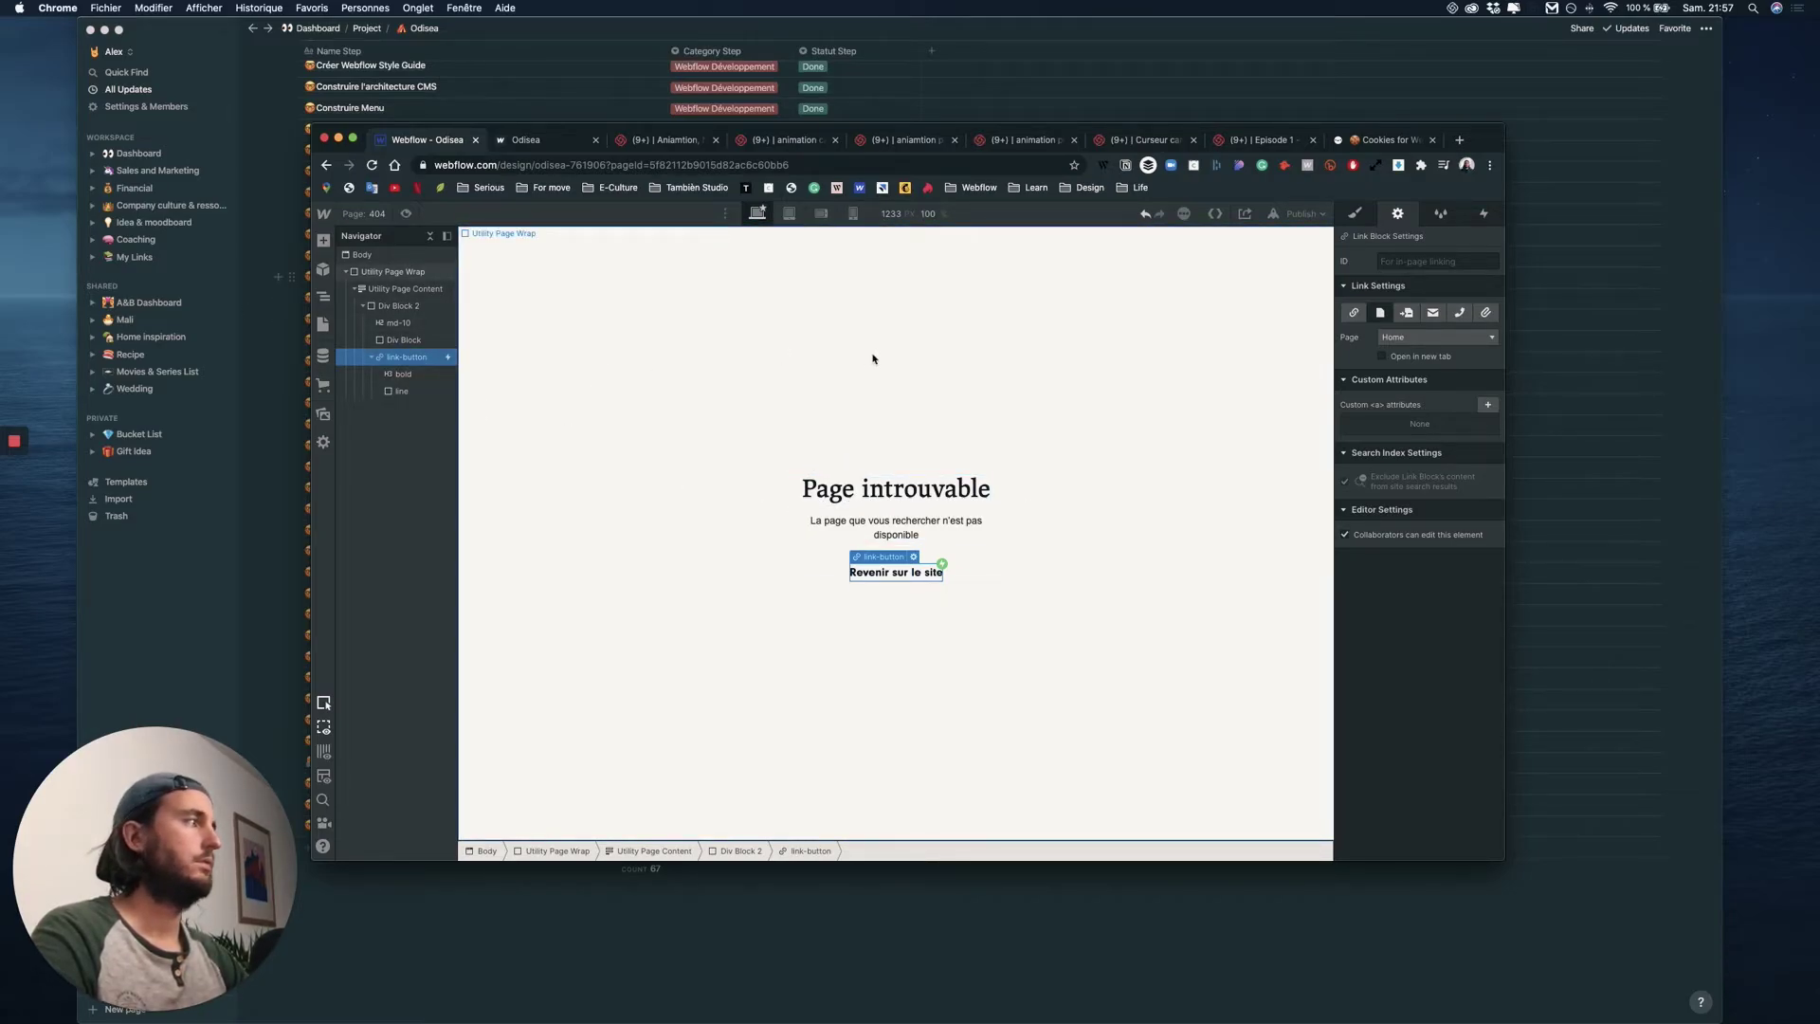
- Inspect the interactions attached to the link-button
click(324, 241)
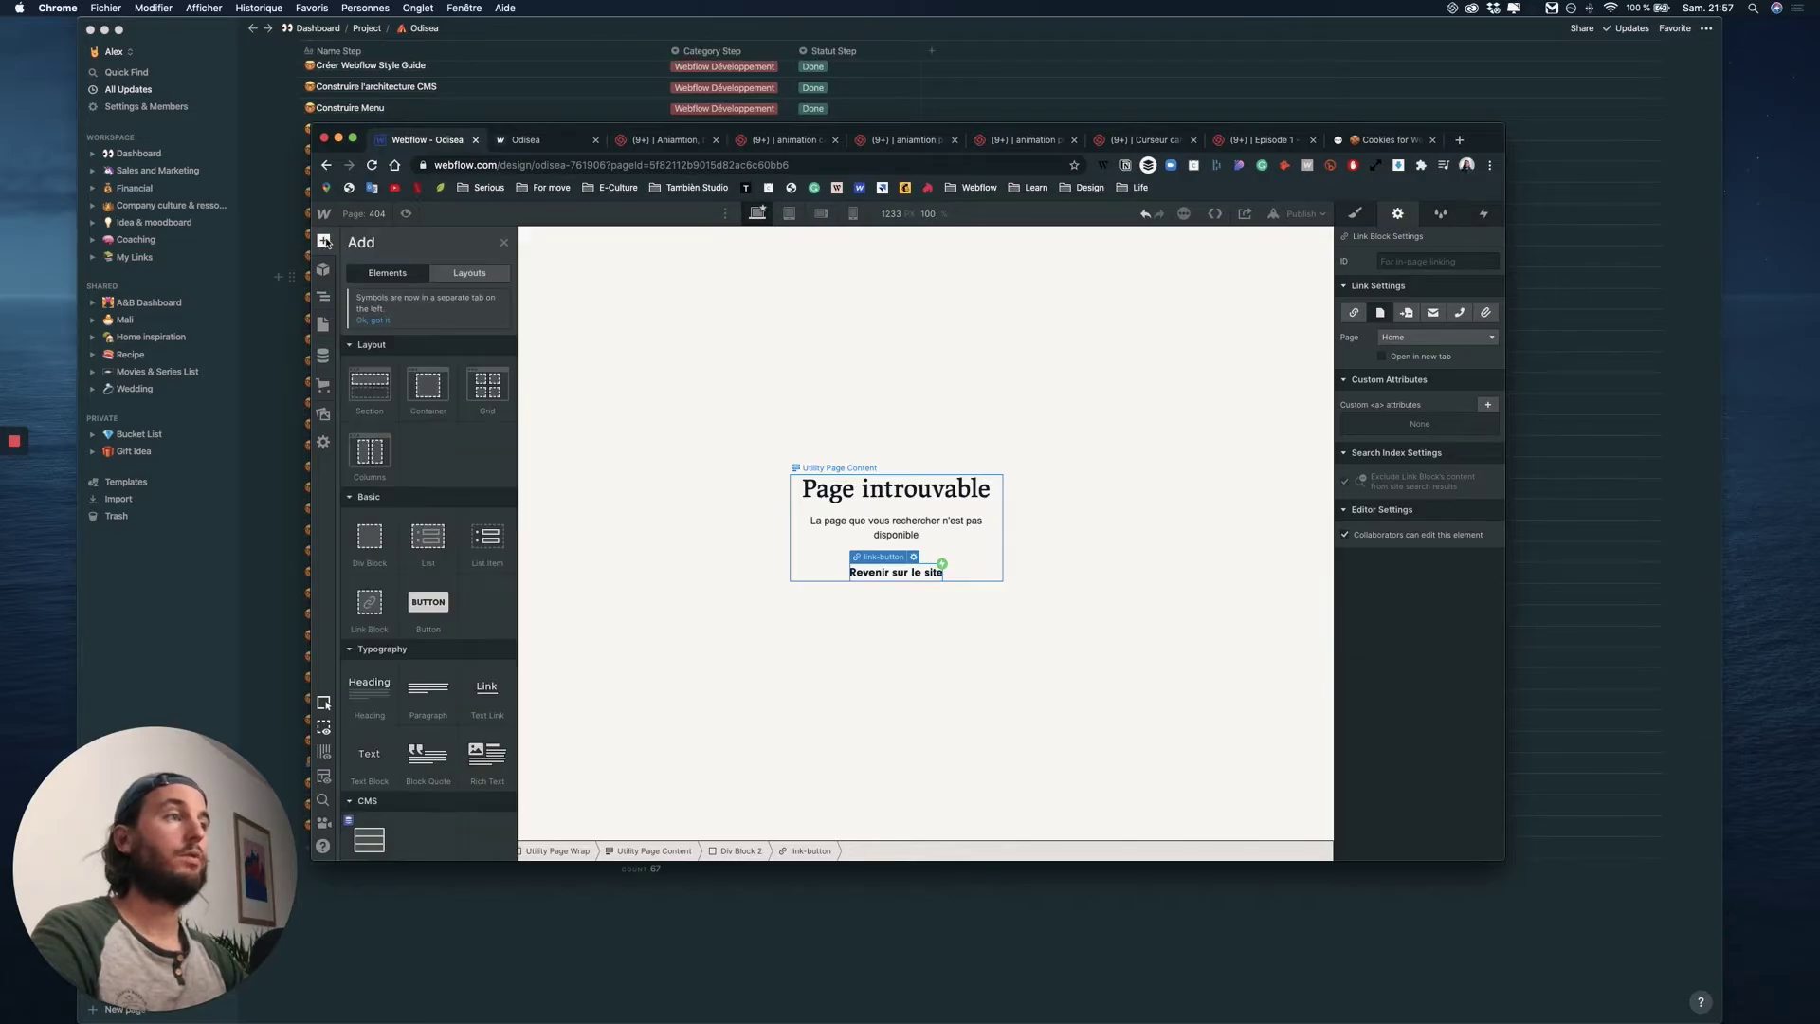
click(324, 241)
click(1361, 213)
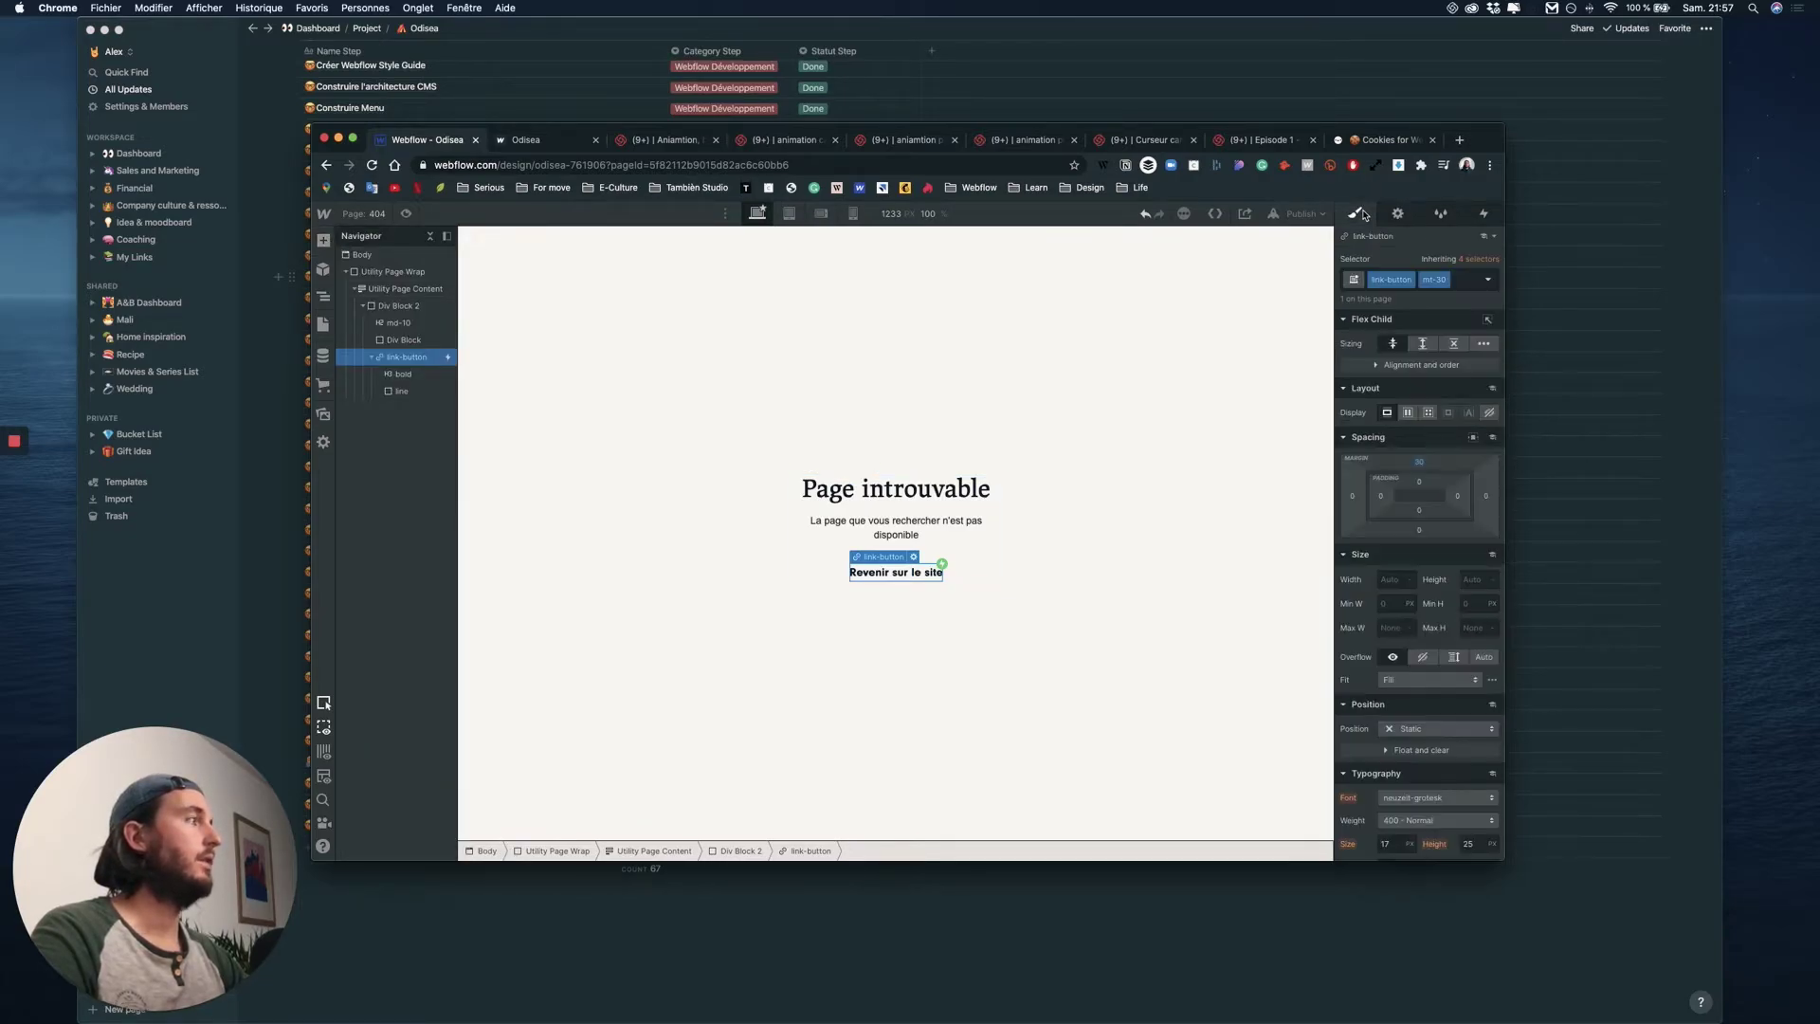
click(1397, 215)
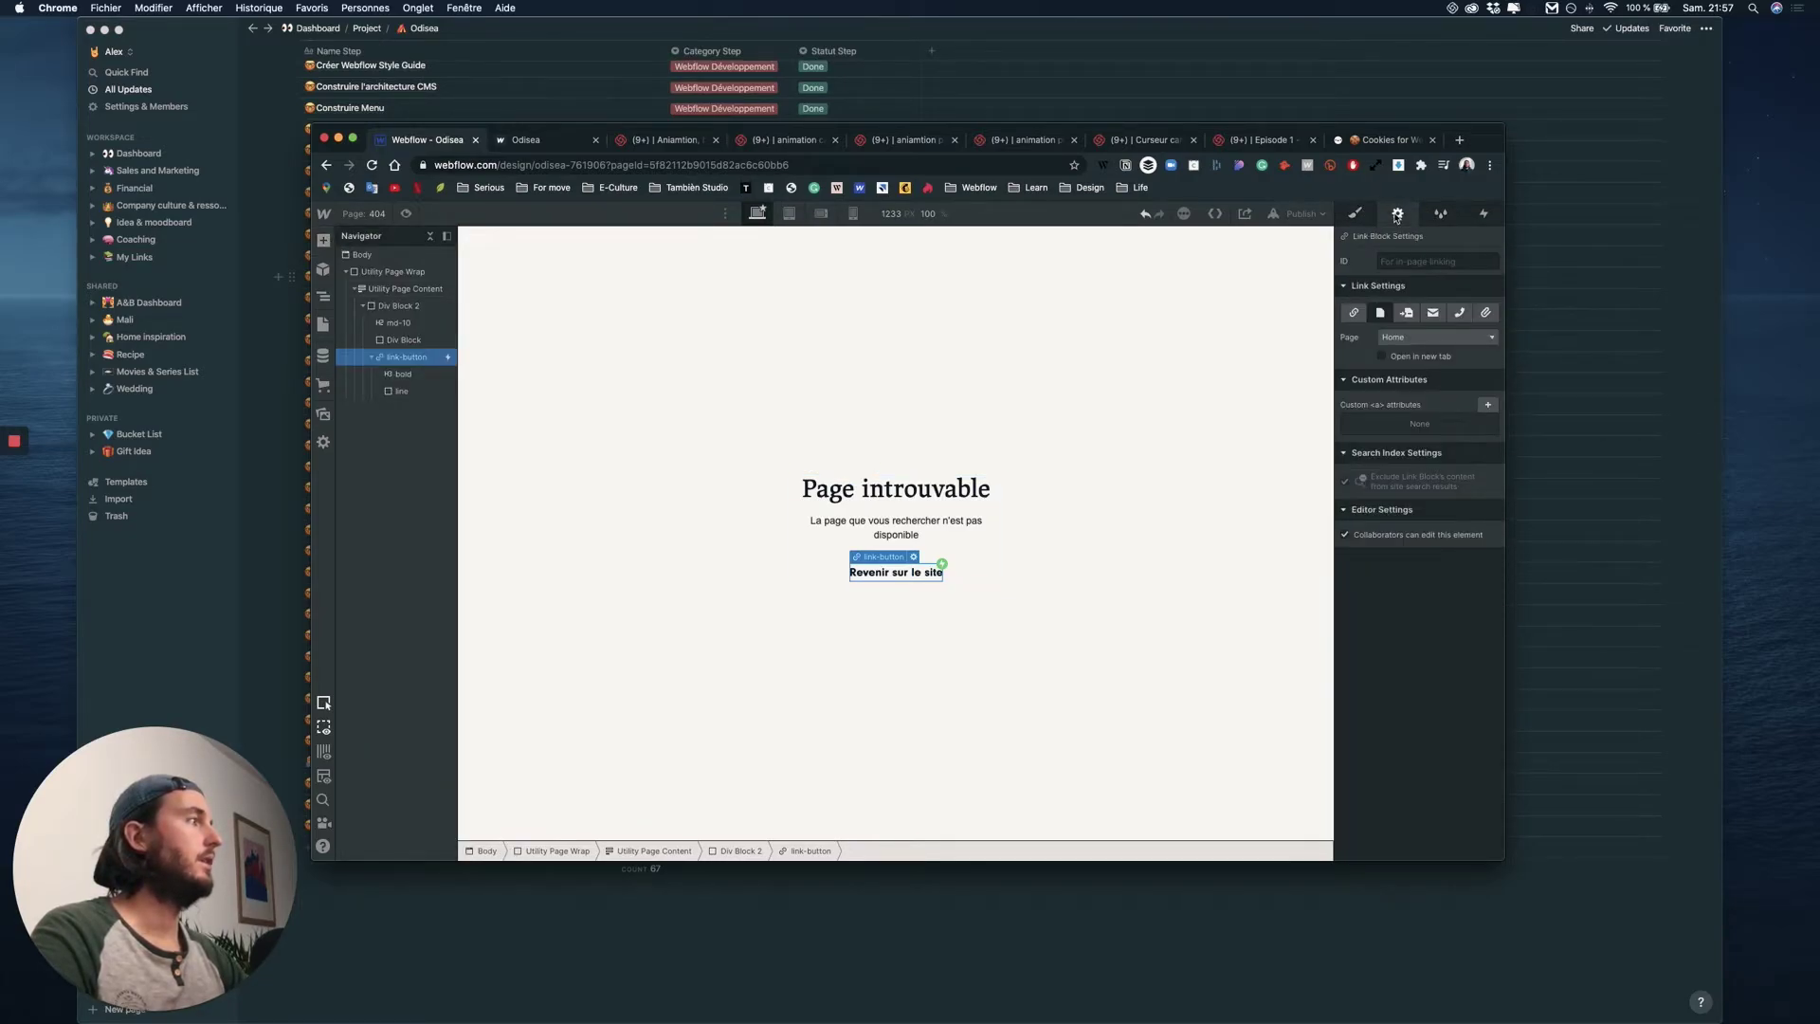
click(1486, 215)
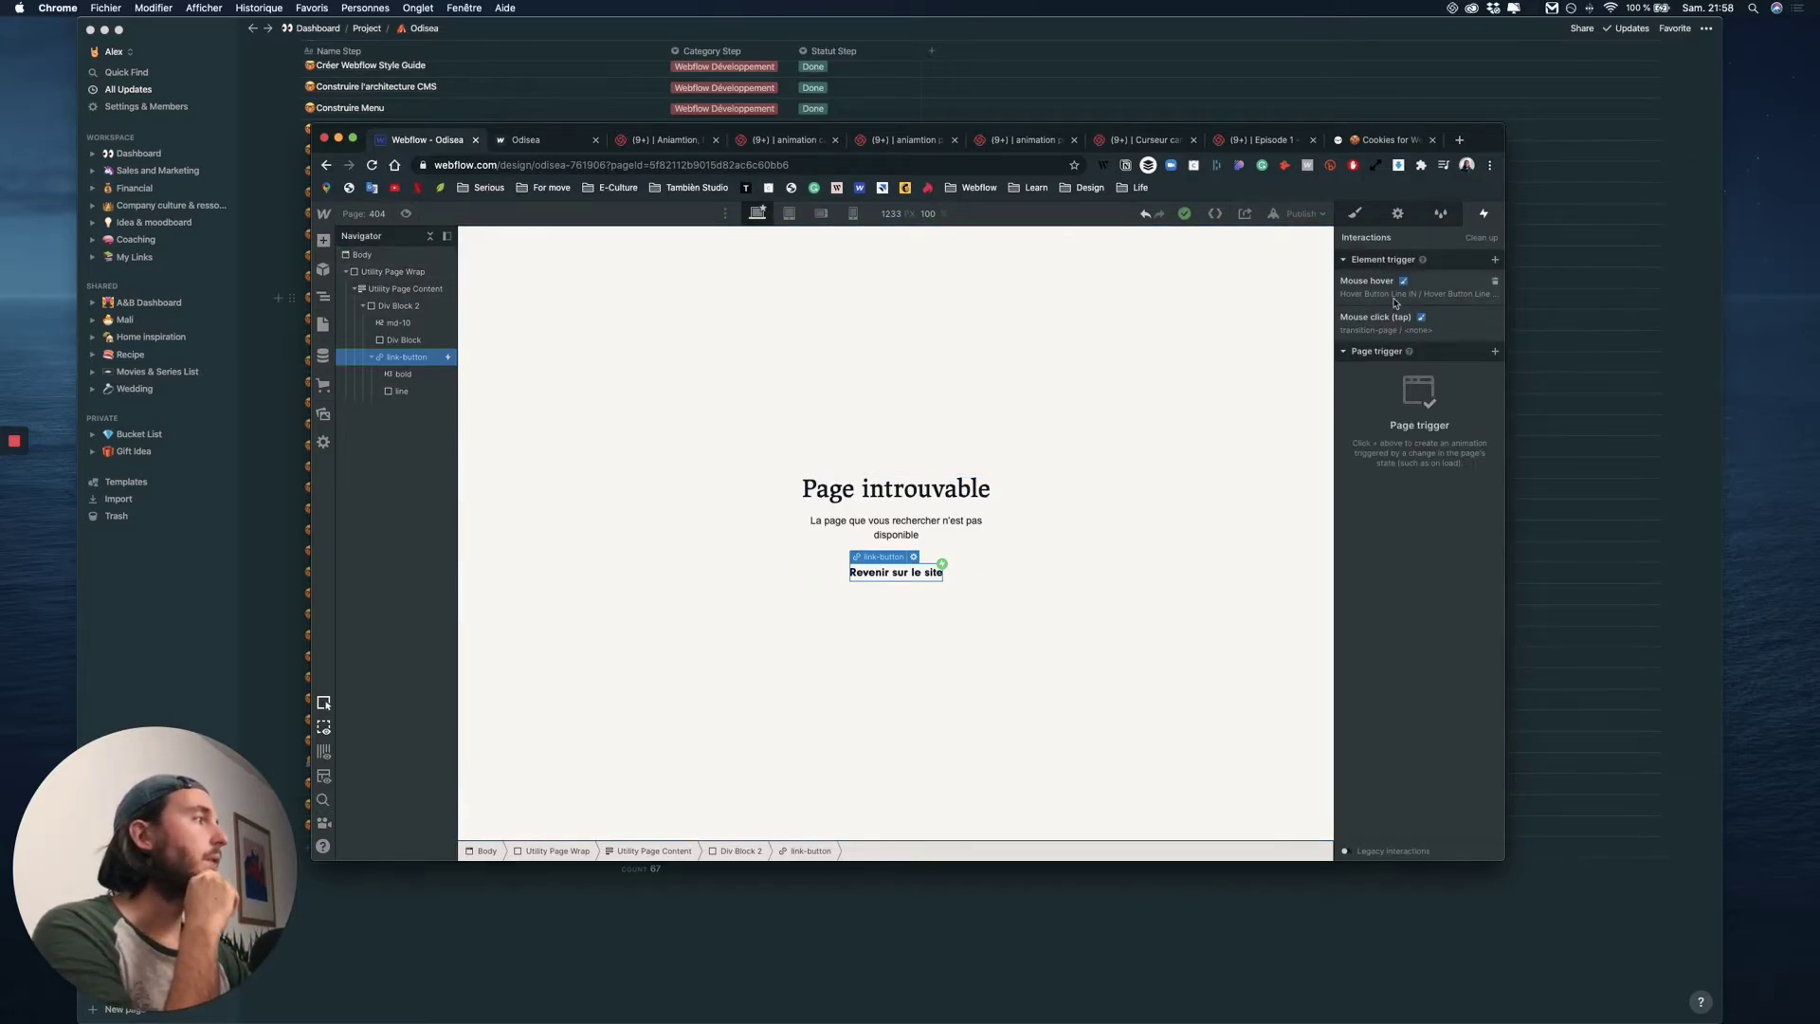
- Add the Transition symbol as the first element in the 404 page's Body
click(324, 240)
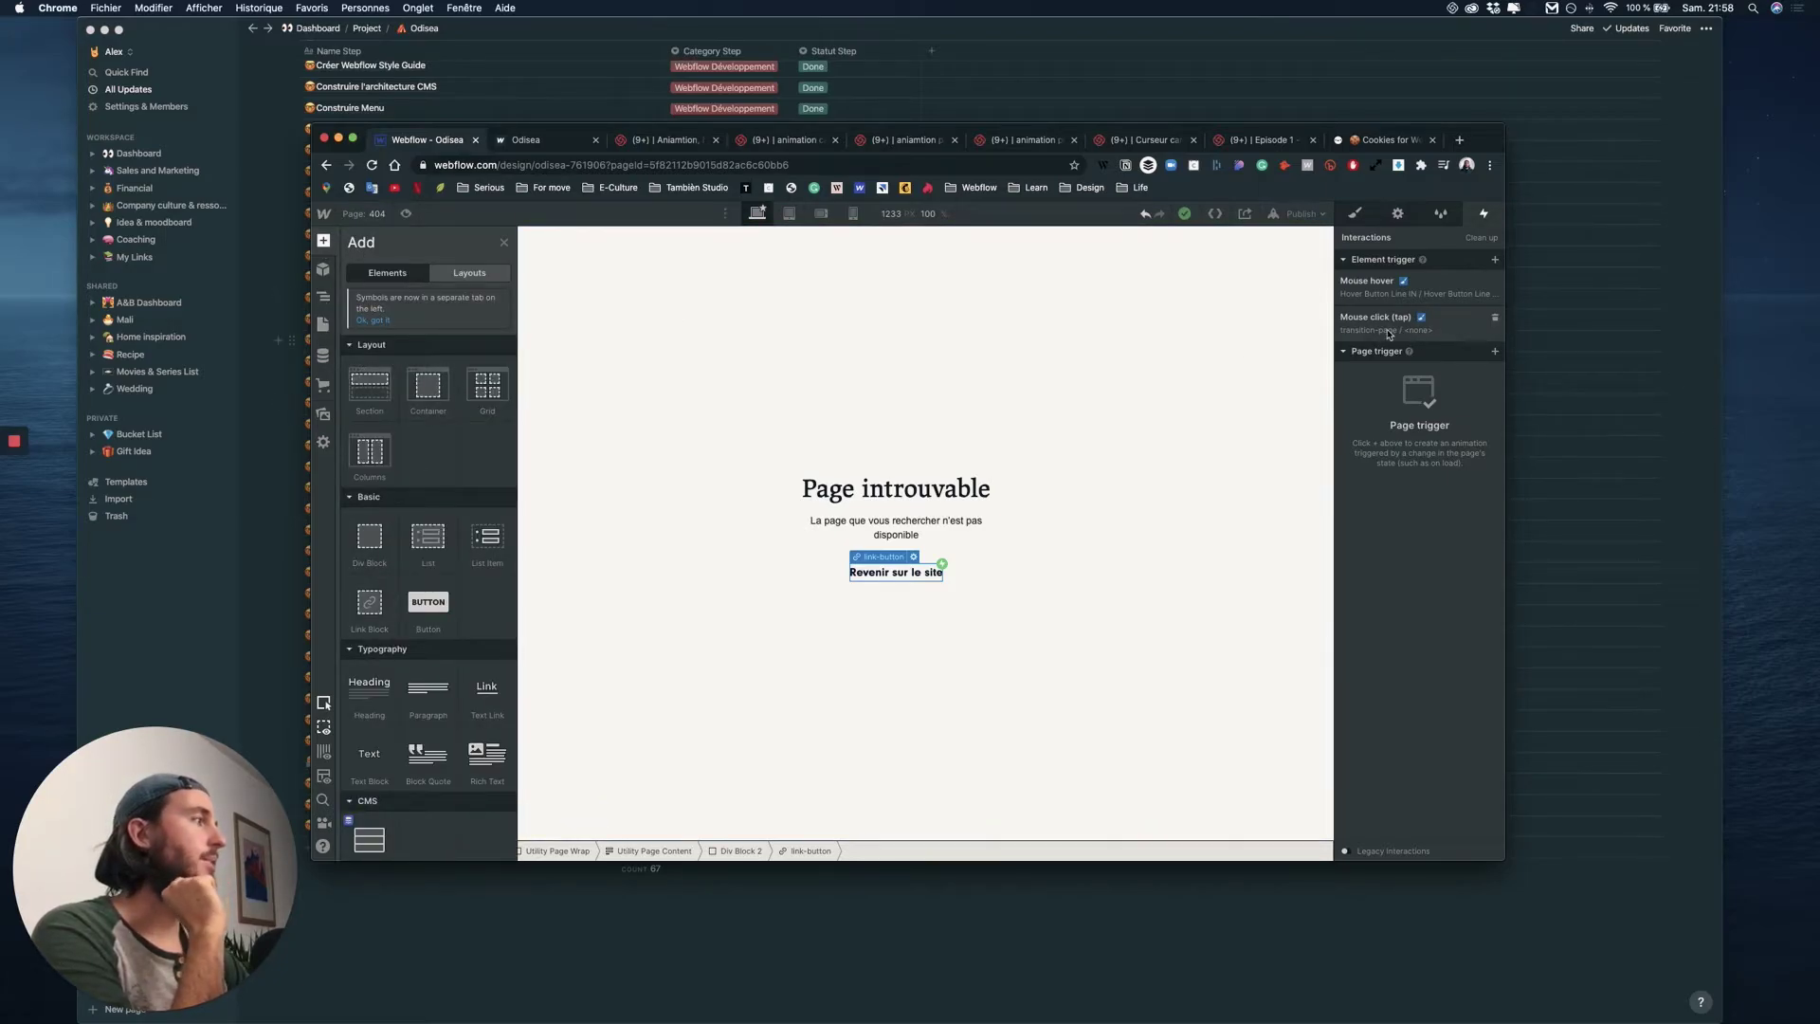
click(323, 269)
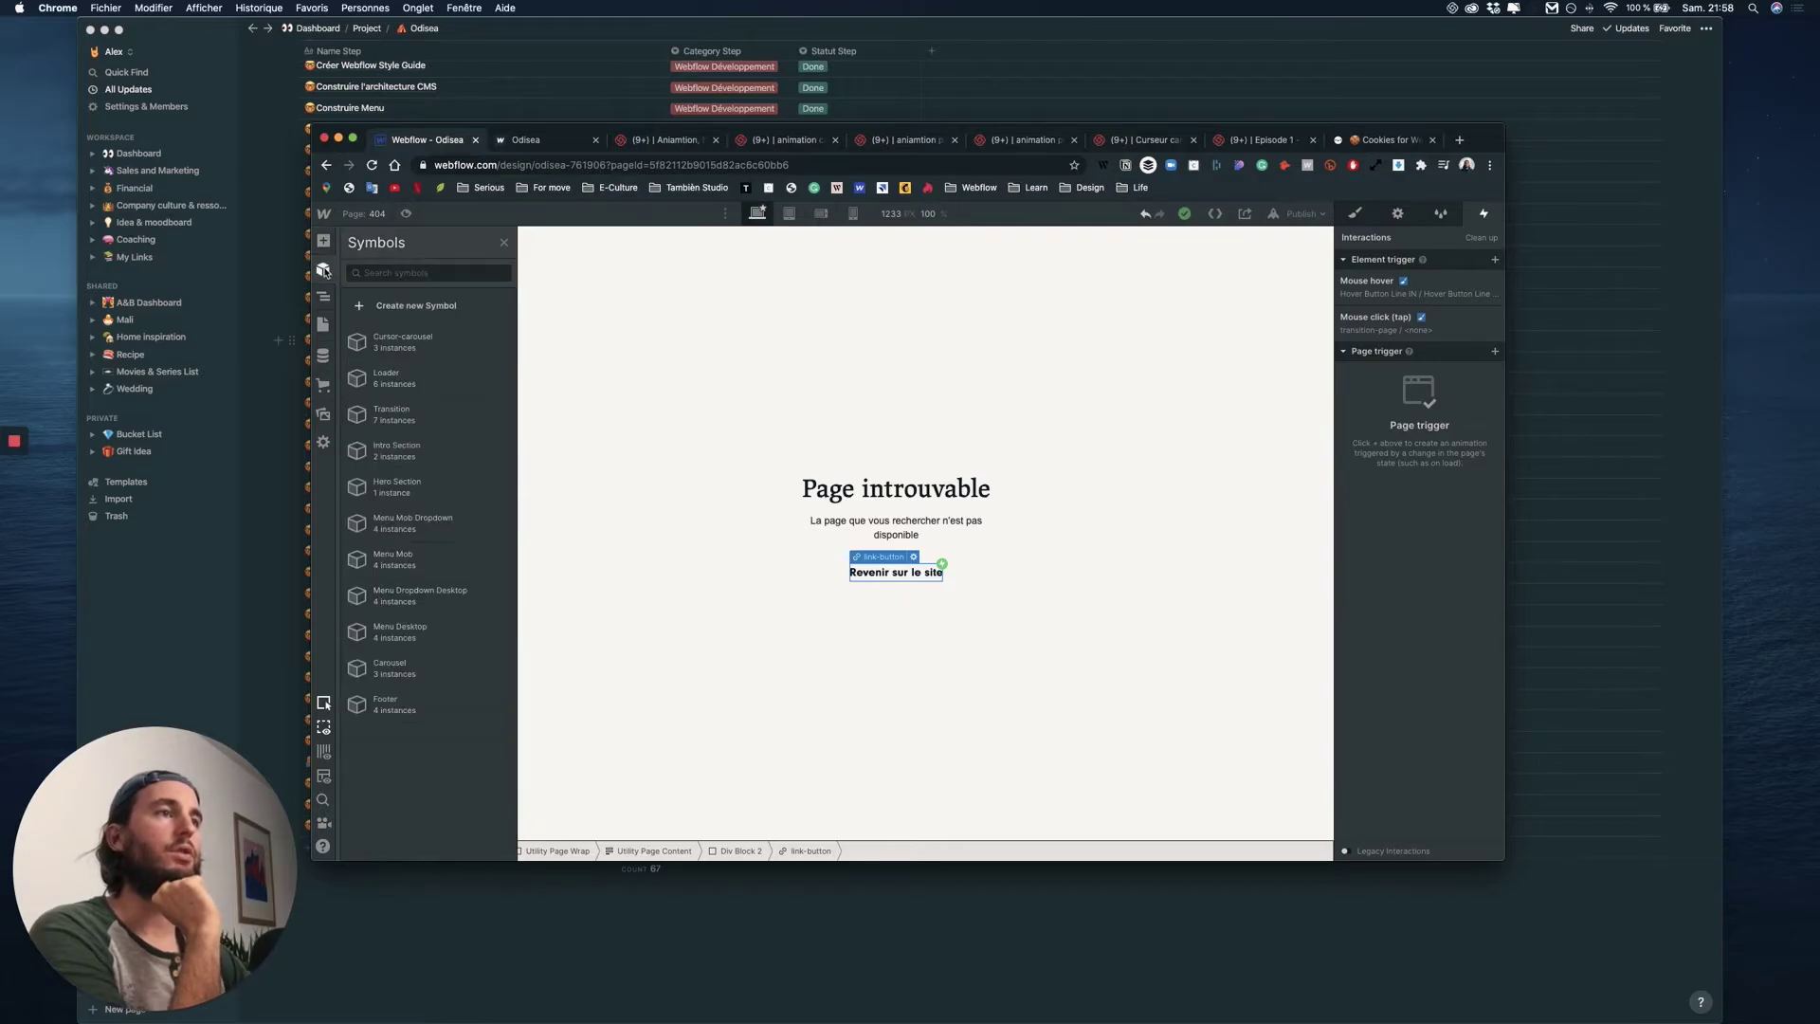
drag(414, 408, 528, 311)
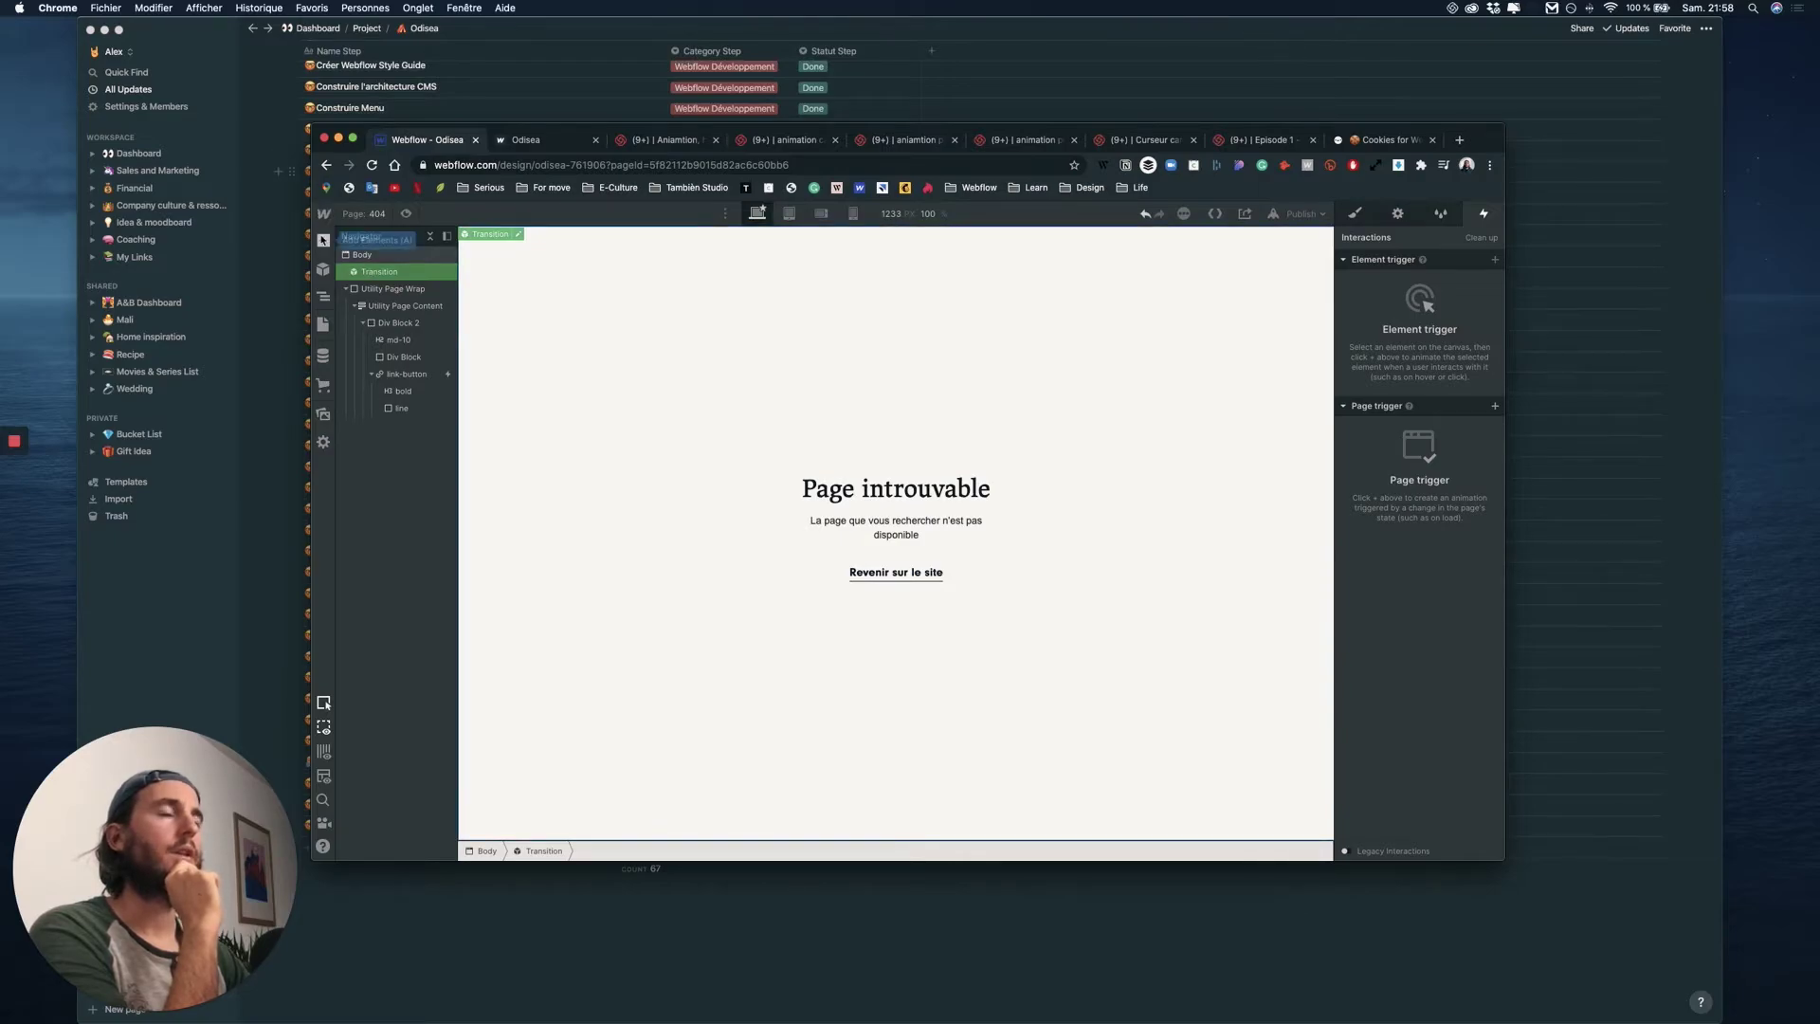
- Add the Cursor-carousel symbol to the Body, above the Transition symbol
click(323, 240)
click(323, 269)
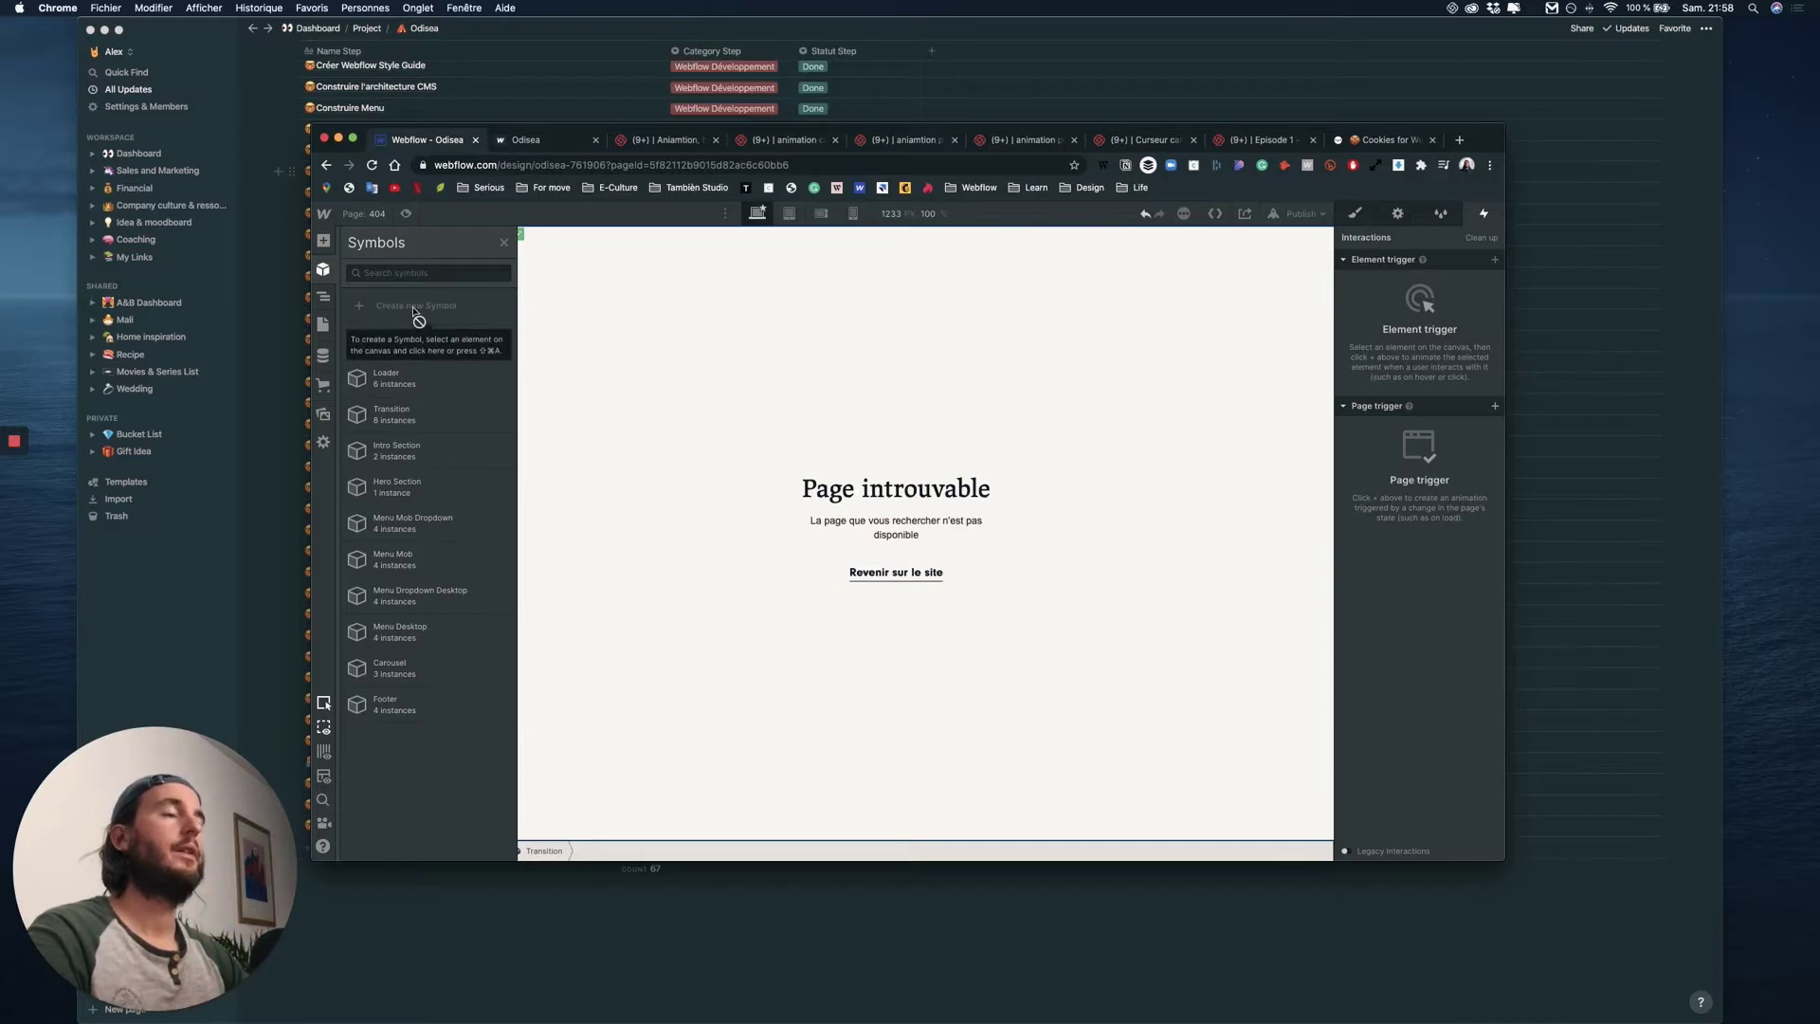
drag(429, 342, 393, 270)
- Unlink the Cursor-carousel instance from its main symbol
right_click(389, 277)
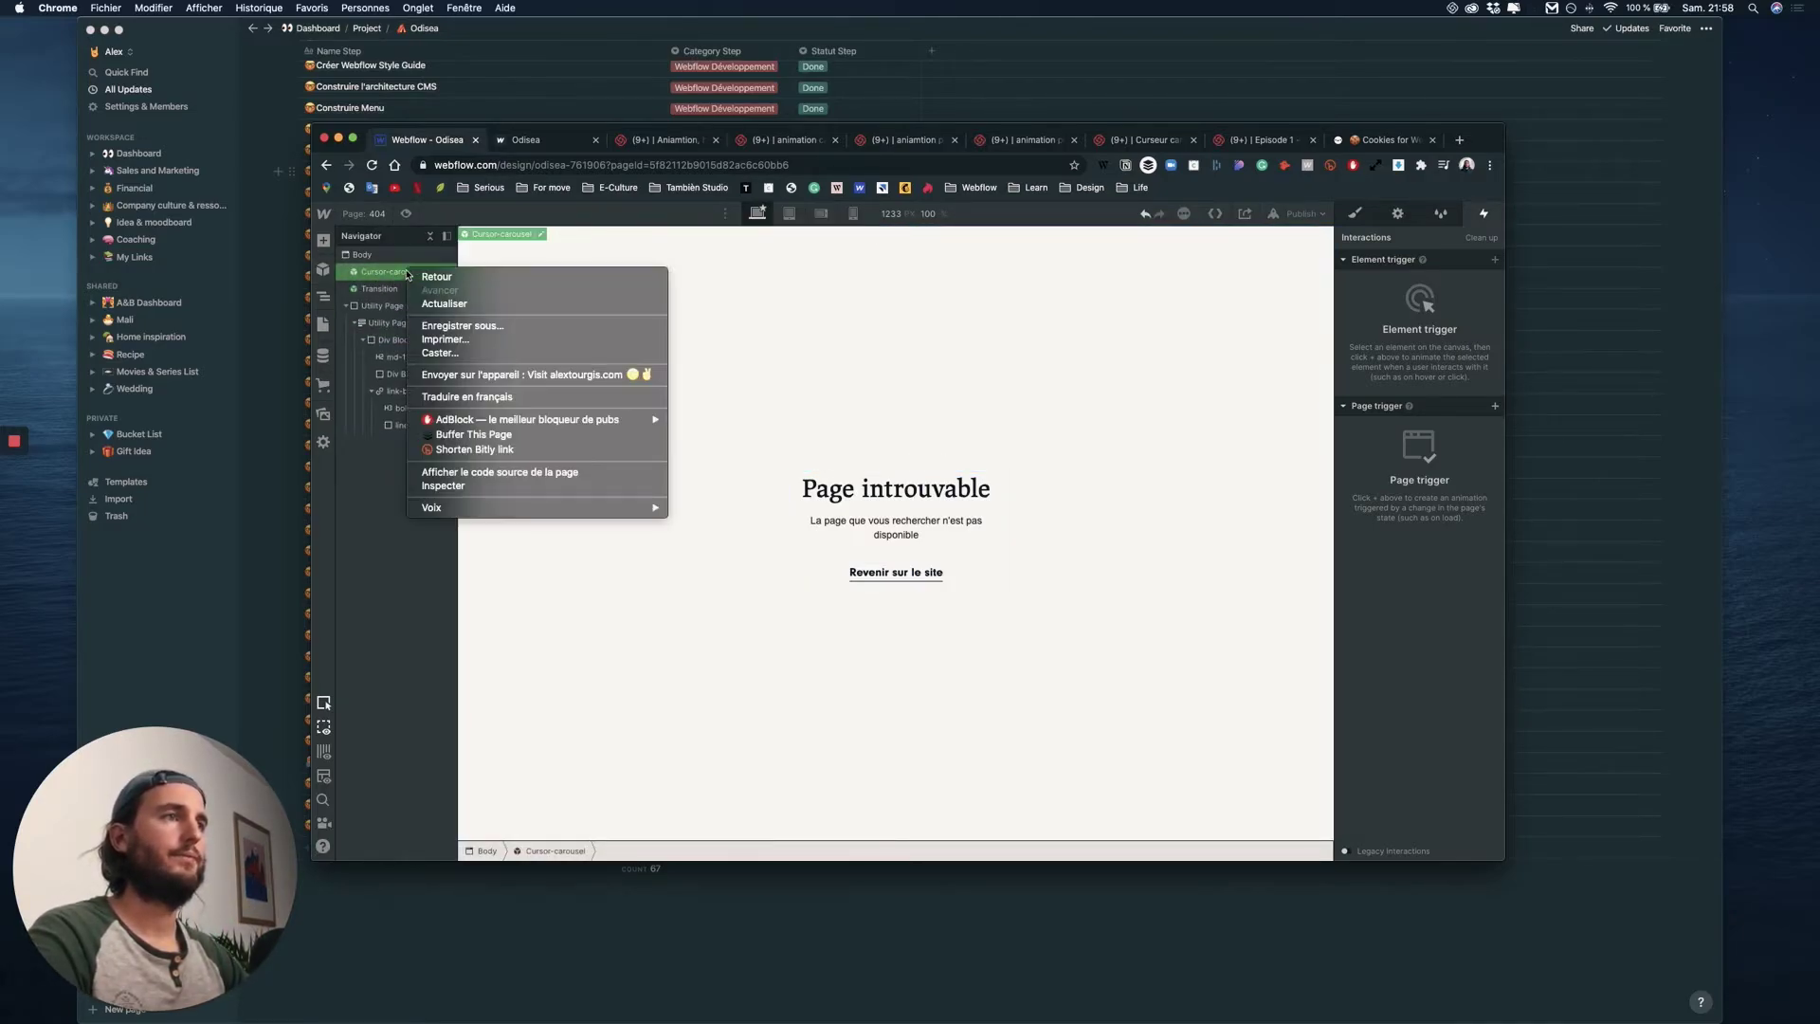
click(708, 284)
right_click(707, 284)
mouse_move(710, 503)
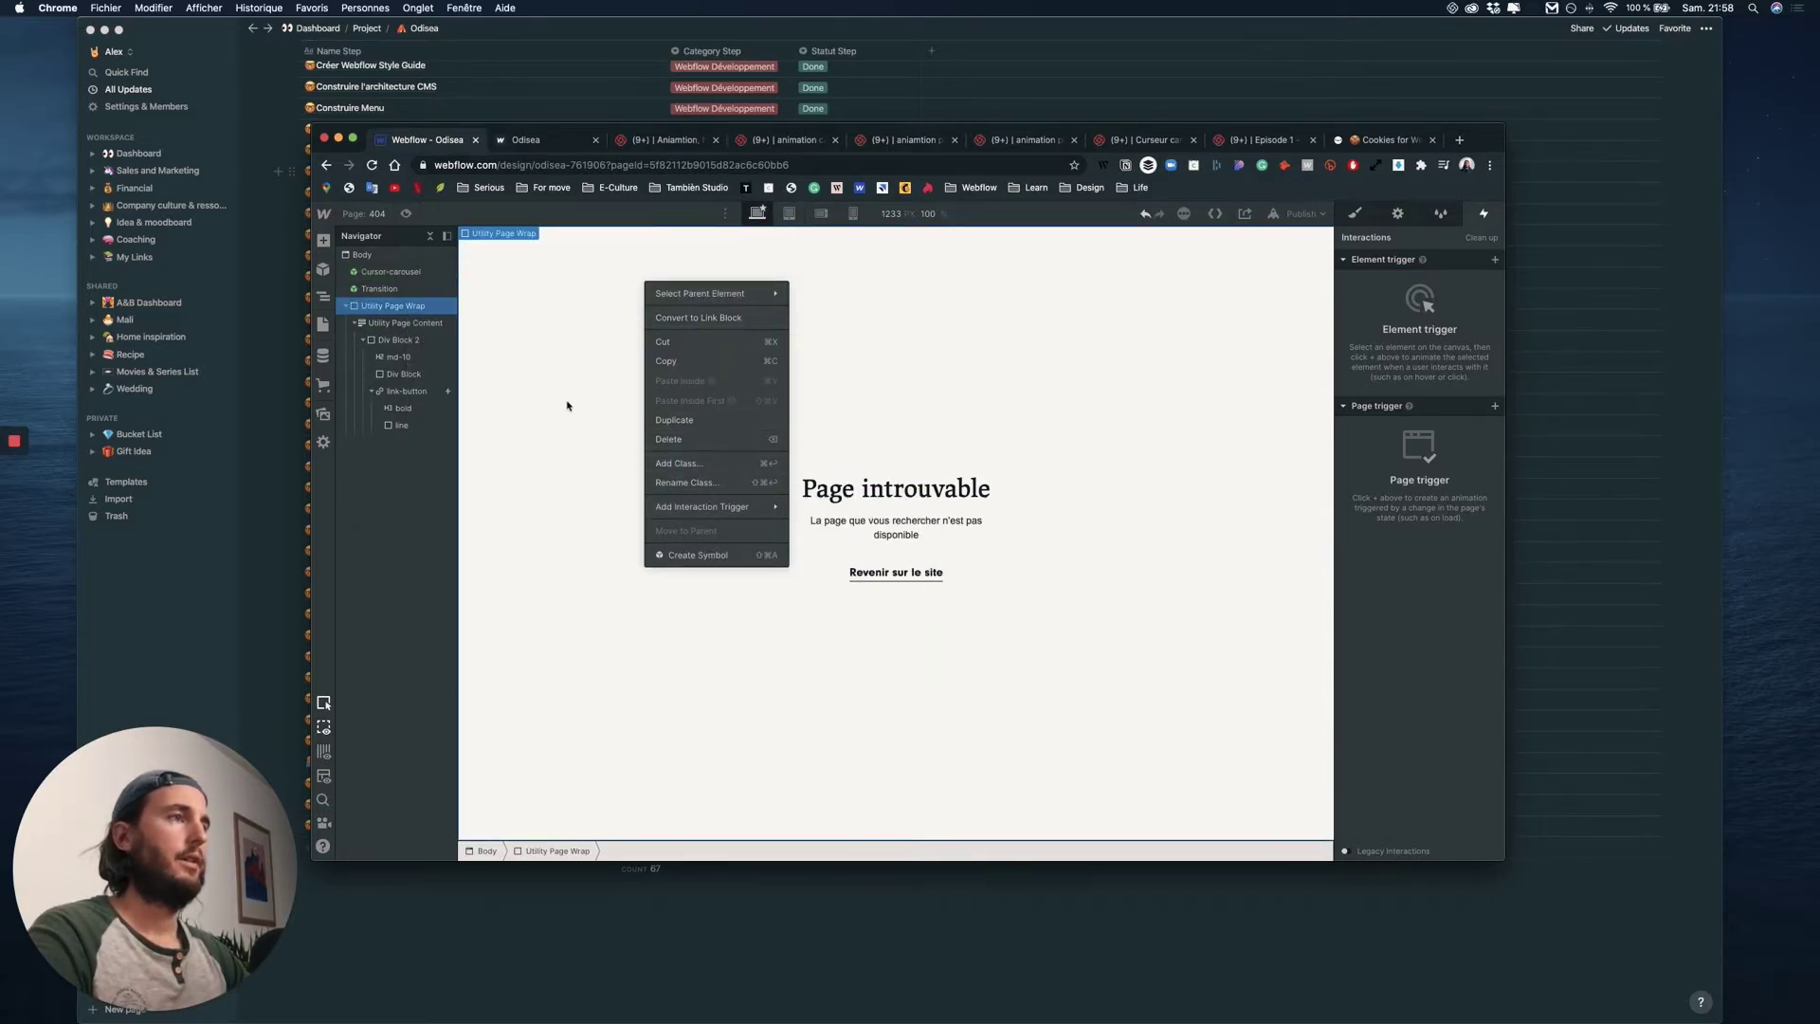
click(391, 271)
right_click(622, 337)
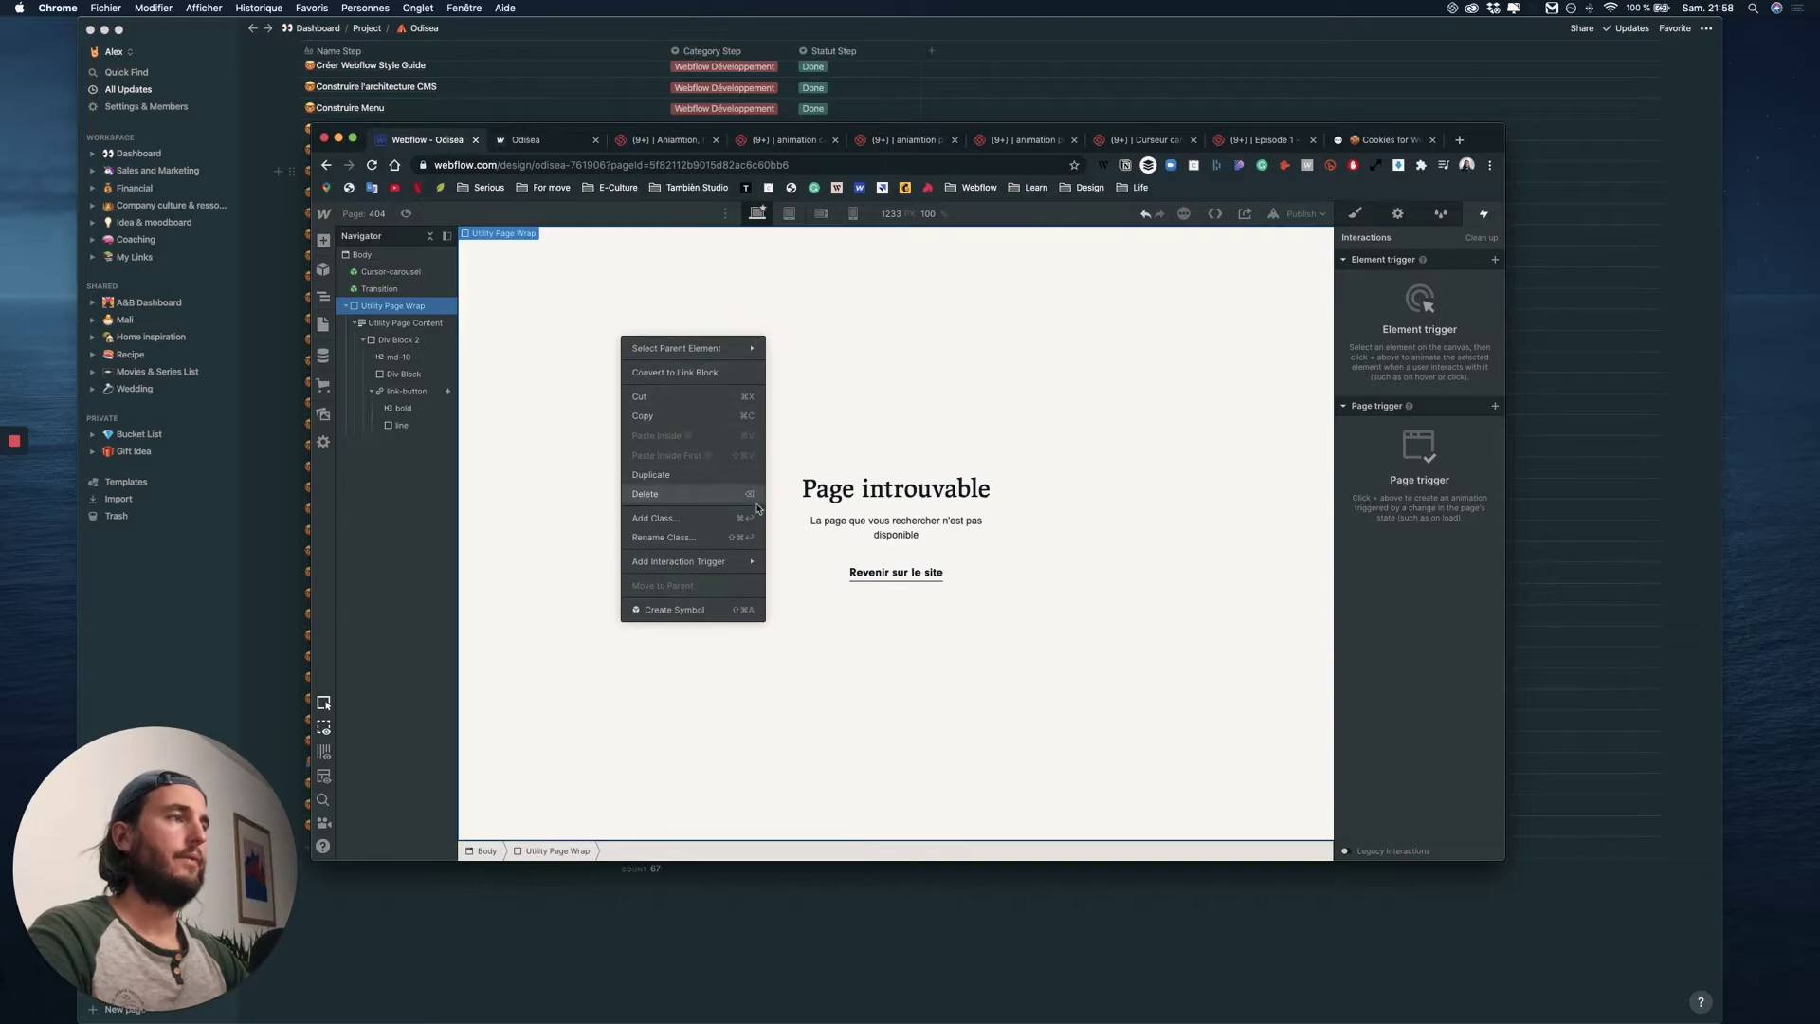
click(391, 271)
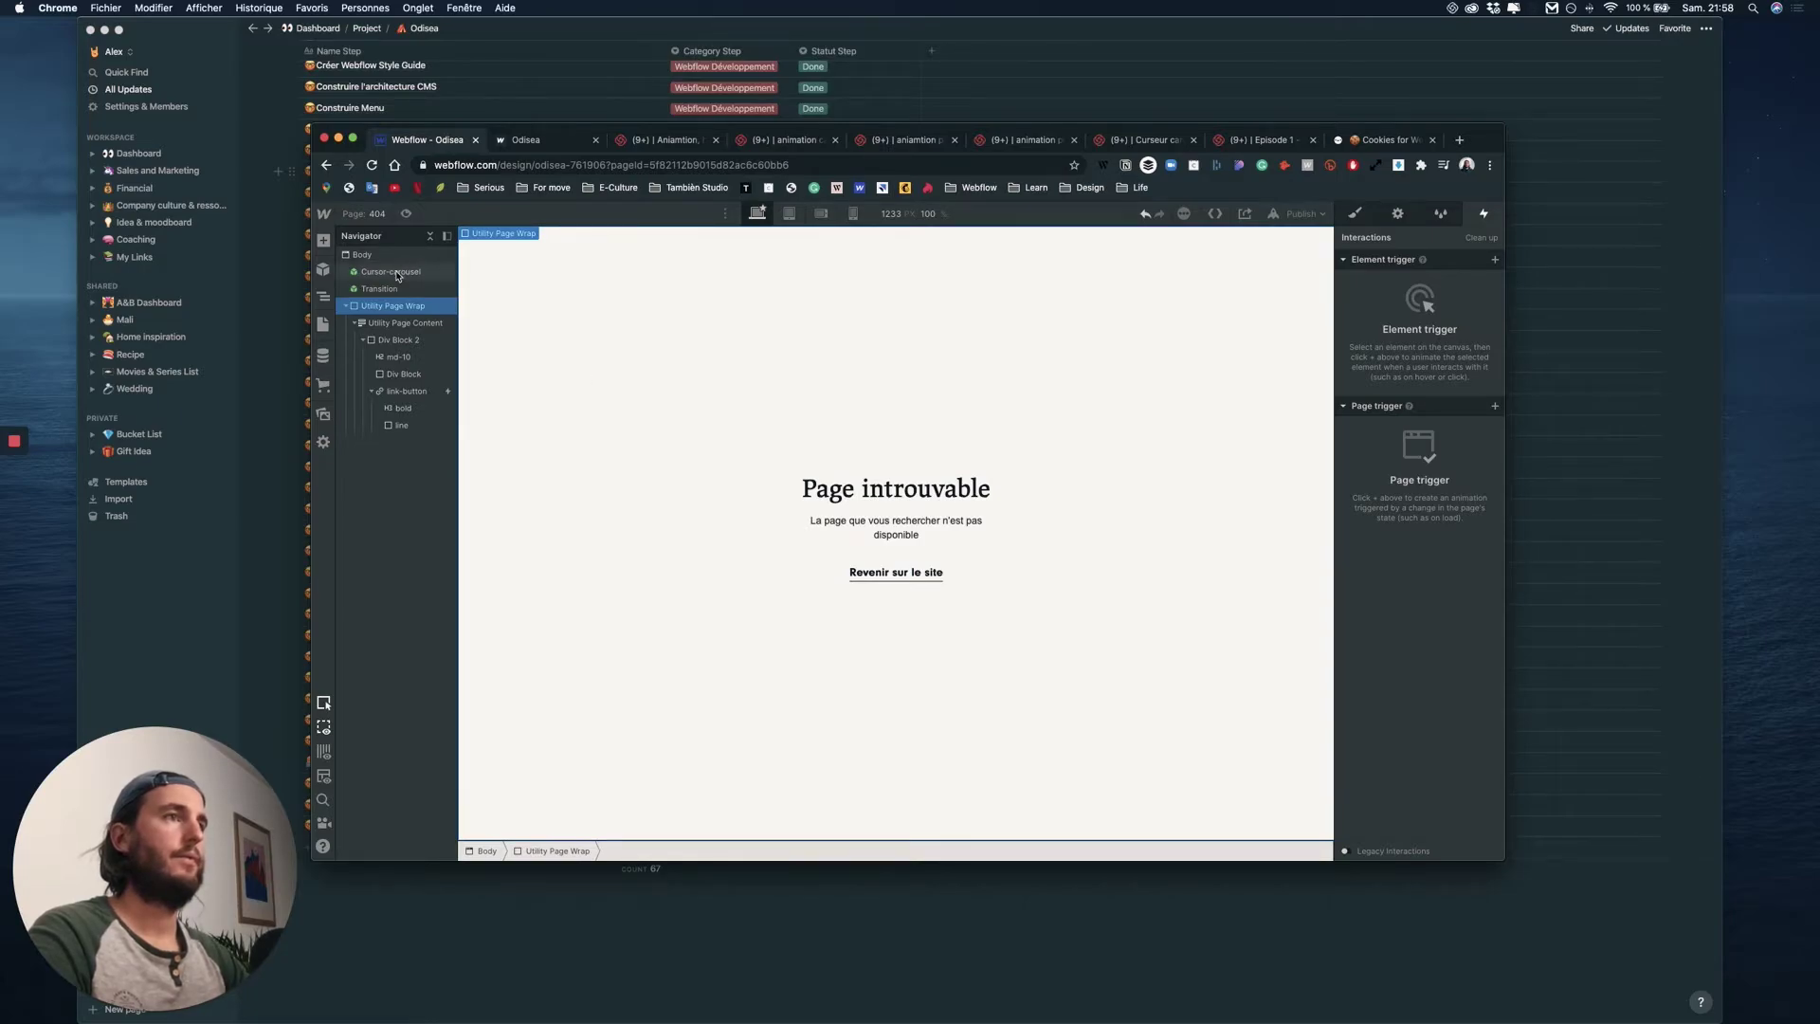
right_click(543, 238)
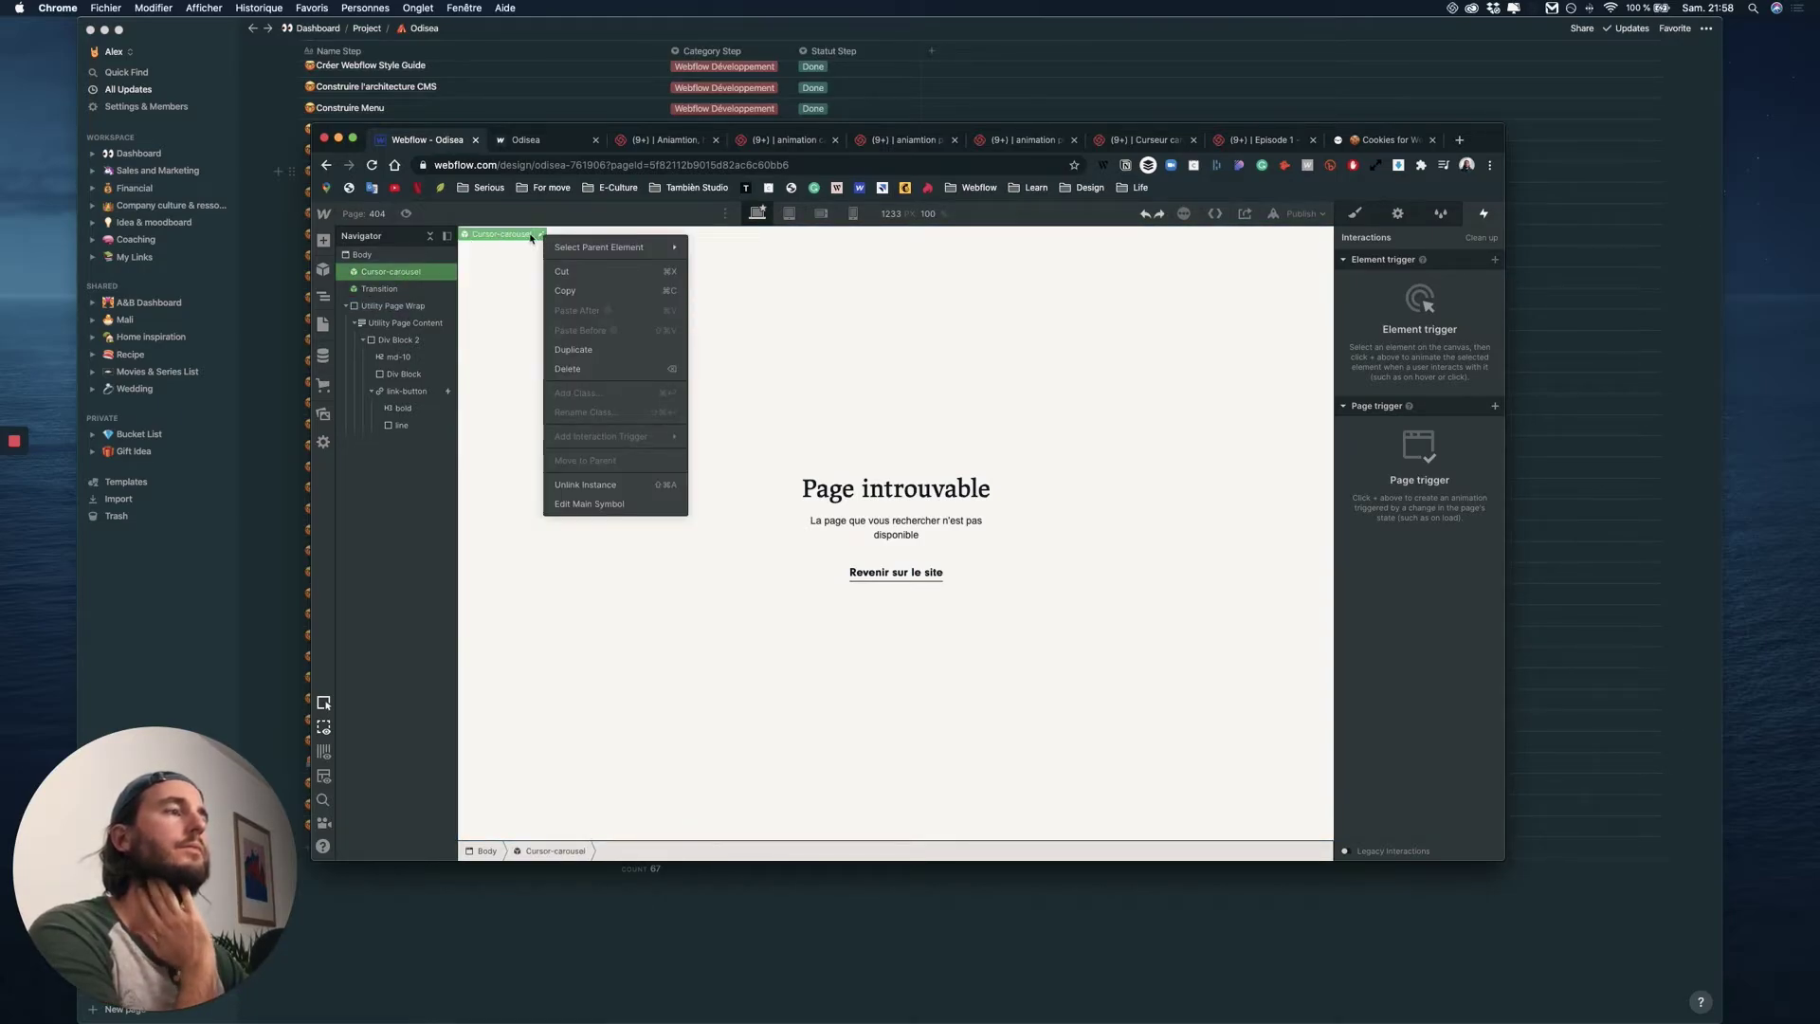
click(622, 486)
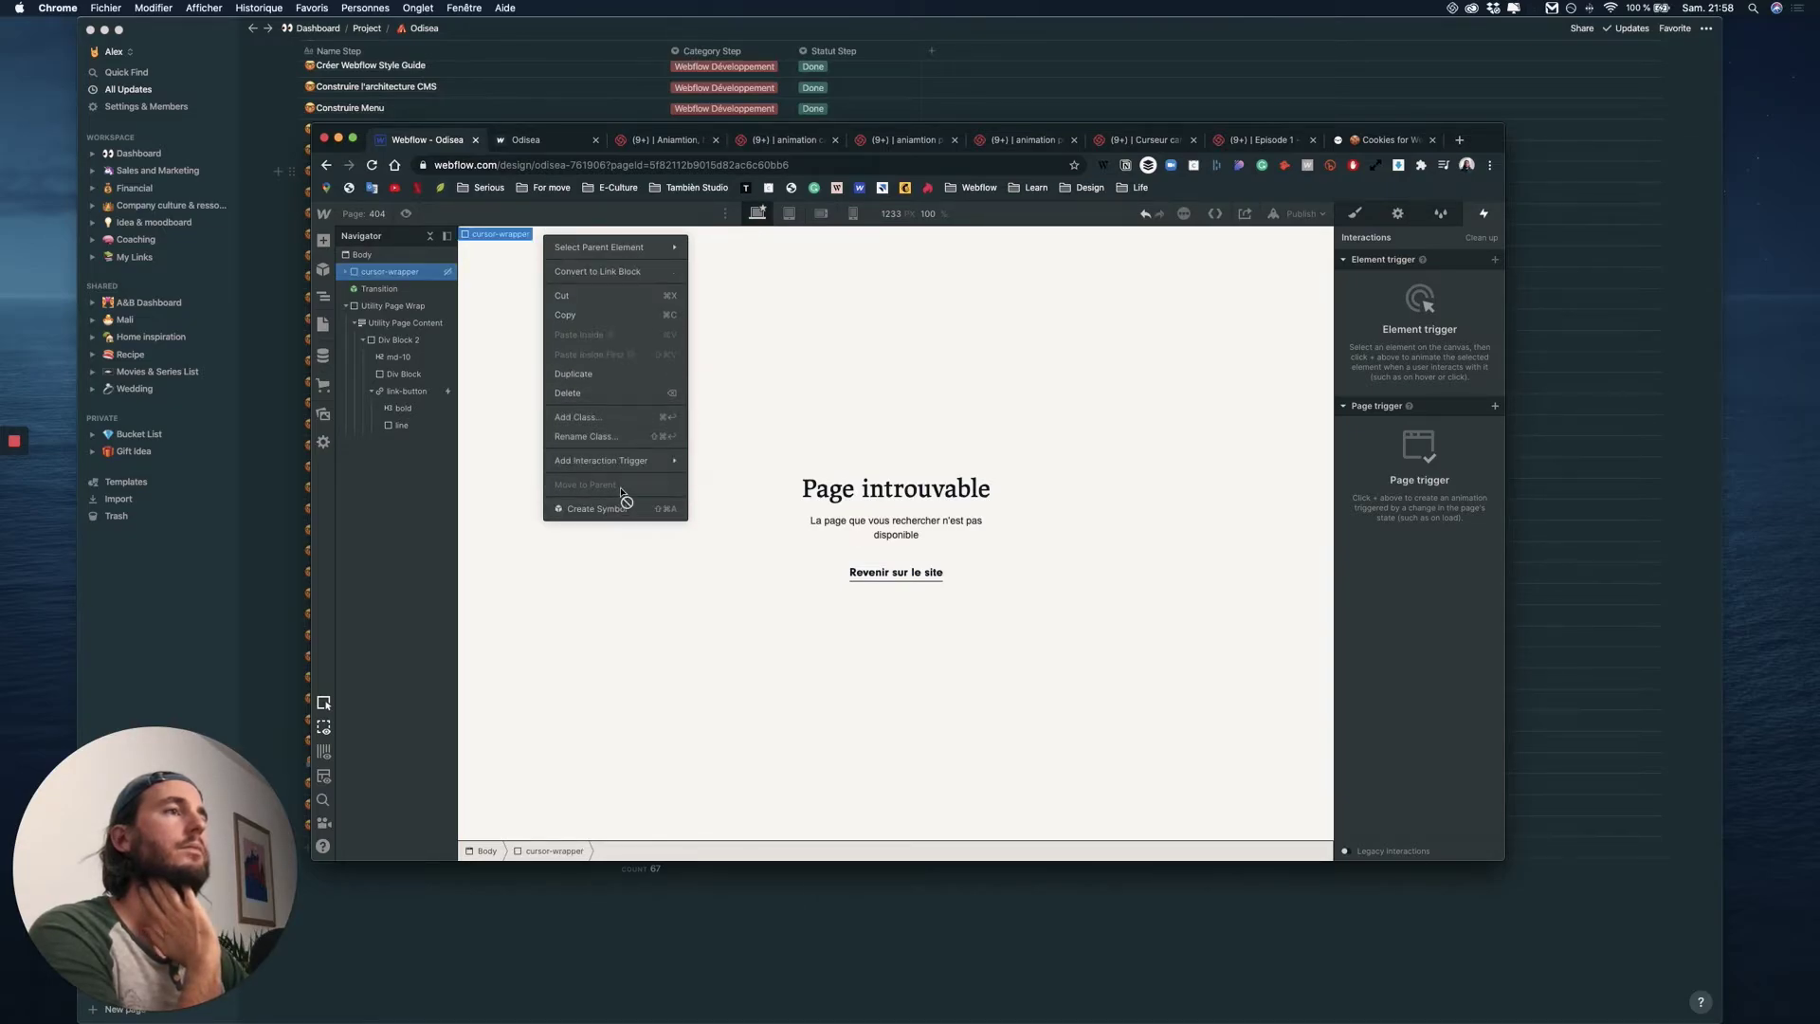
- Expand the unlinked cursor-wrapper element and duplicate its cursor-wrapper class
click(377, 291)
click(380, 290)
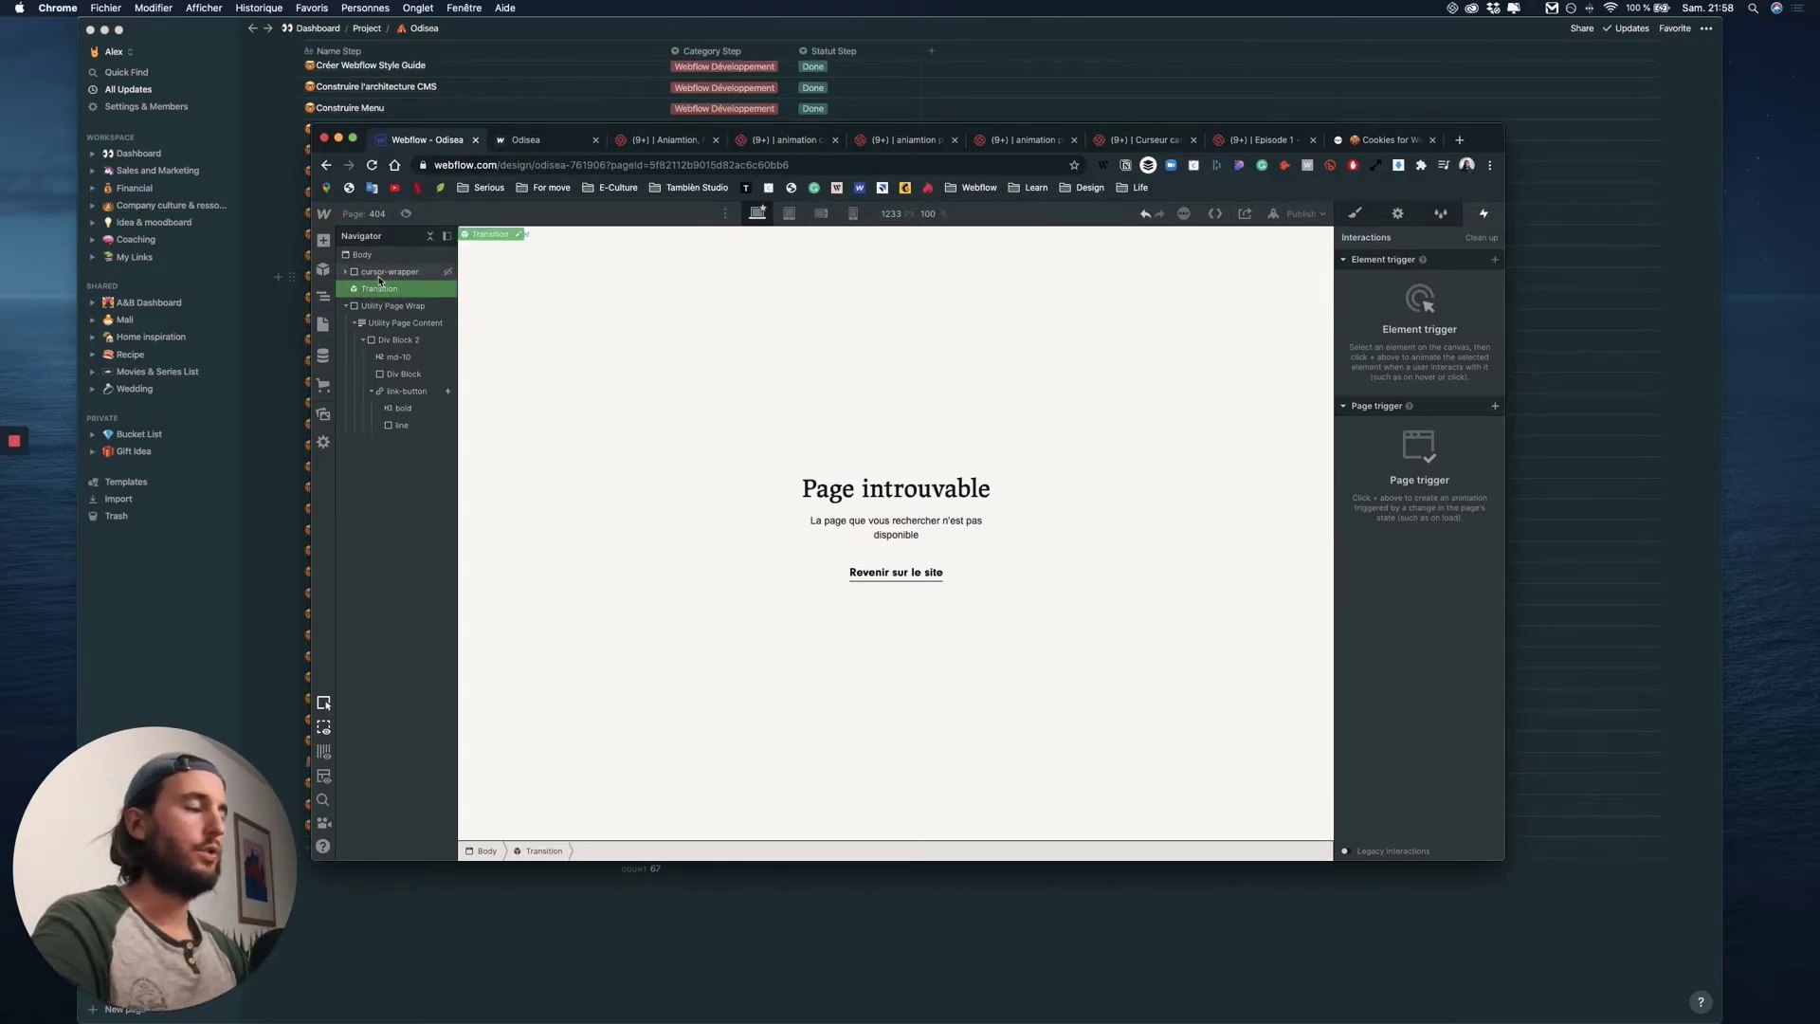
click(379, 273)
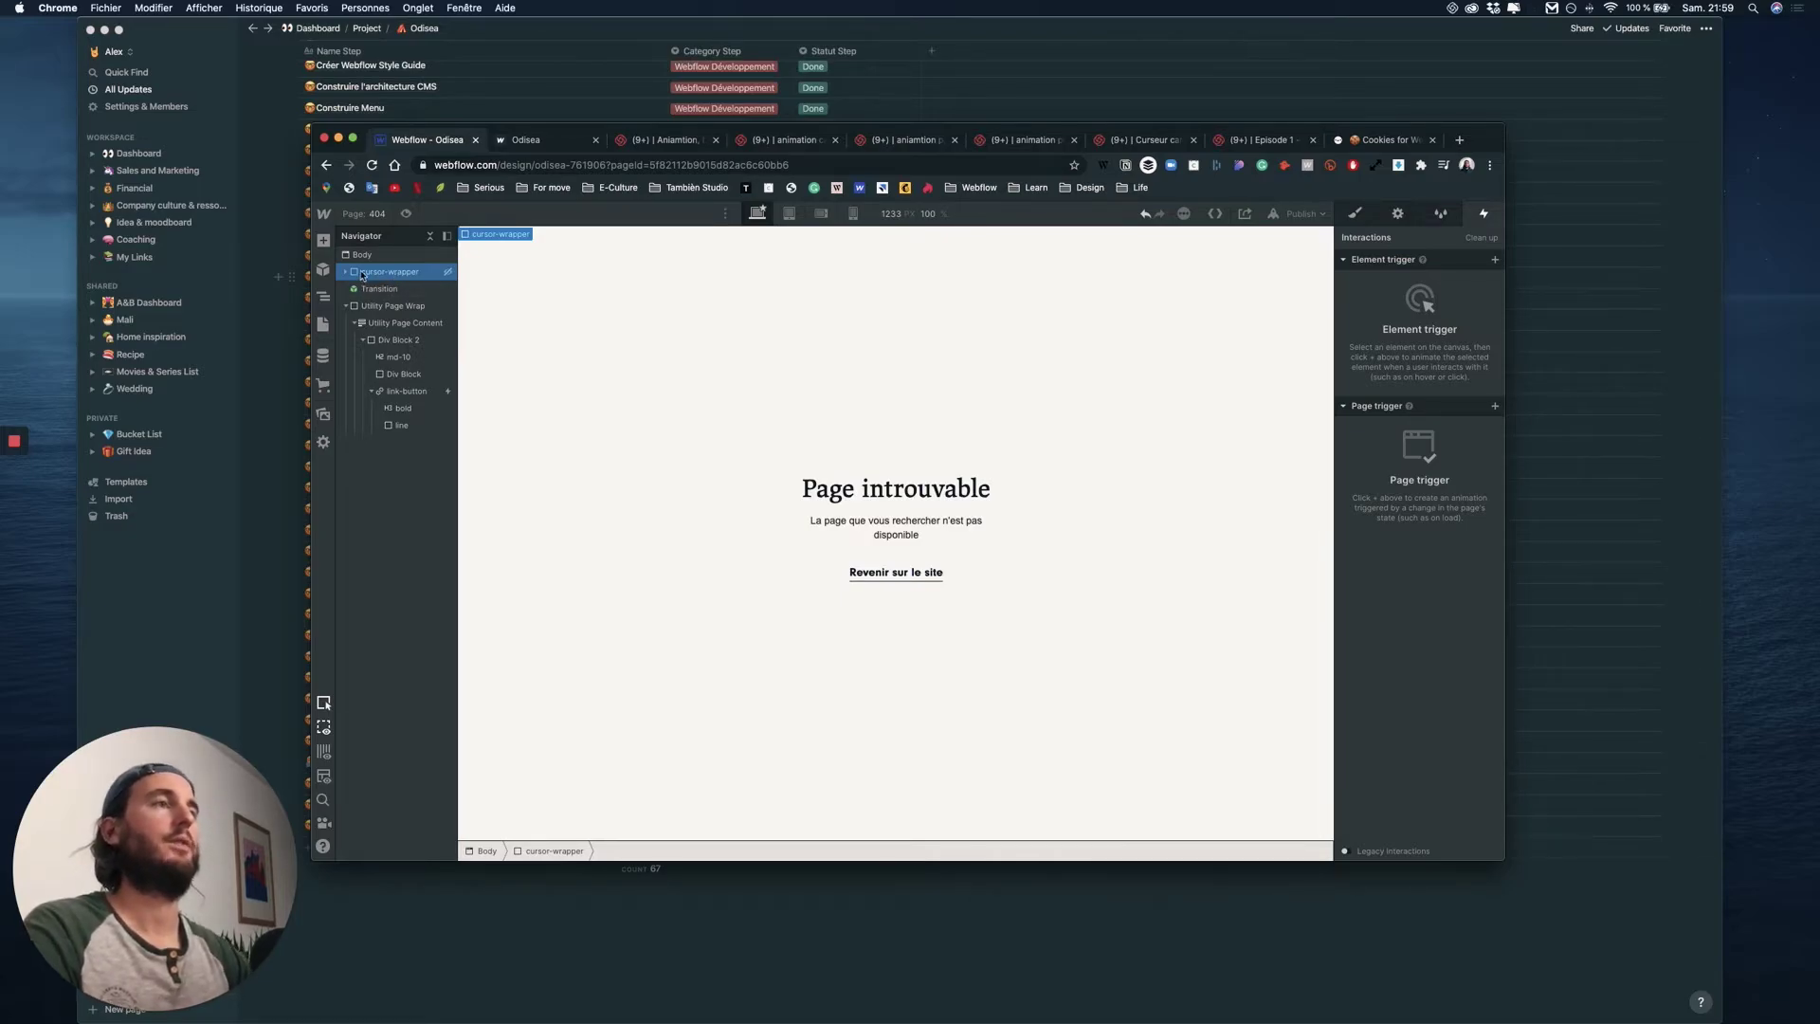
click(345, 273)
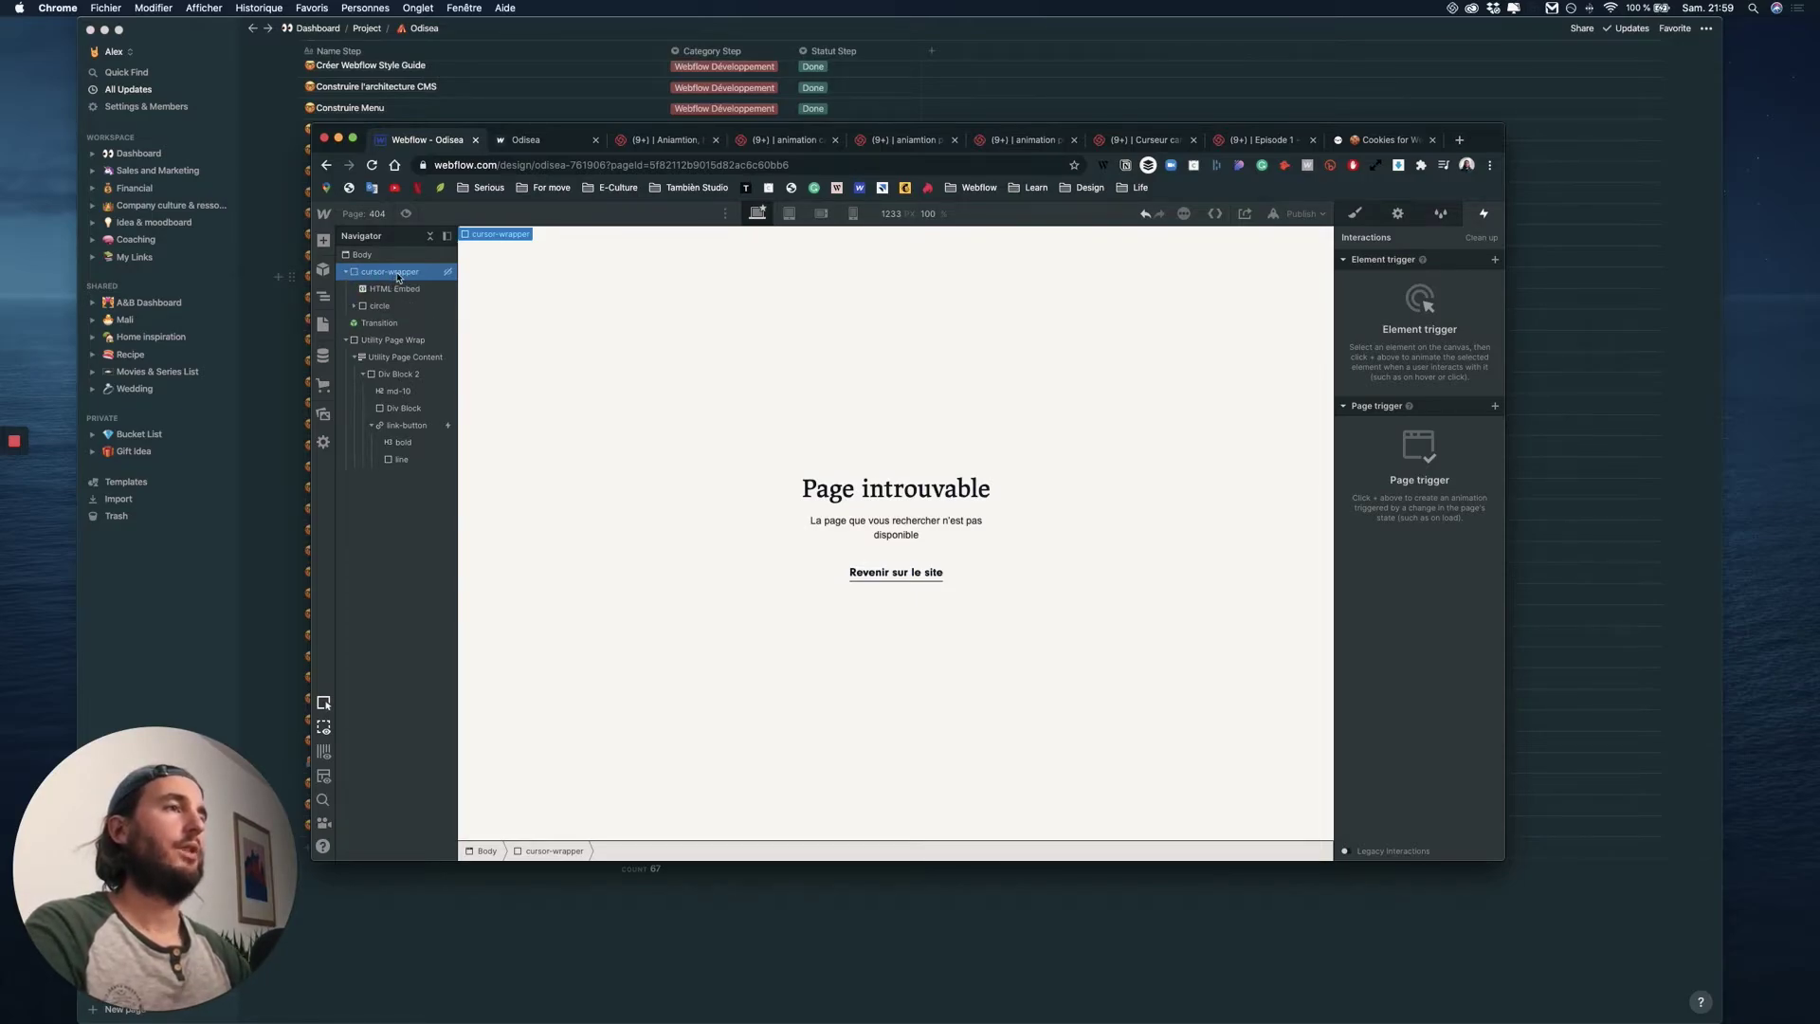
click(1354, 213)
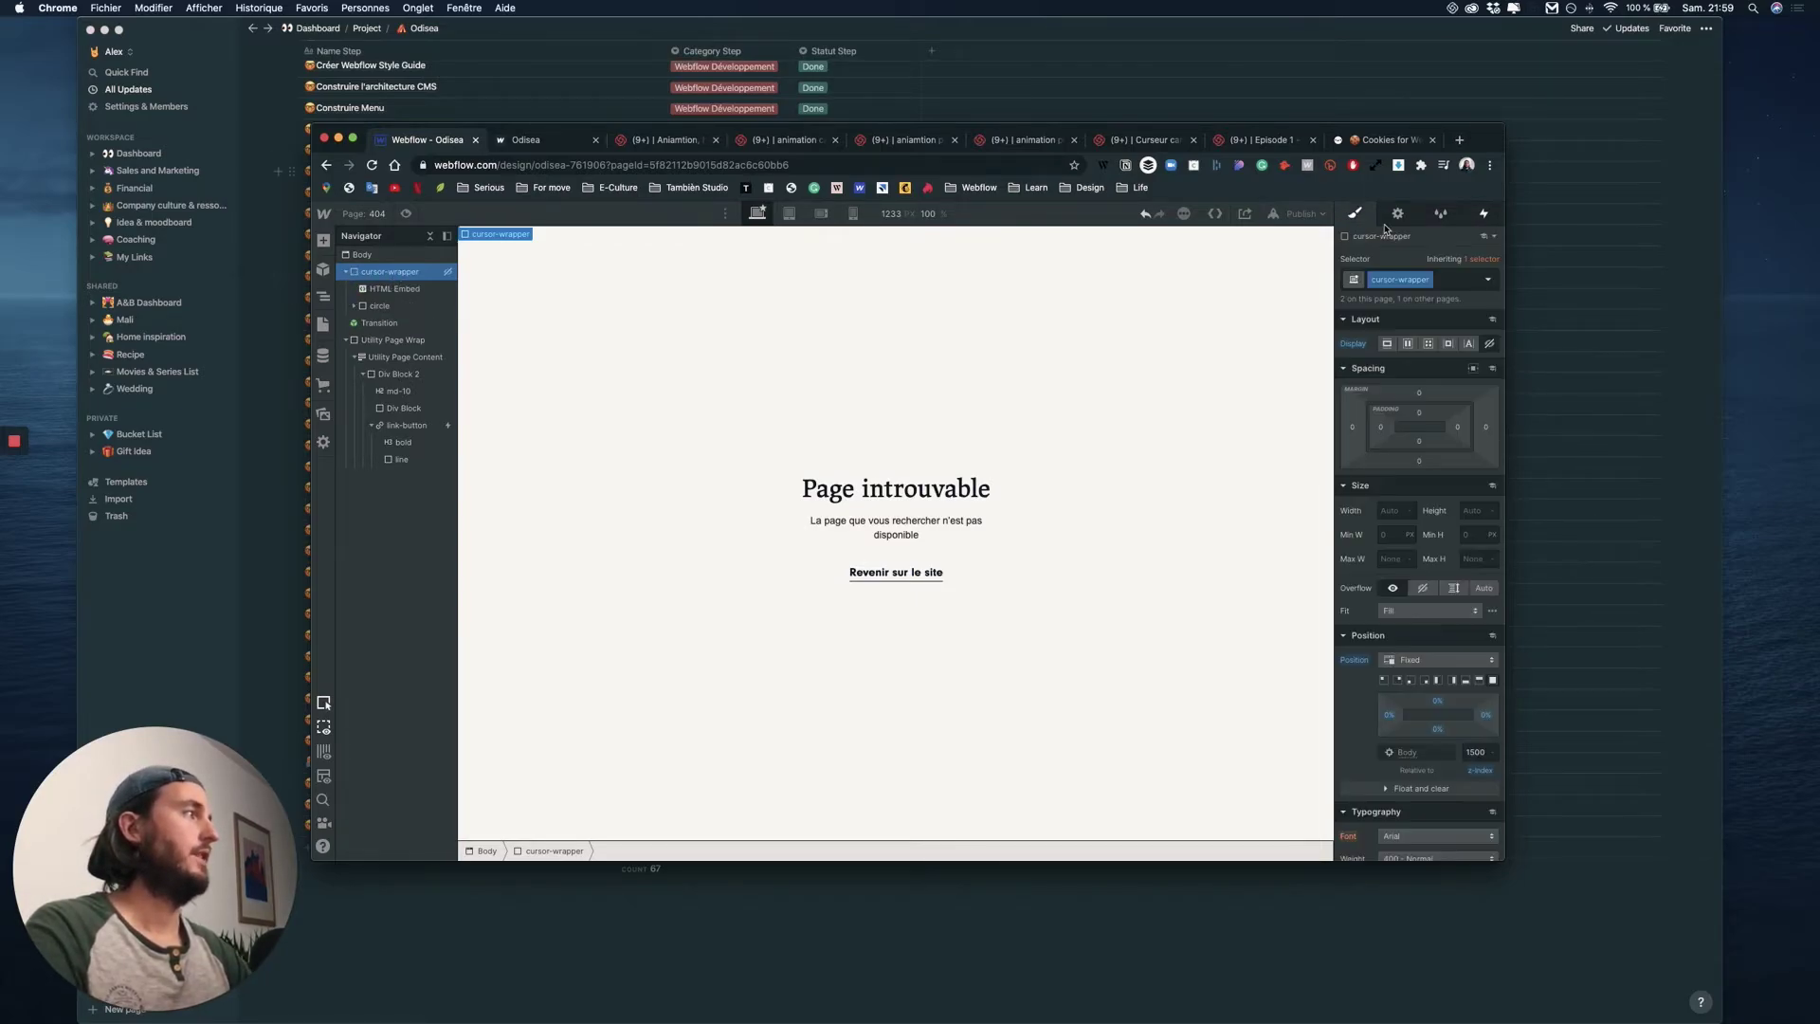
click(1429, 279)
click(1408, 315)
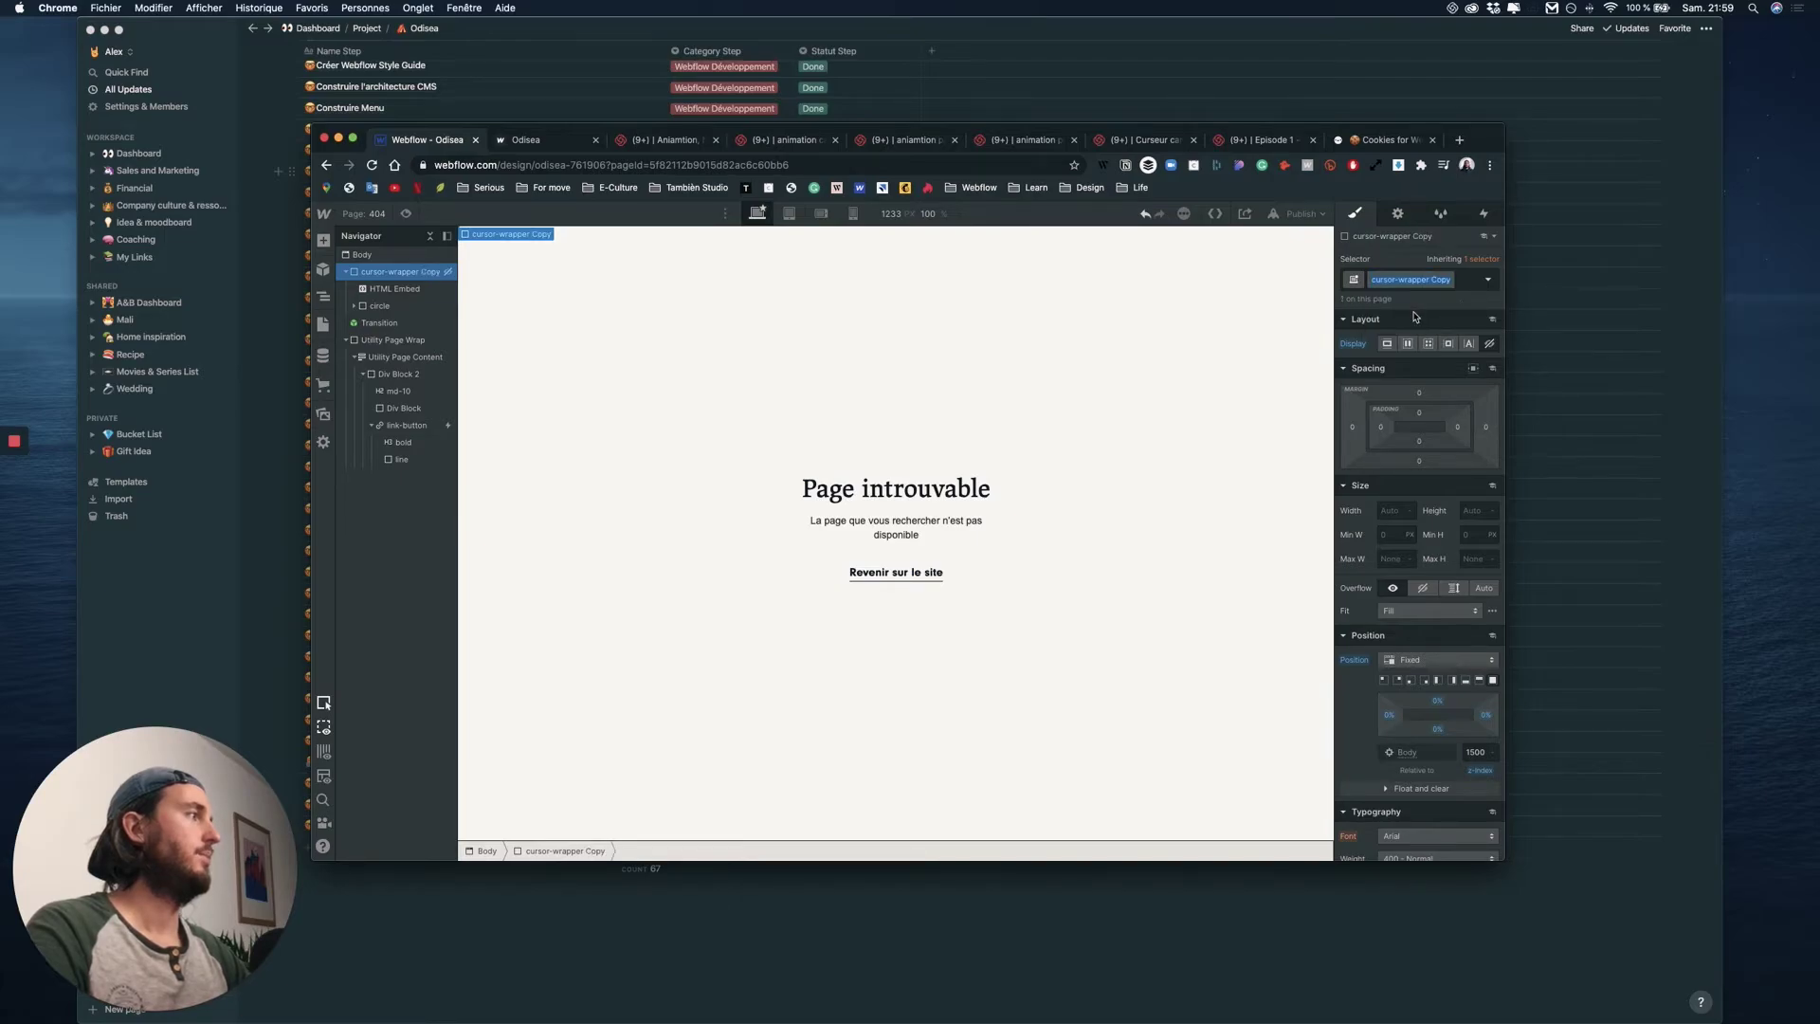
- Rename the duplicated class on the cursor wrapper as cursor-404
key(BackSpace)
key(BackSpace)
key(BackSpace)
key(BackSpace)
key(BackSpace)
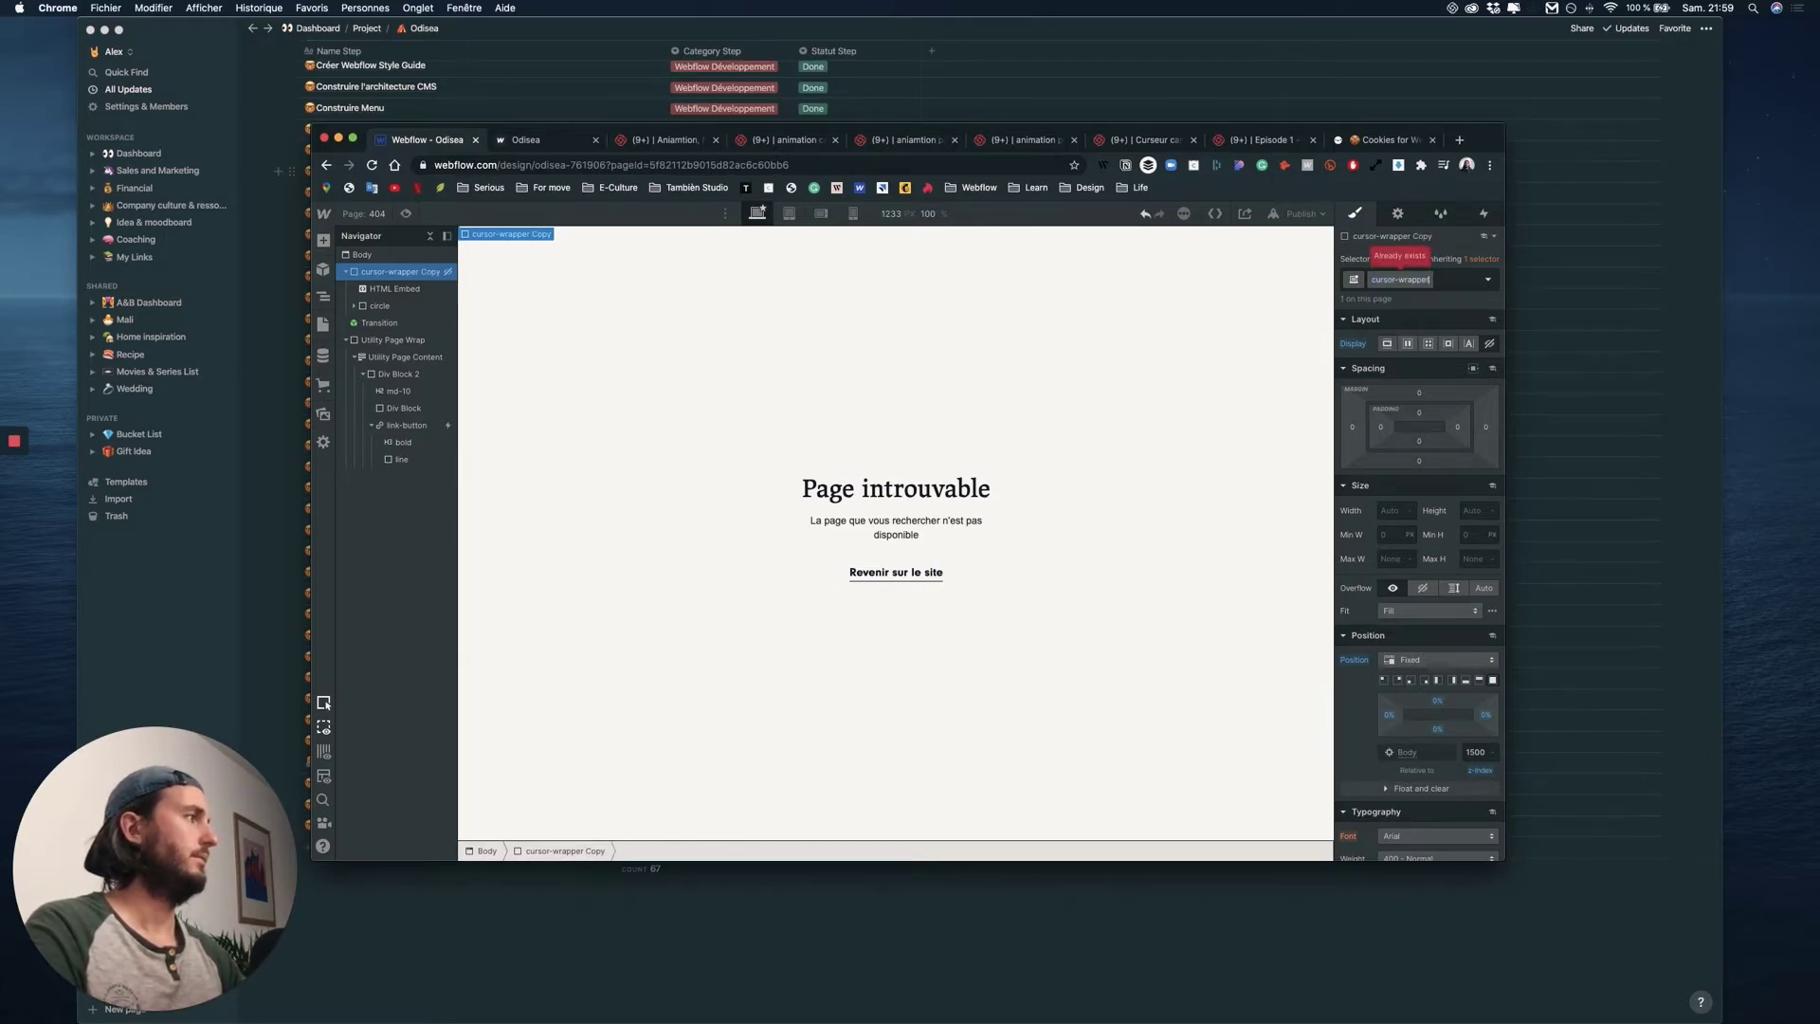
key(BackSpace)
key(BackSpace)
key(BackSpace)
key(BackSpace)
key(BackSpace)
key(BackSpace)
key(BackSpace)
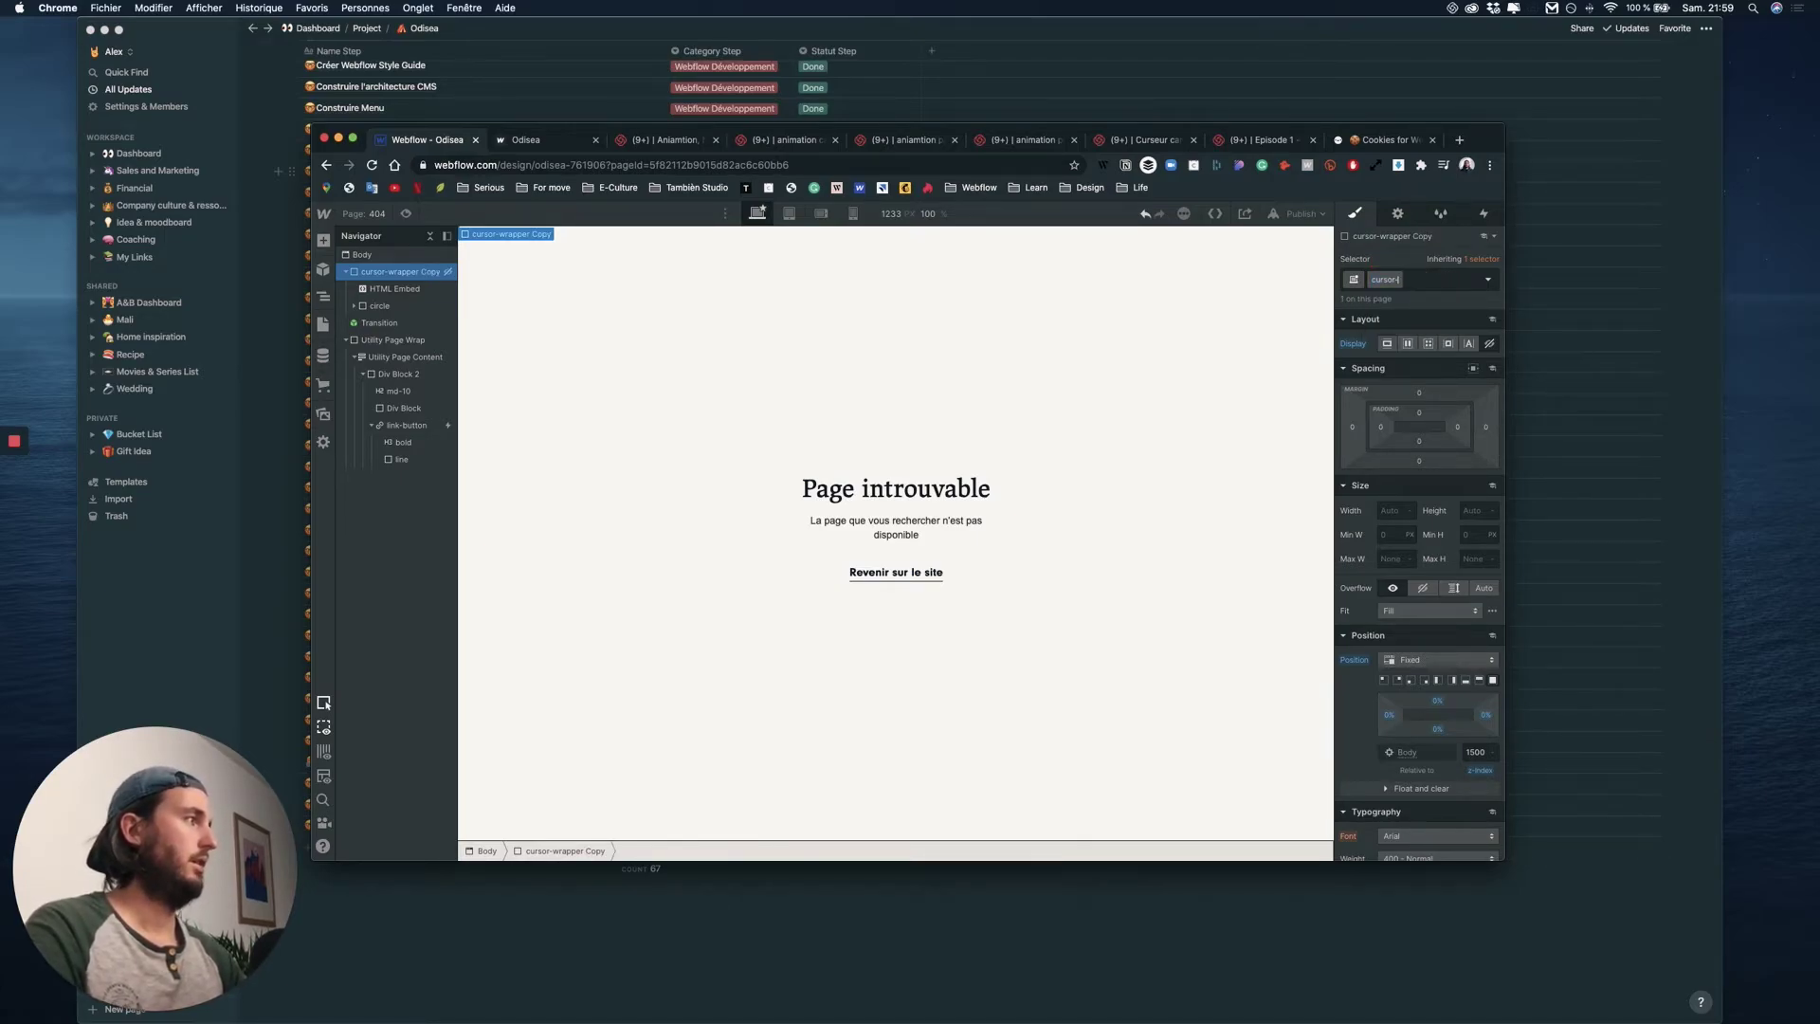
text(404)
key(Return)
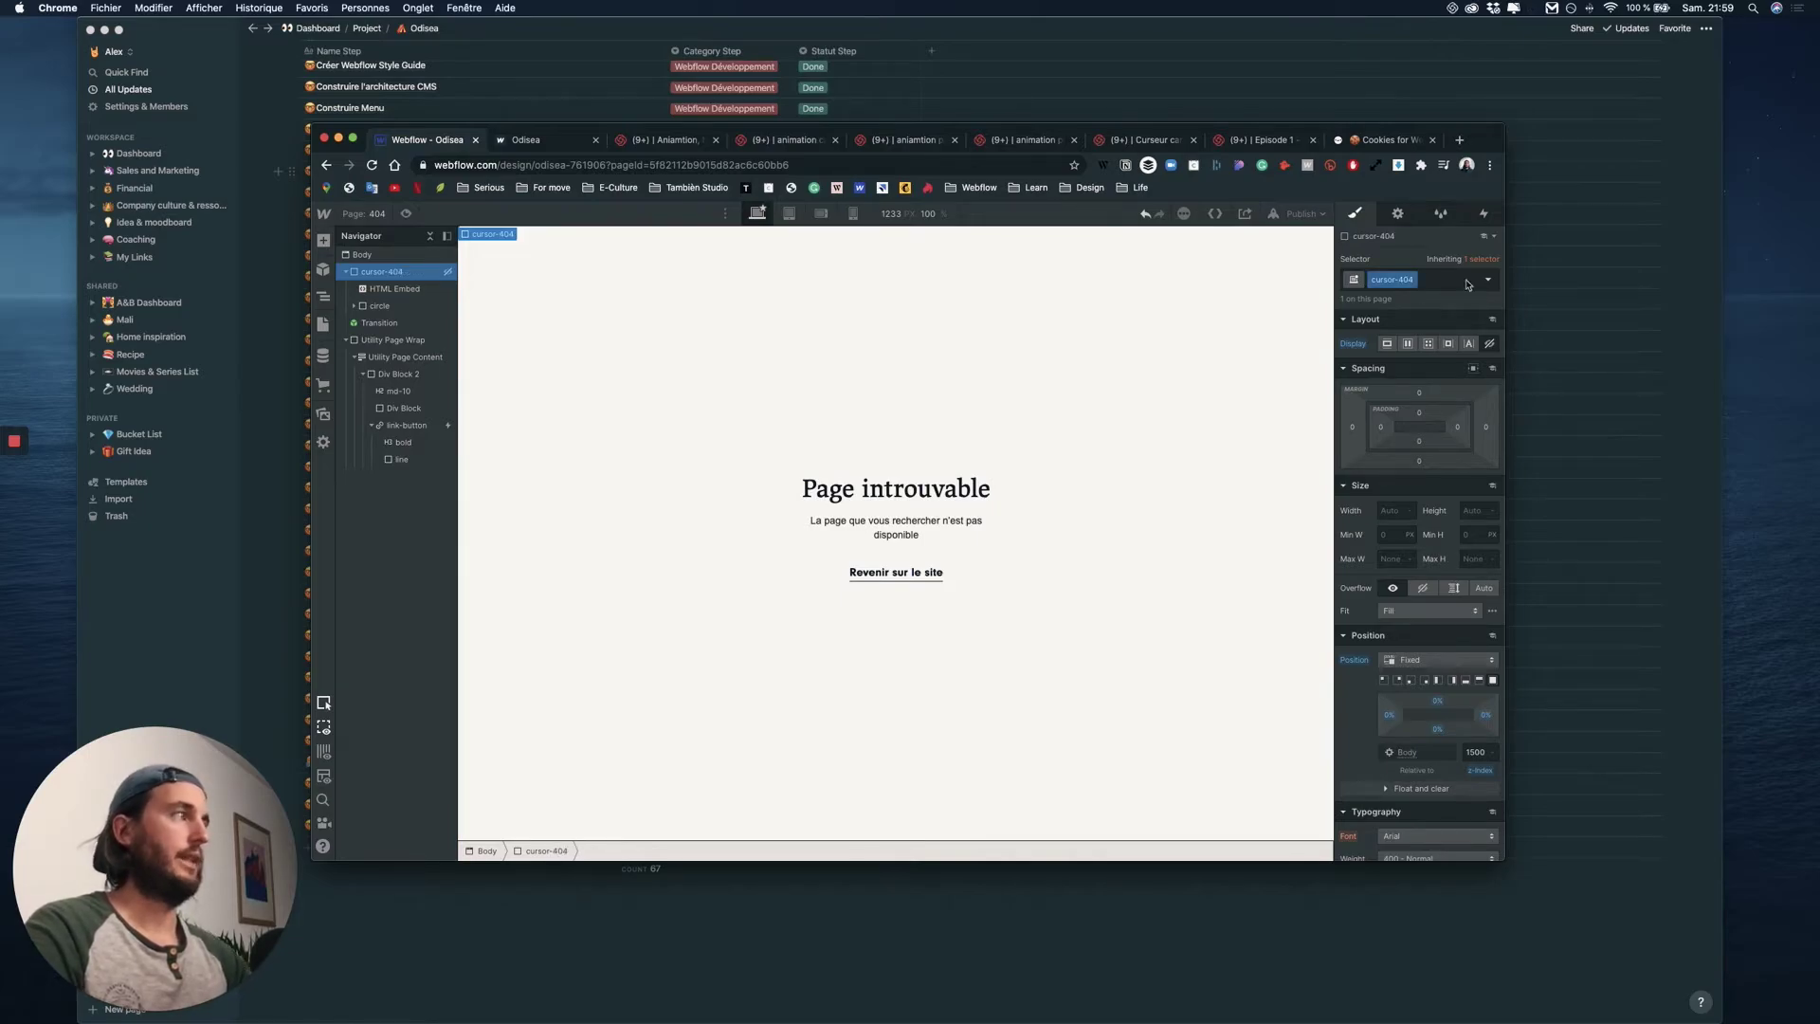
- Change the selector in the HTML Embed's custom code to .cursor-404 and save the code
click(393, 289)
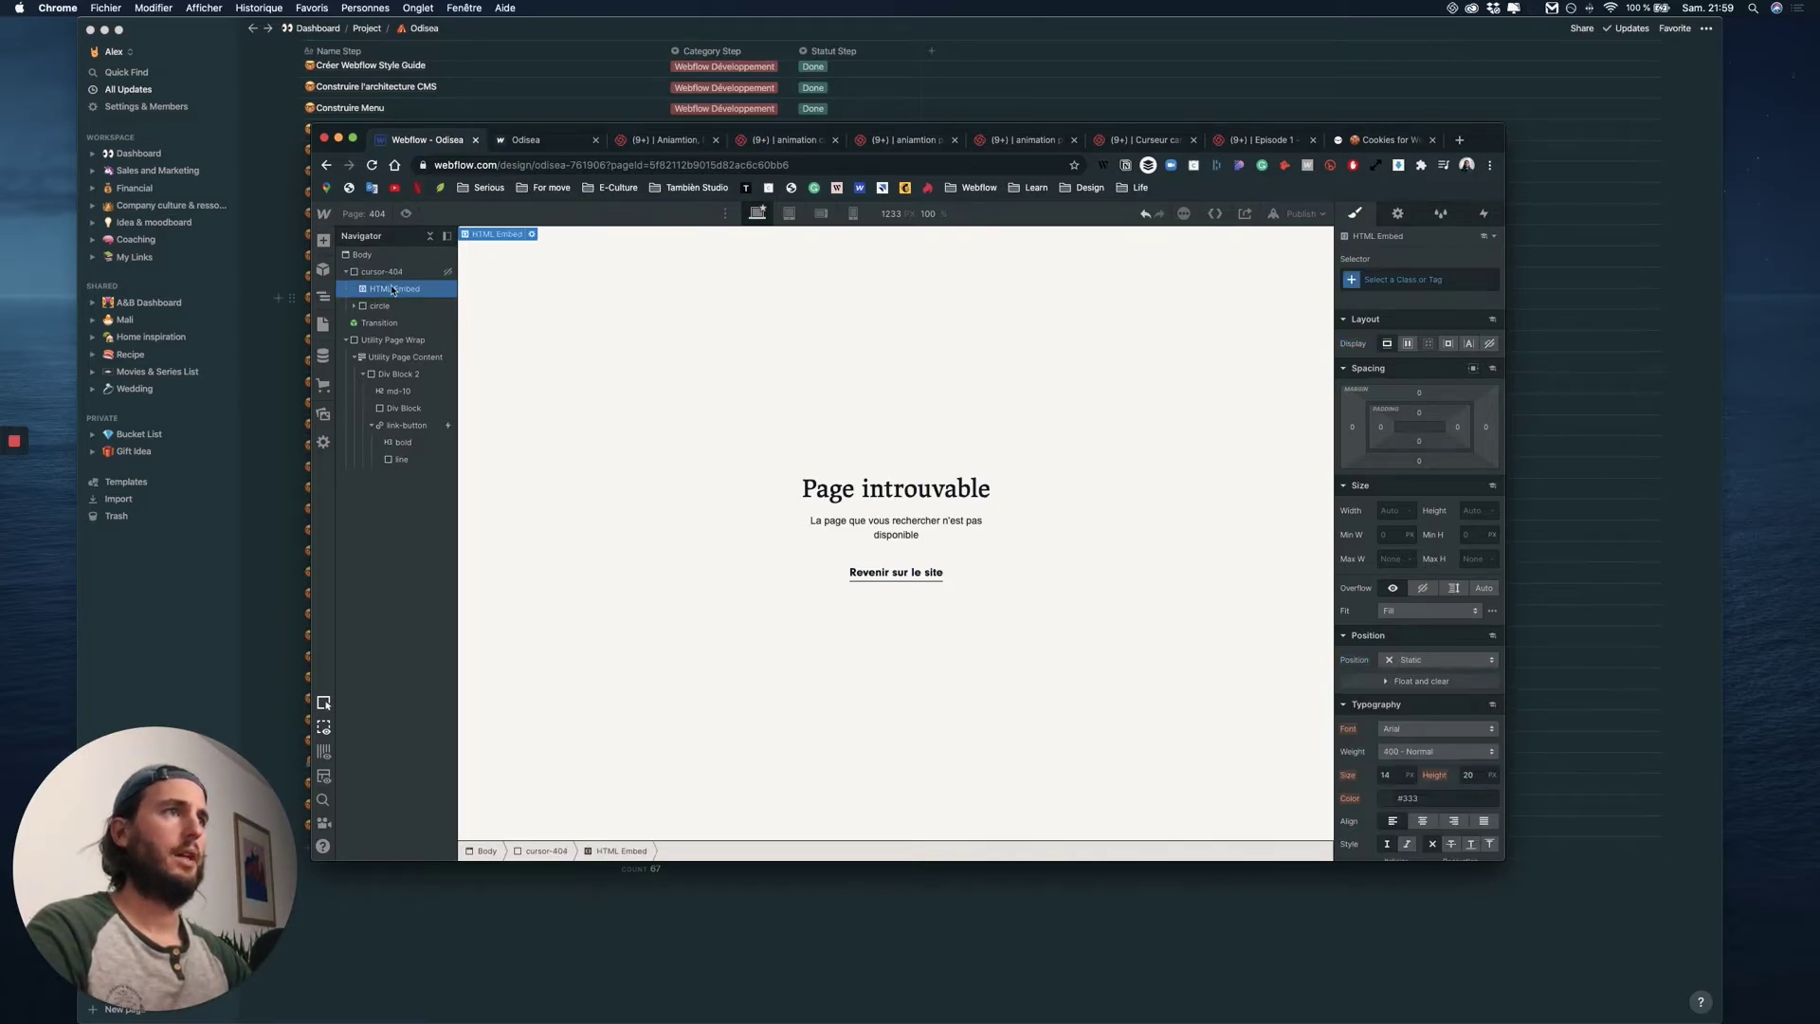
click(532, 234)
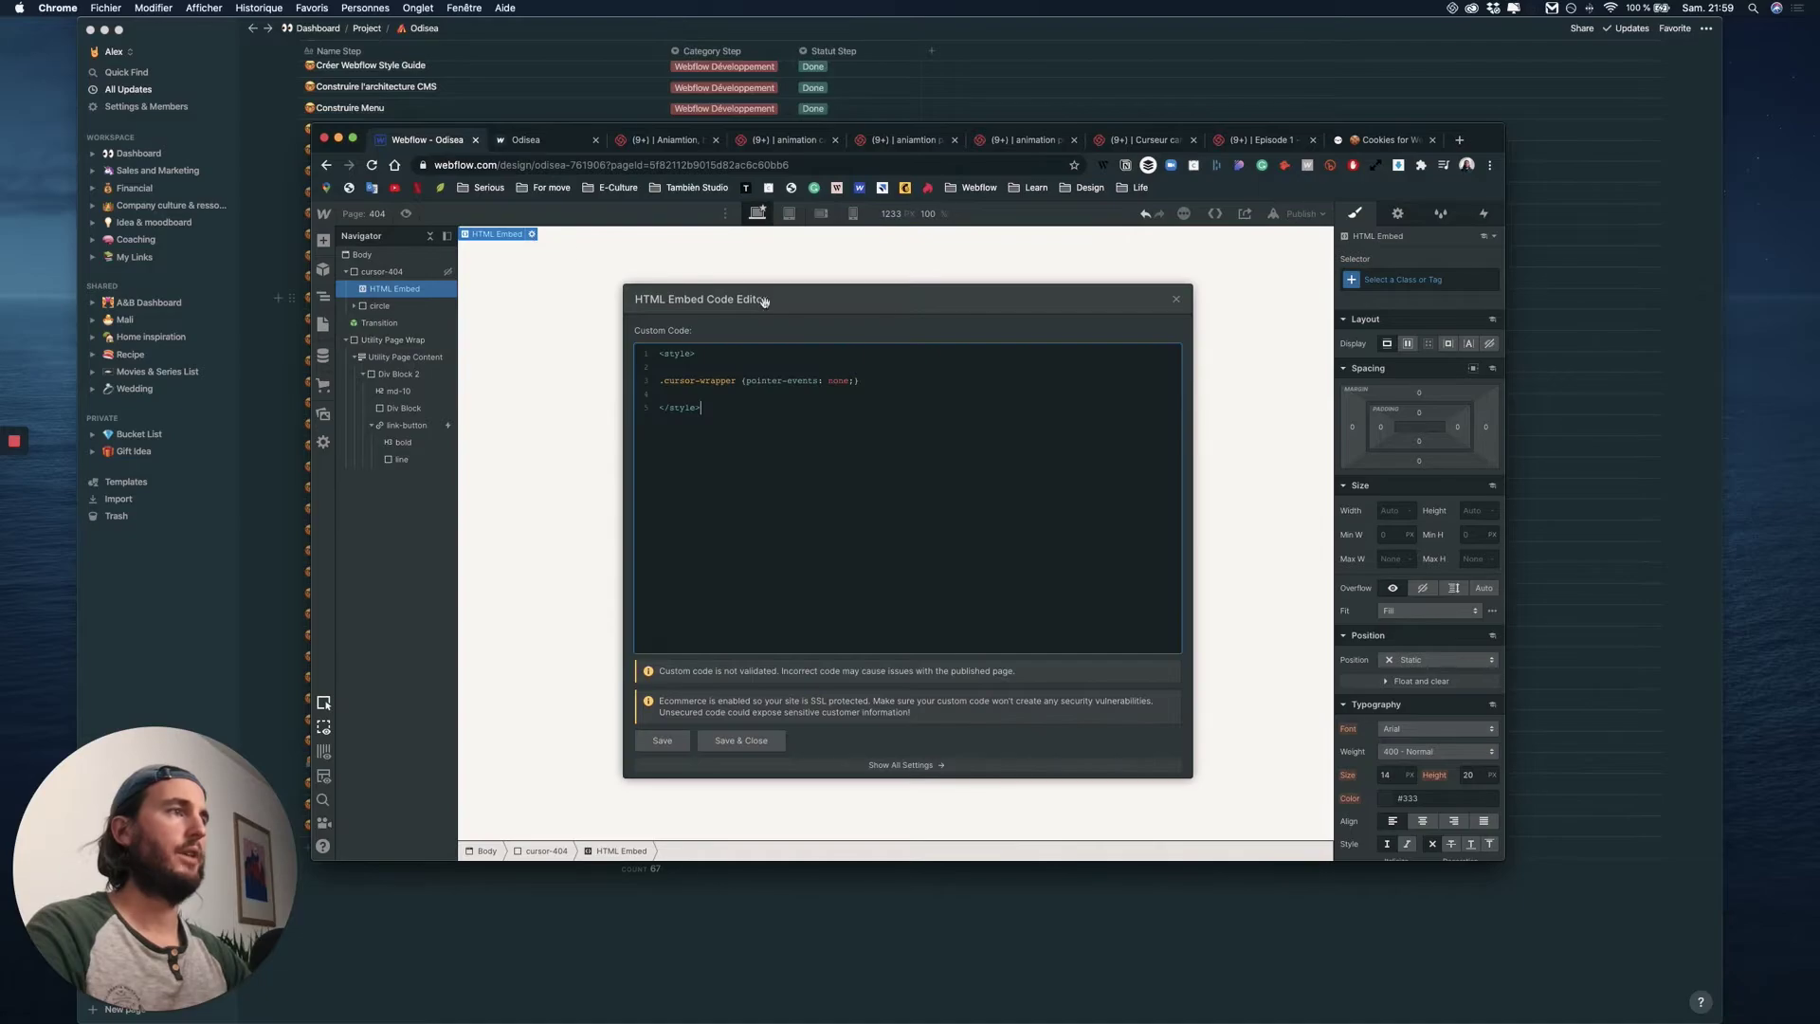
double_click(727, 379)
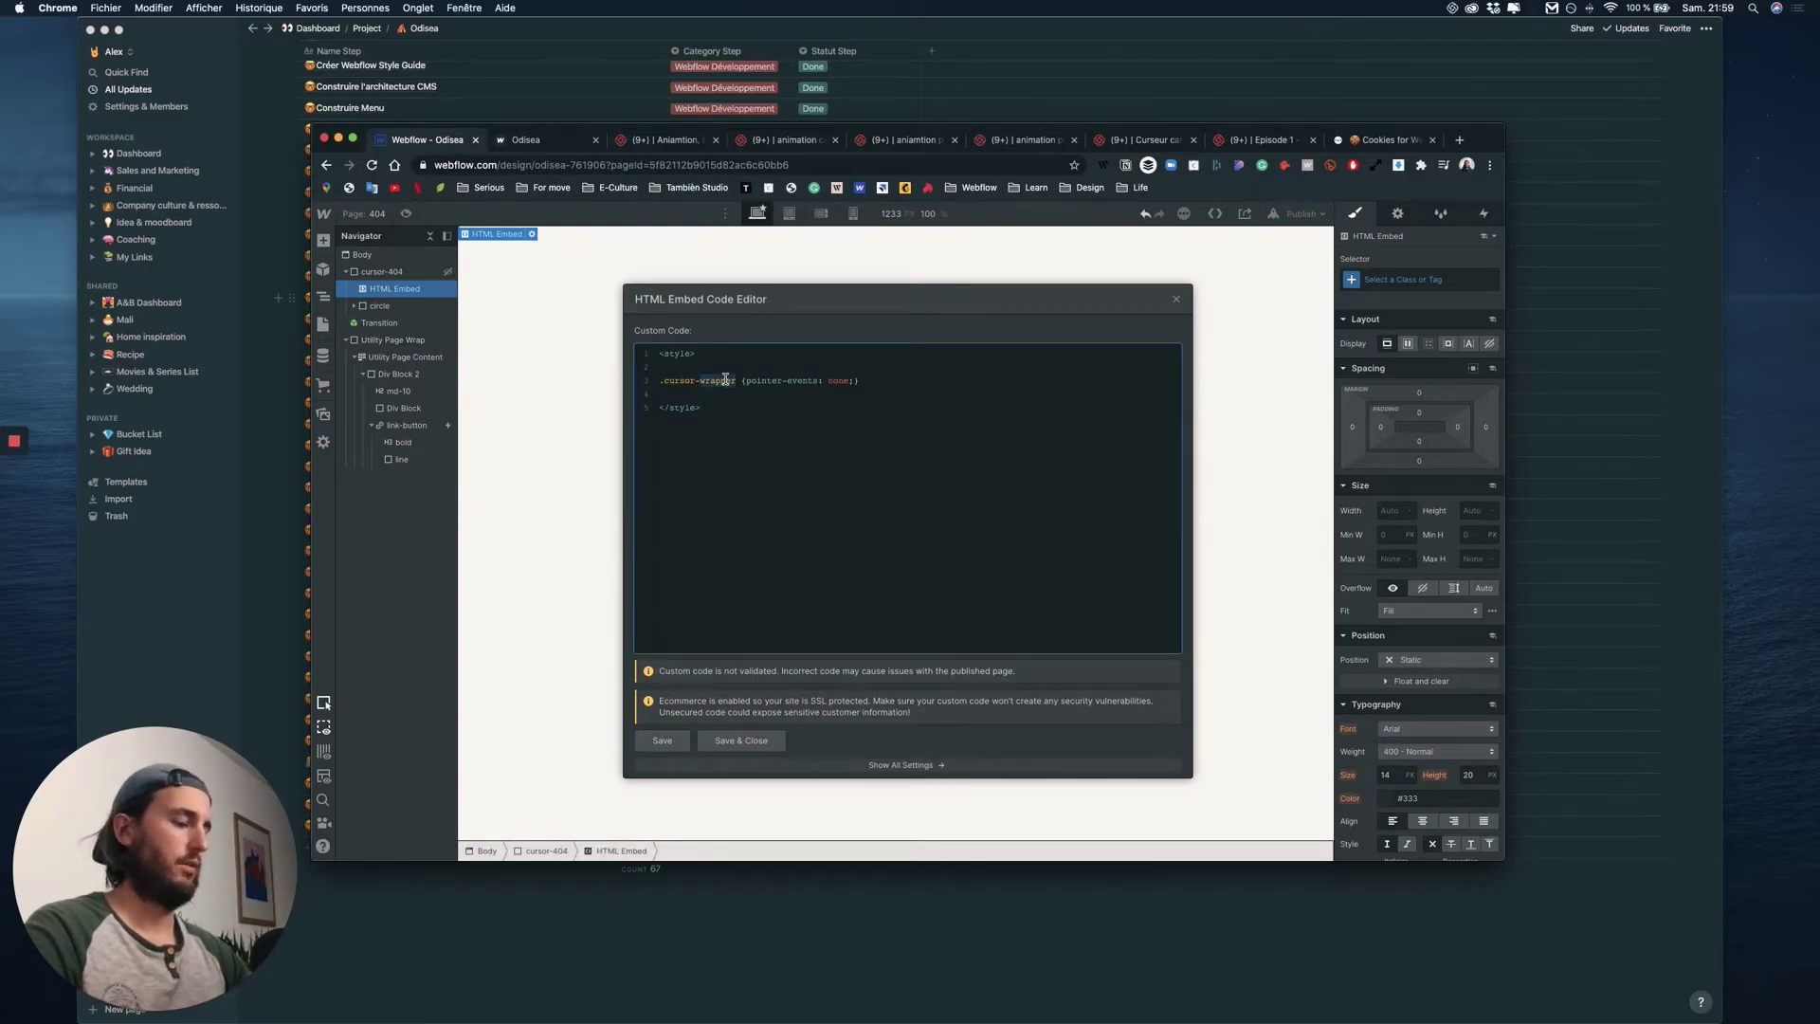
text(404)
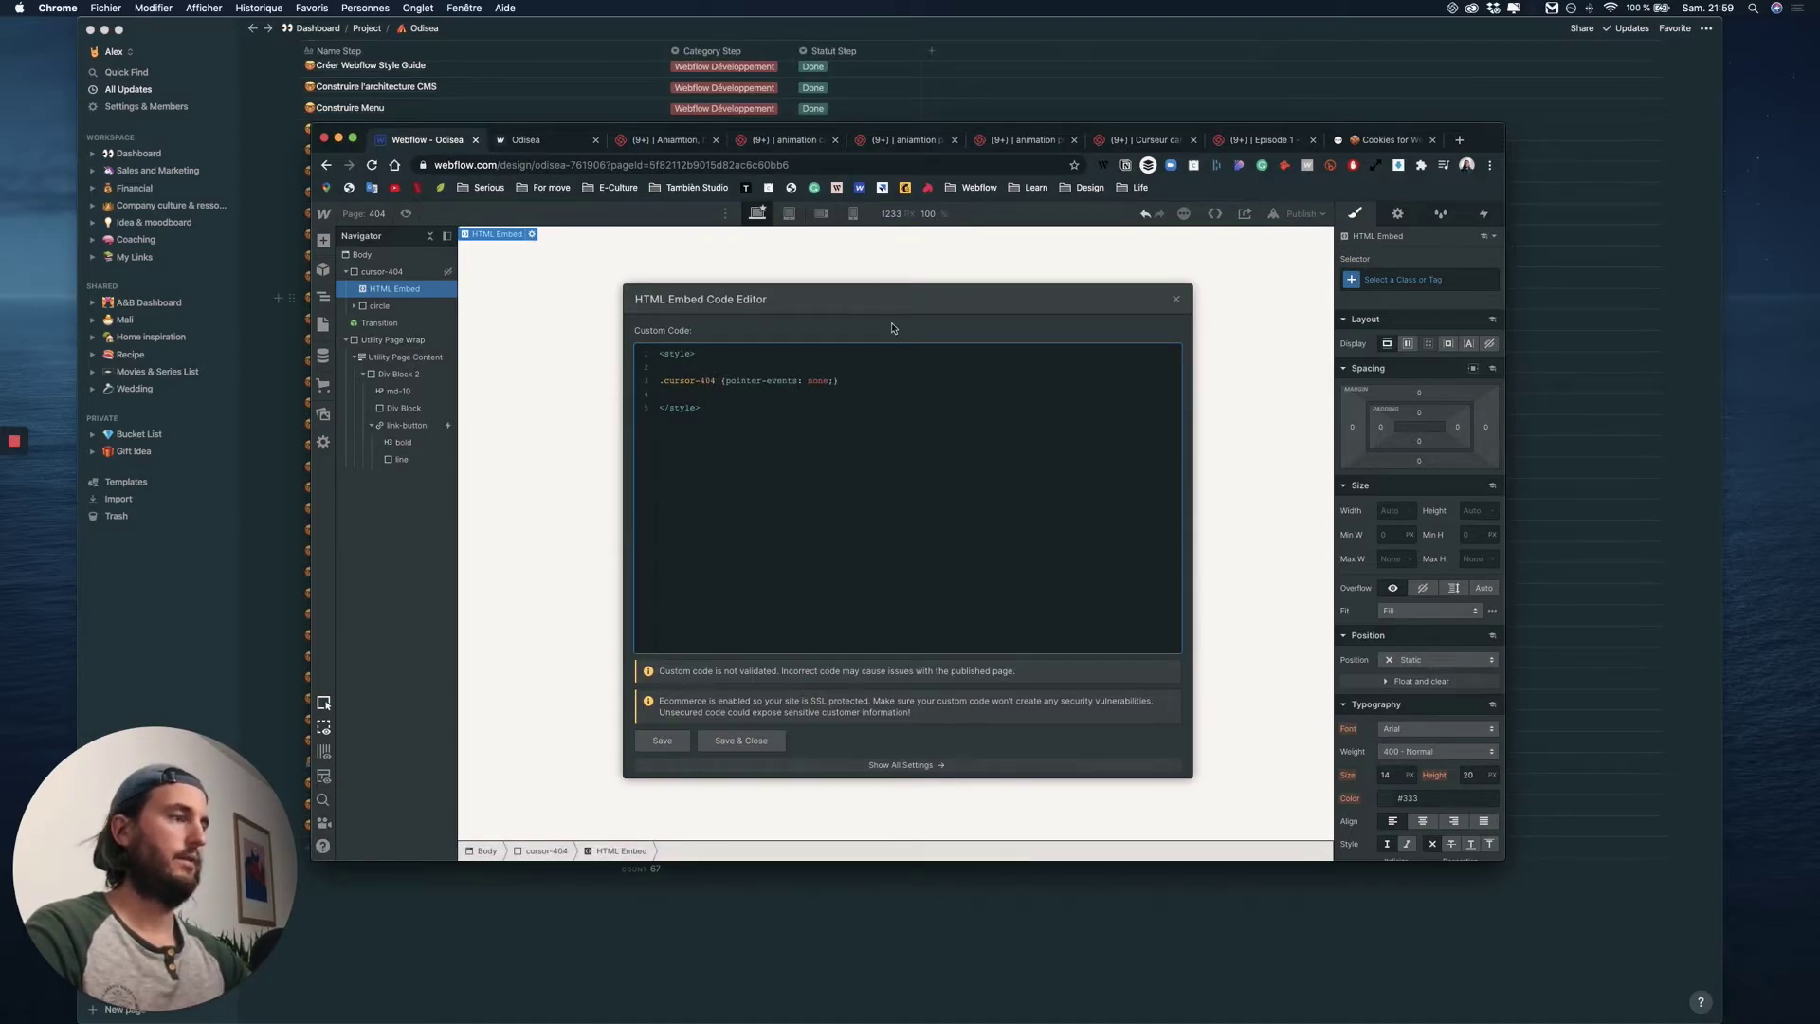
click(741, 741)
- Set the display of the cursor-404 element to flex
click(408, 305)
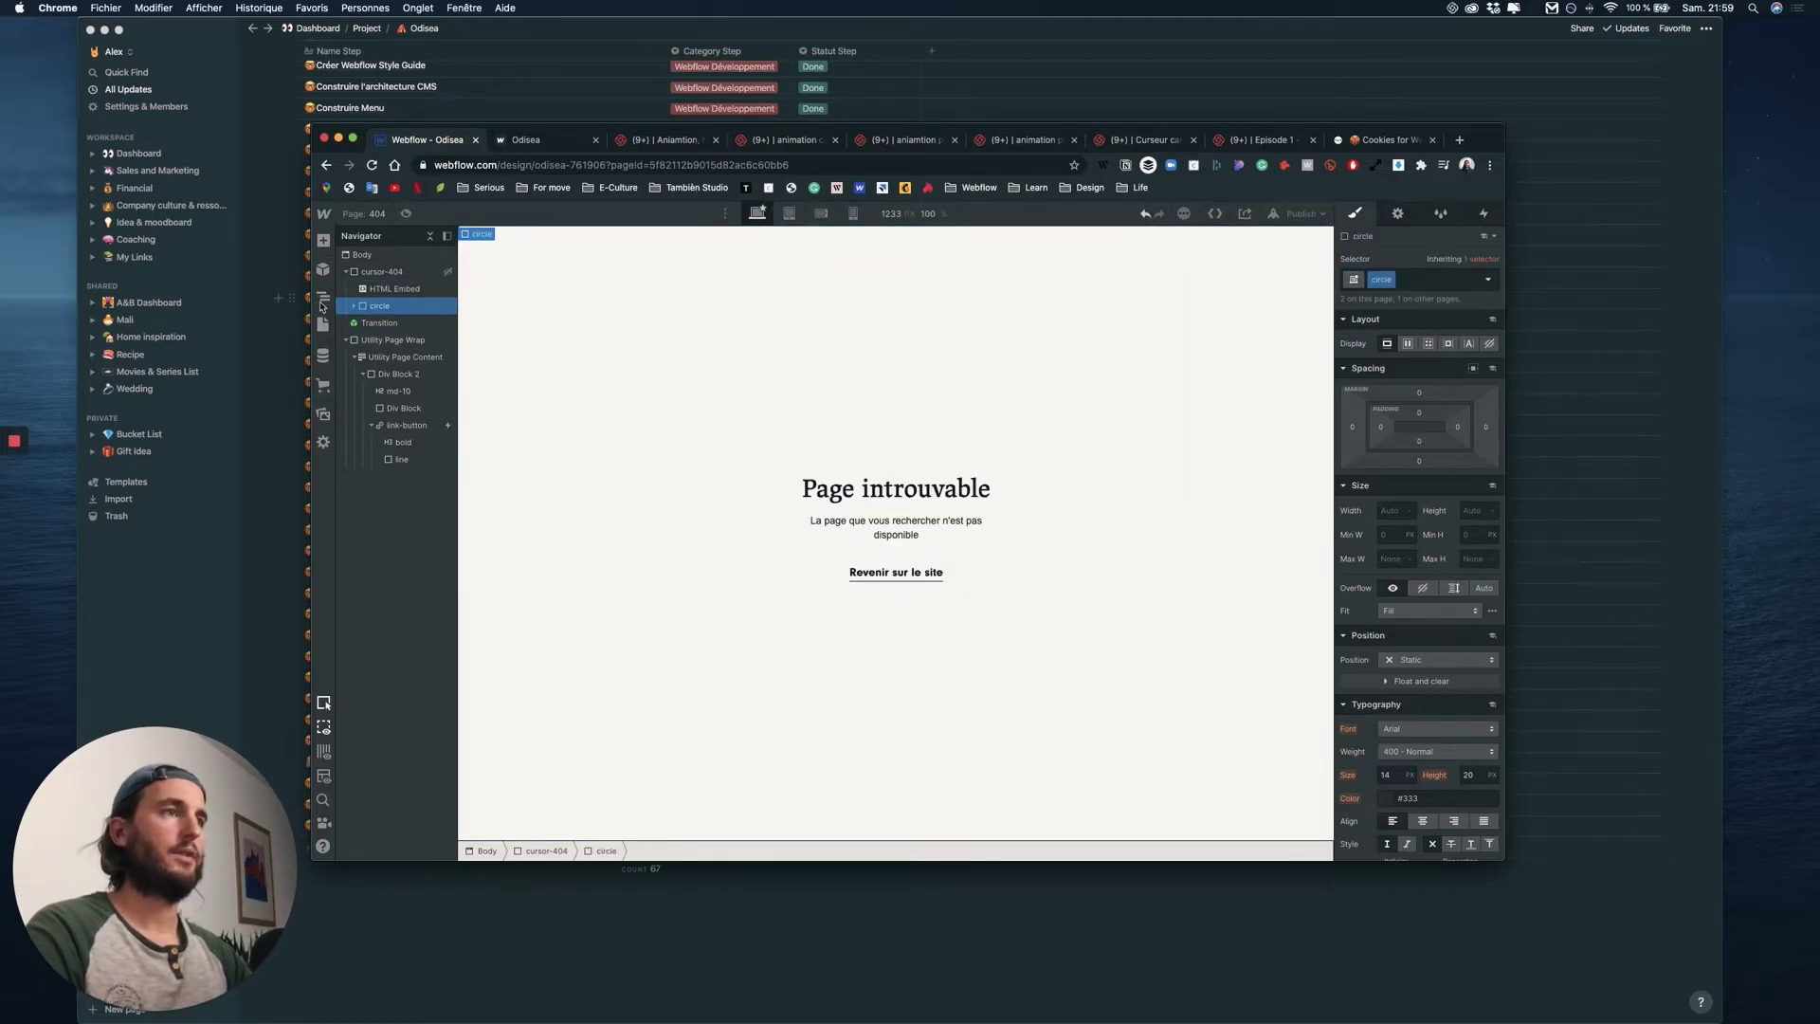
click(414, 273)
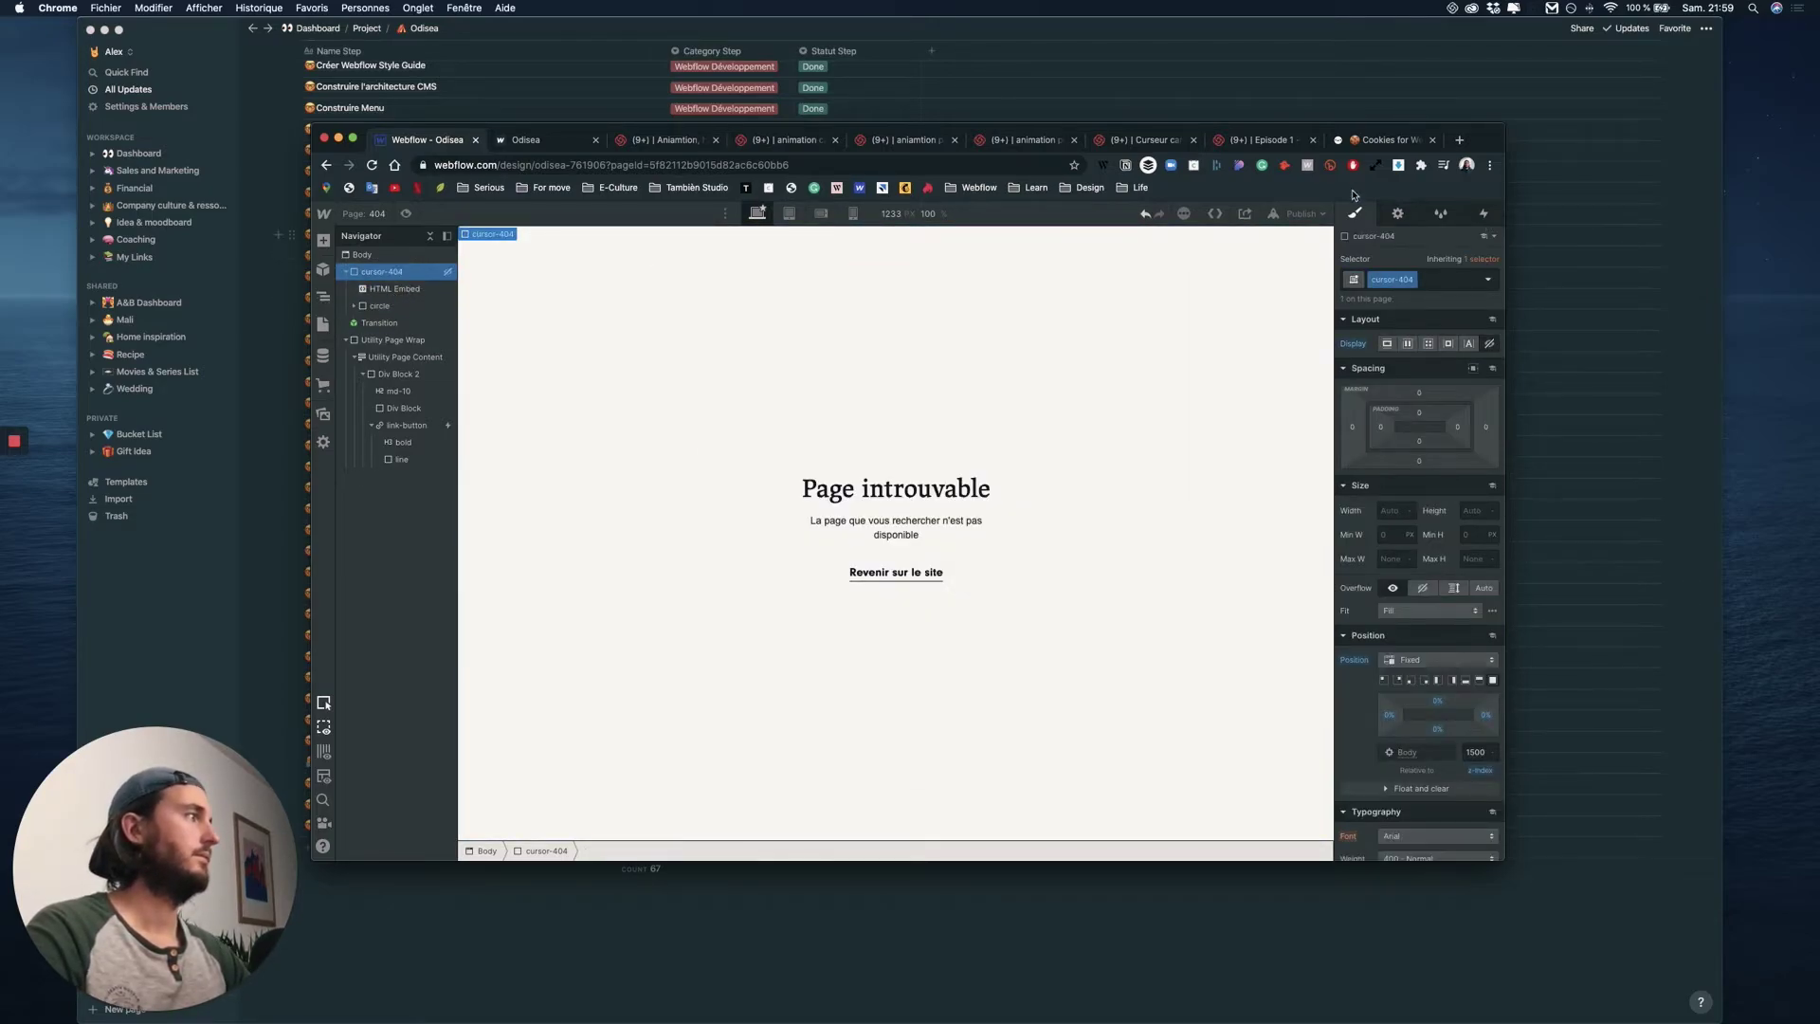
click(1406, 343)
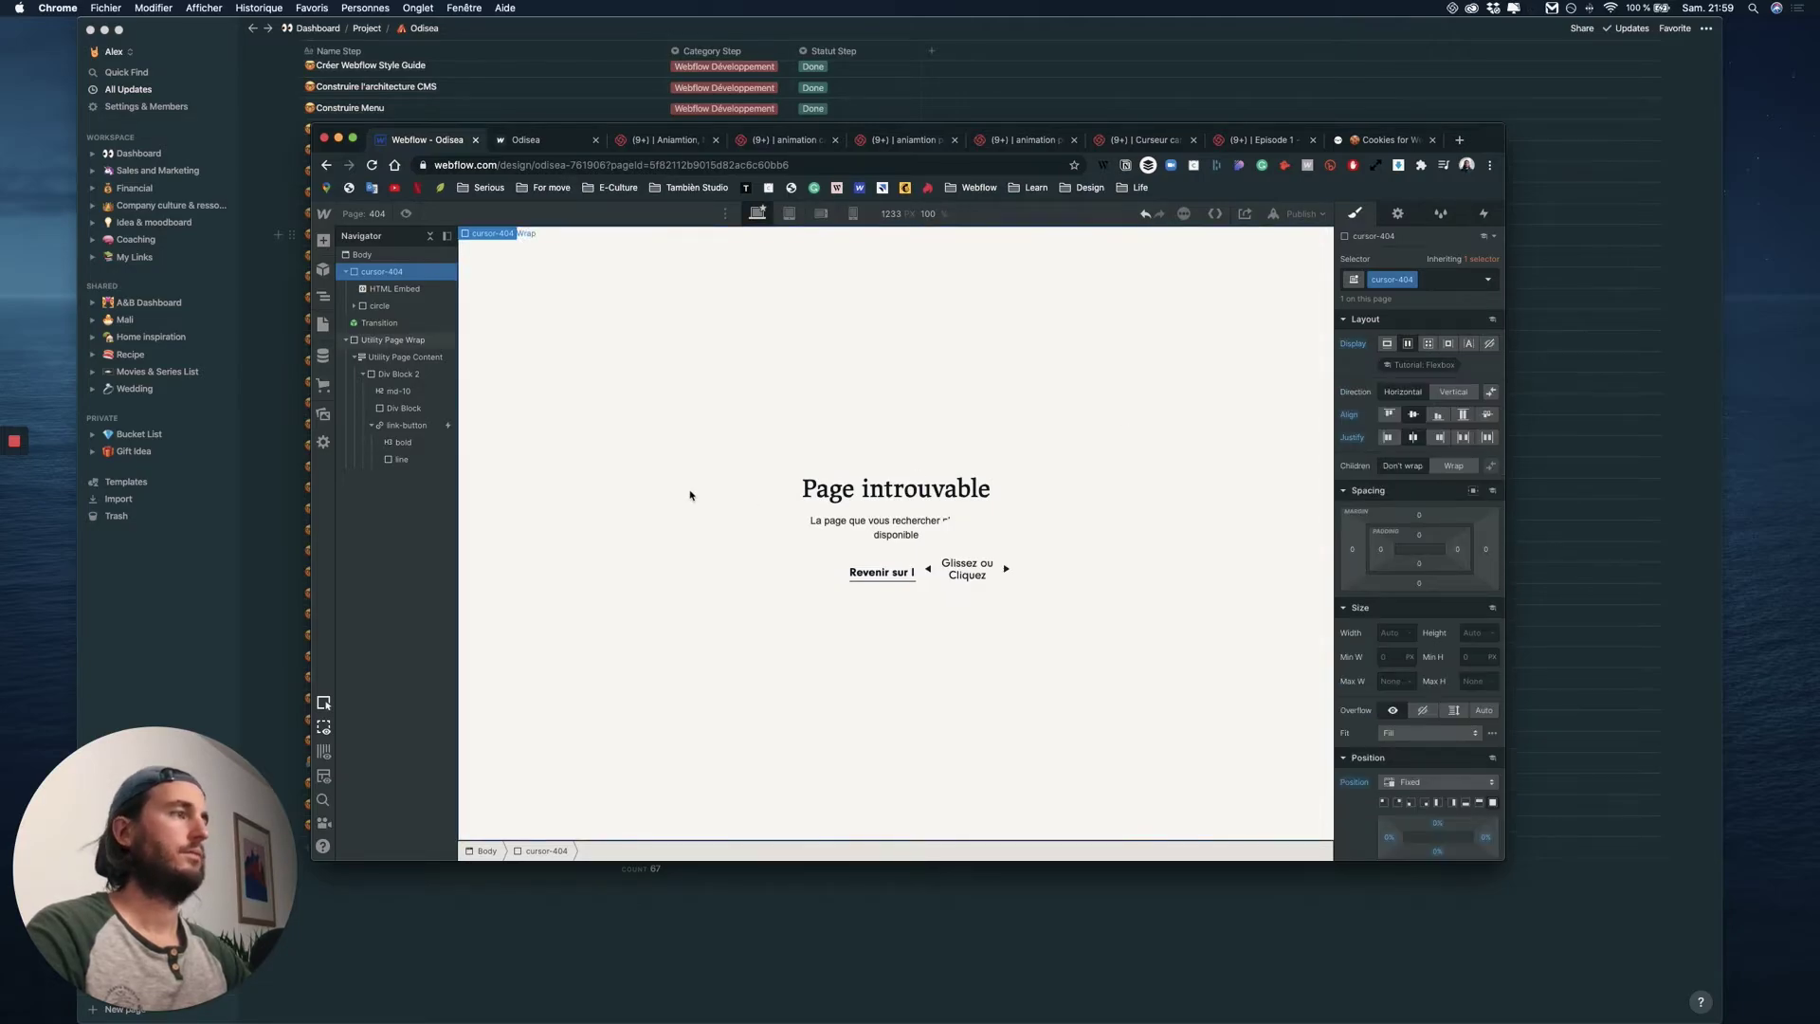
- Replace the circle element inside cursor-404 with a Div Block placed below the HTML Embed
click(391, 288)
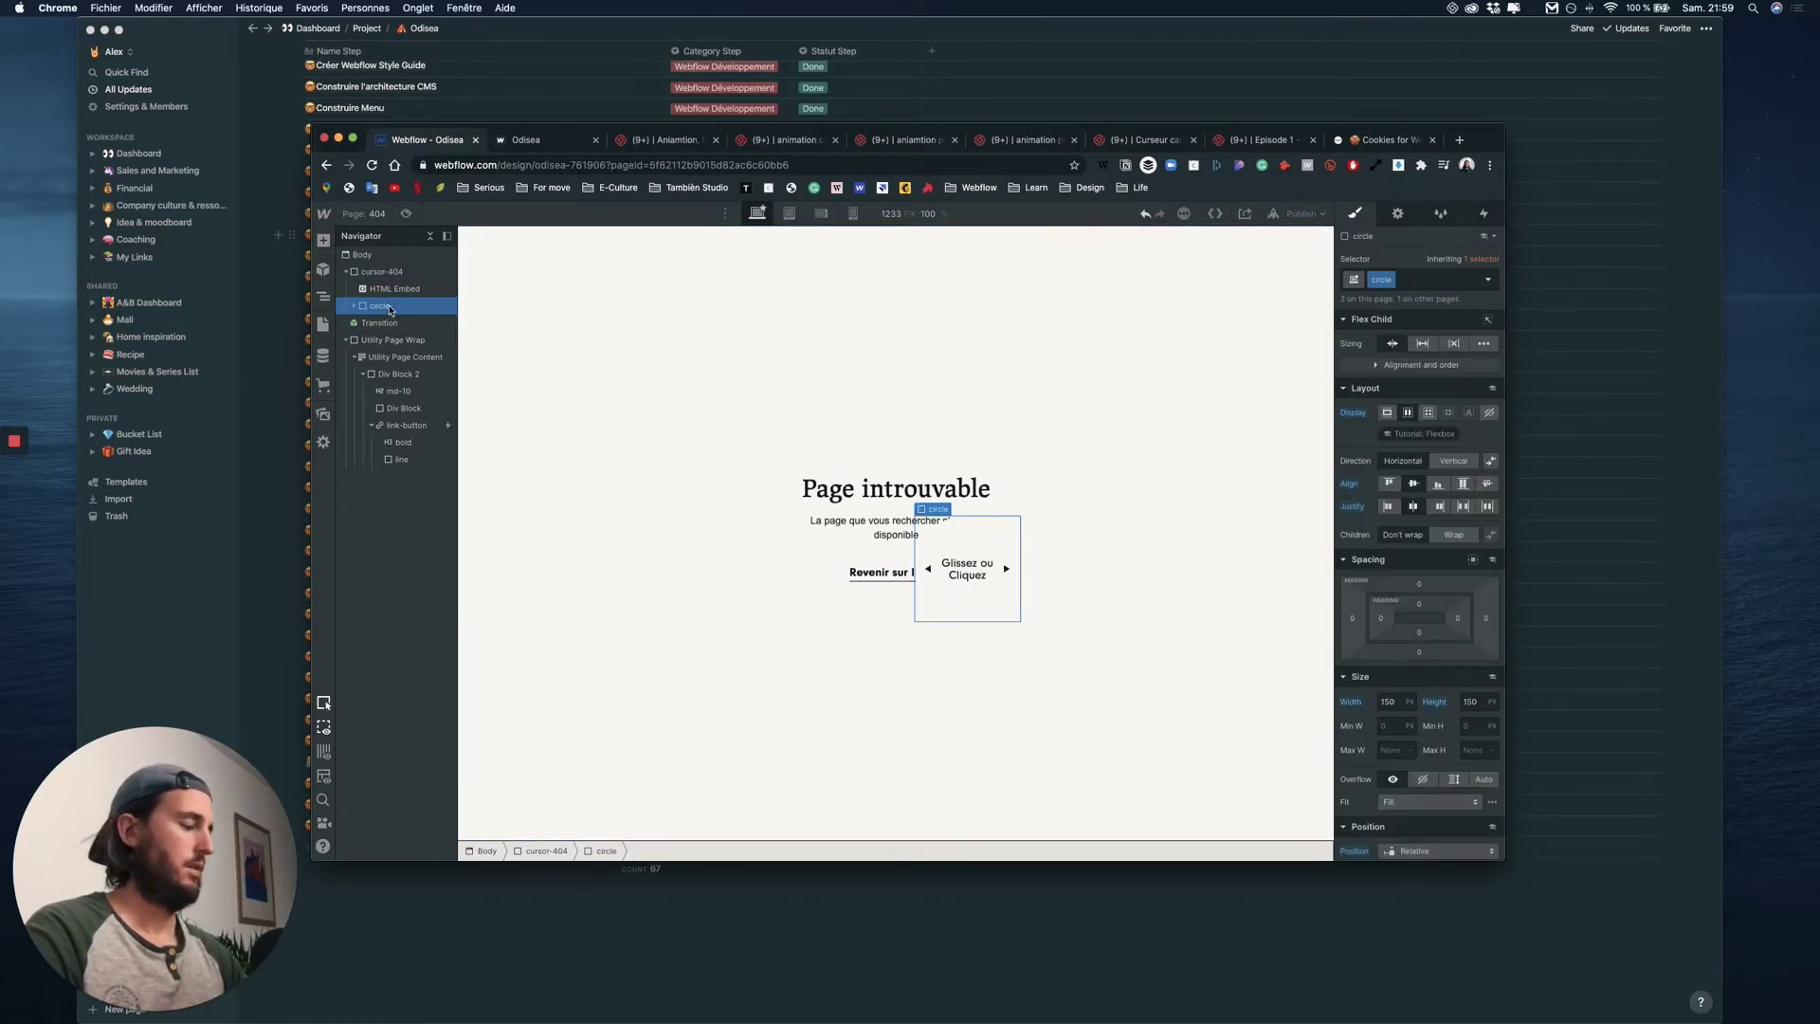
click(323, 240)
drag(376, 527, 390, 309)
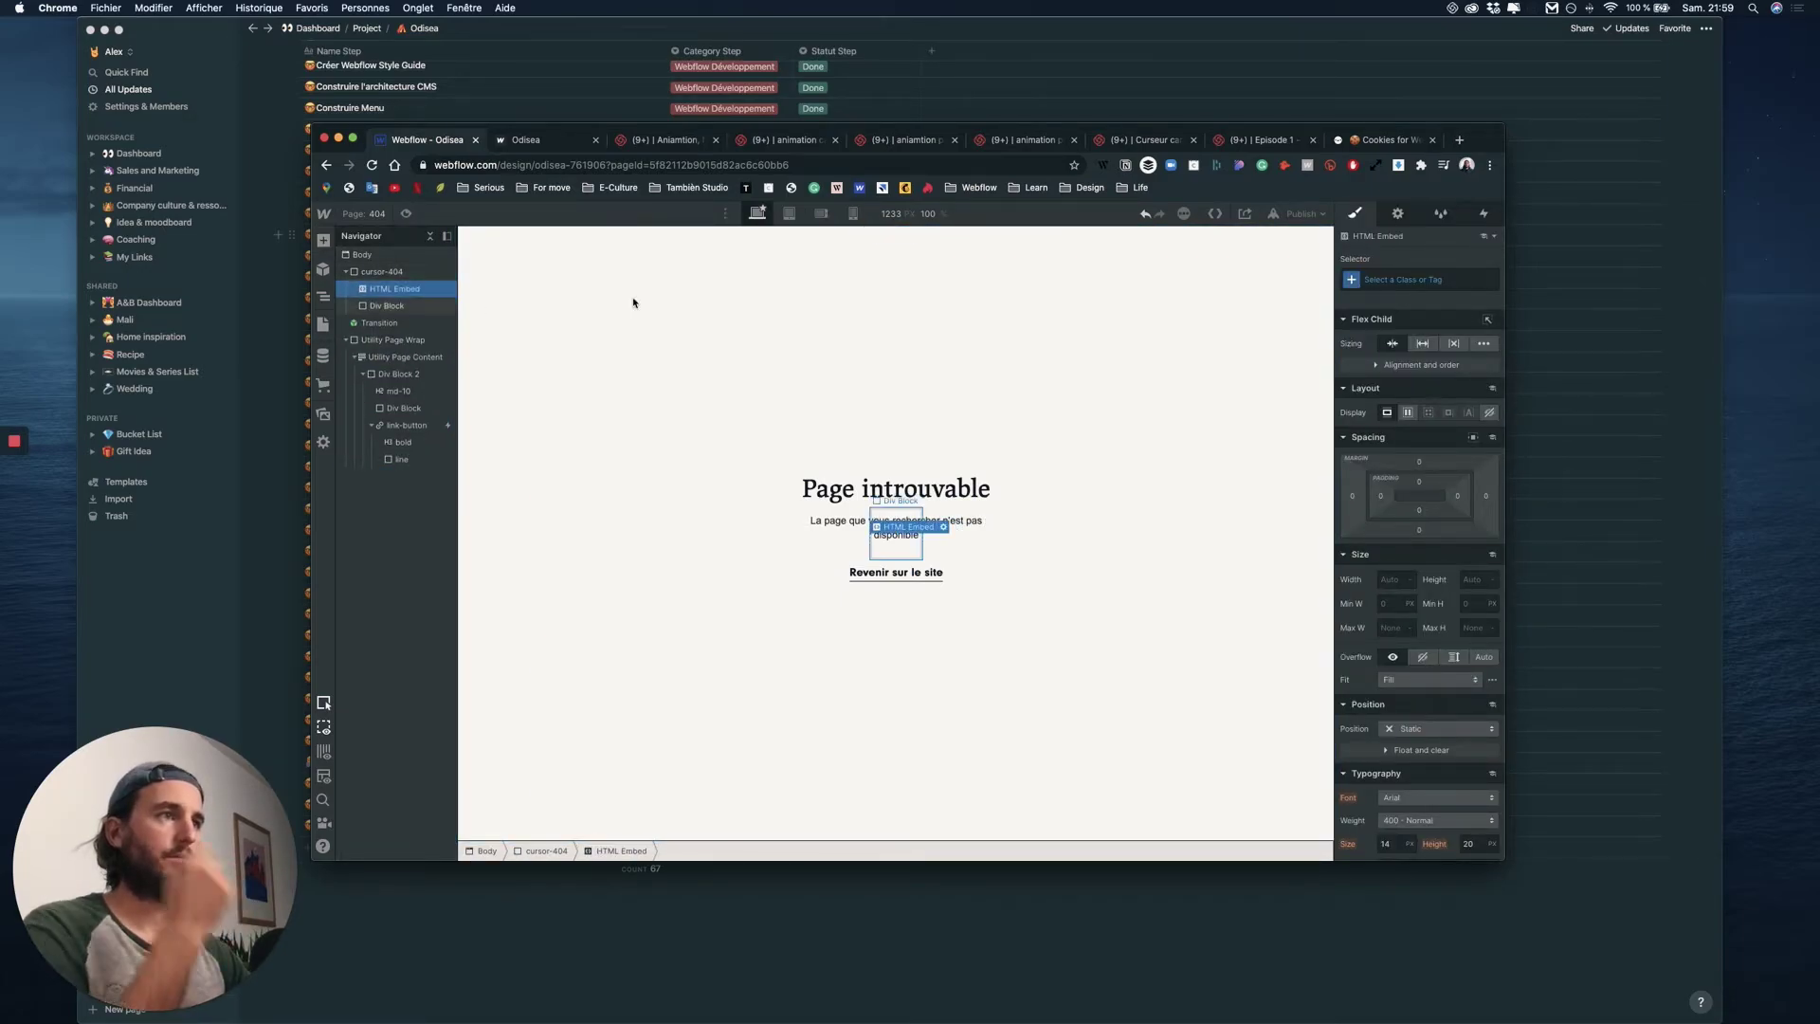
- Give the new Div Block inside cursor-404 the class IMG-404-wrapper
click(1449, 279)
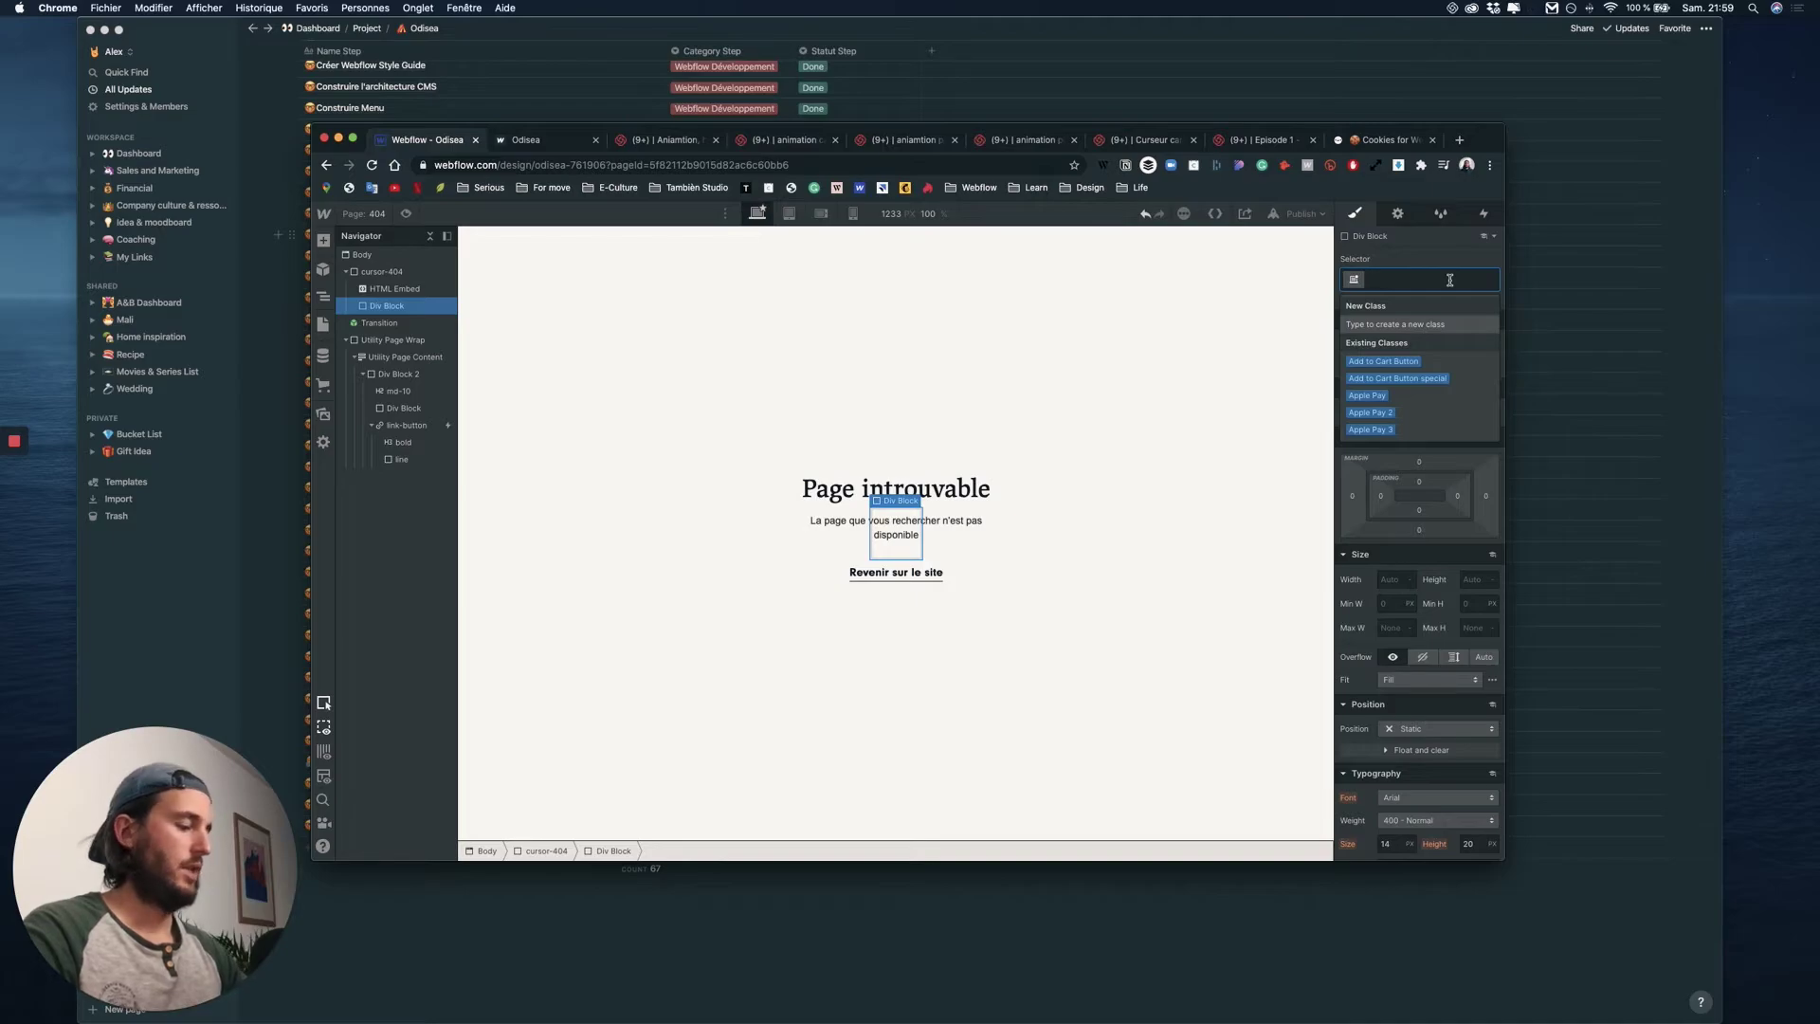
text(IMG)
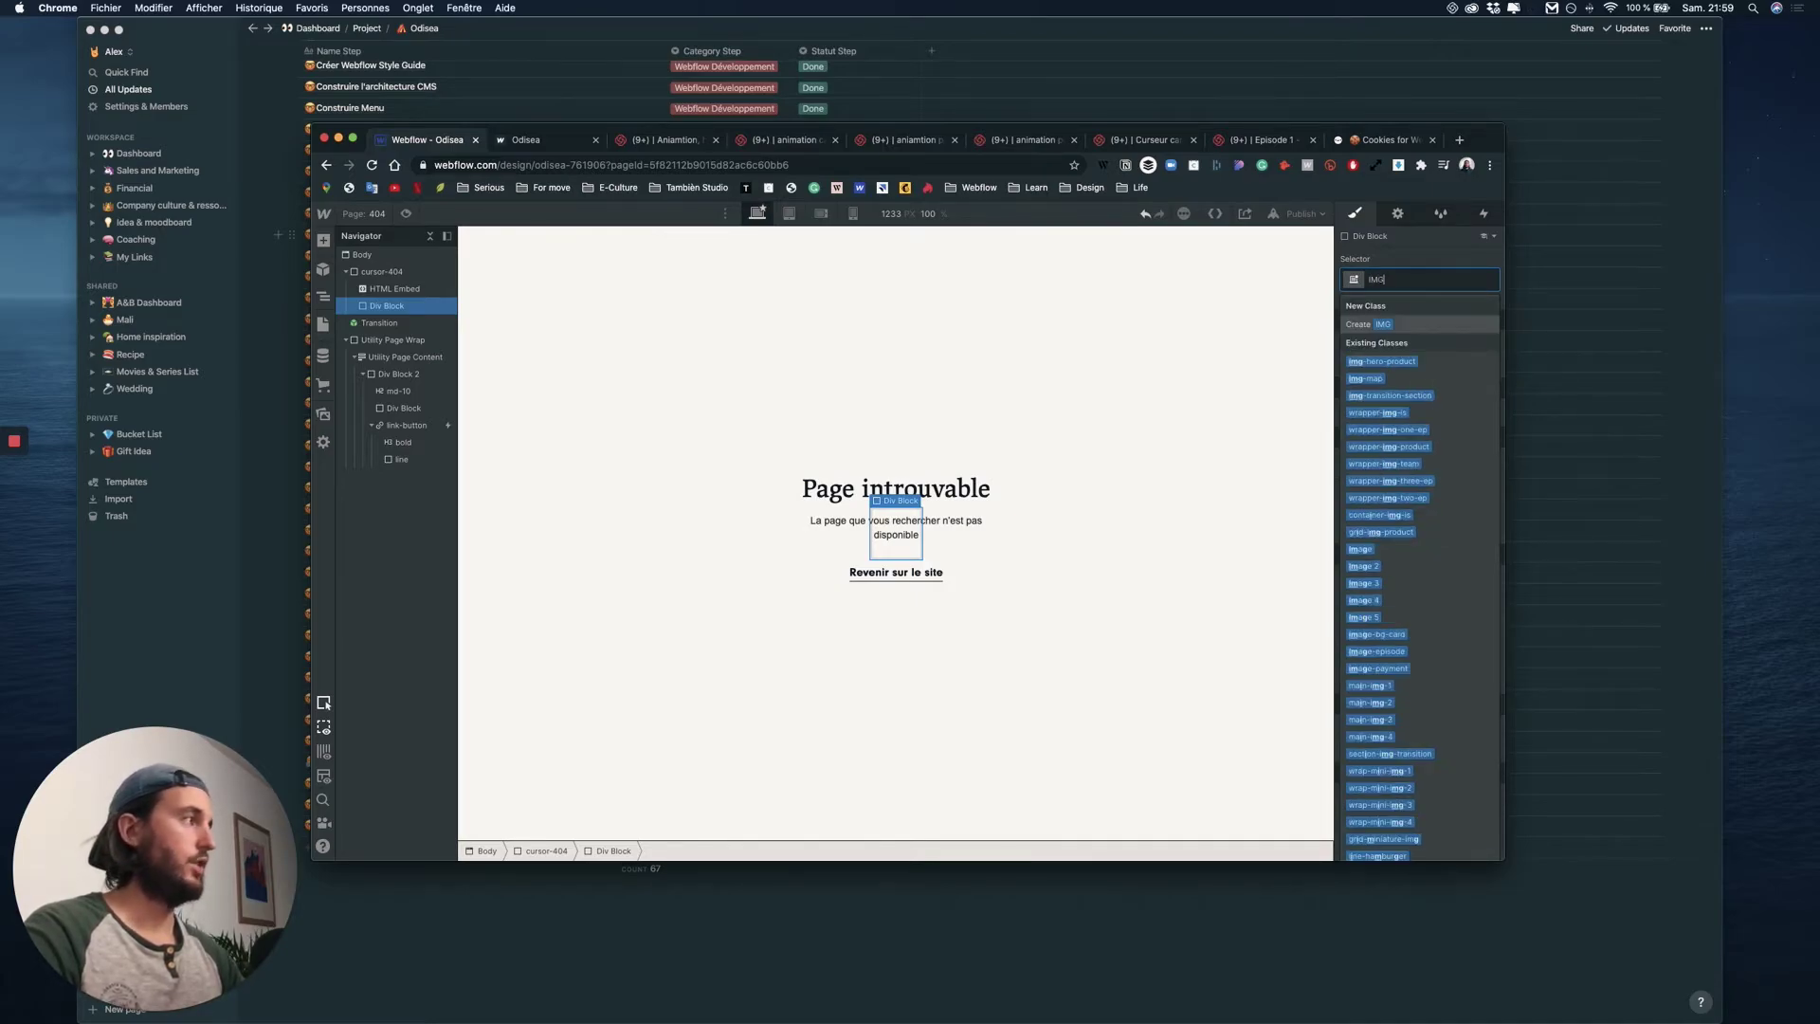
text(-40)
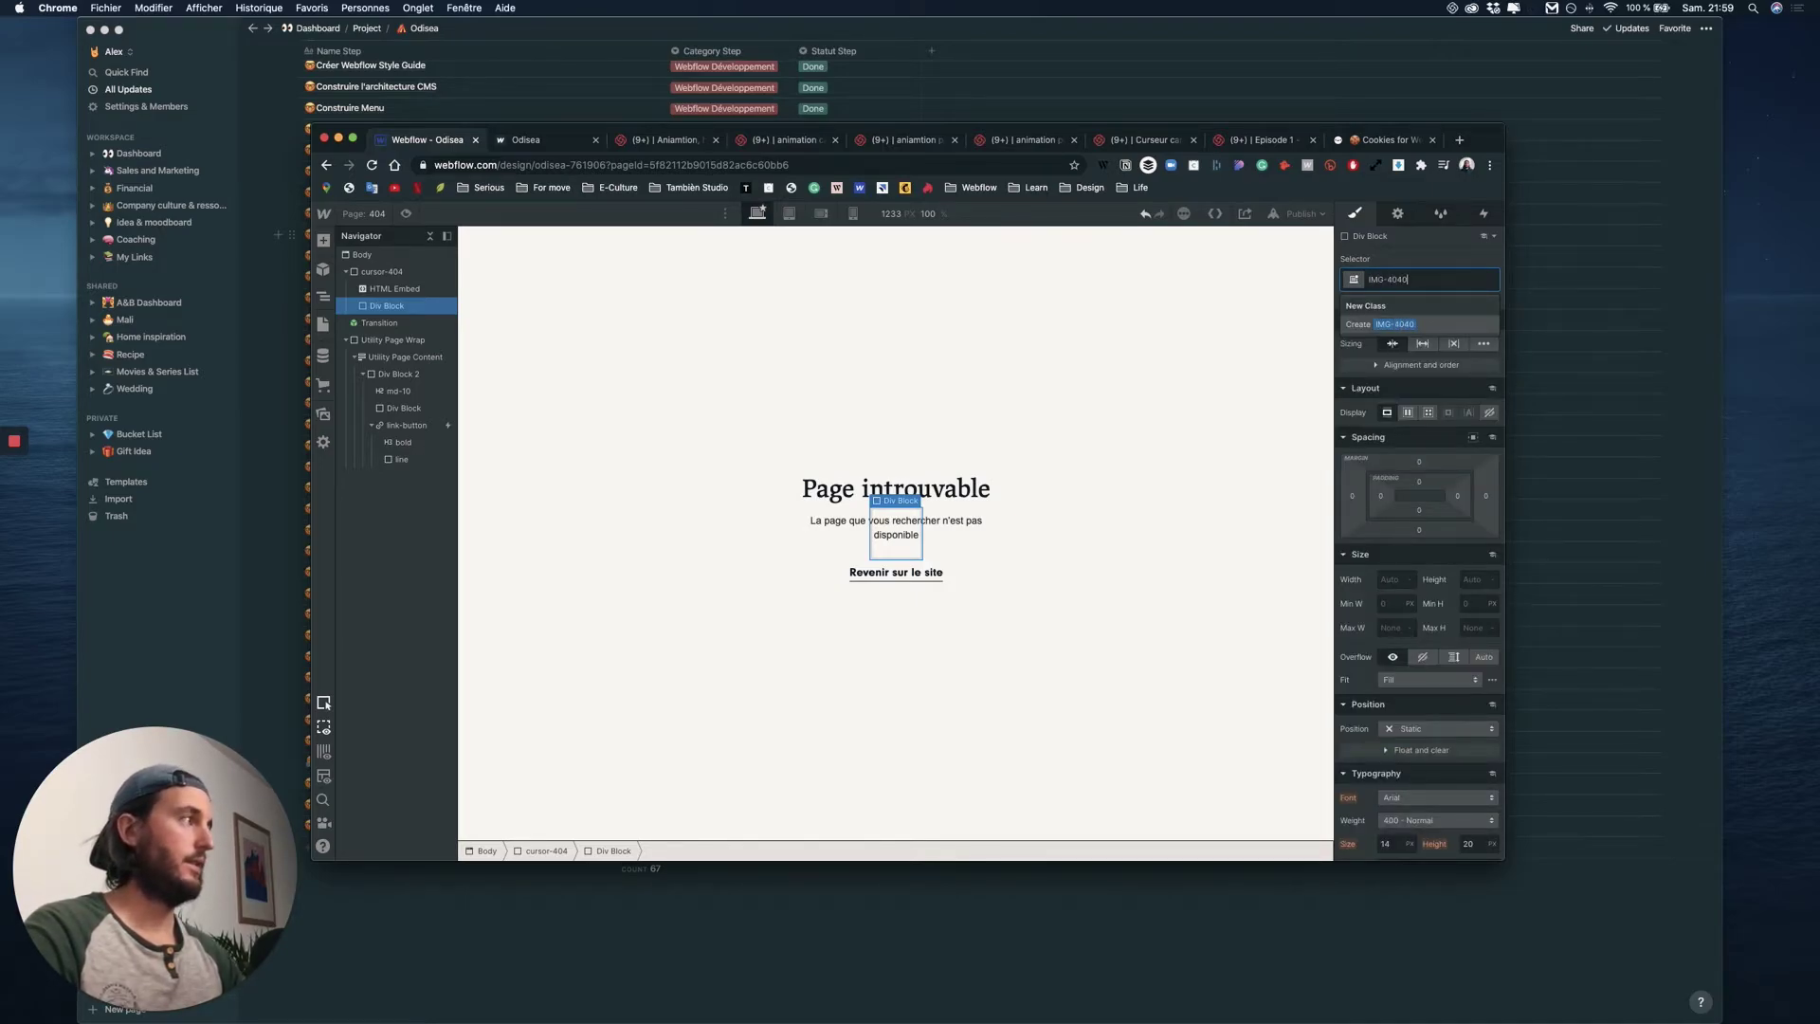
text(4-wrapper)
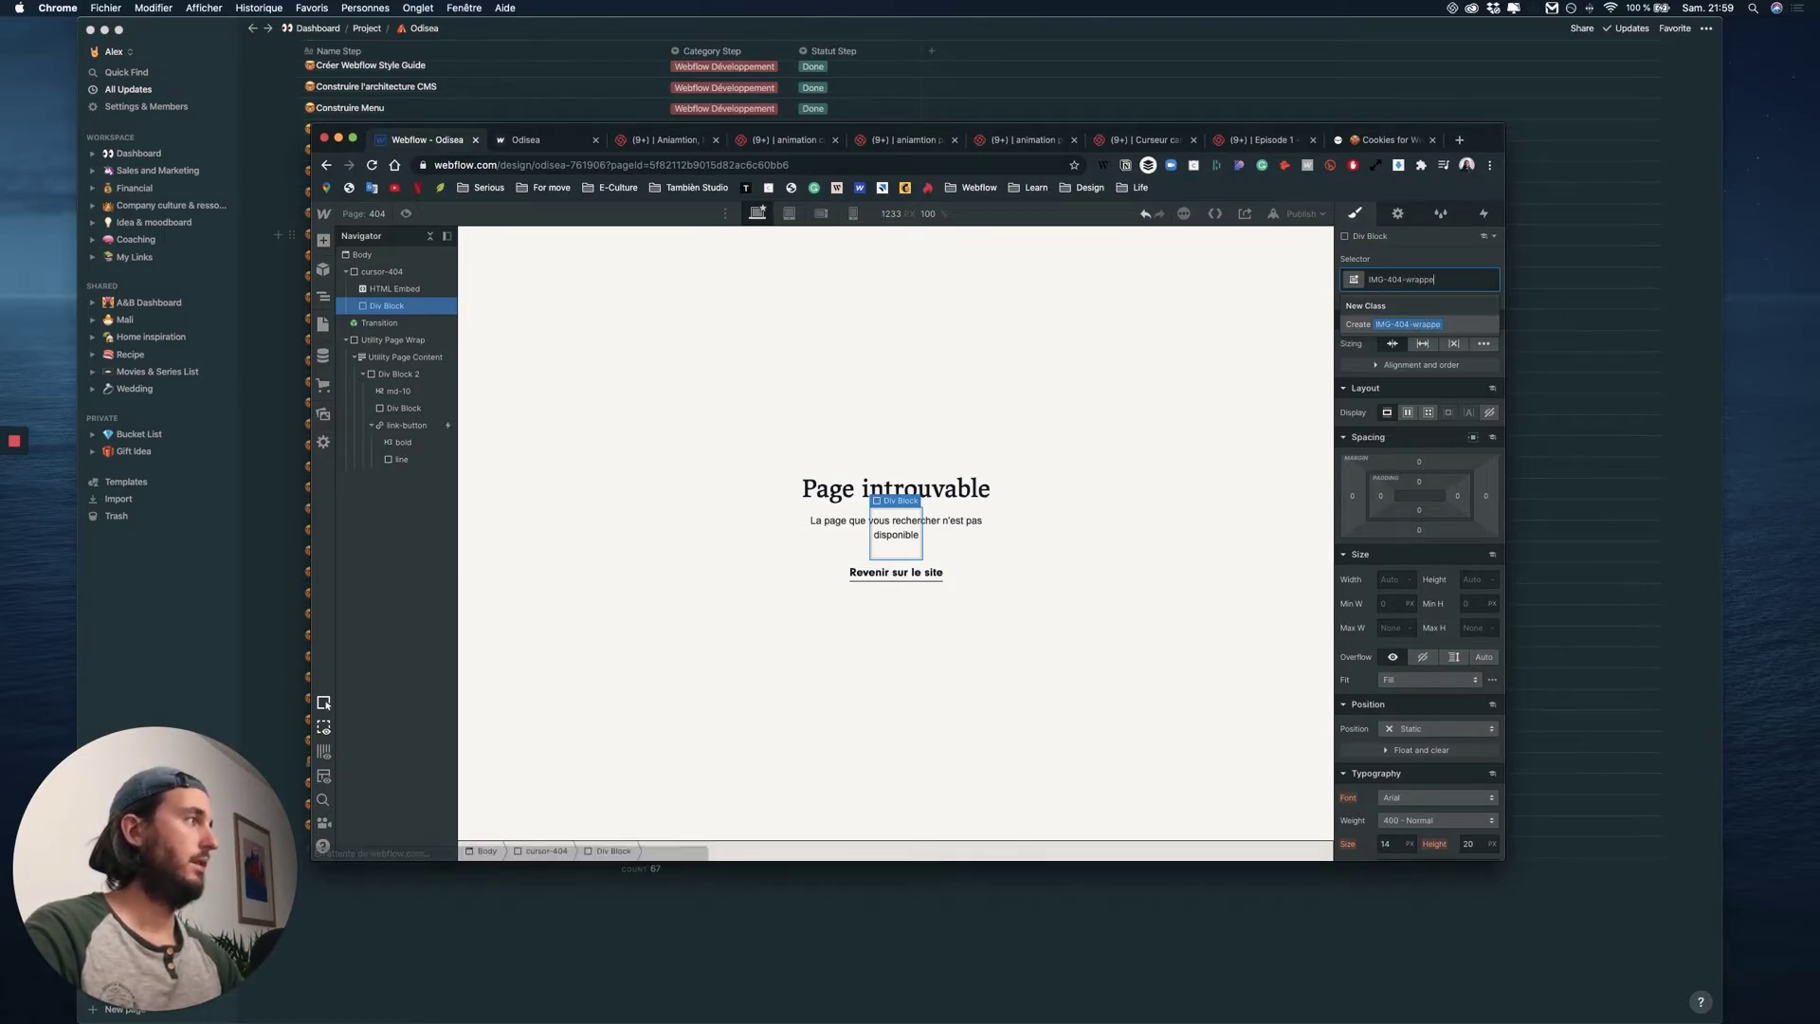
key(Return)
- Set the IMG-404-wrapper's width and height to 300 px each
click(1391, 577)
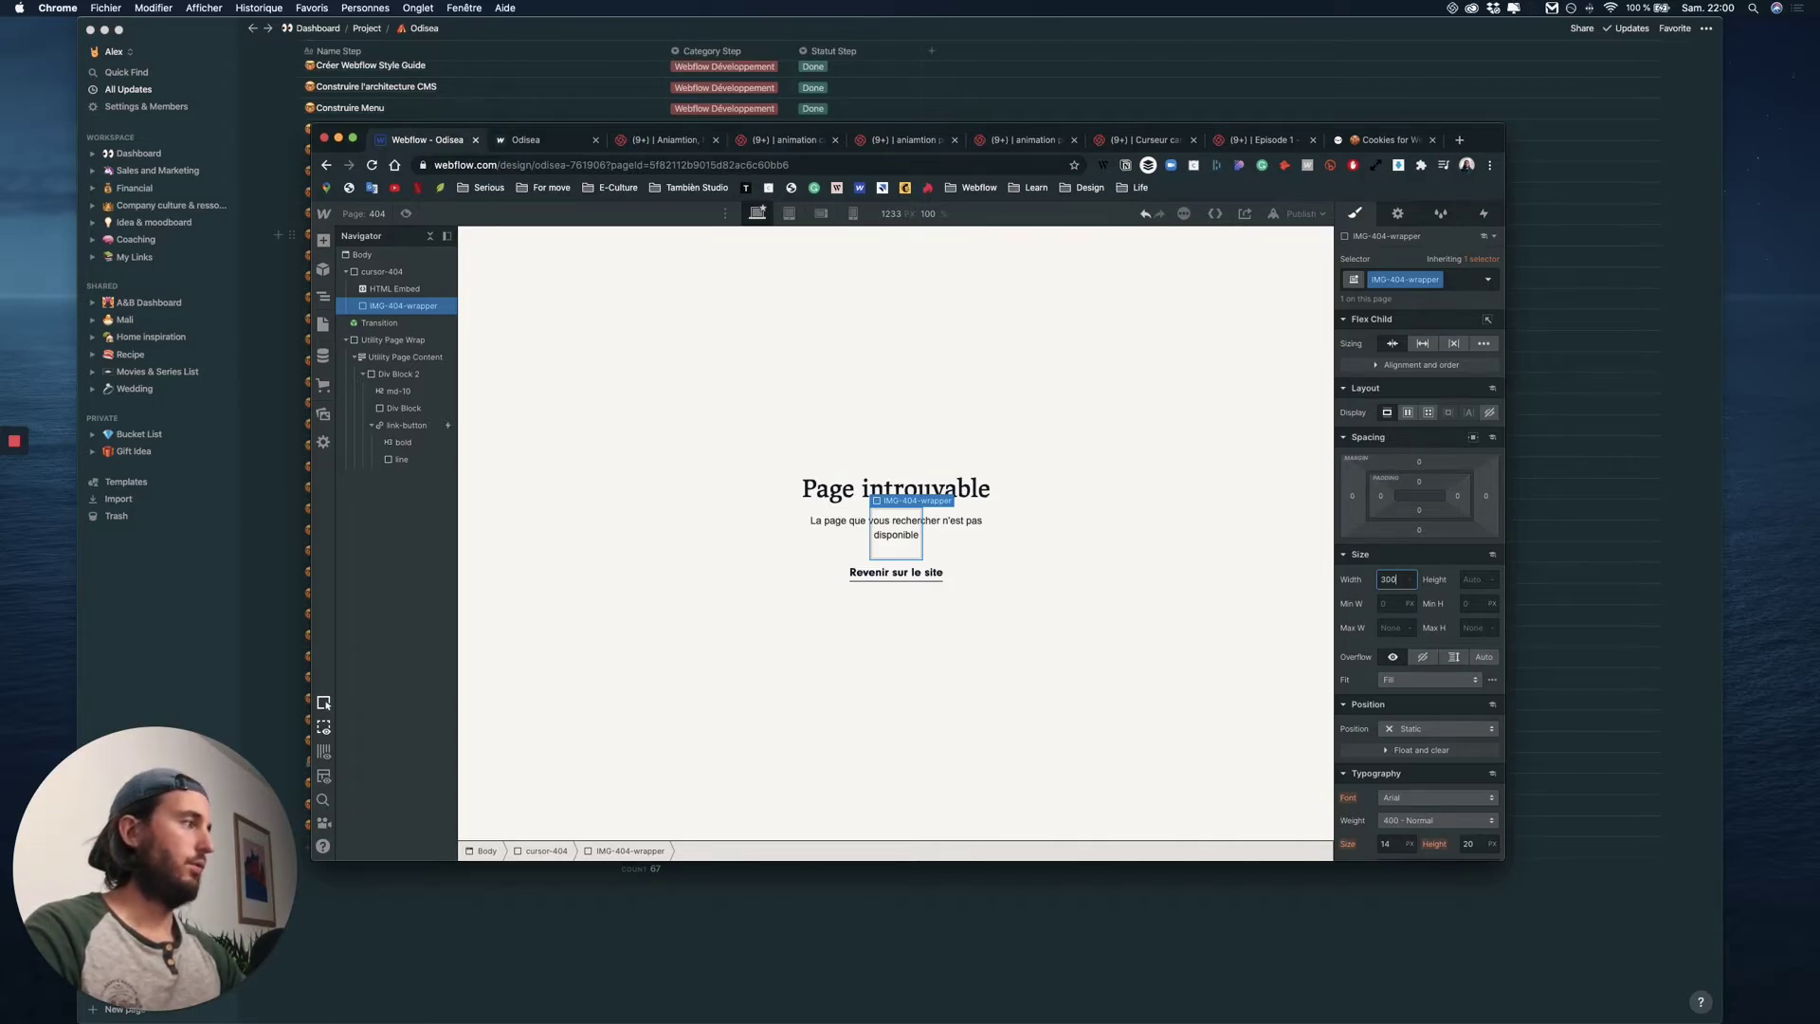
text(300)
key(Return)
text(15)
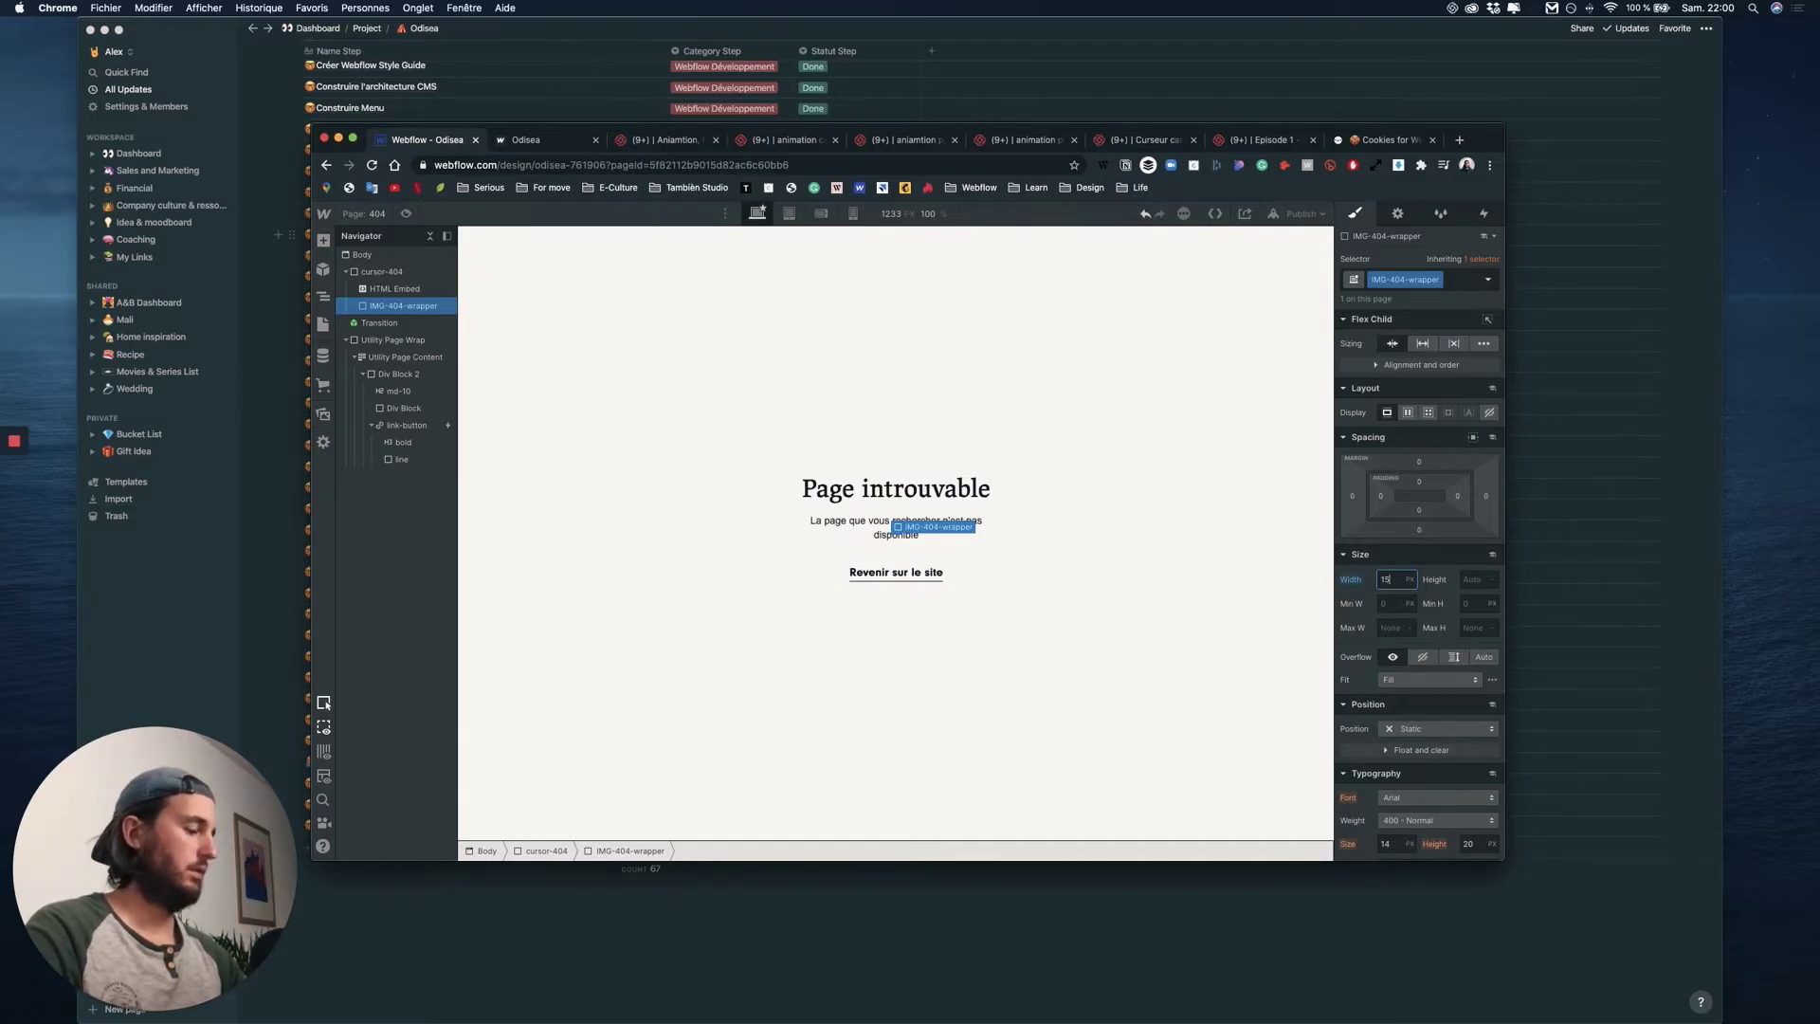
text(2000)
click(1481, 581)
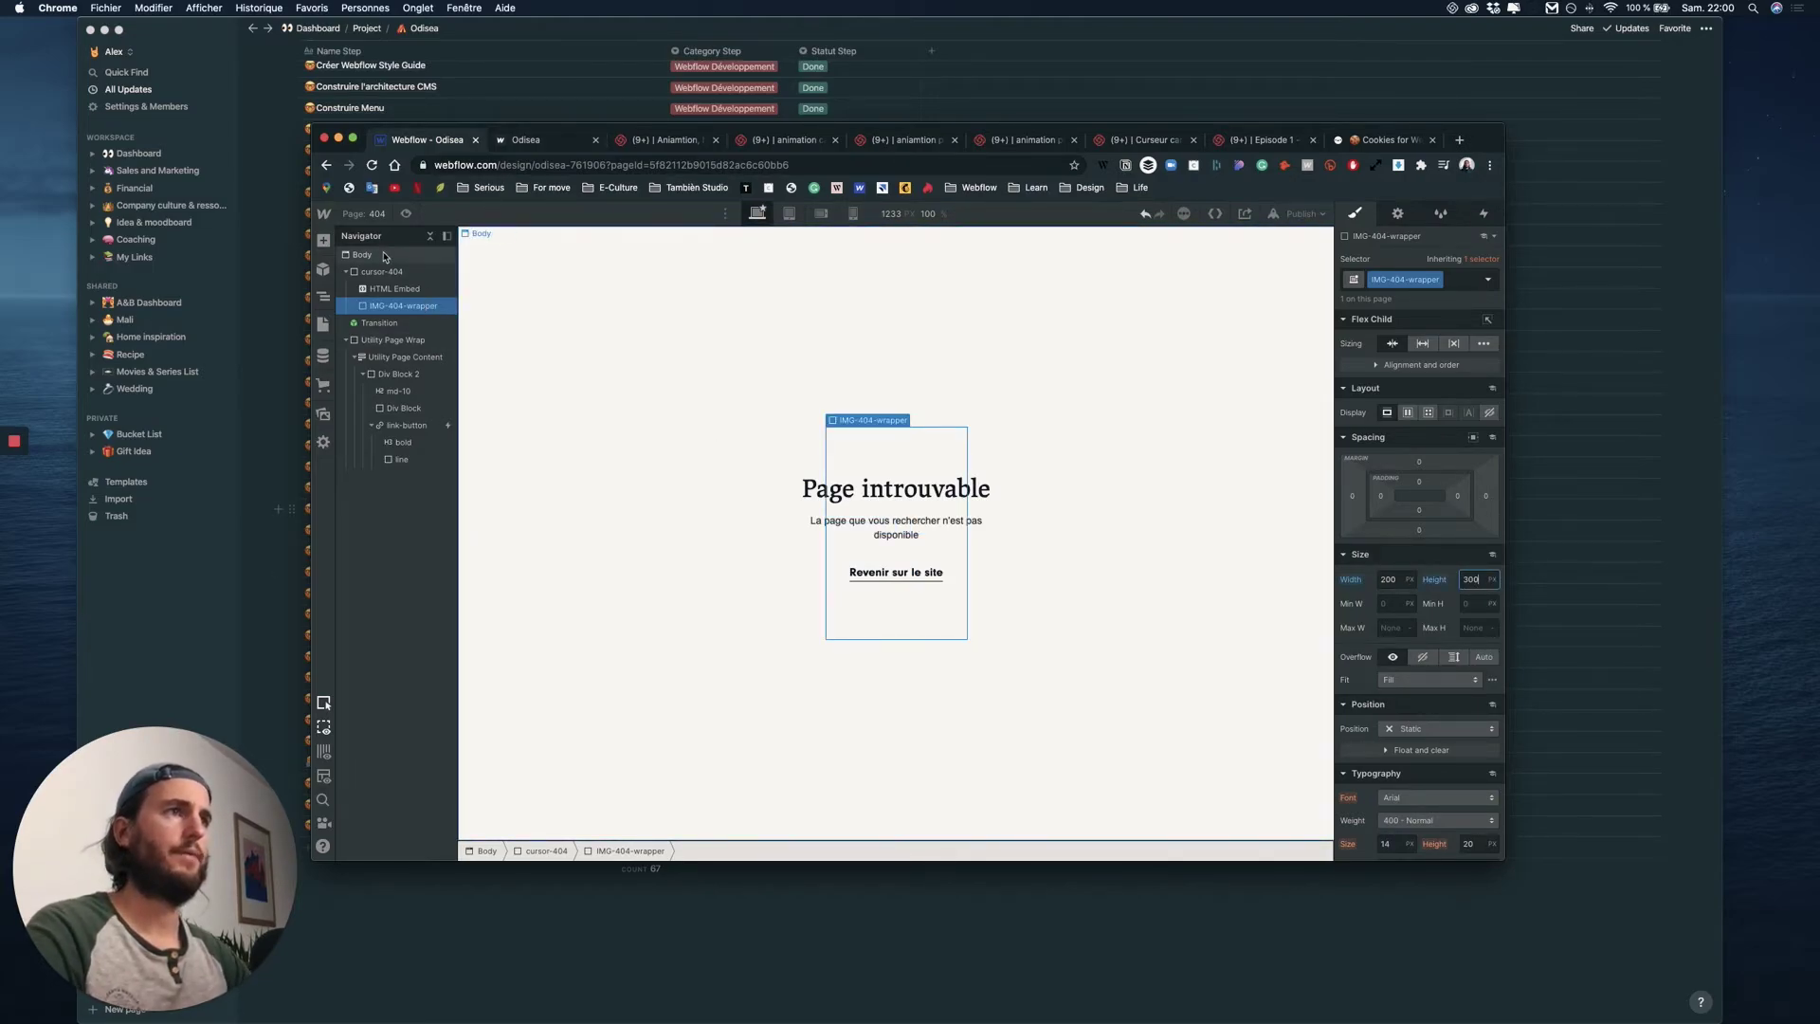
click(321, 241)
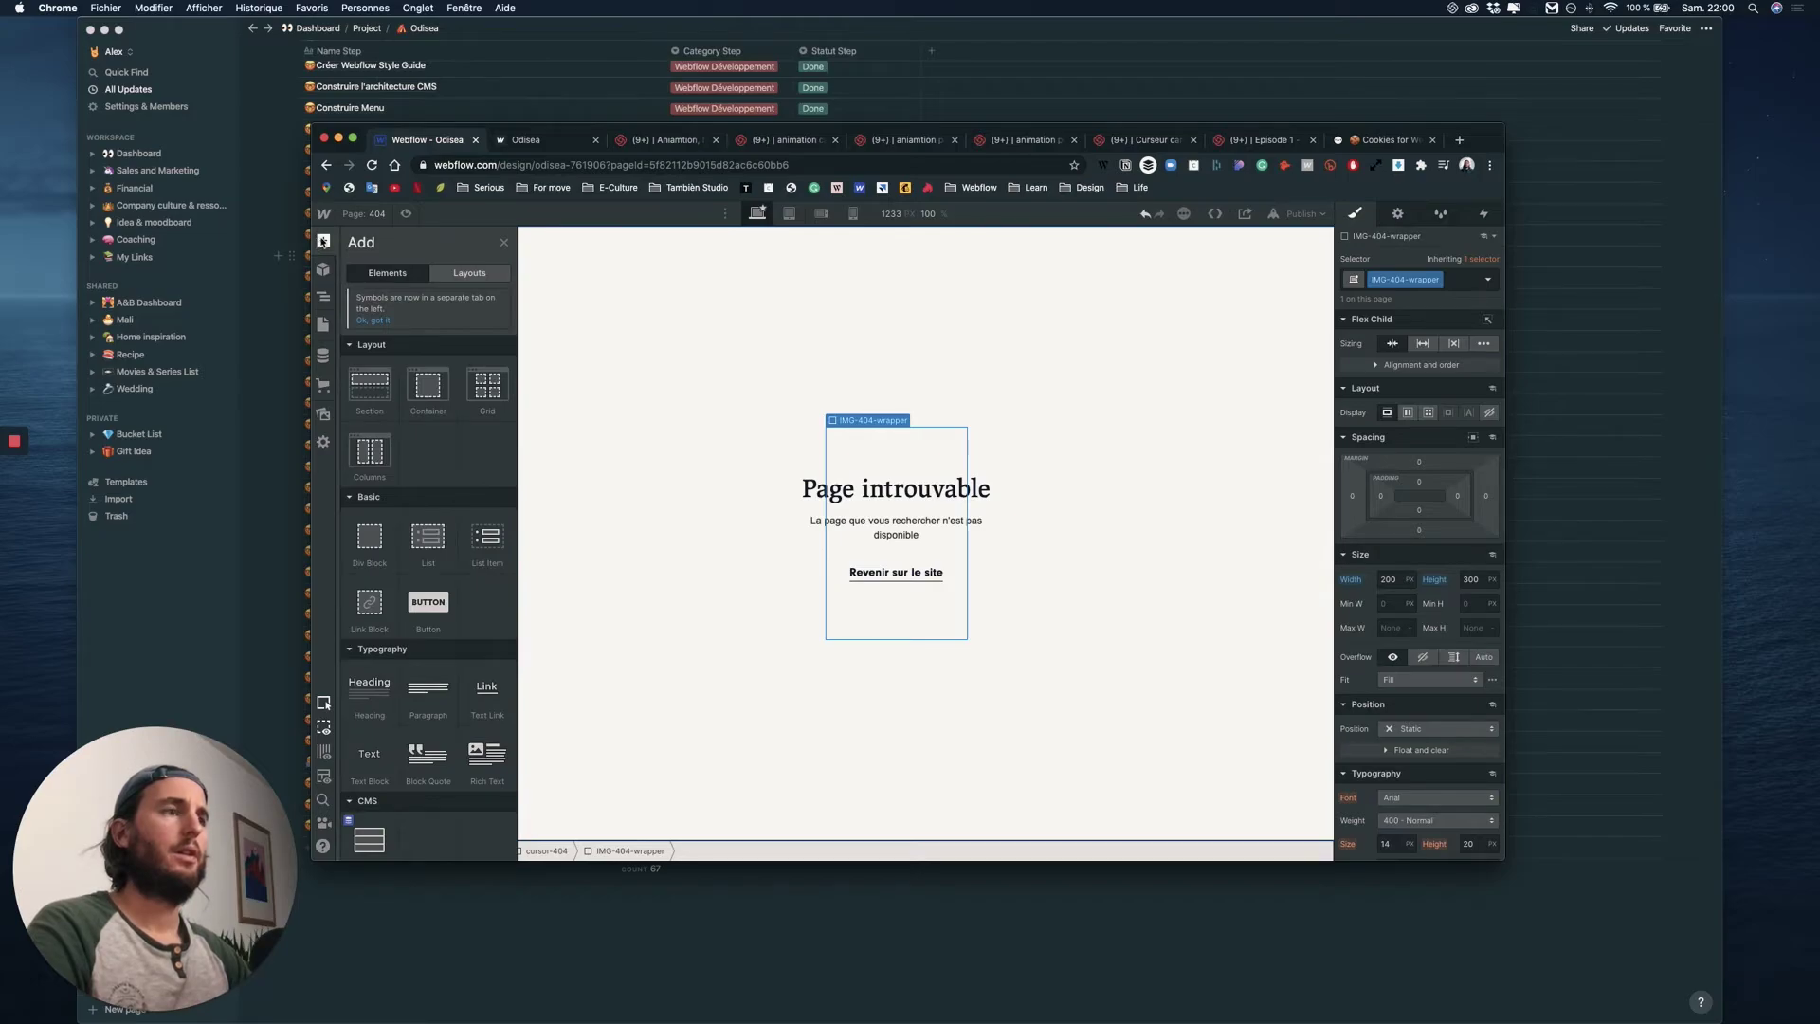
click(323, 242)
click(1394, 577)
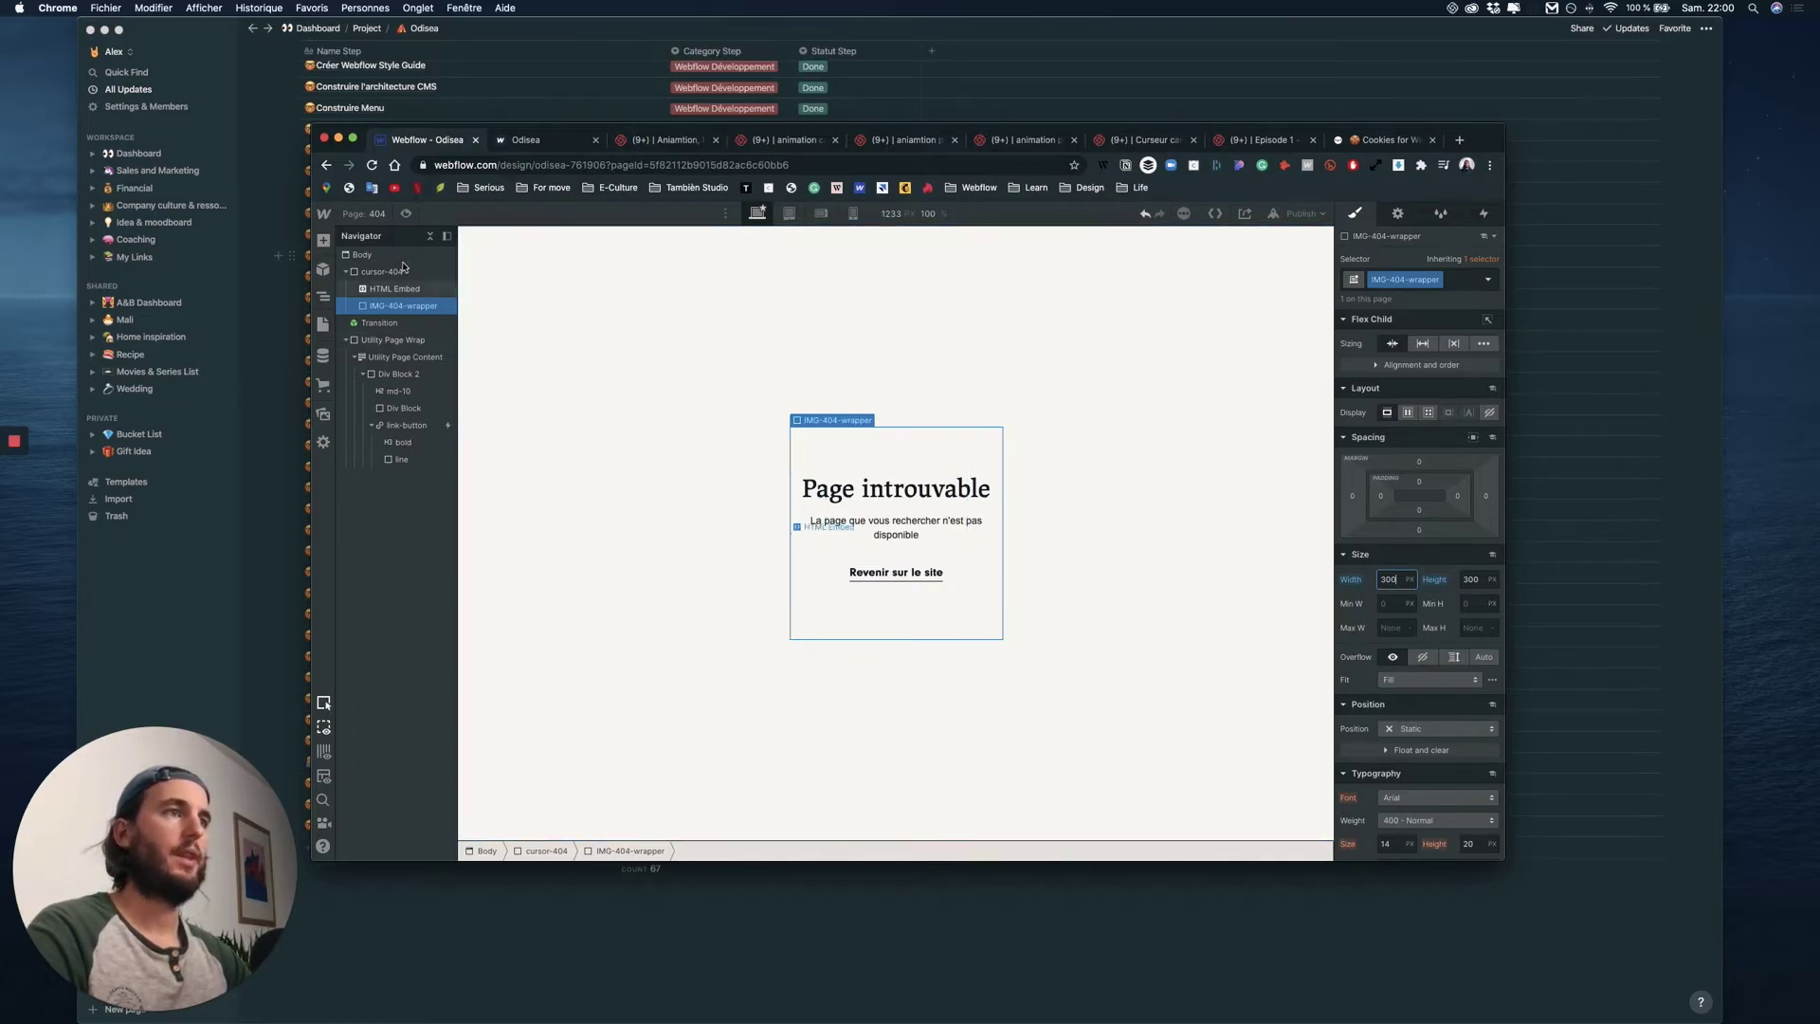
- Add an Image element inside IMG-404-wrapper and assign it the Odisea_banner.jpg asset
click(323, 241)
scroll(461, 615, down, 5)
scroll(461, 615, down, 5)
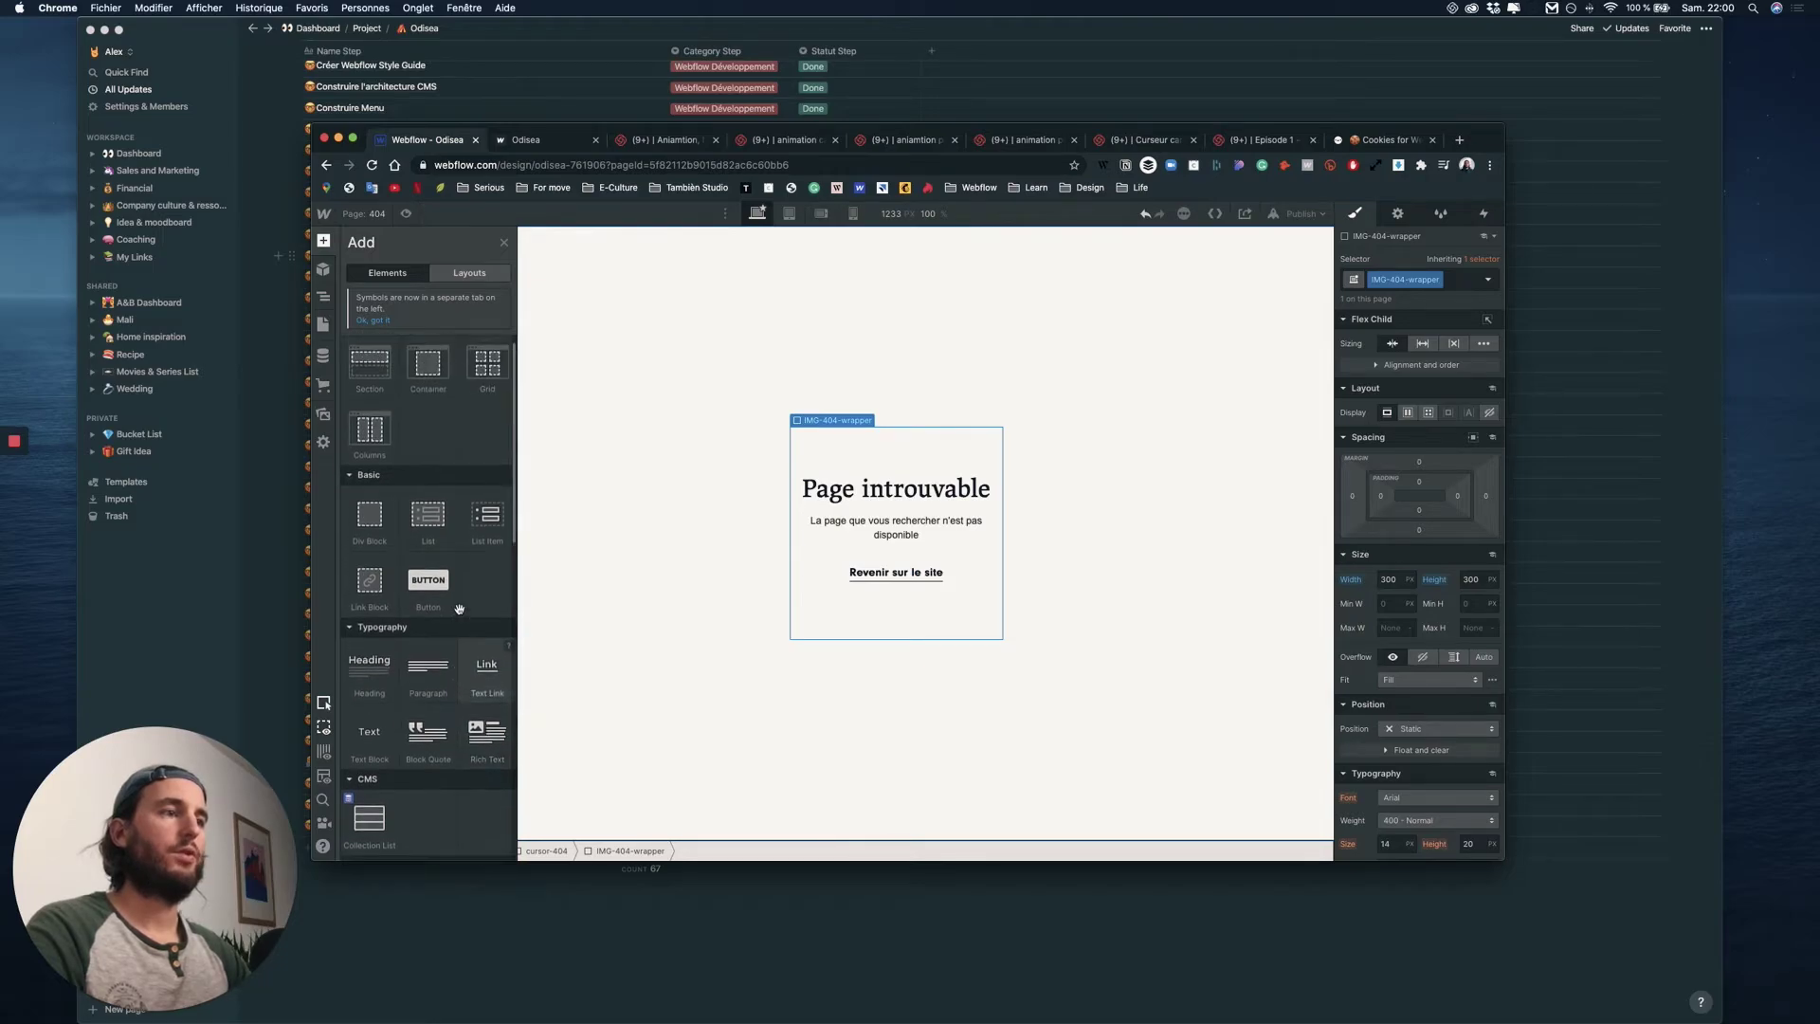
drag(377, 725, 434, 343)
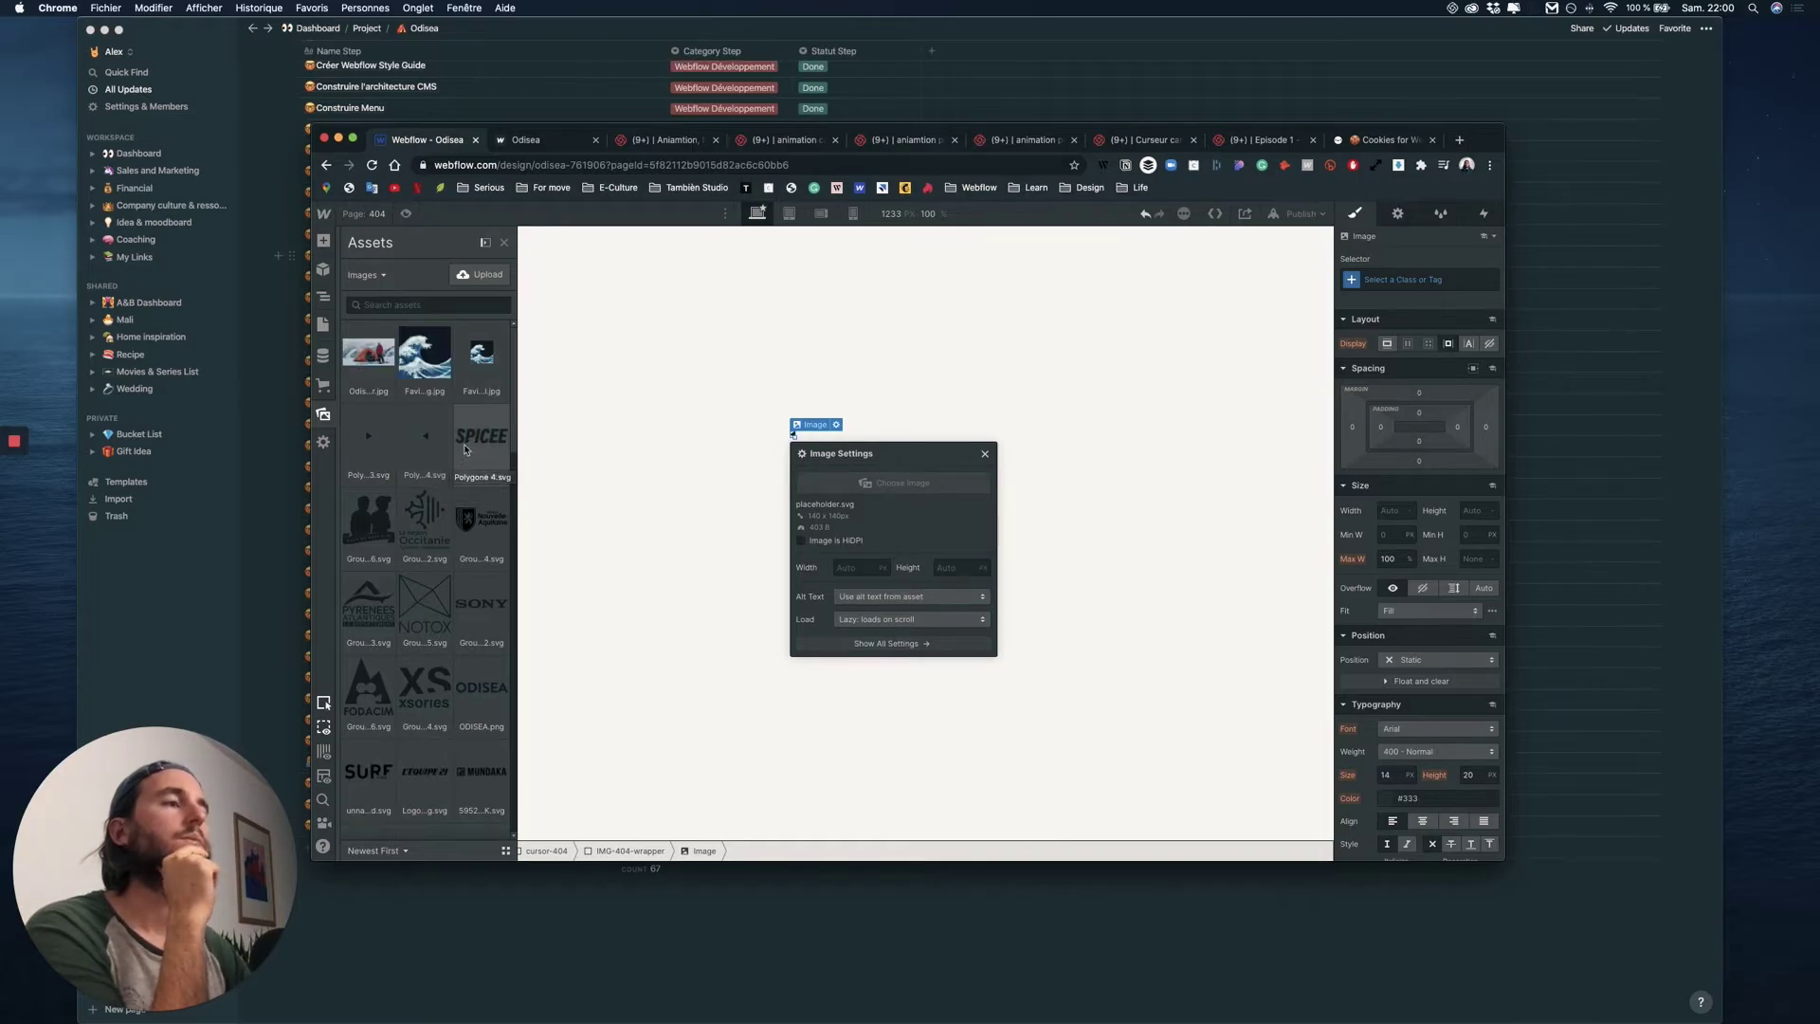
click(369, 362)
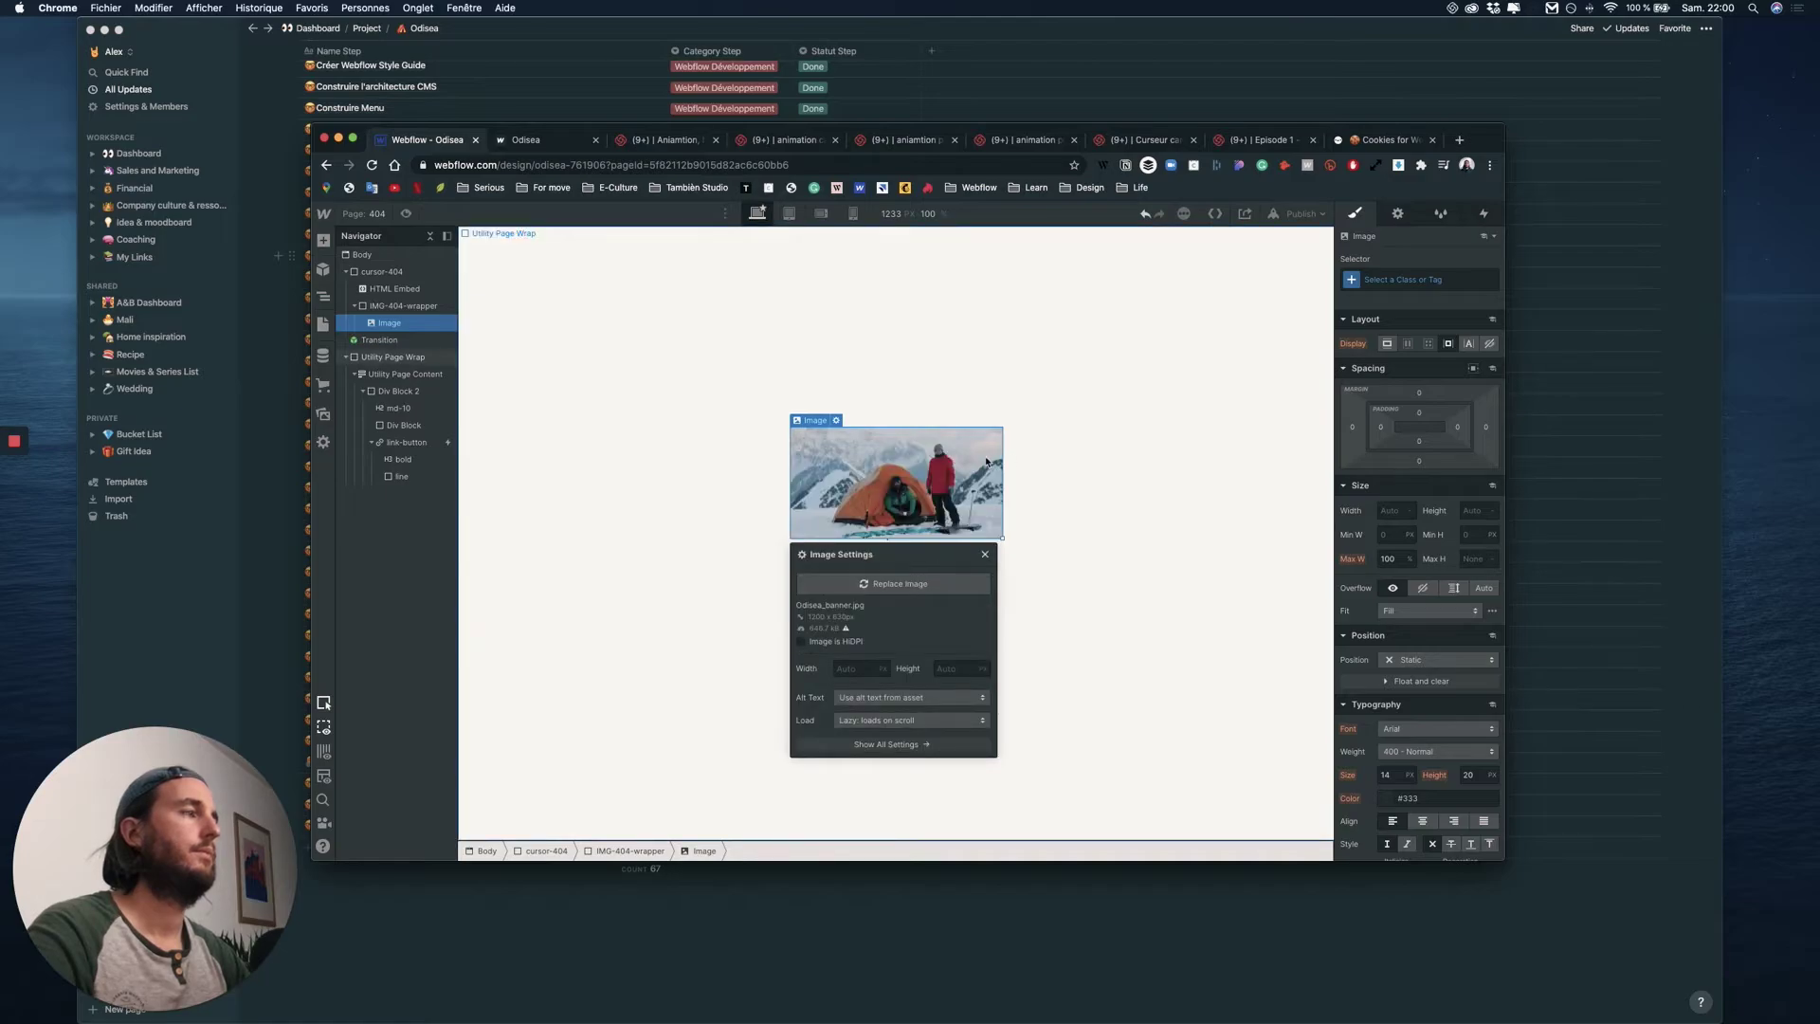
click(985, 553)
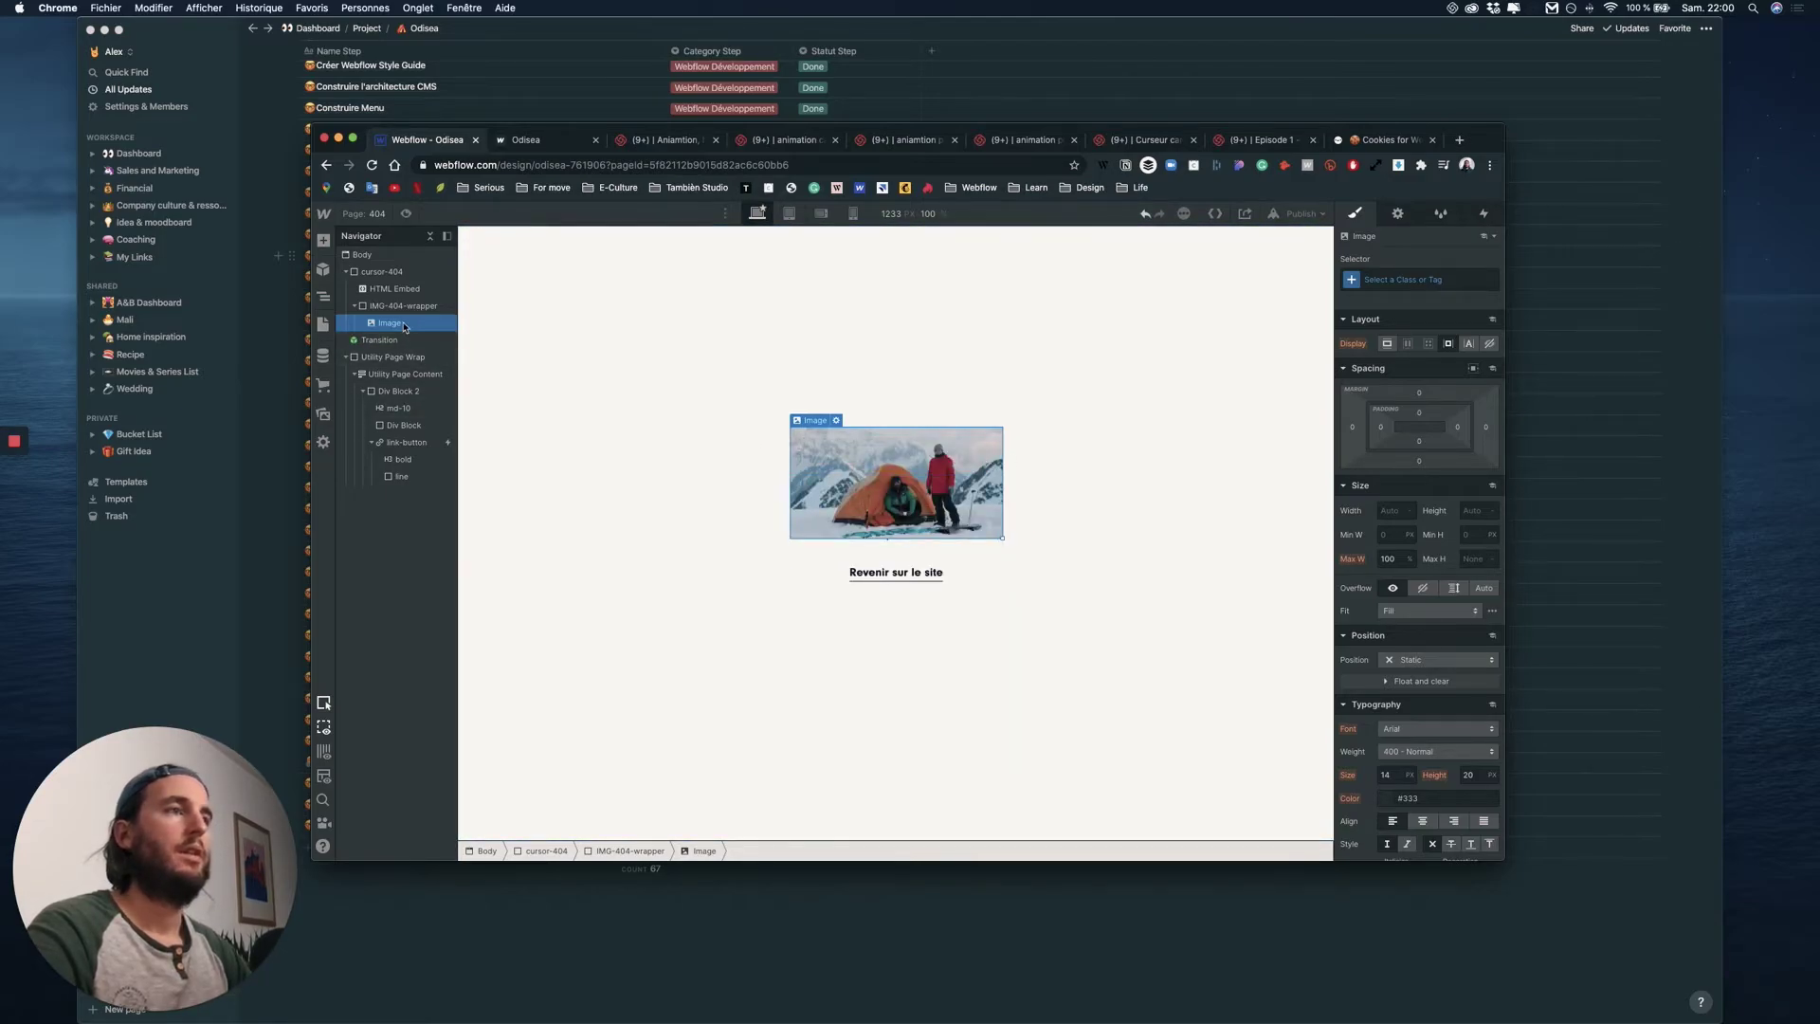
- Set the image's width and height to 100% and its fit to Cover
click(1395, 510)
text(100%)
key(Return)
click(1471, 510)
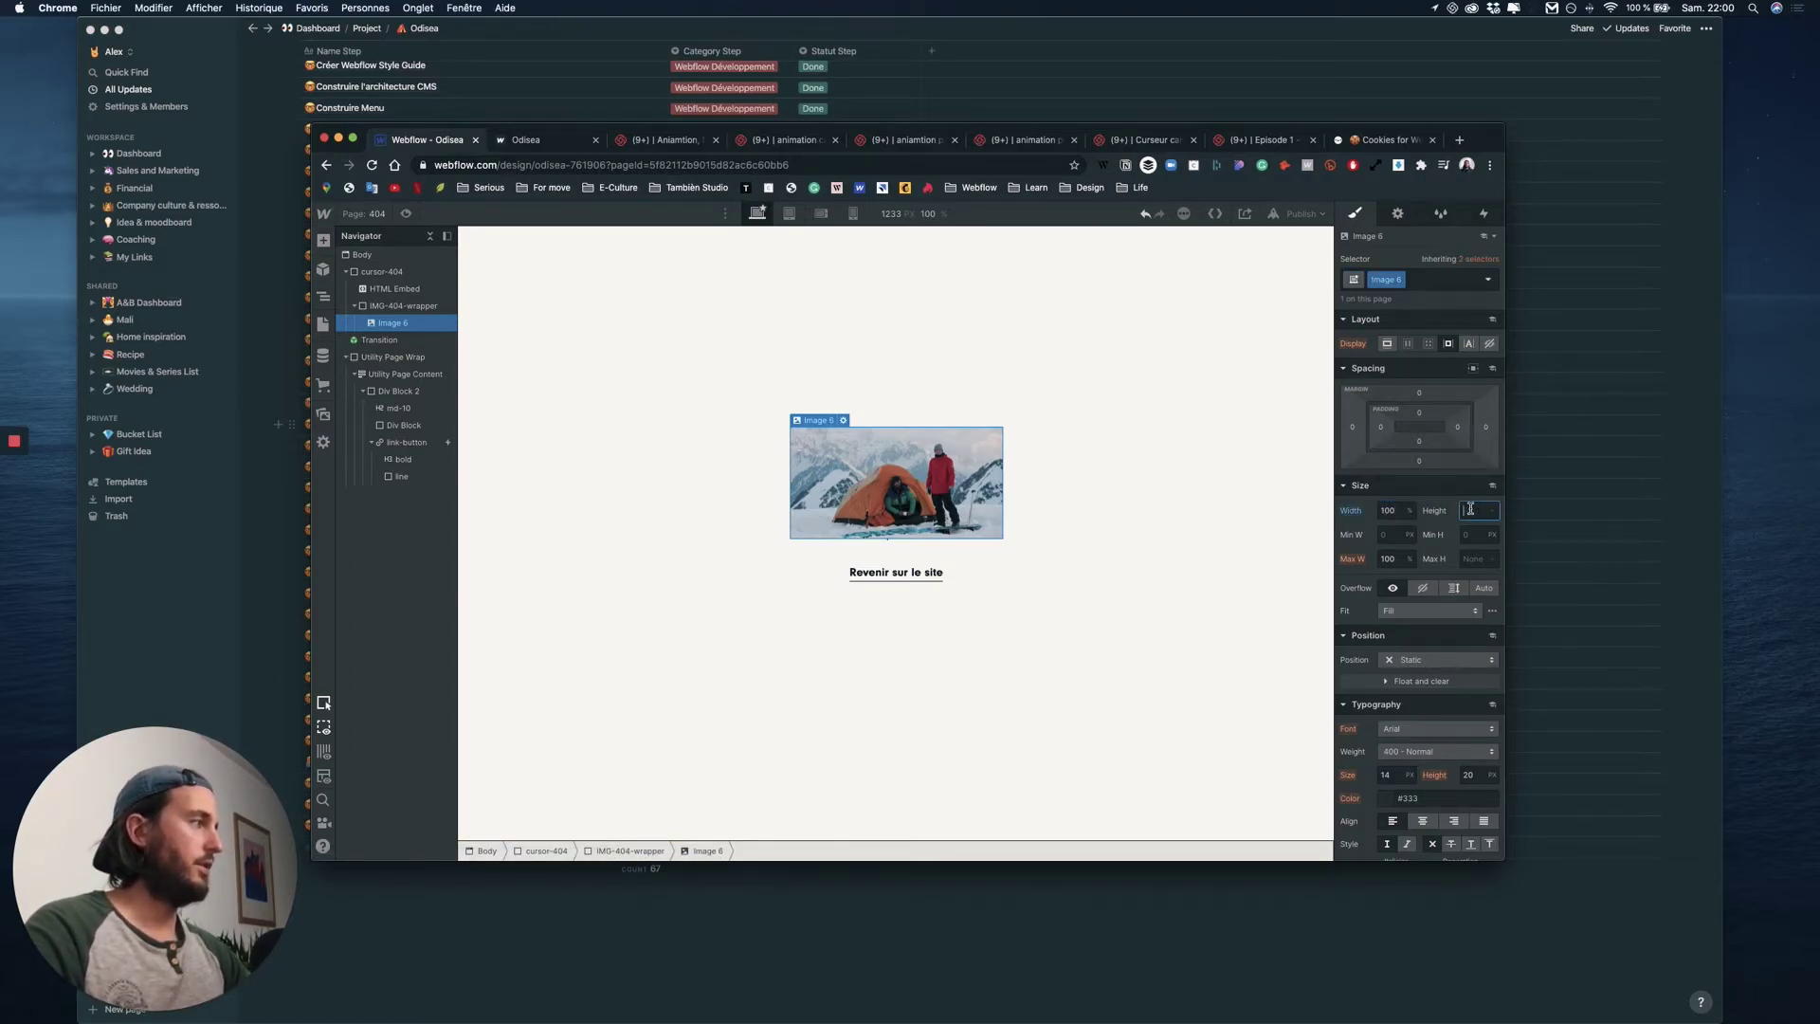
text(100%)
key(Return)
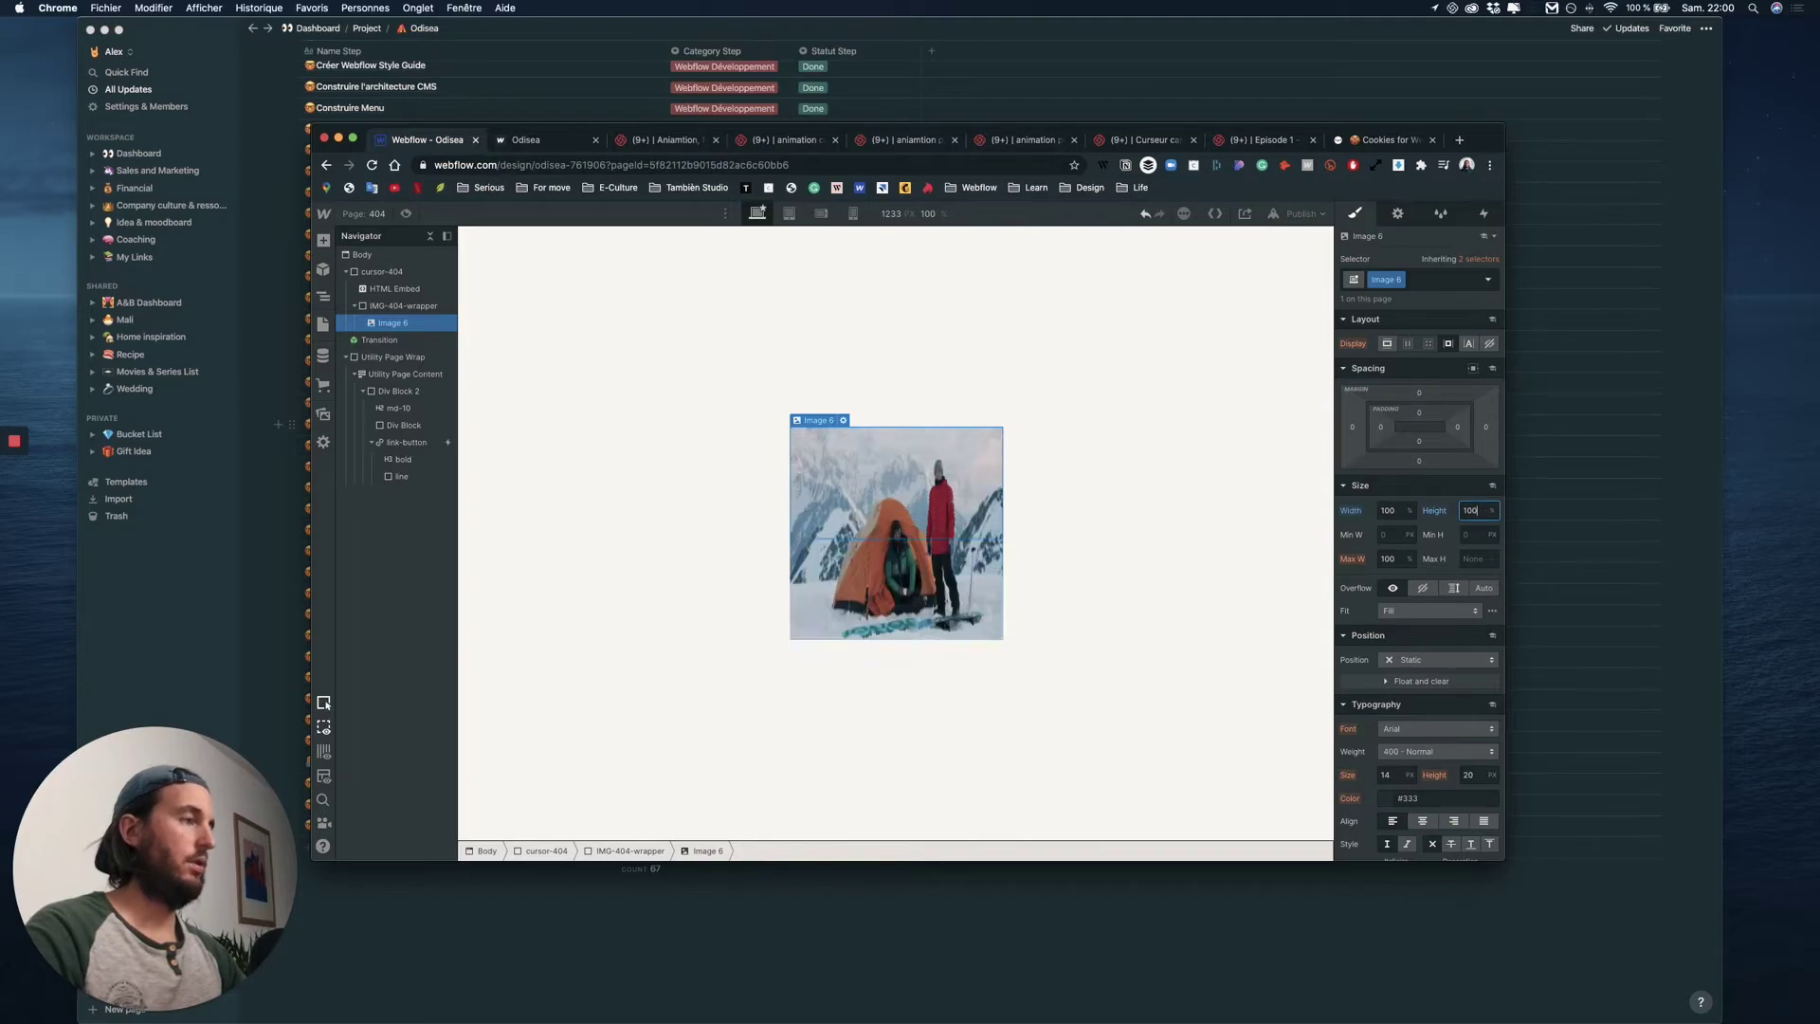
click(1442, 610)
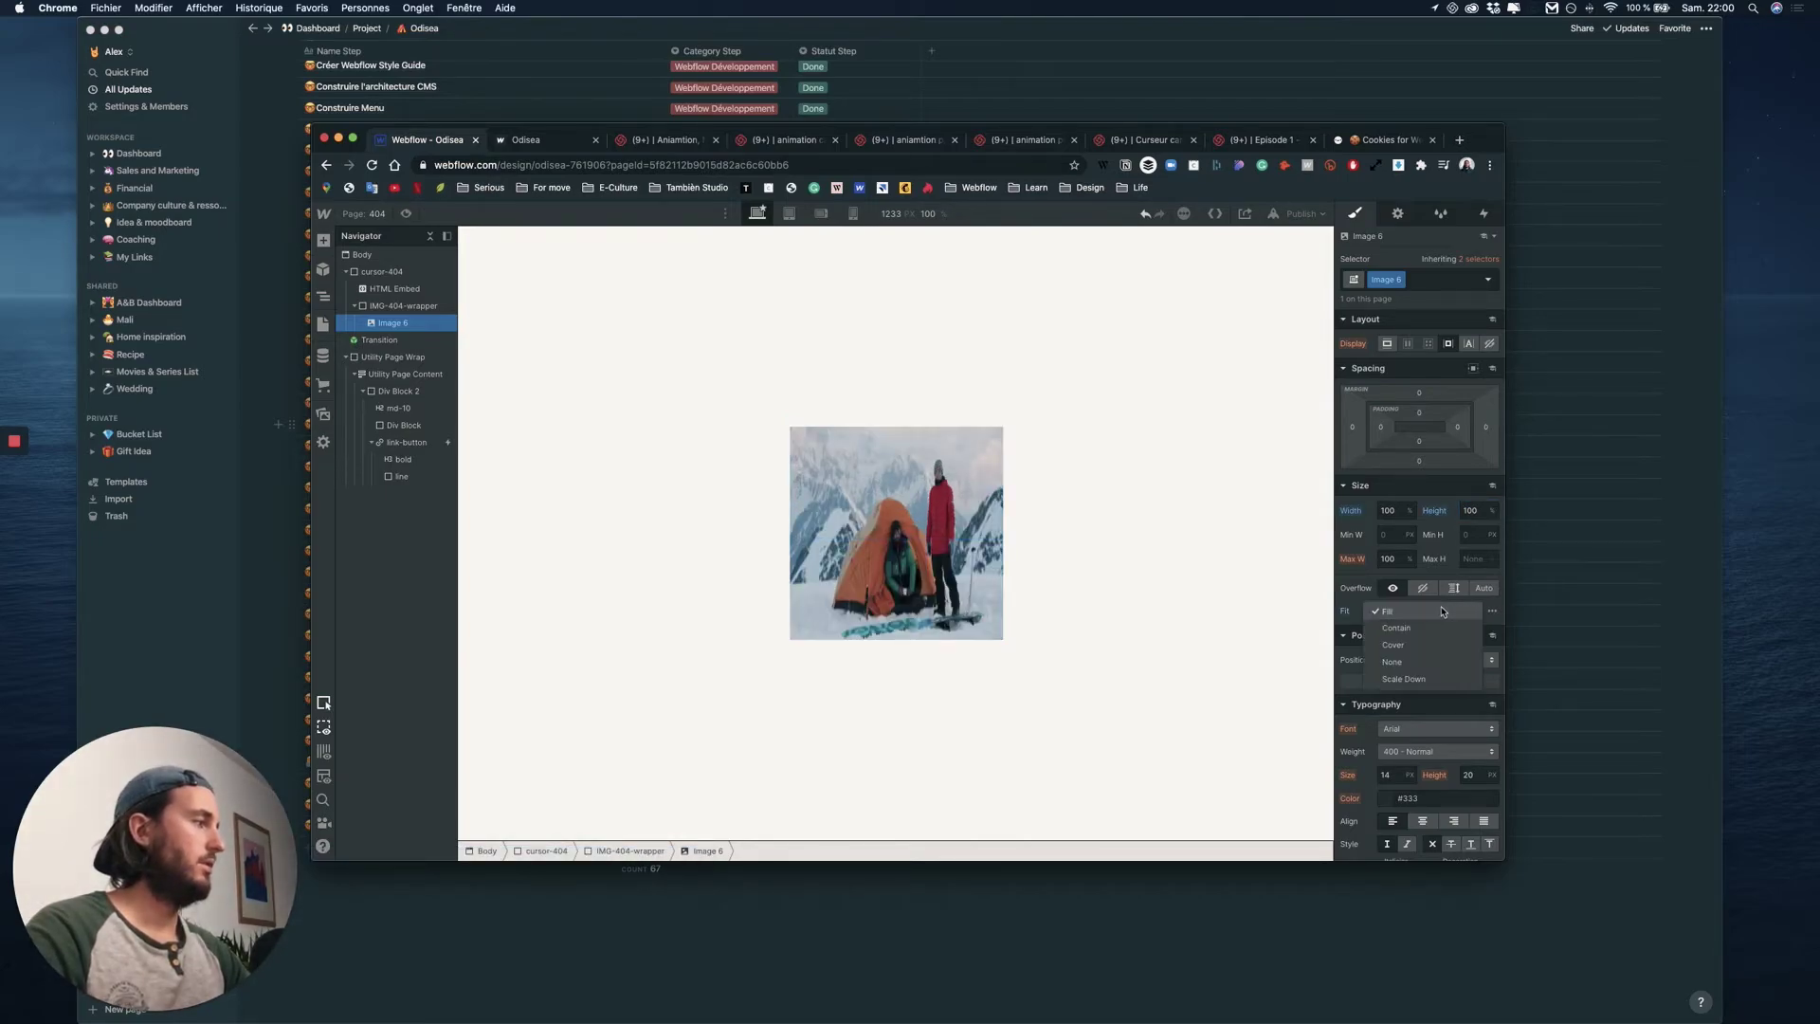
click(1418, 652)
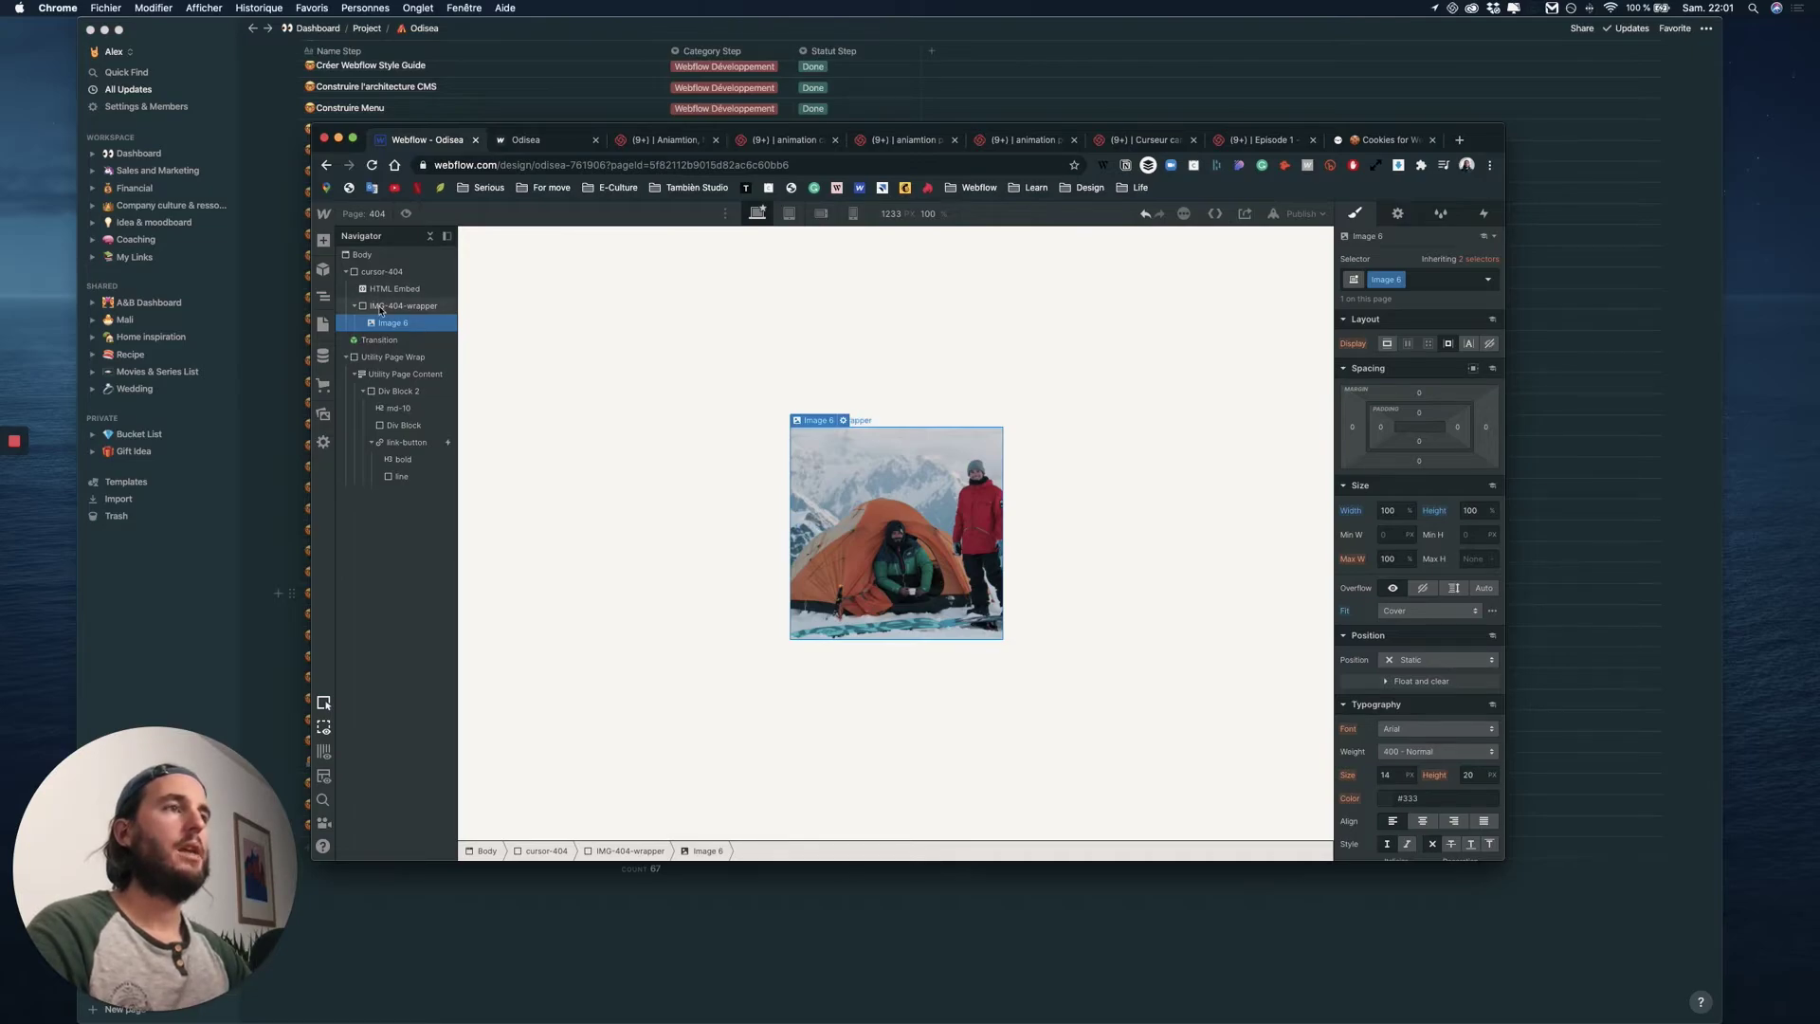
- Select the cursor-404 element and show its interactions
click(380, 306)
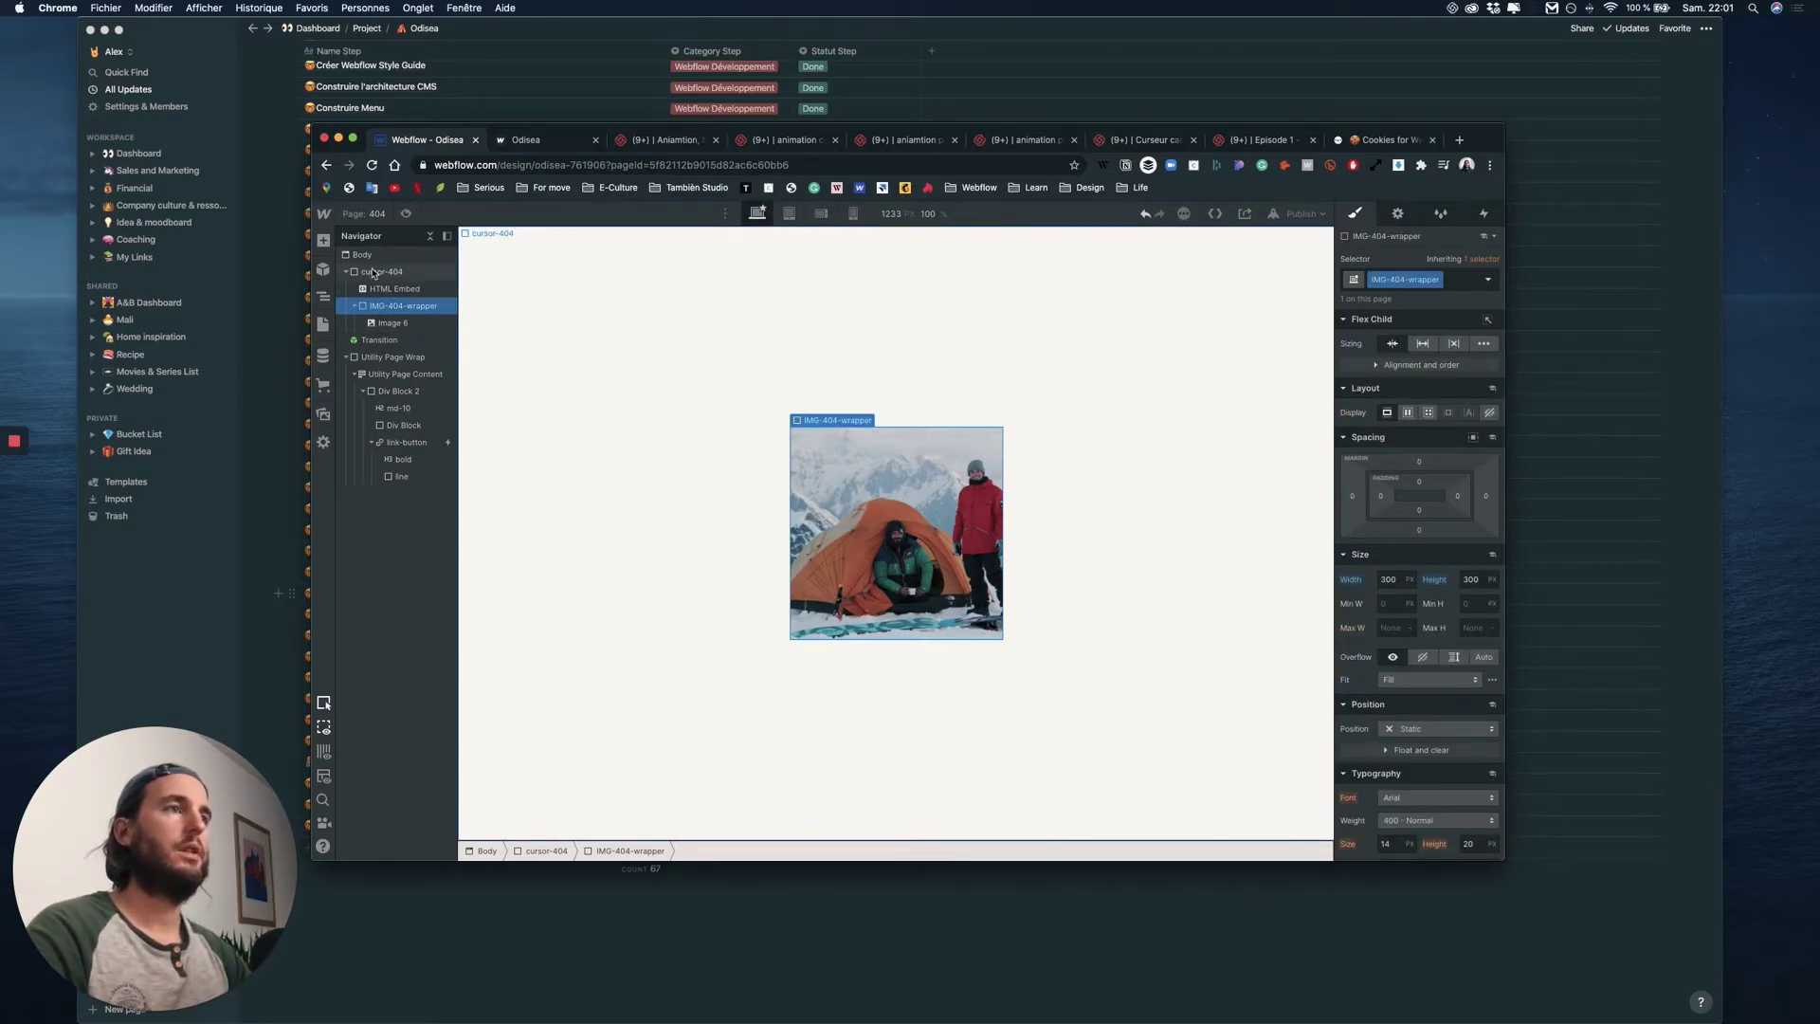
click(373, 272)
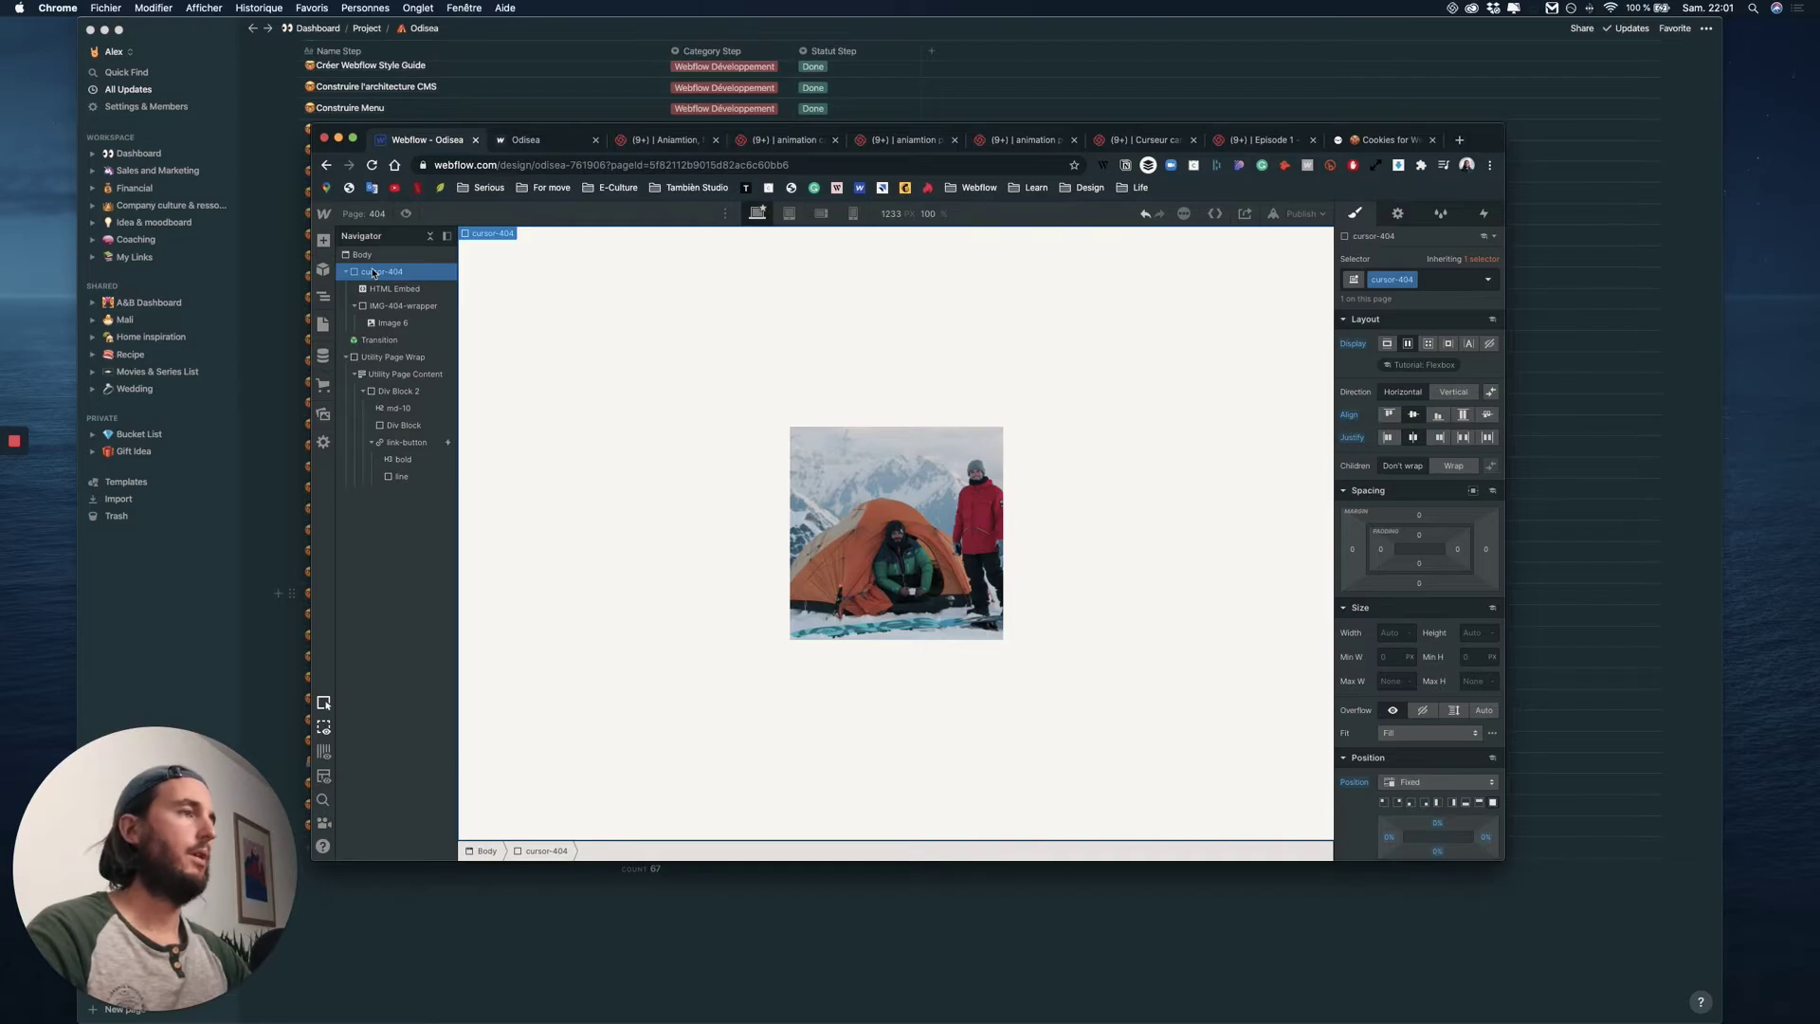
click(1484, 214)
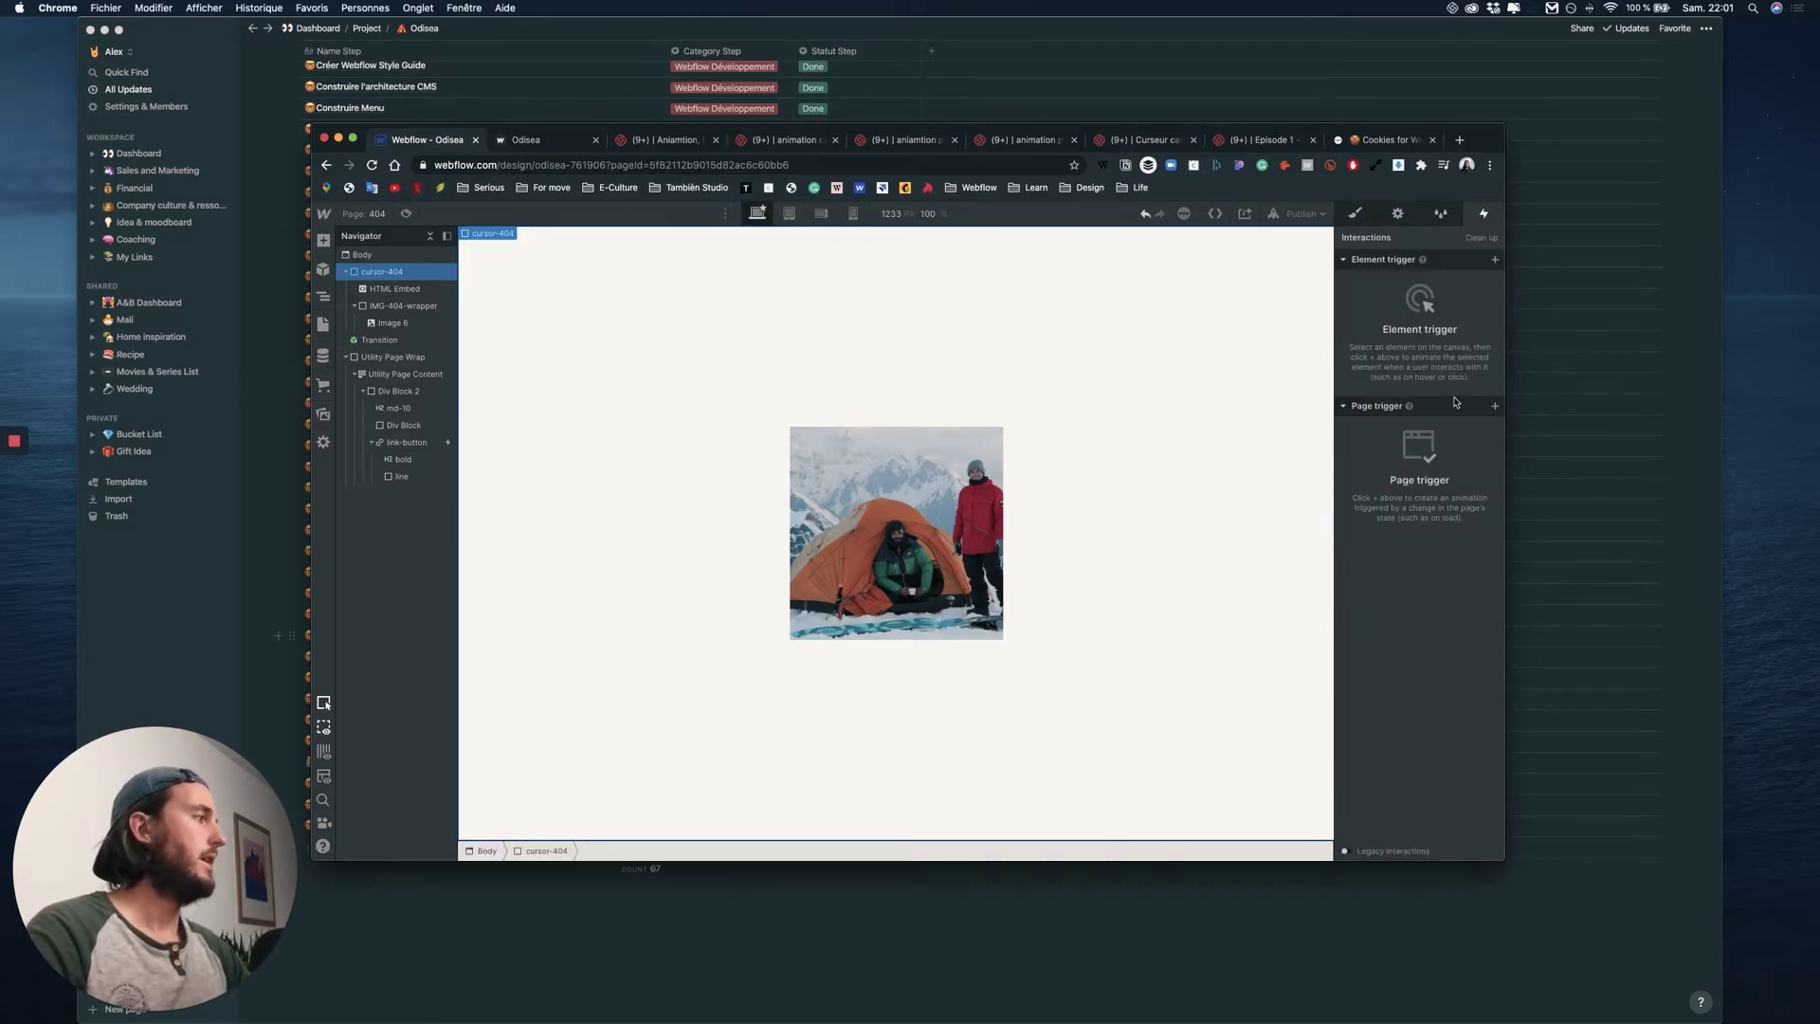
click(1495, 407)
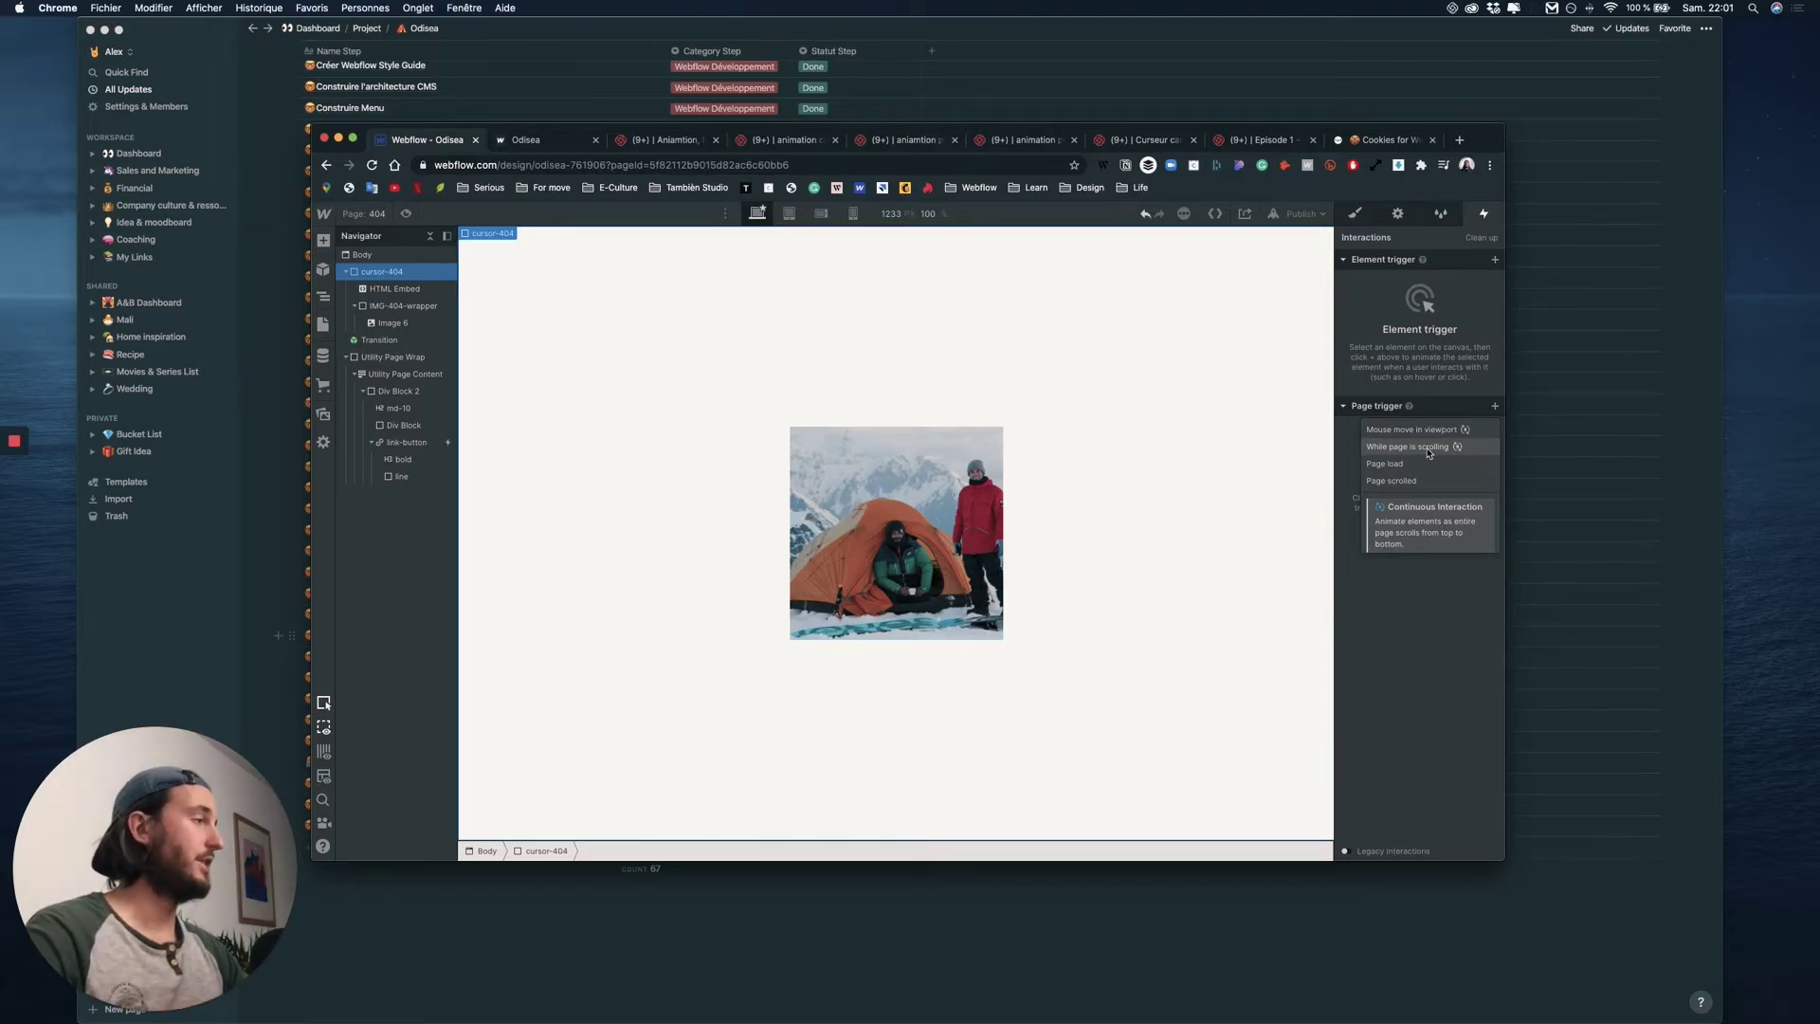
click(1428, 448)
click(1492, 263)
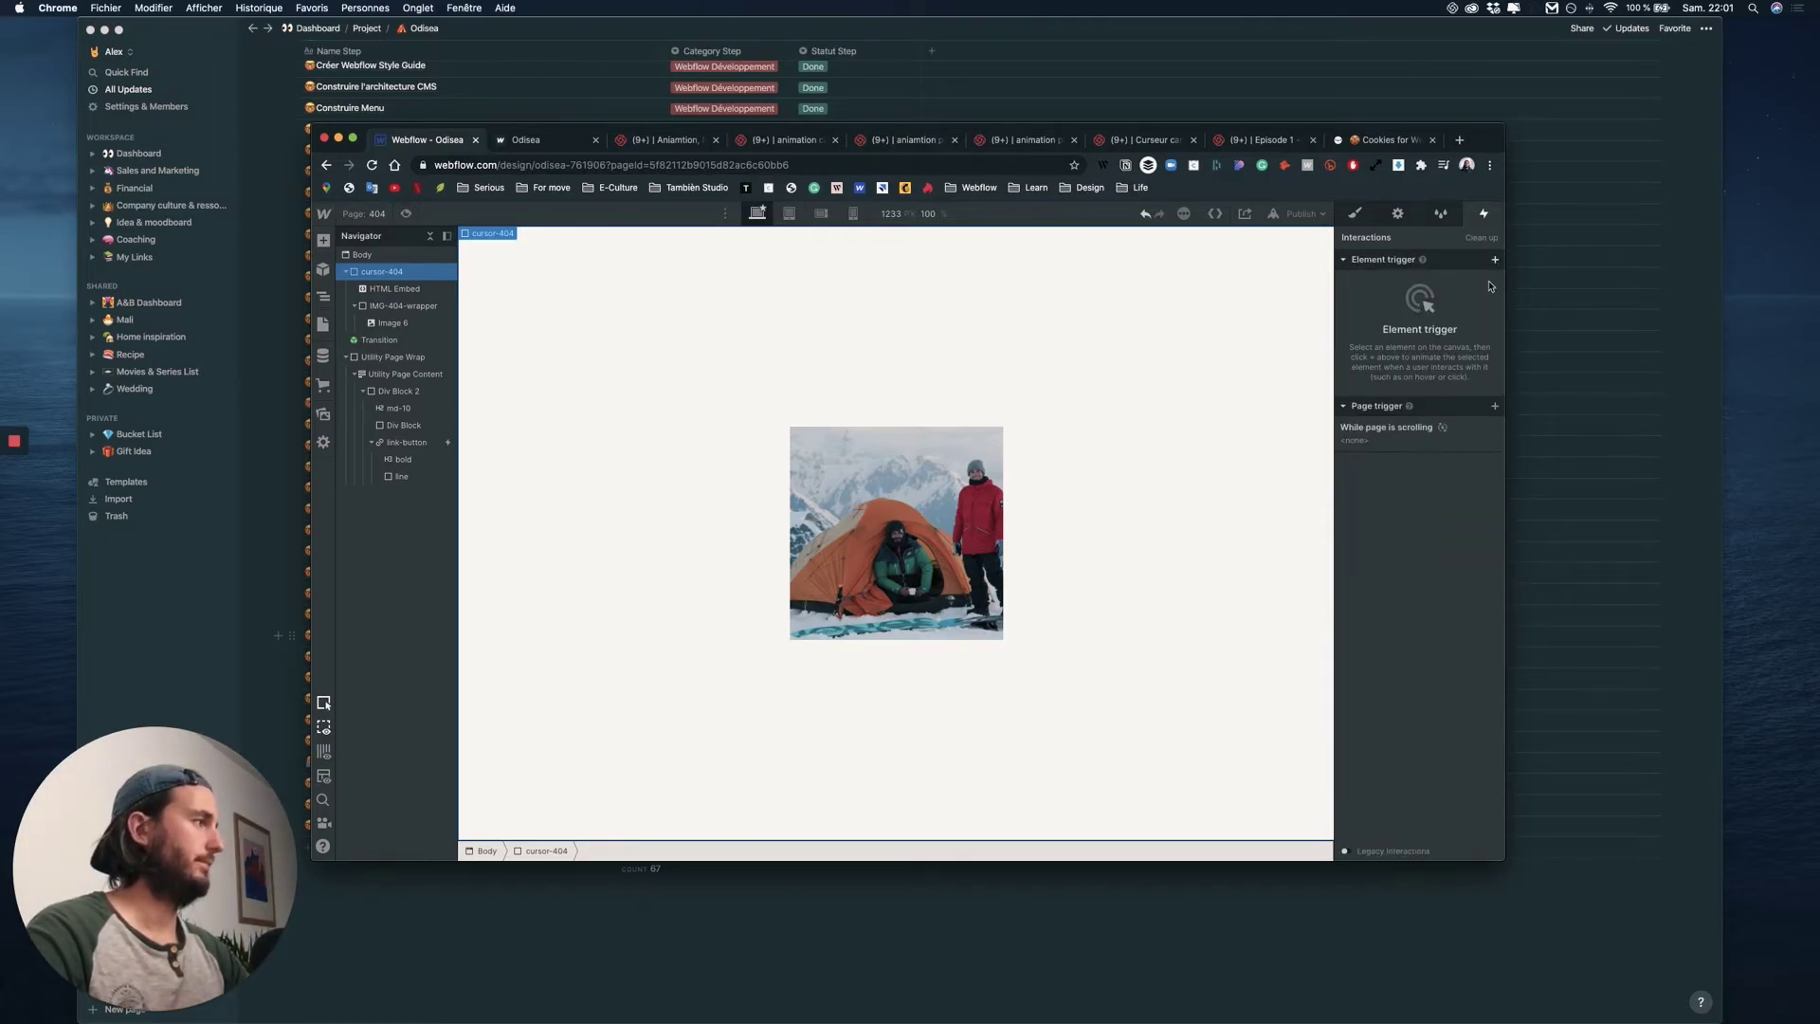
click(1495, 428)
- Add a Mouse move in viewport page trigger with the Play mouse animation action
click(1495, 405)
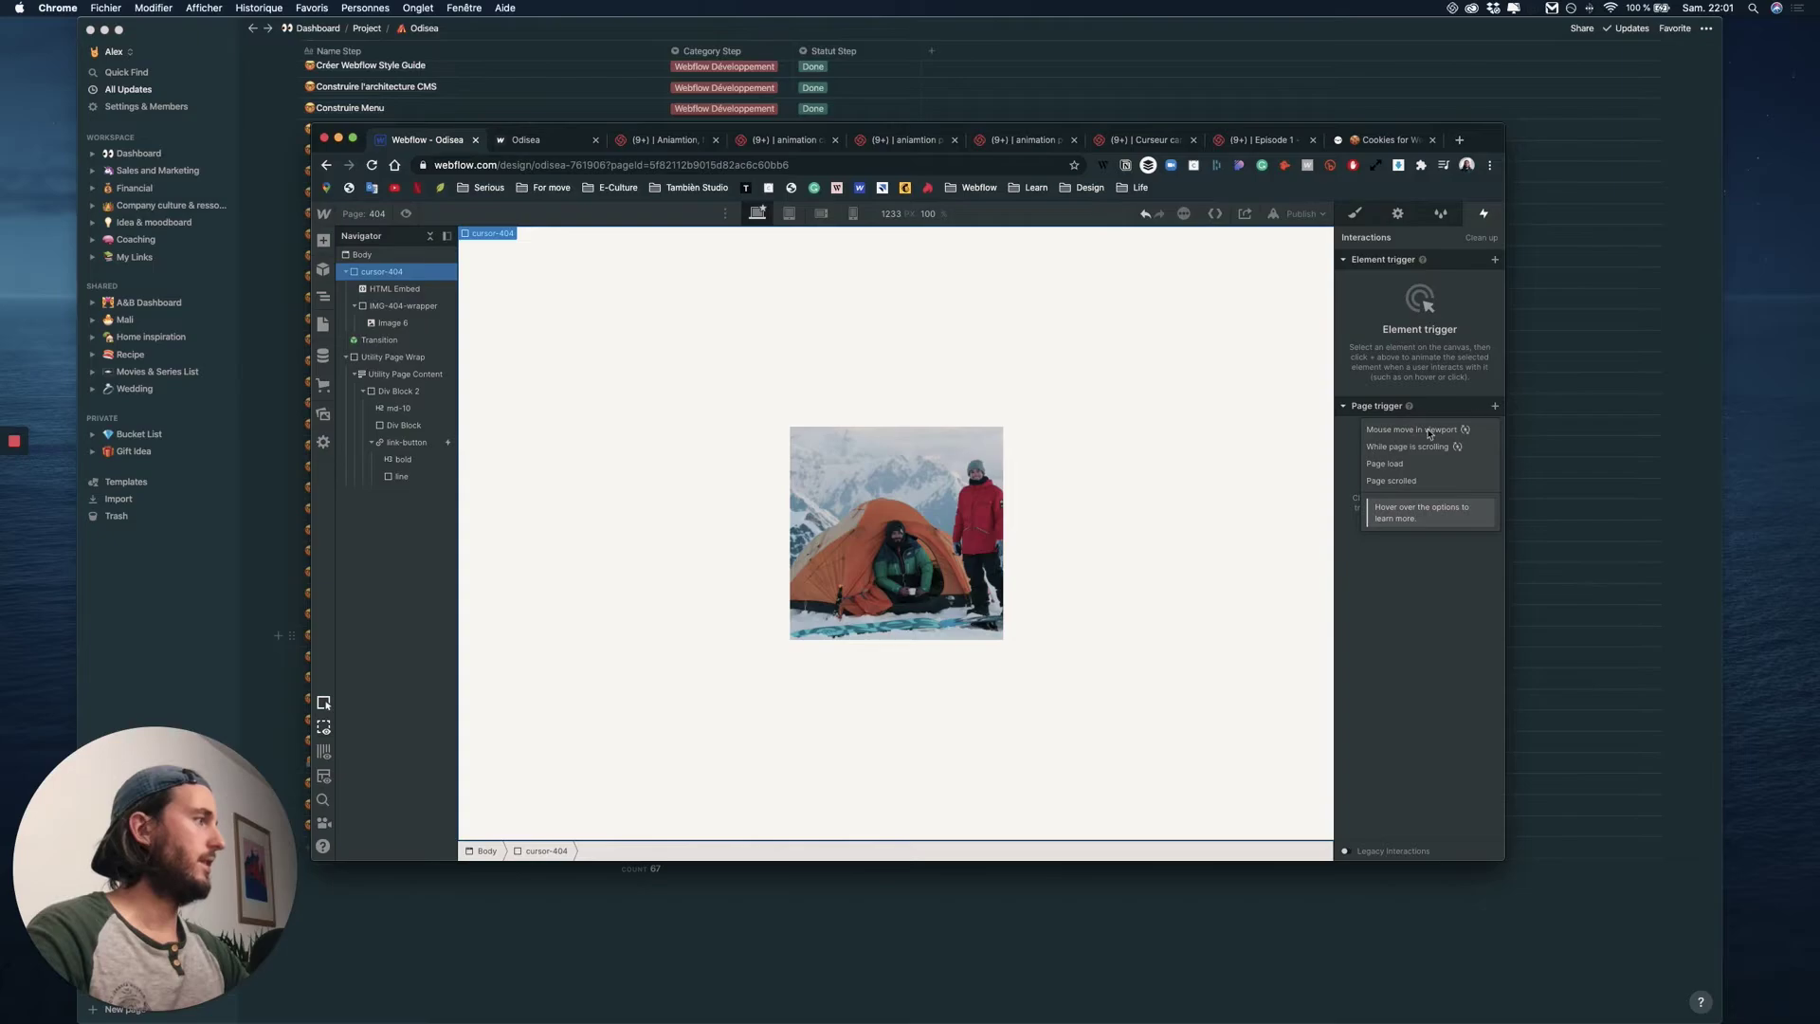
click(1422, 430)
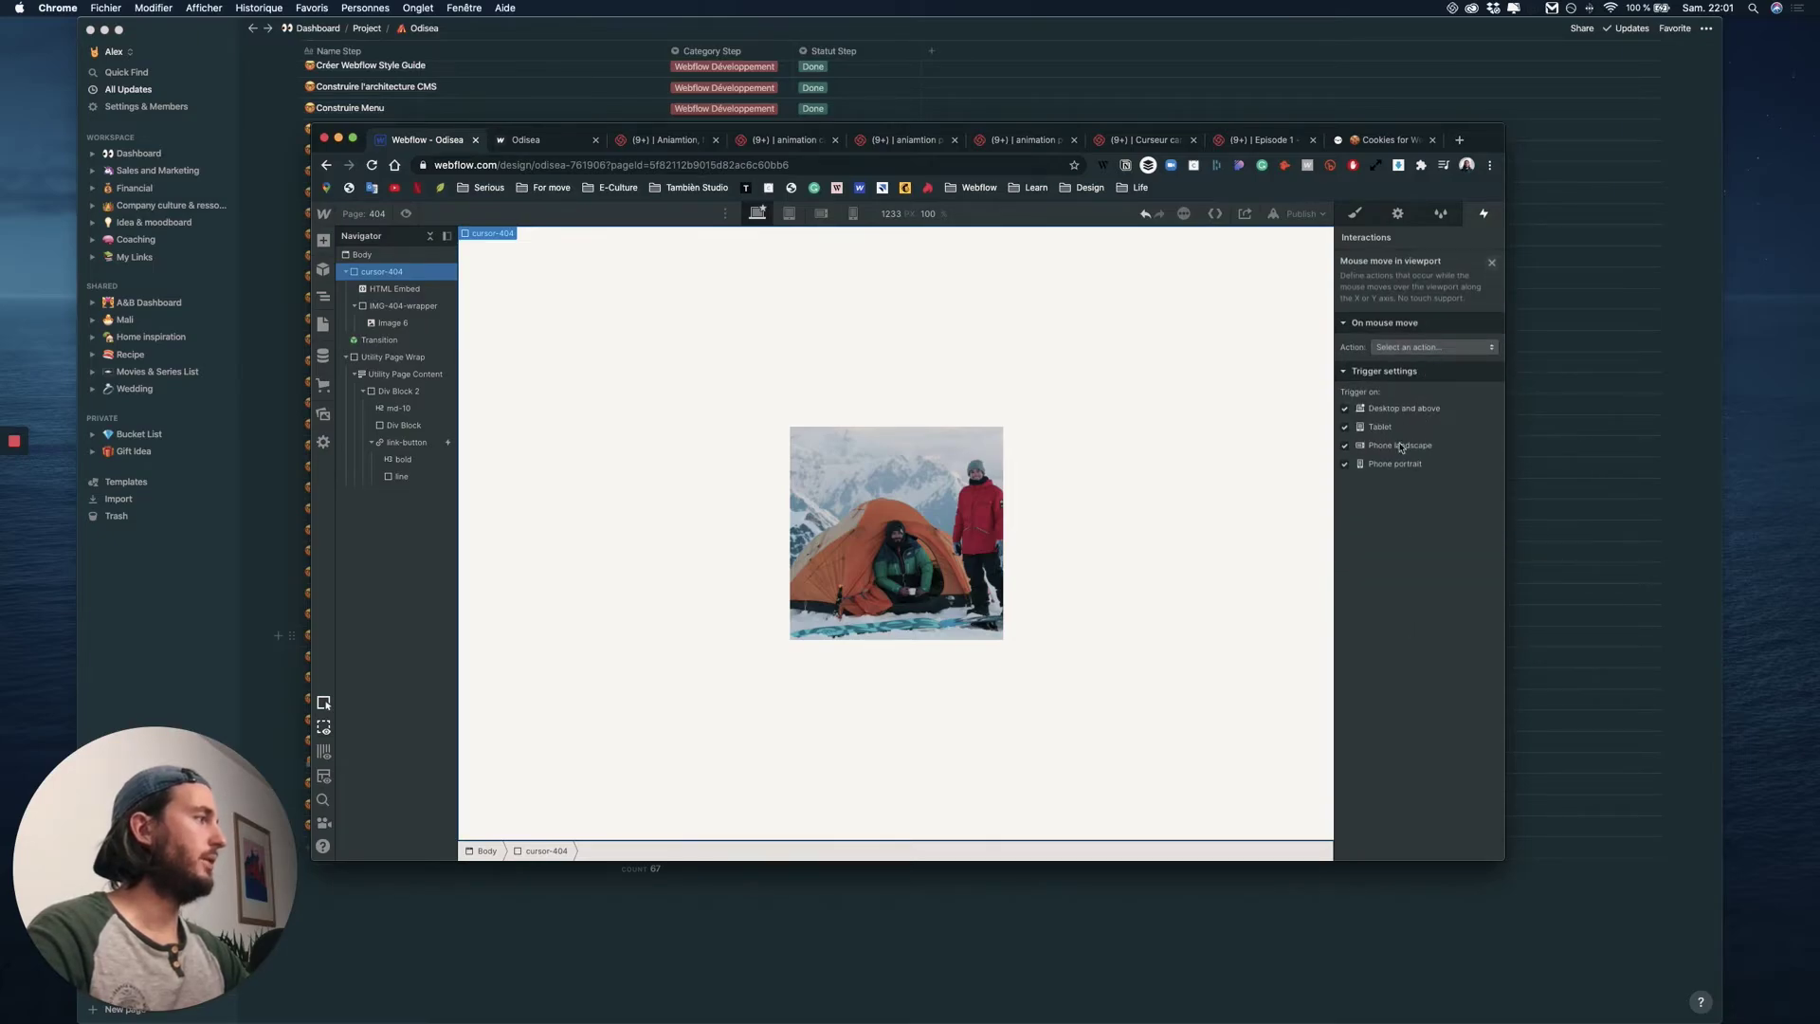
click(1457, 349)
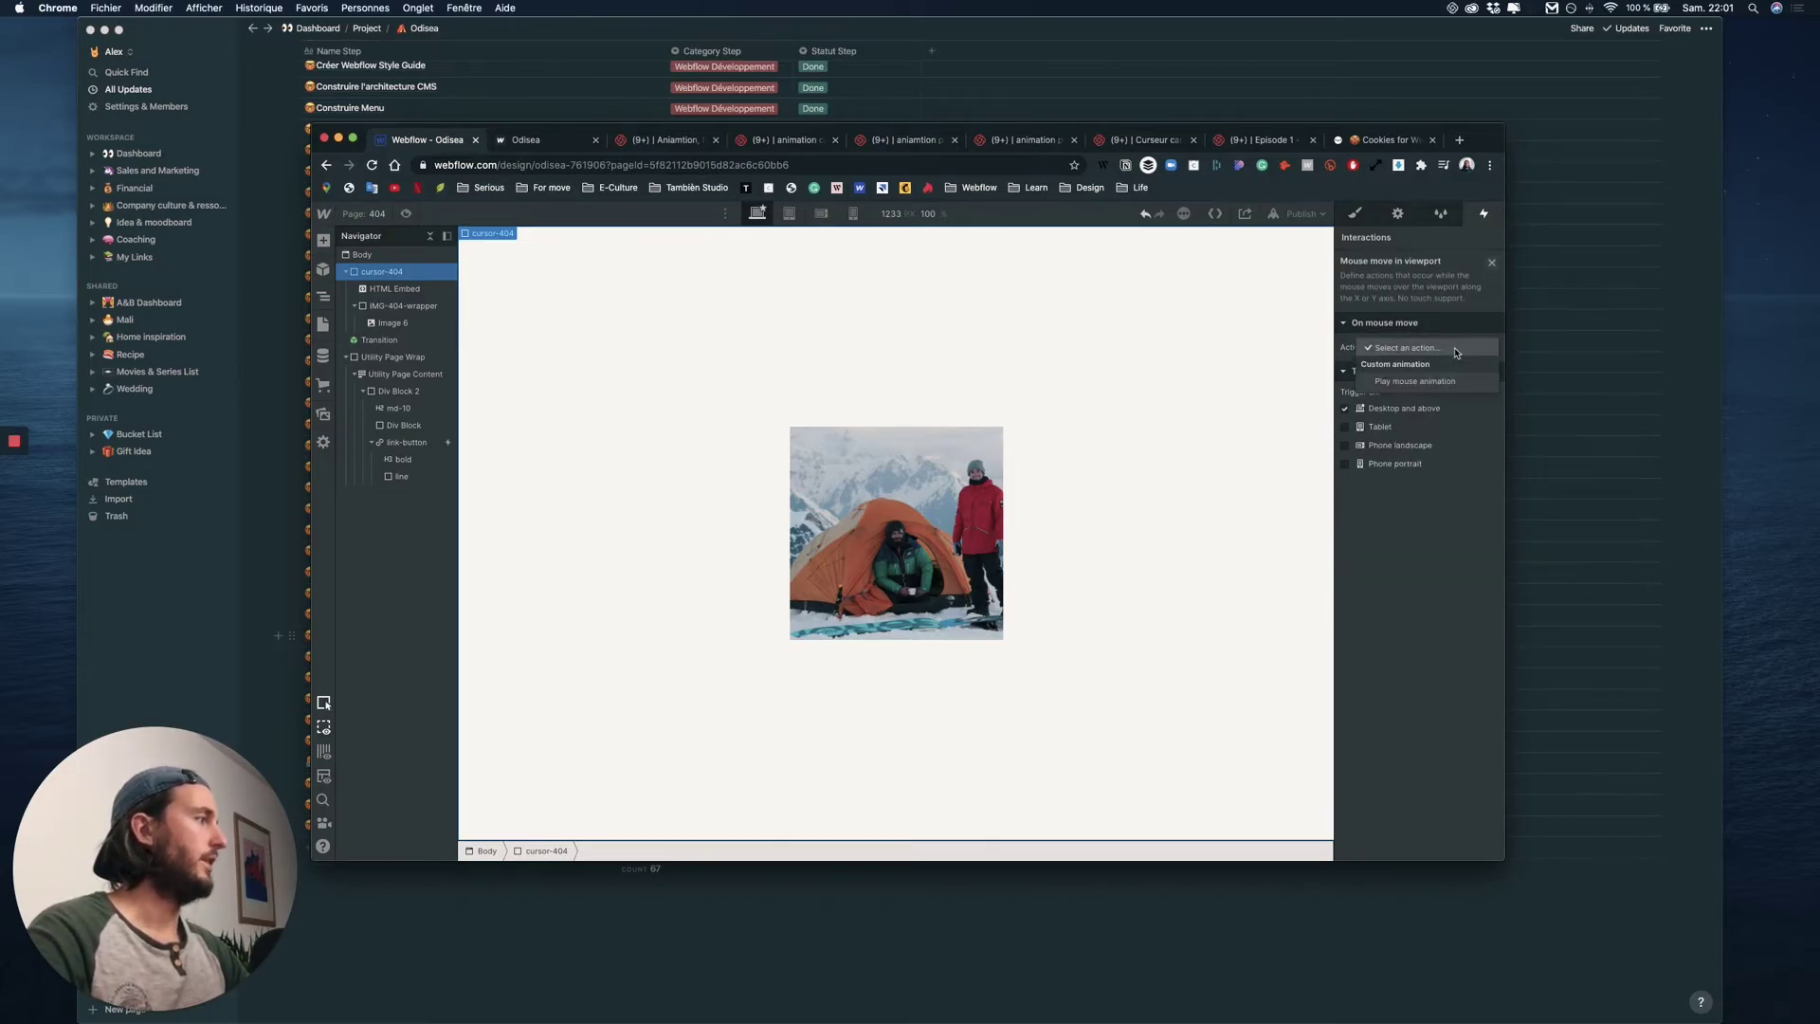
click(1457, 381)
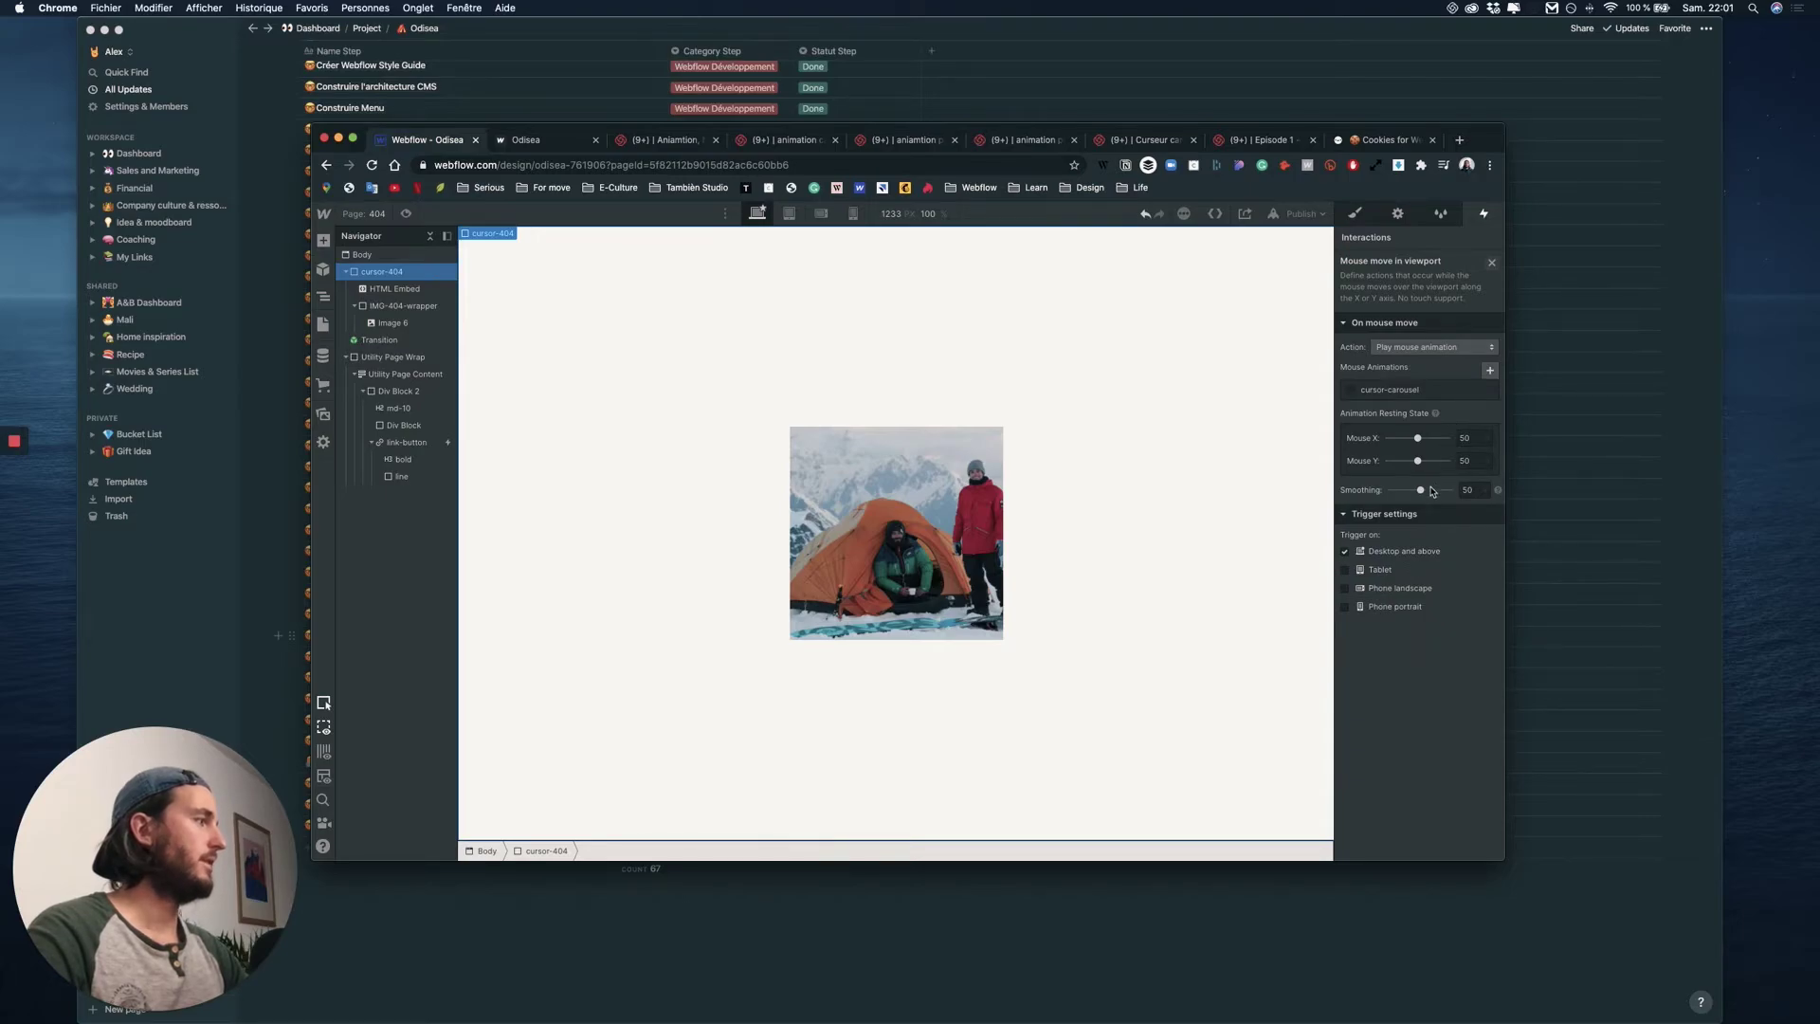
- Duplicate the cursor-carousel mouse animation and rename the copy cursor-404
click(1488, 390)
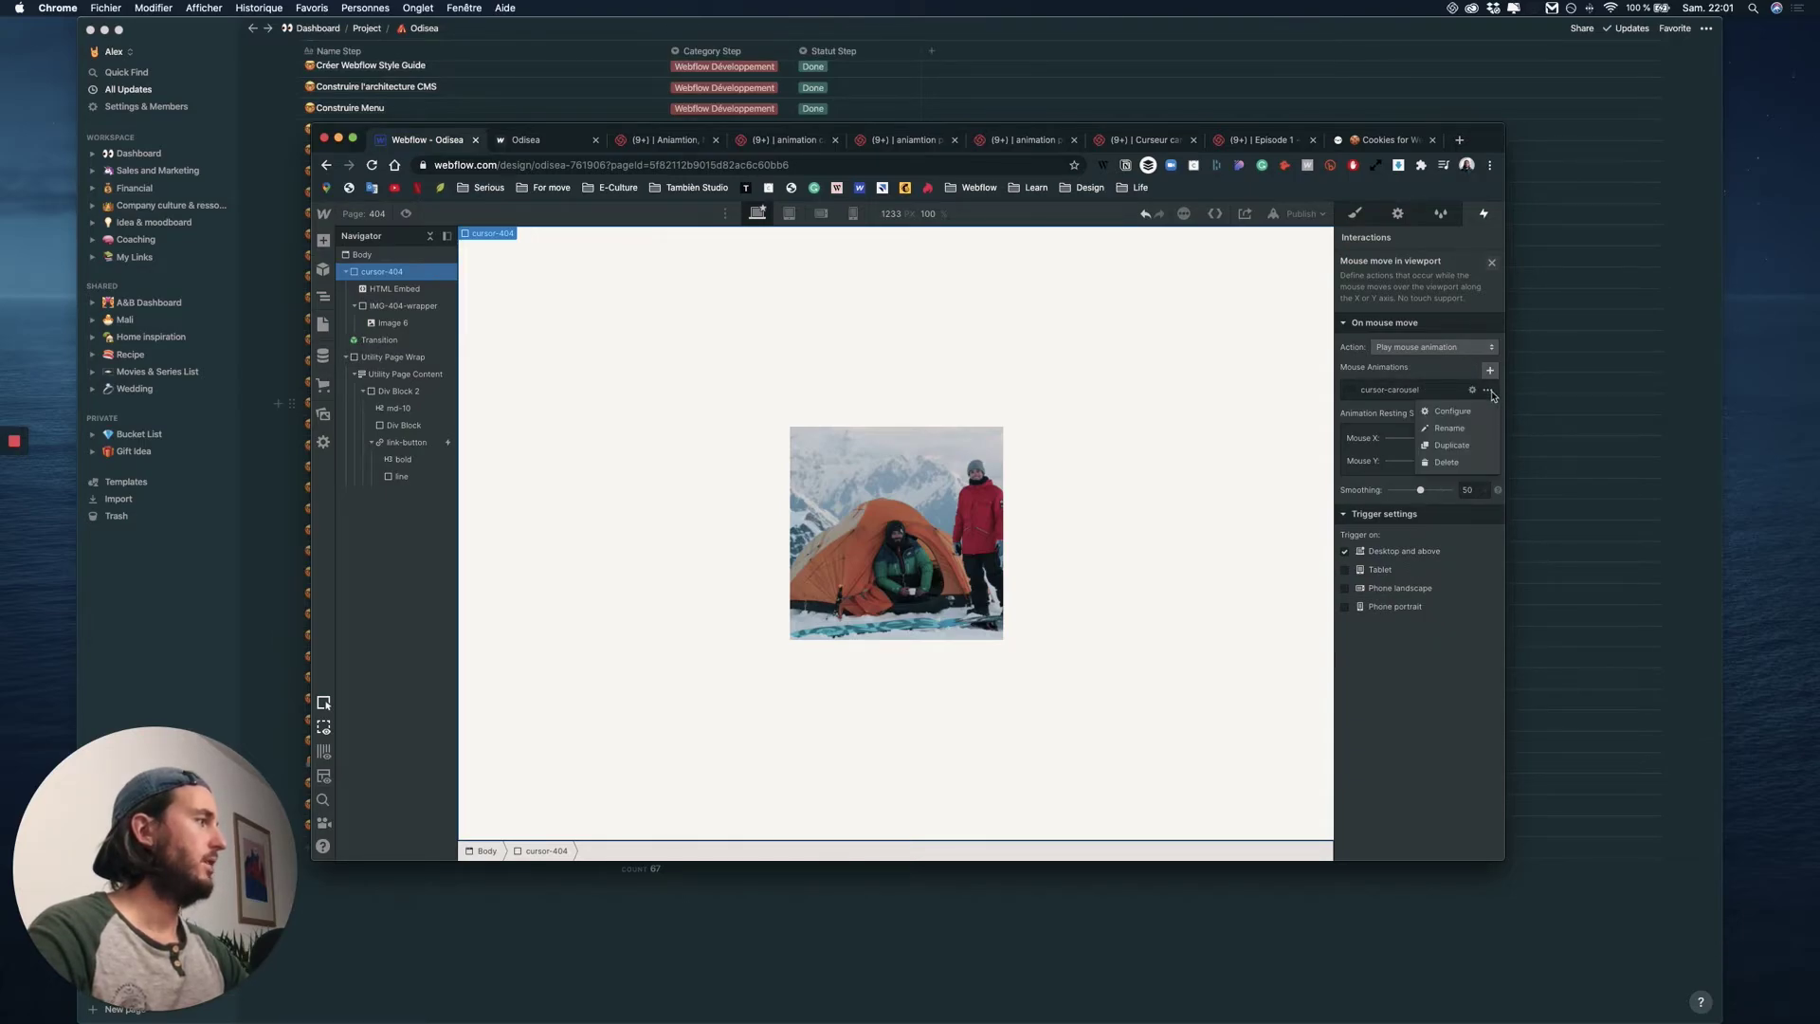
click(1457, 445)
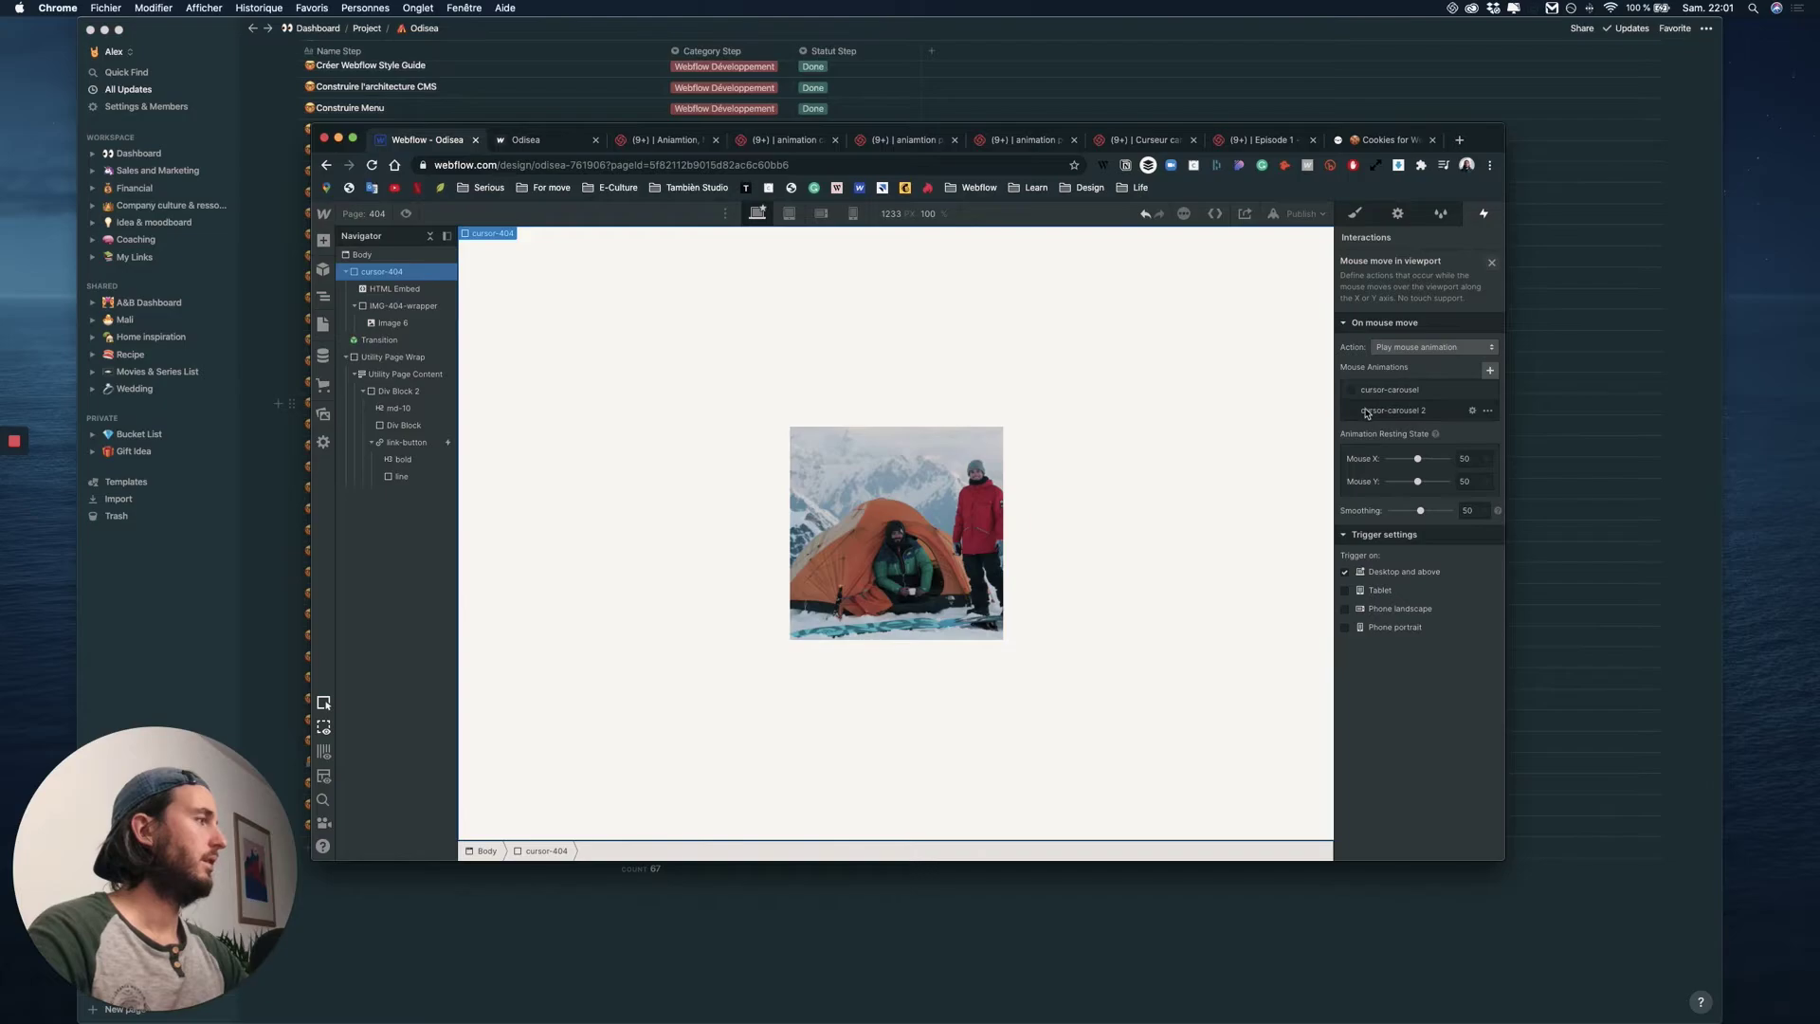
click(1388, 415)
click(1380, 239)
key(BackSpace)
key(BackSpace)
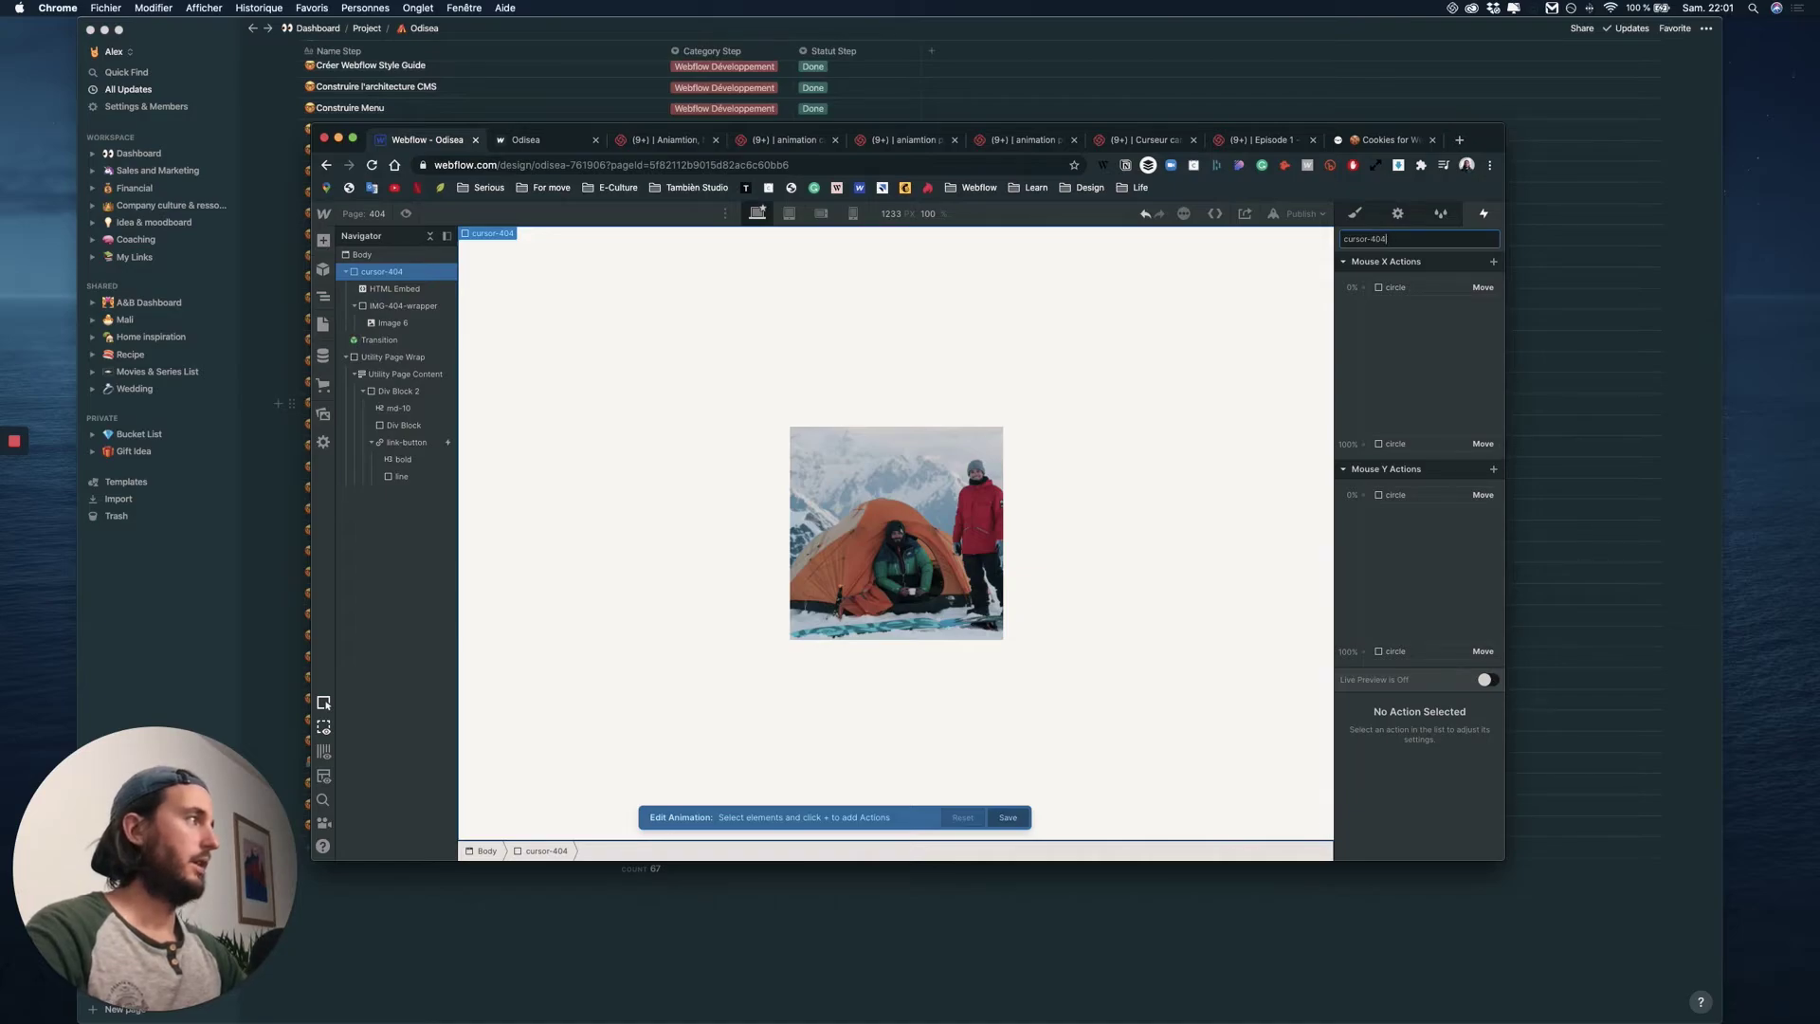
text(404)
key(Return)
- Retarget all four Mouse X and Mouse Y Move actions from circle to IMG-404-wrapper and save the animation
click(1403, 288)
shift+click(1410, 438)
shift+click(1398, 488)
shift+click(1404, 638)
click(1404, 640)
click(1414, 681)
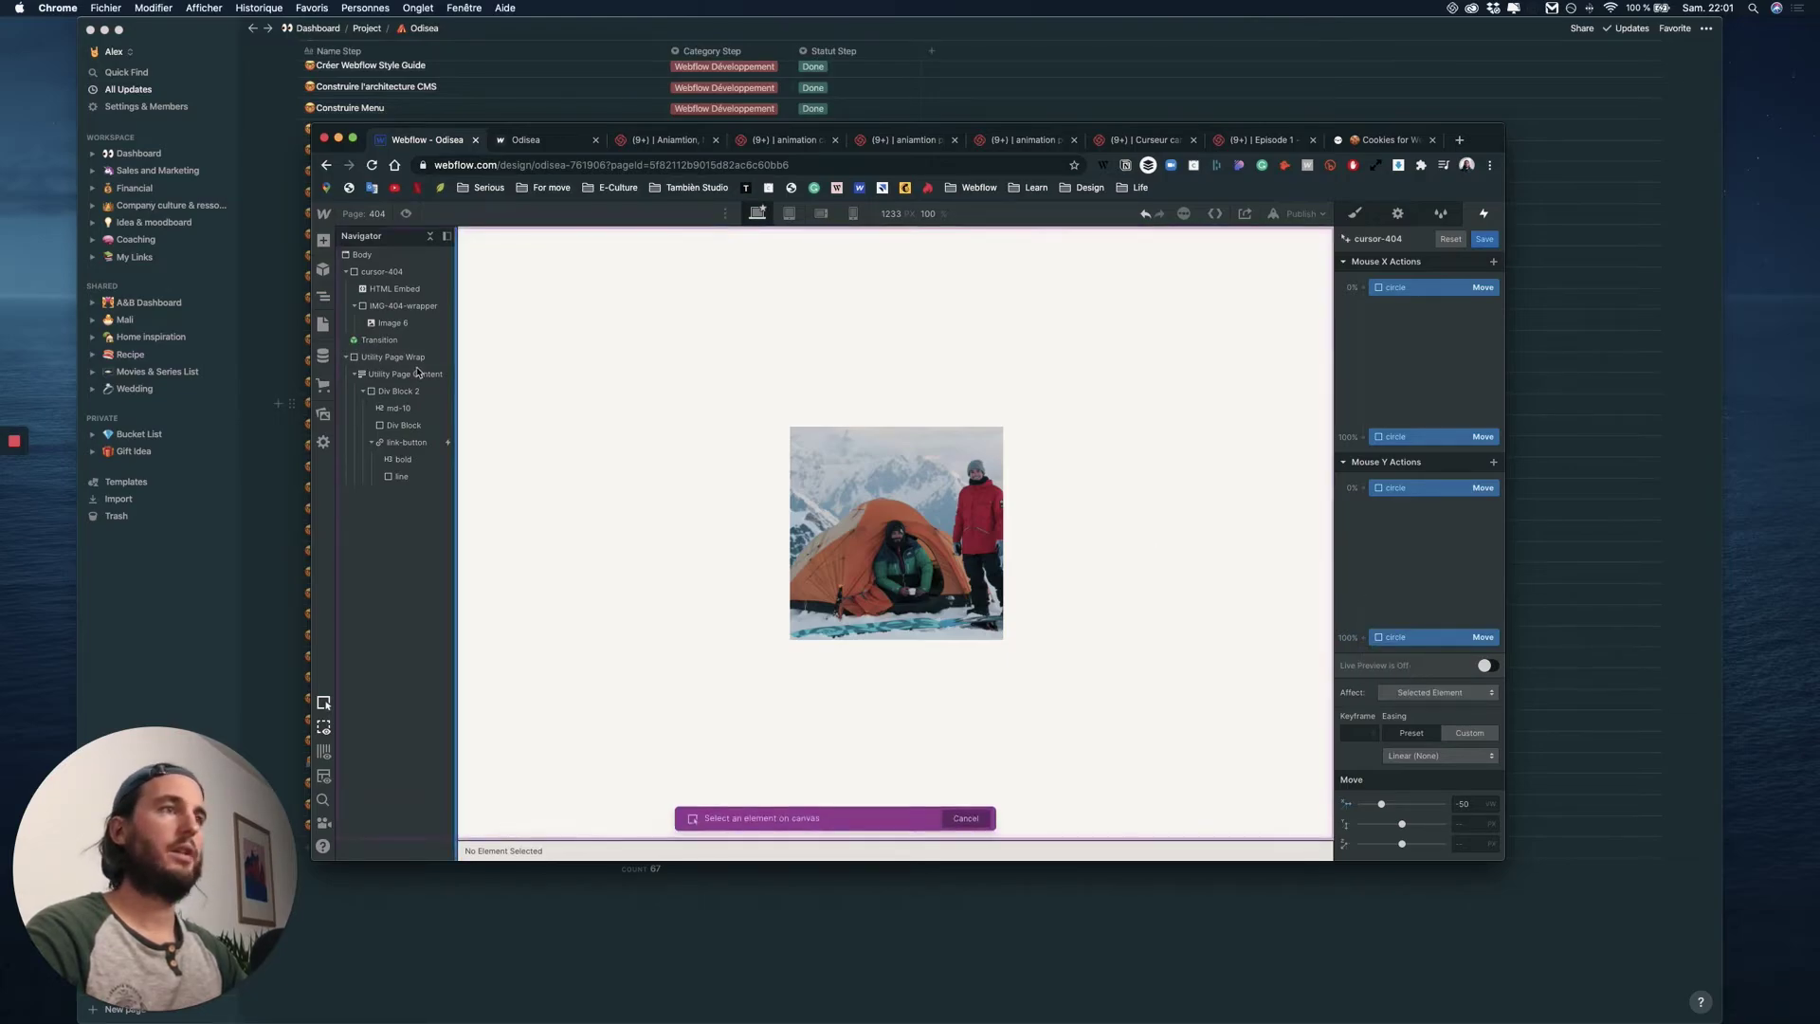
click(393, 306)
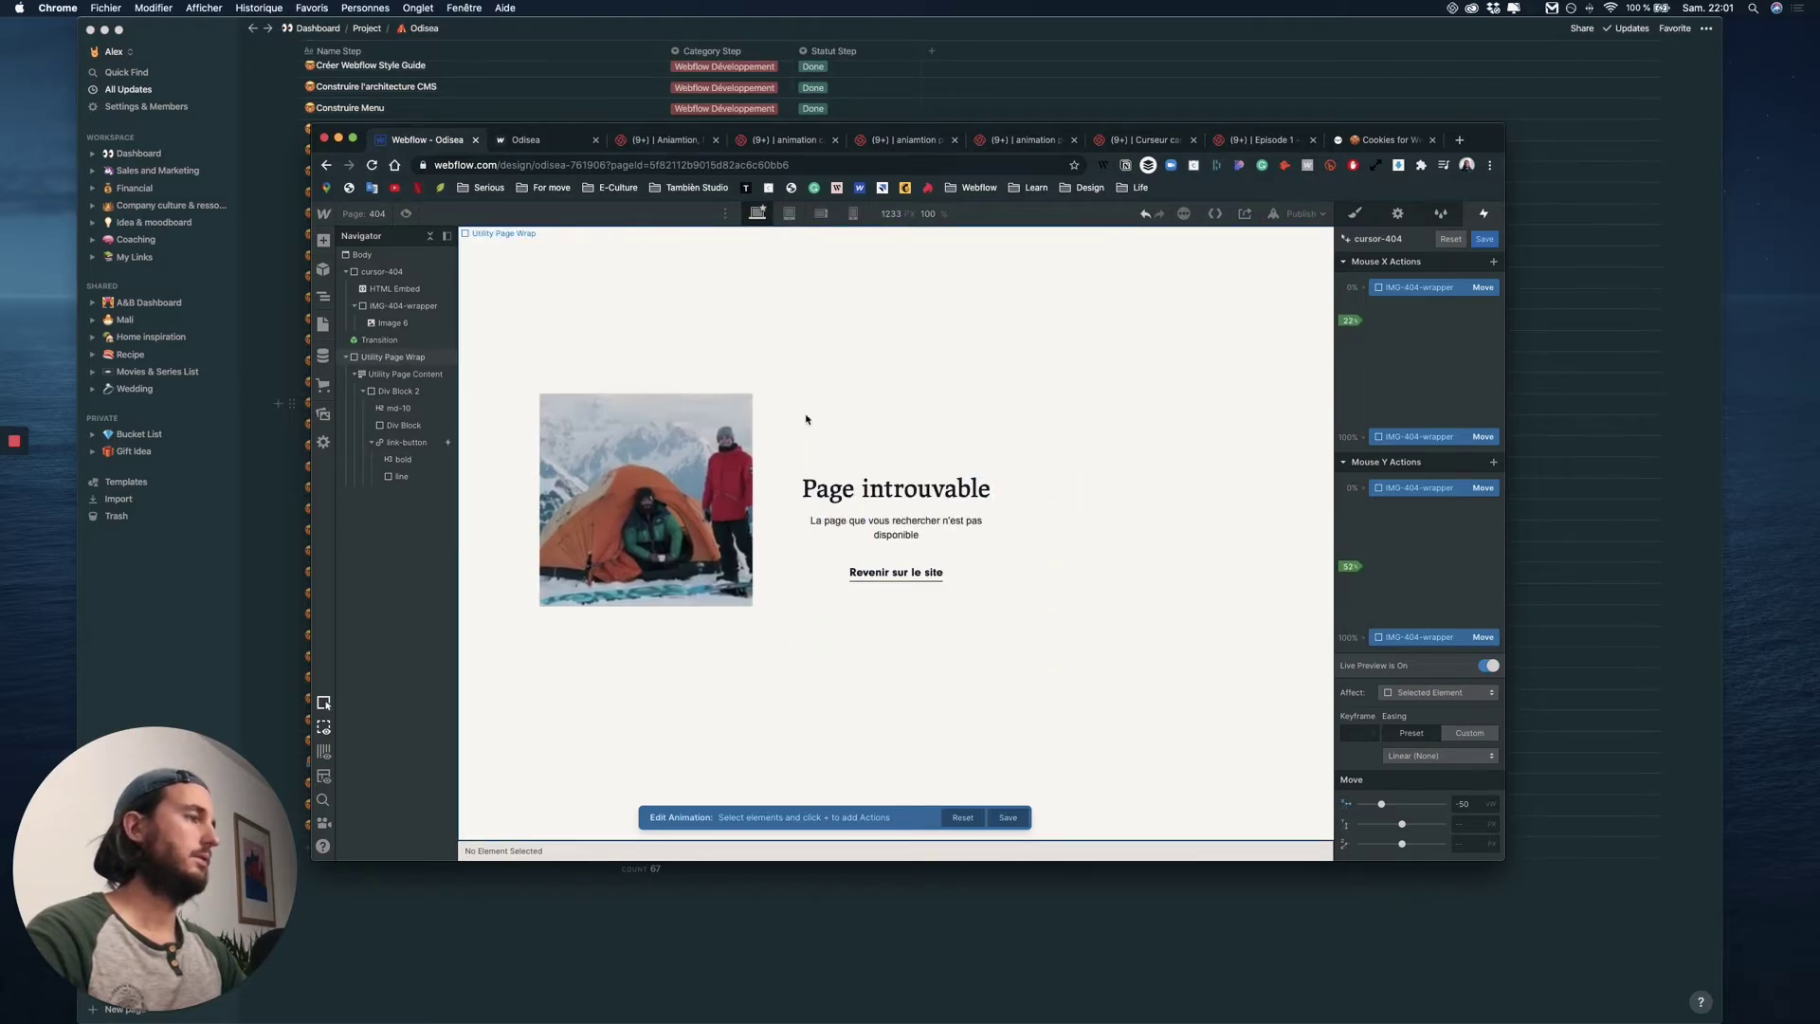
click(1484, 240)
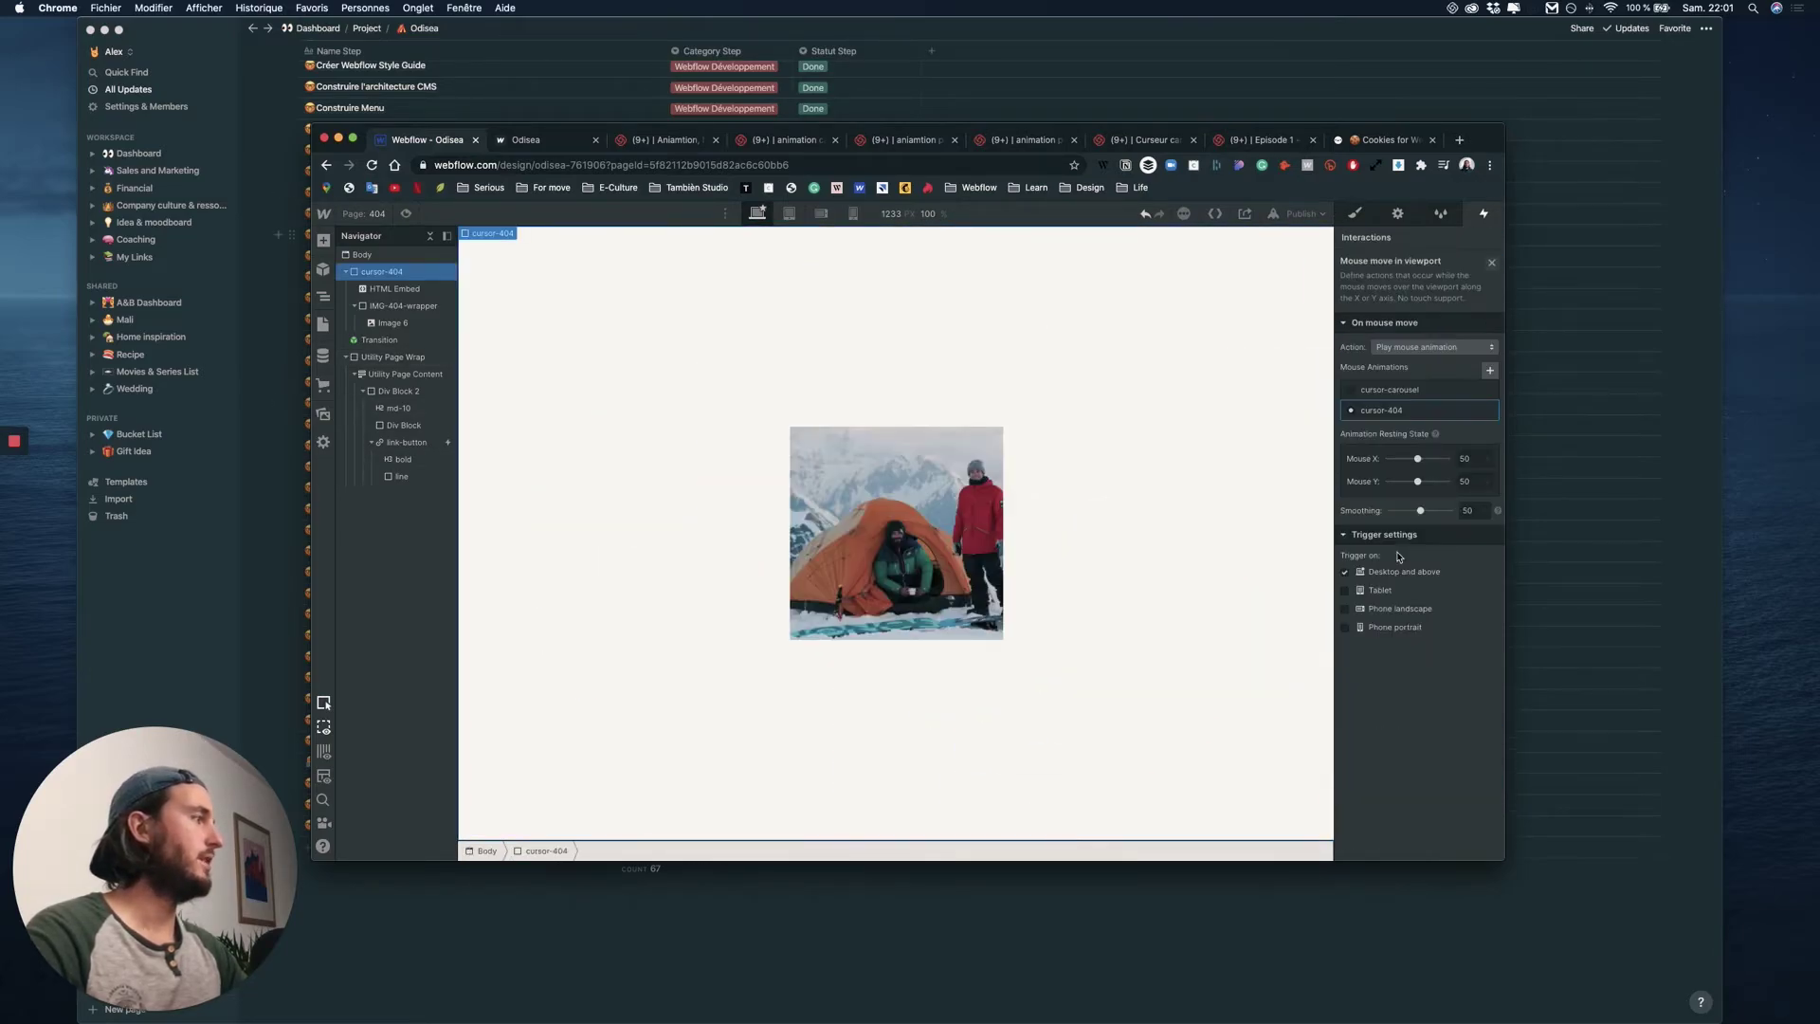
- Set the animation's smoothing and its Mouse X and Mouse Y resting states to 80 each
click(1476, 511)
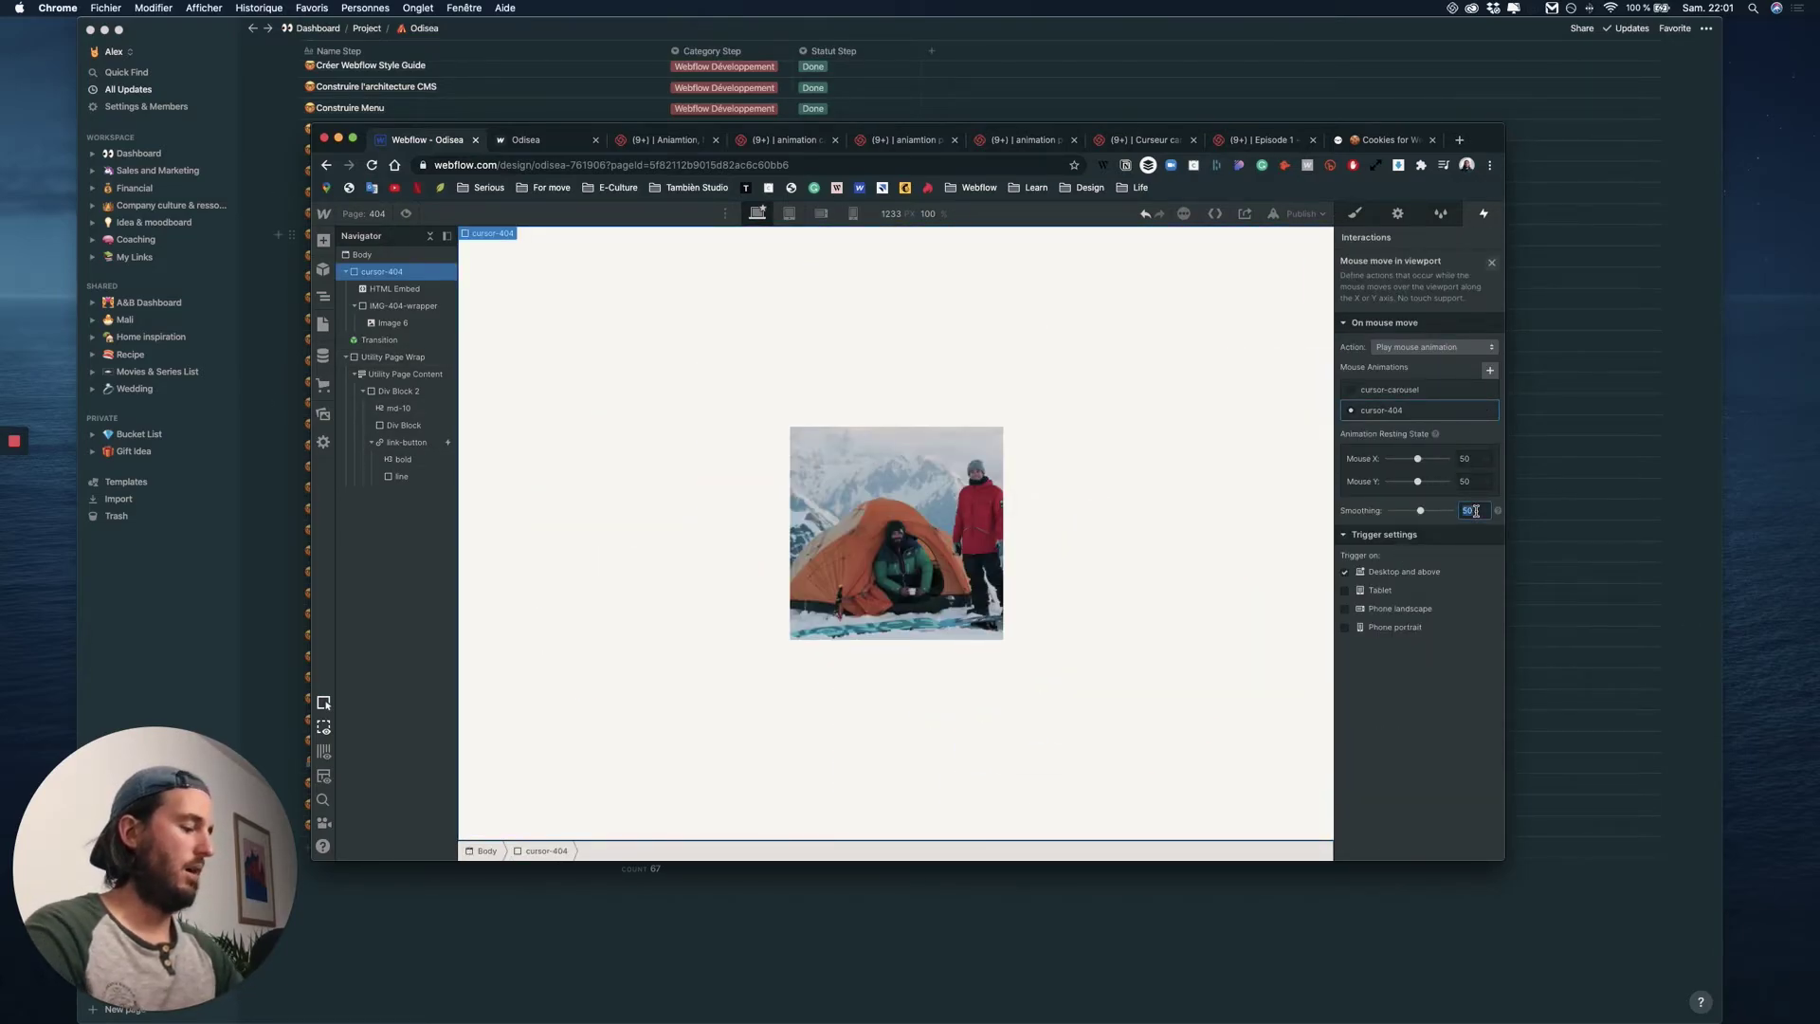
click(1463, 479)
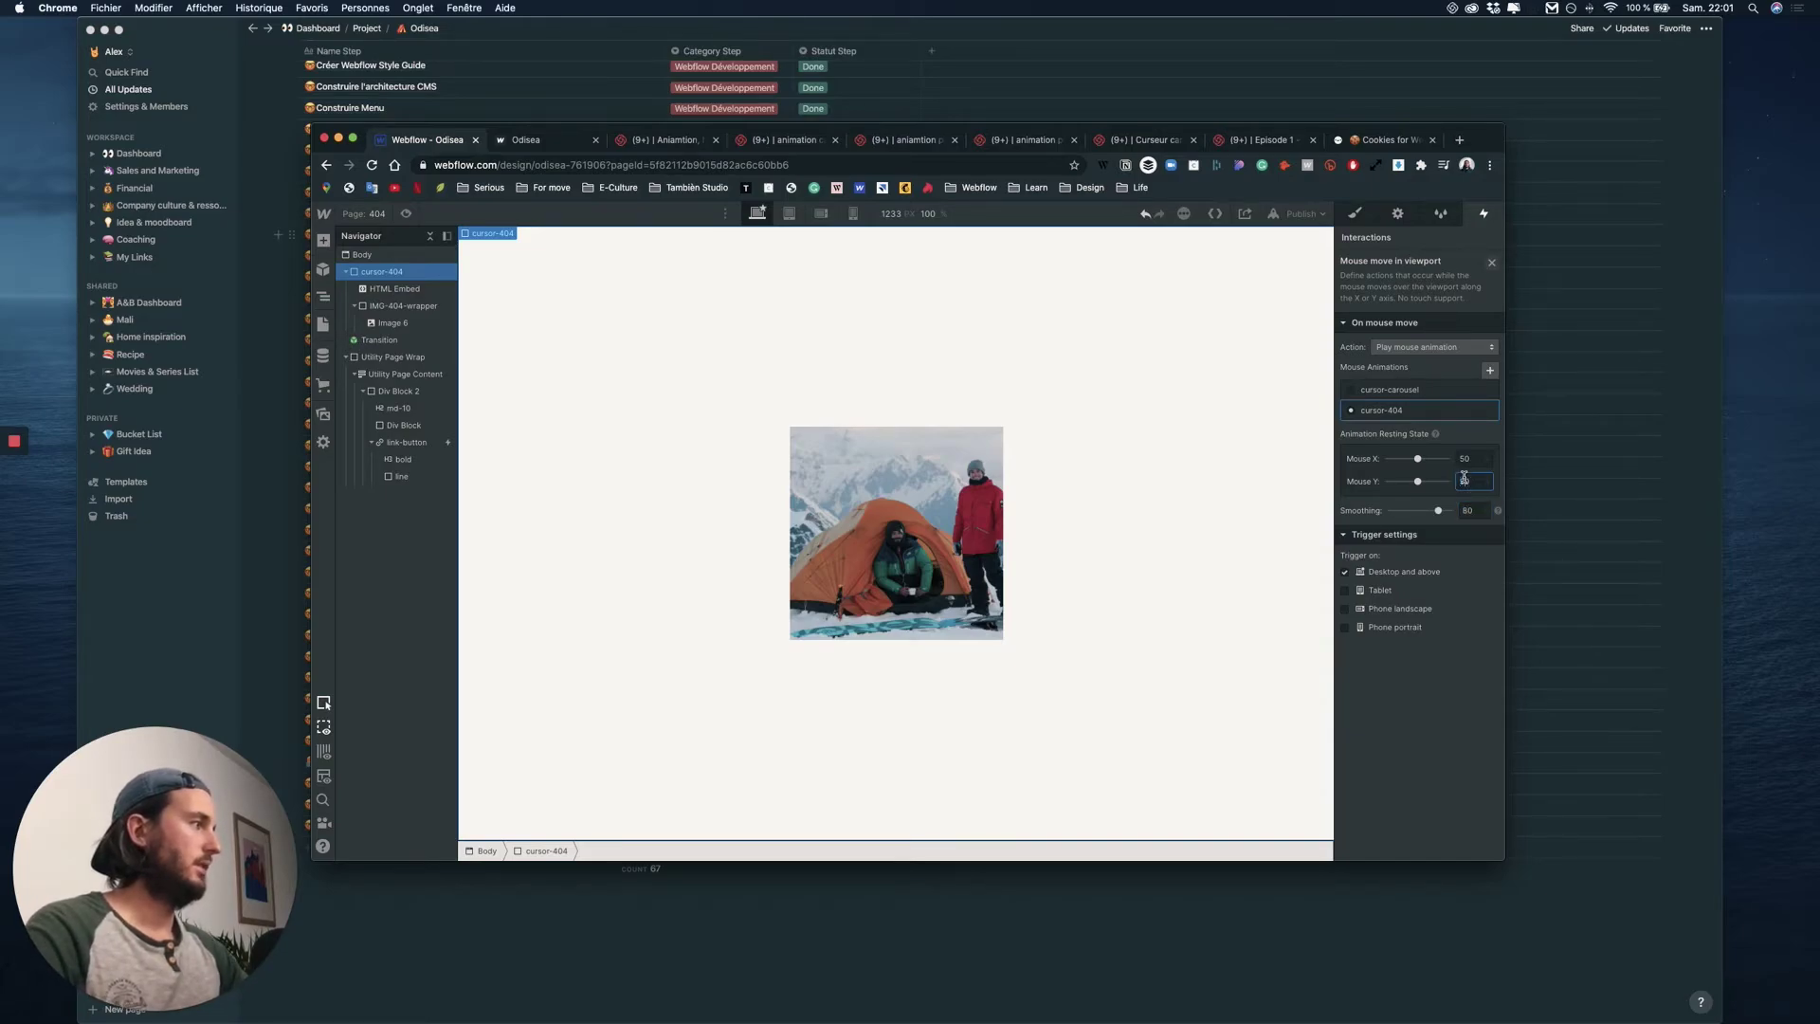
click(1464, 460)
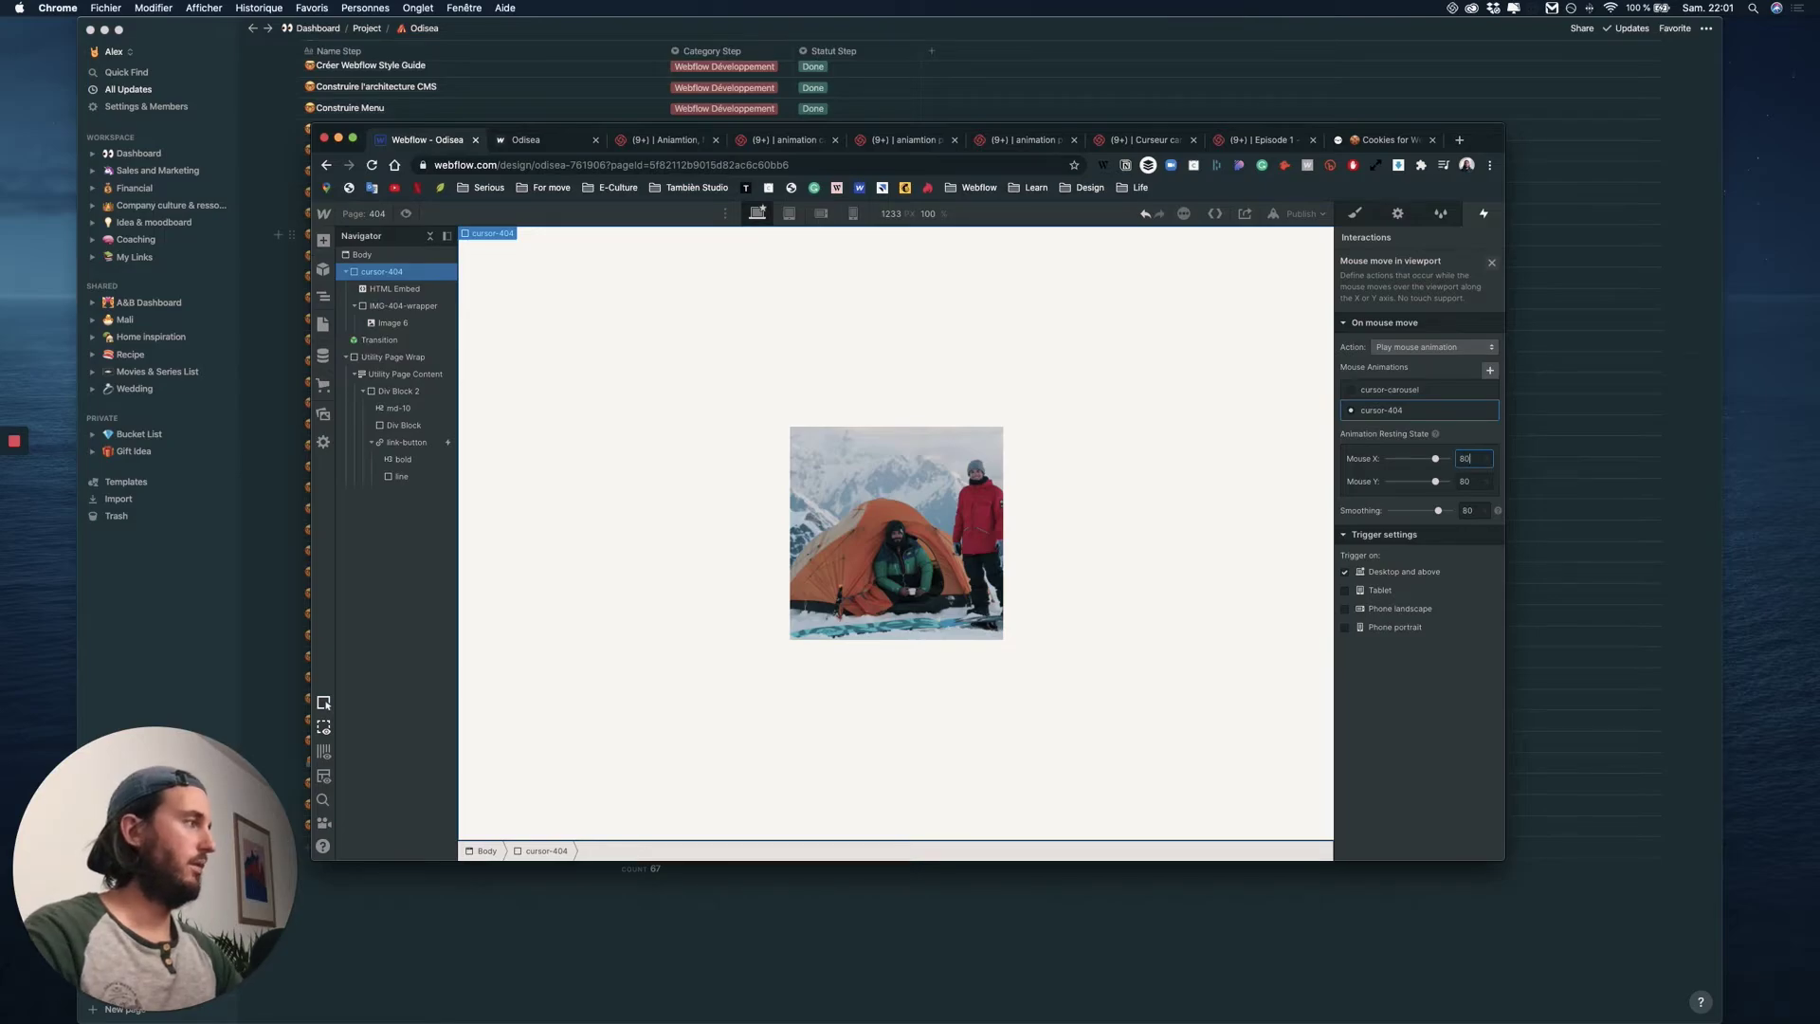
- Preview the 404 page to test how the image follows the mouse, and return to the designer
click(406, 213)
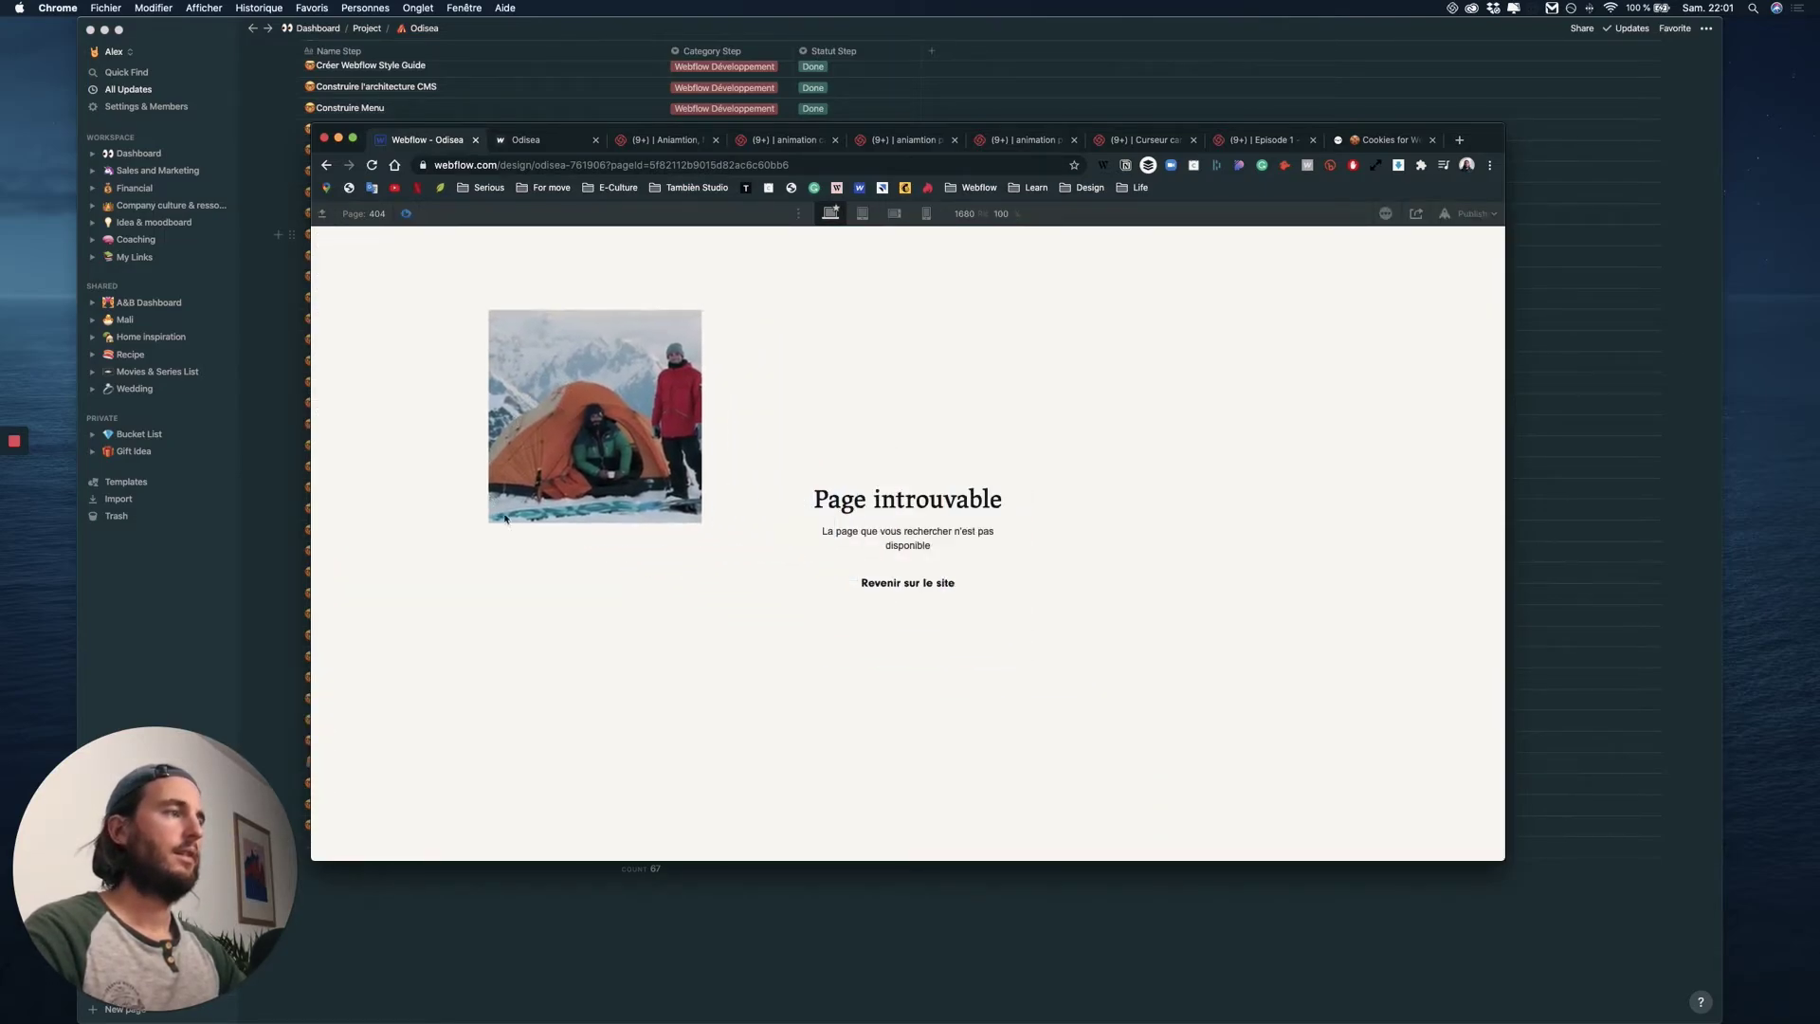
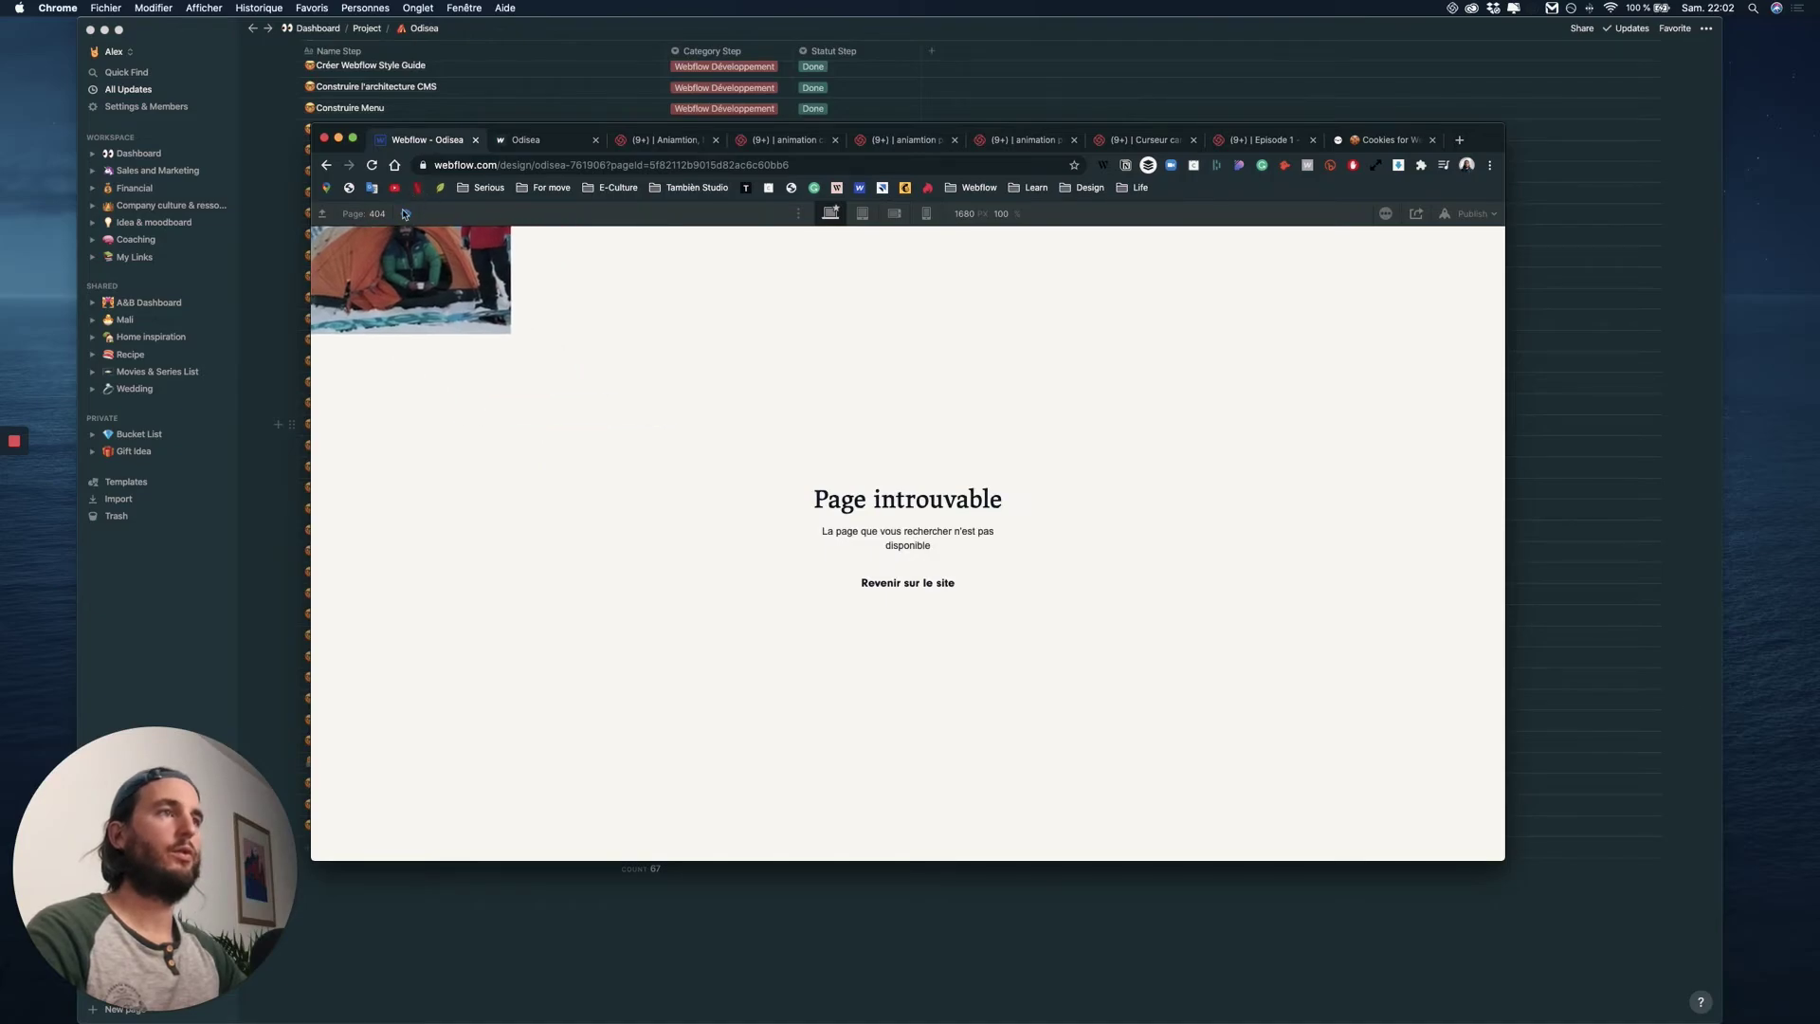
key(super+shift+p)
key(h)
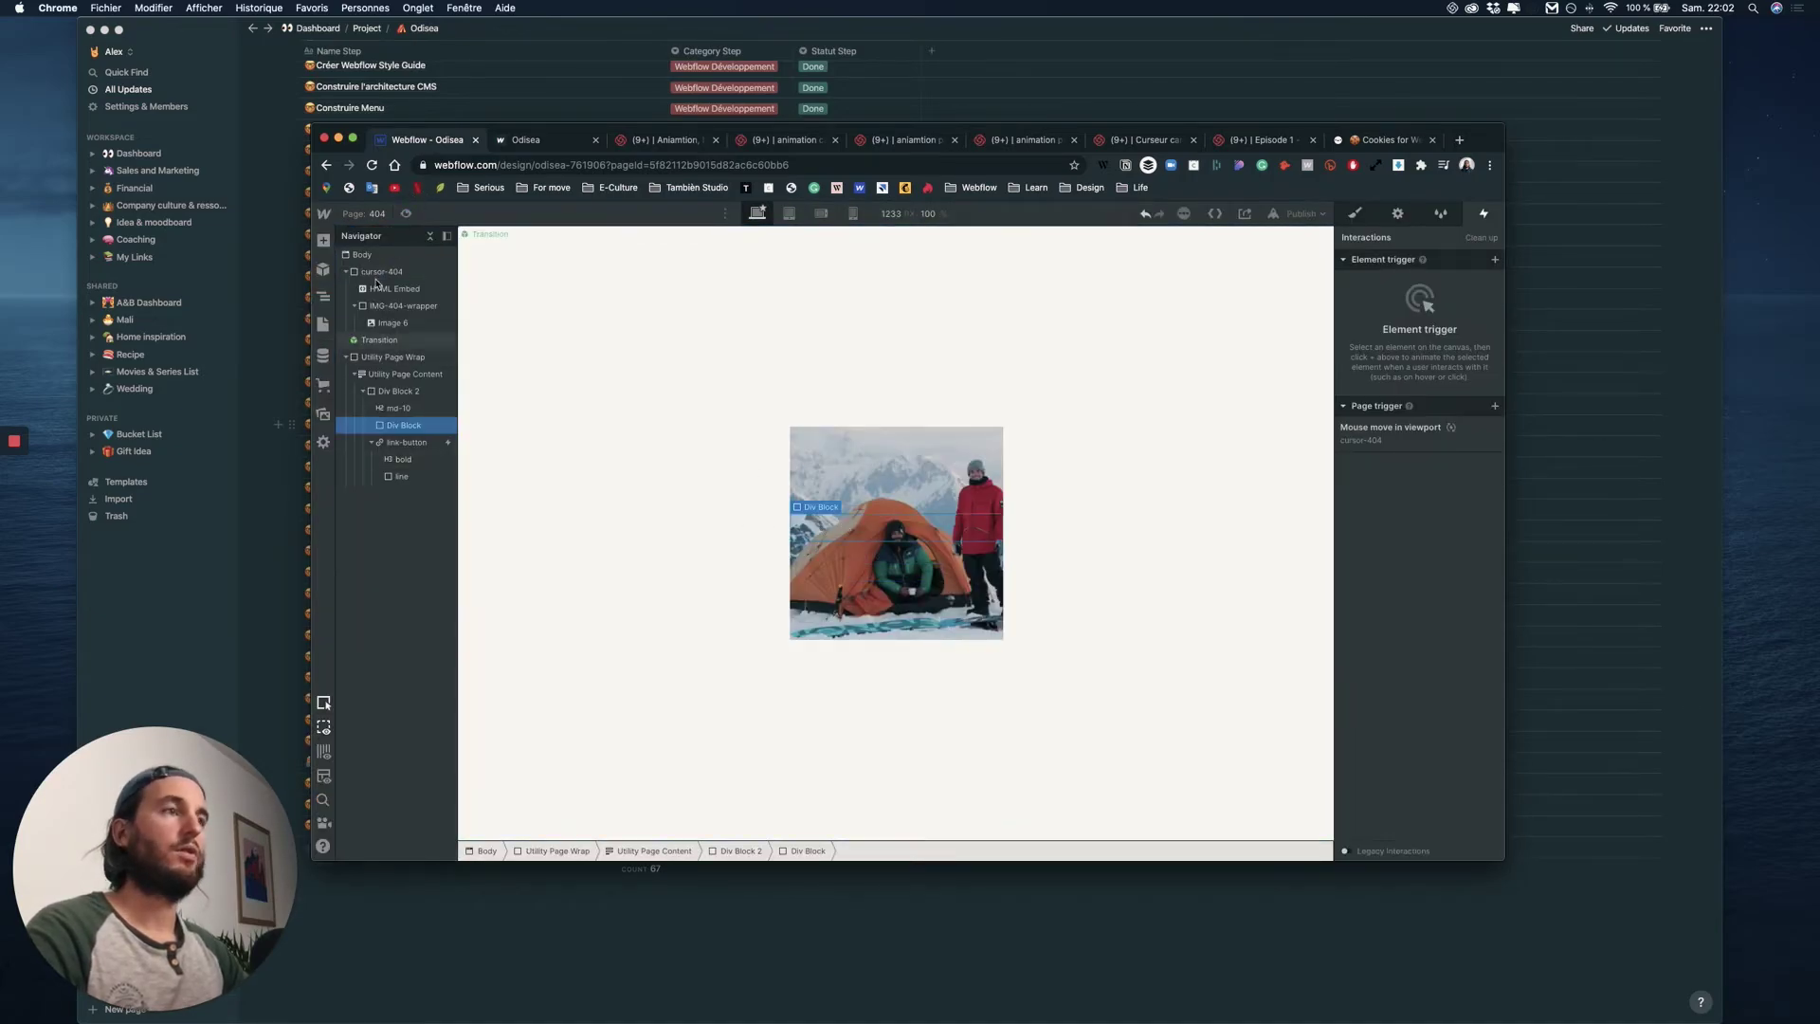
- Hide the cursor-404 element by setting its display to None
click(388, 288)
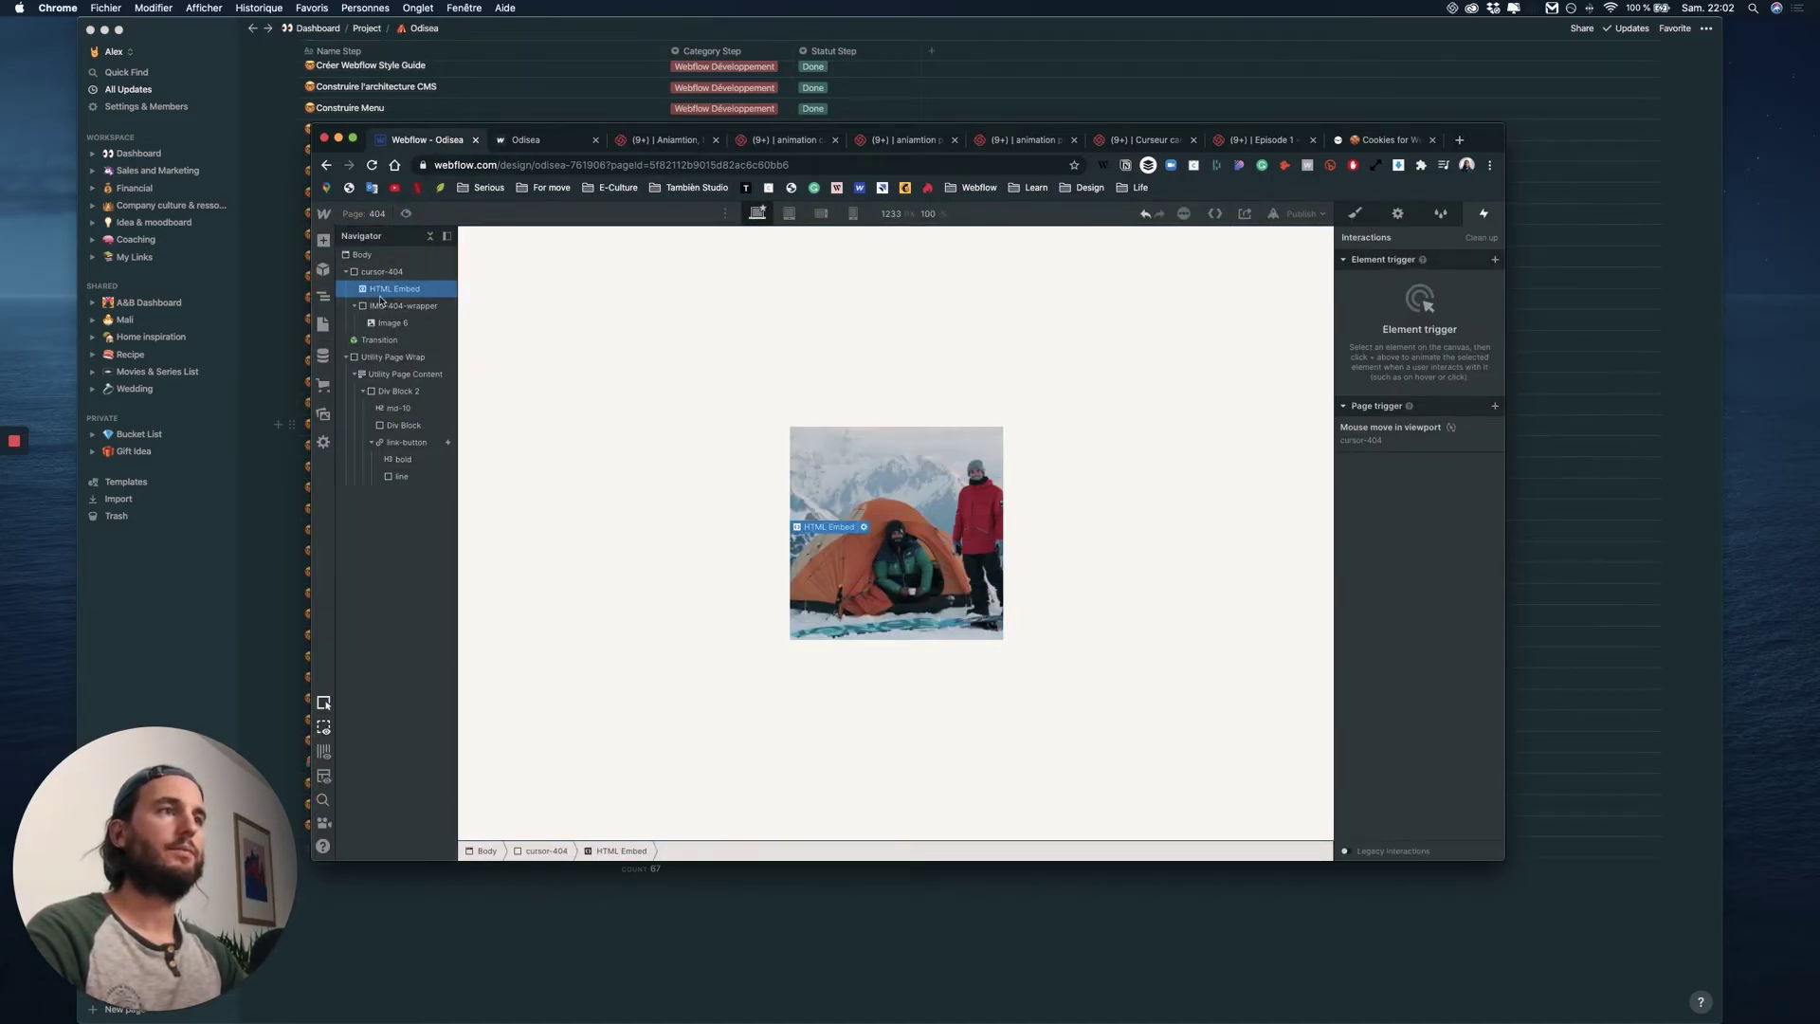
click(379, 271)
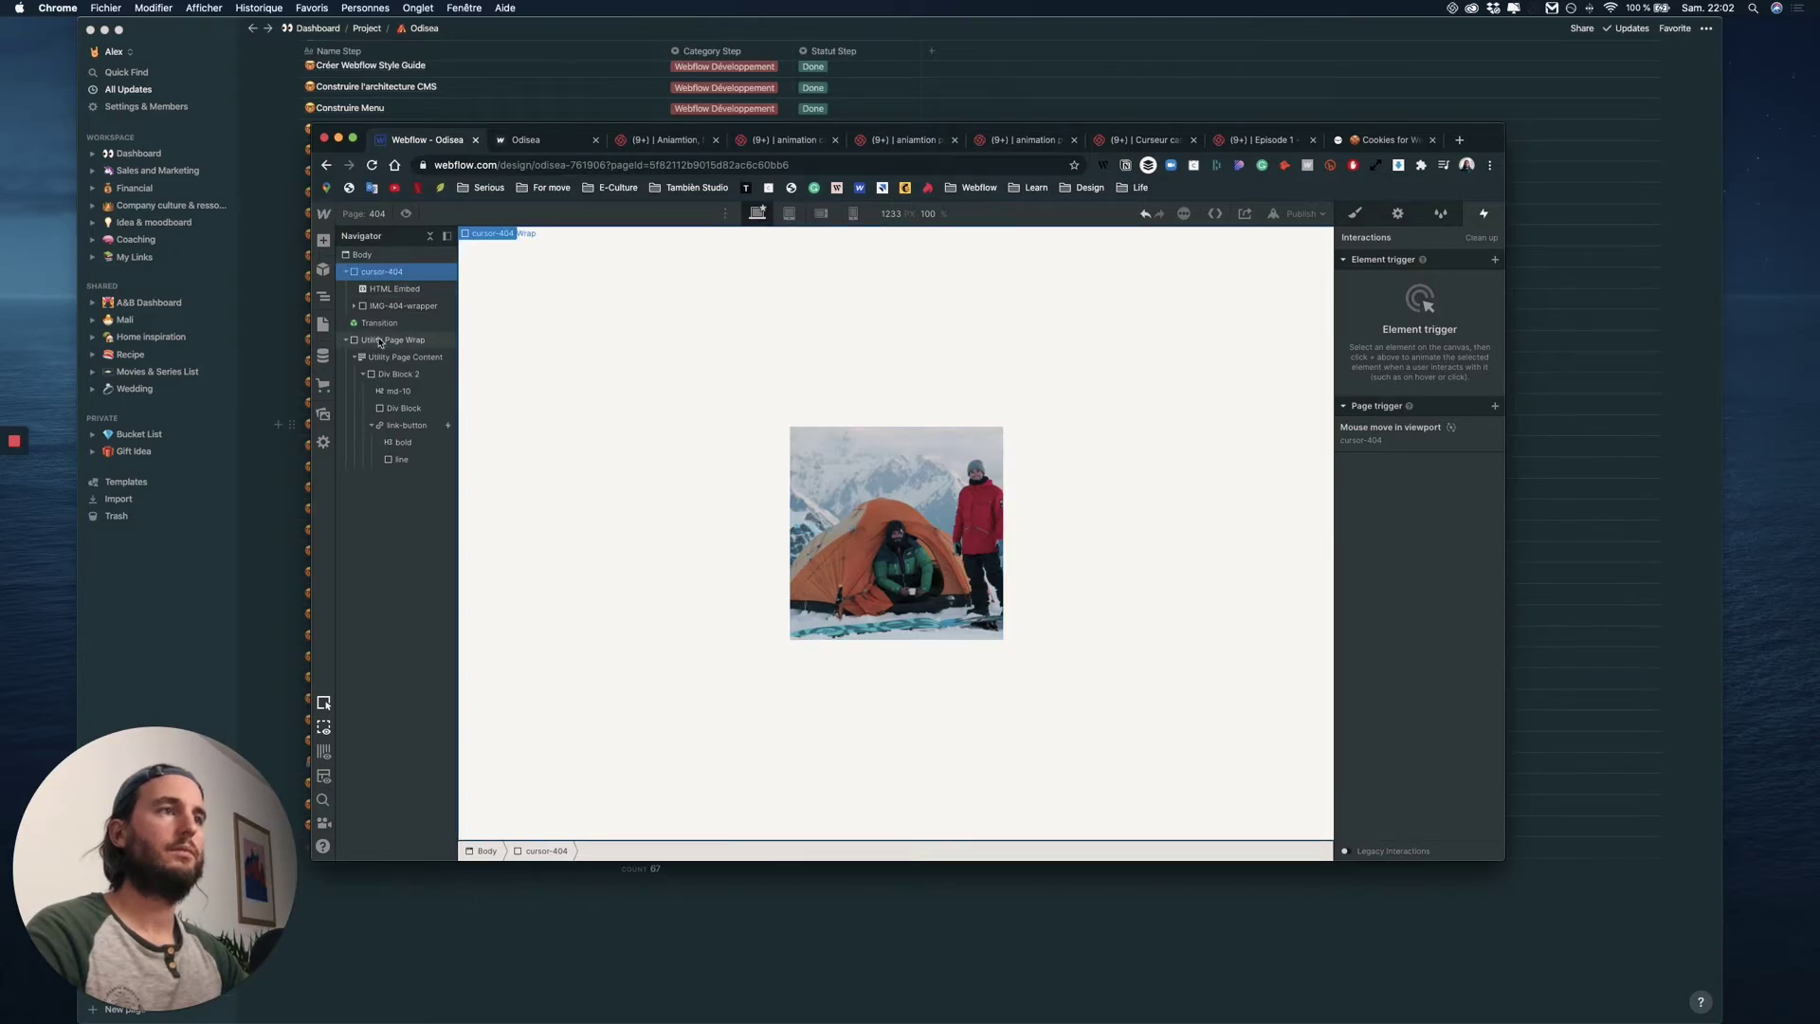
click(1356, 213)
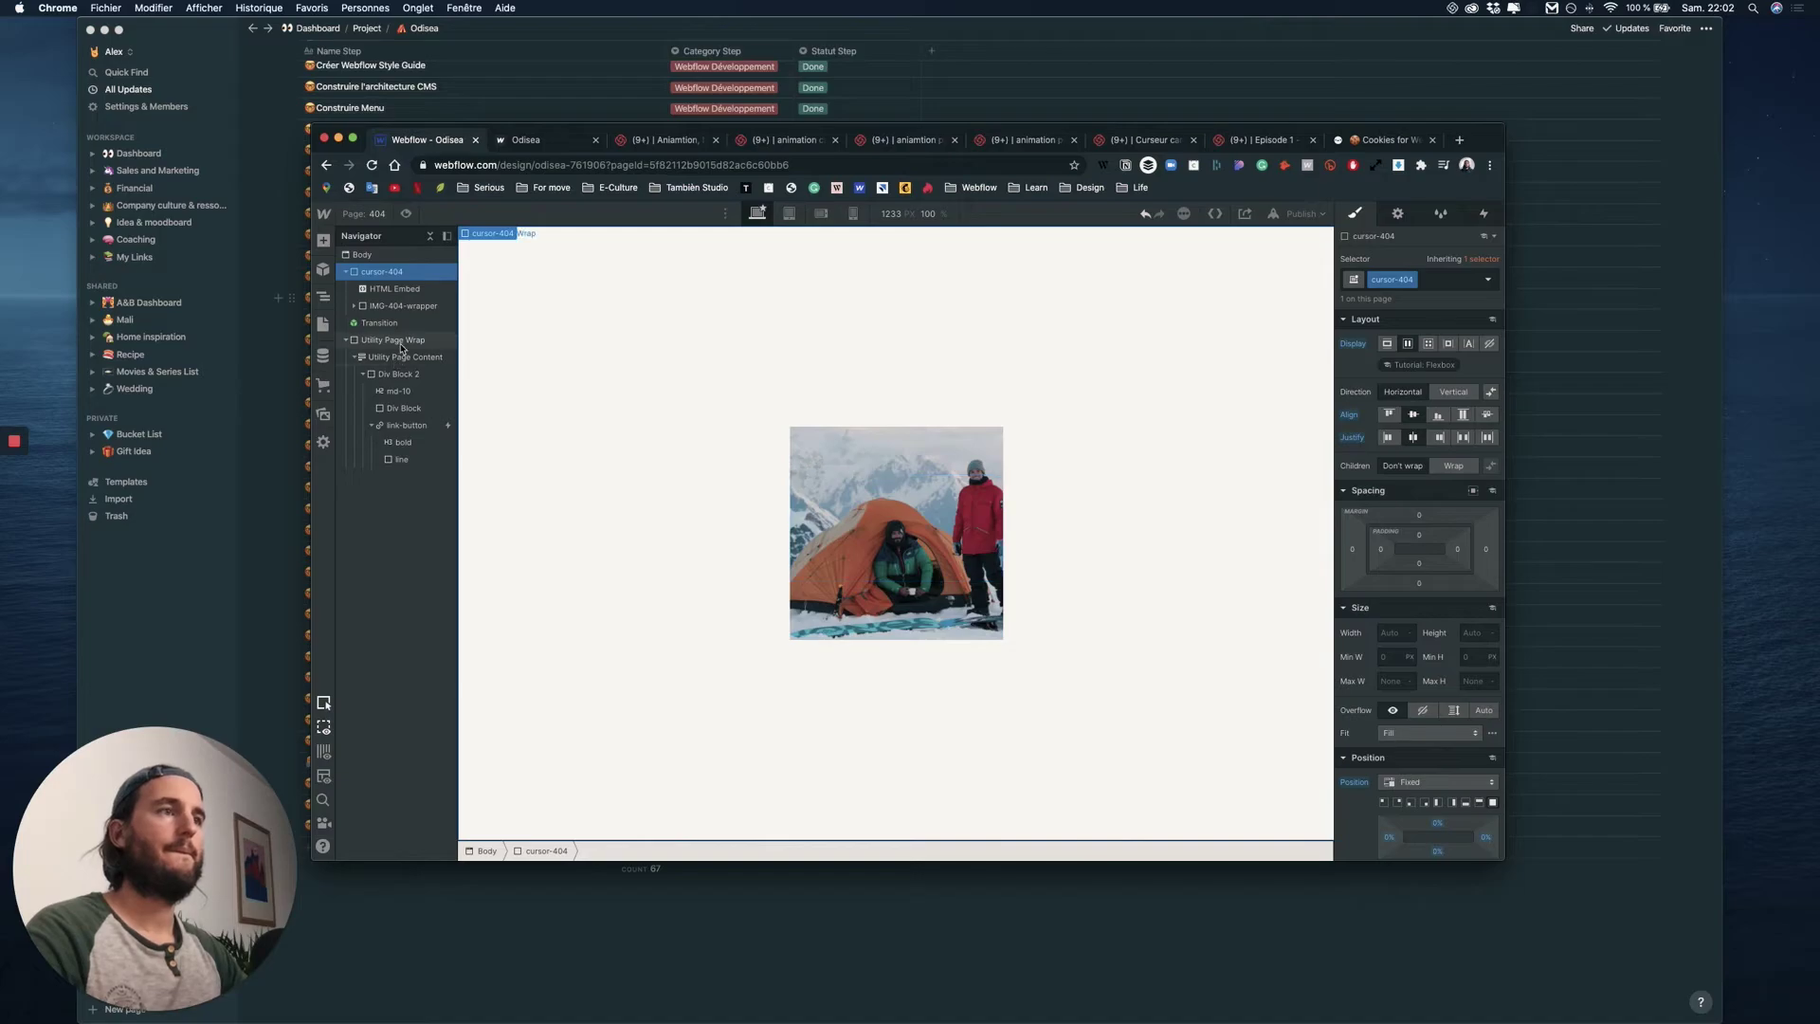
click(1047, 346)
click(379, 360)
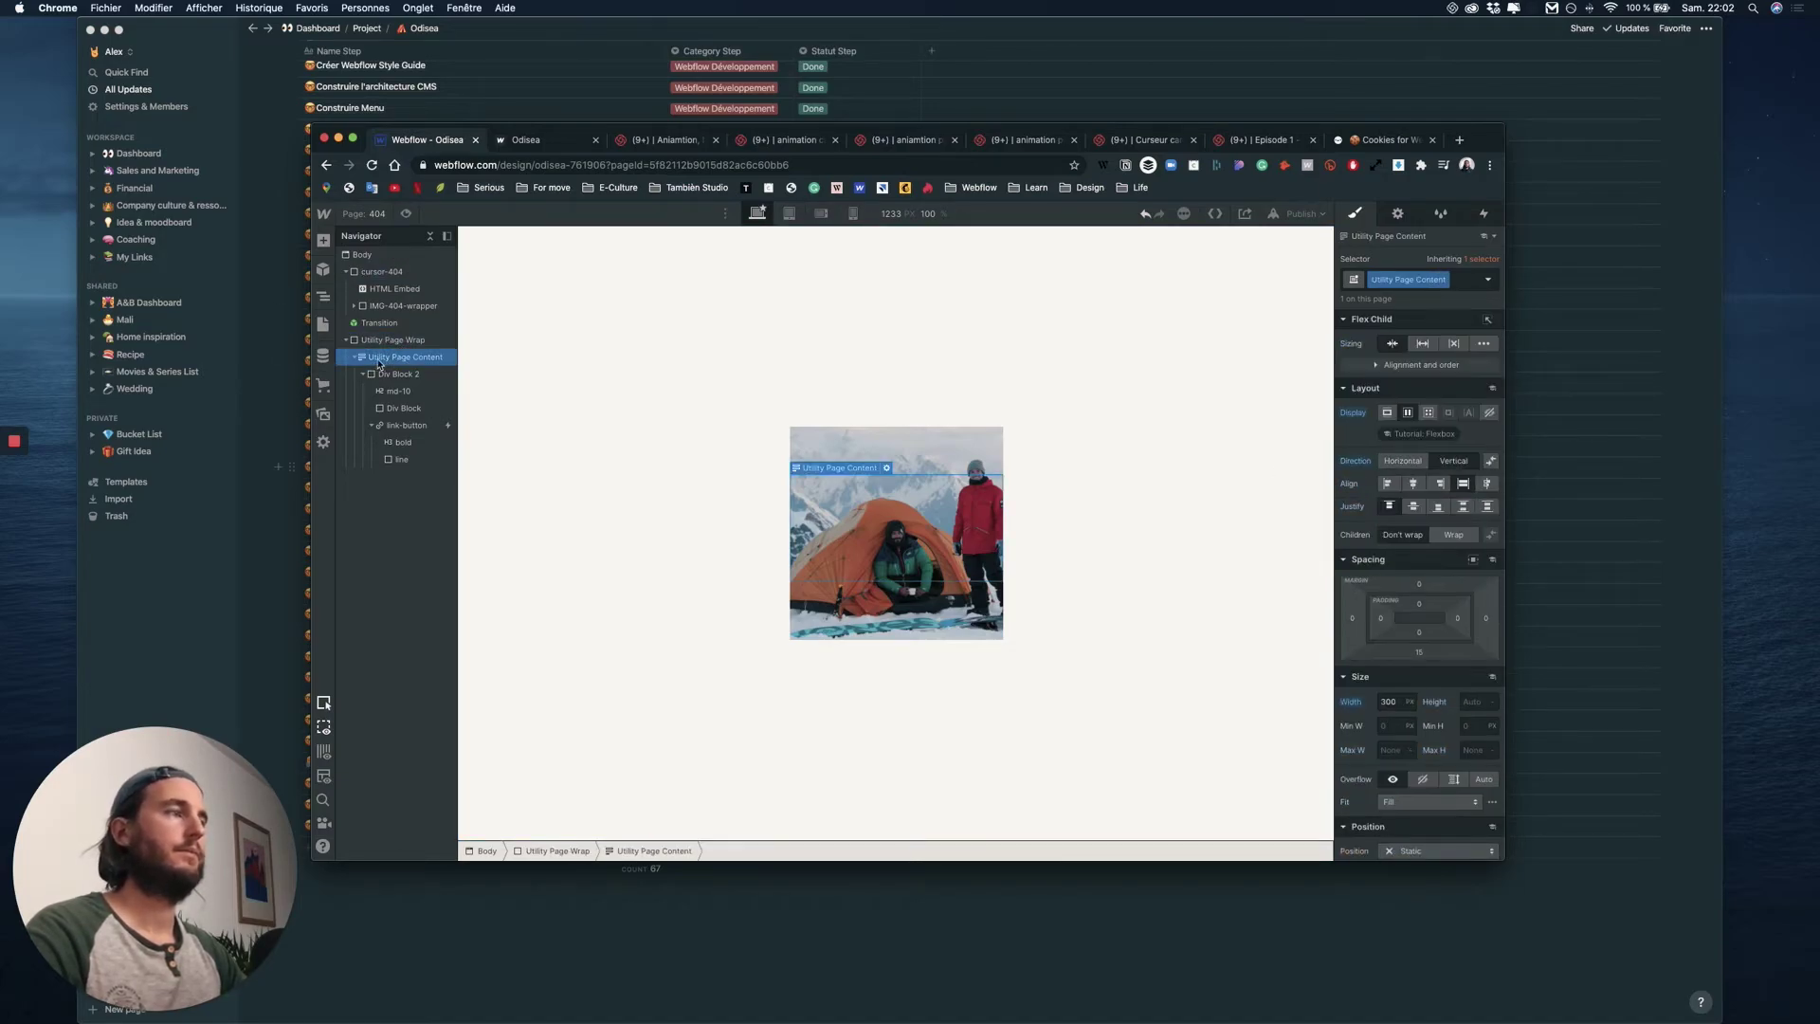
click(396, 273)
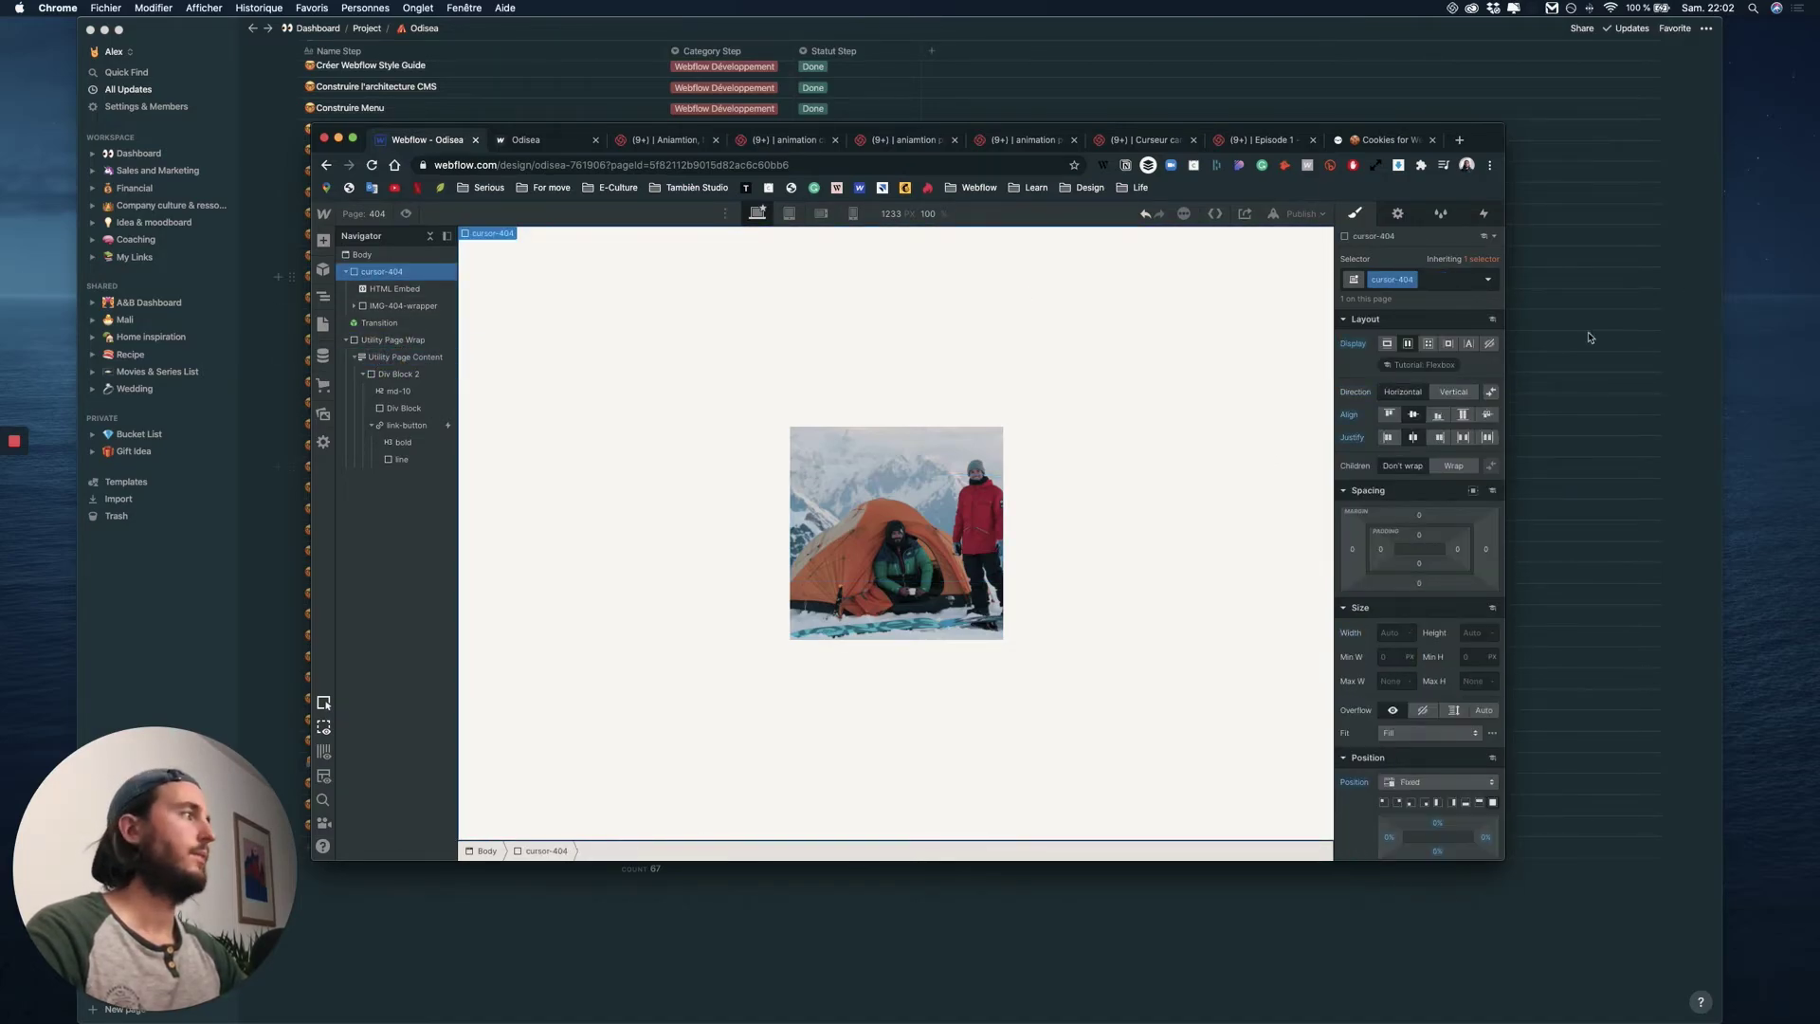
click(1490, 344)
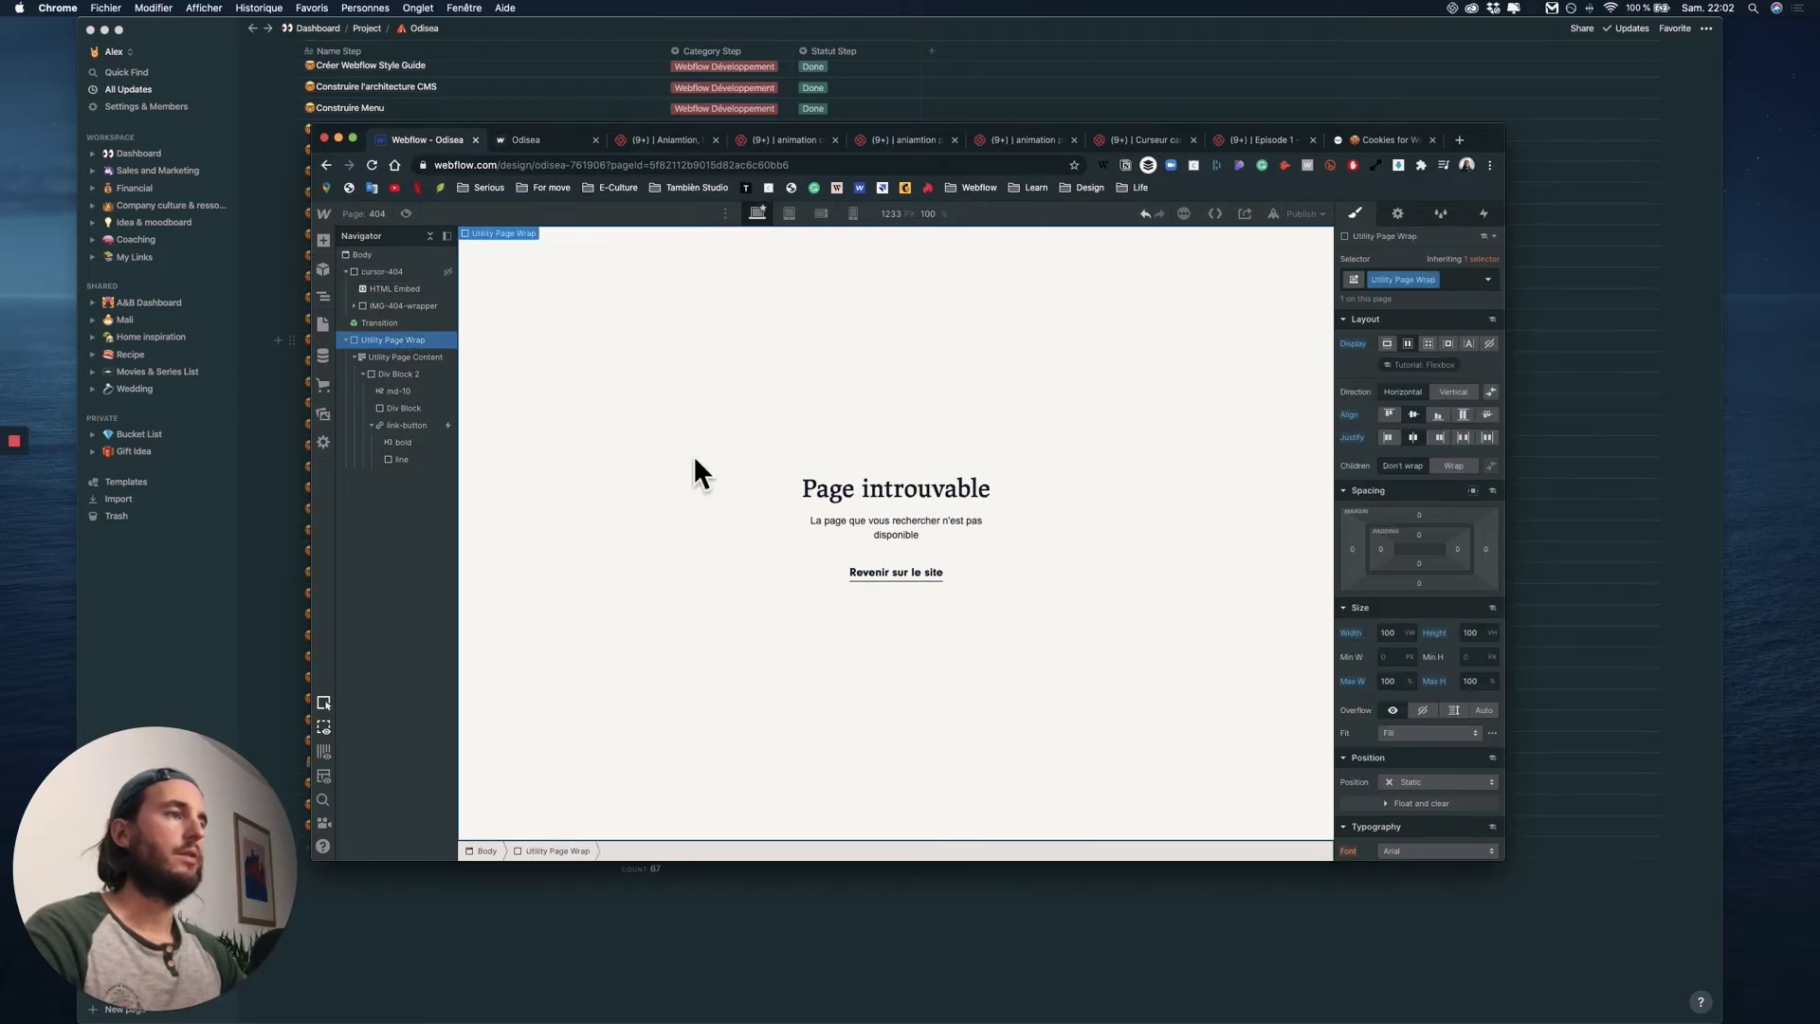
- Rename the Div Block 2 class around the 404 text to wrapper-content-404
click(976, 559)
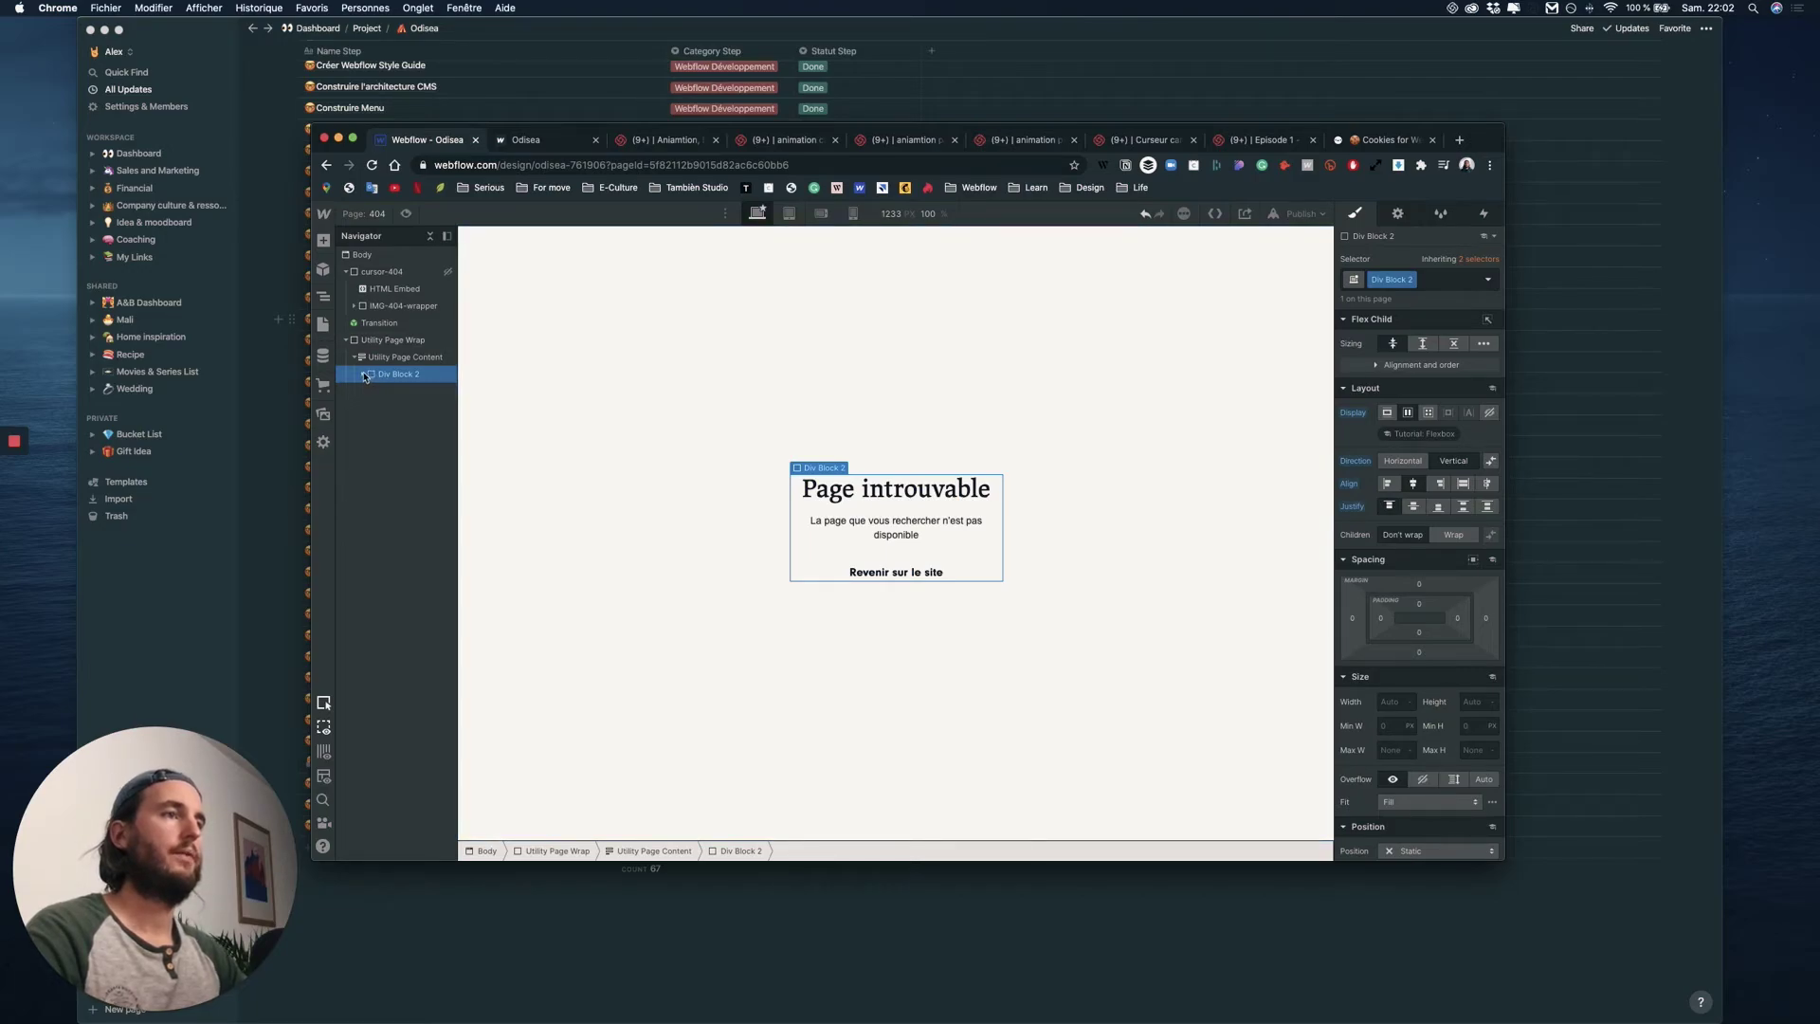
double_click(1393, 278)
text(wr)
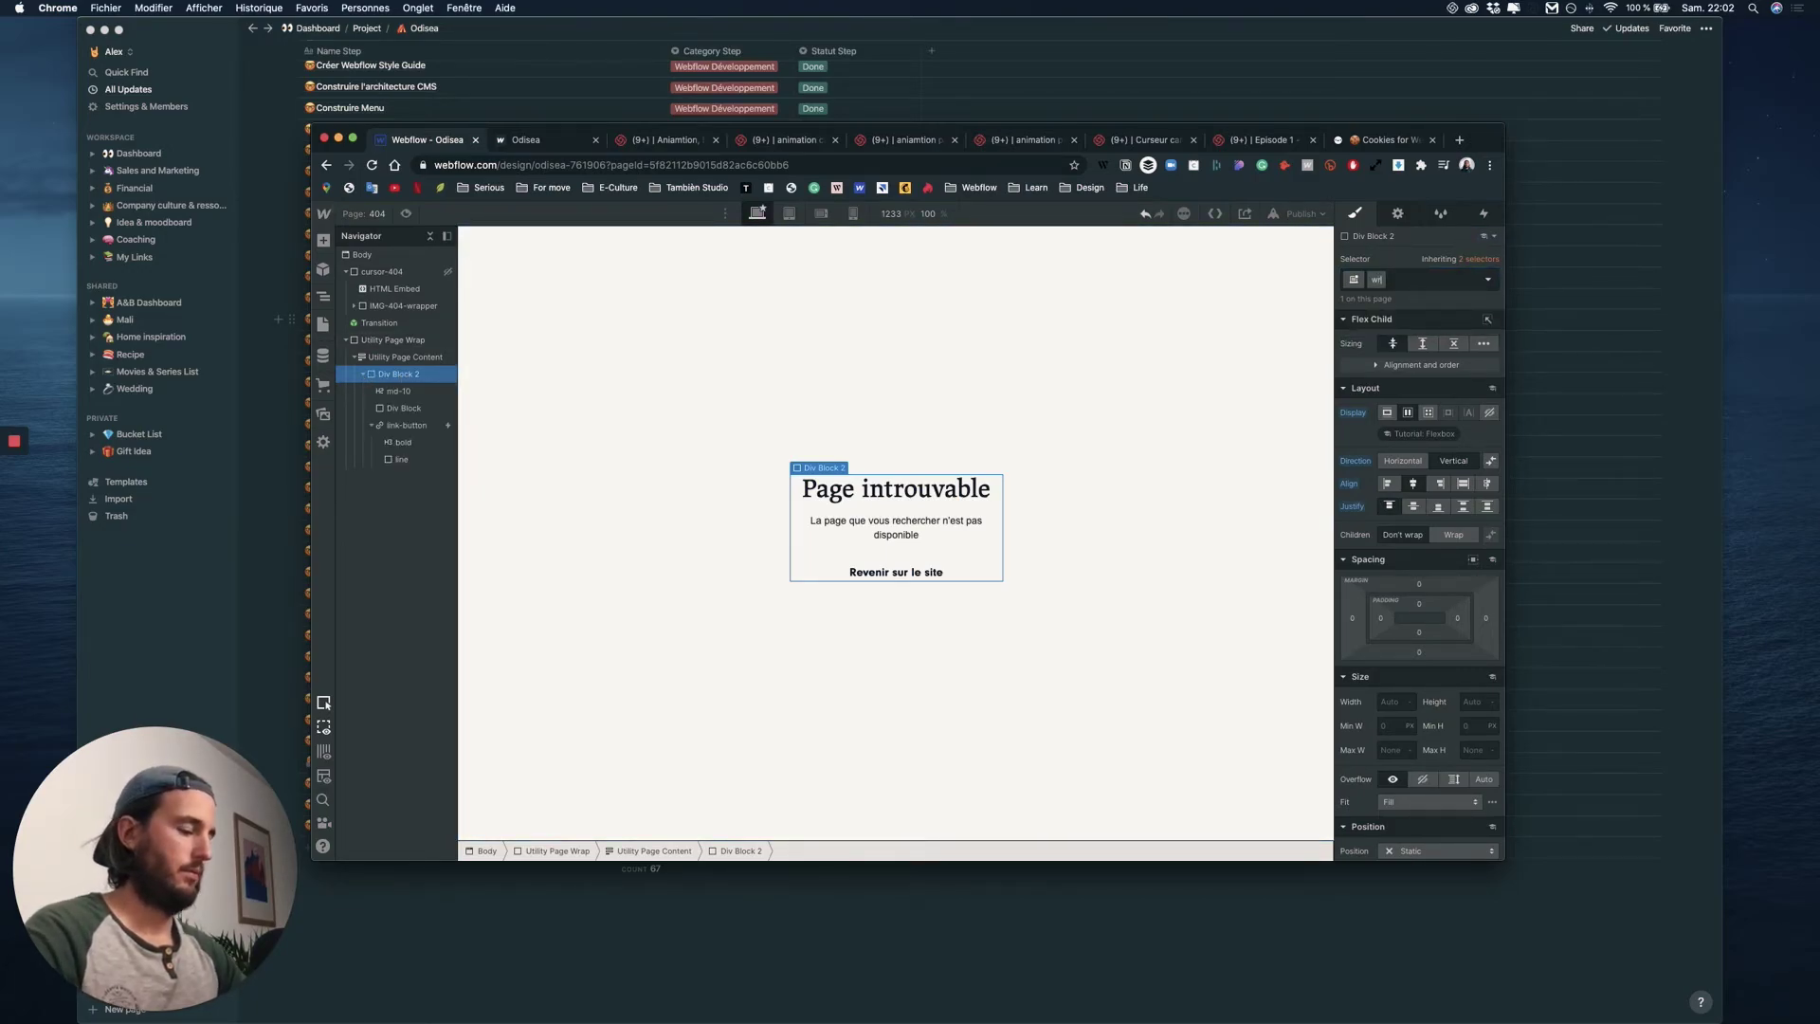
text(apper-content)
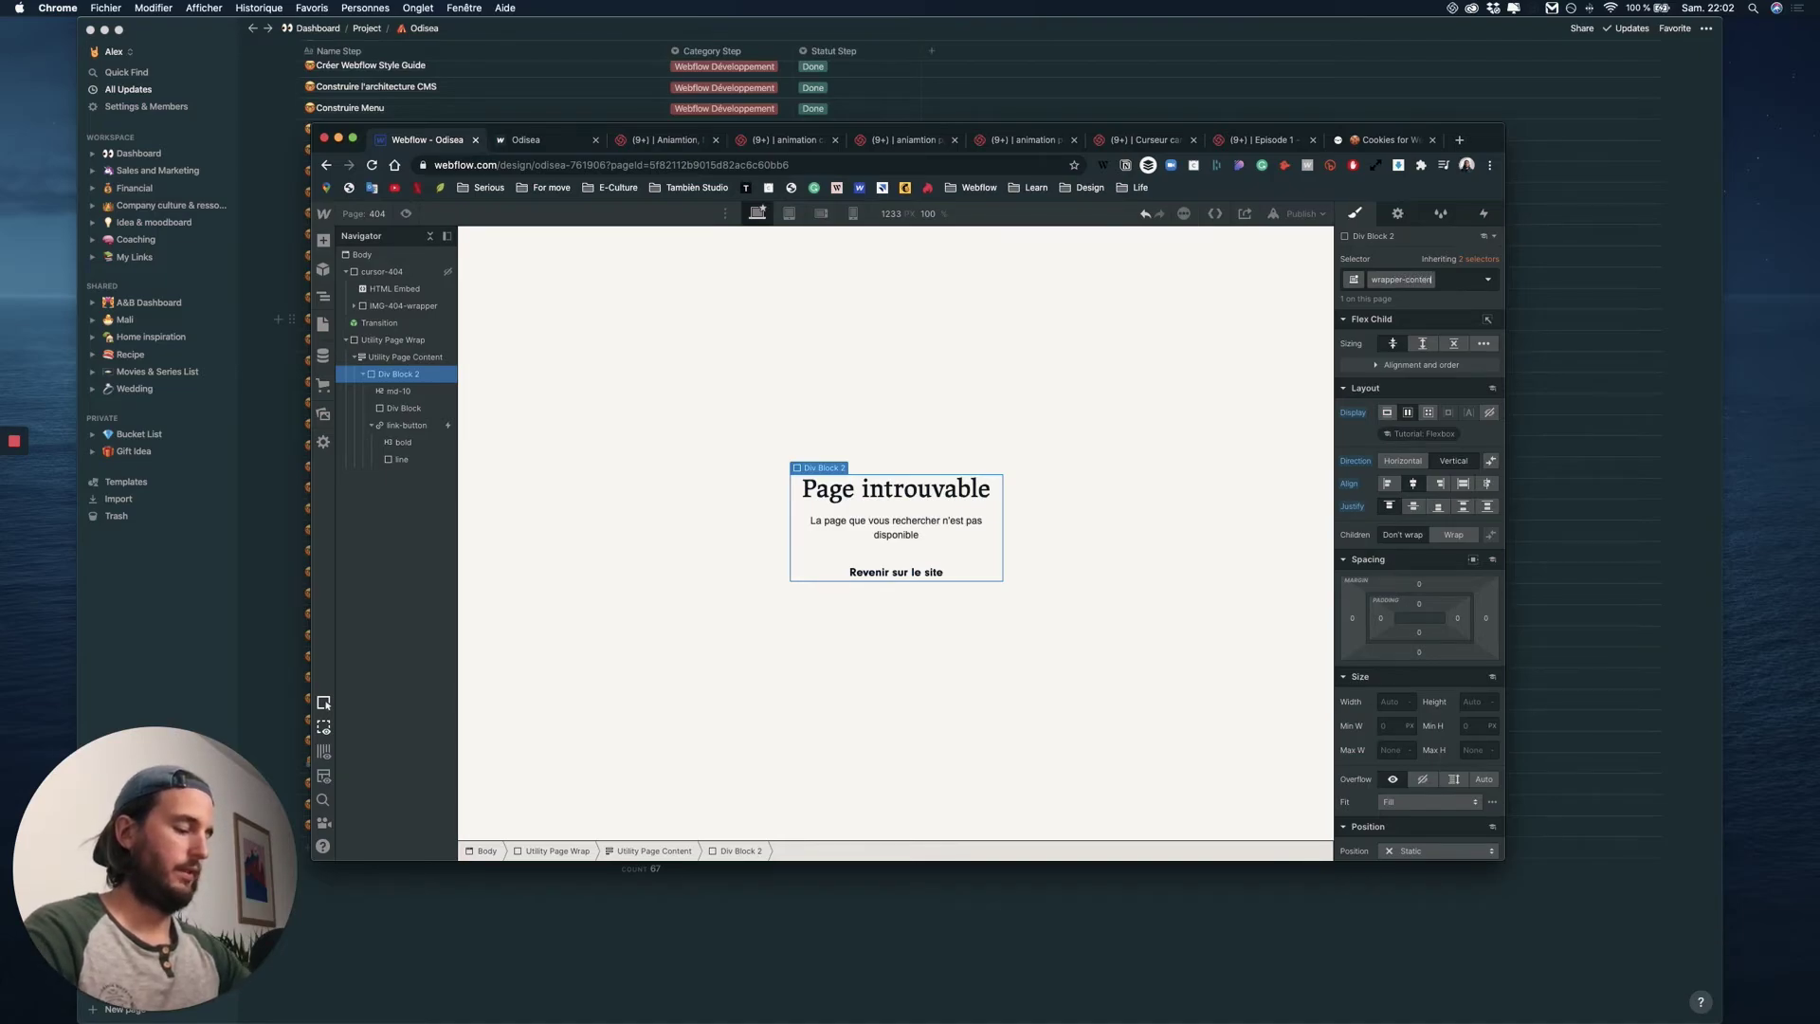
key(Return)
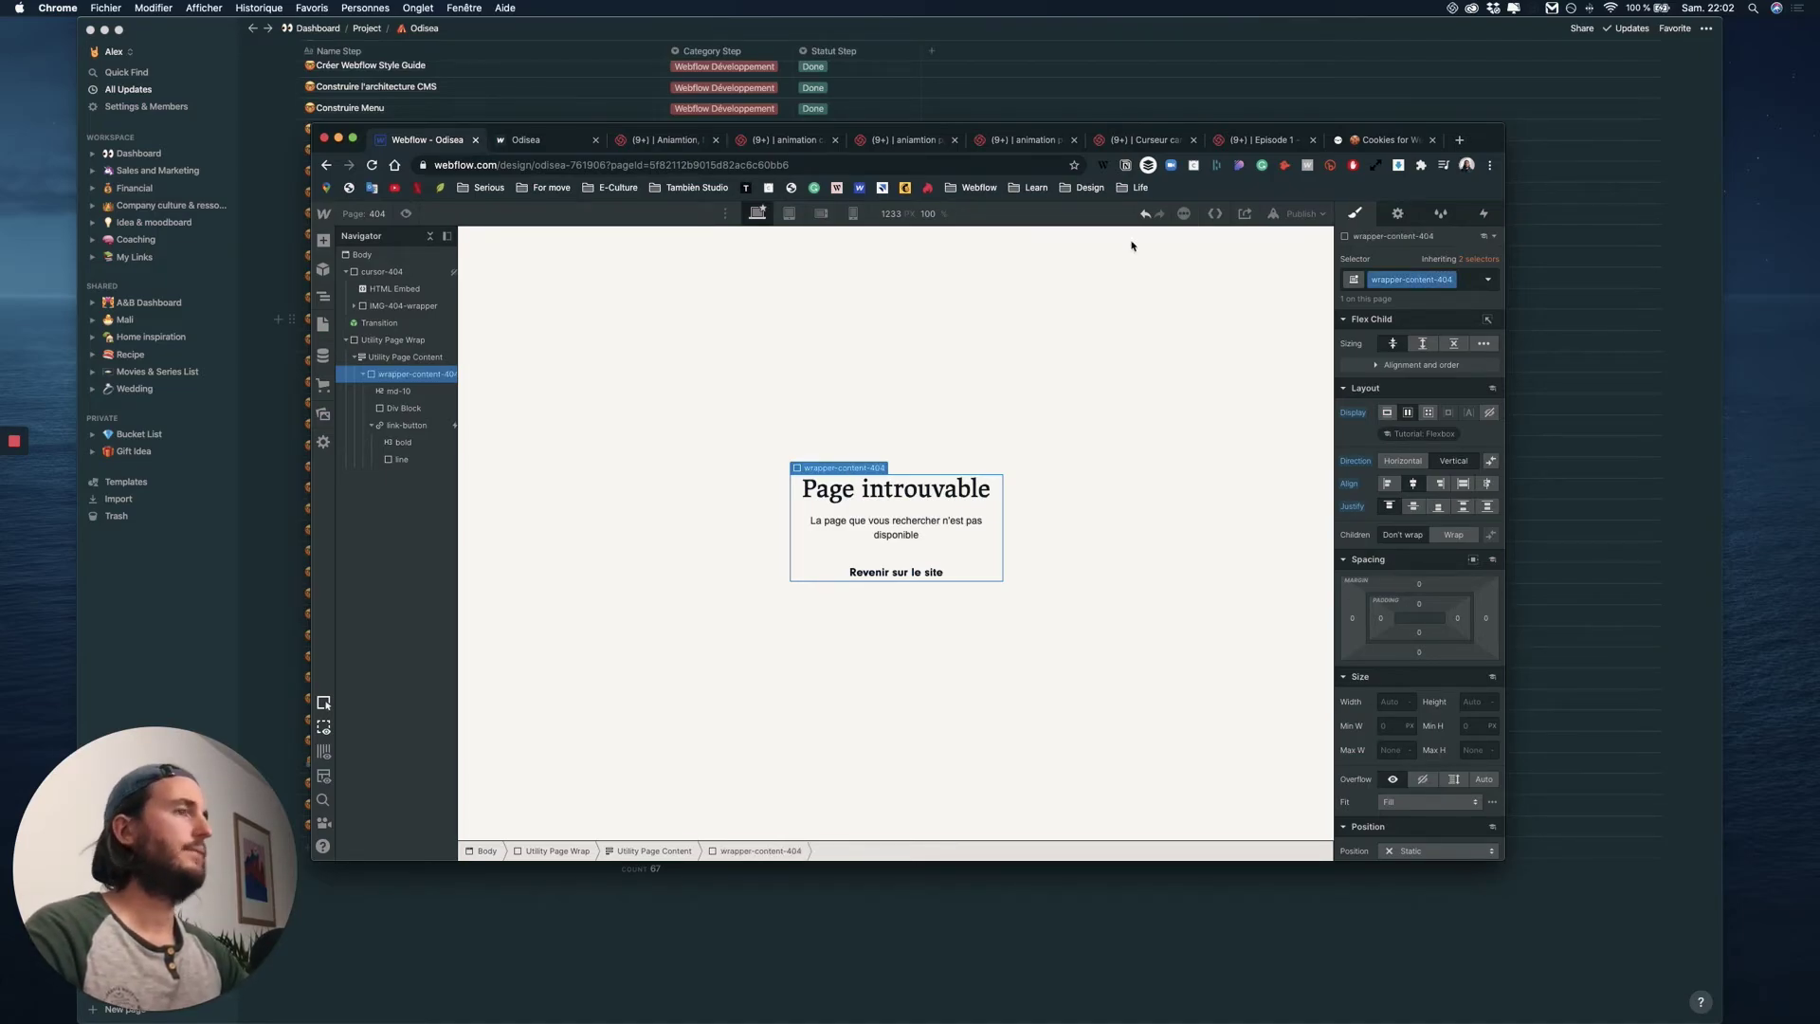
- Add a Mouse hover element trigger to wrapper-content-404 and apply it to the whole class
click(1486, 215)
click(1495, 258)
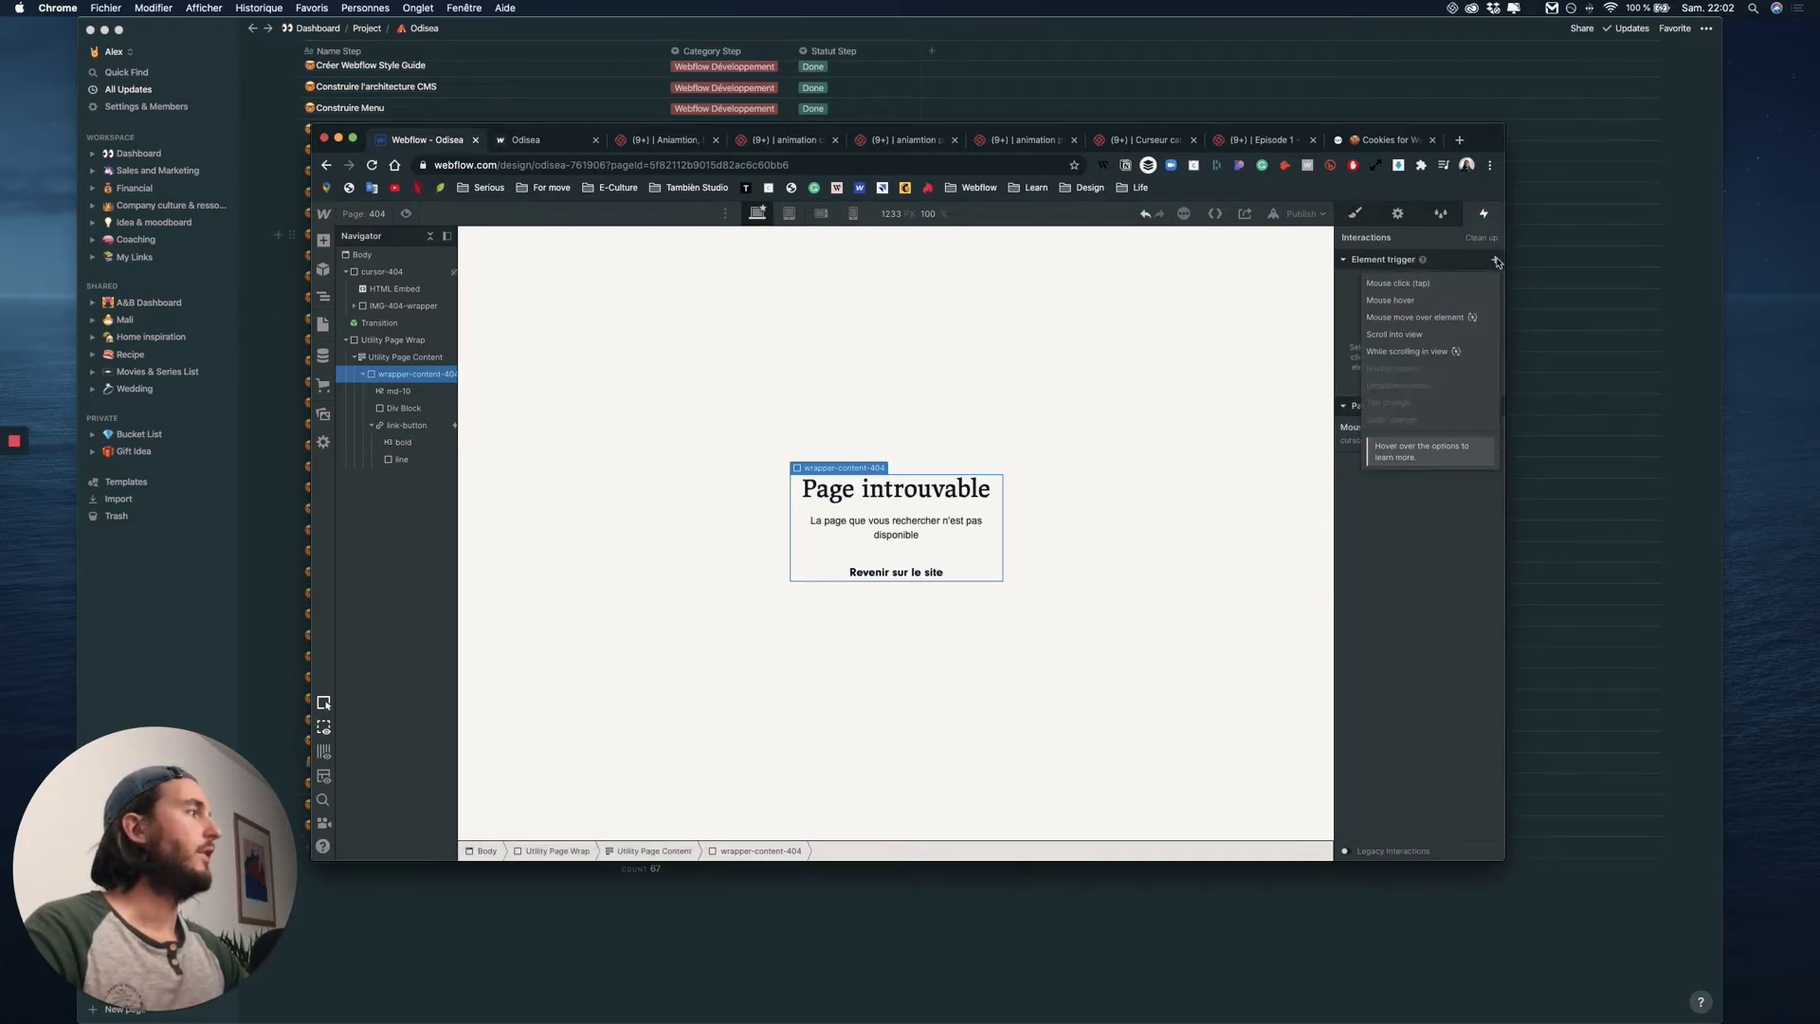
click(1400, 301)
click(1448, 524)
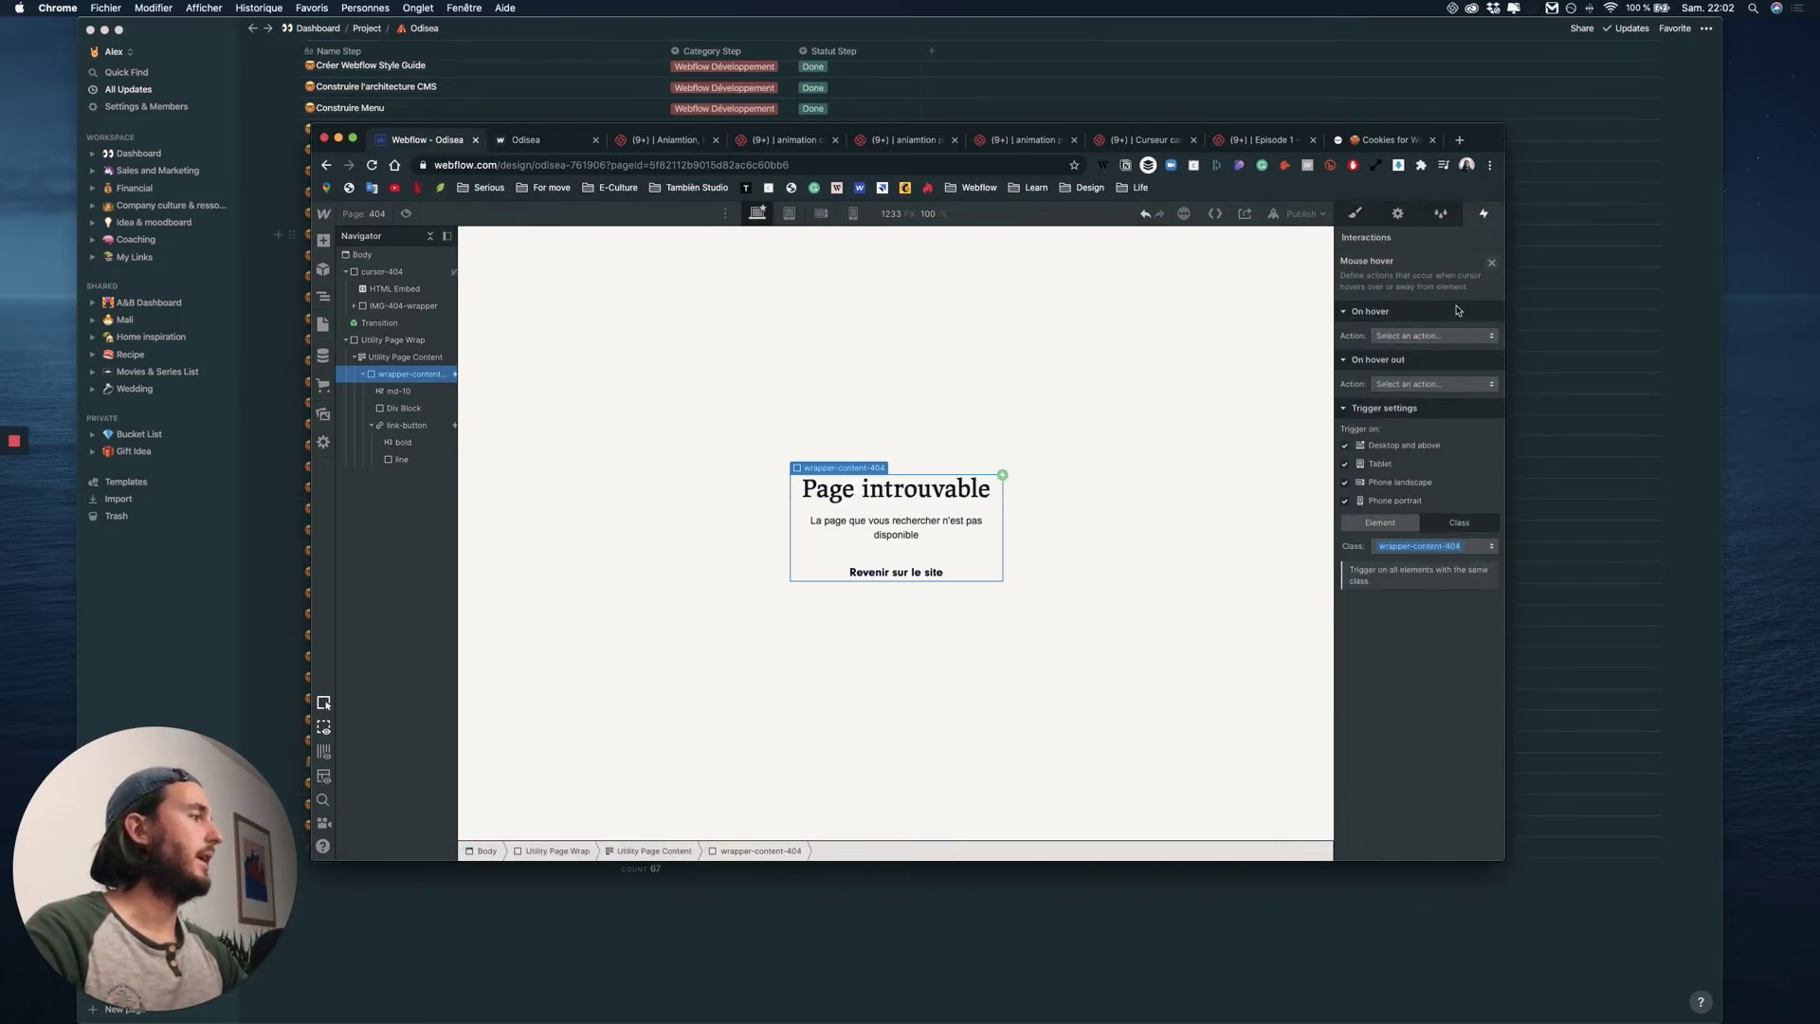
- Set the On hover action to Start an animation and create a timed animation named hover-content-404-IN
click(1432, 335)
click(1416, 370)
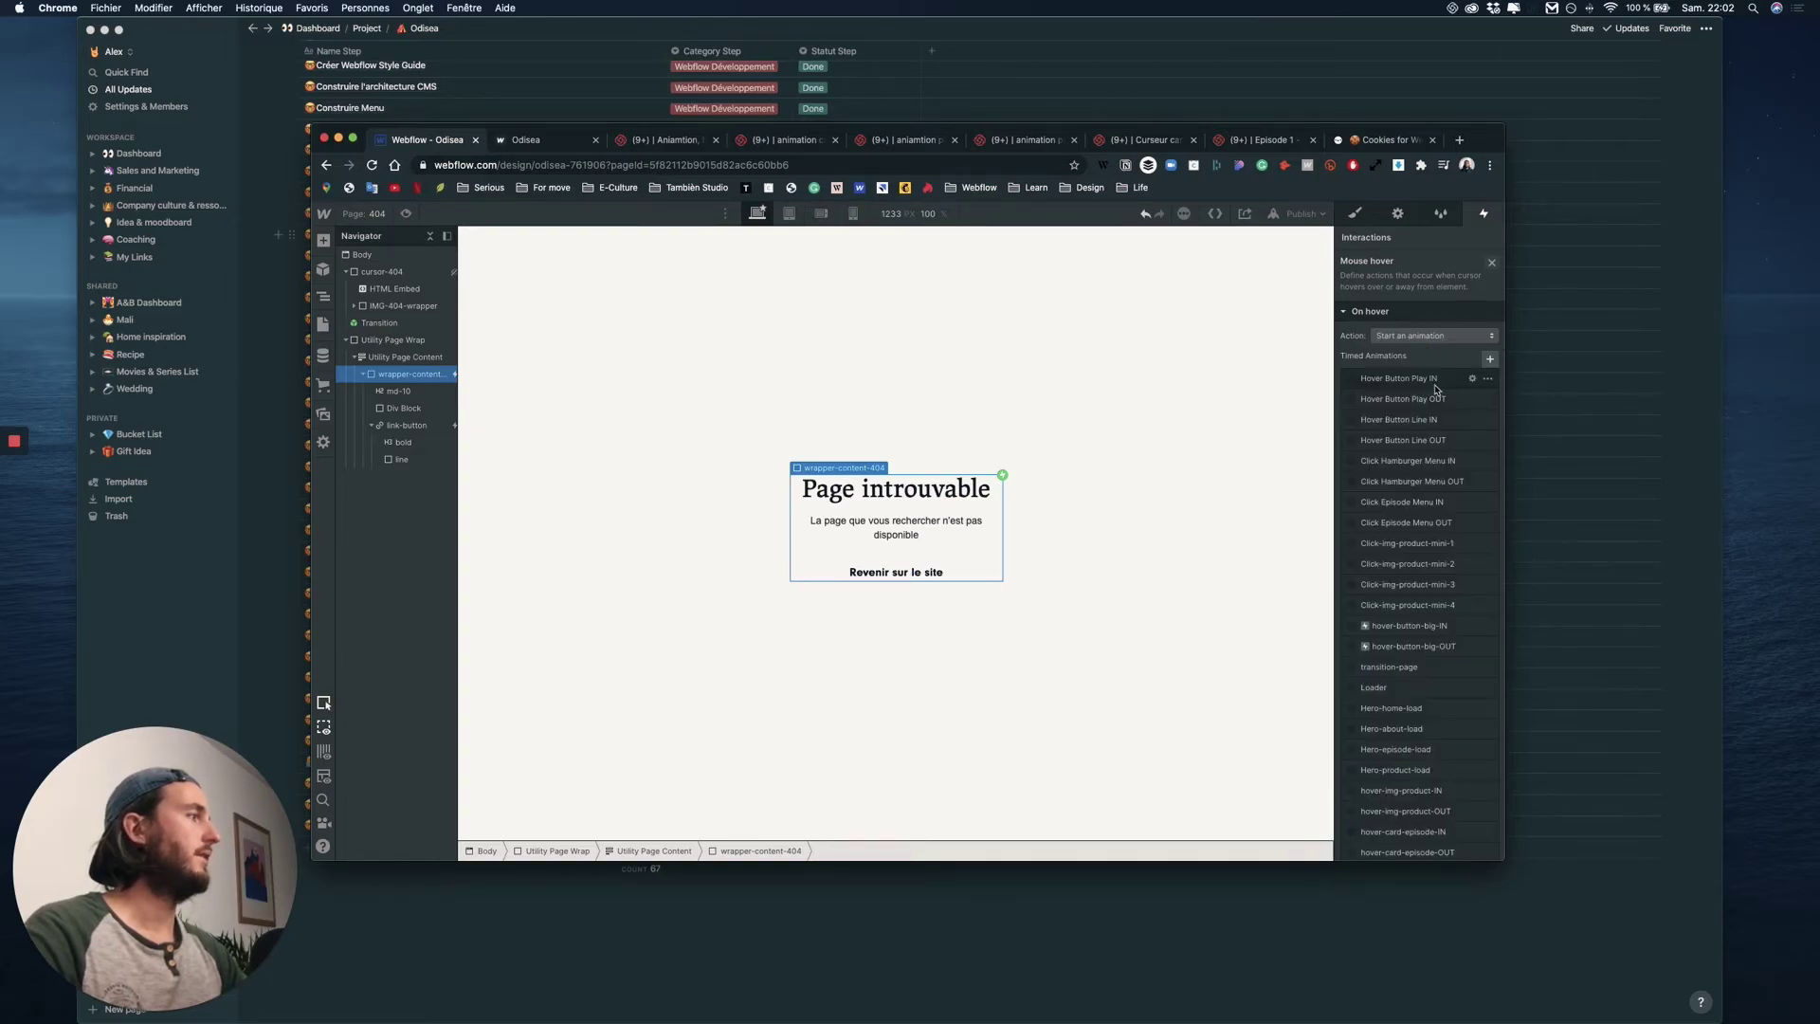
click(1493, 364)
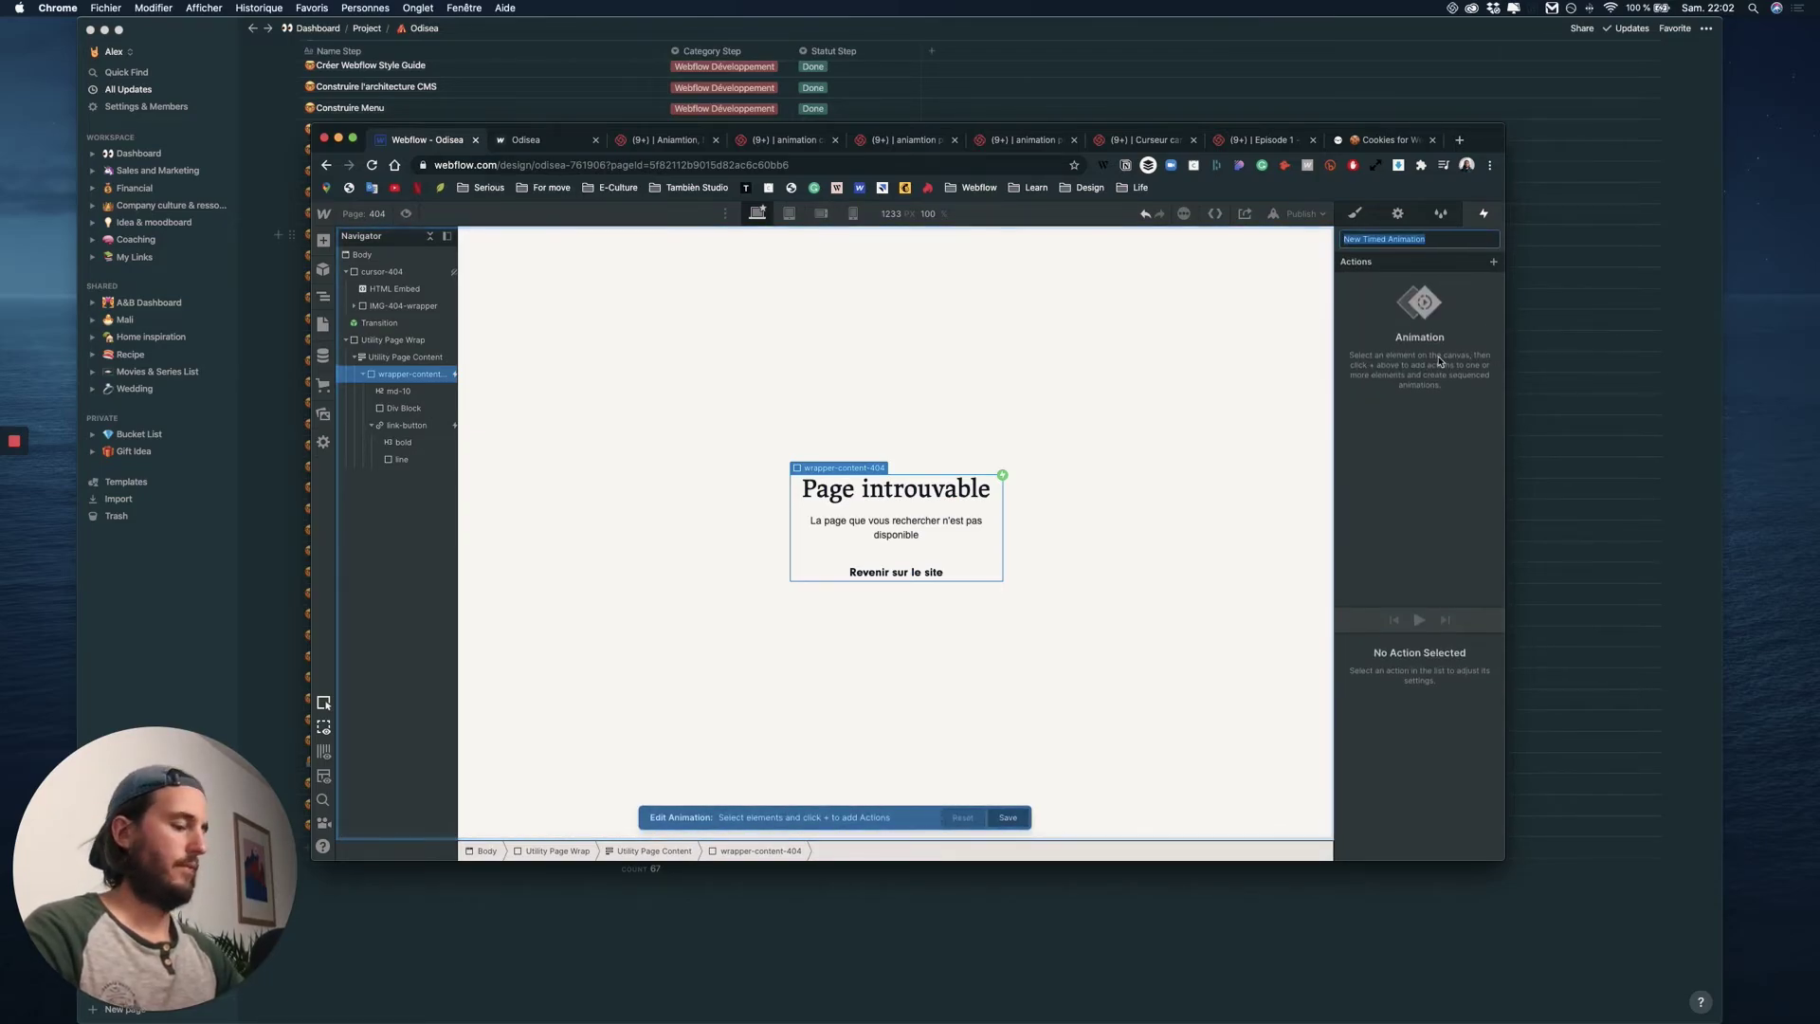
text(hover-content-404-IN)
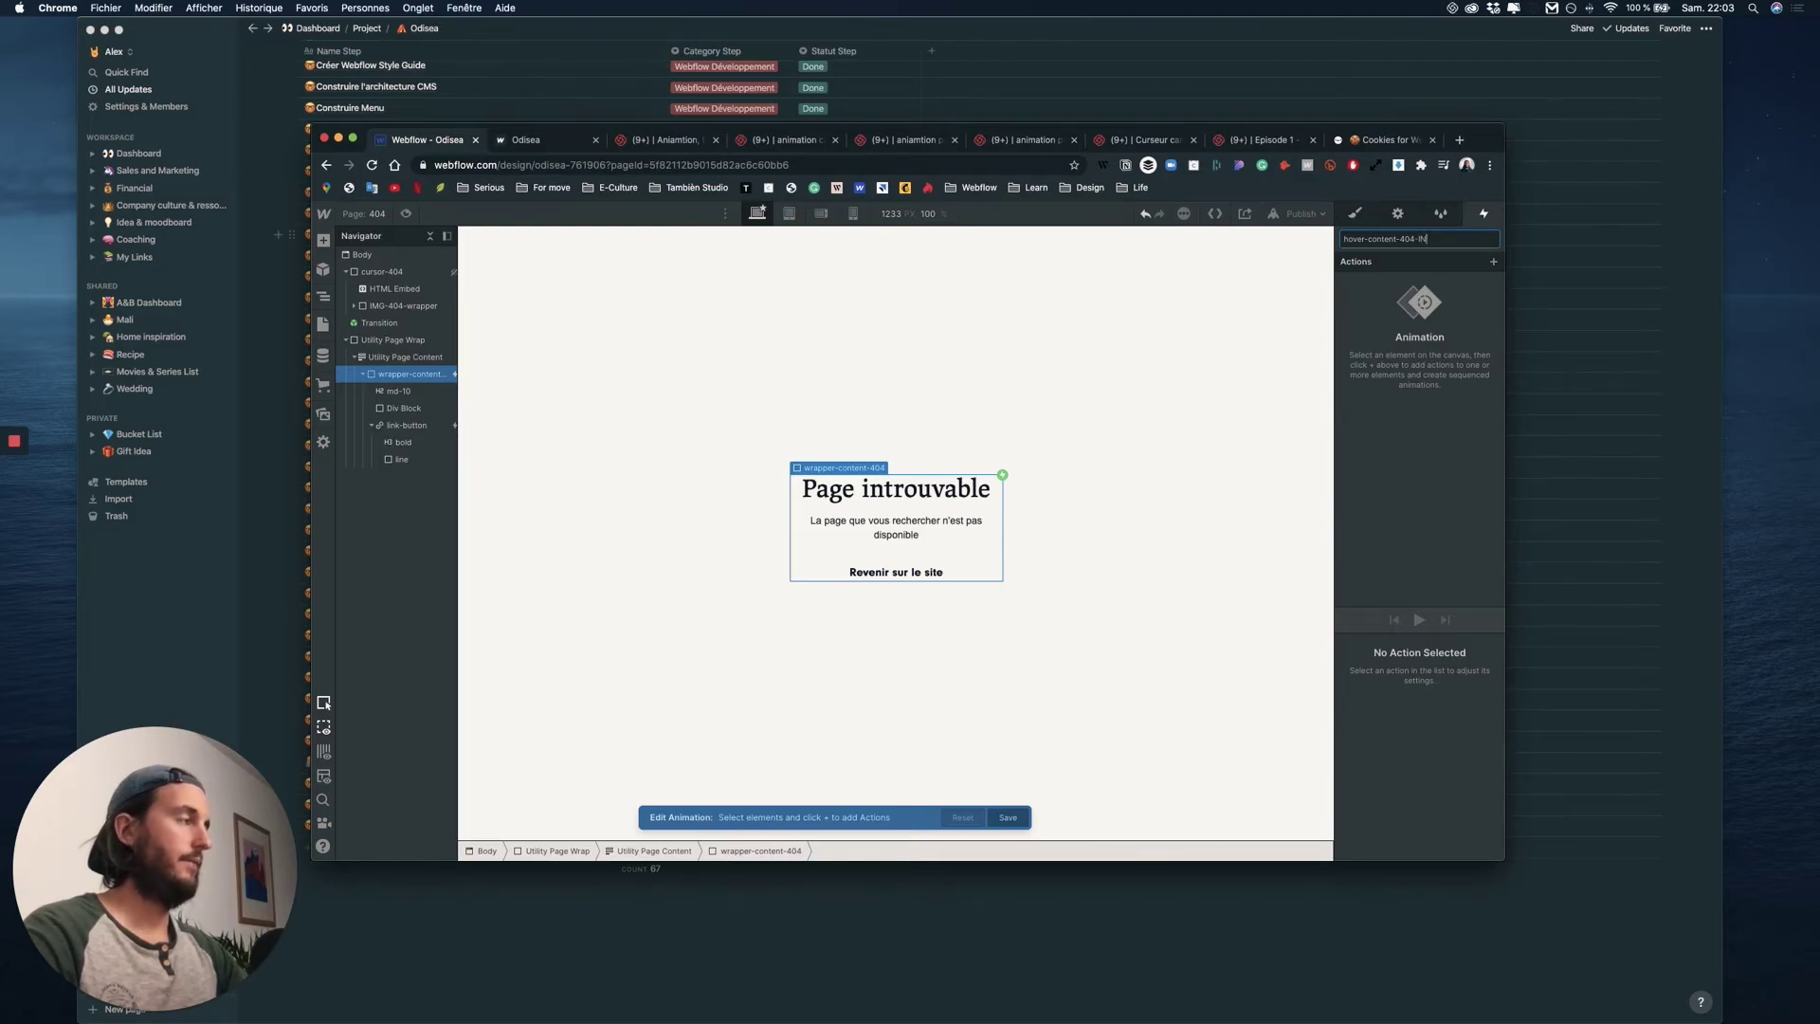
key(Return)
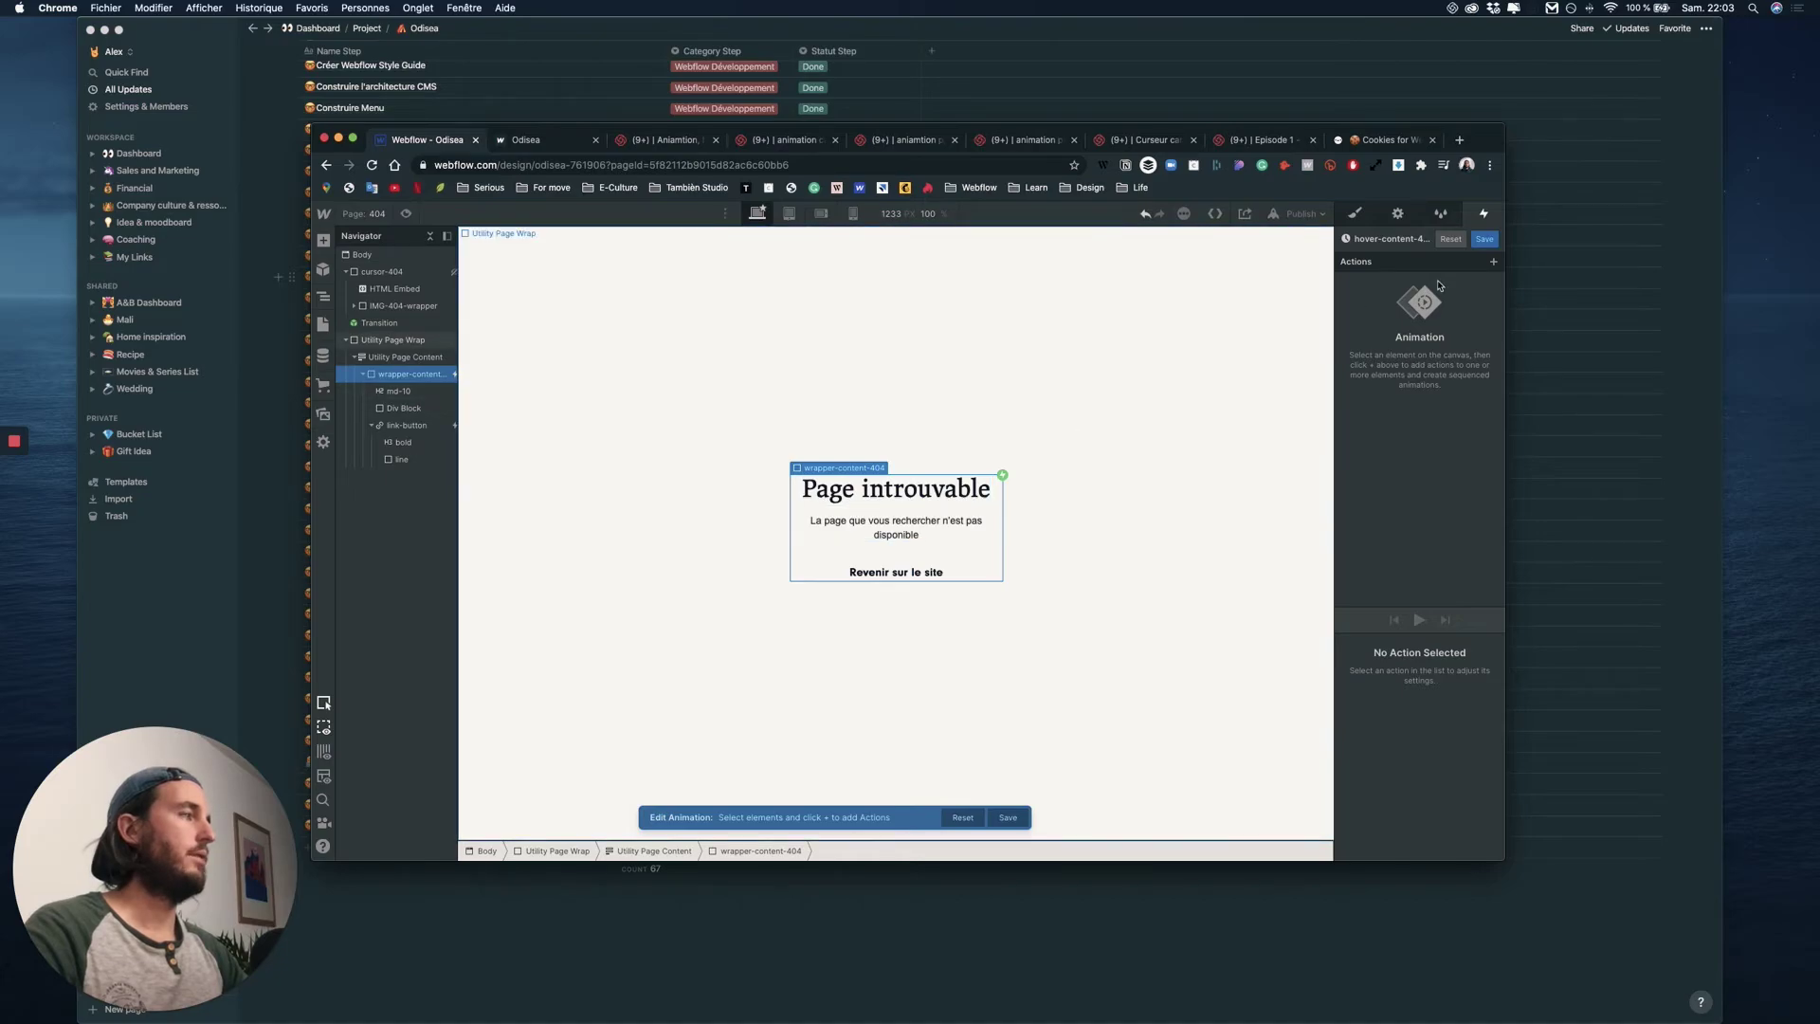
- Add a Scale action to the hover-content-404-IN animation and change its target to IMG-404-wrapper
click(1494, 262)
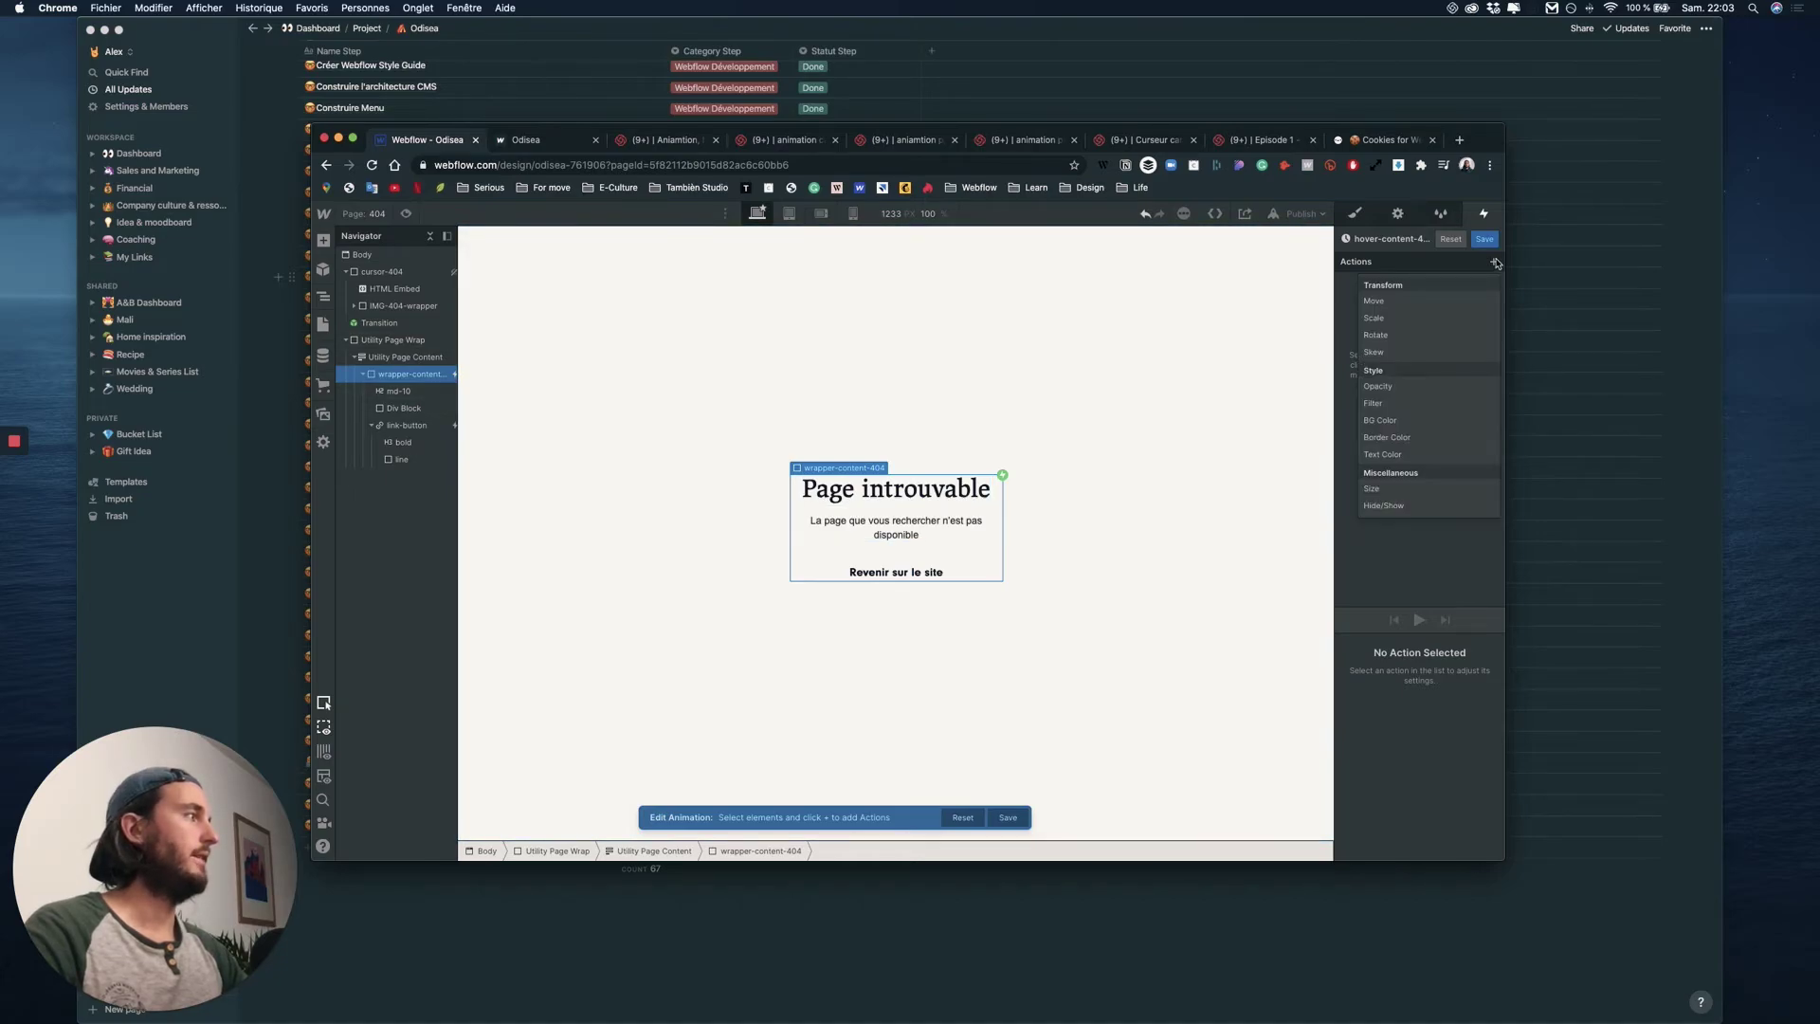
click(1410, 319)
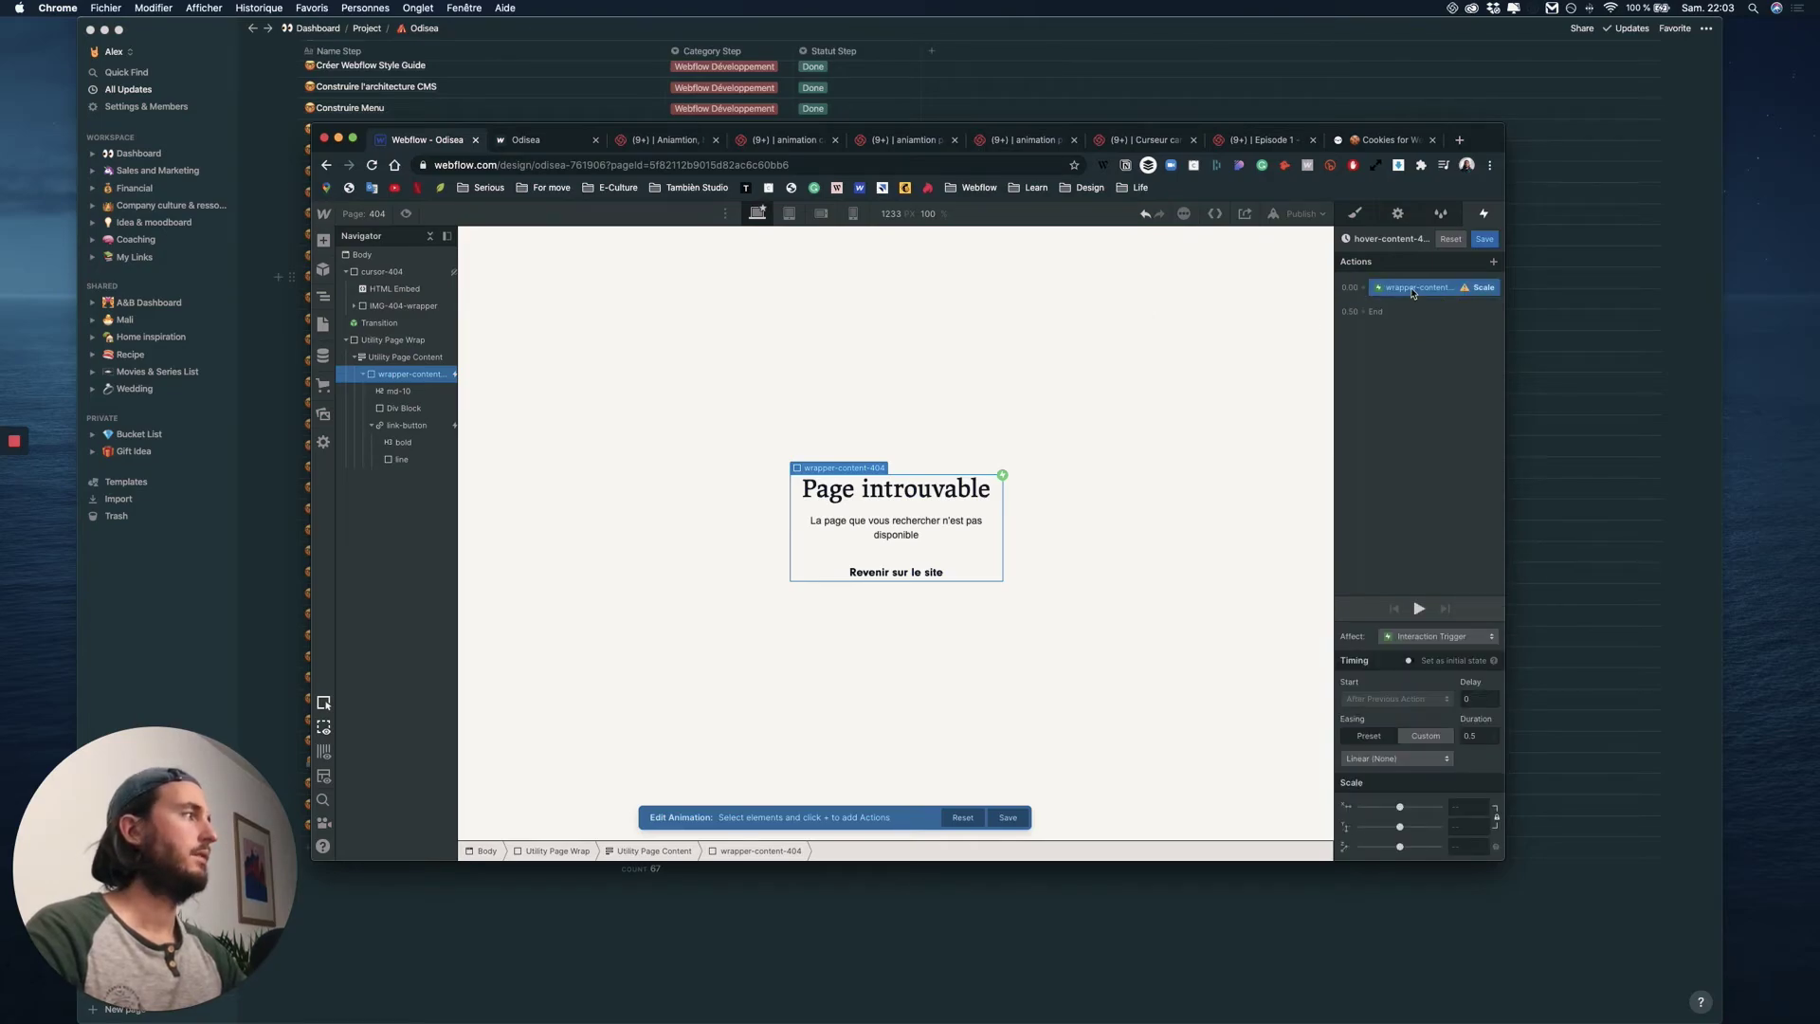
click(1412, 293)
click(1431, 333)
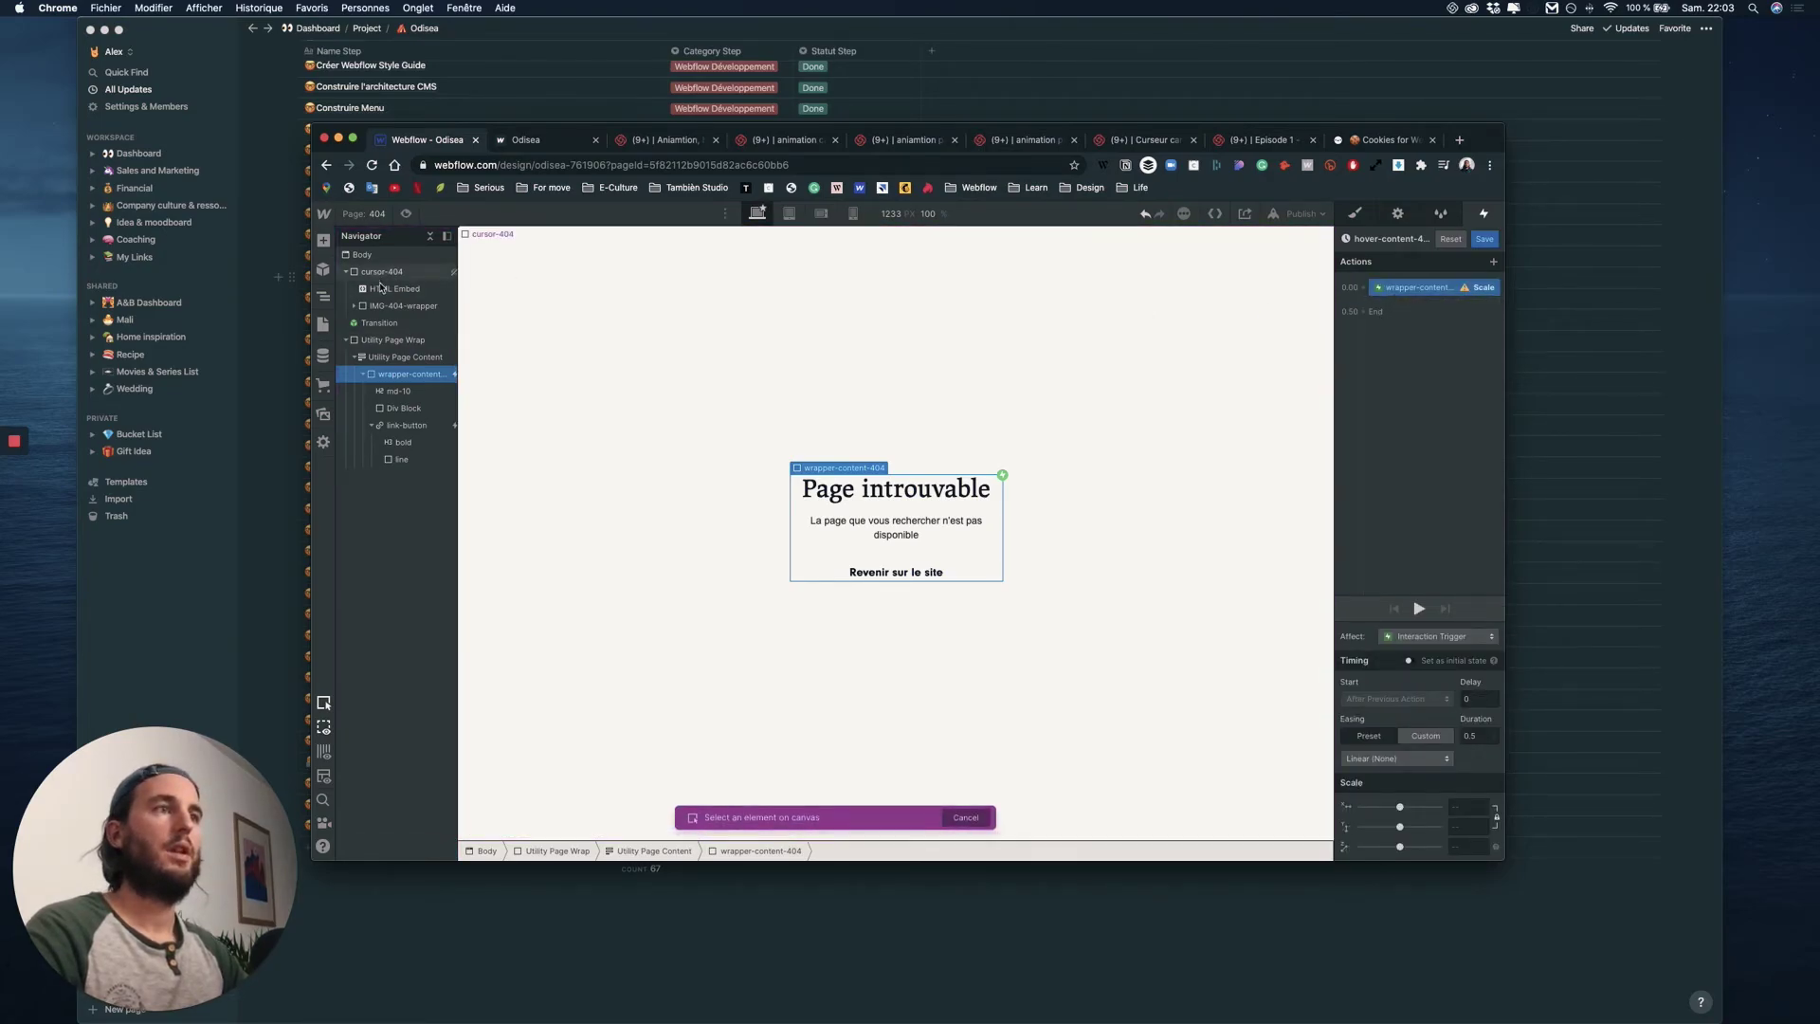
click(417, 307)
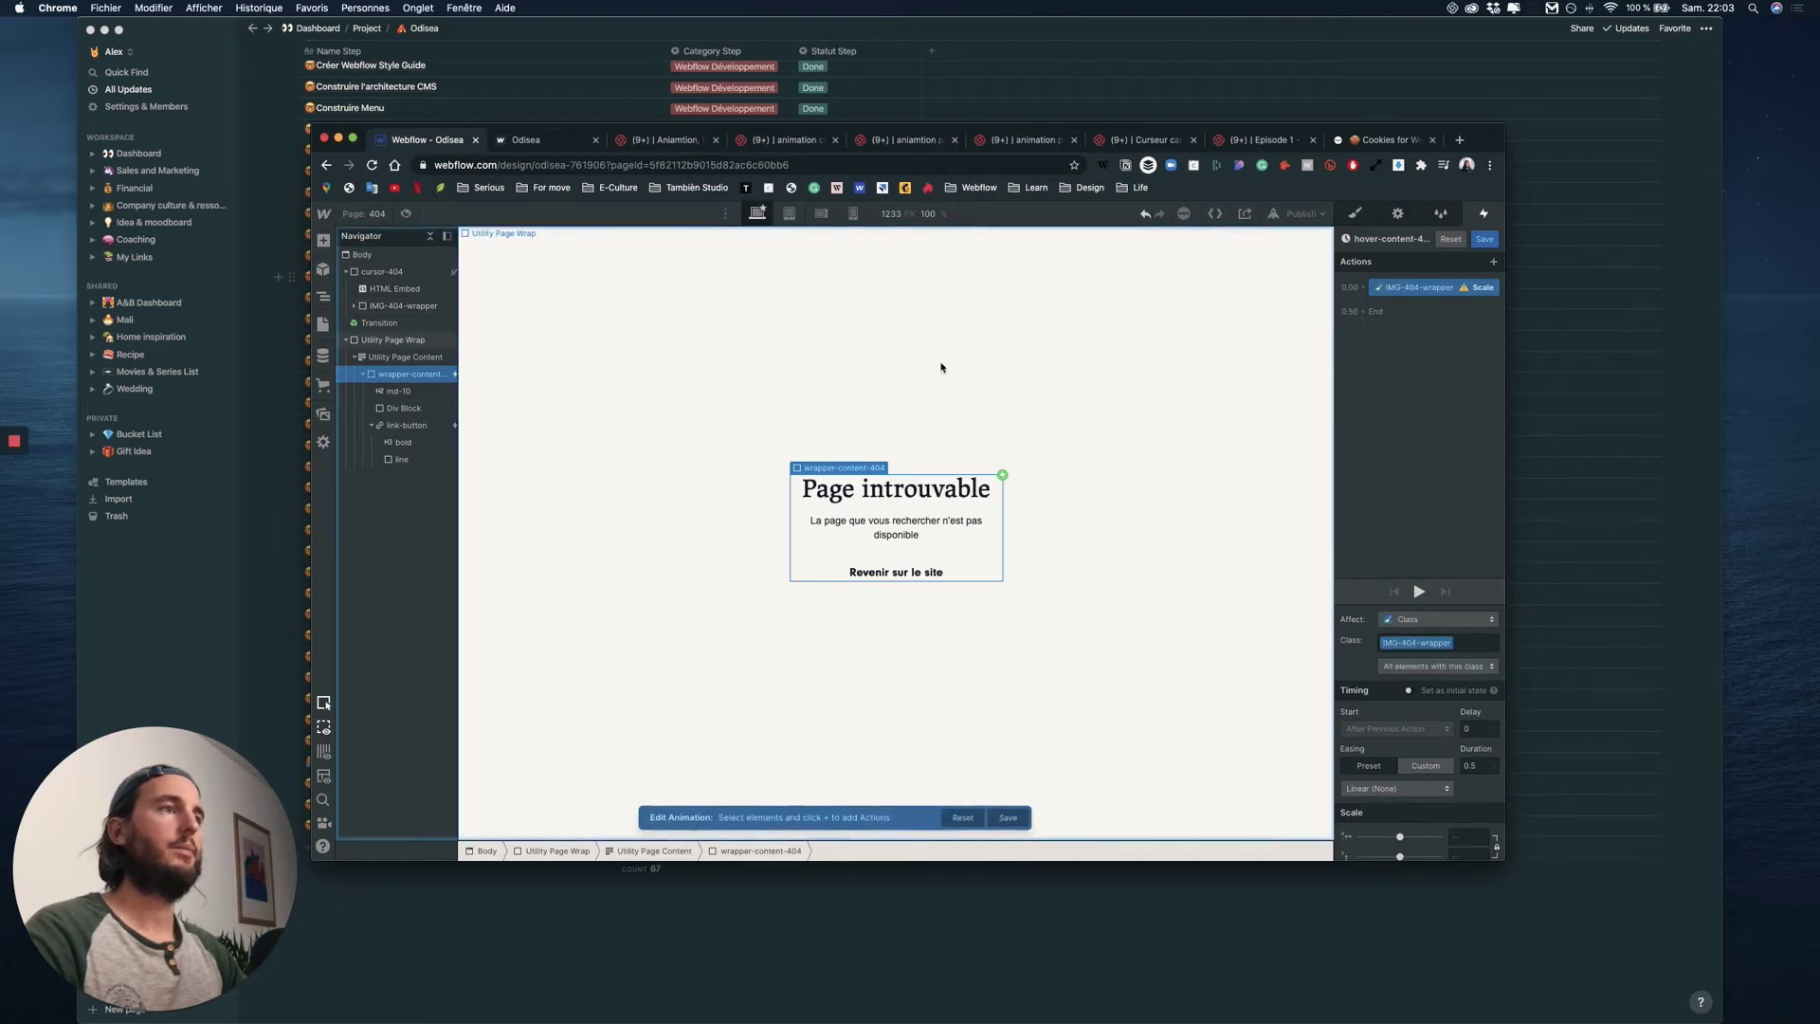
- Set the scale of the IMG-404-wrapper action to 1 on both axes
click(1411, 296)
click(1400, 293)
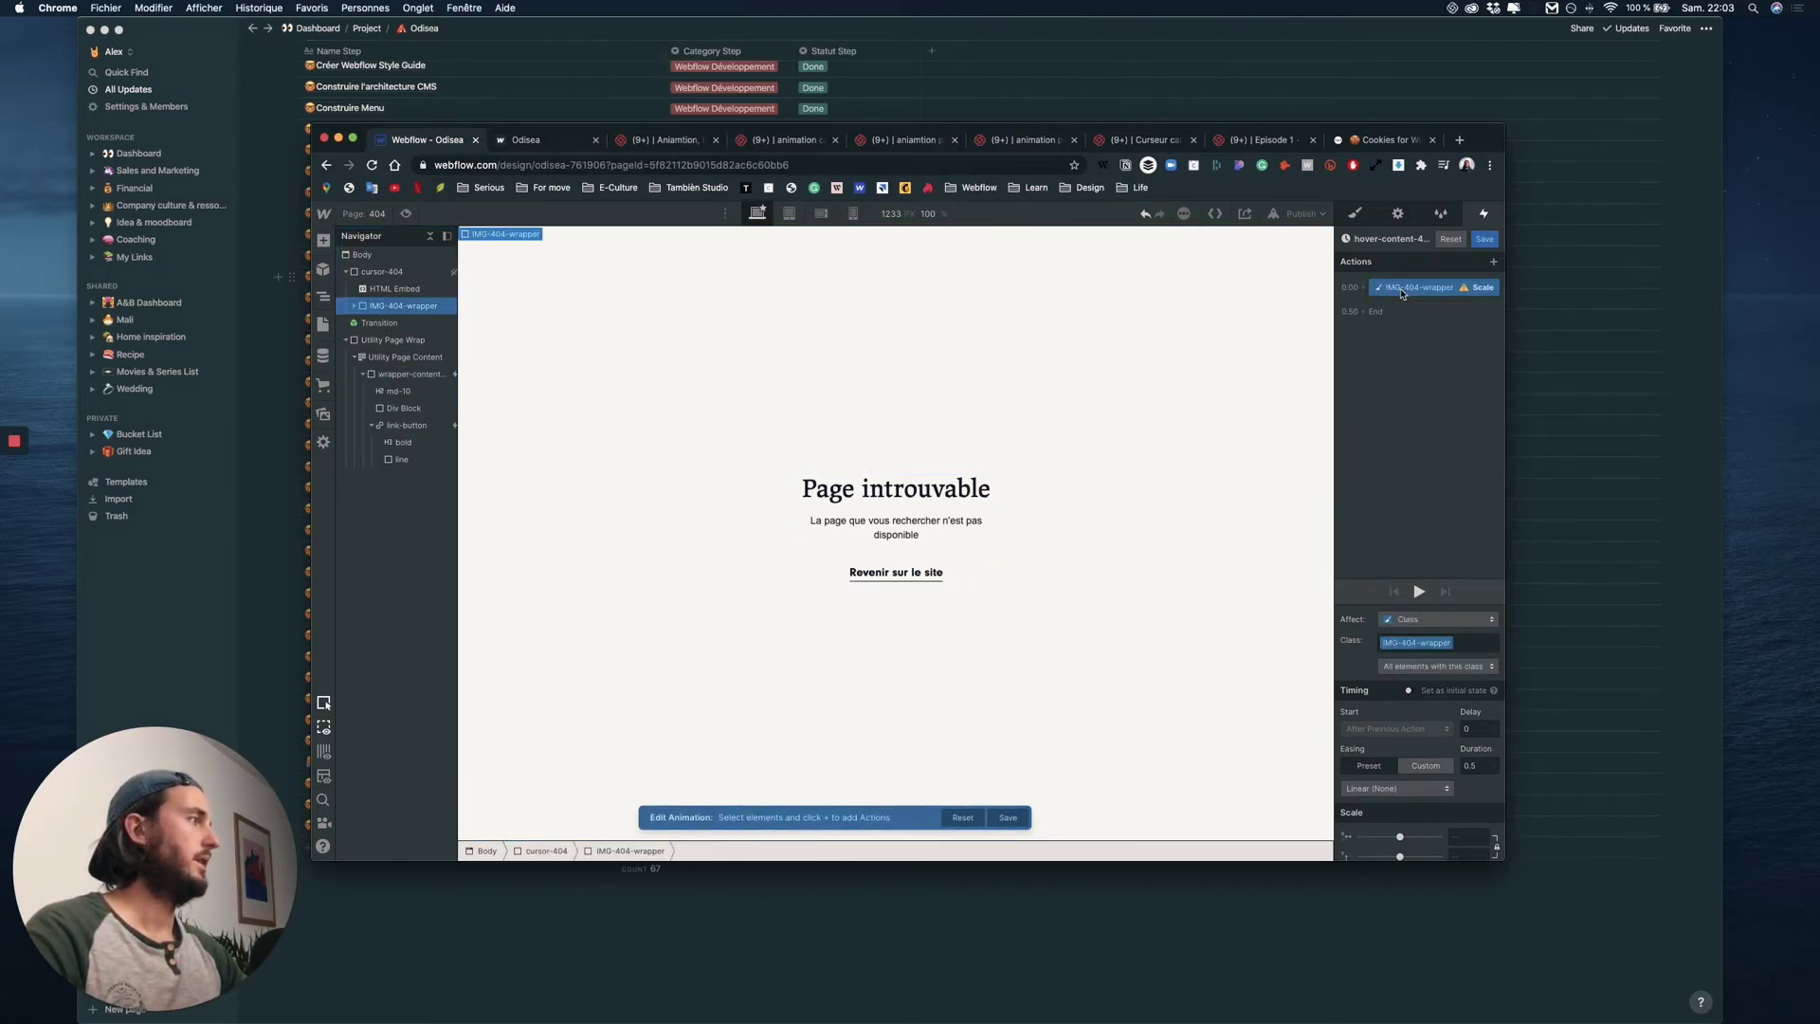
scroll(1463, 844, down, 1)
text(1)
- Duplicate the Scale action with the copy scaled to 0, and set the first action as the initial state
right_click(1423, 289)
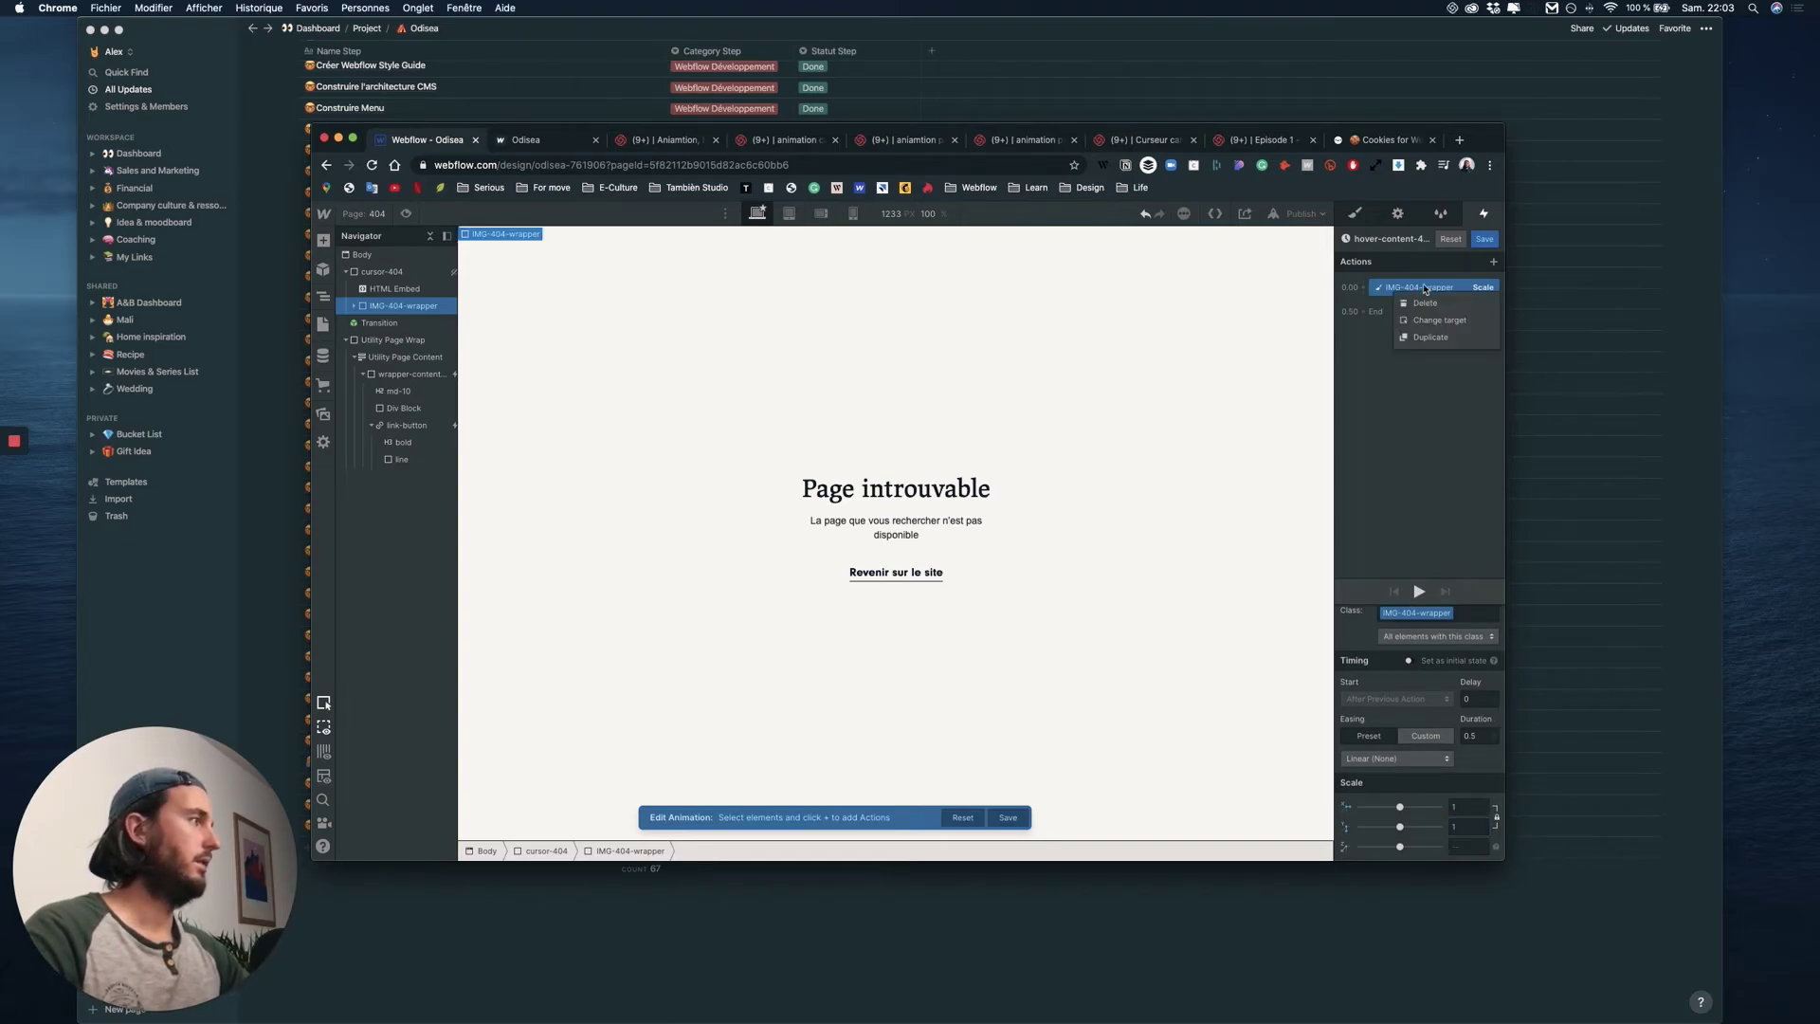
click(1430, 337)
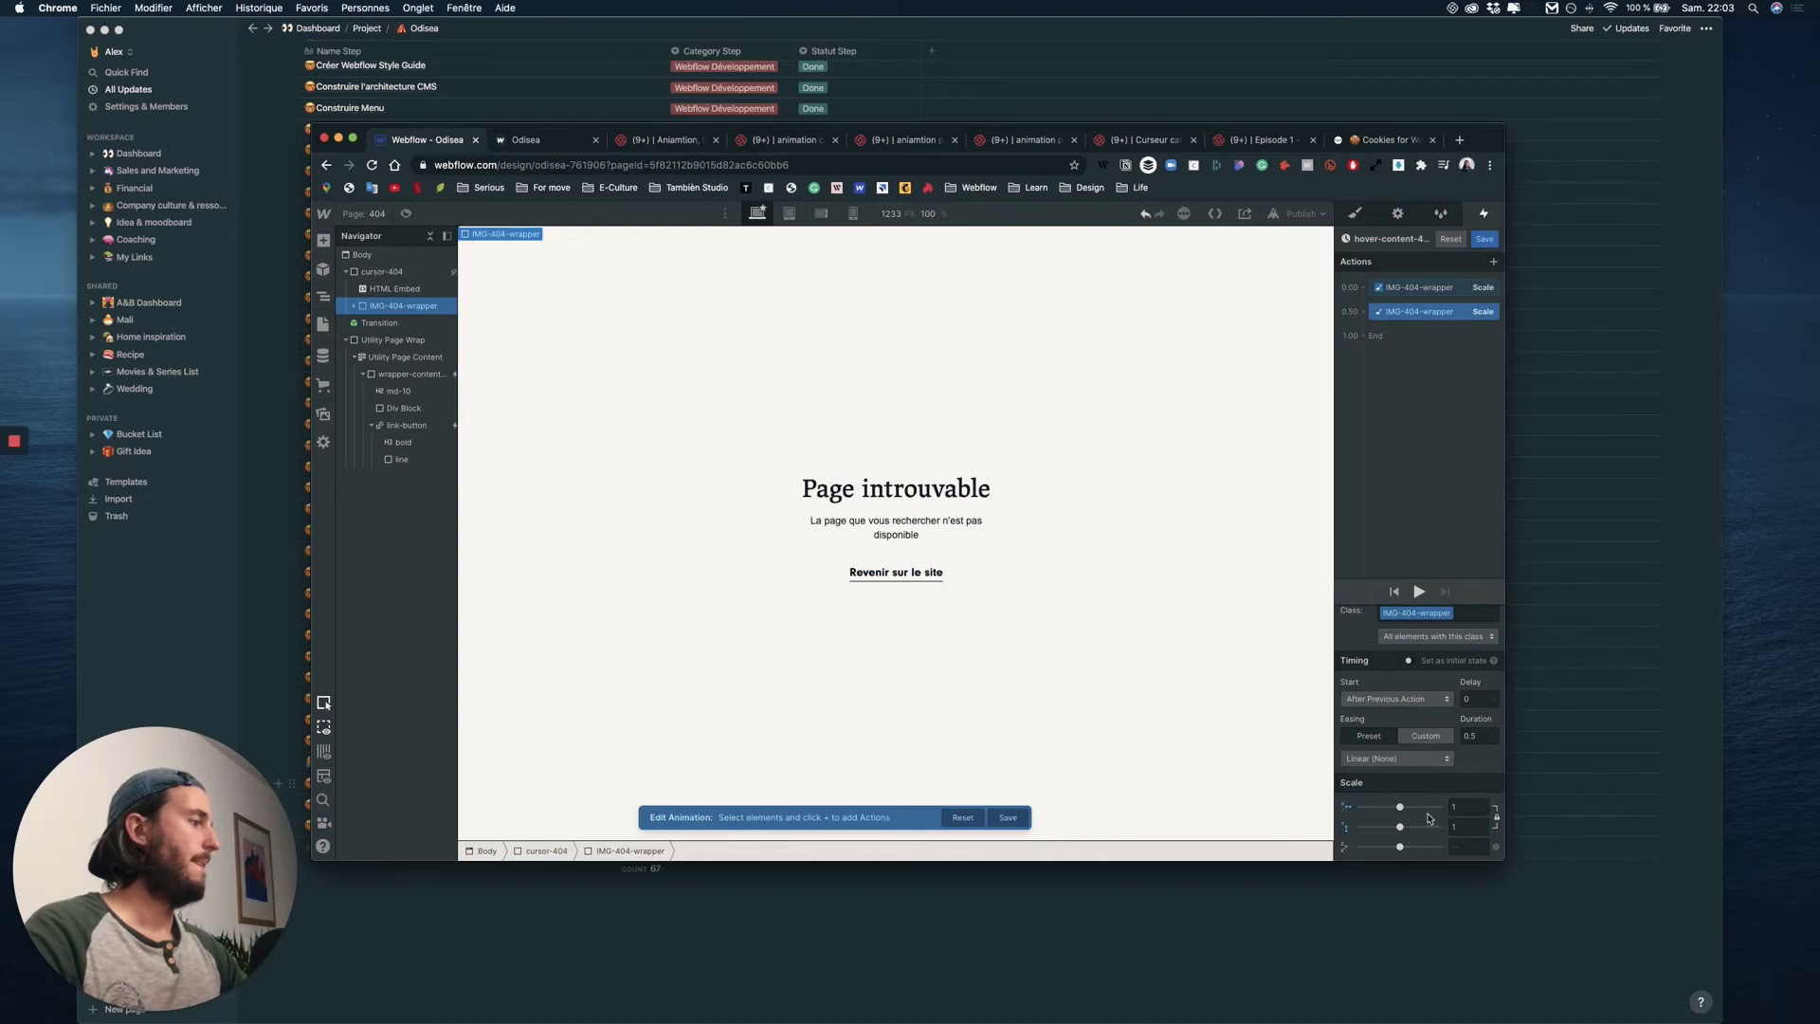
drag(1398, 806, 1324, 805)
click(1418, 590)
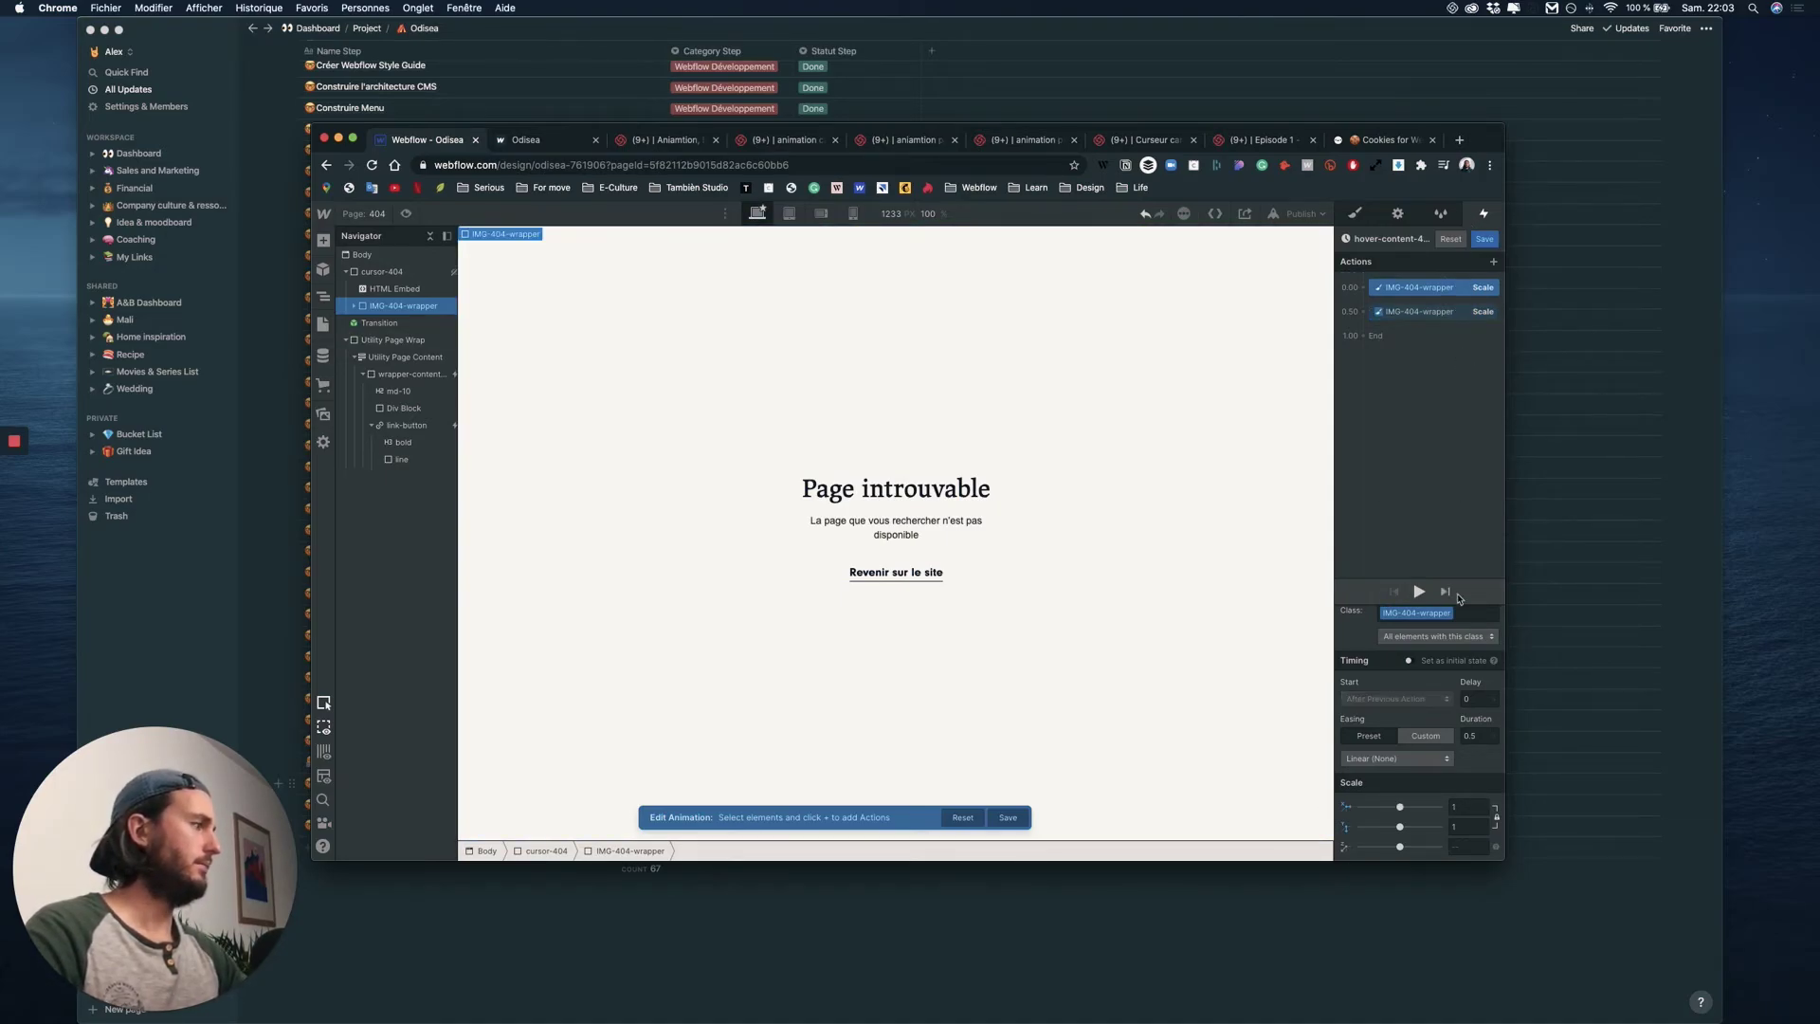
click(1417, 662)
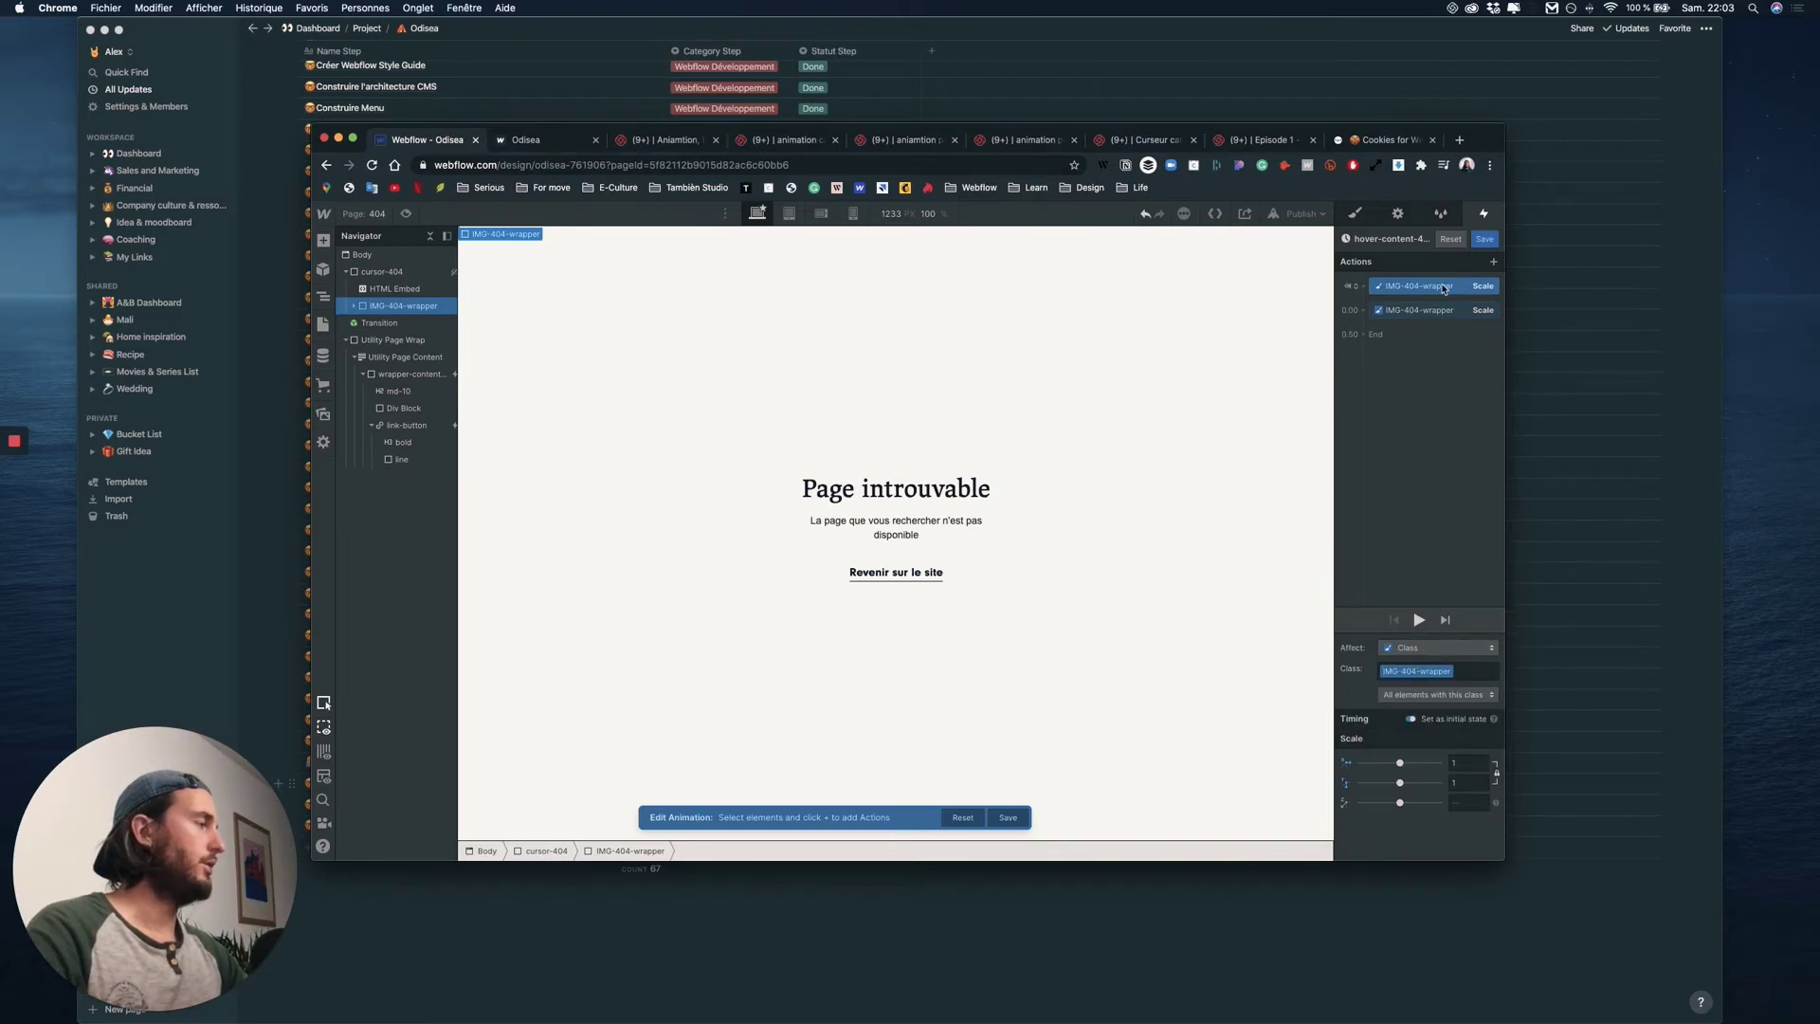
- Give the second Scale action a 0.6 s duration with Ease In Out easing, and save the animation
click(1455, 311)
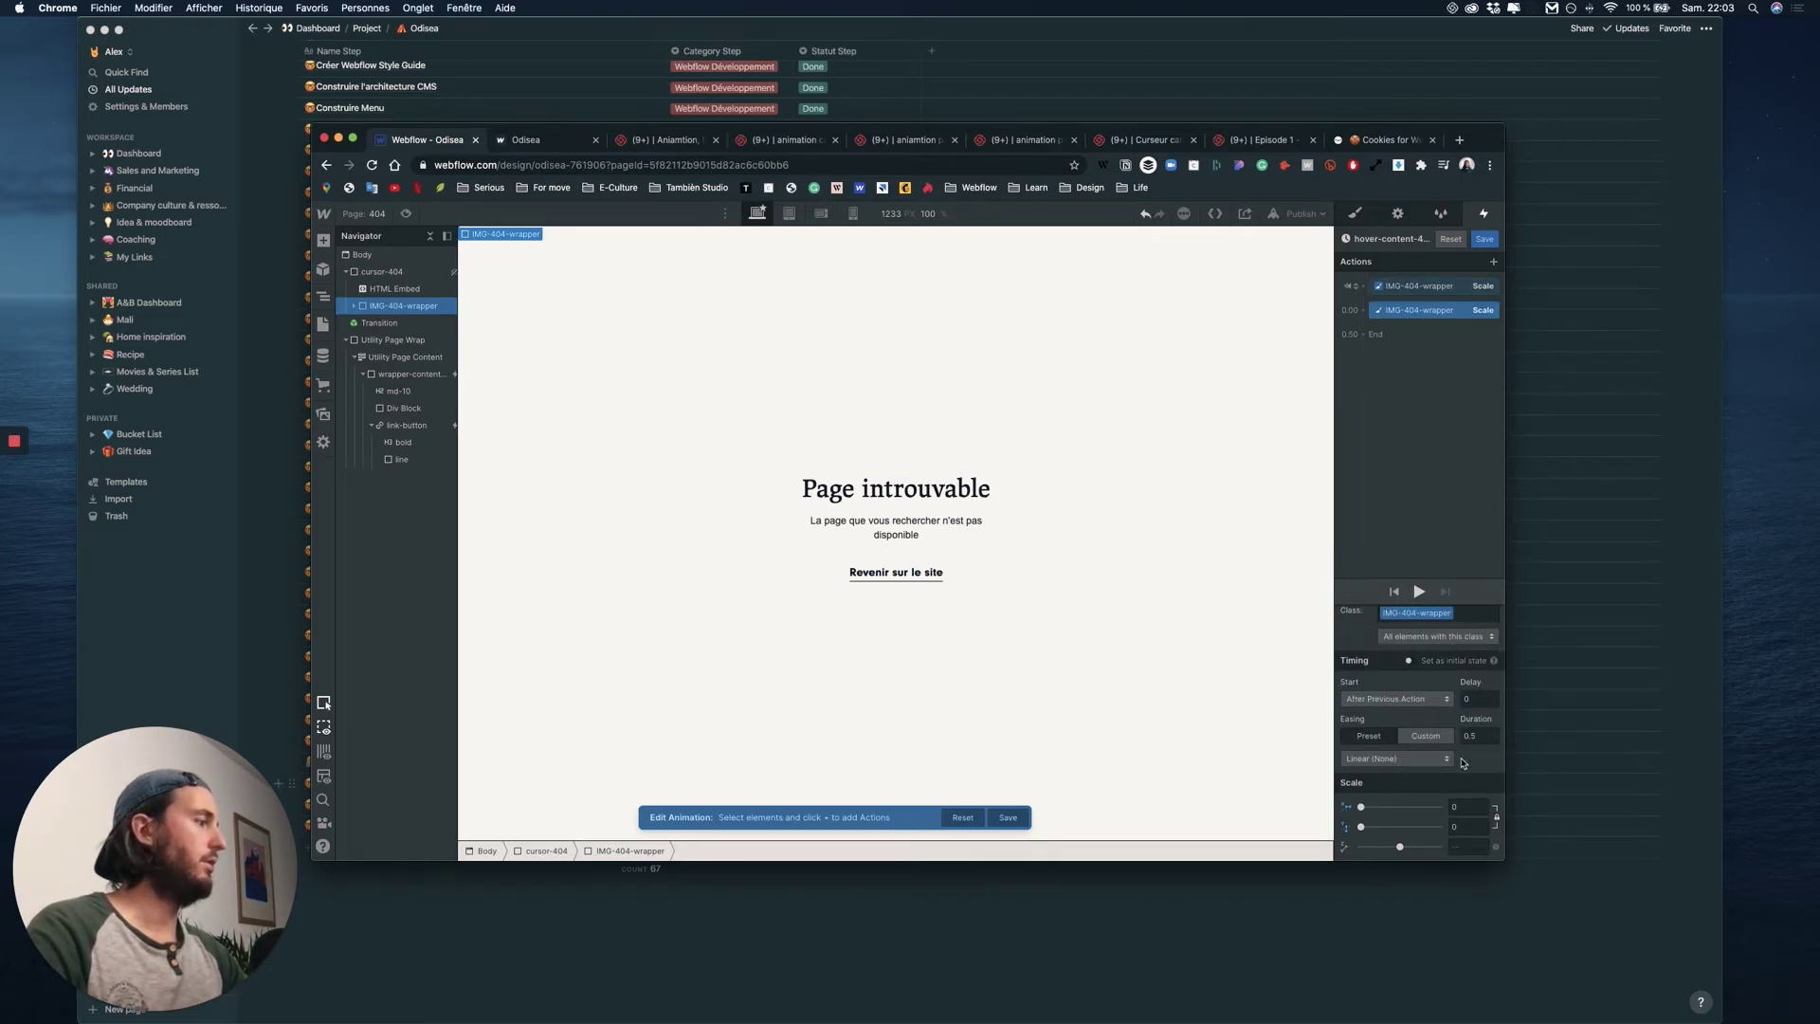
click(1481, 734)
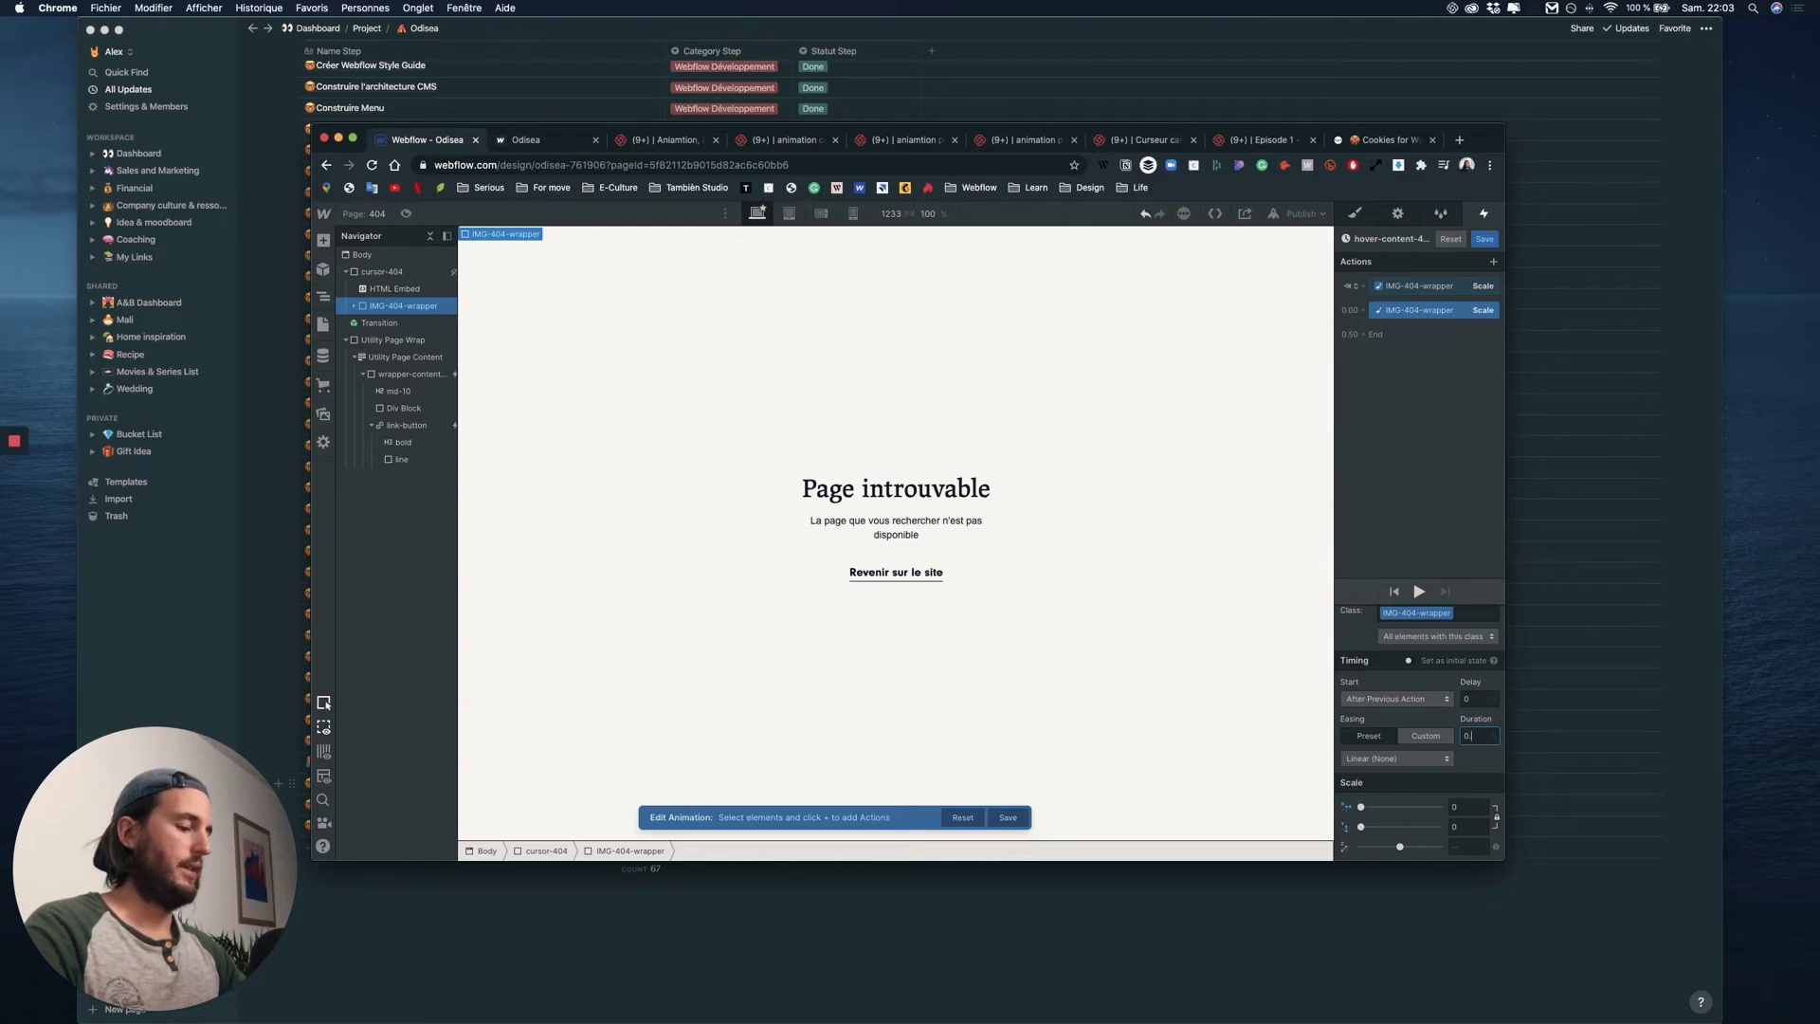
click(1395, 758)
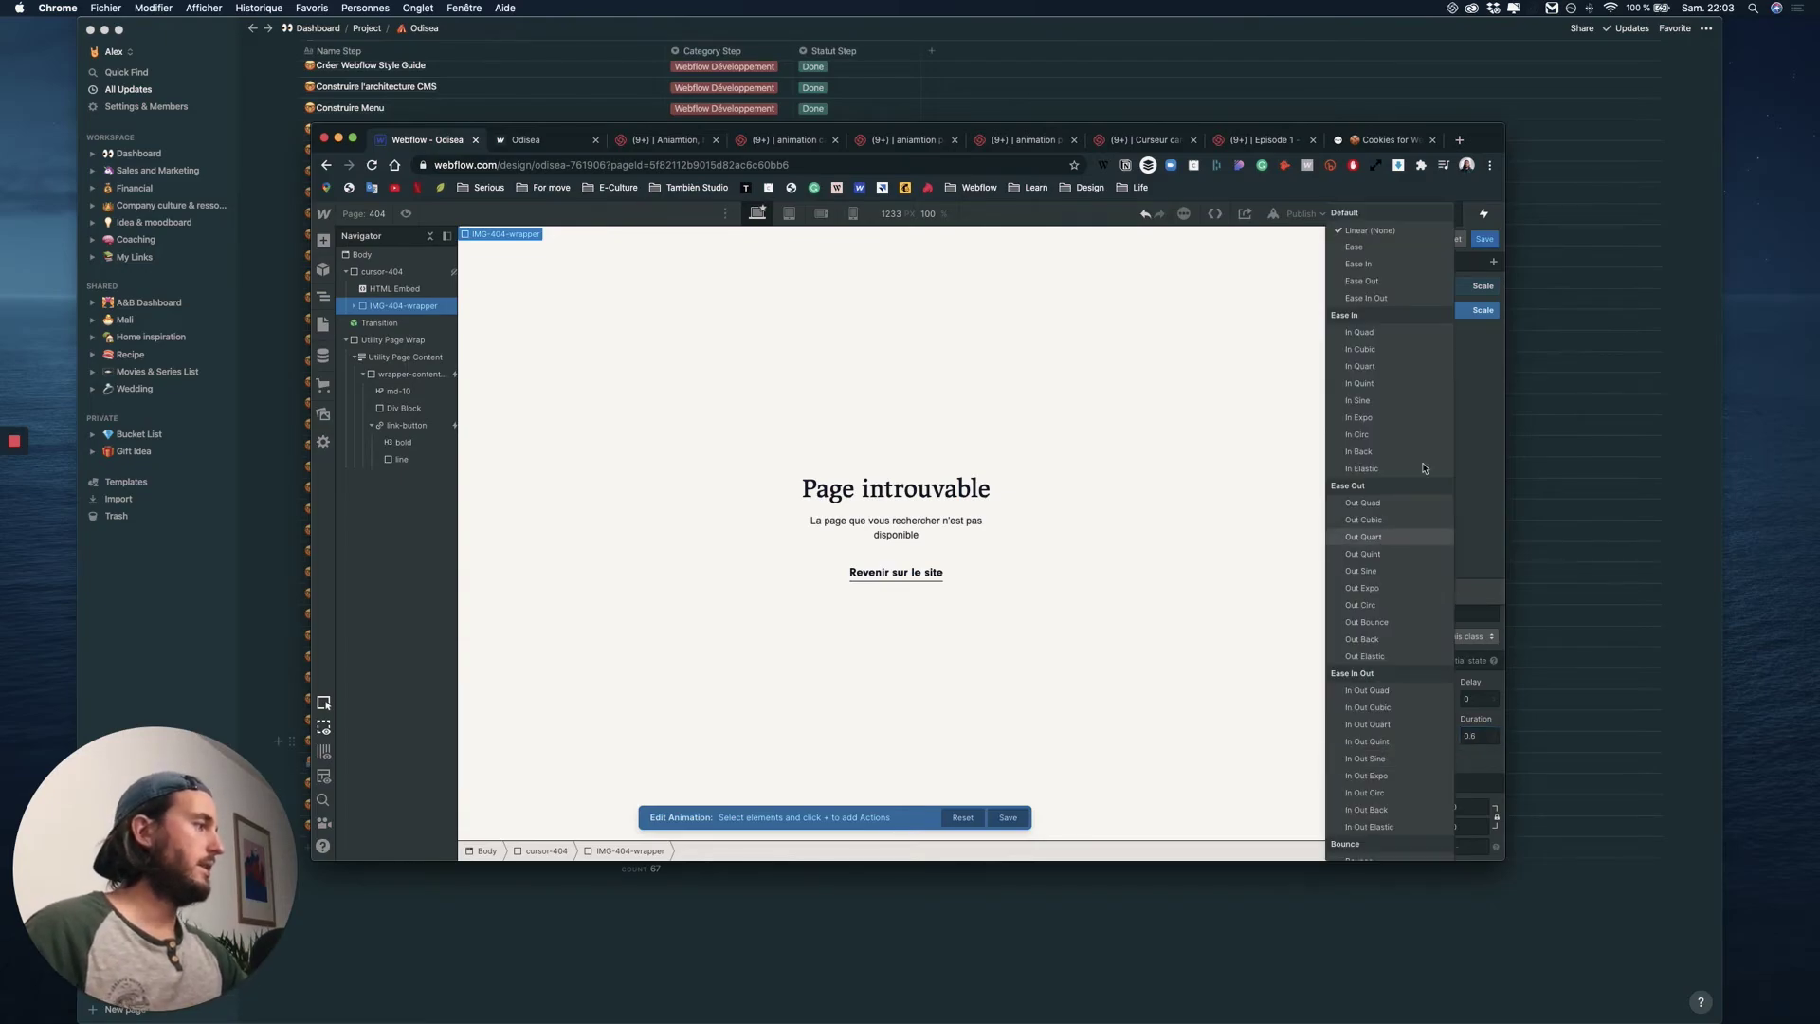
click(1389, 293)
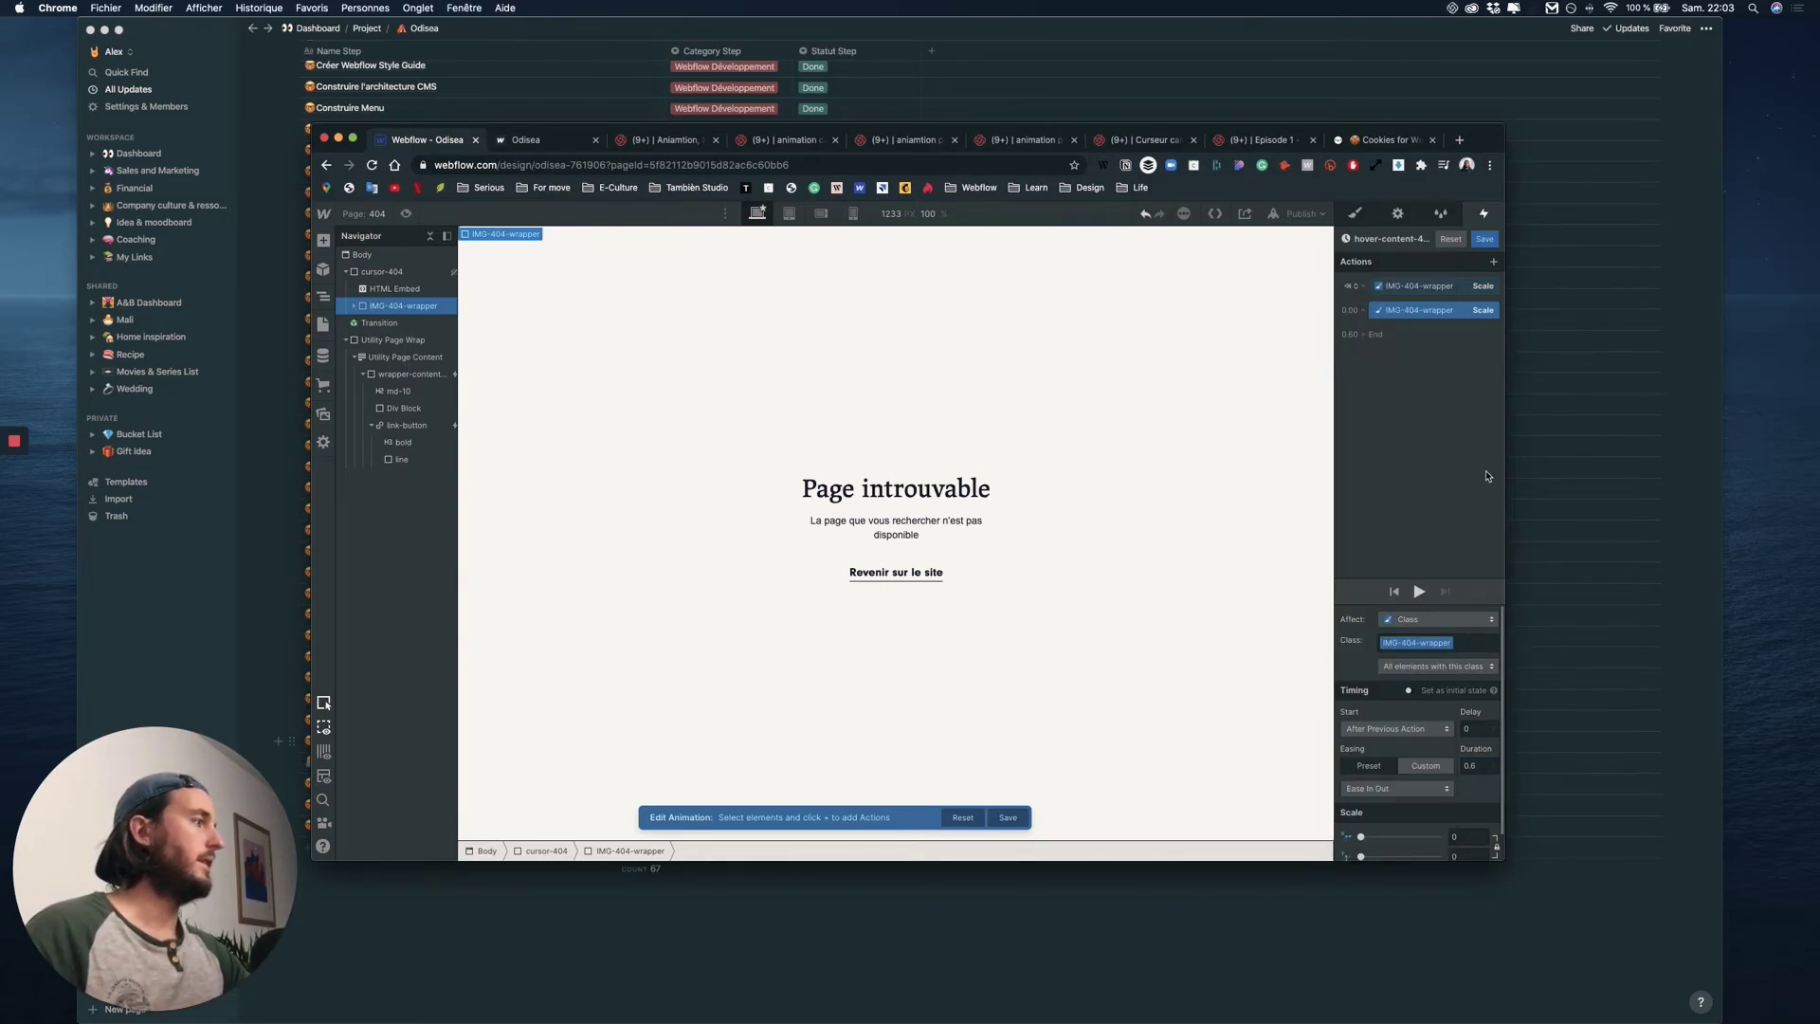
click(1484, 238)
- Set the On hover out action to Start an animation and create a duplicate of hover-content-404-IN for it
scroll(1429, 519, down, 5)
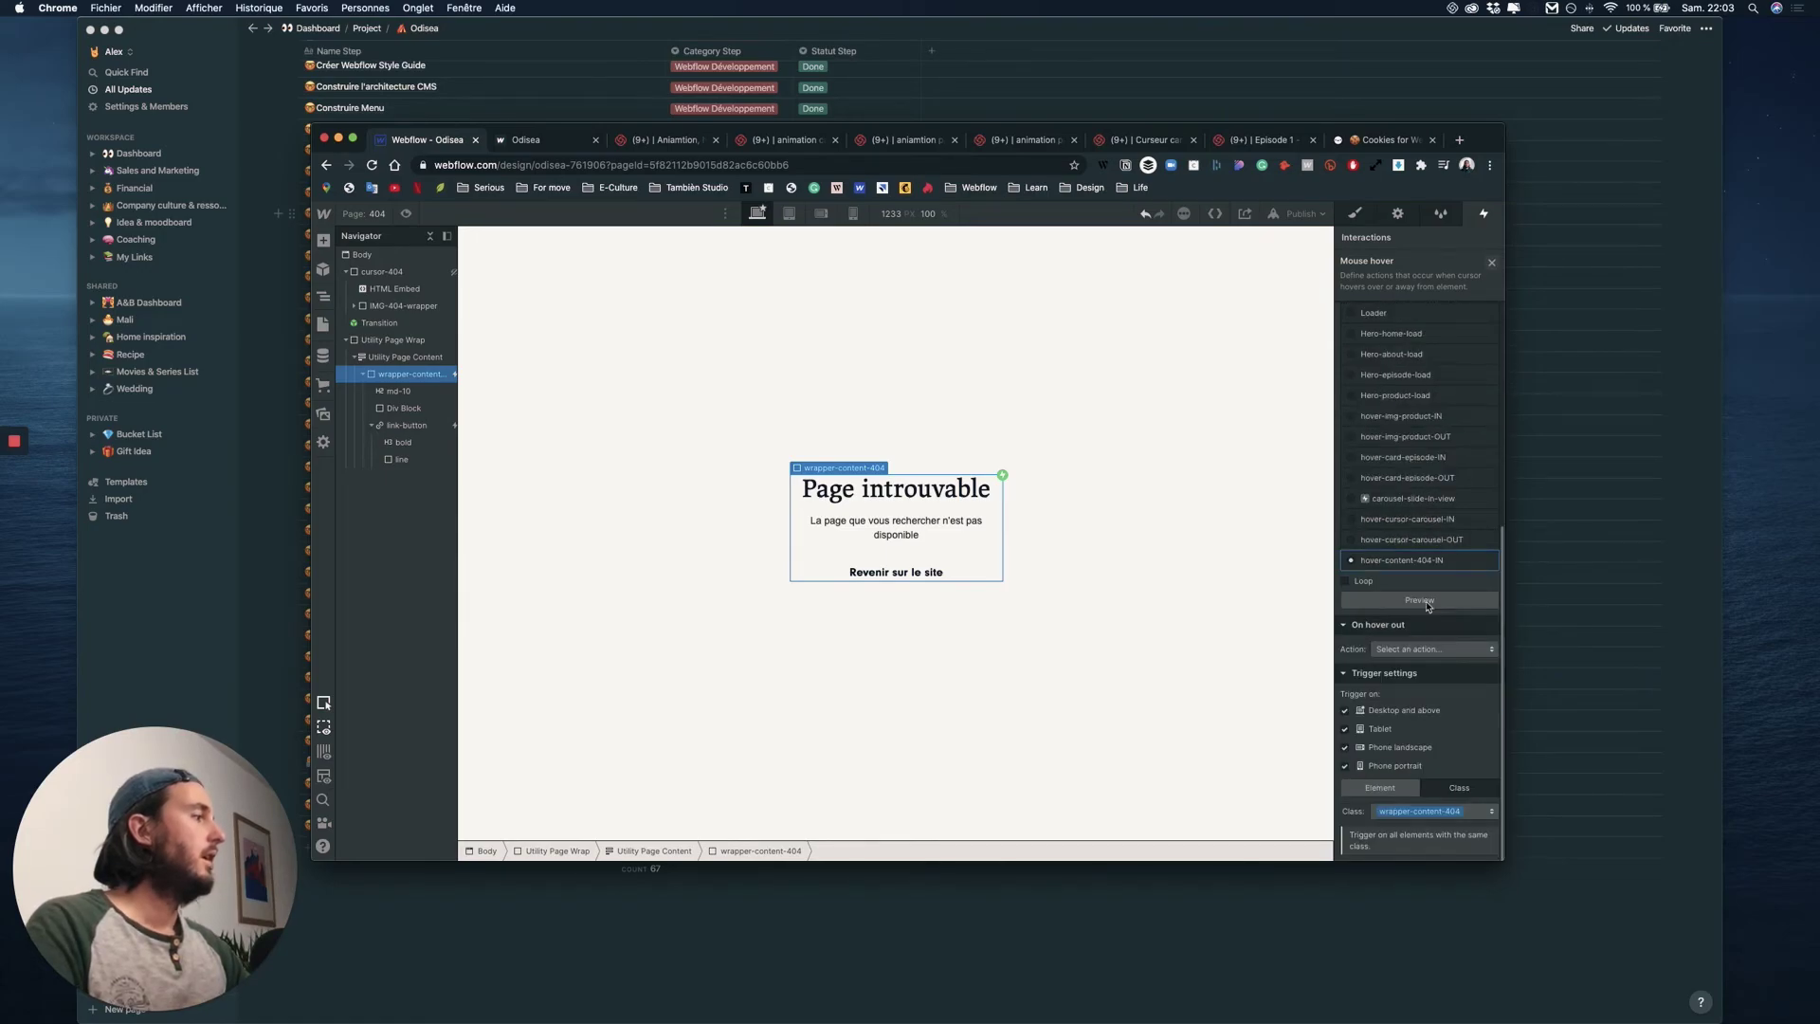
click(1431, 648)
click(1422, 498)
click(1436, 730)
click(1491, 705)
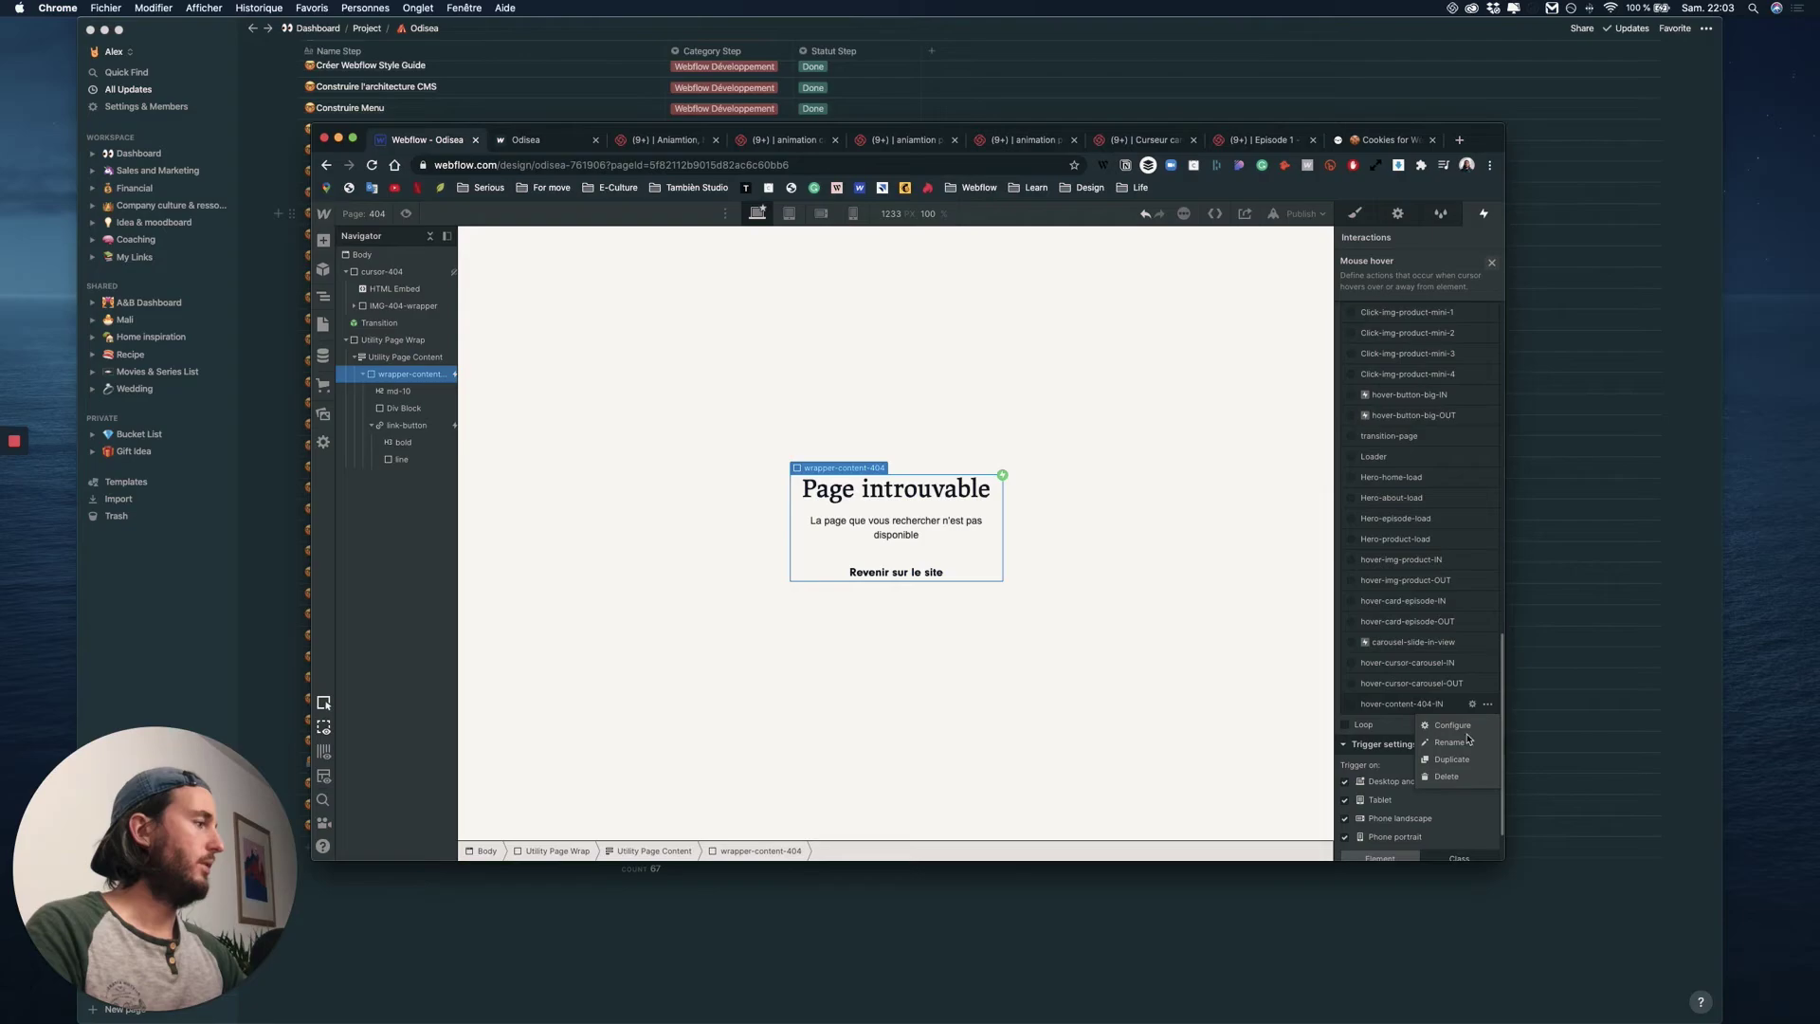
click(1445, 762)
click(1427, 749)
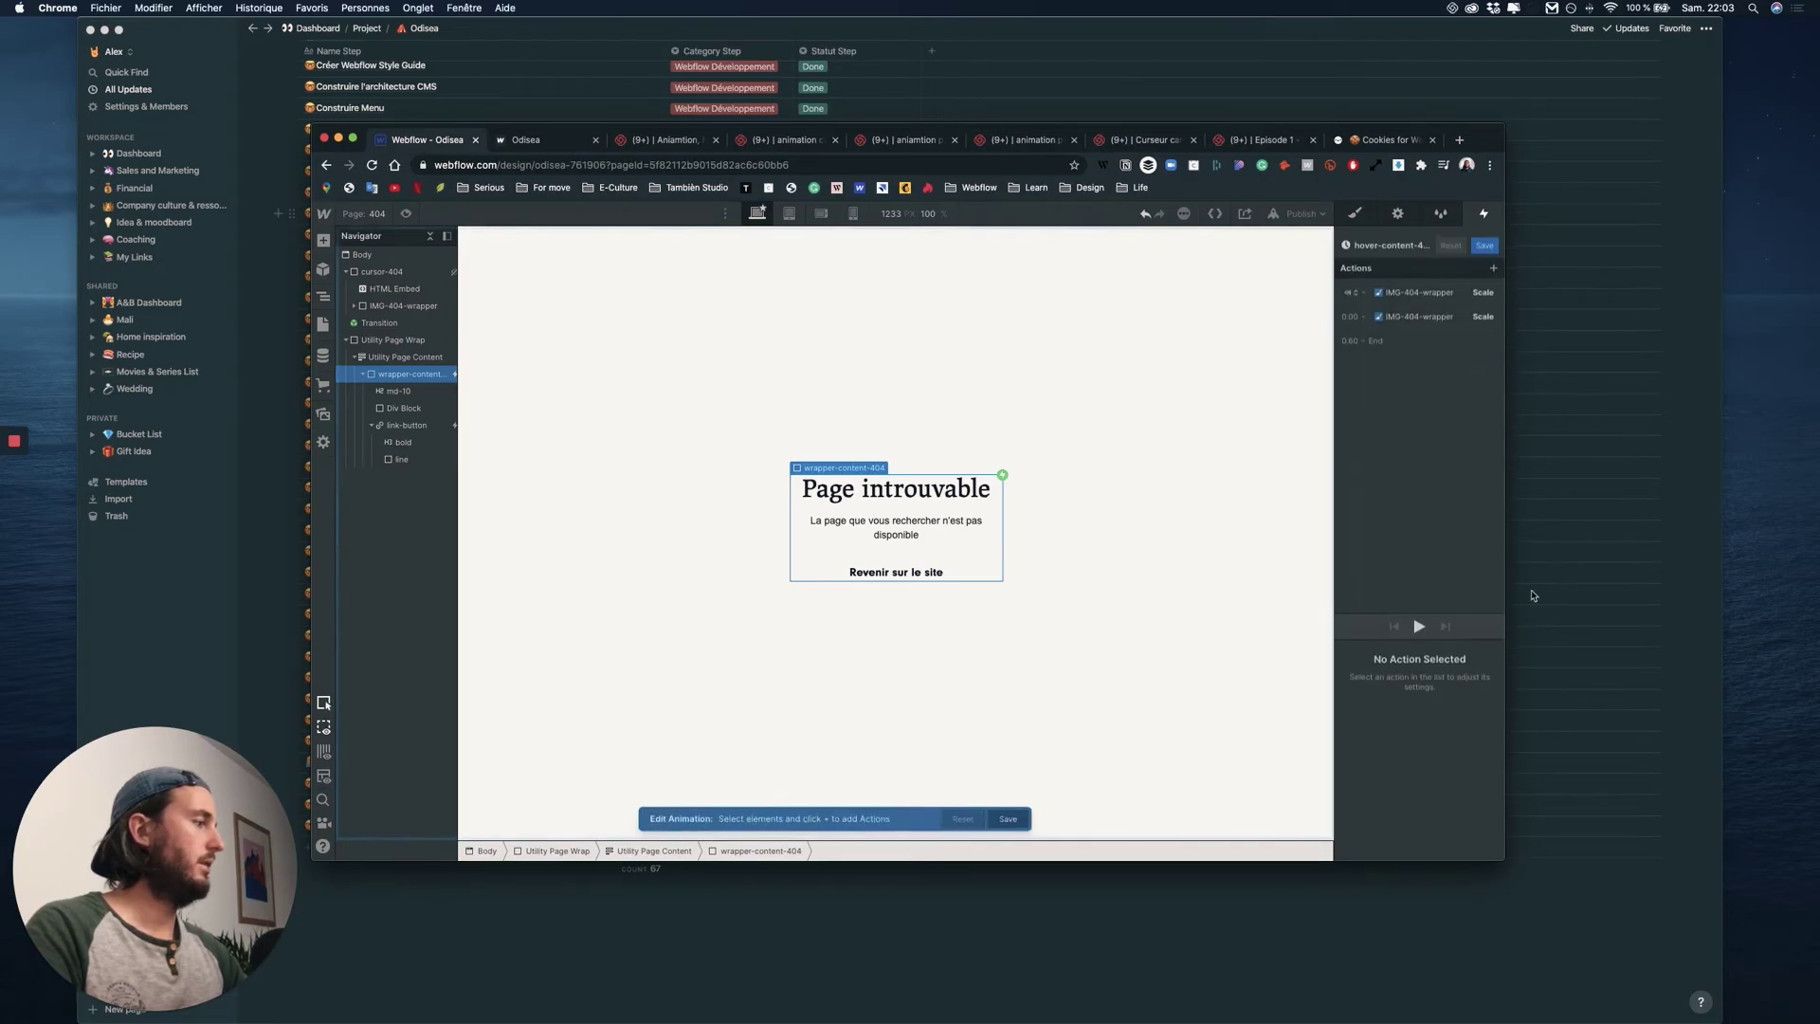
- Rename the duplicated animation as hover-content-404-OUT
click(1394, 240)
key(Right)
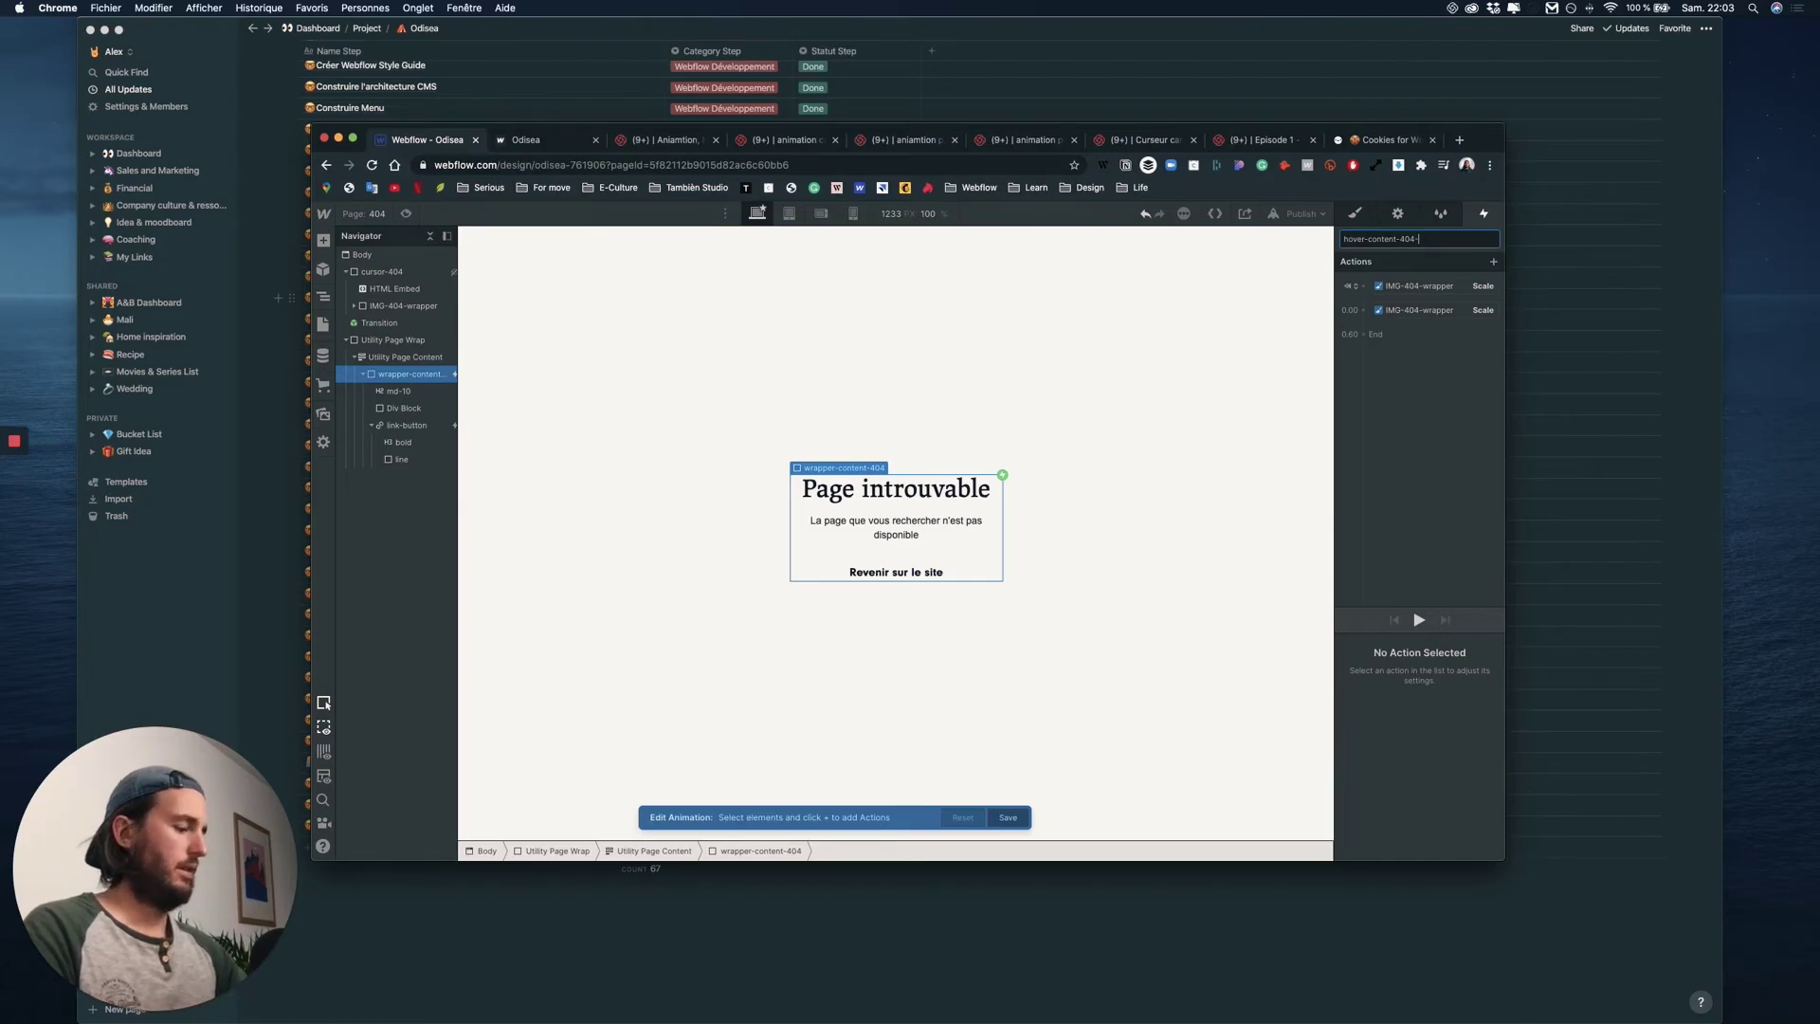
text(OUT)
key(Return)
- Delete the second Scale action from hover-content-404-OUT and select the remaining IMG-404-wrapper action
click(1414, 311)
click(1463, 309)
click(1446, 286)
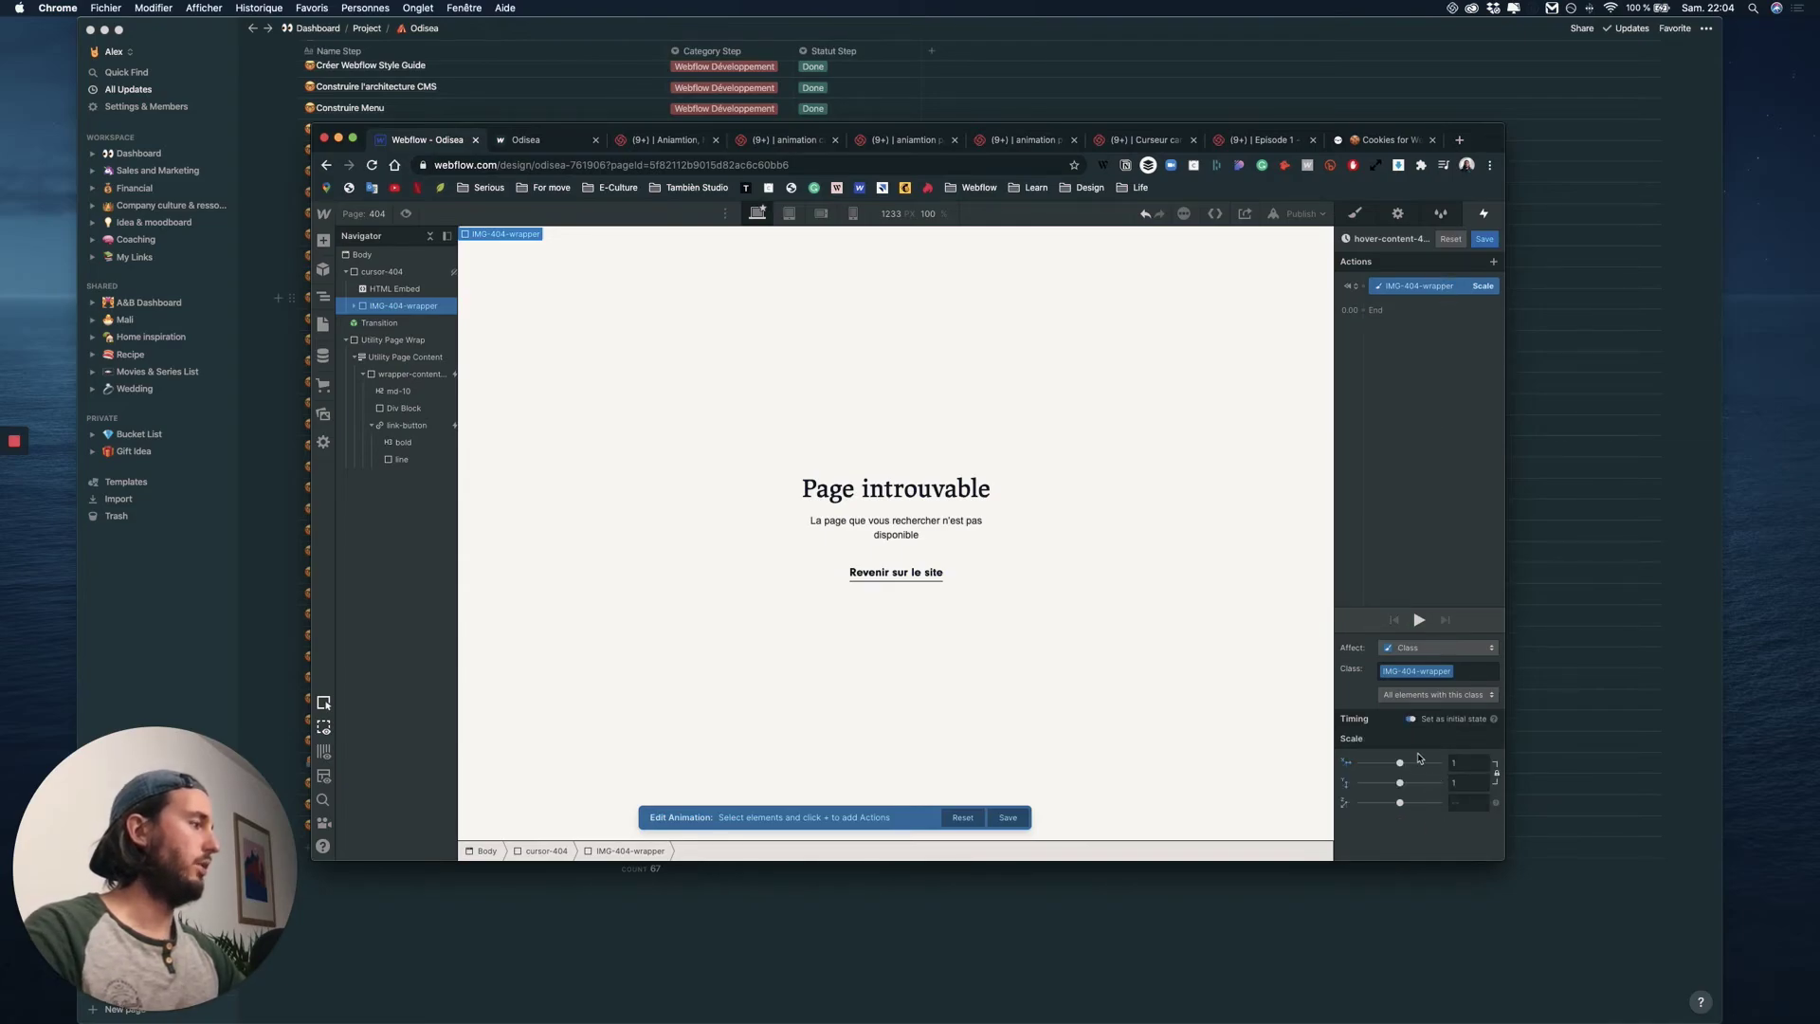
- Turn off the remaining action's initial state, set a 0.6 s duration with Ease In Out easing, and save the animation
click(1410, 720)
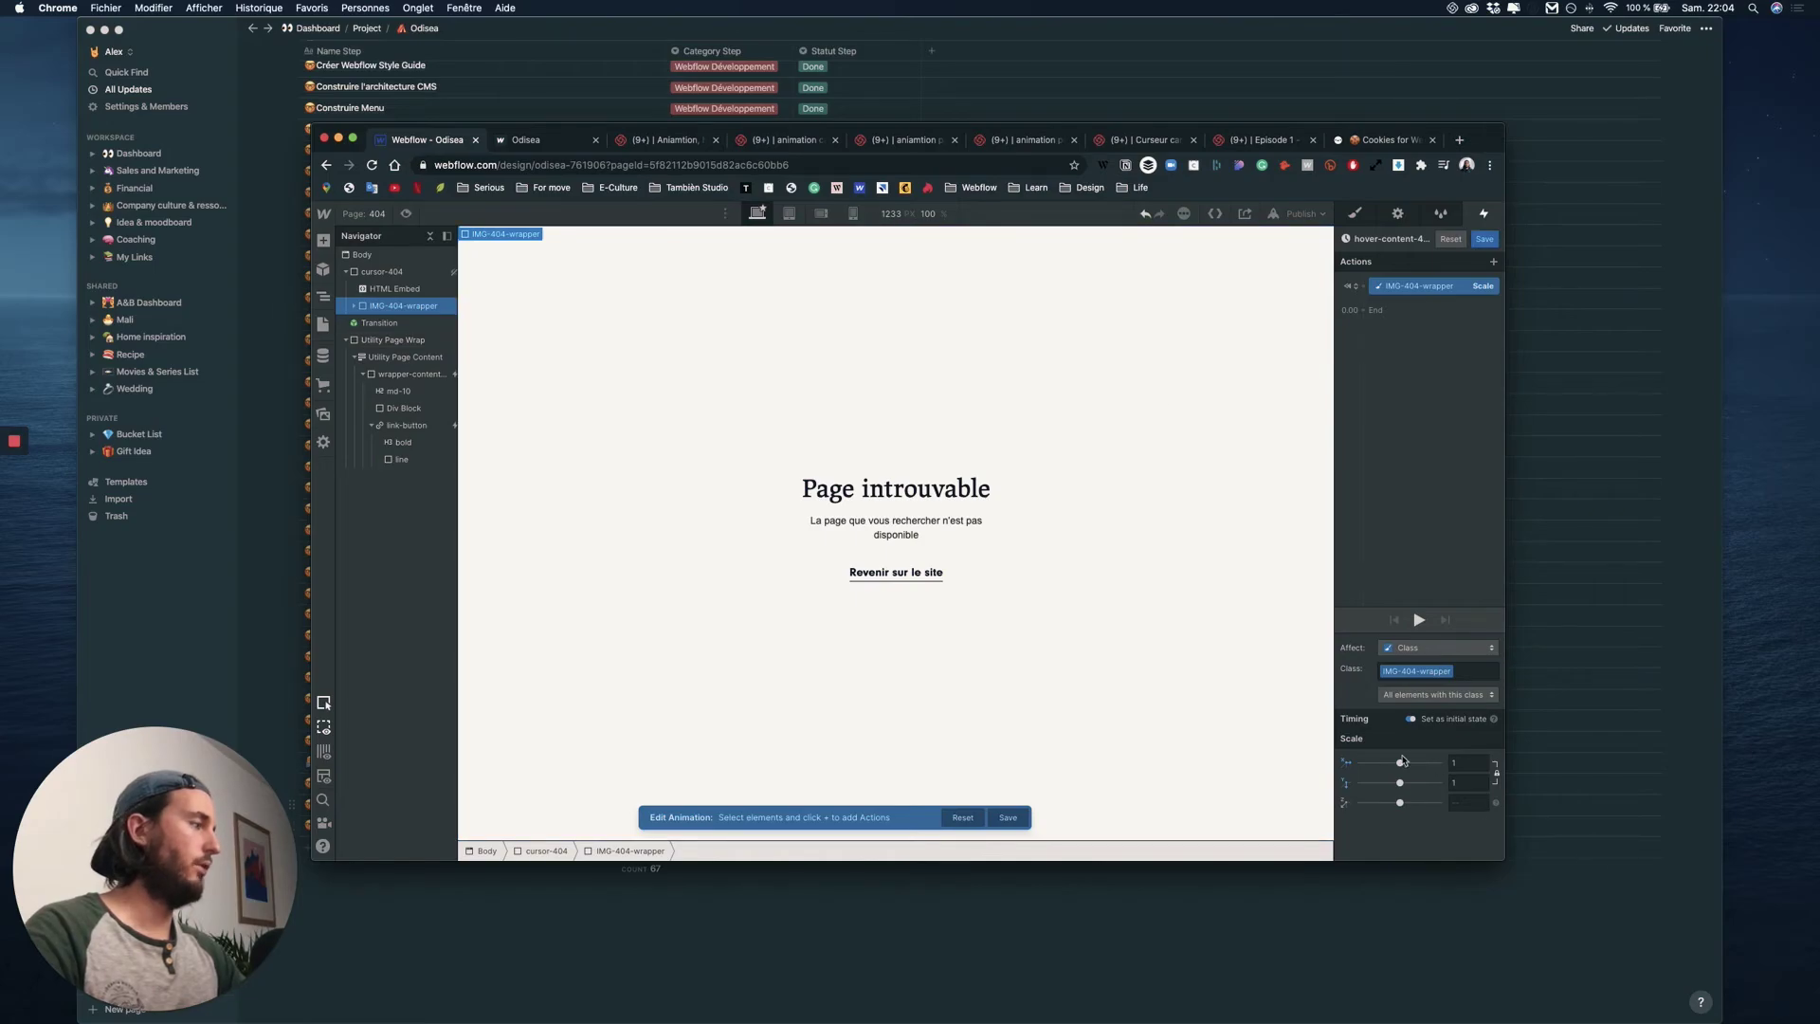
click(1411, 720)
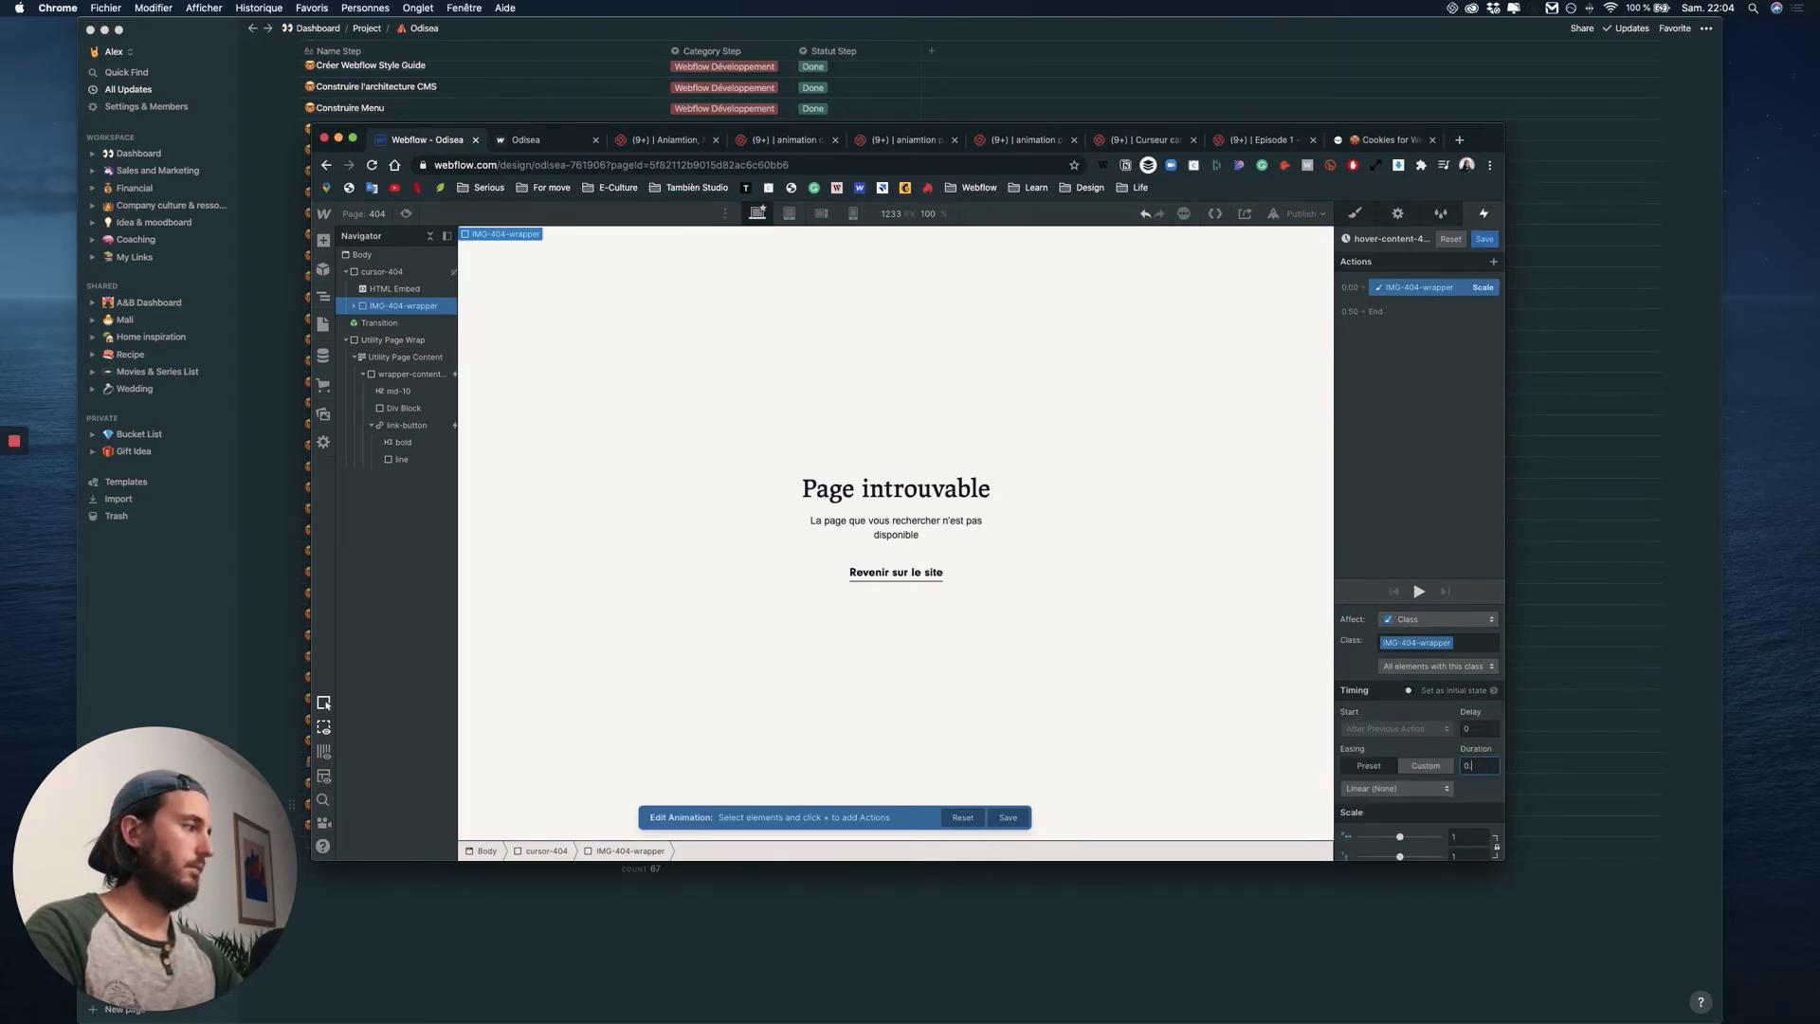
click(1396, 788)
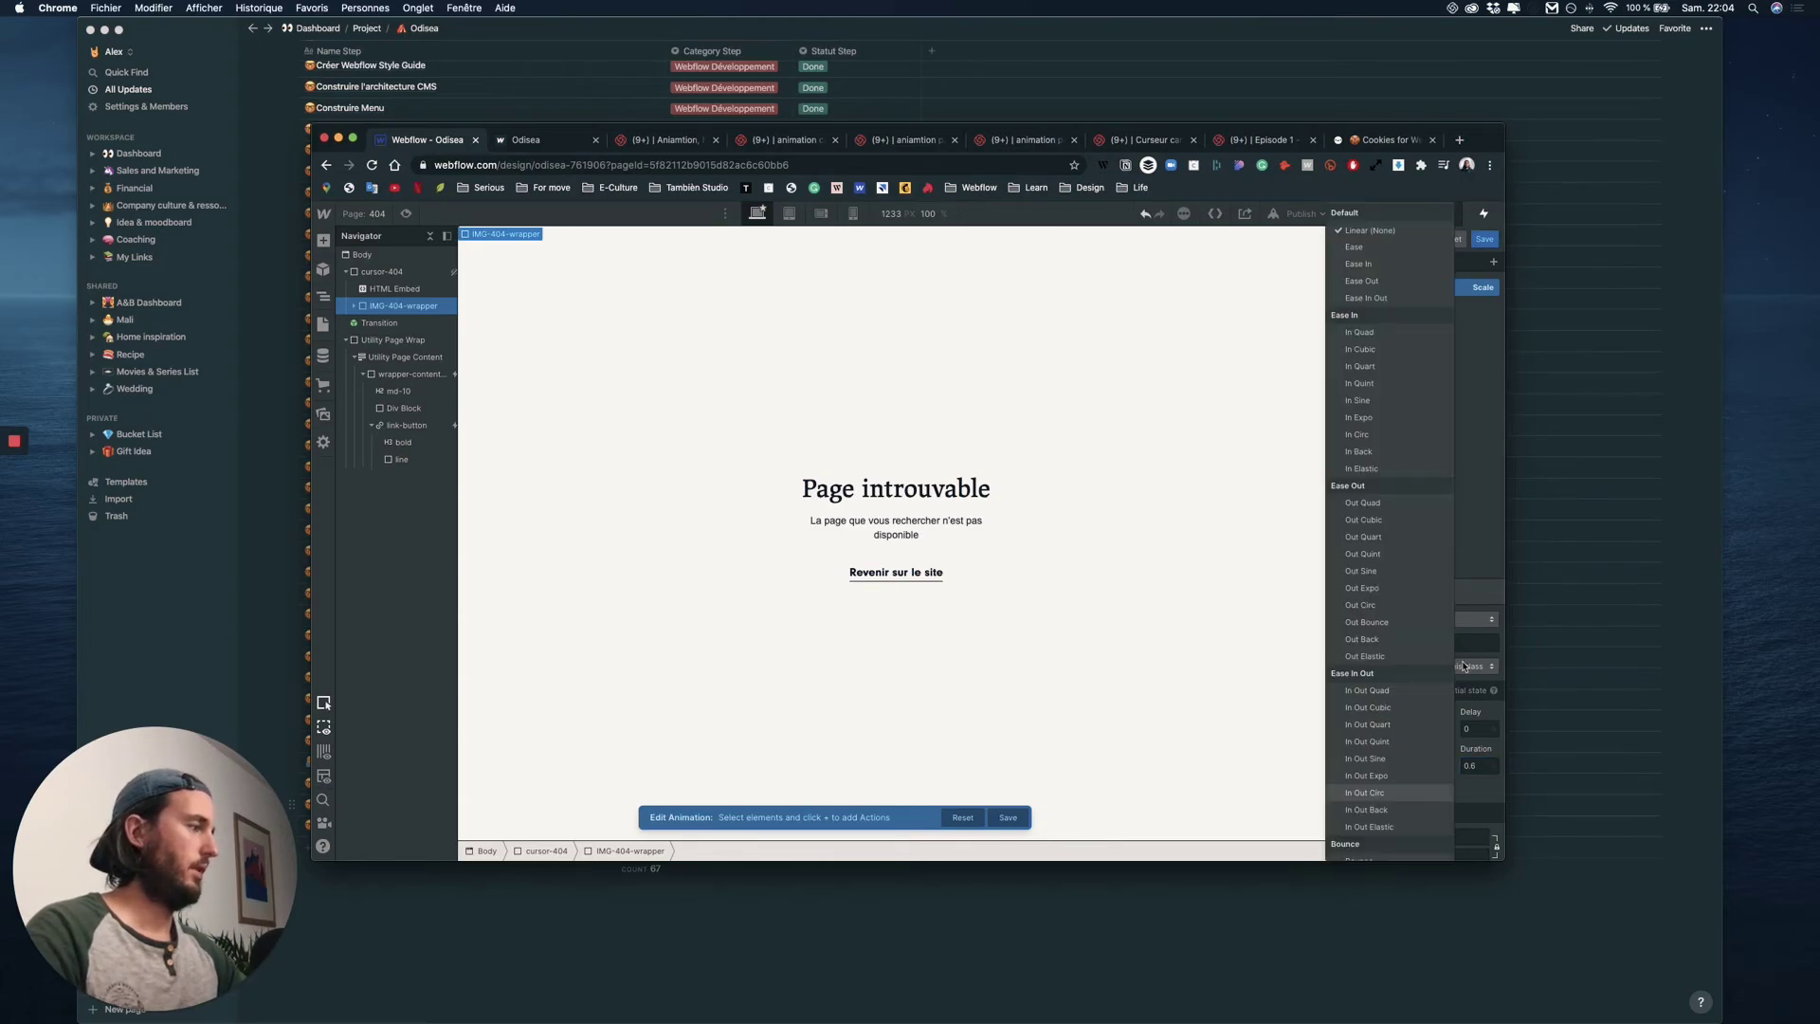
click(1389, 299)
click(1484, 239)
- Preview the 404 page to test the hover animation over the text
click(405, 213)
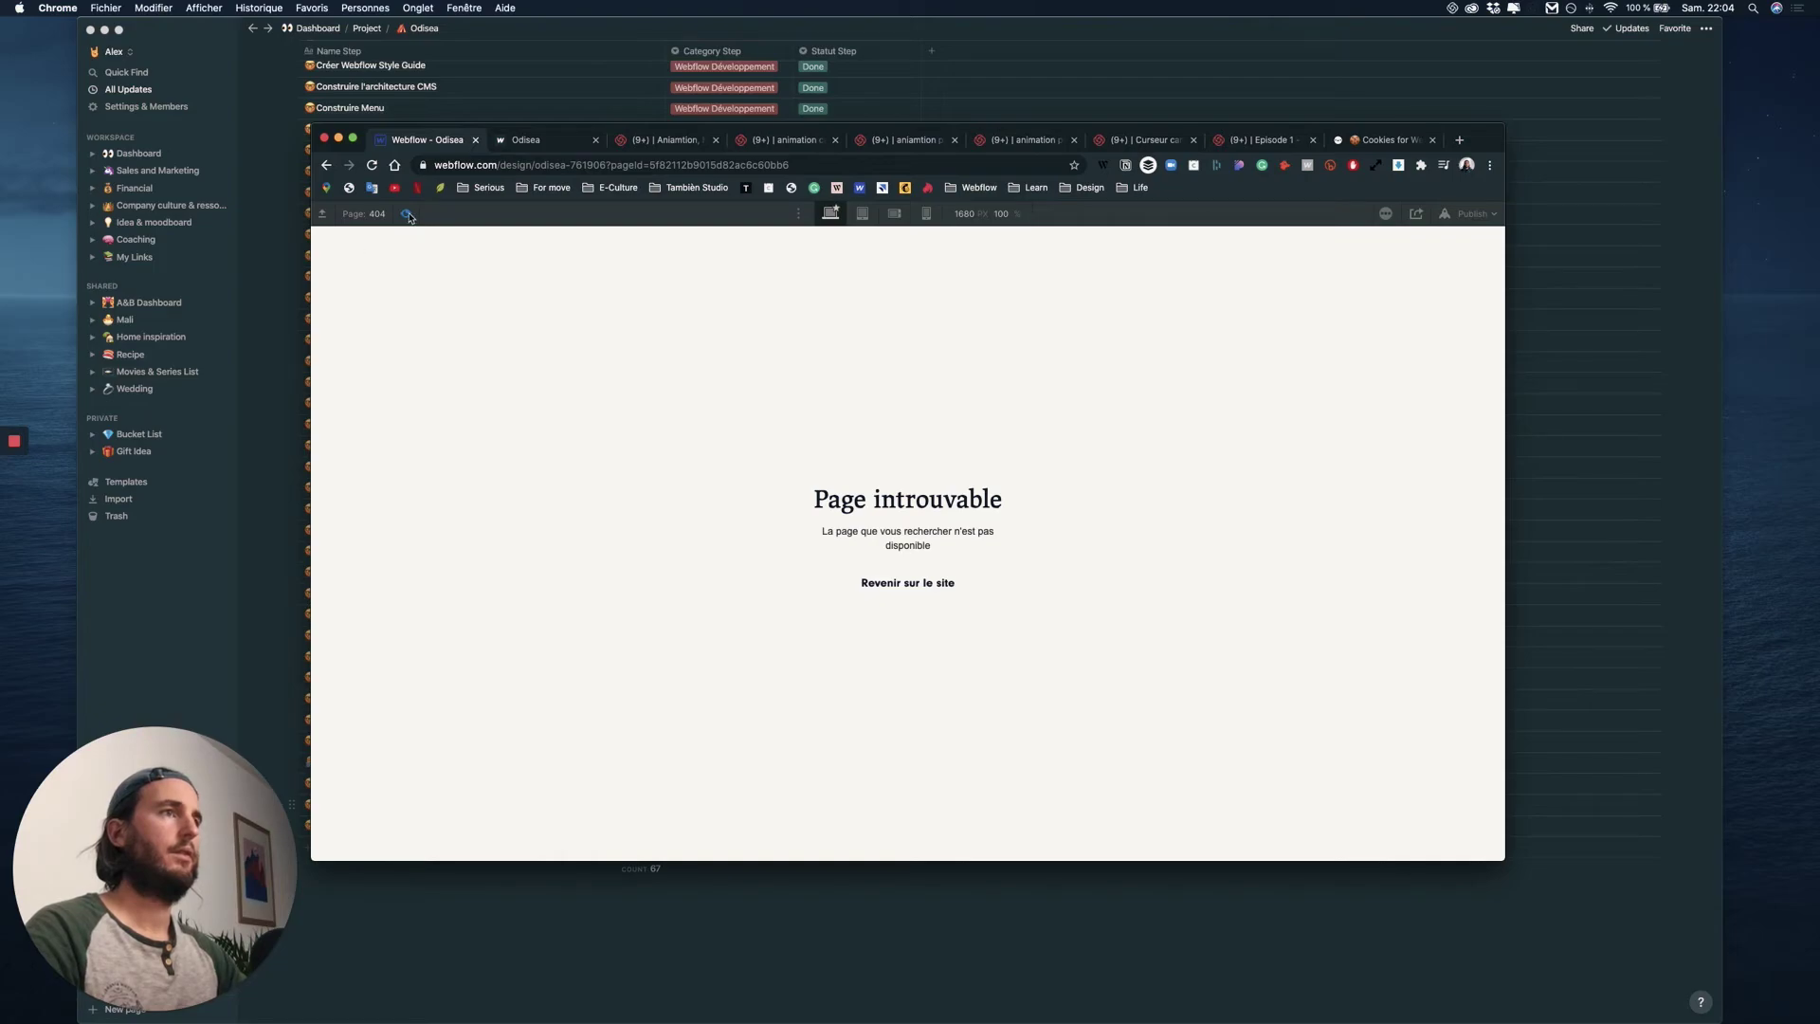
click(408, 214)
click(405, 213)
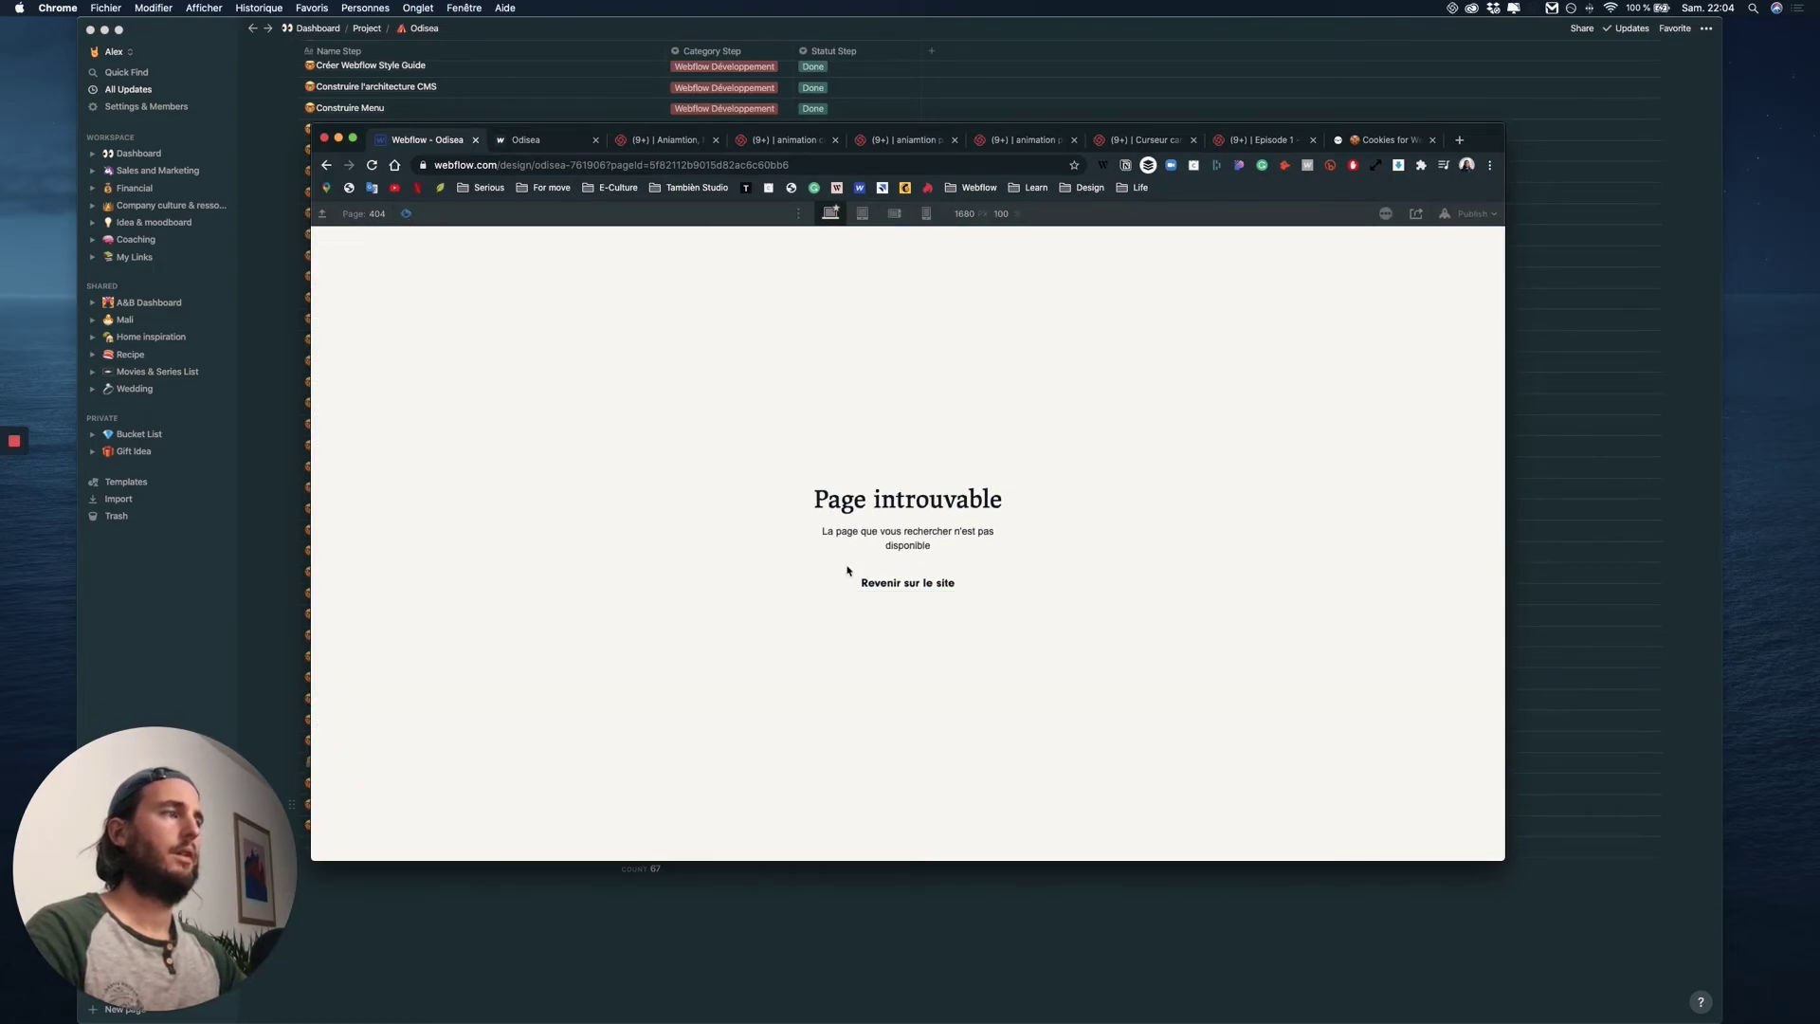
click(406, 214)
- Set the display of cursor-404 to Flex and preview the 404 page to test the image cursor
click(383, 273)
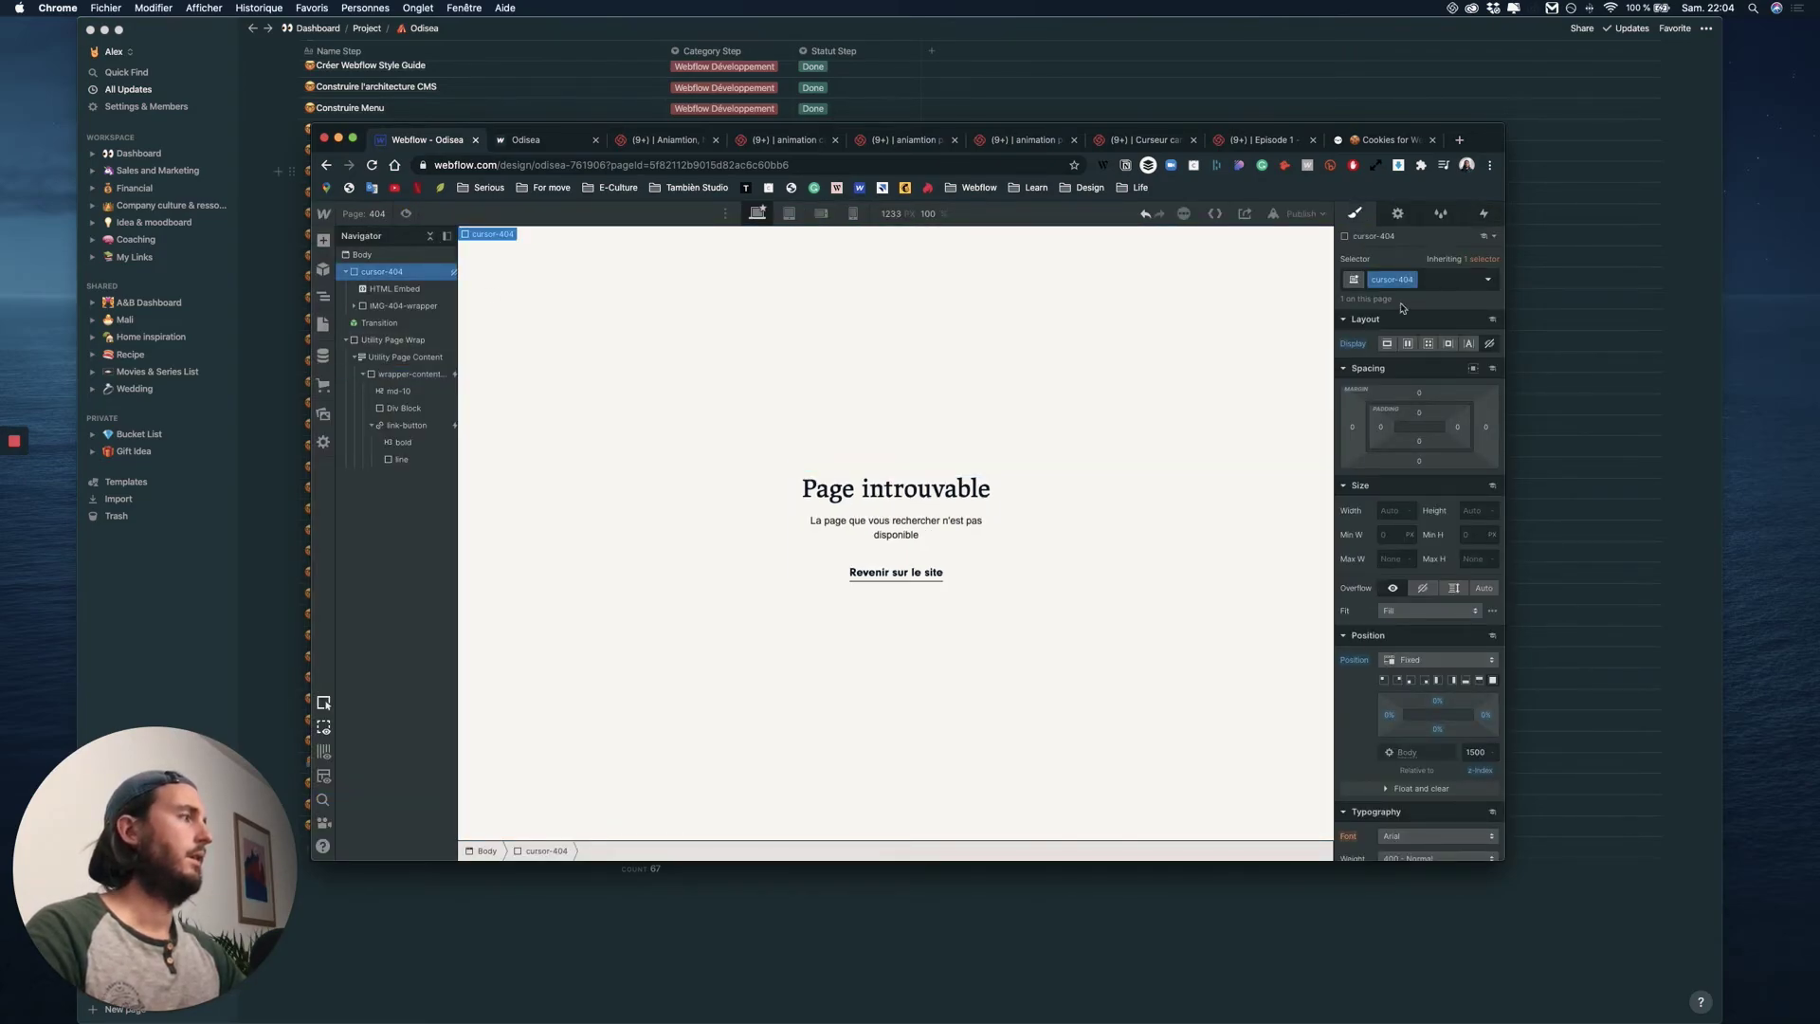
click(1408, 344)
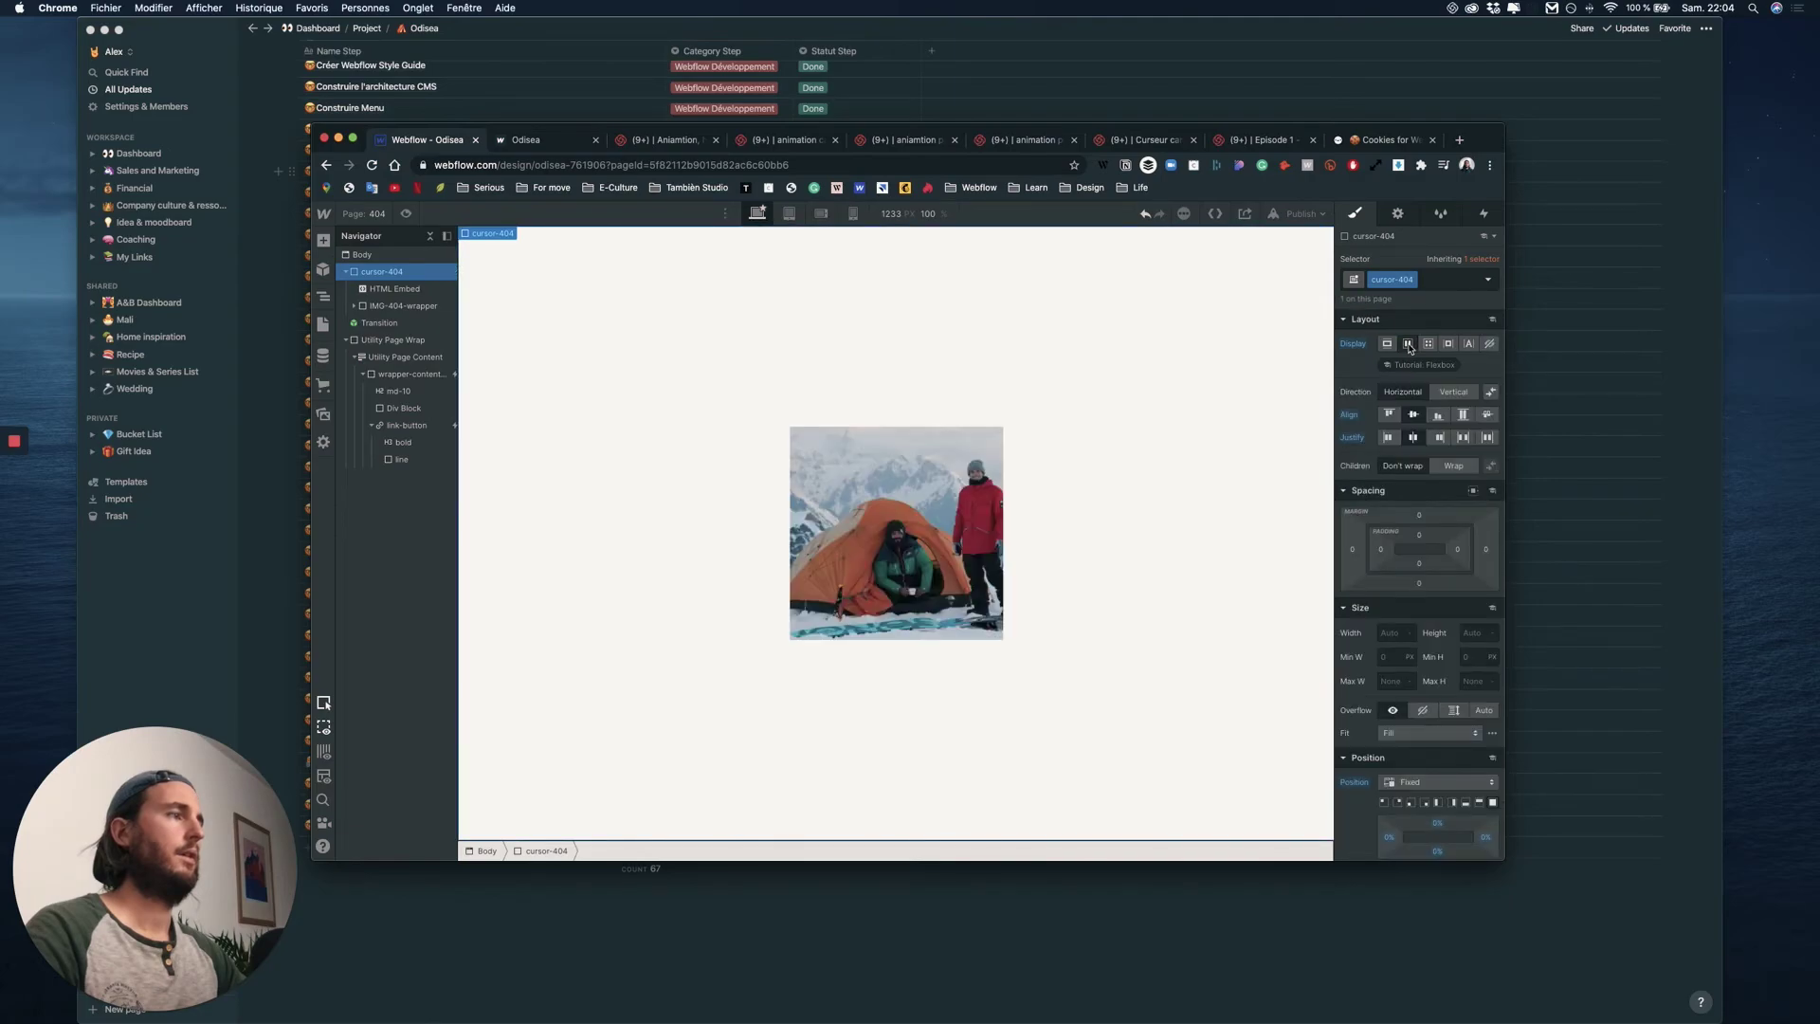
key(super+shift+p)
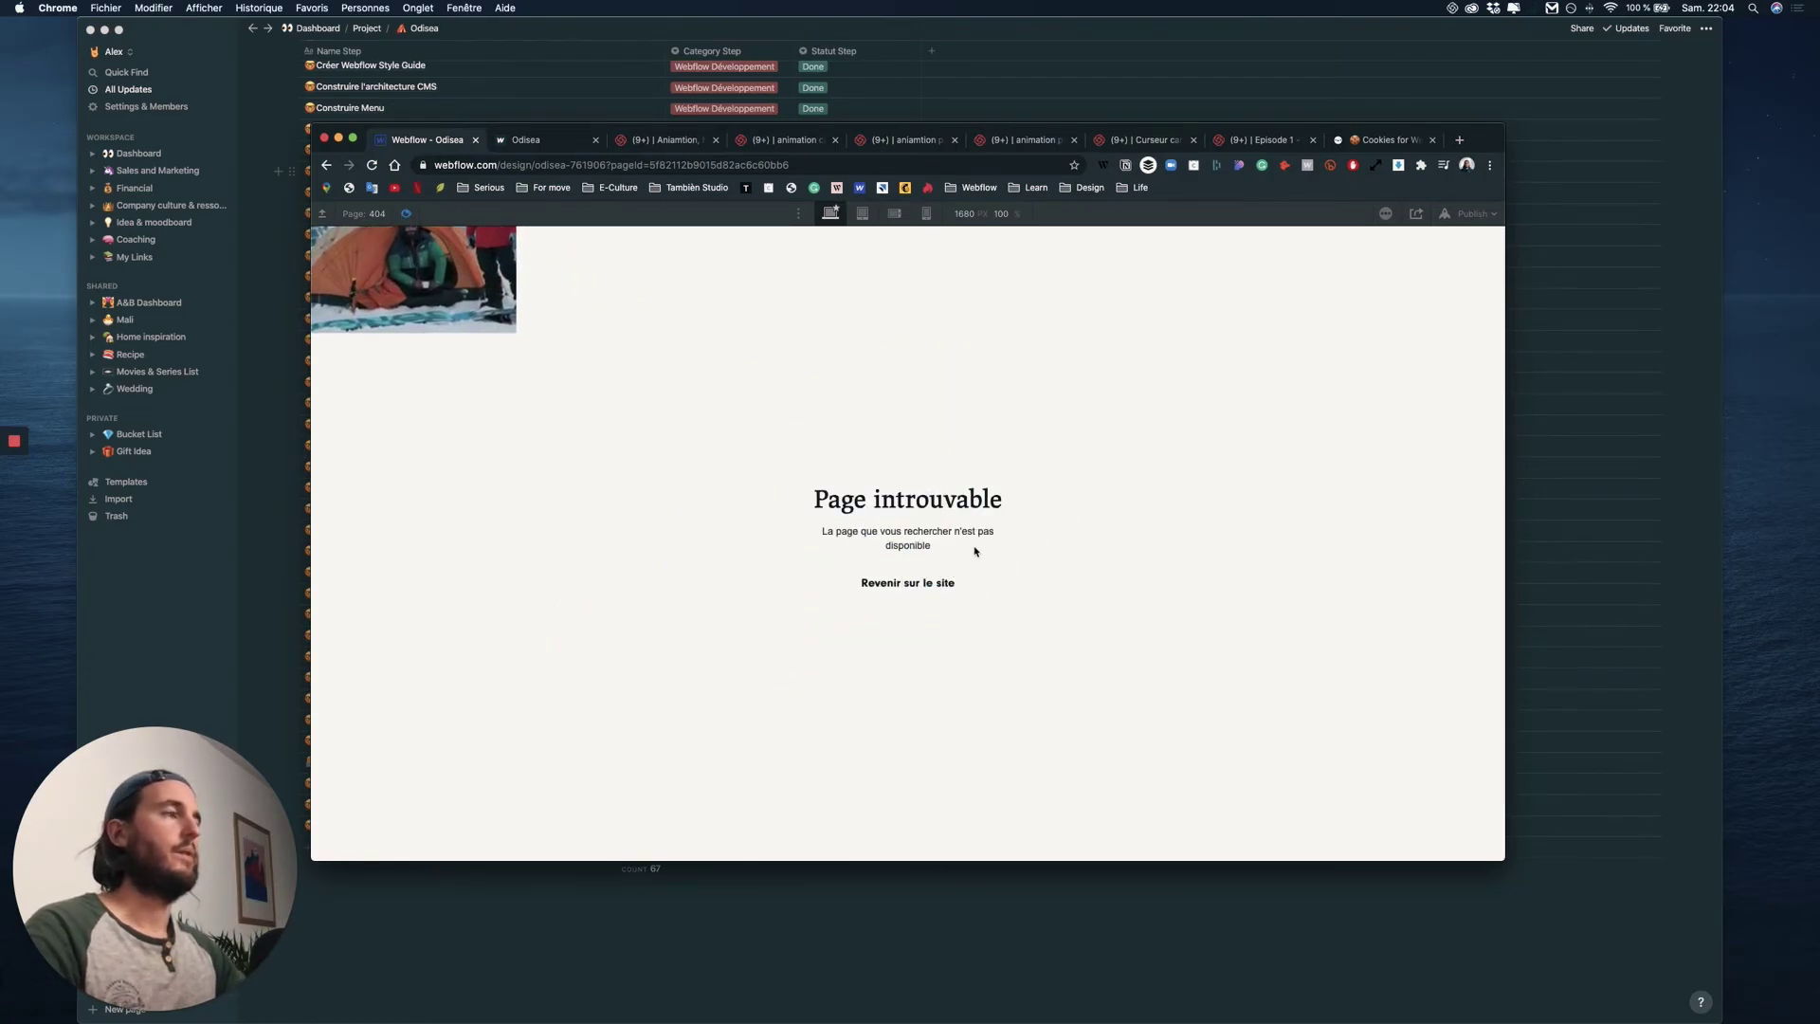
key(super+shift+p)
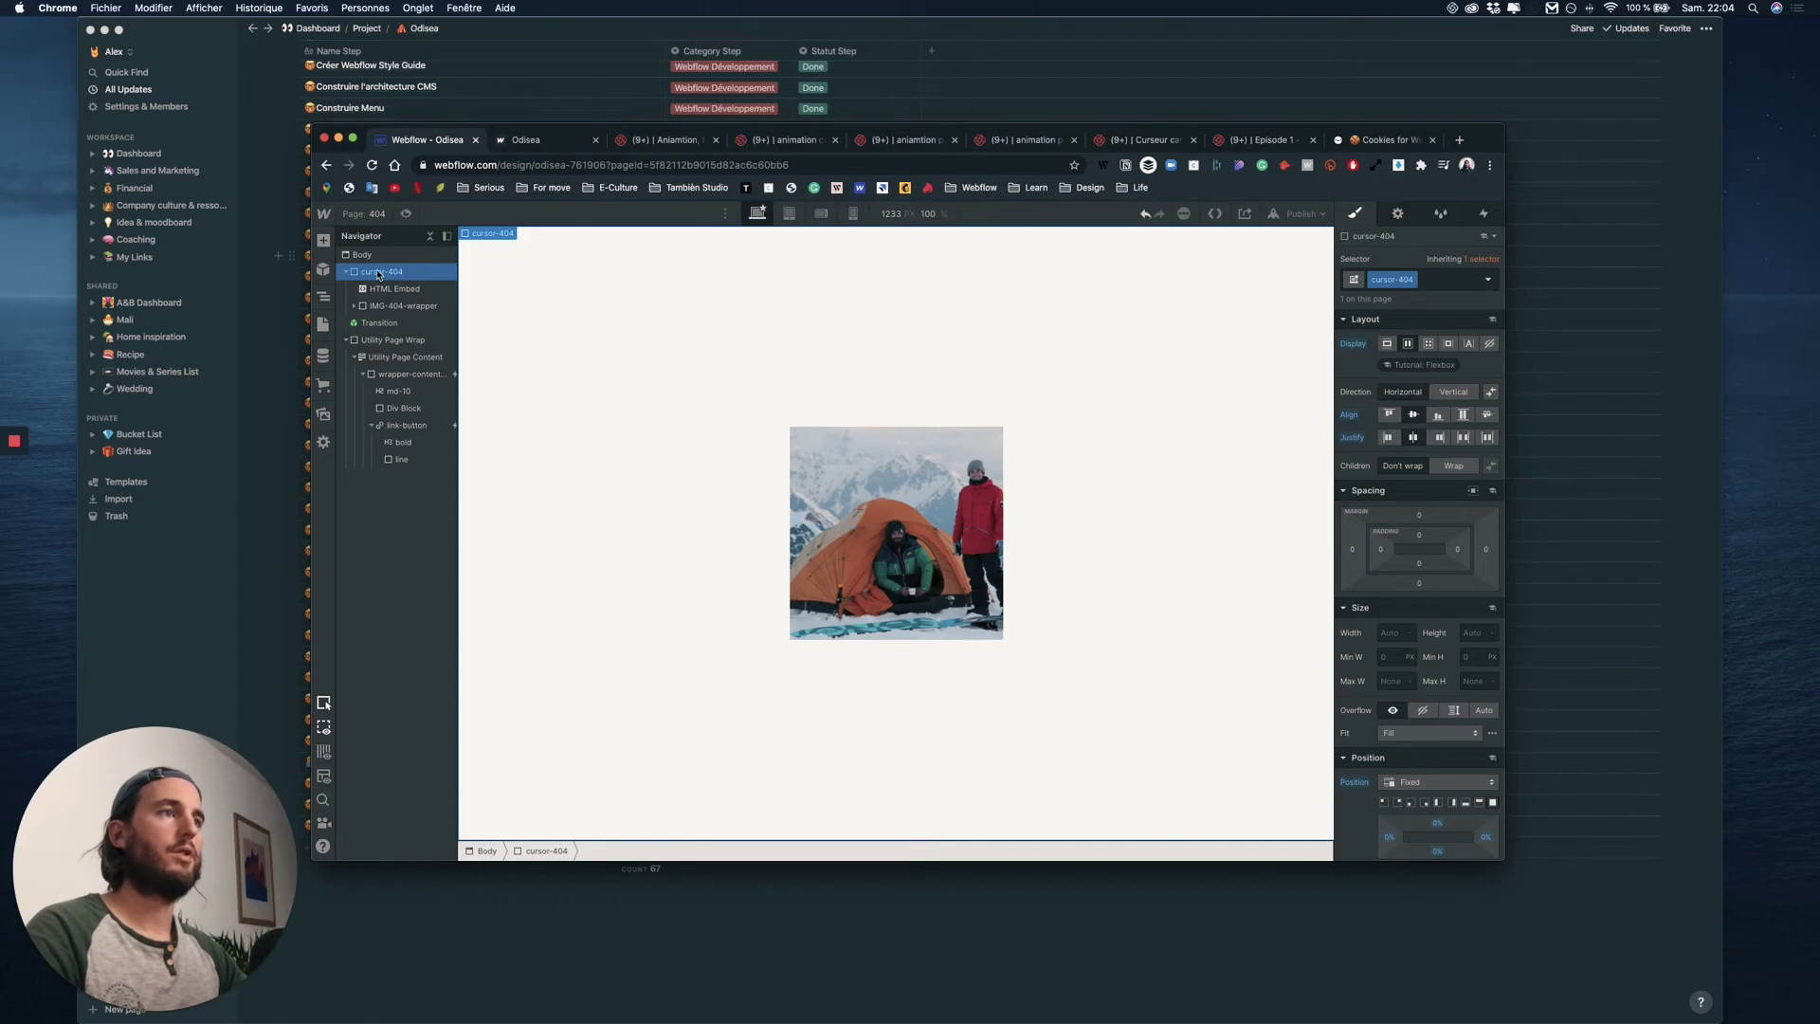
- Set wrapper-content-404 to Relative position with a z-index of 1501, and preview the hover effect
scroll(1422, 758, down, 2)
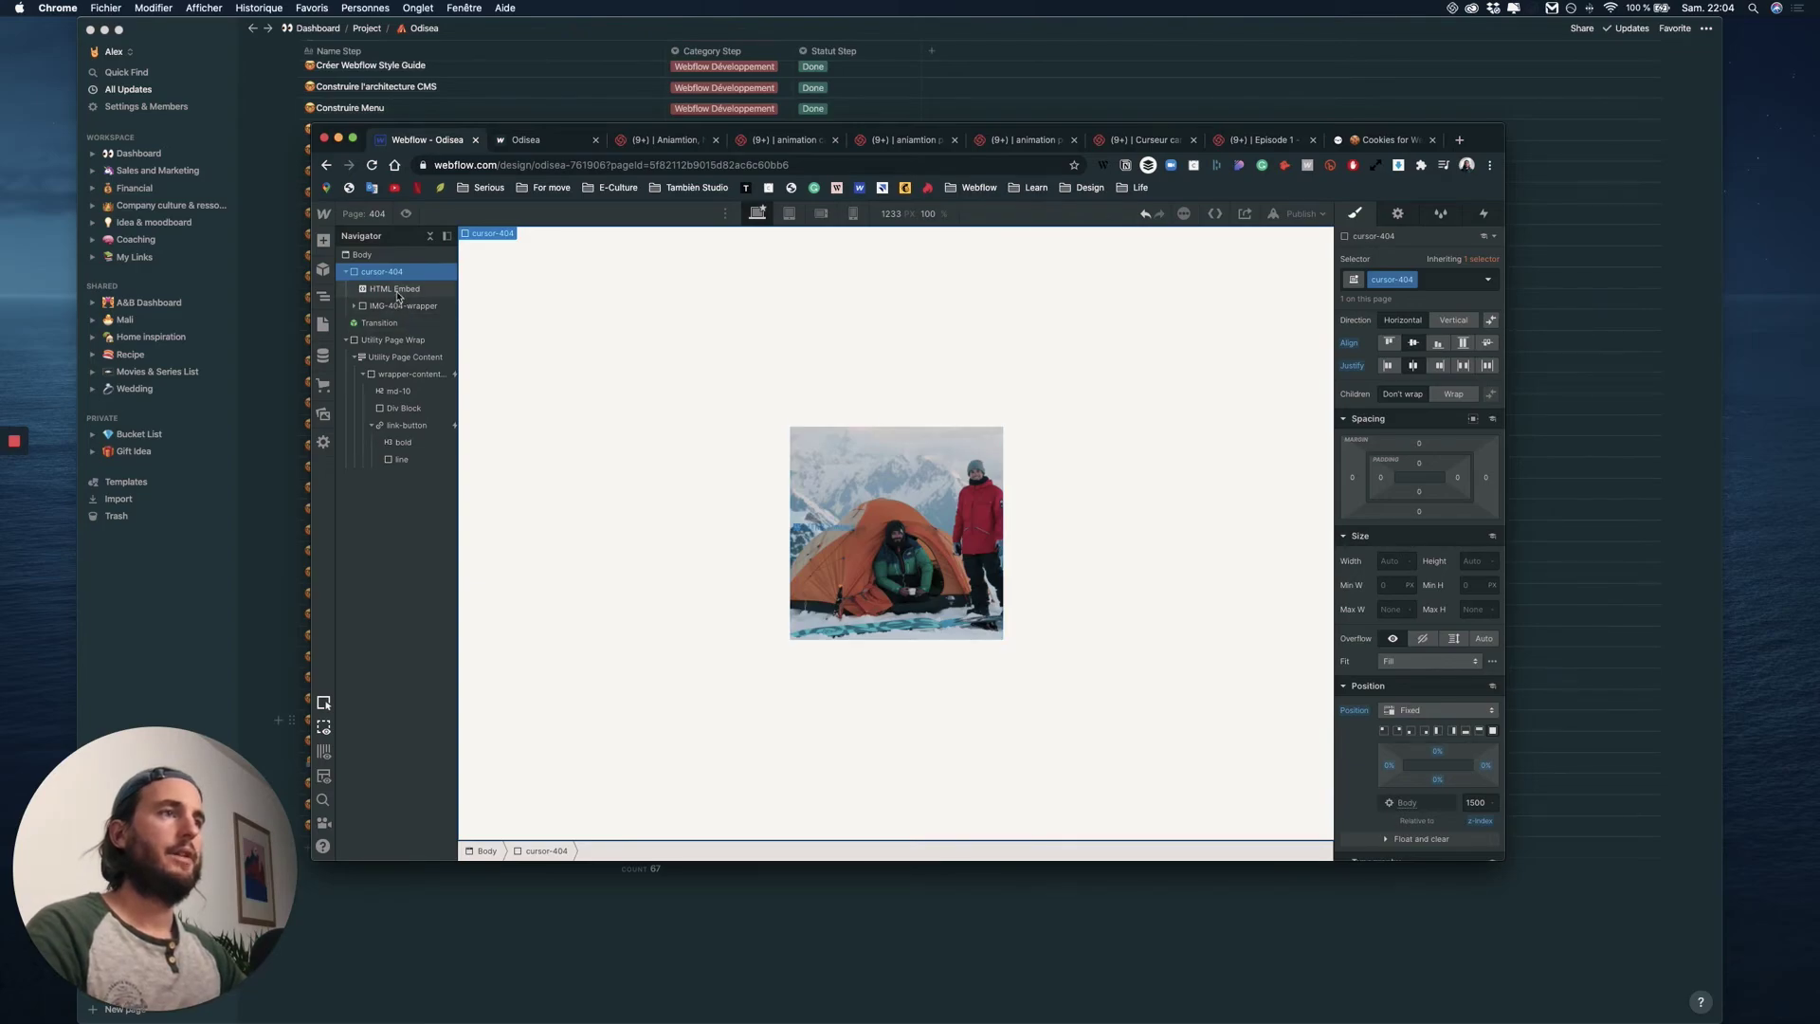
click(389, 377)
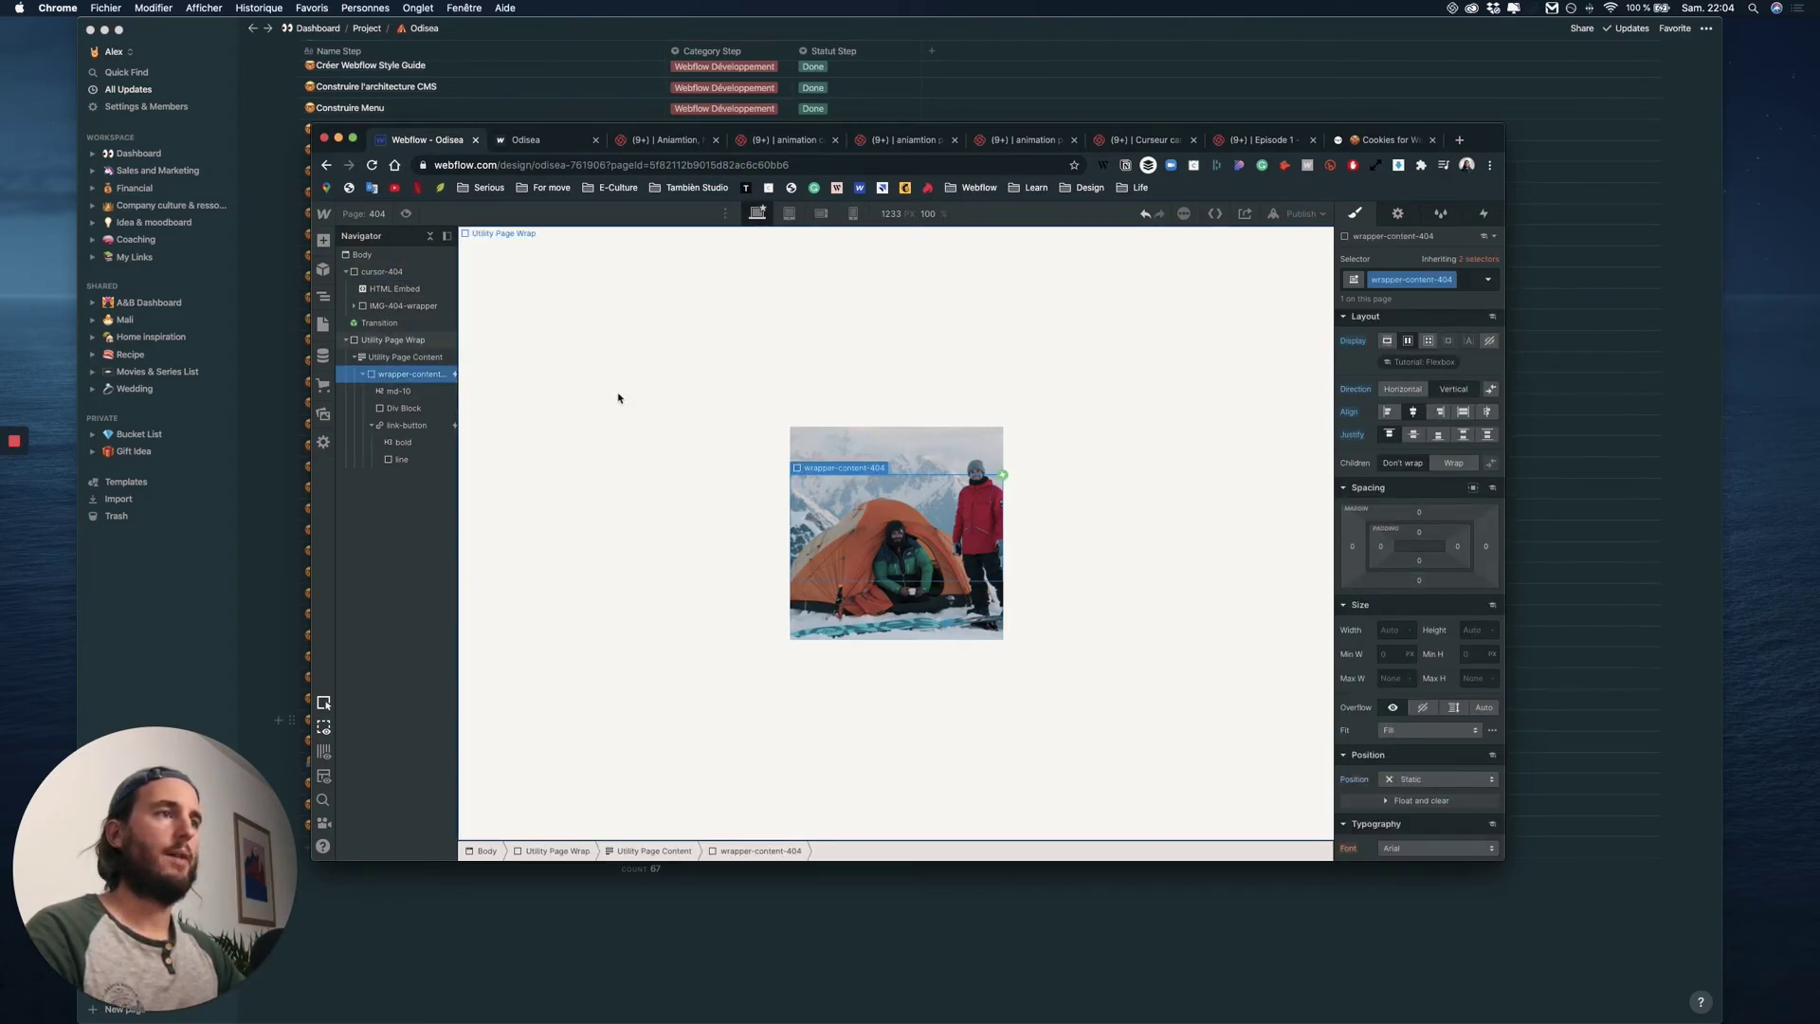
scroll(1449, 792, down, 3)
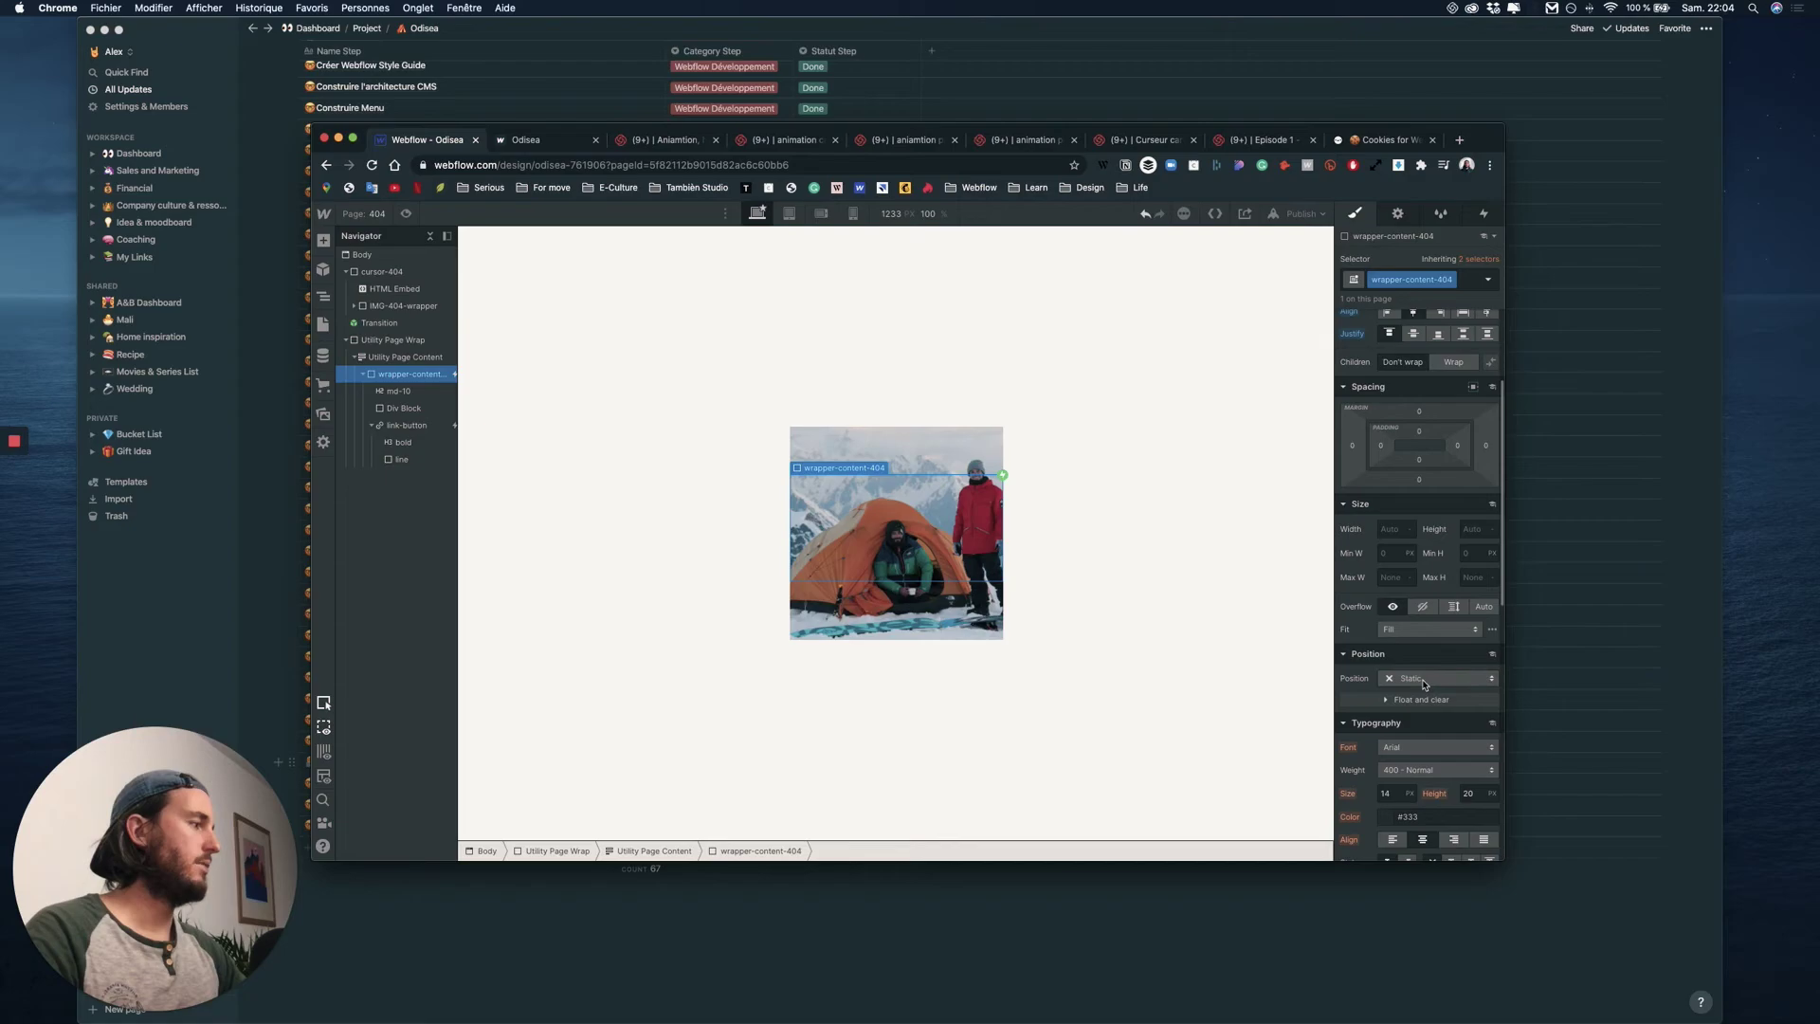
click(1422, 681)
click(1413, 695)
click(1480, 754)
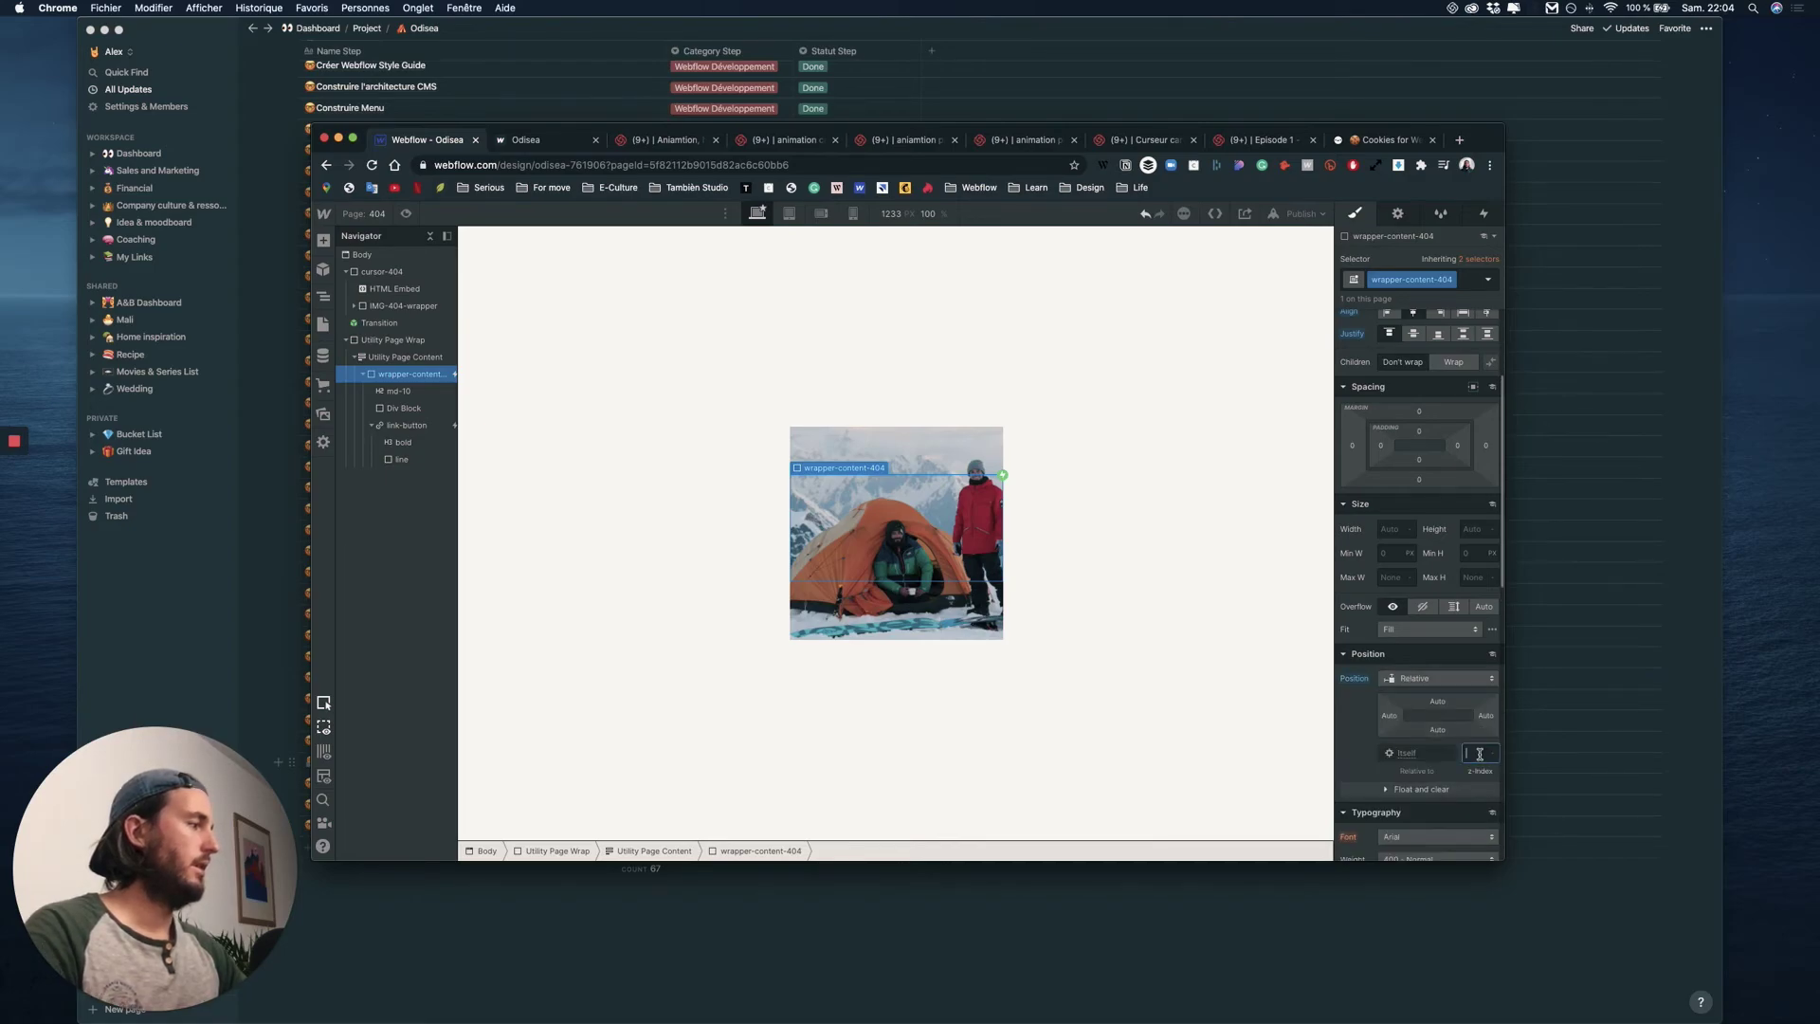
text(1501)
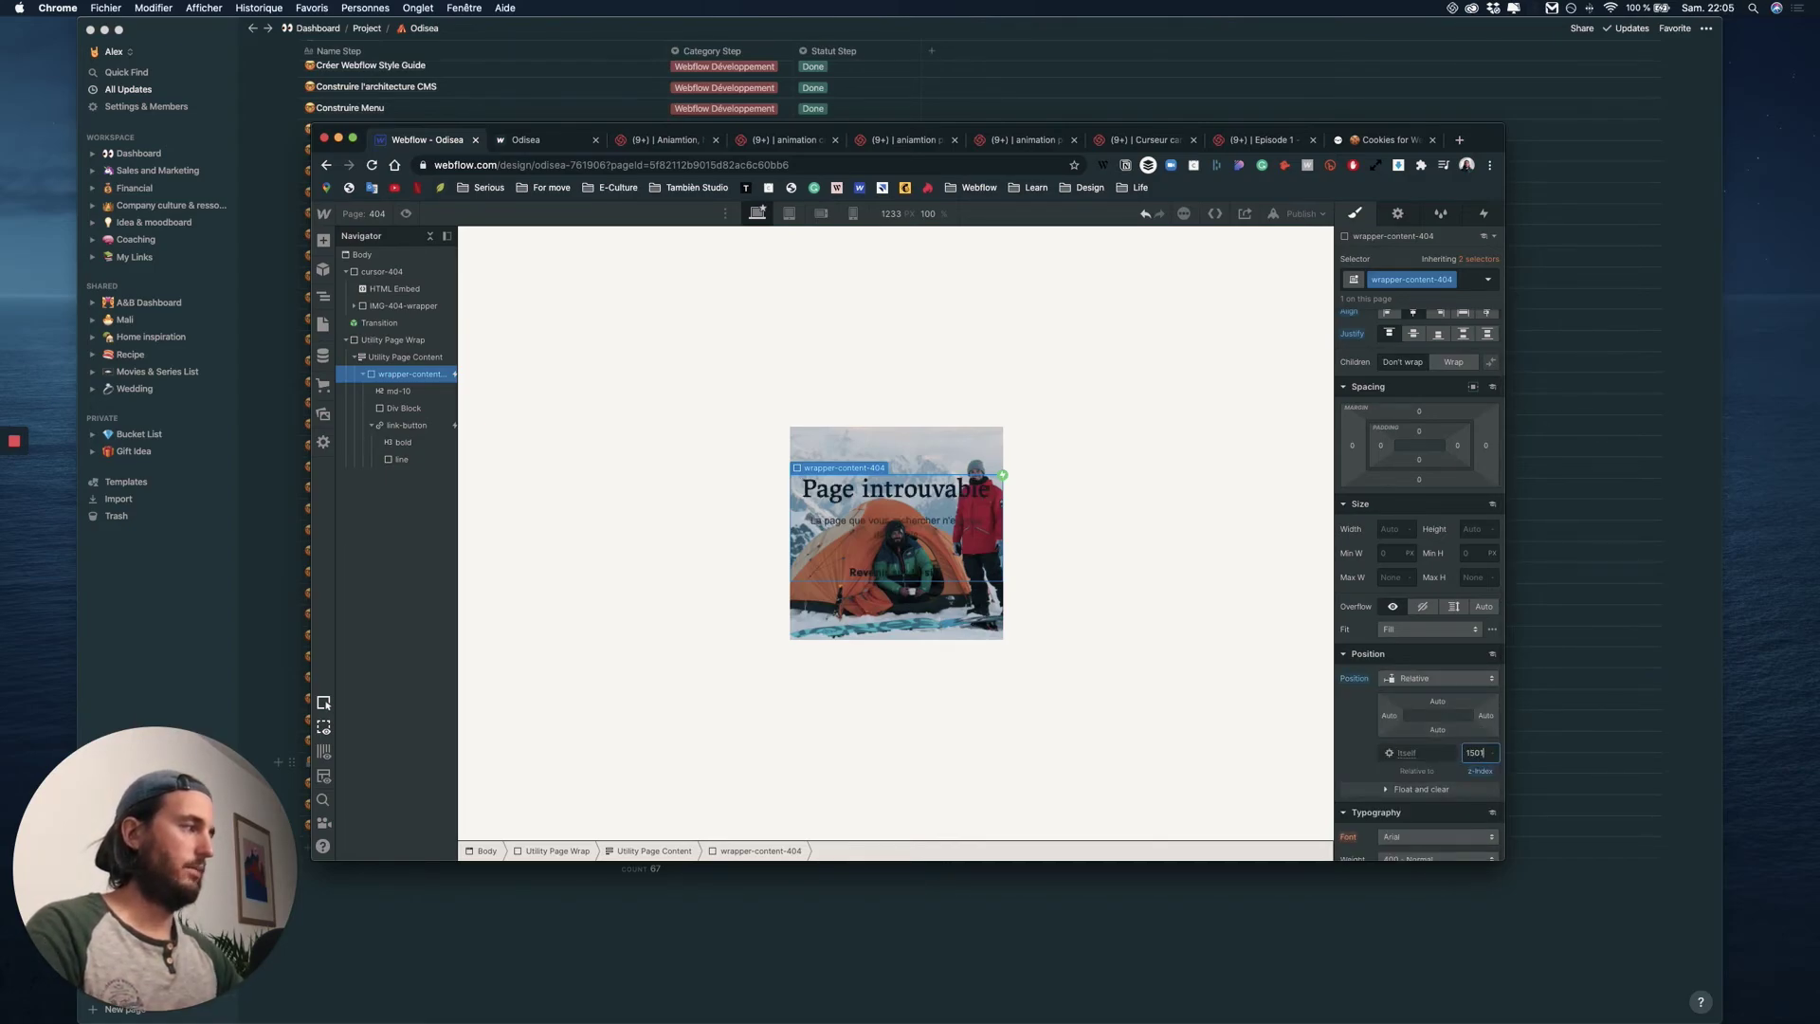
key(super+shift+p)
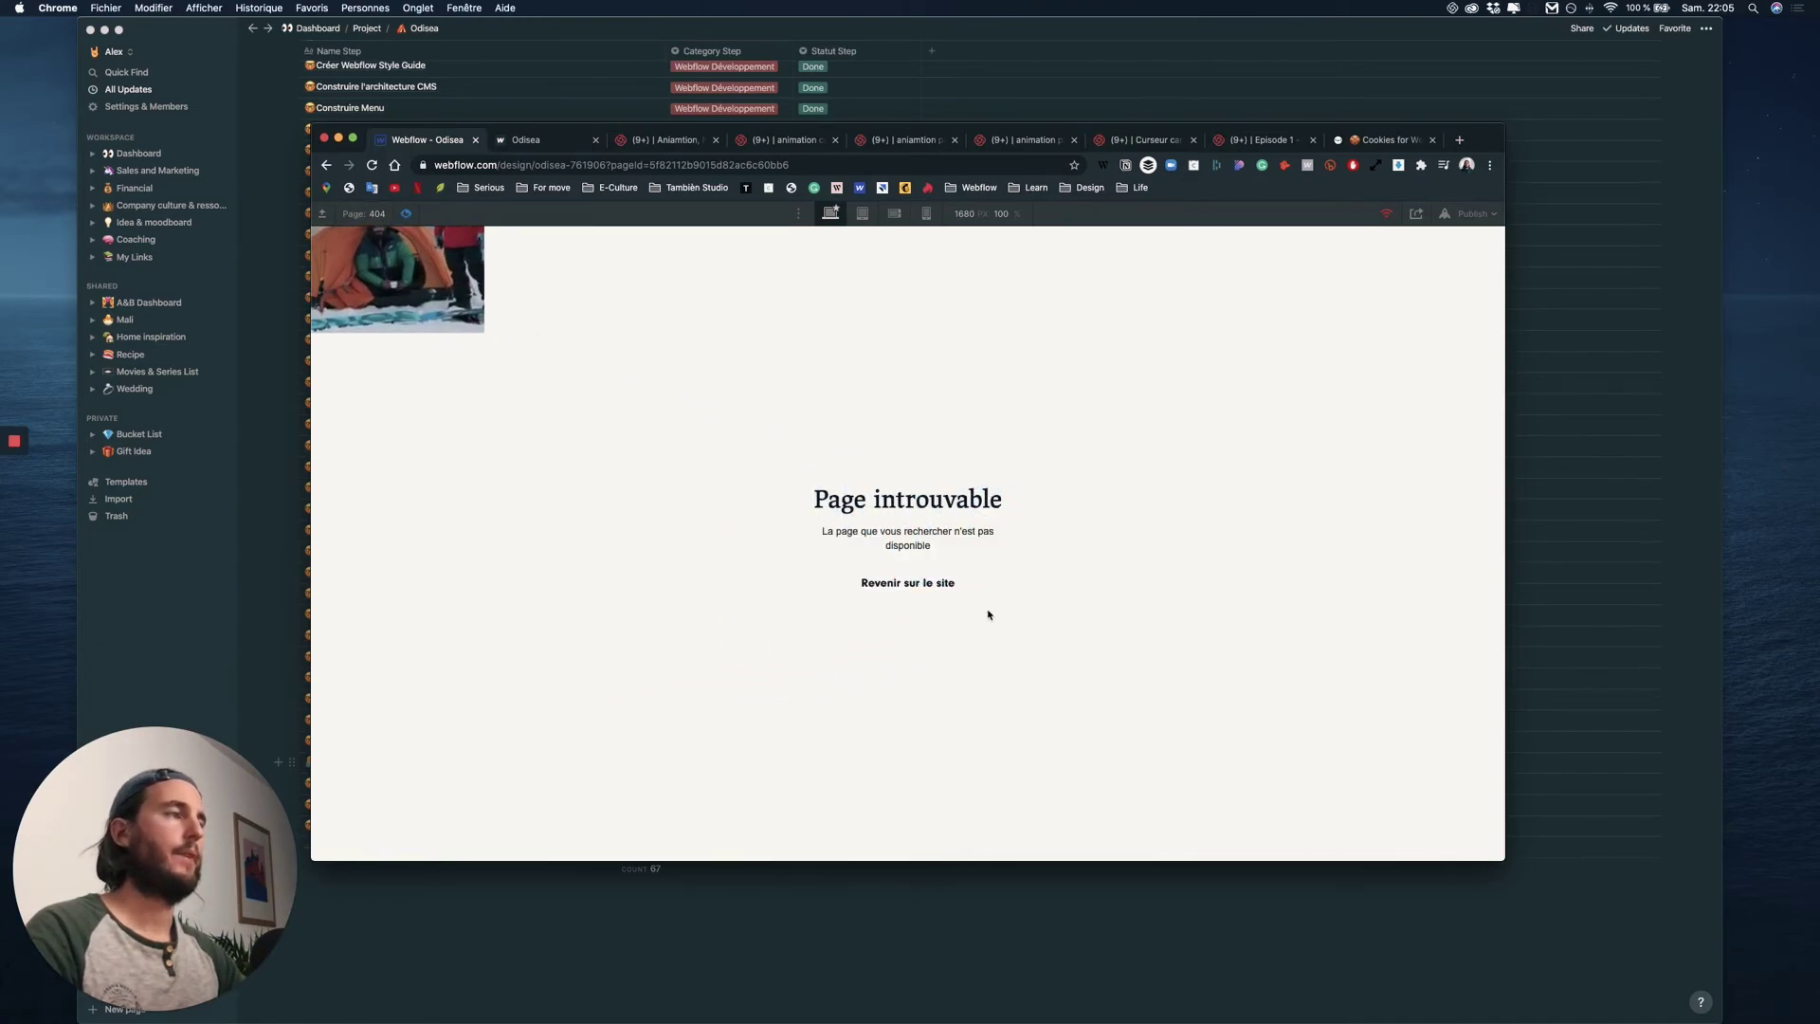
key(super+shift+p)
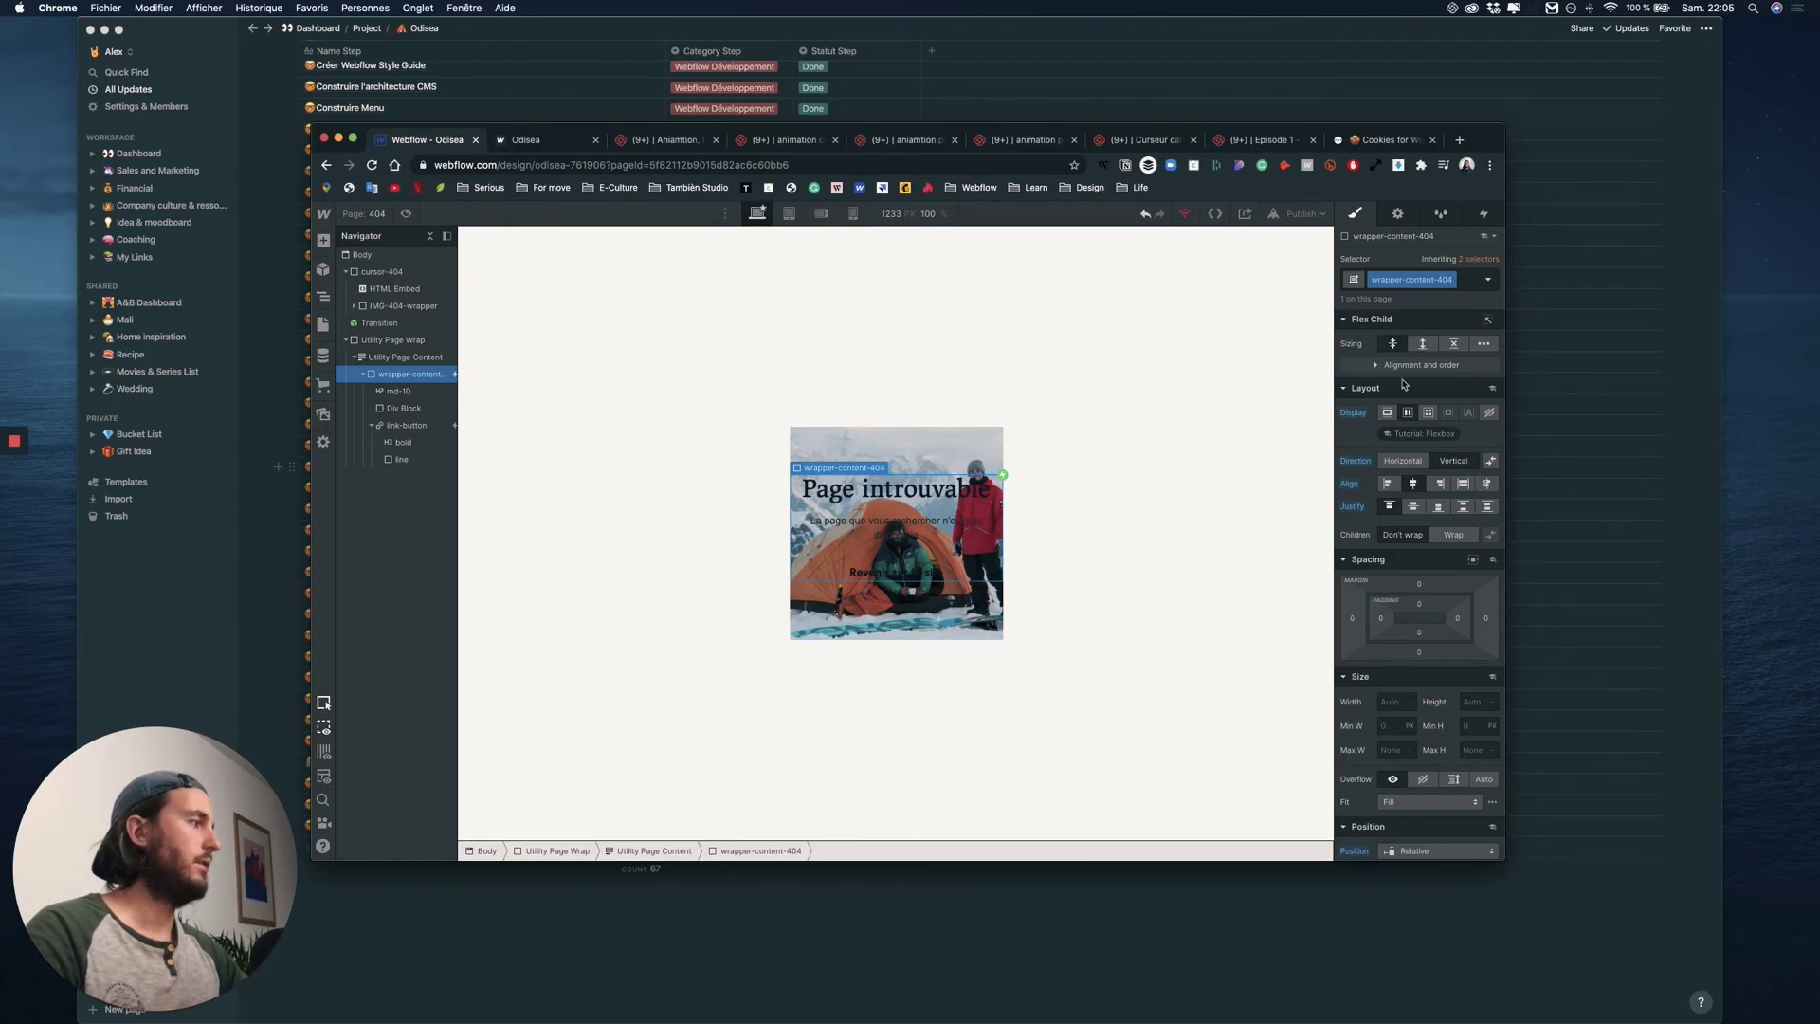
- Set the Utility Page Content width to Auto with 80 px padding on all sides, and preview the 404 page
click(404, 356)
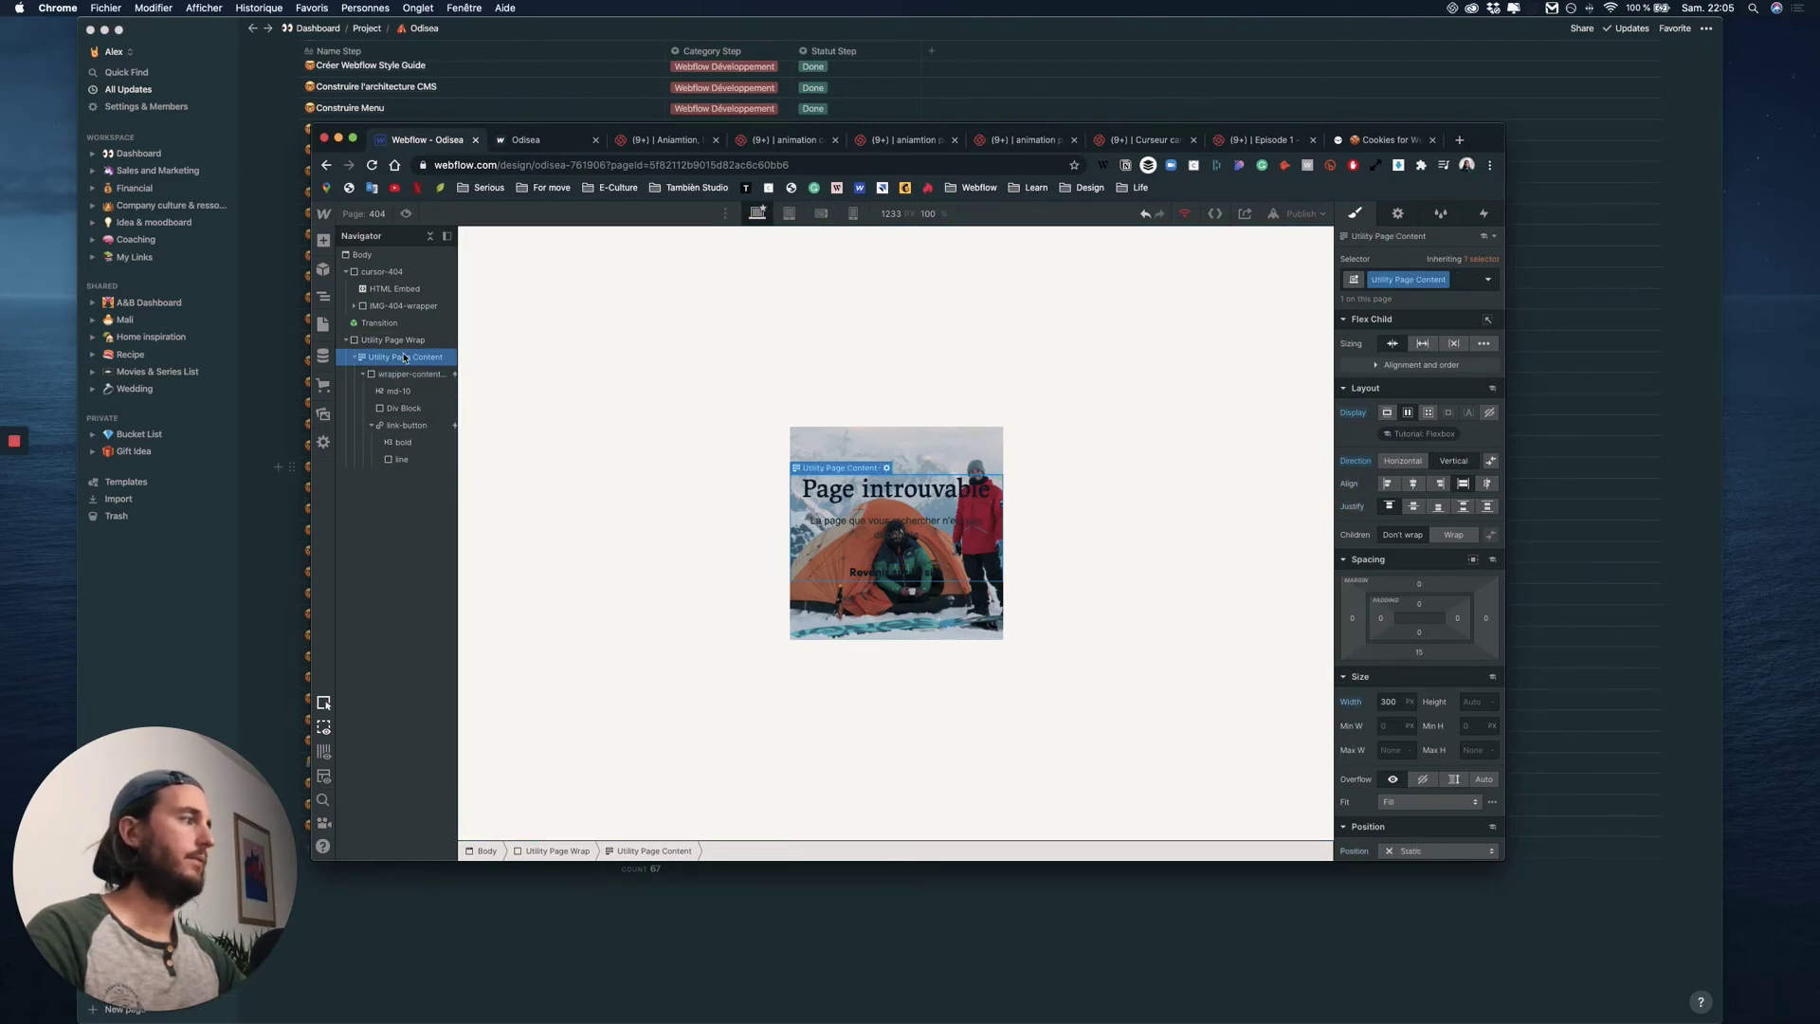
click(1416, 702)
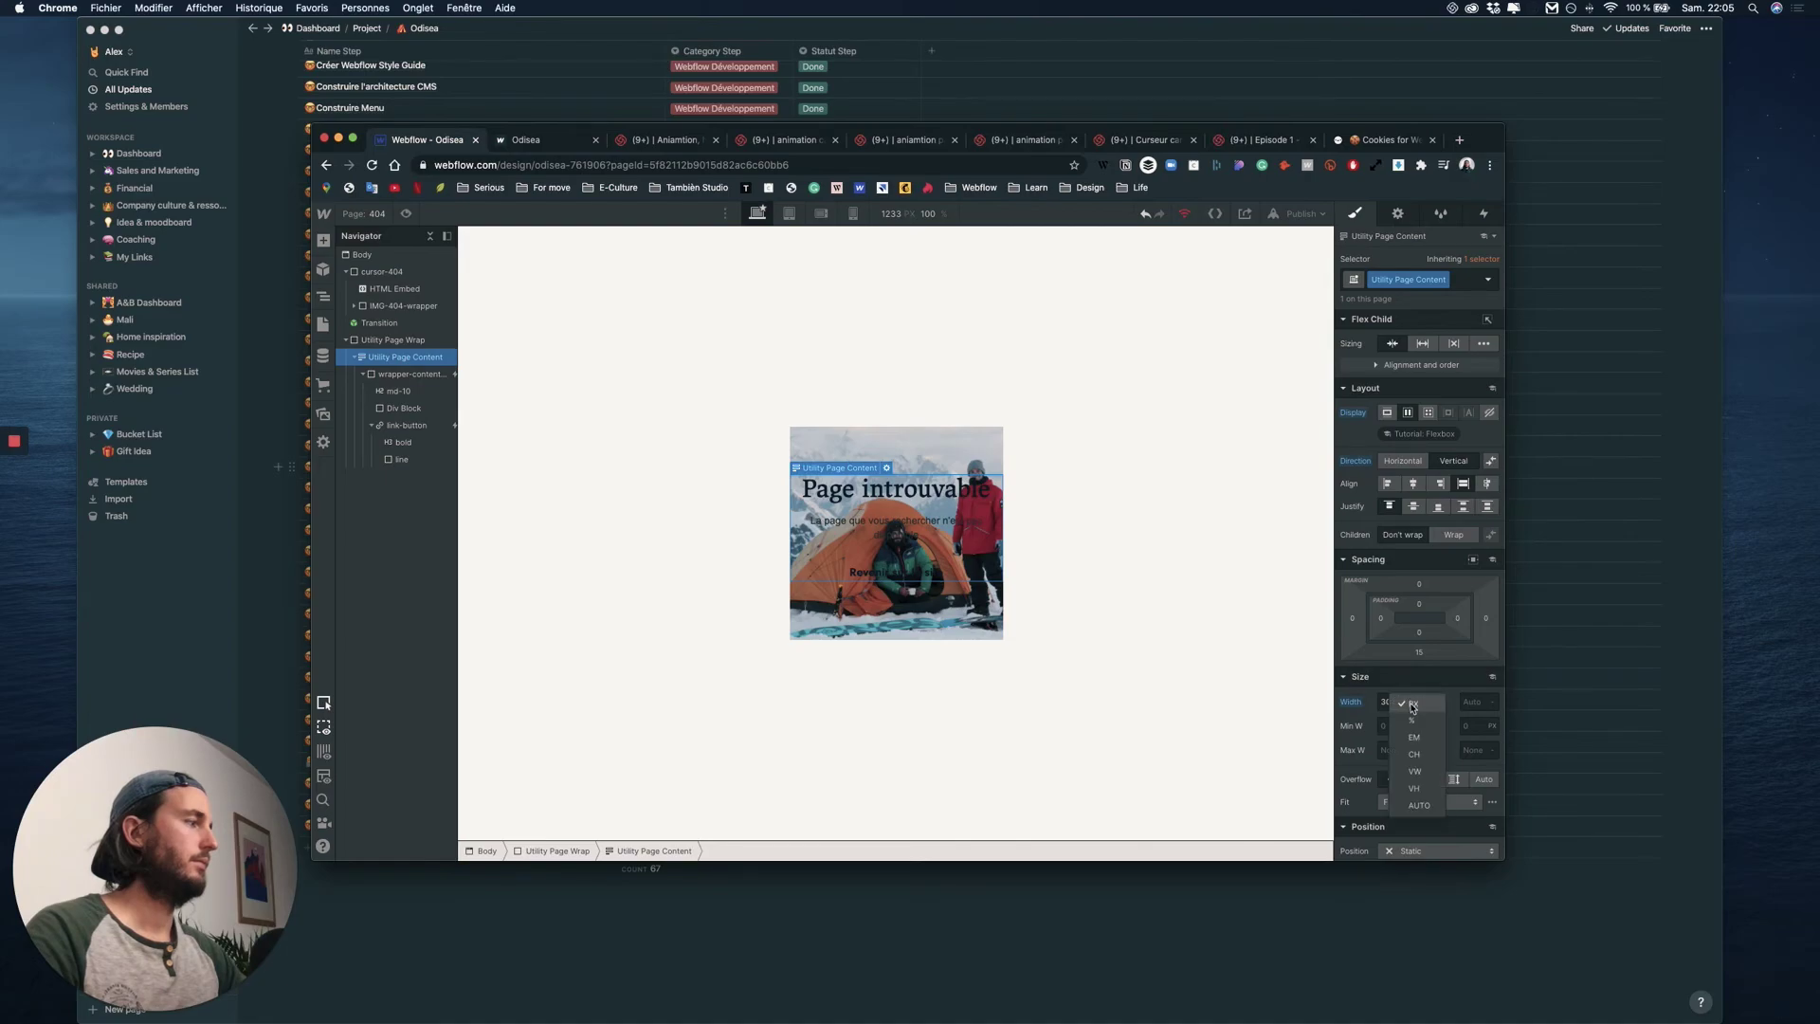
click(1414, 805)
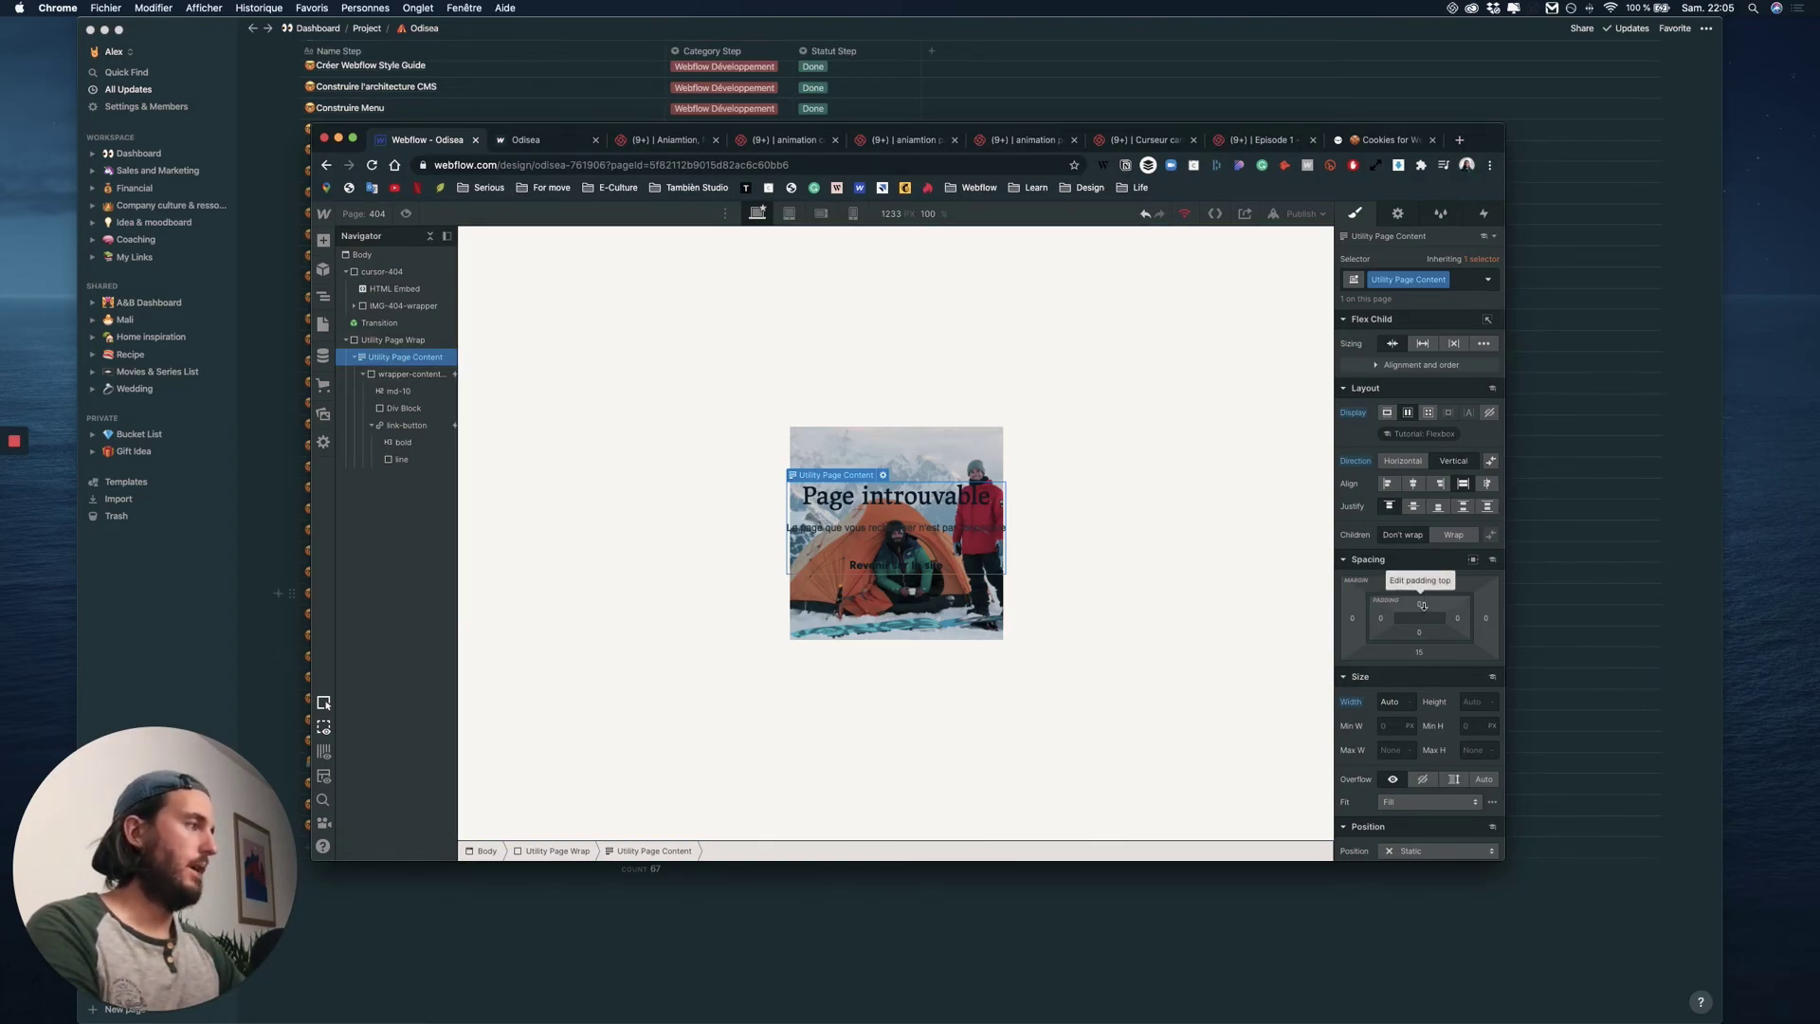
drag(1423, 605, 1401, 660)
click(406, 214)
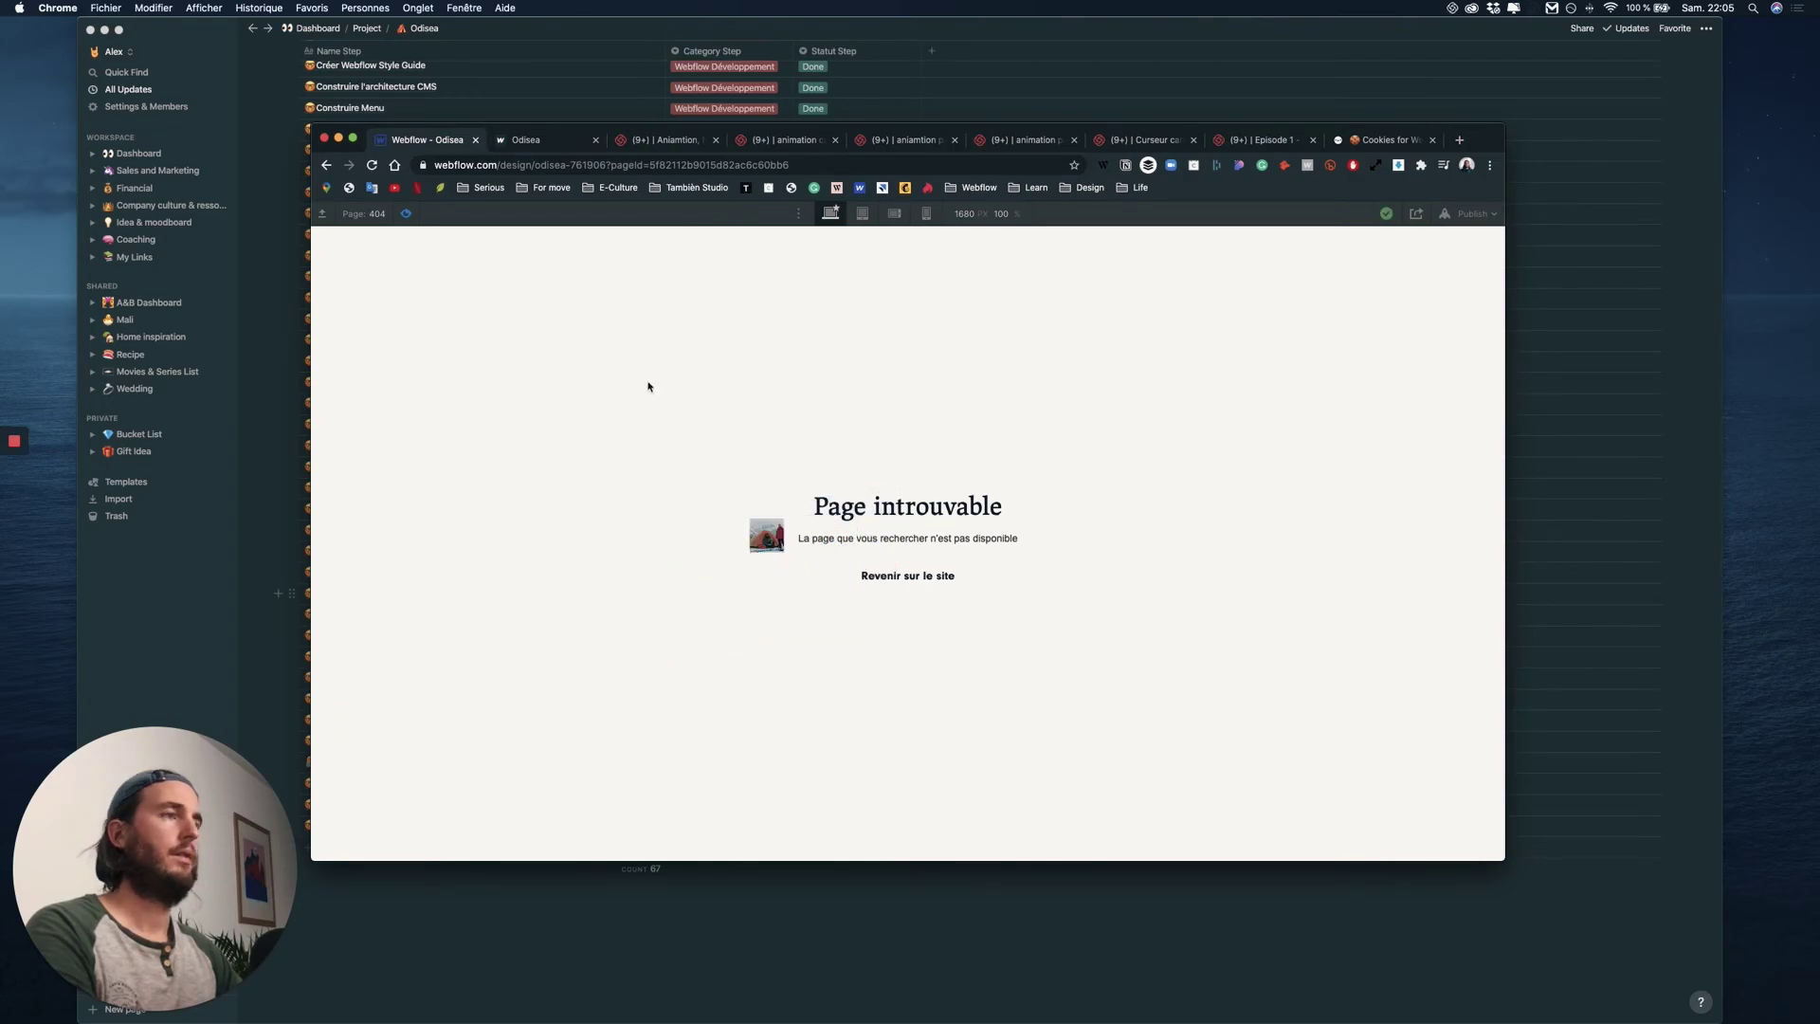
click(406, 213)
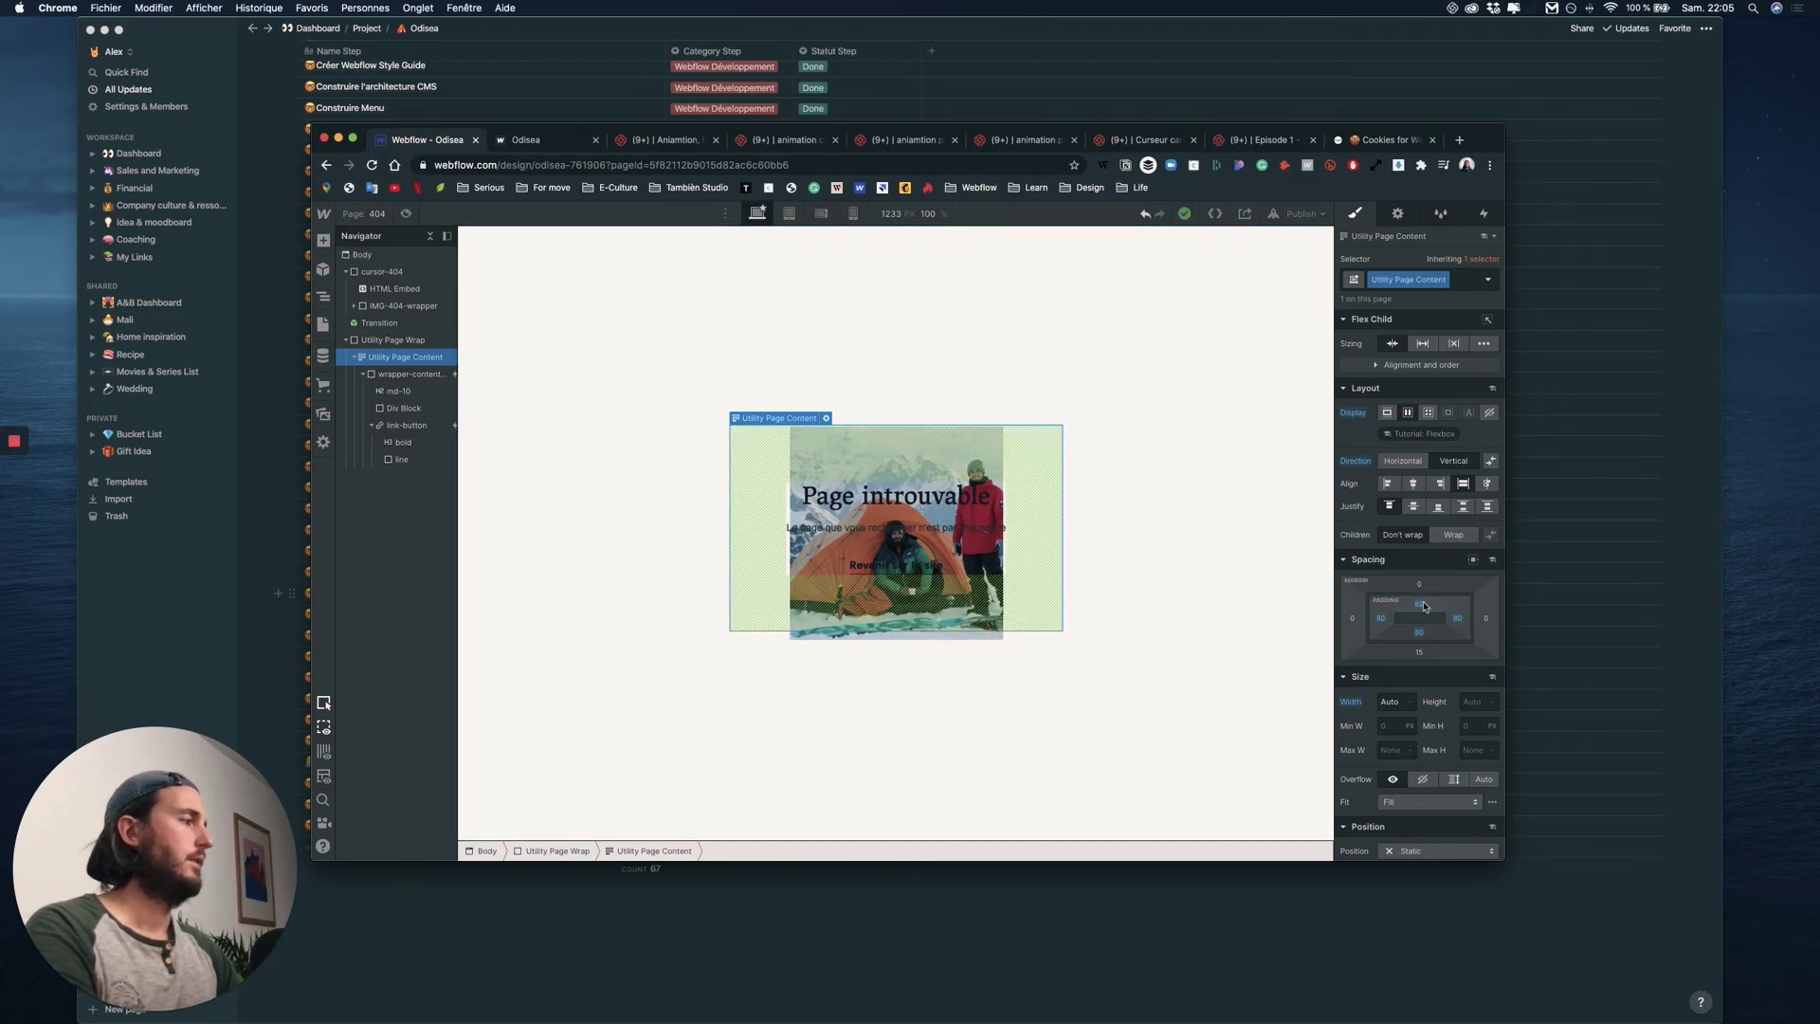
- Try a much larger padding on all sides of Utility Page Content and preview the 404 page
drag(1421, 610, 1071, 461)
click(405, 213)
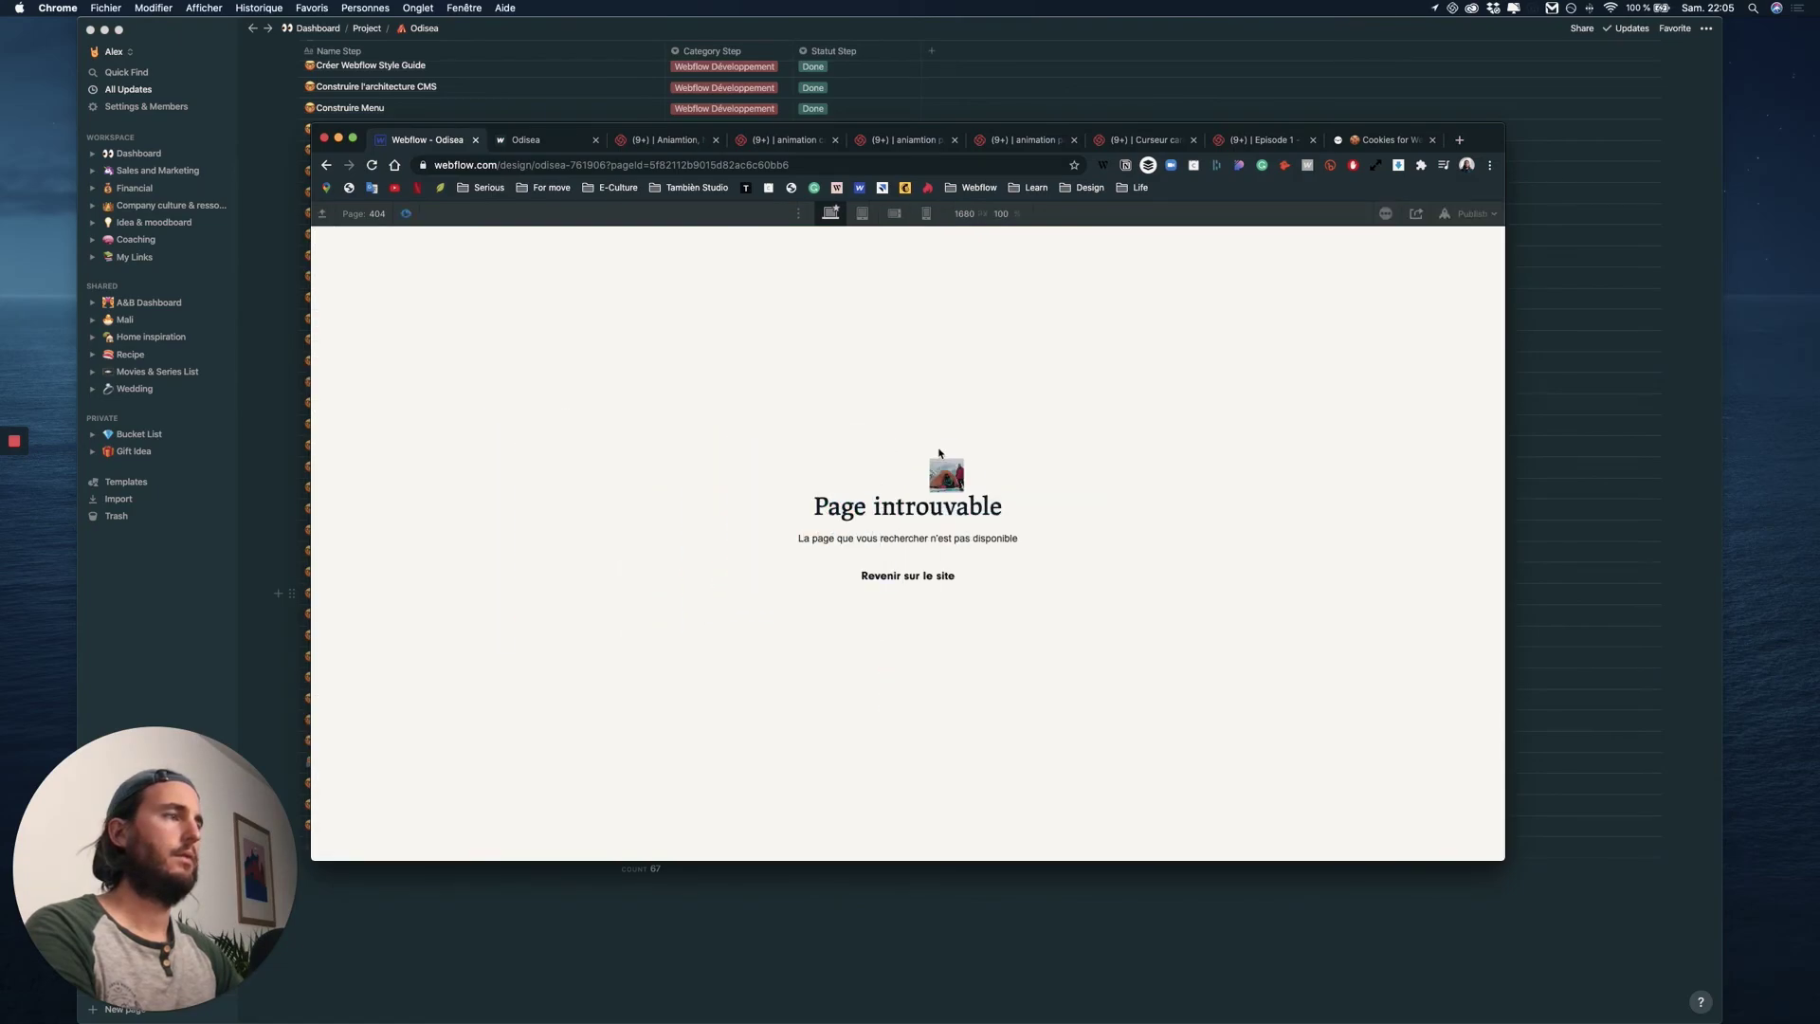
click(409, 213)
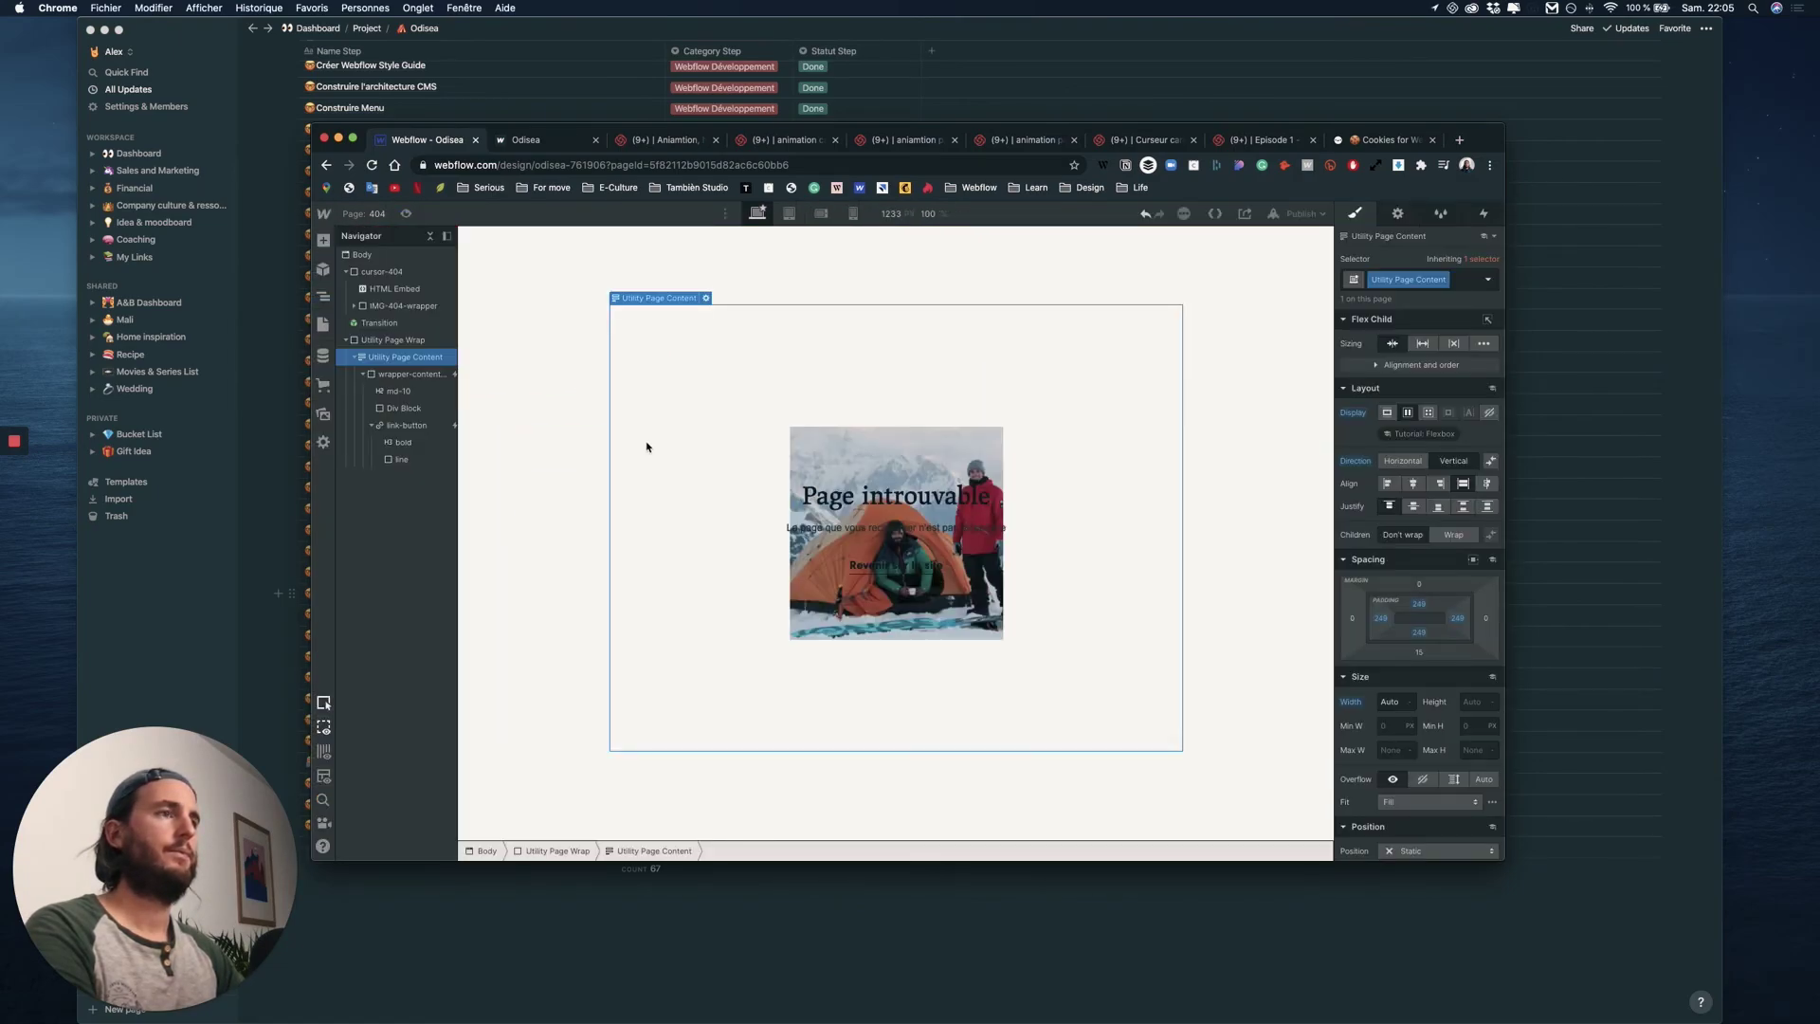
- Delete the mouse hover interaction trigger from wrapper-content-404
click(395, 378)
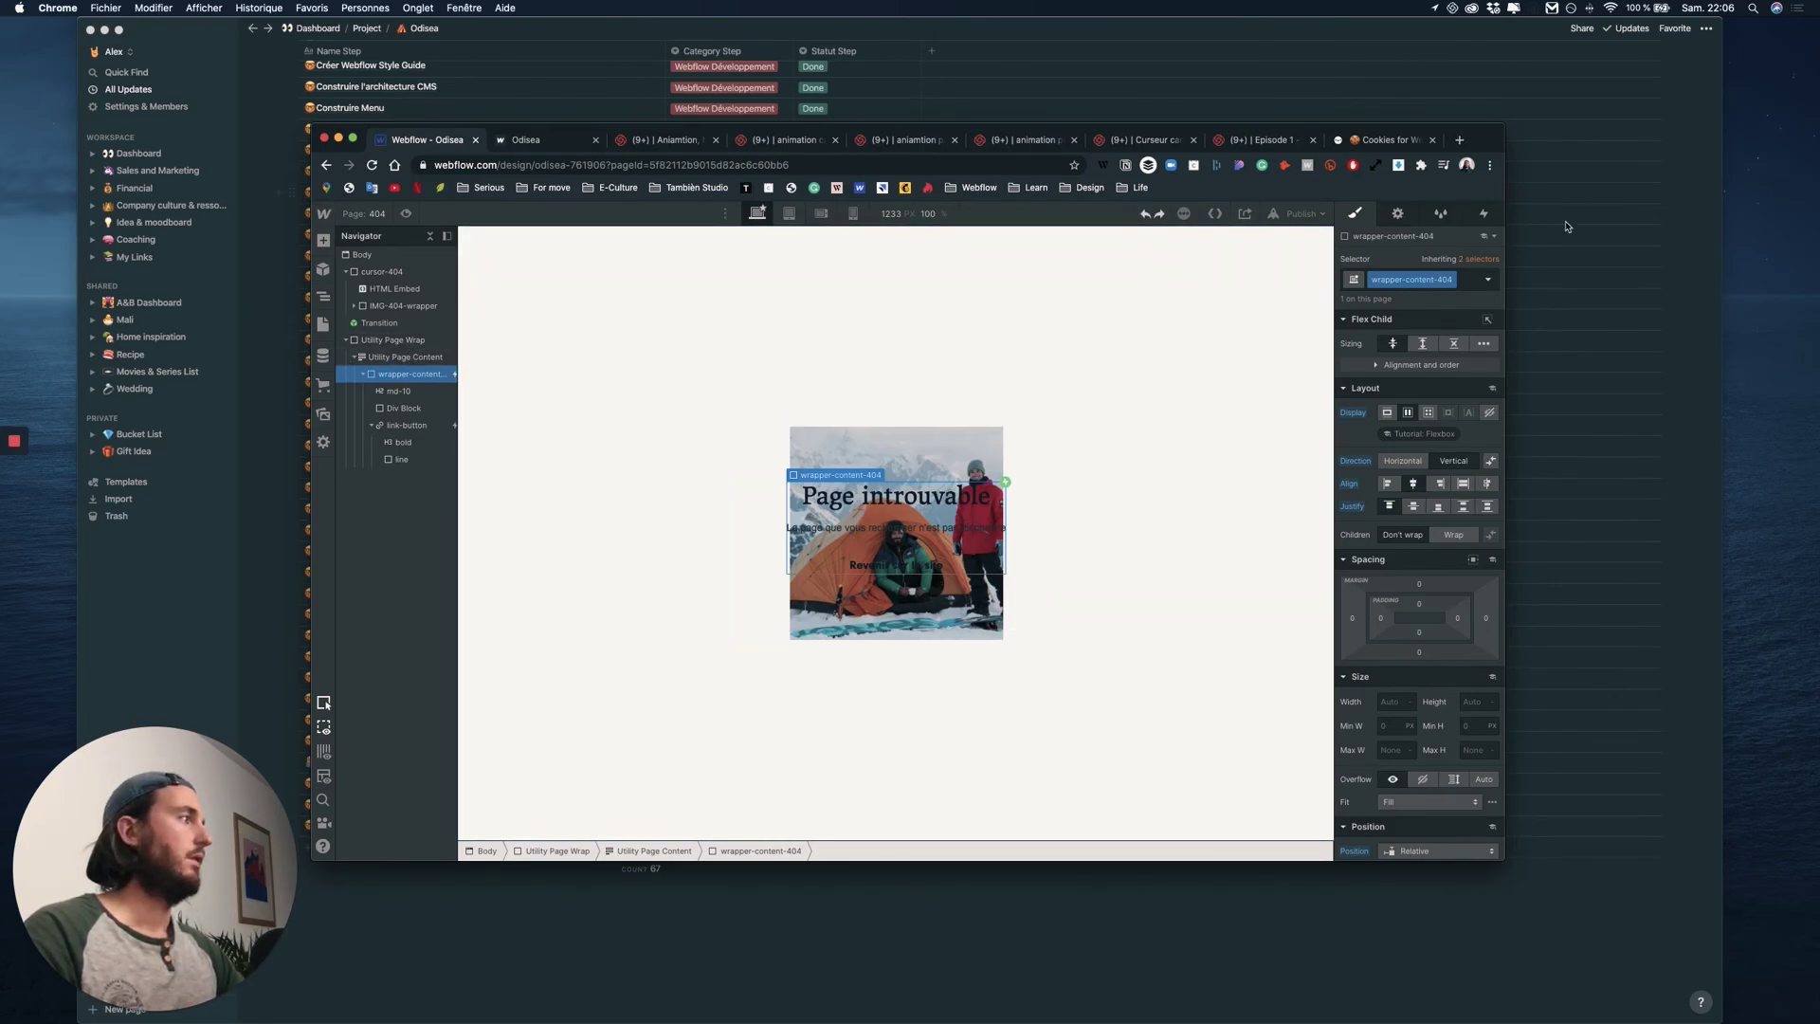
click(1485, 215)
click(1391, 351)
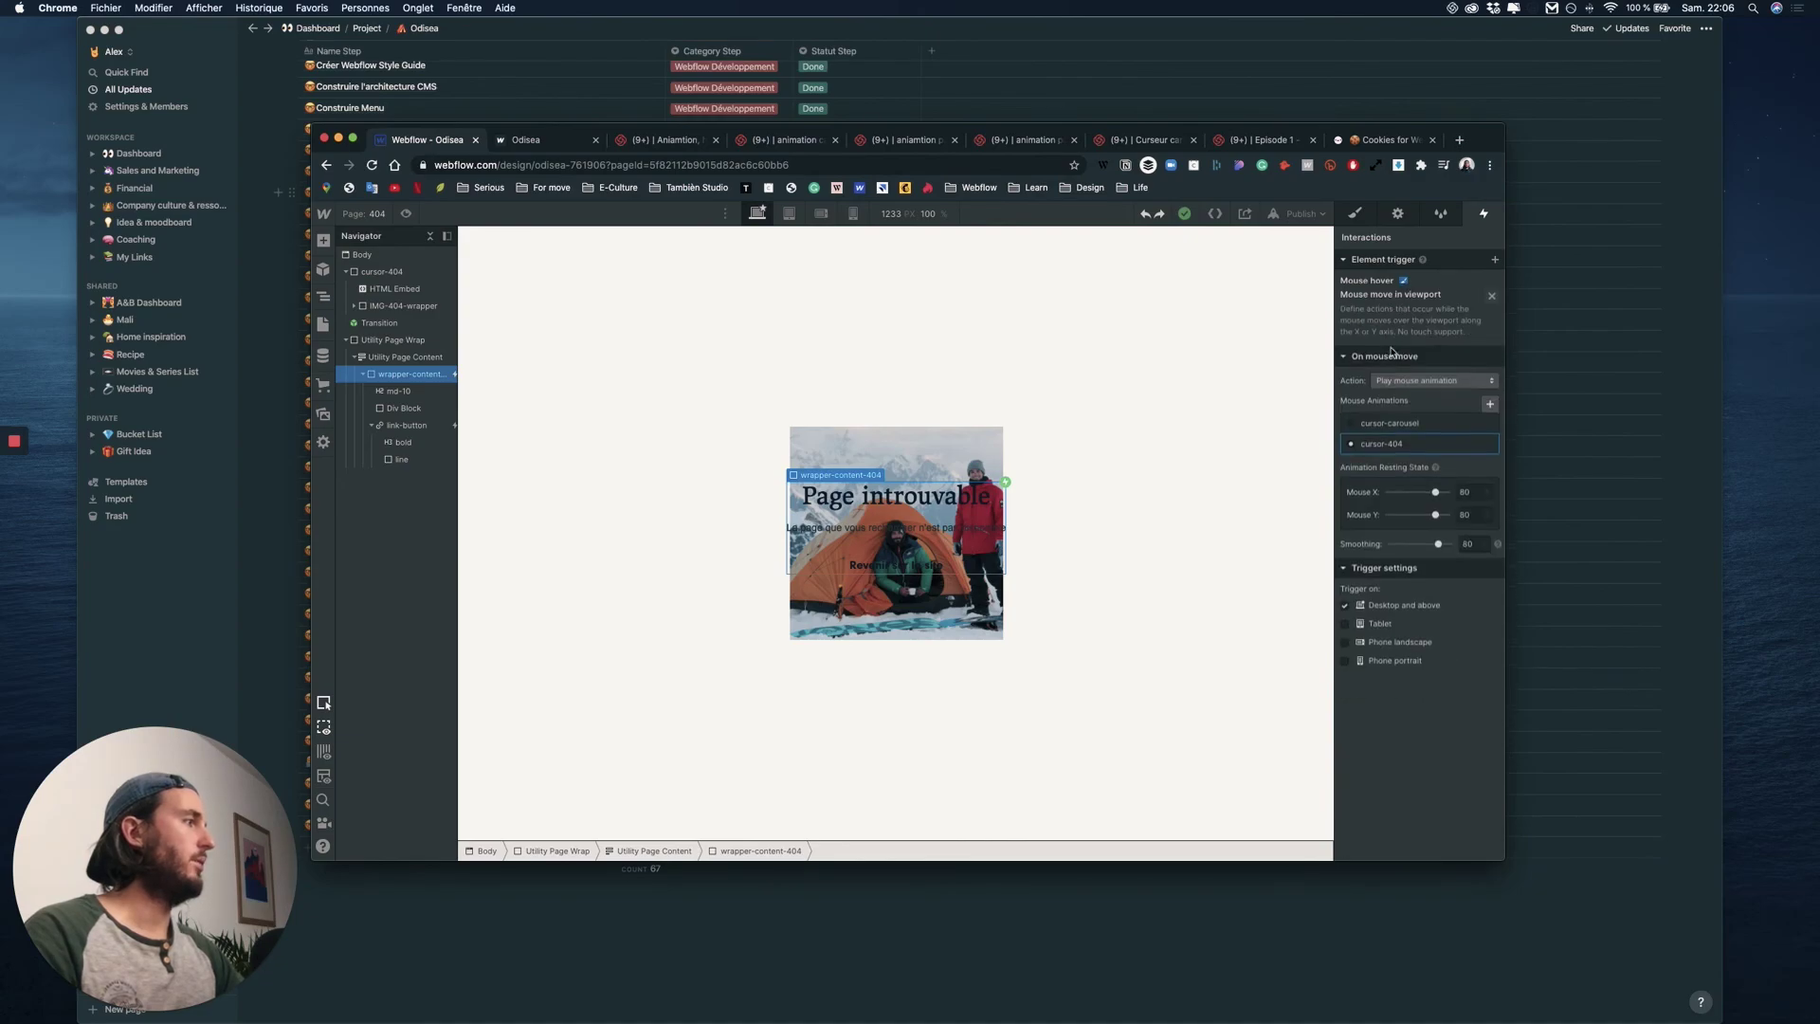
click(1493, 264)
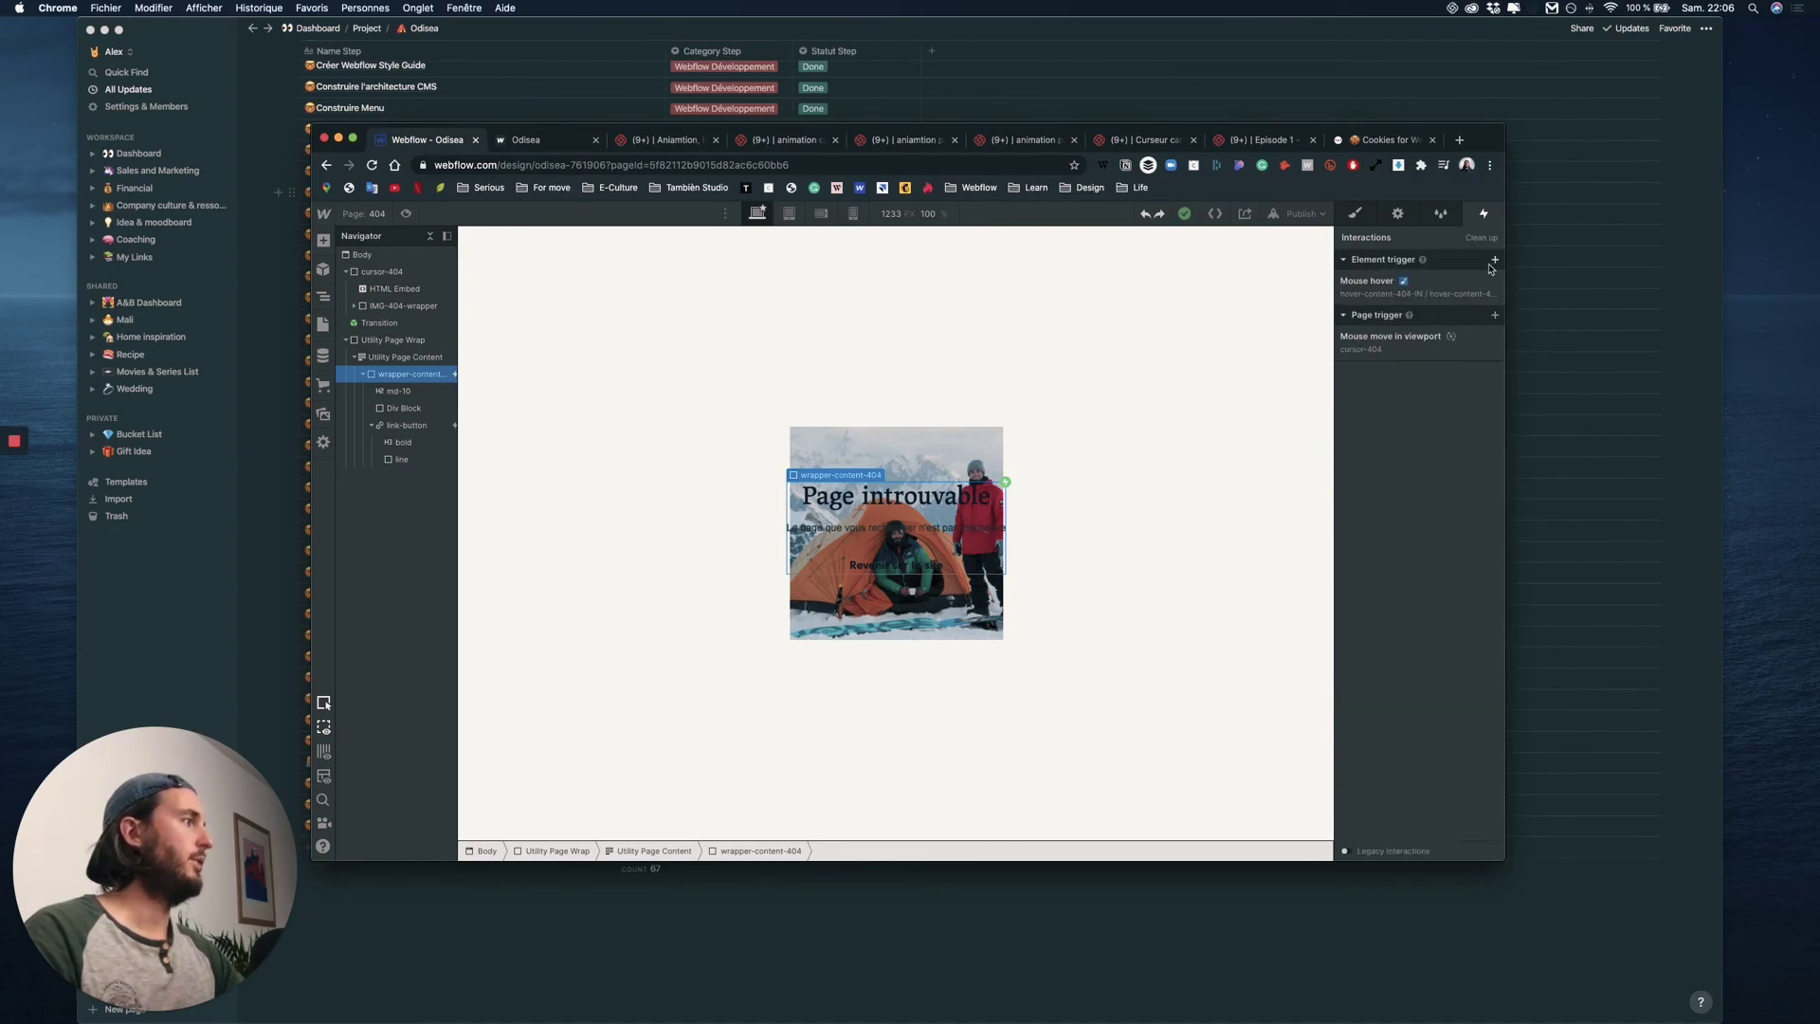
click(1432, 289)
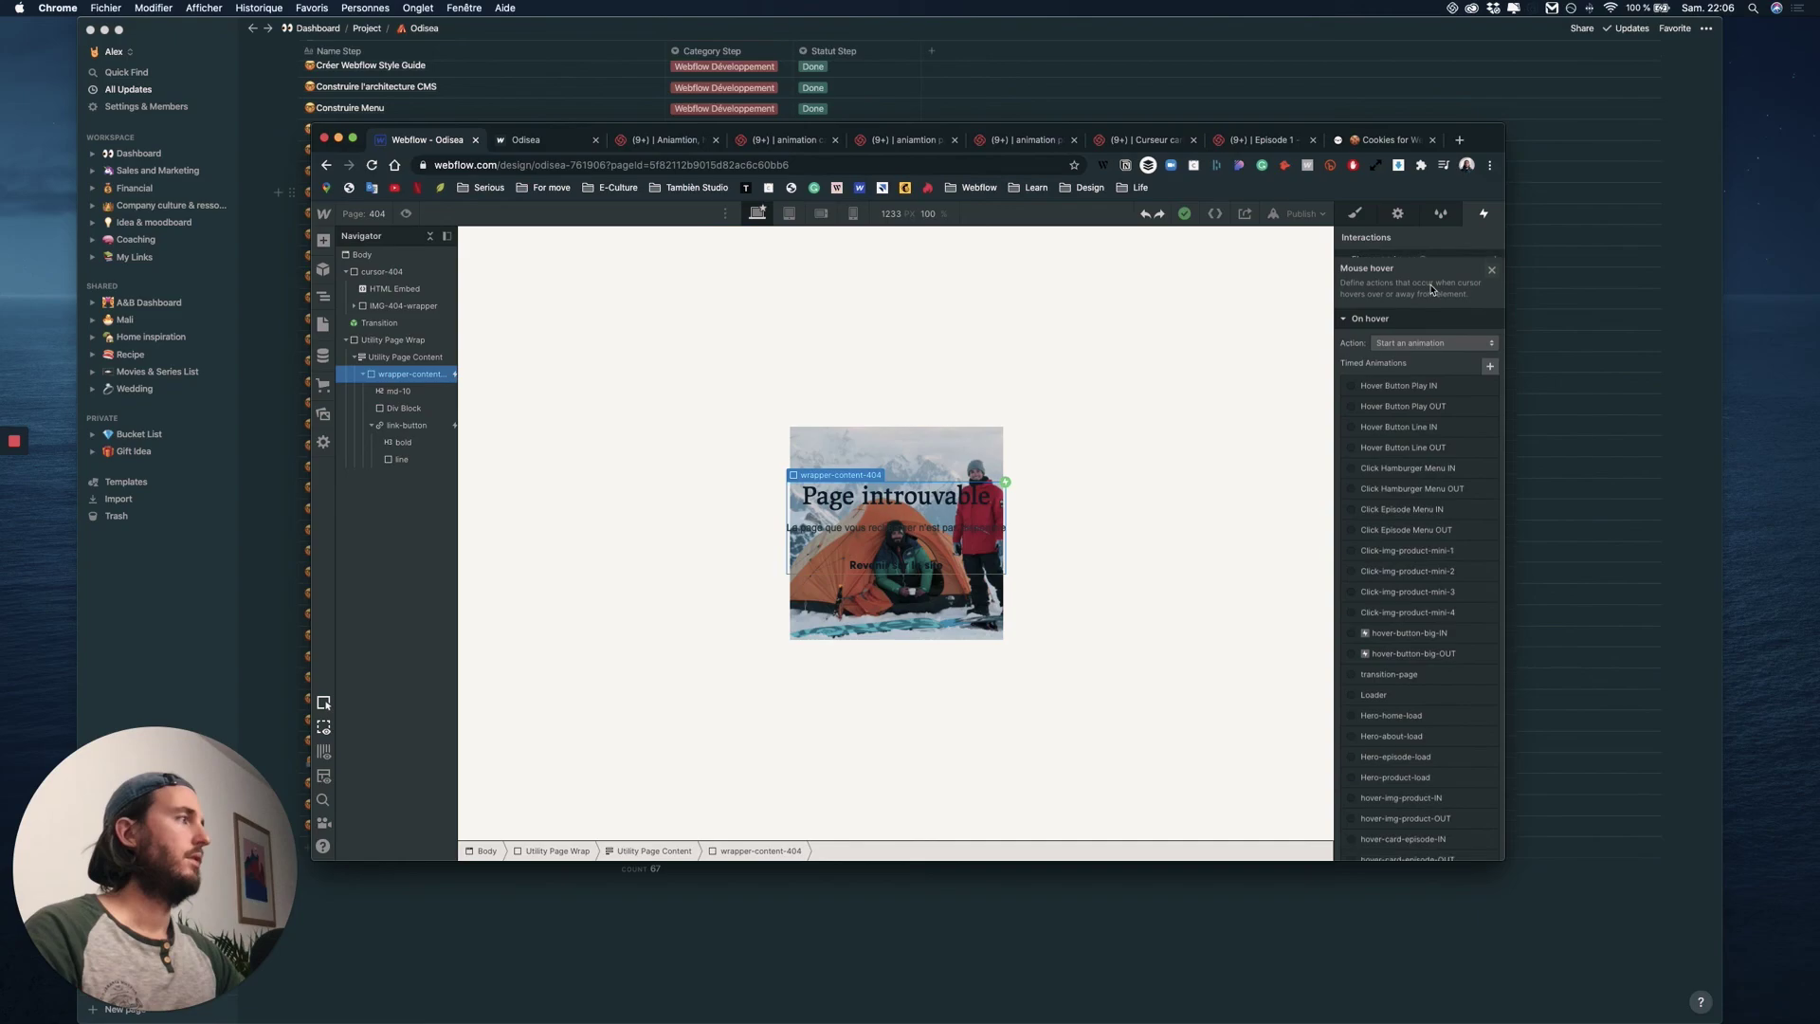
click(1492, 265)
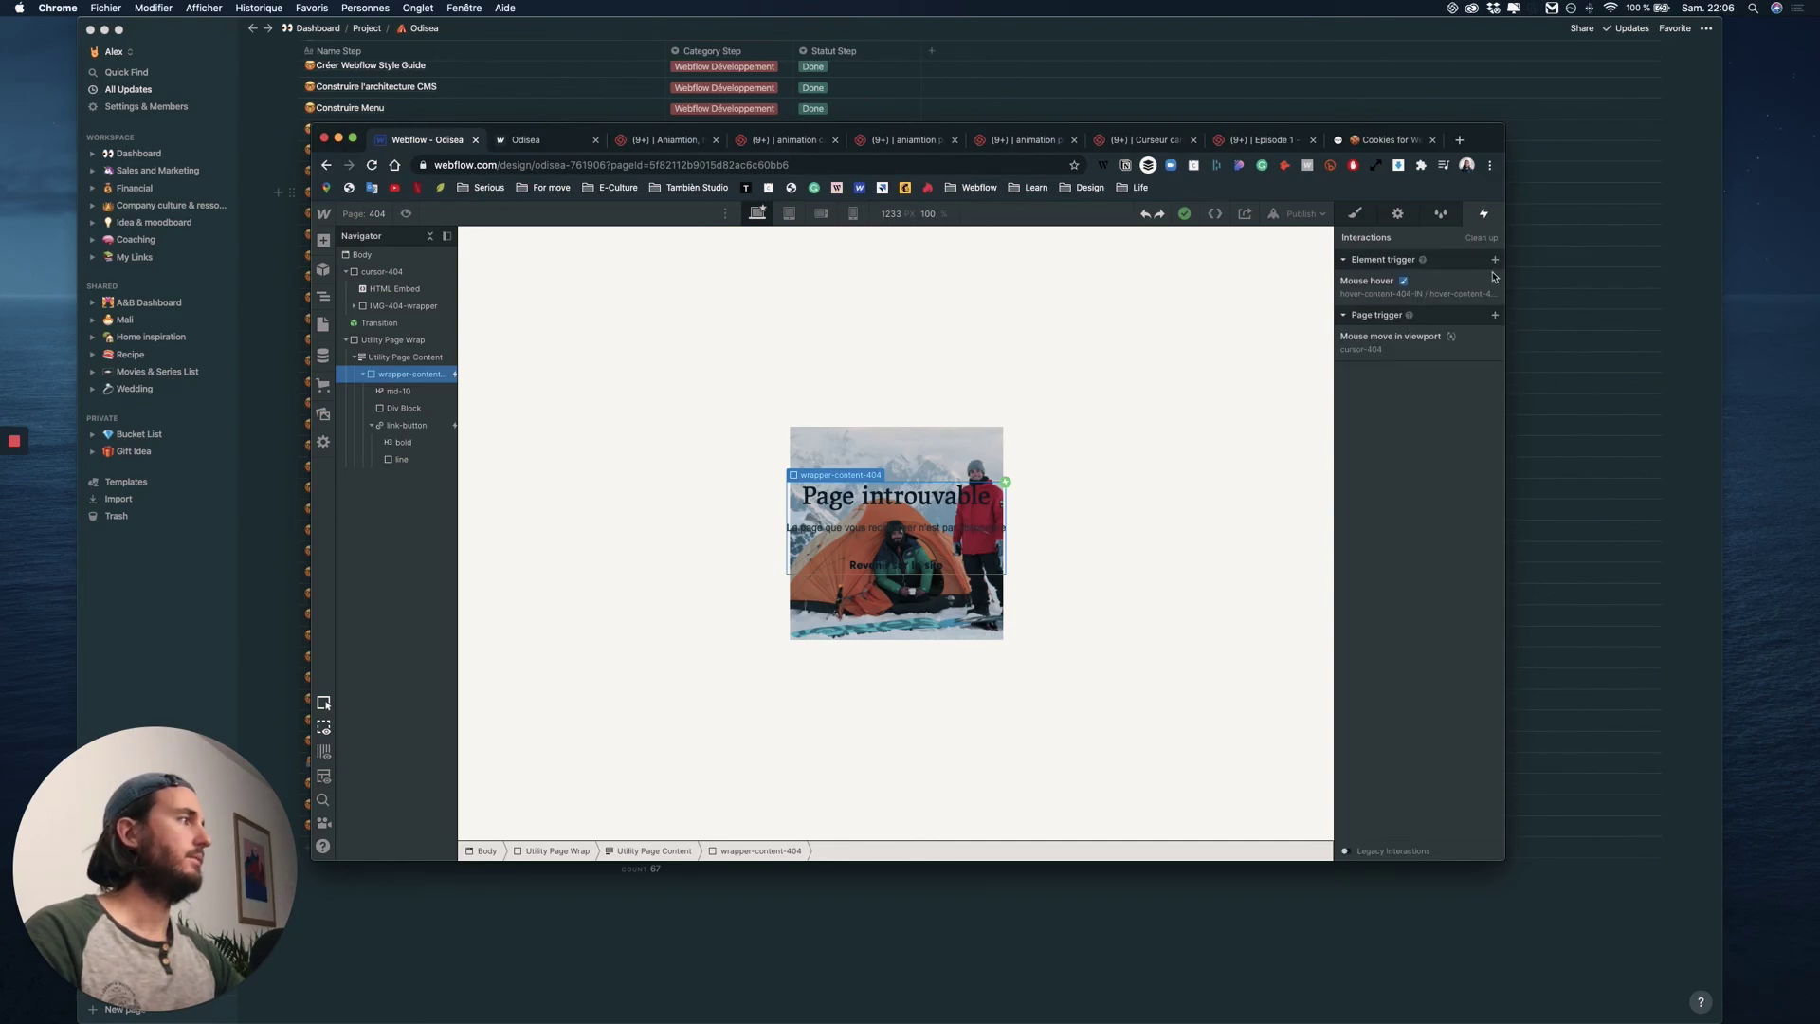
click(1494, 282)
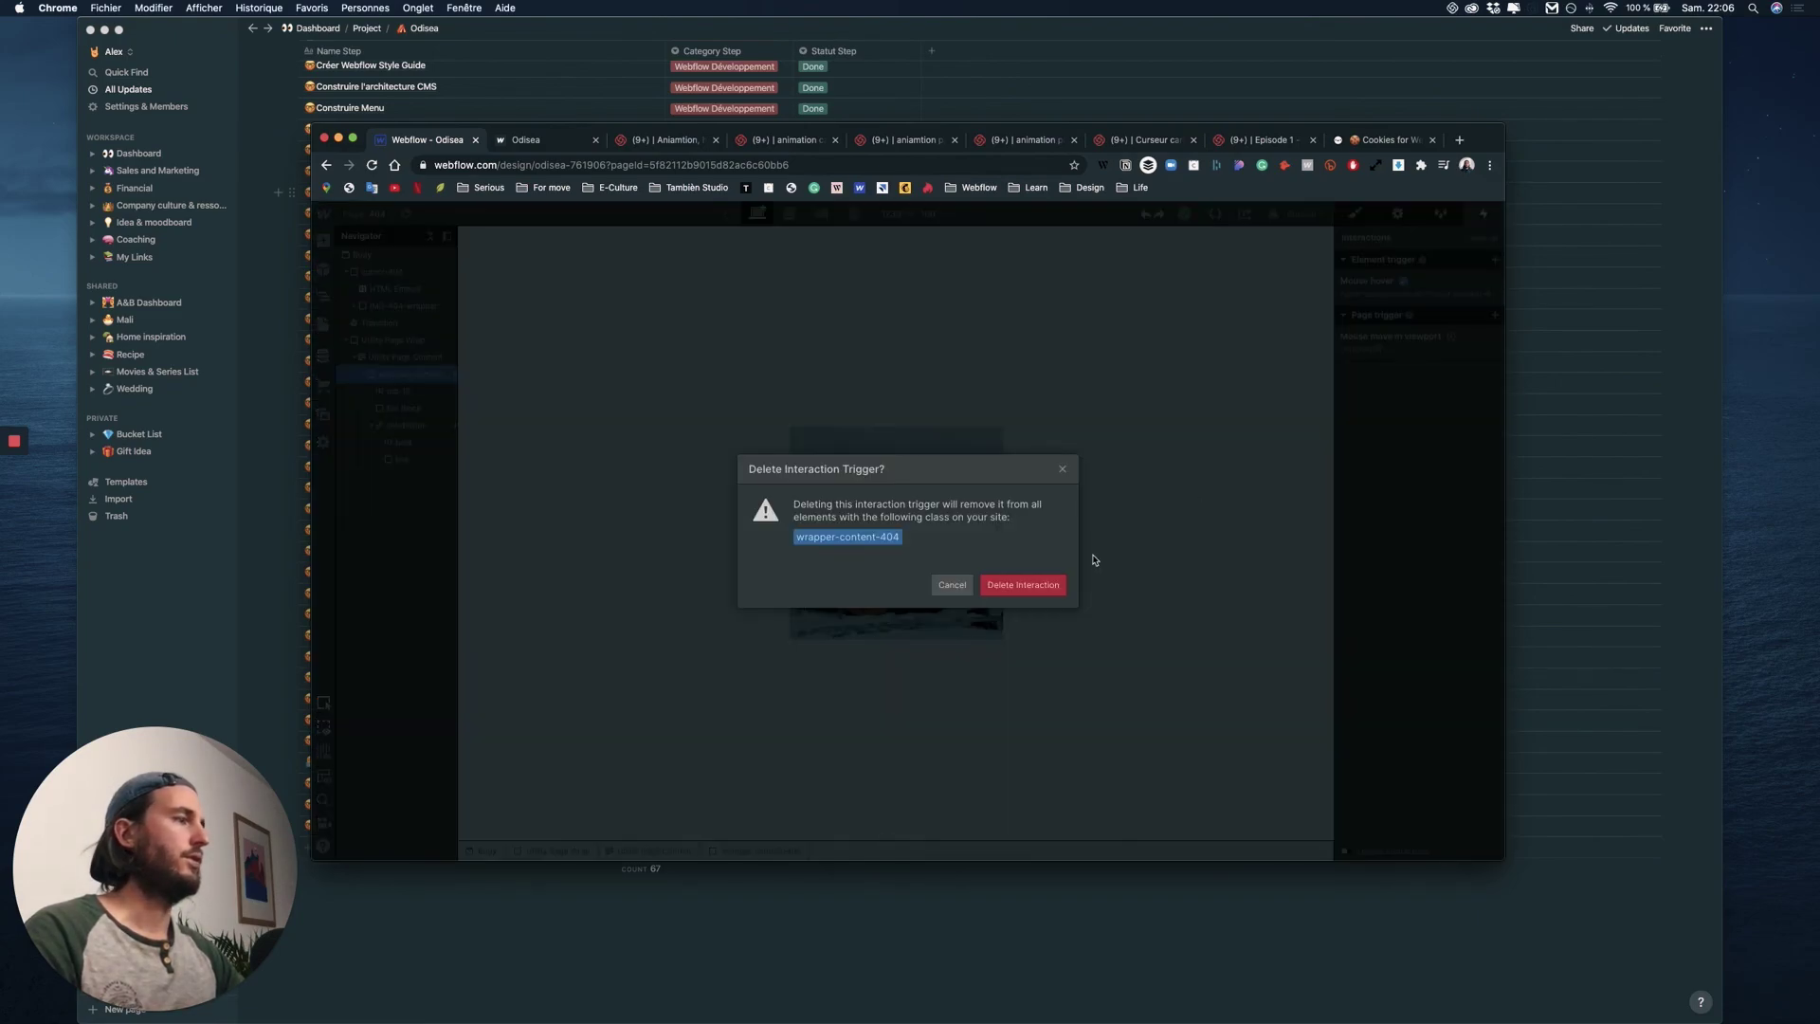
click(1026, 584)
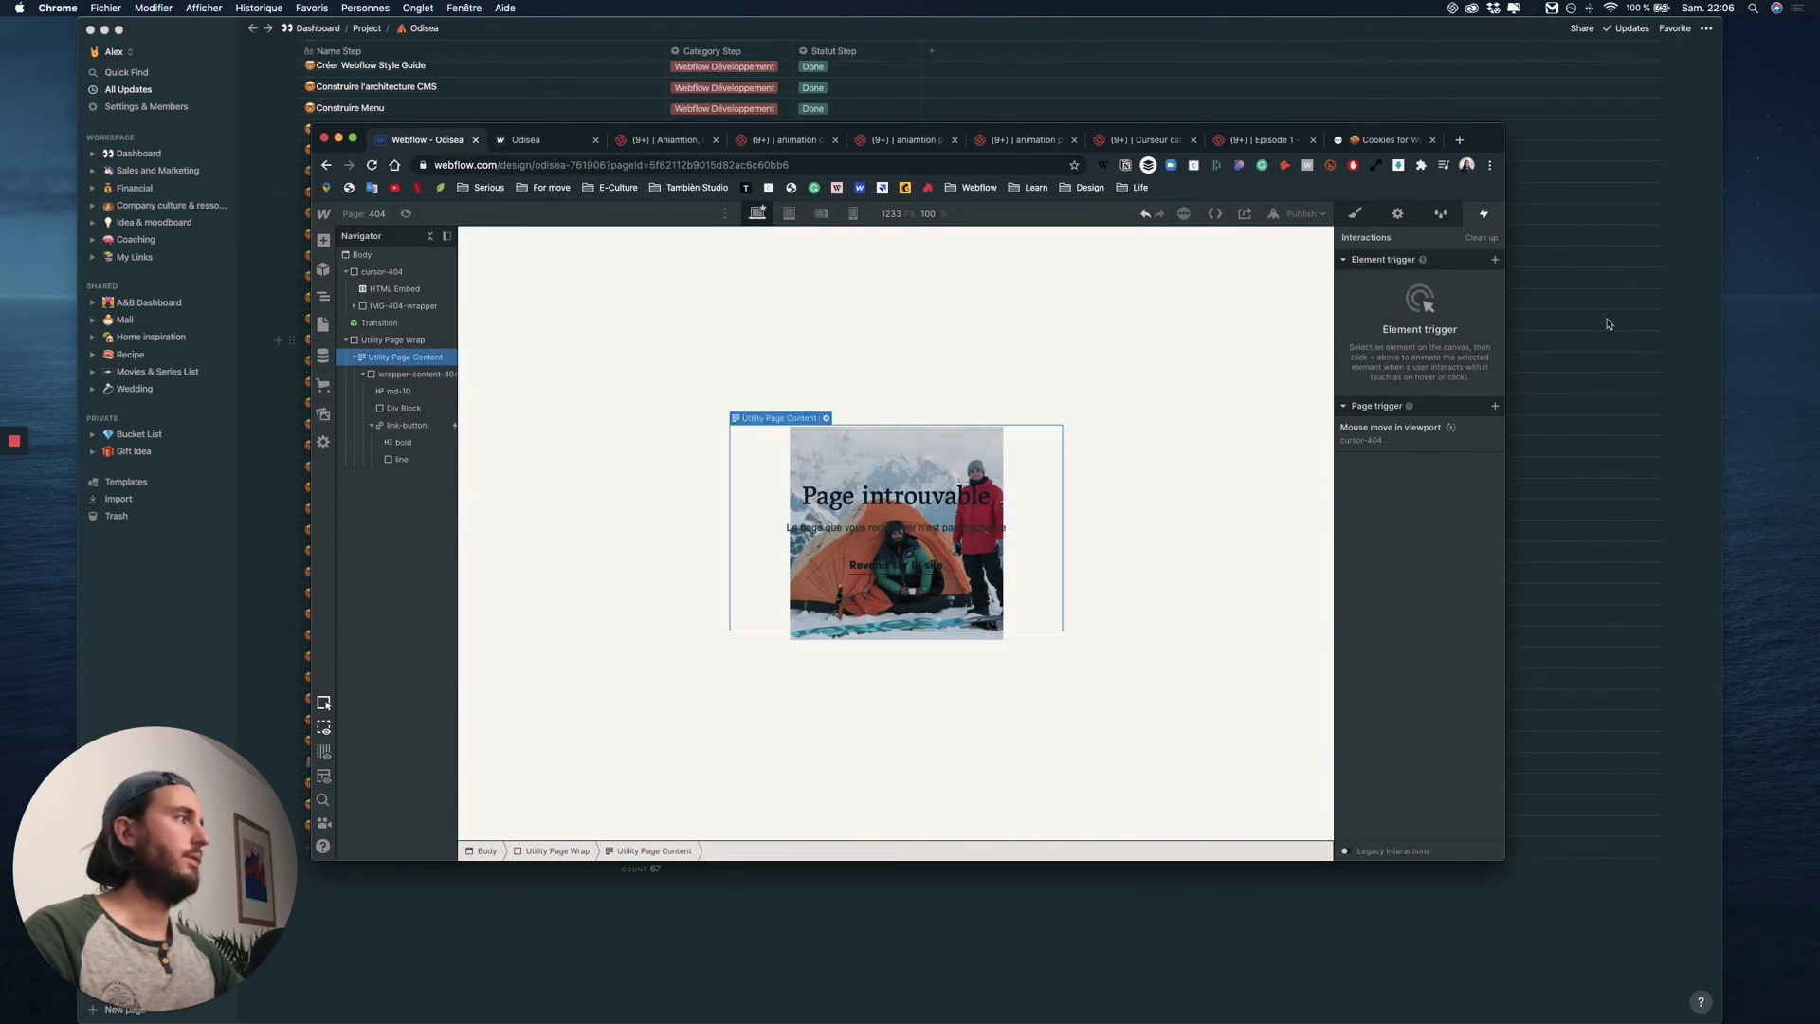
- Add a mouse hover trigger to Utility Page Content that starts the hover-content-404-IN animation on hover
click(1496, 262)
click(1422, 294)
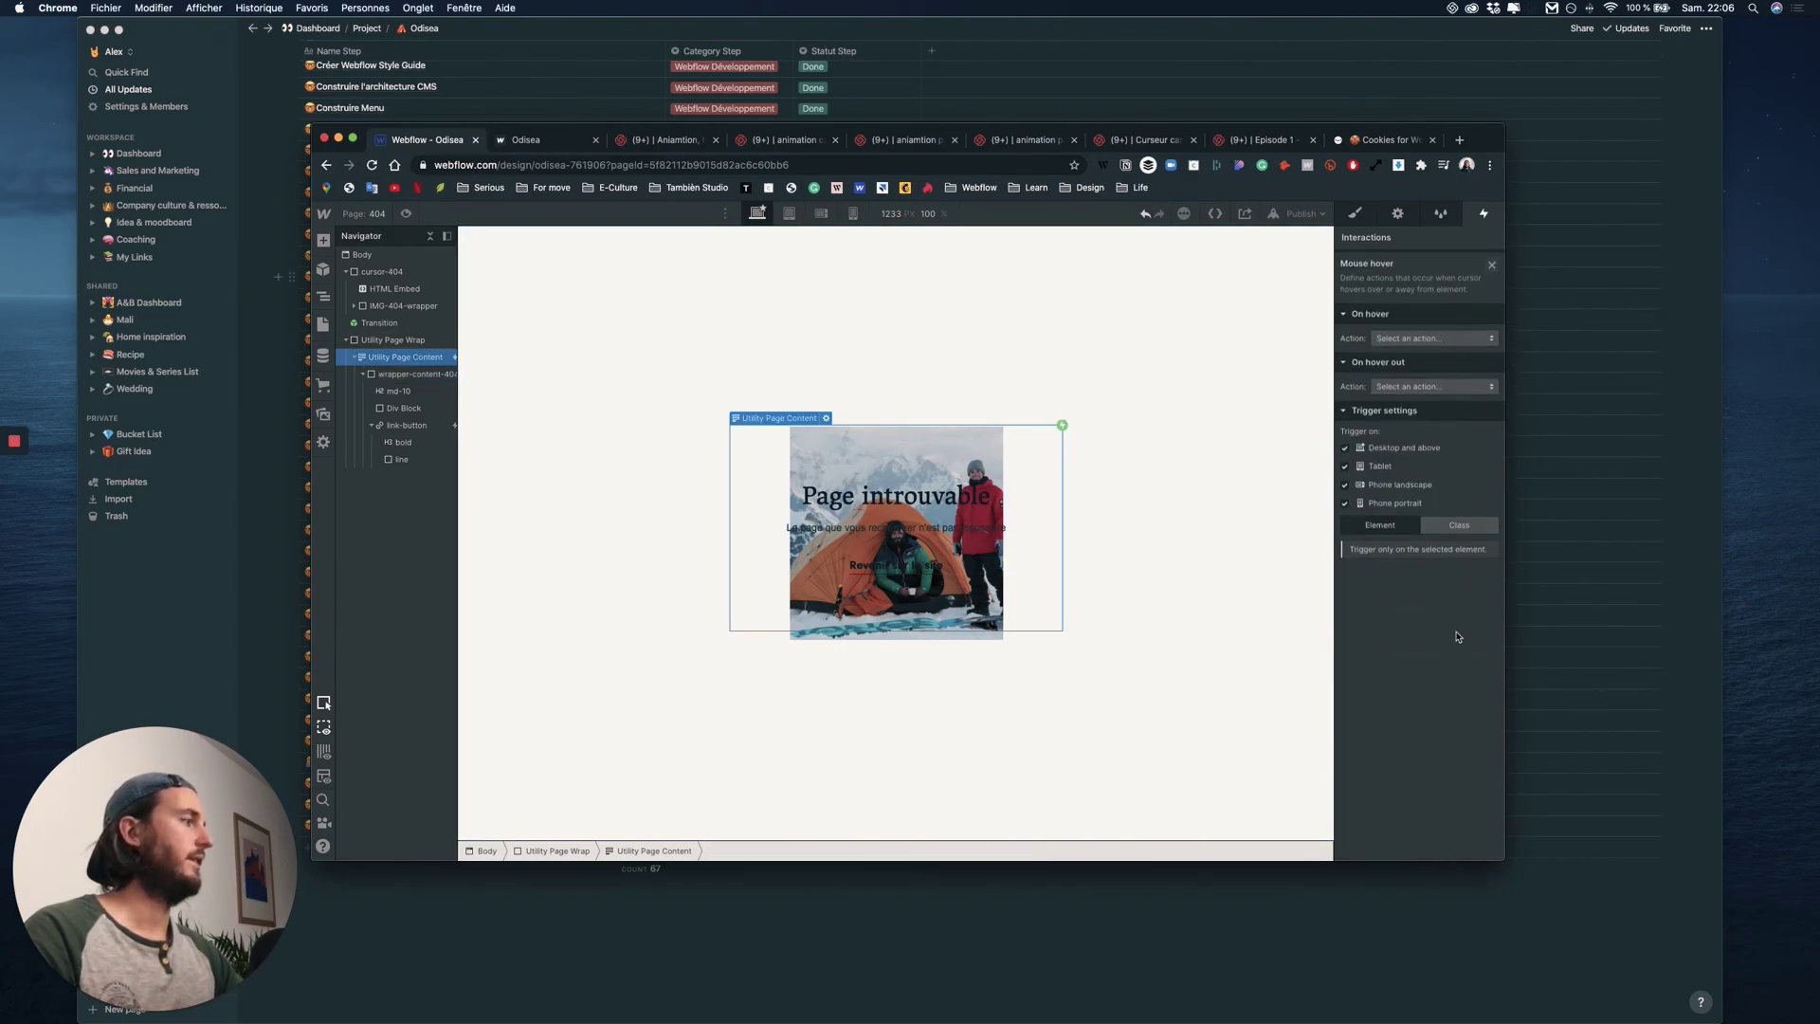
click(1434, 336)
click(1421, 352)
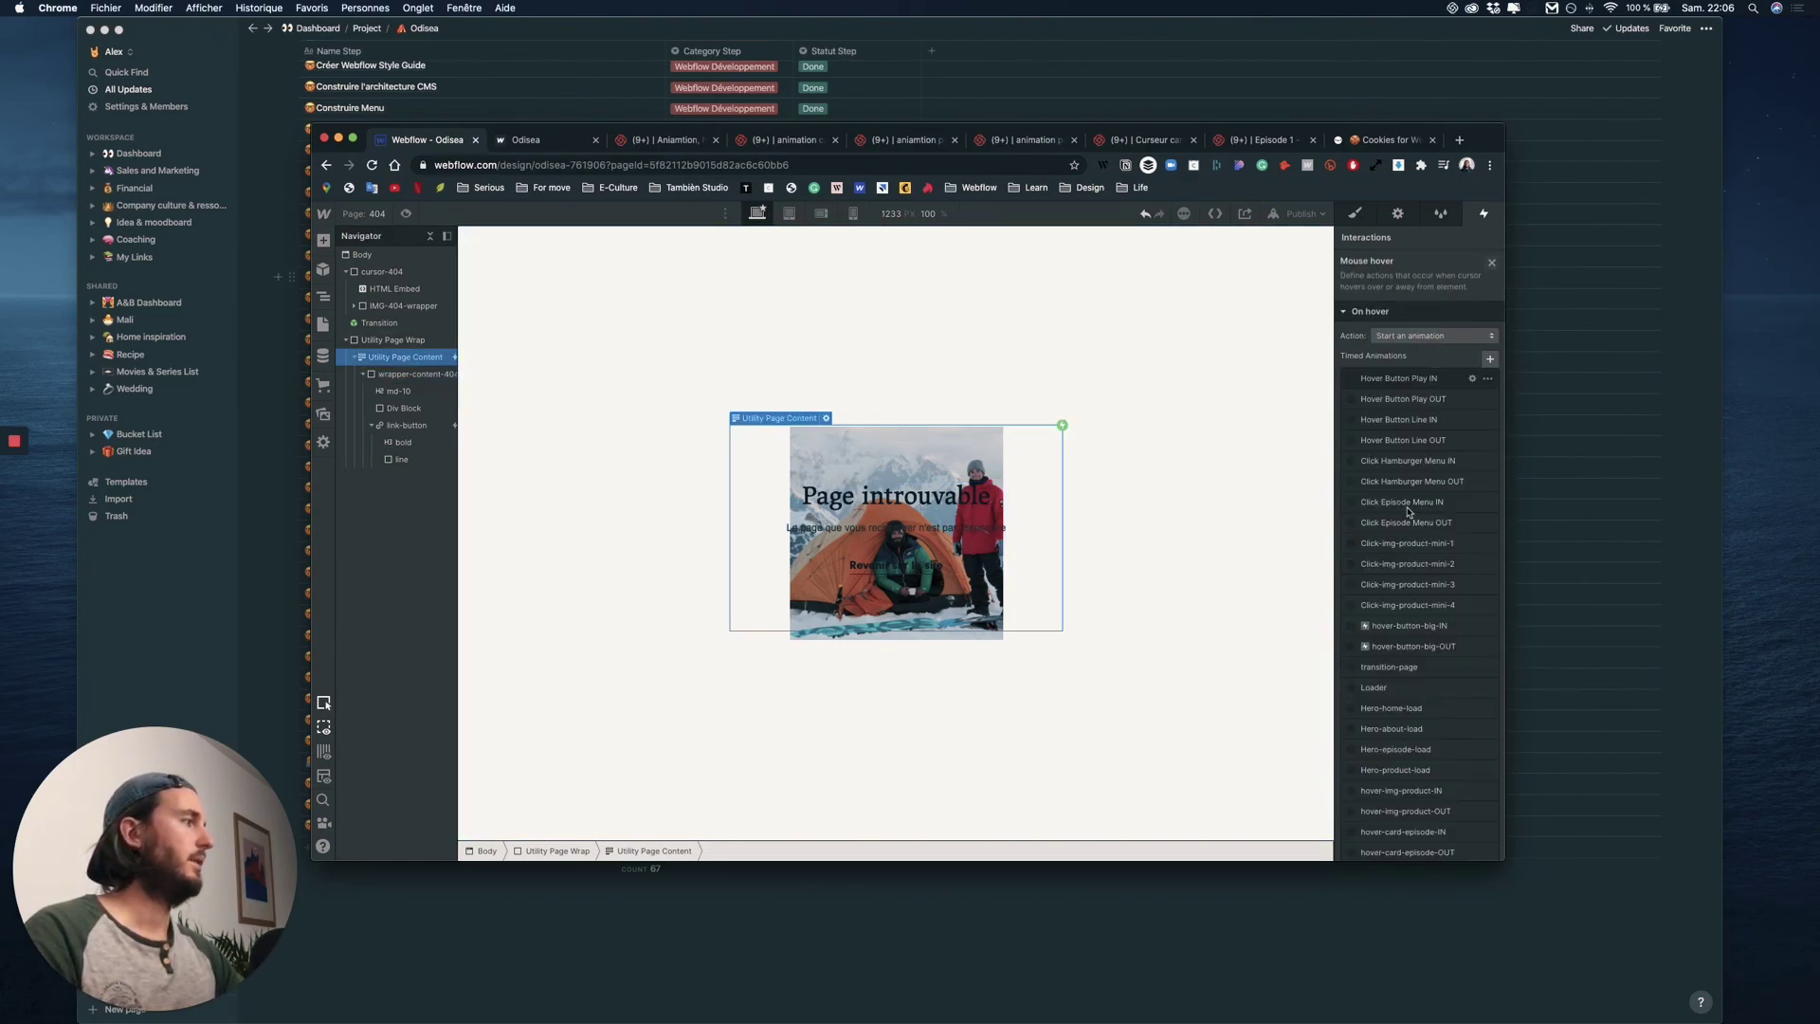
scroll(1440, 725, down, 5)
click(1410, 564)
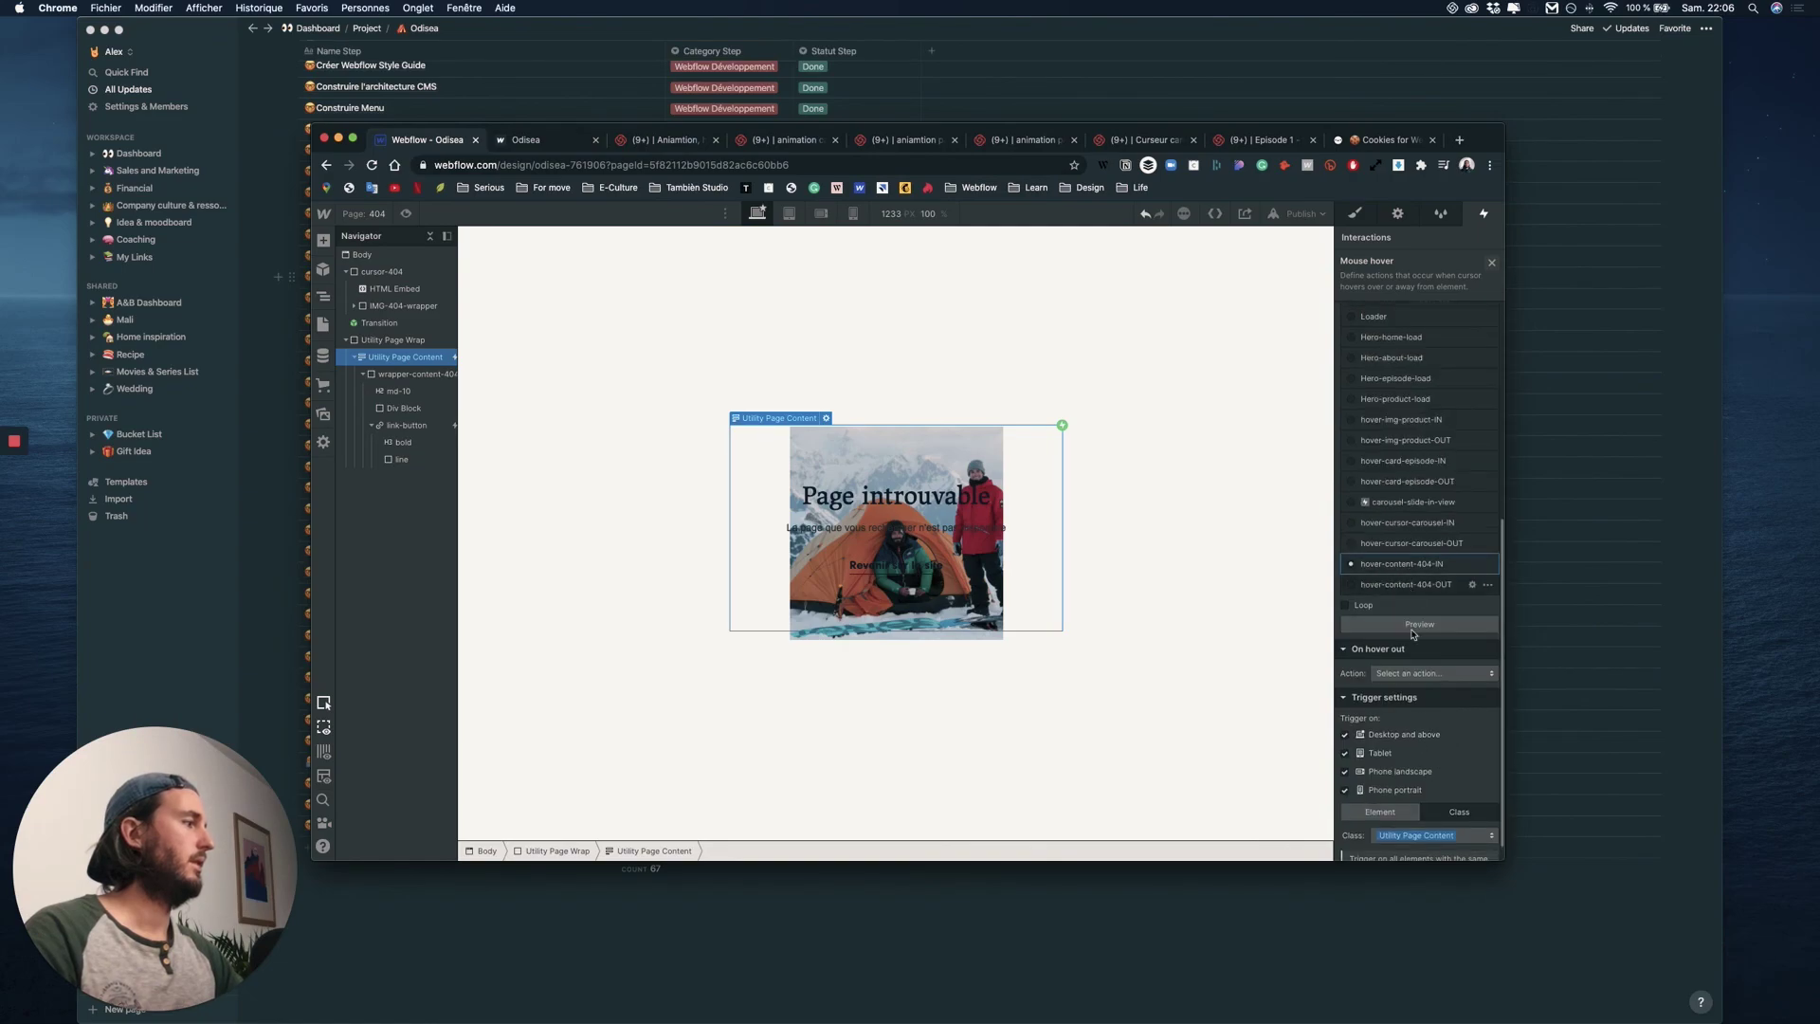
- Set the trigger's hover-out action to start the hover-content-404-OUT animation
click(1434, 674)
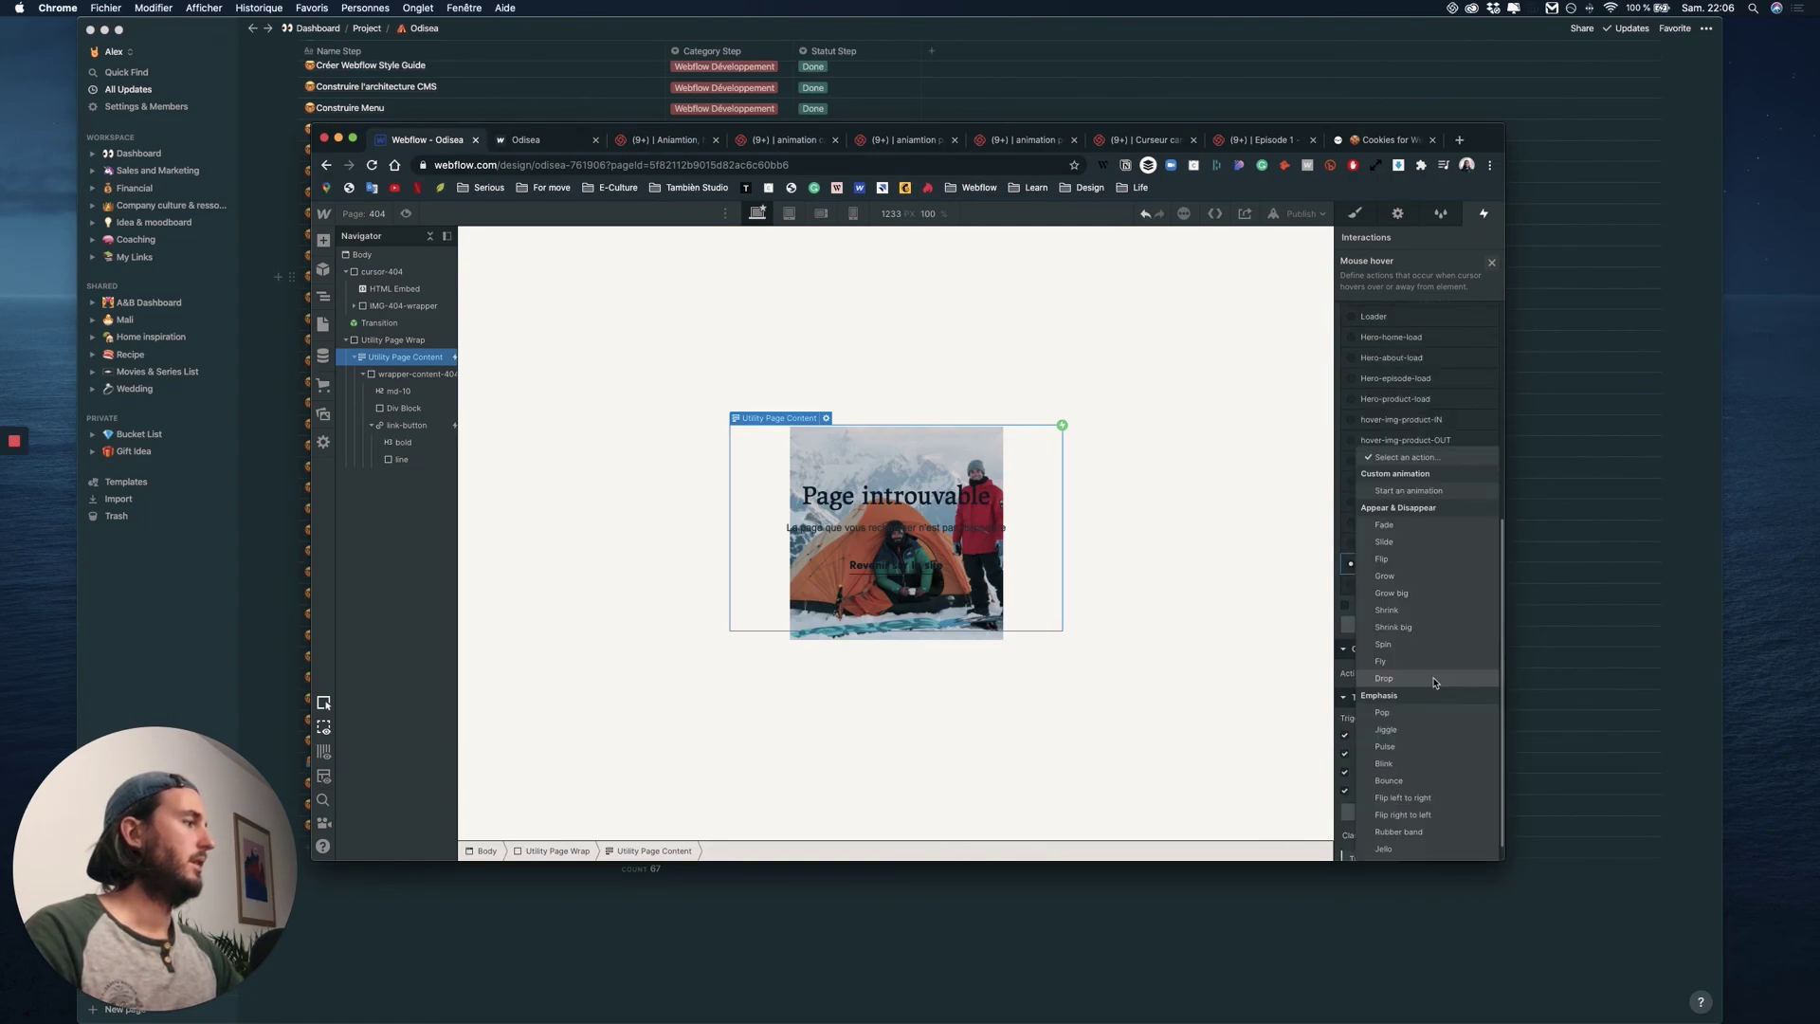
click(1424, 492)
scroll(1440, 645, down, 2)
click(1450, 632)
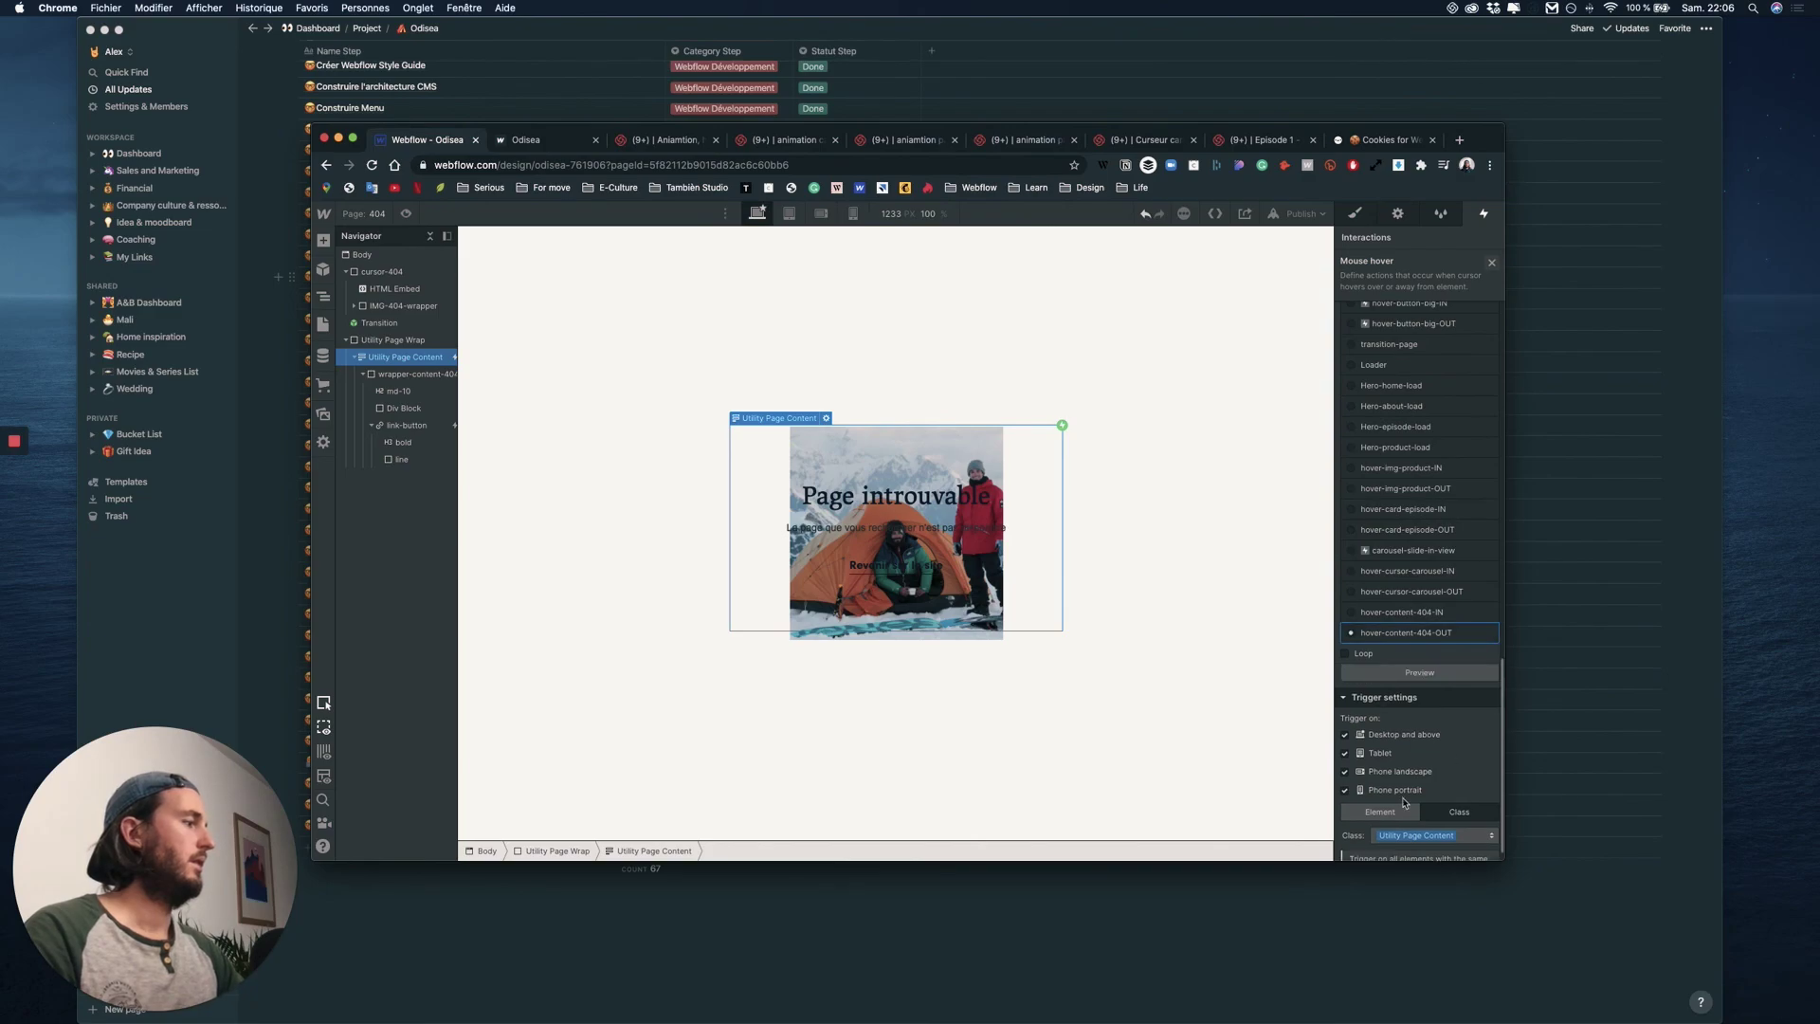
click(1491, 263)
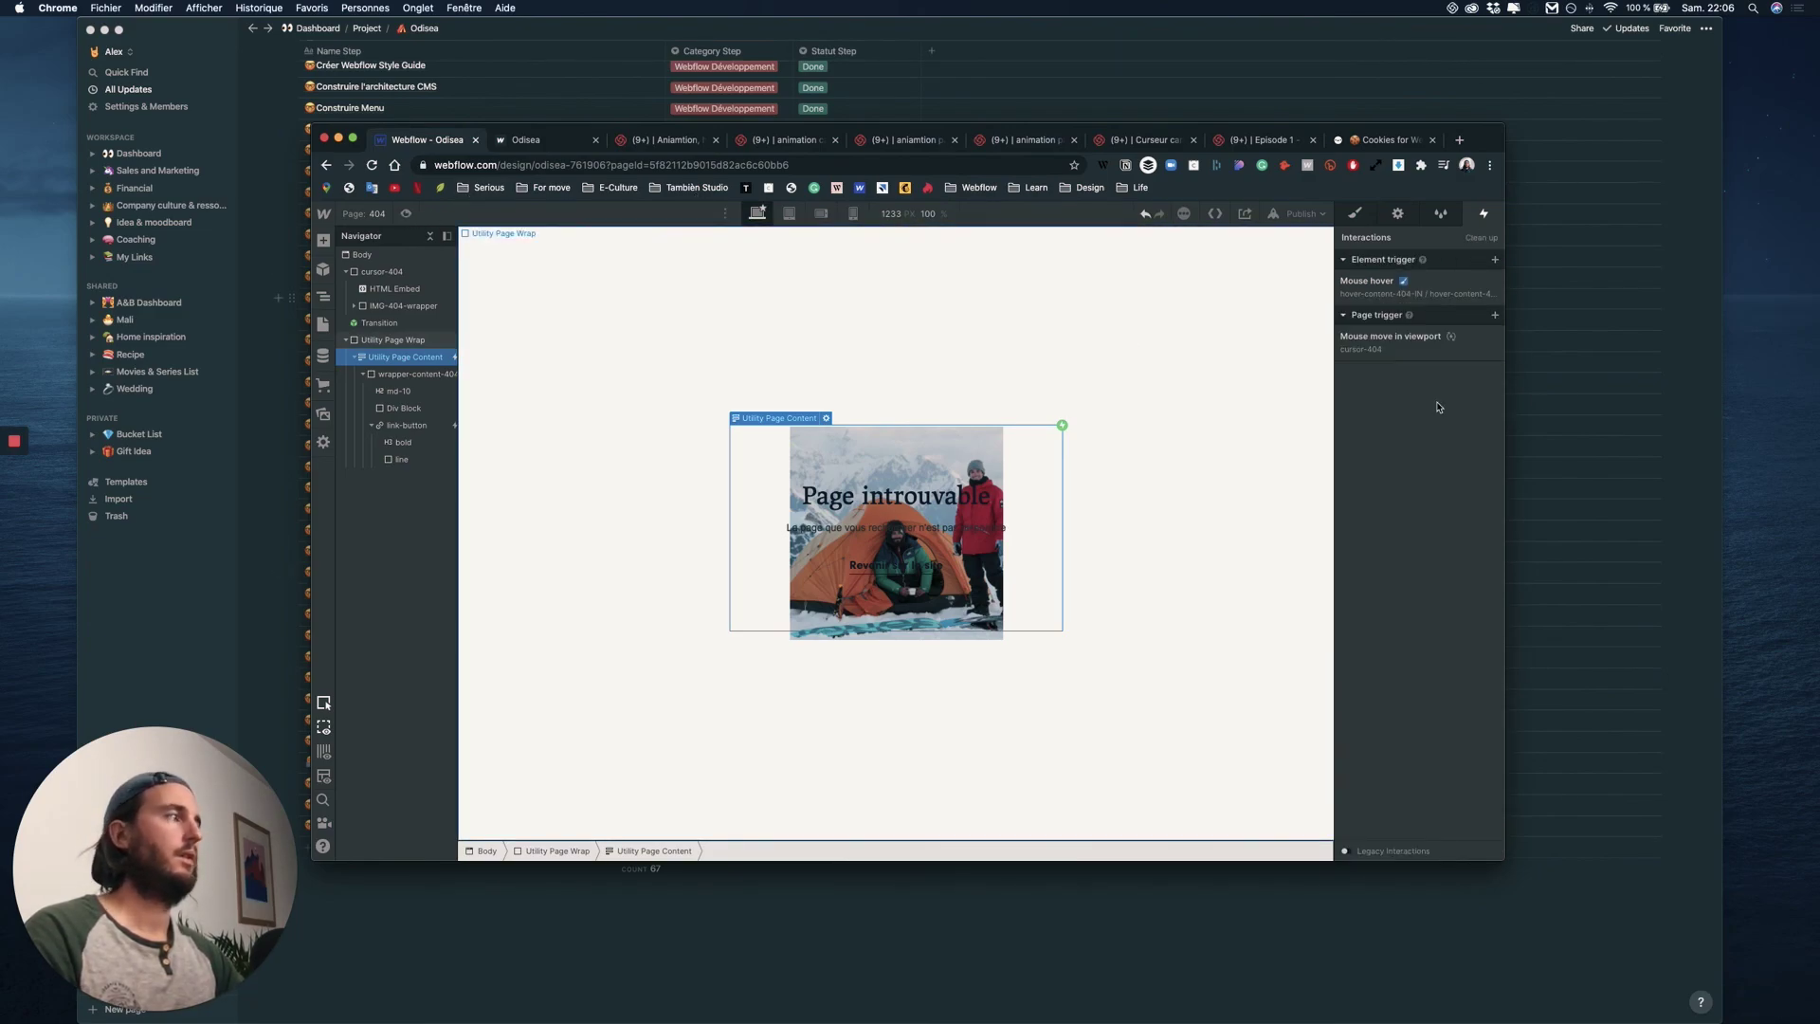
- Turn off the Utility Page Content hover trigger for phone landscape and phone portrait
click(1434, 292)
scroll(1450, 791, down, 6)
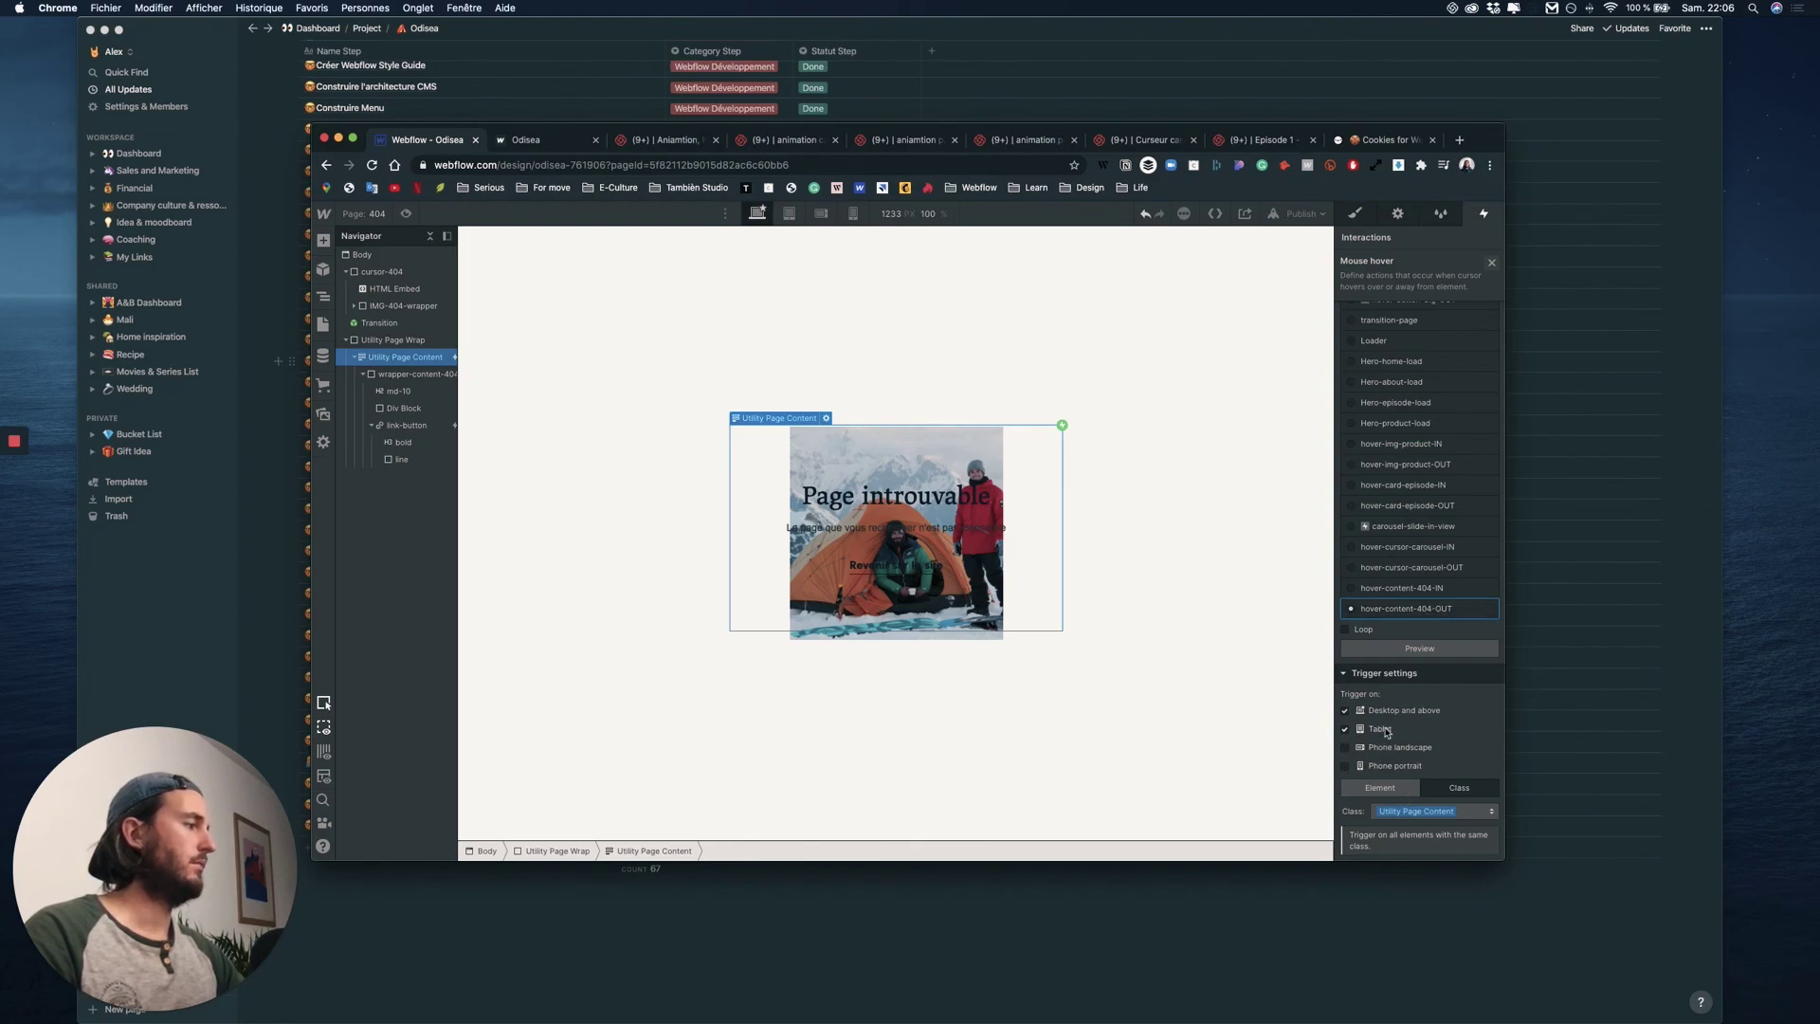
click(1494, 262)
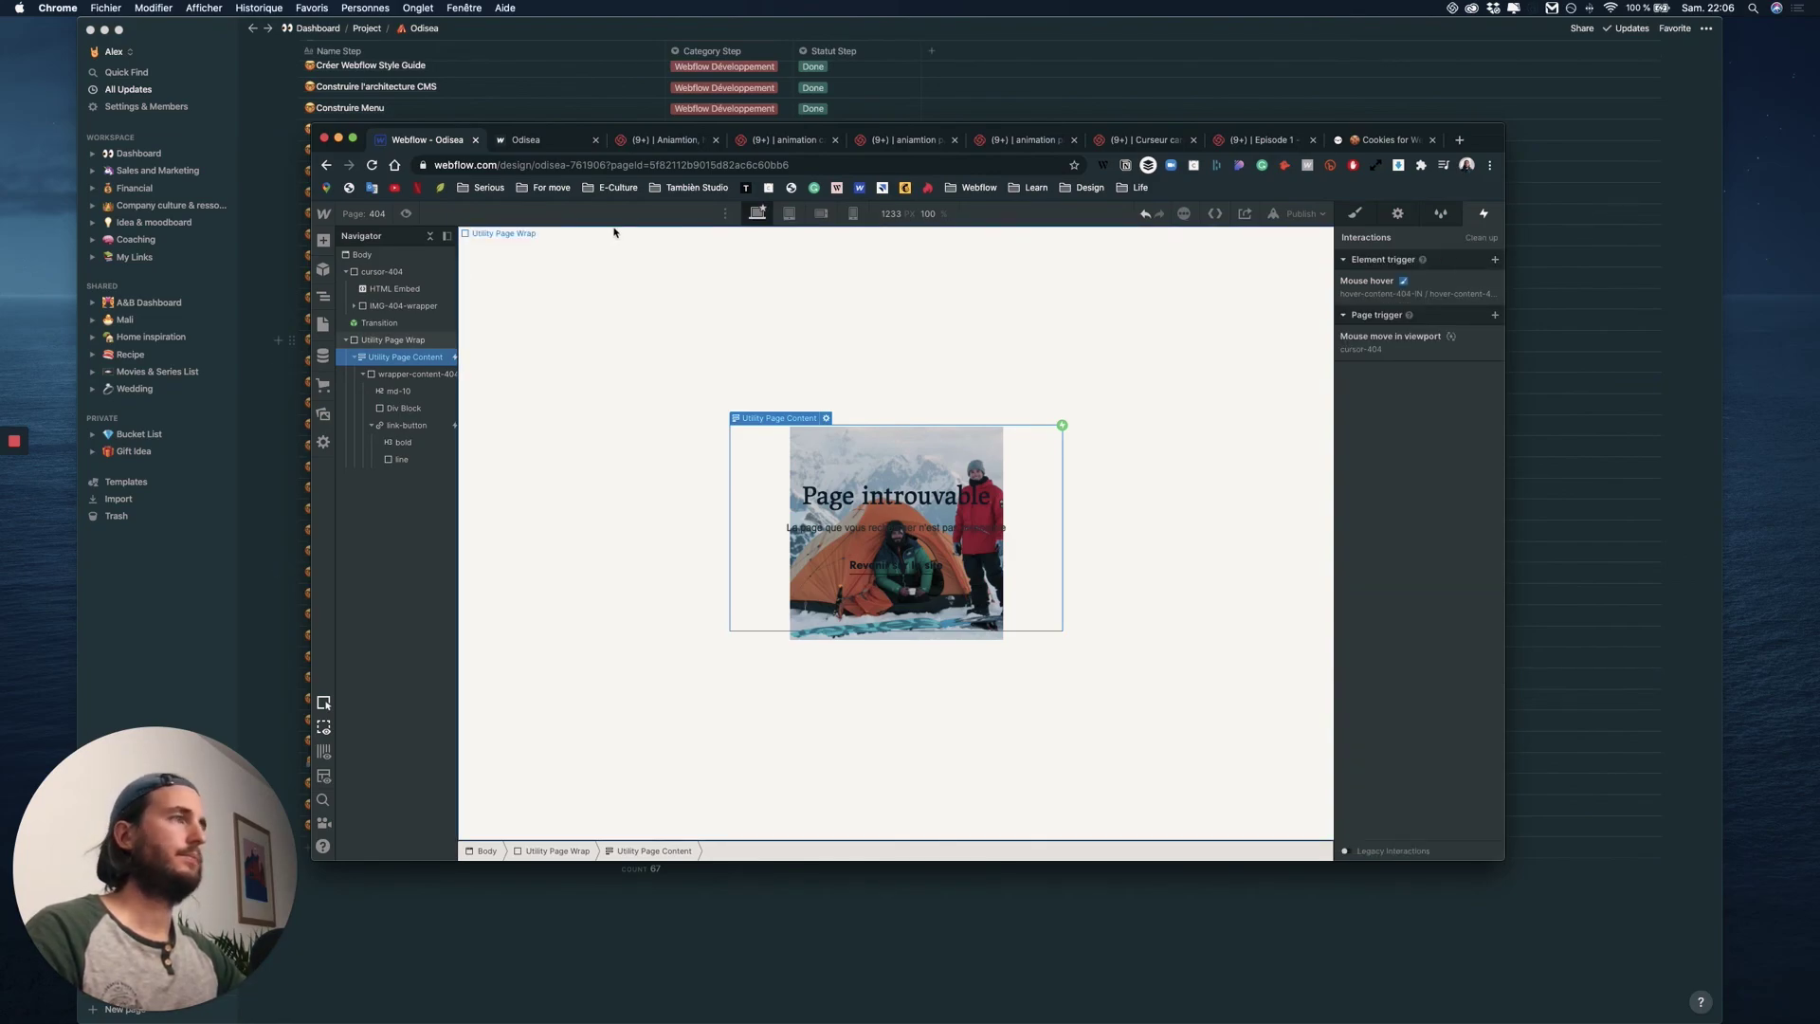
- Set the display of cursor-404 to None at the tablet breakpoint, and check the phone landscape and portrait layouts
click(791, 212)
click(403, 271)
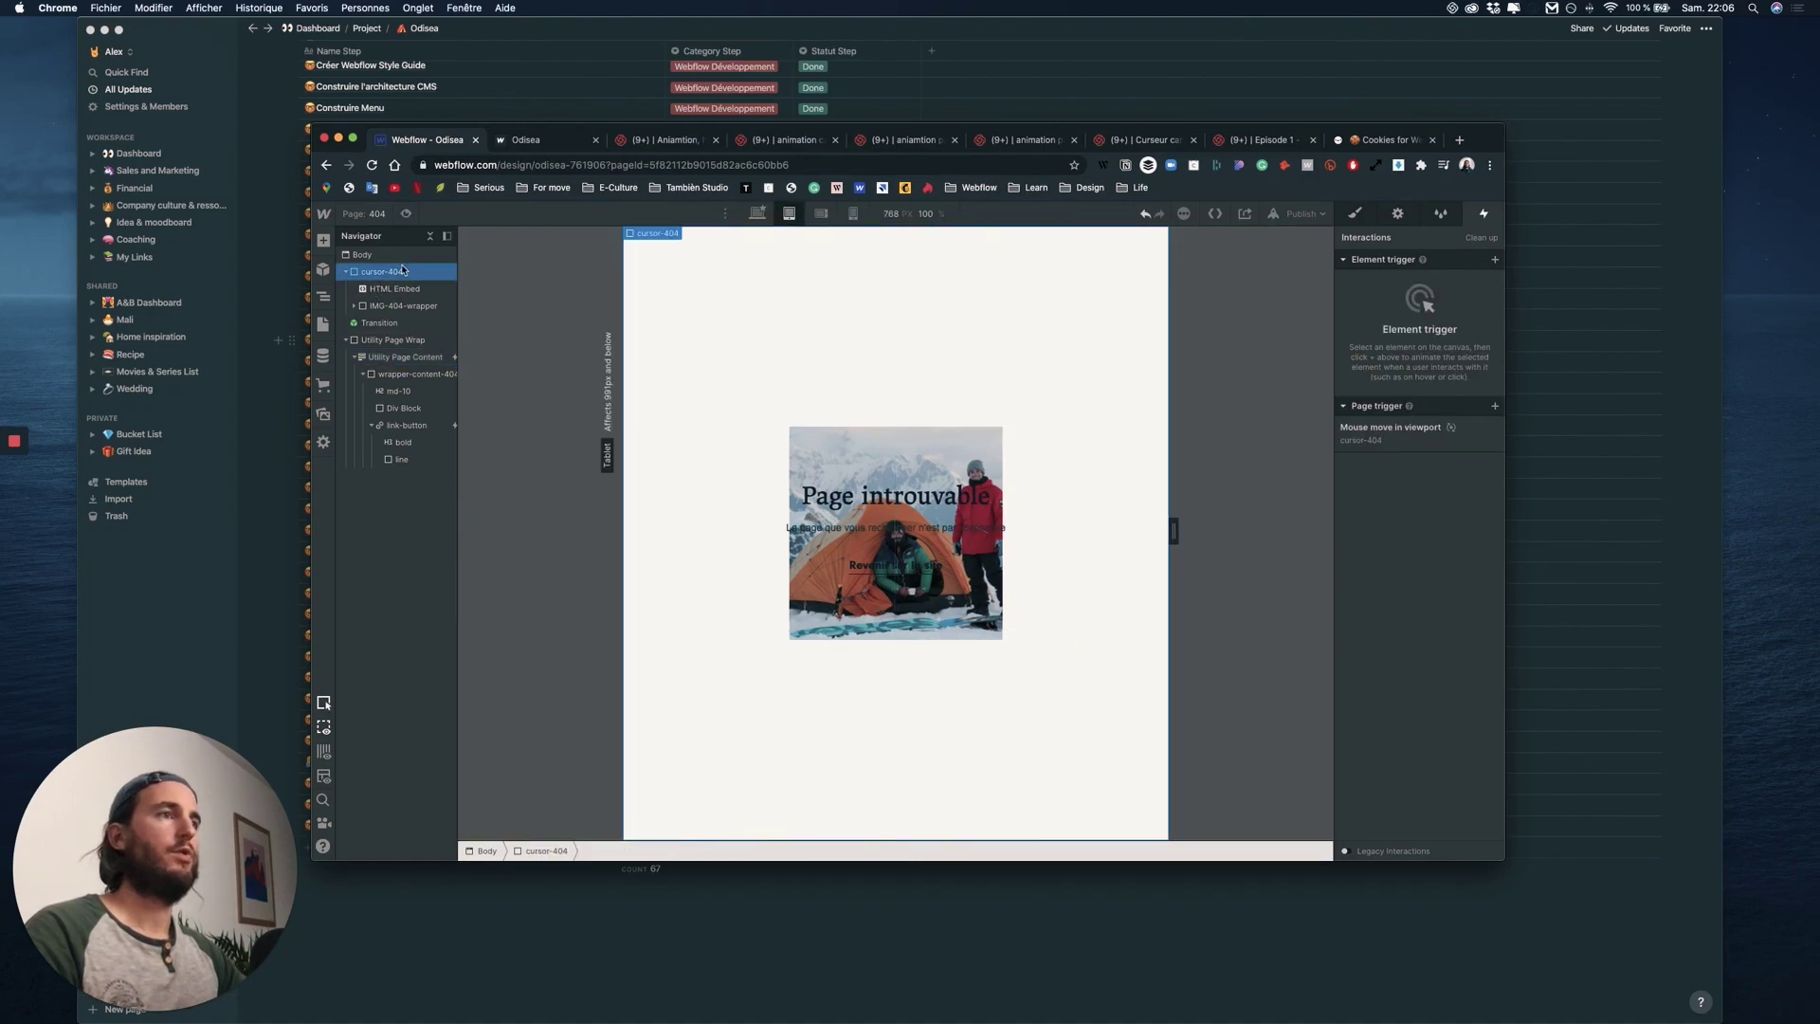
click(1356, 214)
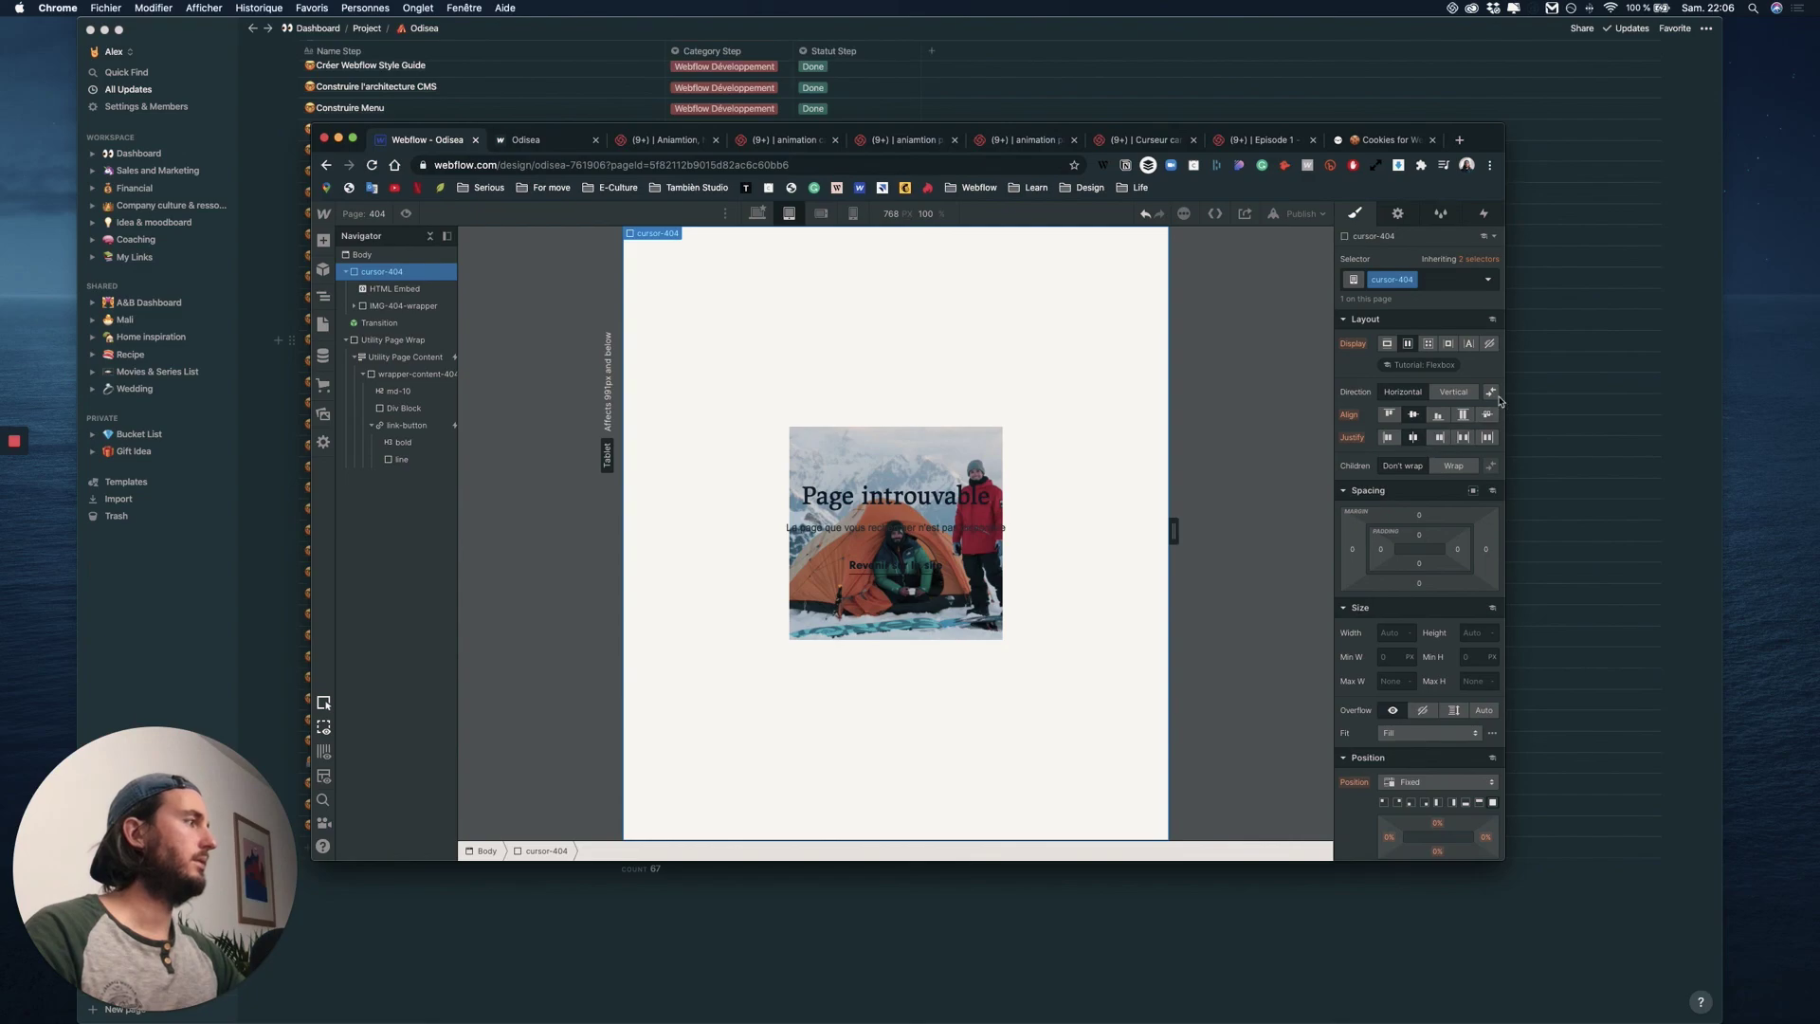
click(1492, 347)
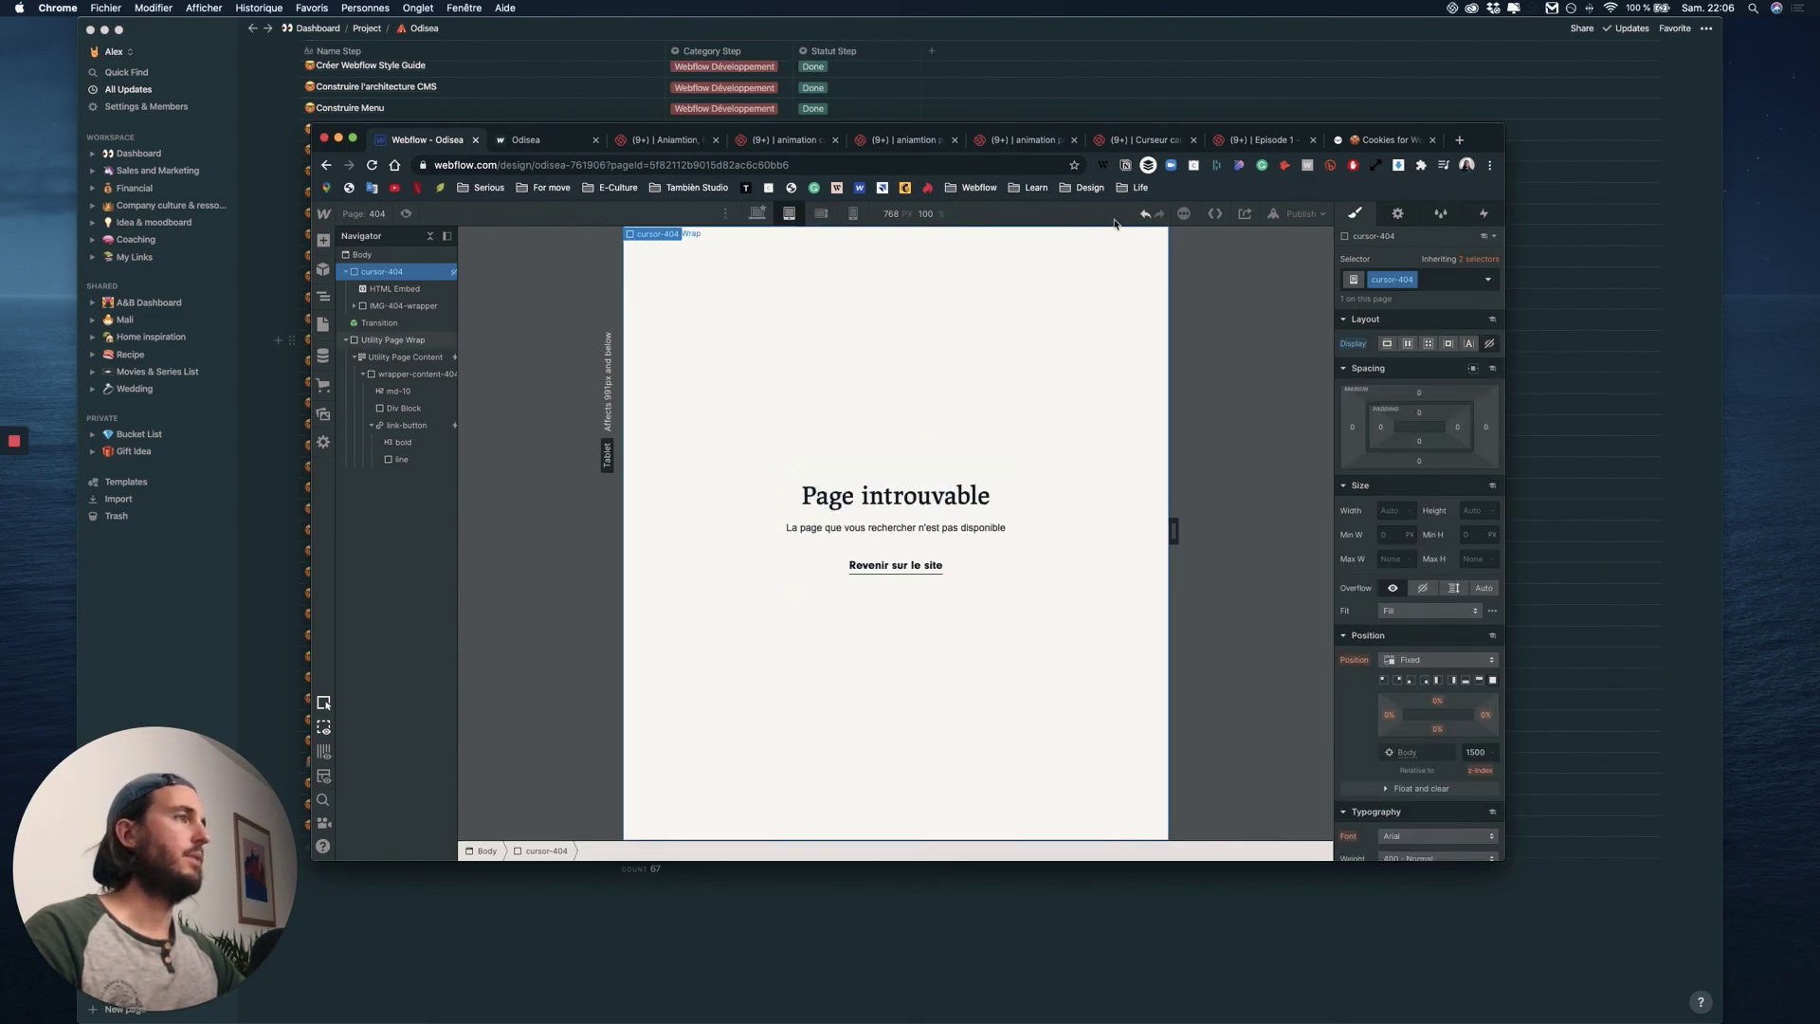
click(821, 214)
click(853, 214)
click(758, 213)
- Preview the 404 page at the desktop size, and switch to the Odisea checklist in Notion
click(406, 214)
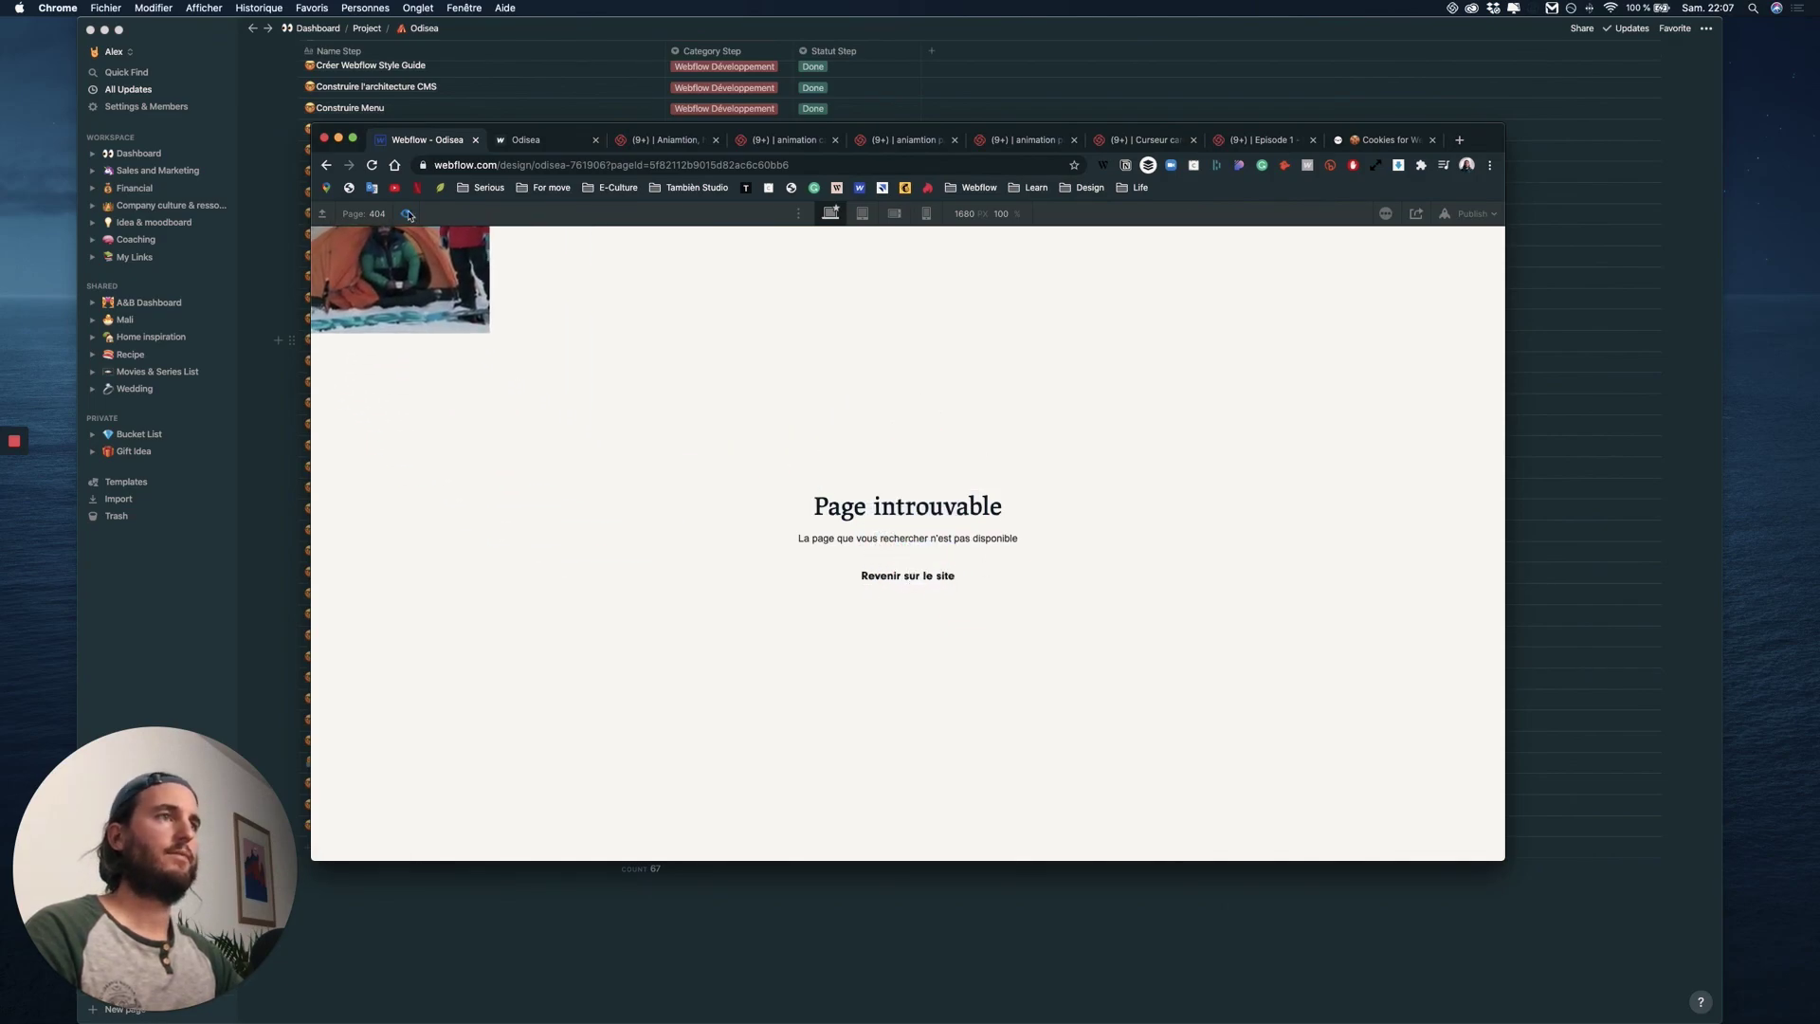
key(super+shift+p)
click(254, 504)
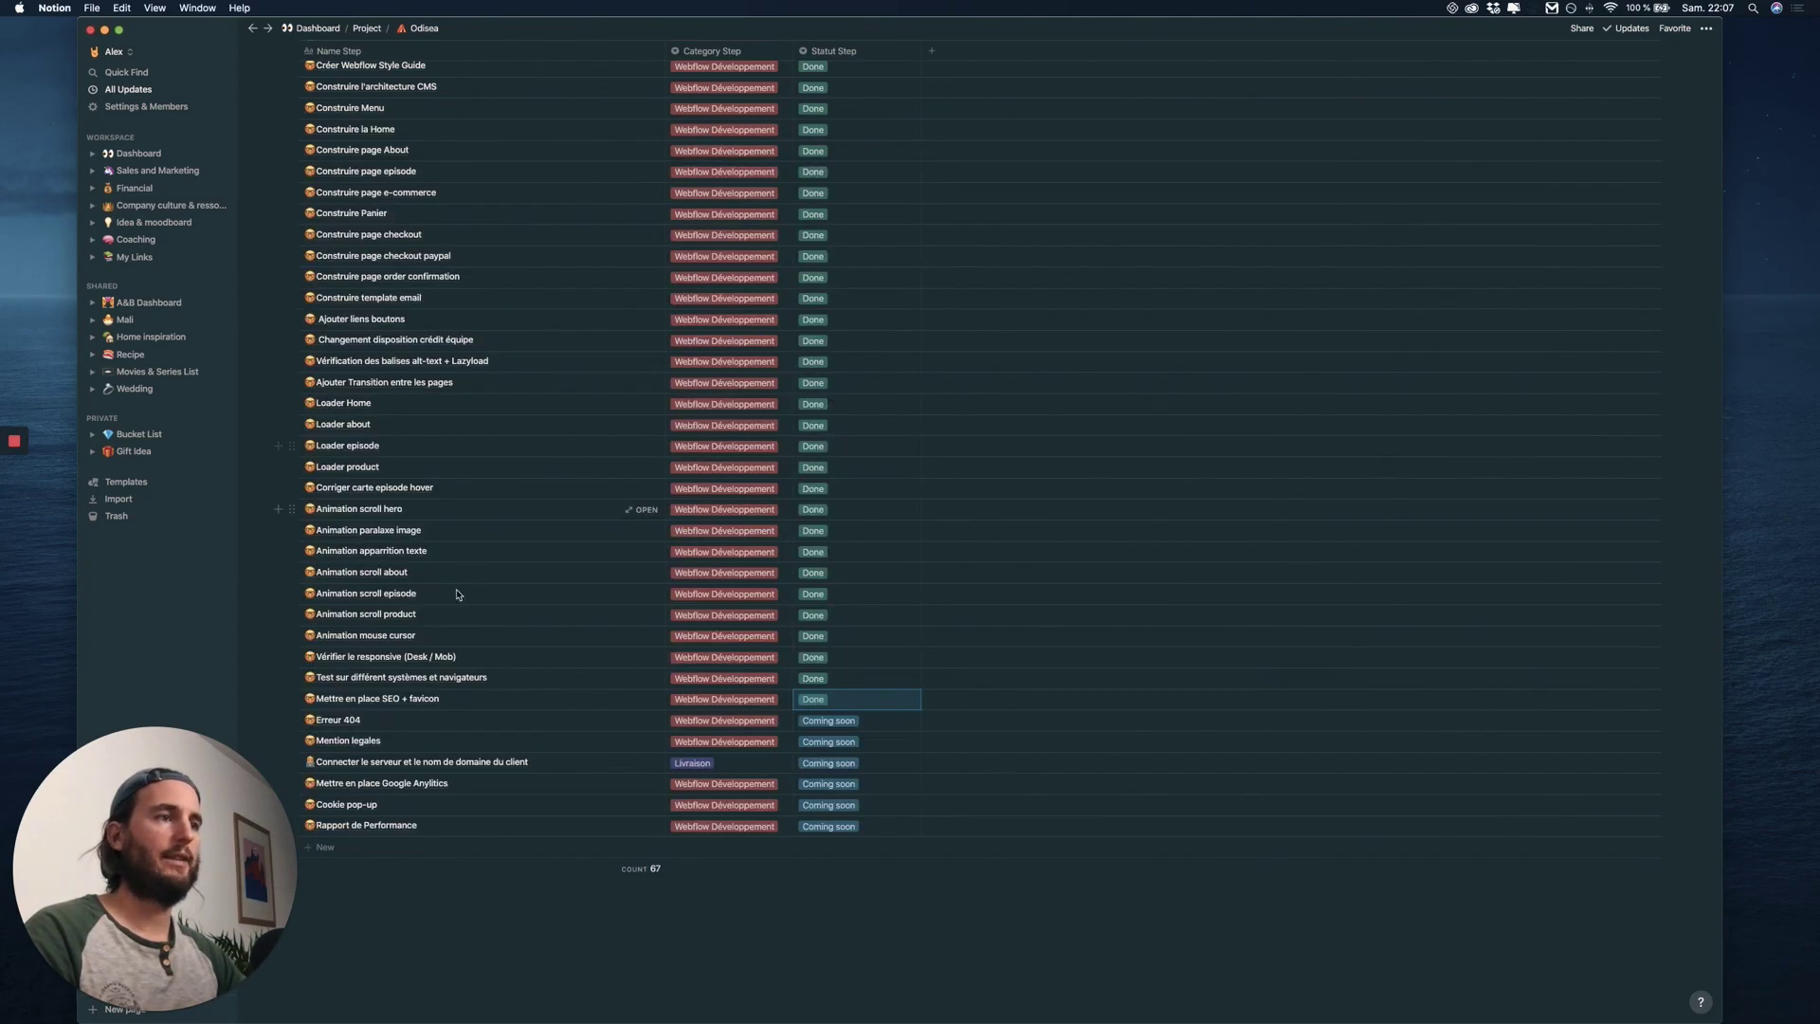